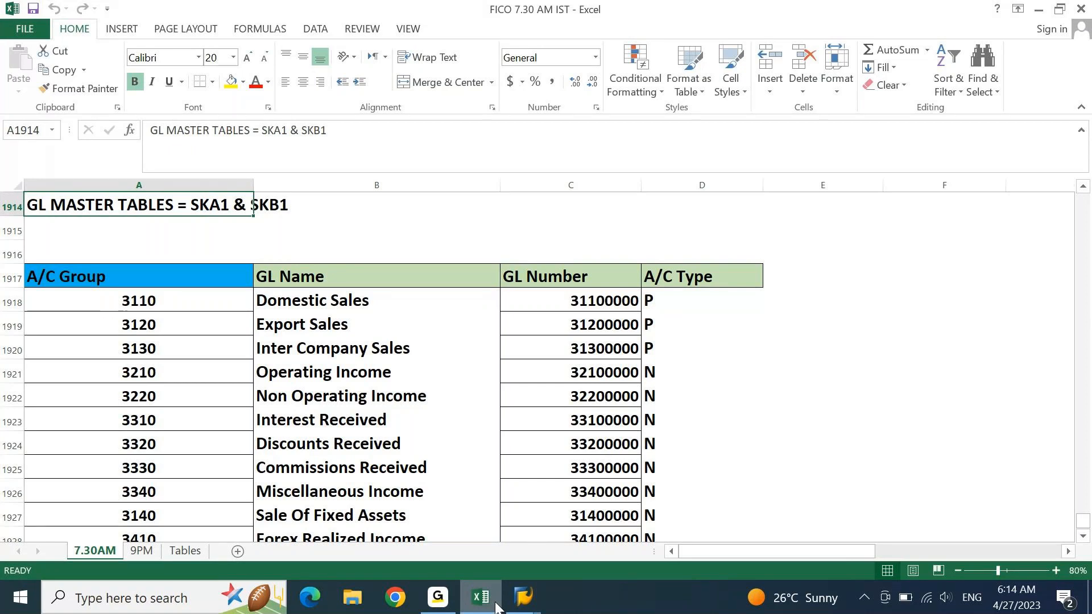
Step: Look through the GL account list under the GL MASTER TABLES heading, down to the Profit On Sales row
key("Down")
key("Down")
key("Down")
key("Down")
key("Down")
key("Down")
key("Down")
key("Down")
key("Down")
key("Down")
key("Down")
key("Down")
key("Down")
key("Down")
key("Down")
key("Down")
key("Down")
key("Down")
key("Down")
key("Down")
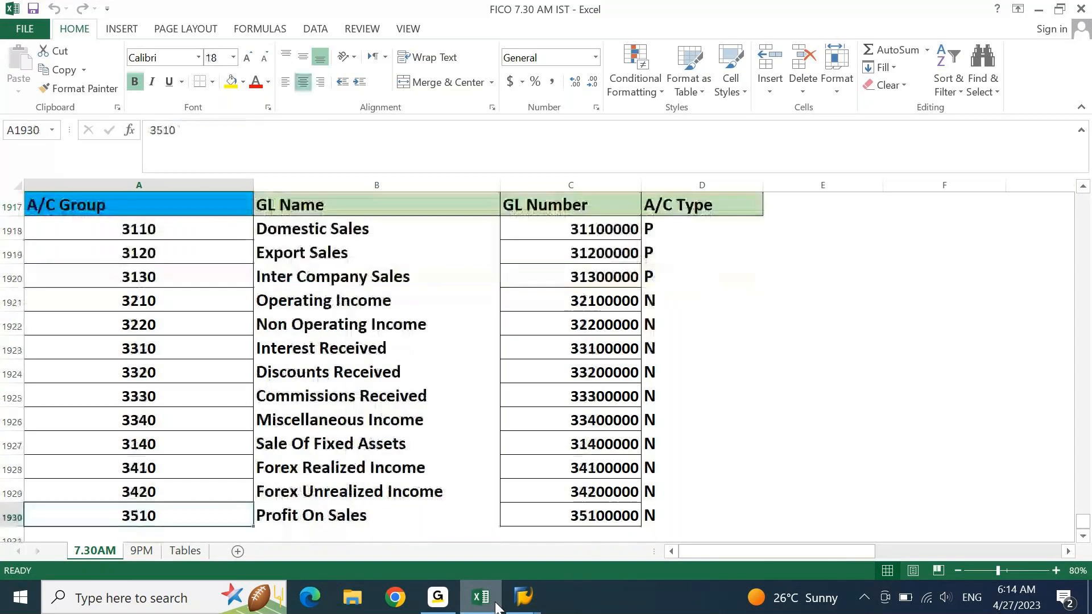
key("ctrl+Up")
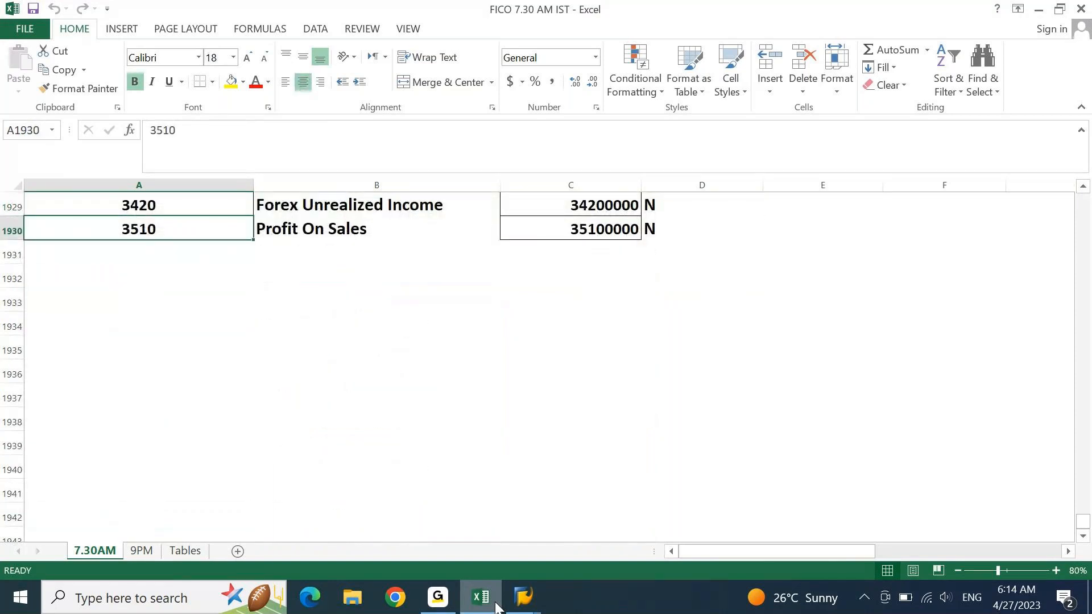
Step: Switch to the SAP session showing the Batch Input overview, return it to SAP Easy Access and start transaction LTMC
mouse_move(521, 598)
left_click(623, 556)
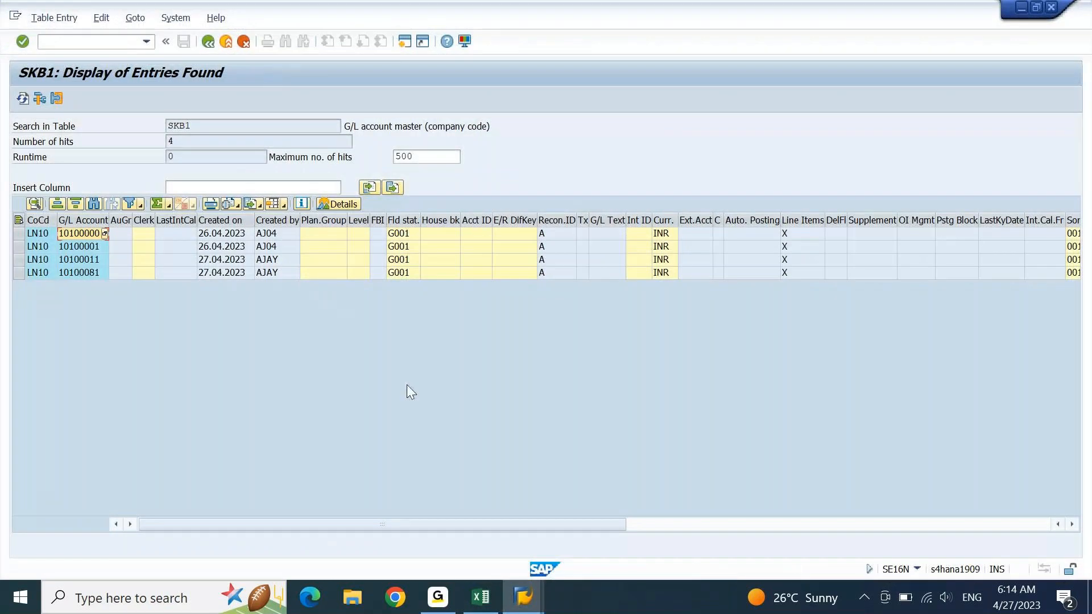
mouse_move(523, 598)
left_click(506, 538)
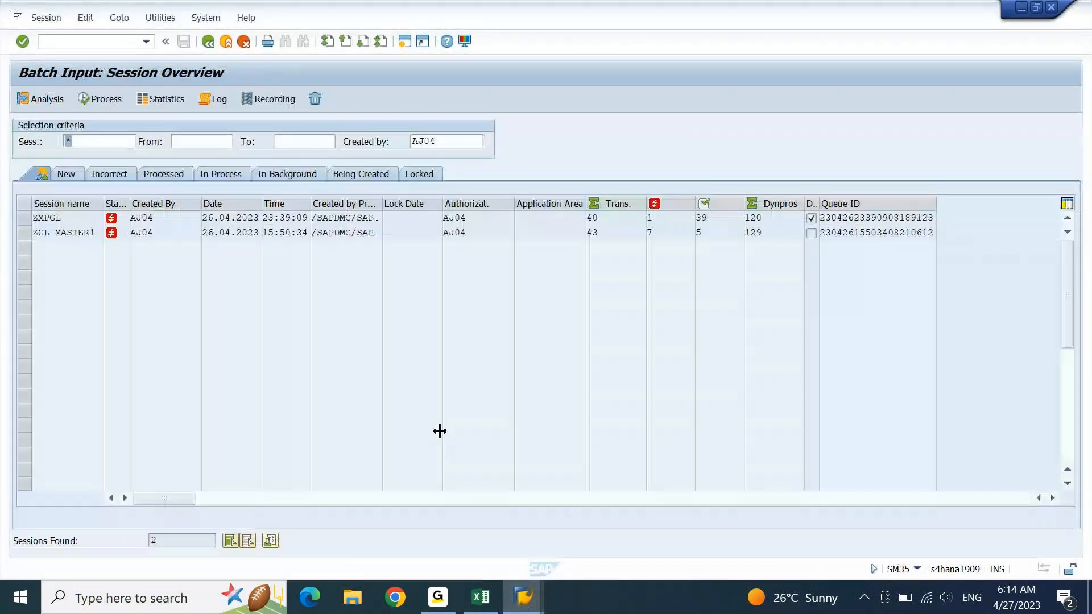
left_click(91, 41)
type("/n")
key("Return")
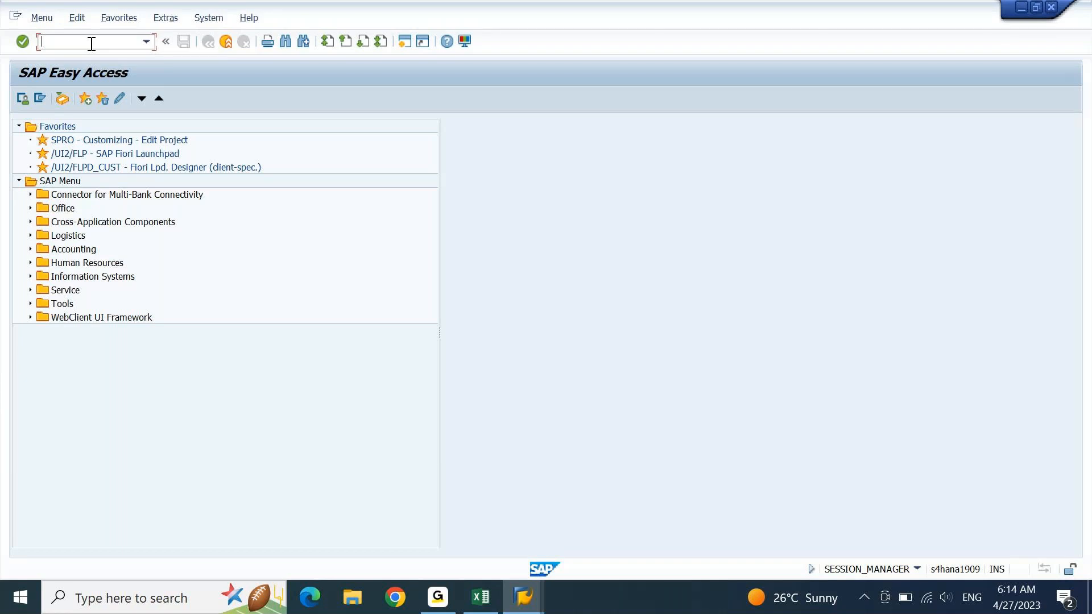
type("LTMC")
key("Return")
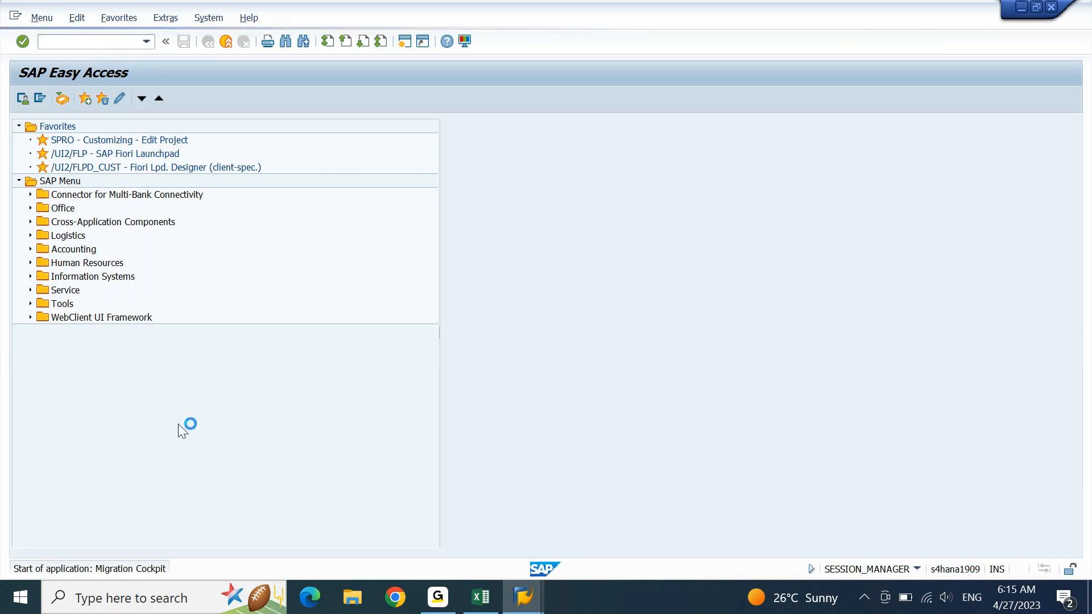
Step: Bring the Migrate Your Data browser window to the front, maximize it and dismiss the Internet Explorer support notice
left_click(446, 599)
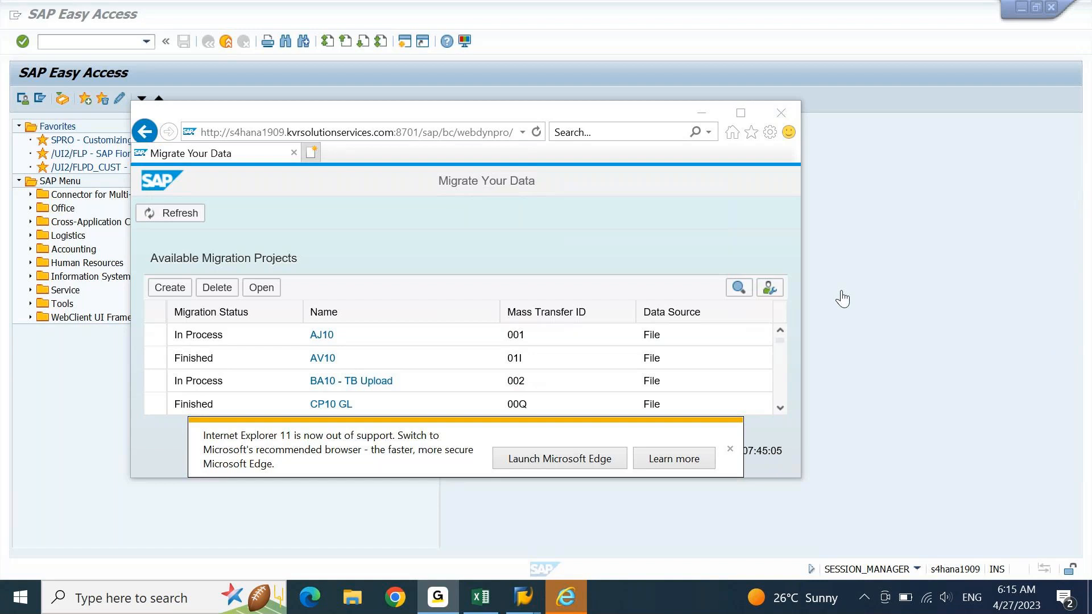
left_click(564, 602)
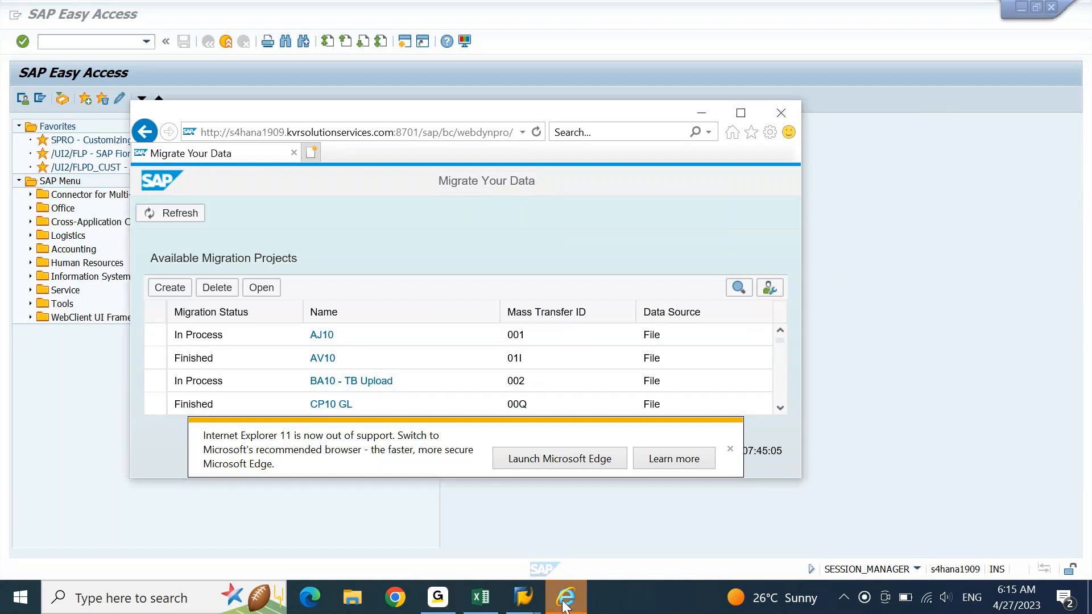
left_click(740, 112)
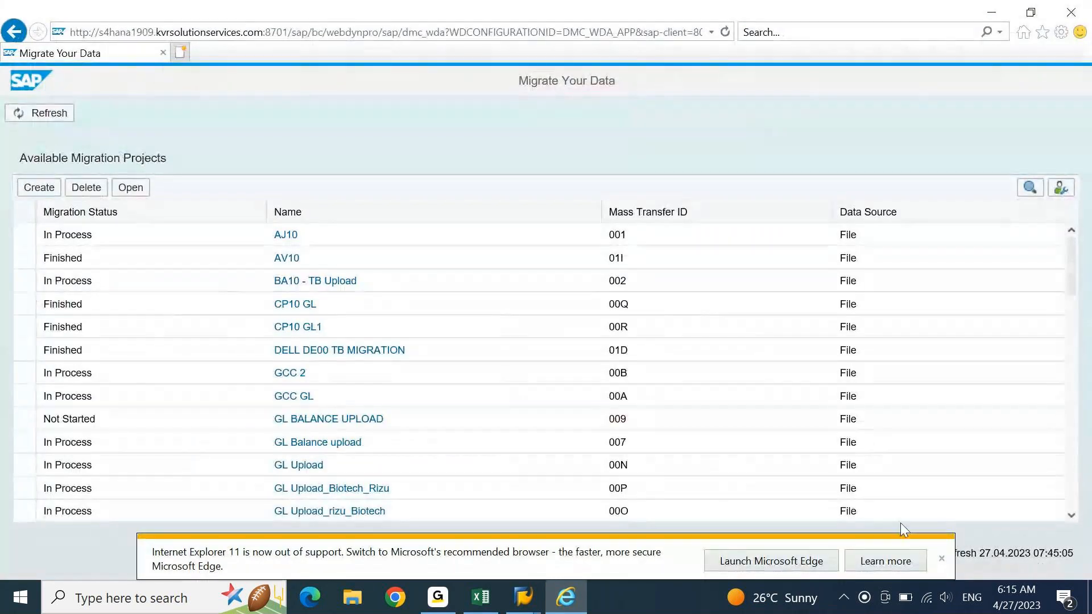
left_click(941, 560)
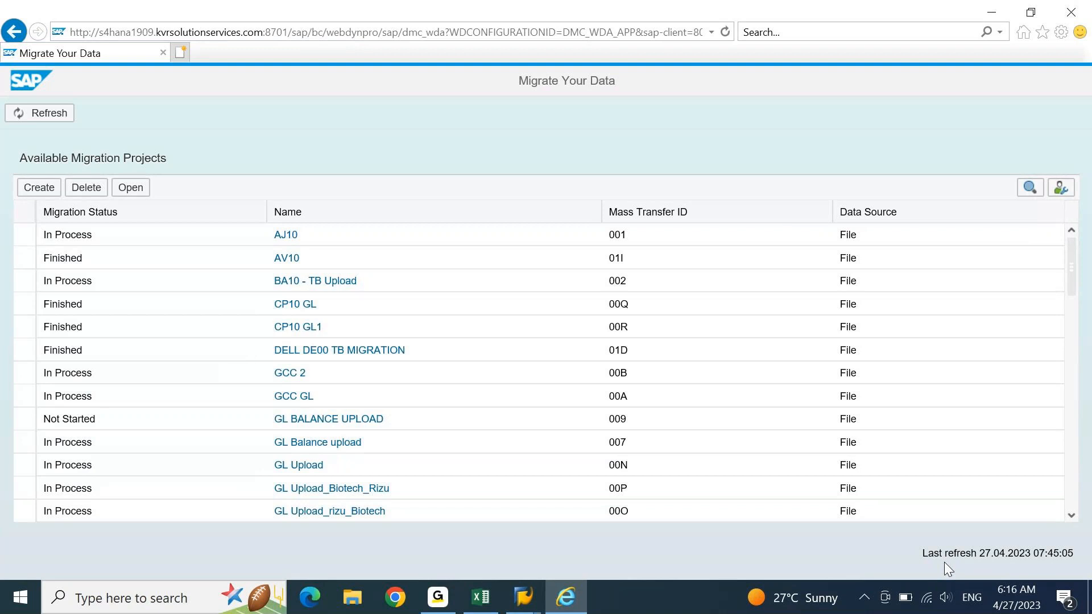
Step: Show the desktop and open the hosts file in a maximized Notepad window
key("super+d")
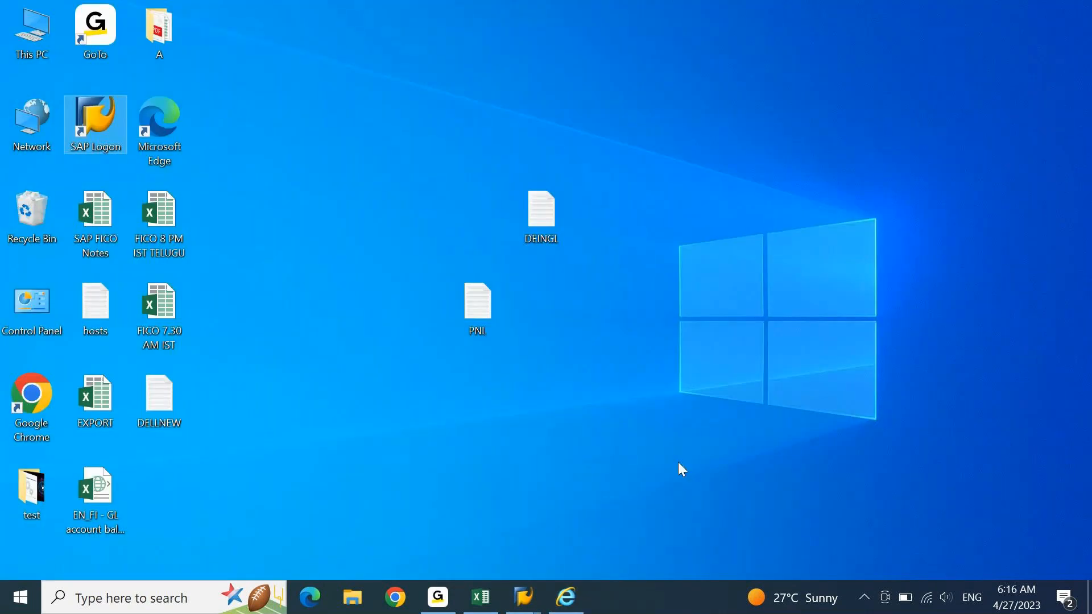
double_click(104, 323)
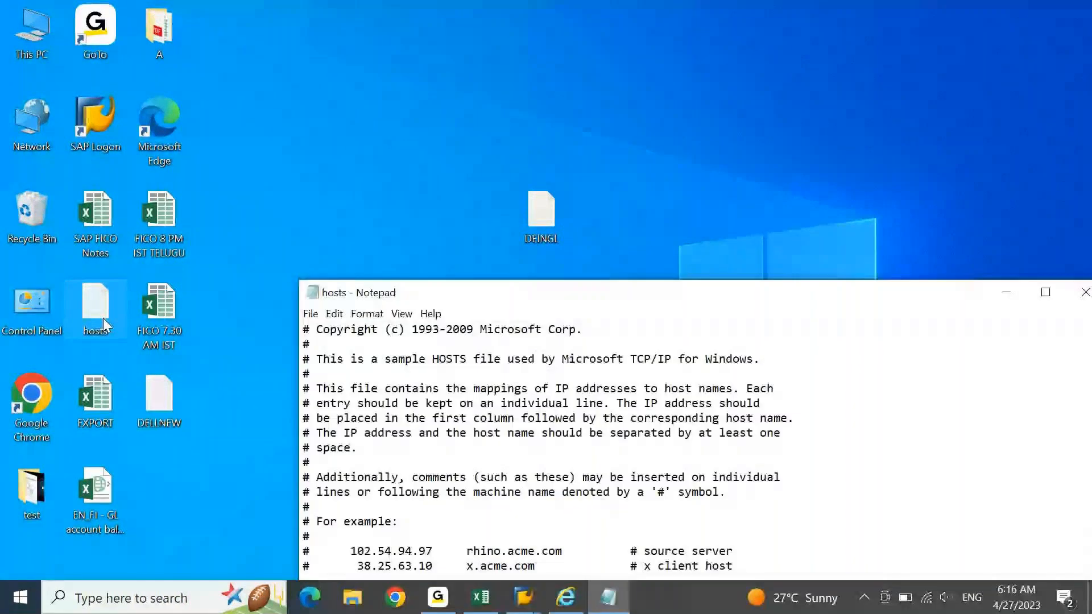
left_click_drag(641, 293, 553, 91)
double_click(553, 90)
Step: Examine the SAP server's IP and host name entry on the last line of the hosts file, highlight it and close the file
left_click(281, 357)
key("Left")
key("Left")
key("Left")
key("Left")
key("Left")
key("Left")
key("Left")
key("Left")
key("Left")
key("Left")
key("Left")
key("Left")
key("Left")
key("Left")
key("Left")
key("Left")
key("Left")
key("Left")
key("Left")
key("Left")
key("Right")
key("Right")
key("Right")
key("Right")
key("Right")
key("Right")
key("Right")
key("Right")
key("Home")
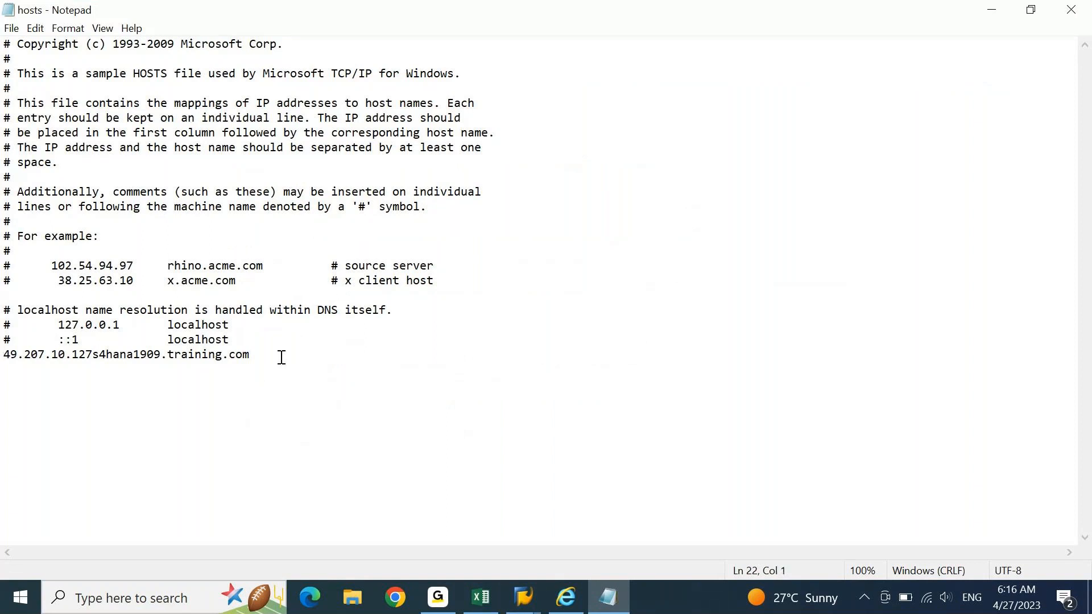
key("shift+End")
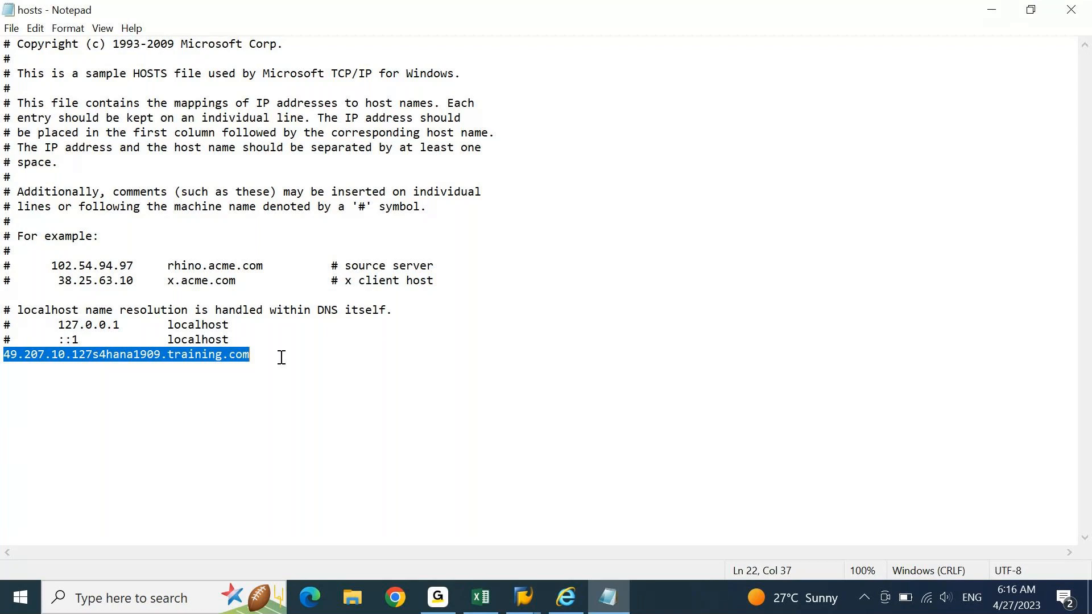
left_click(1049, 17)
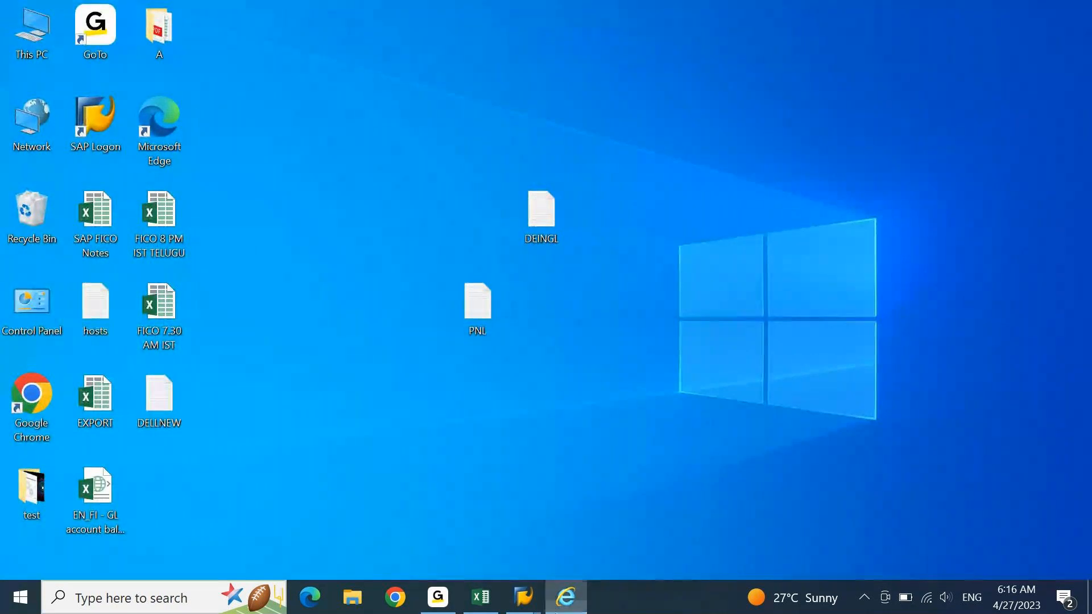
Step: Return to Migrate Your Data in Internet Explorer and create a migration project named DEIN-LTMC that transfers data from file
left_click(565, 597)
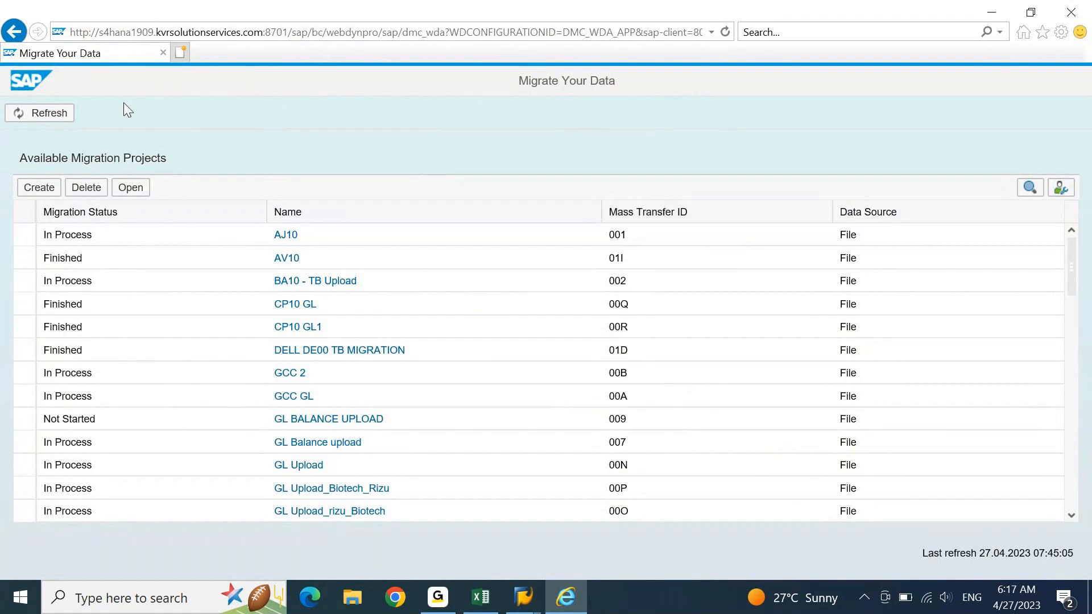
left_click(43, 188)
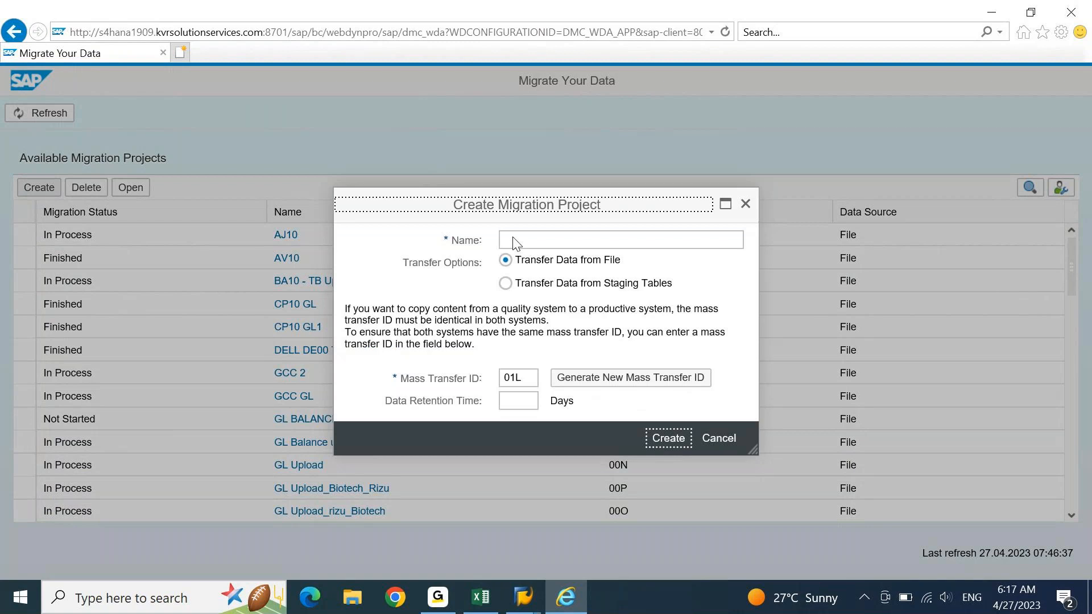
left_click(531, 239)
type("DEIN-LTM")
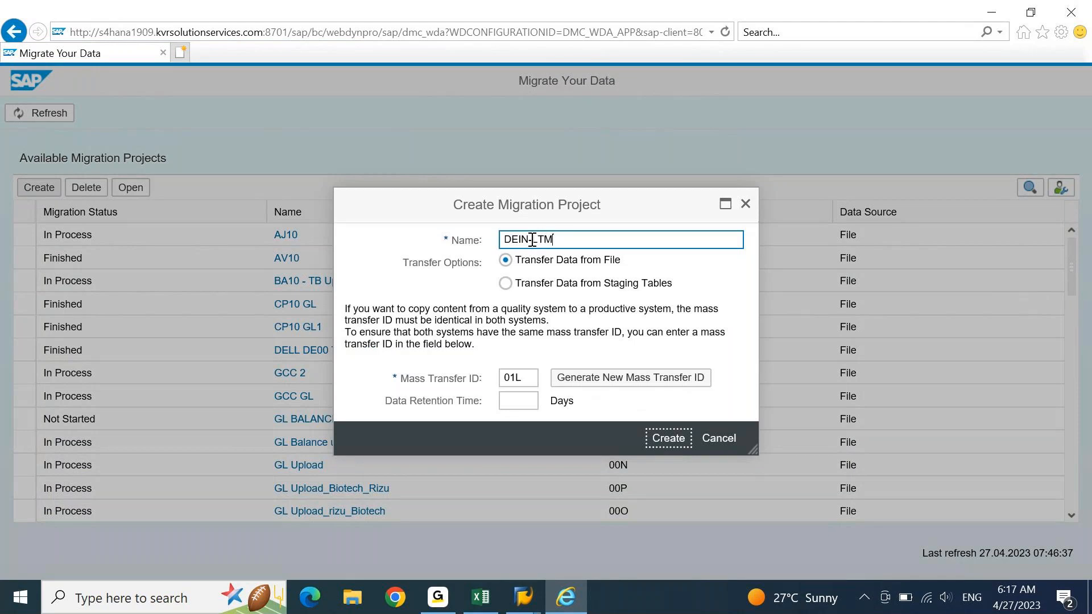
type("C")
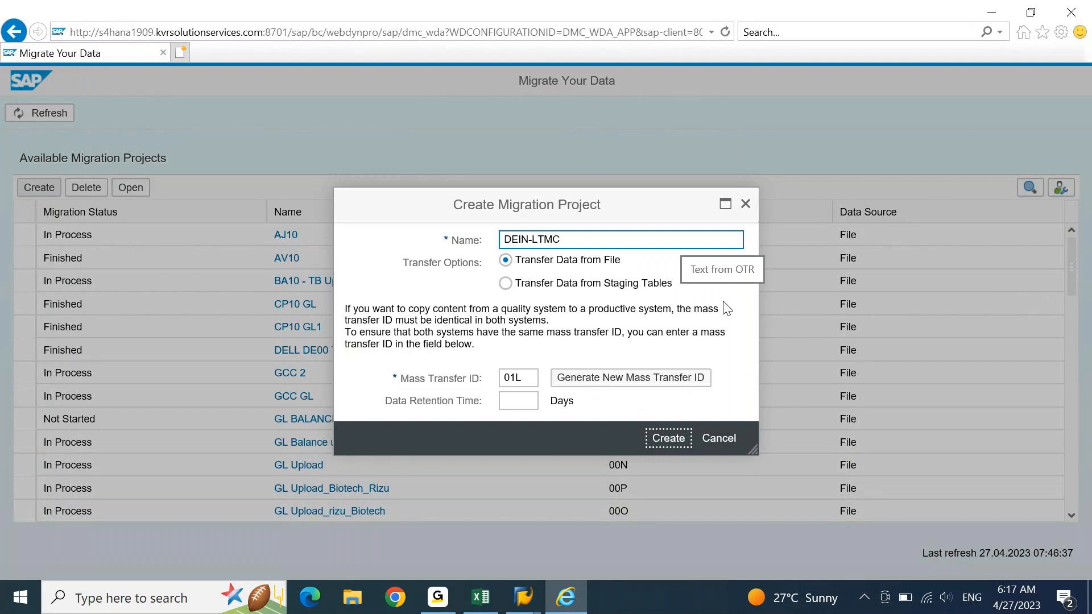
left_click(673, 443)
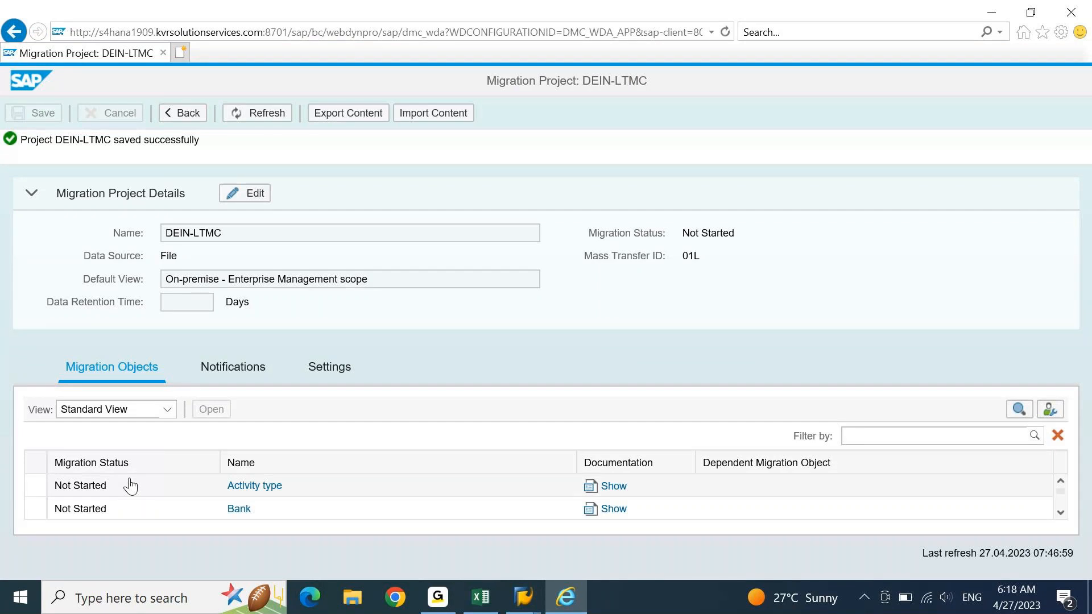
Step: Filter the migration objects by G/L and open the G/L account object, accepting its copy into the project
left_click(862, 438)
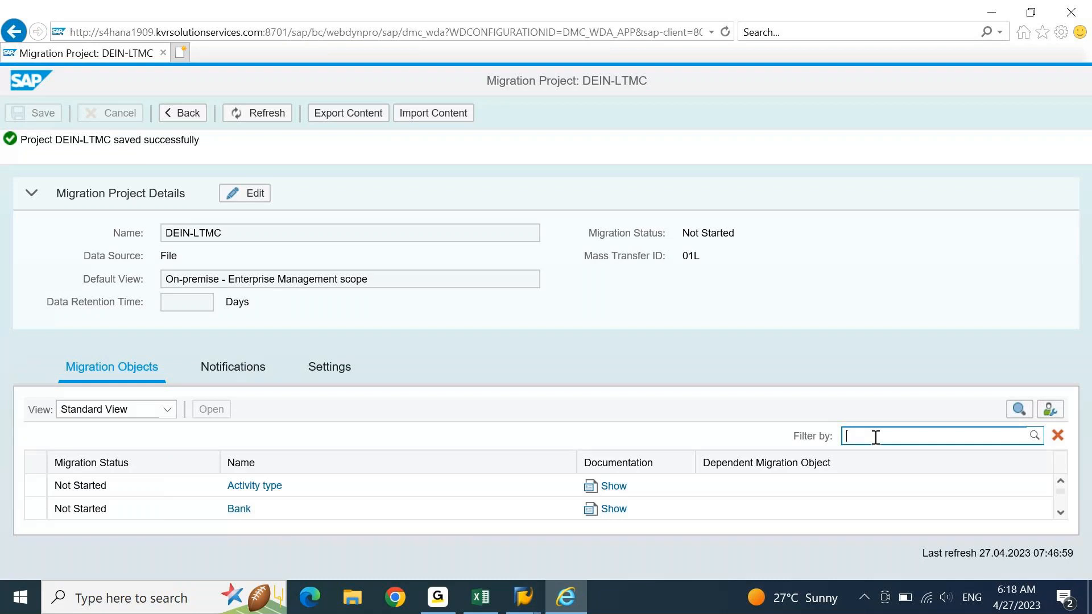
type("G/L")
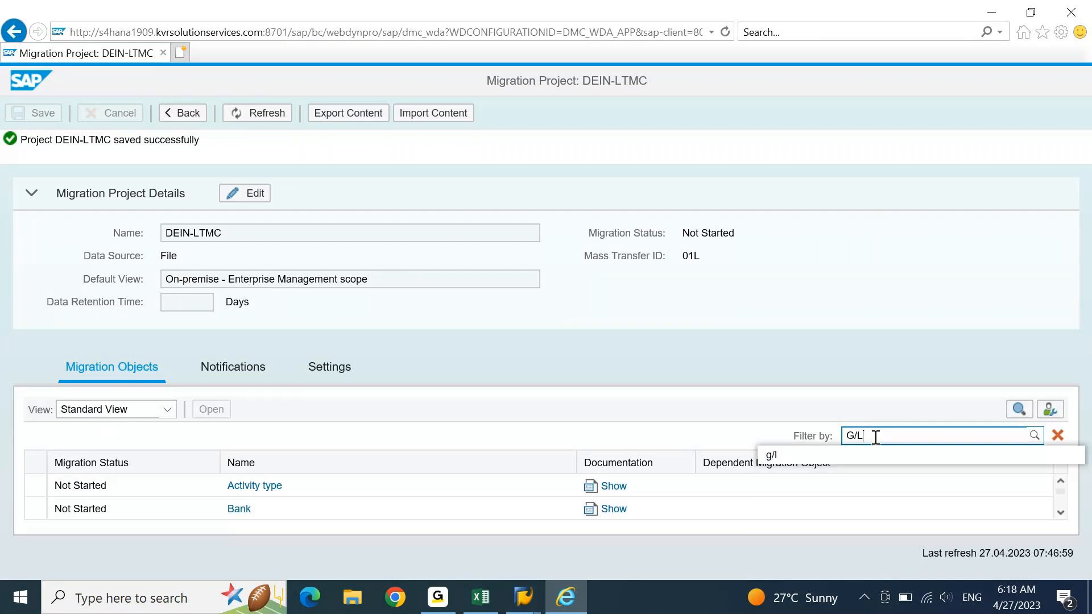
left_click(763, 429)
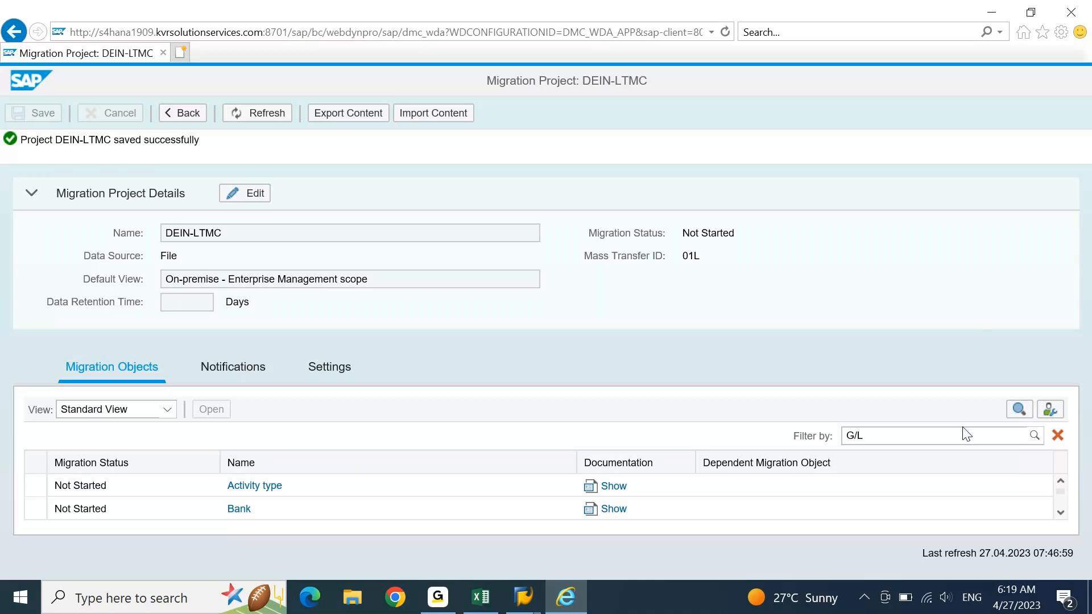
left_click(1035, 436)
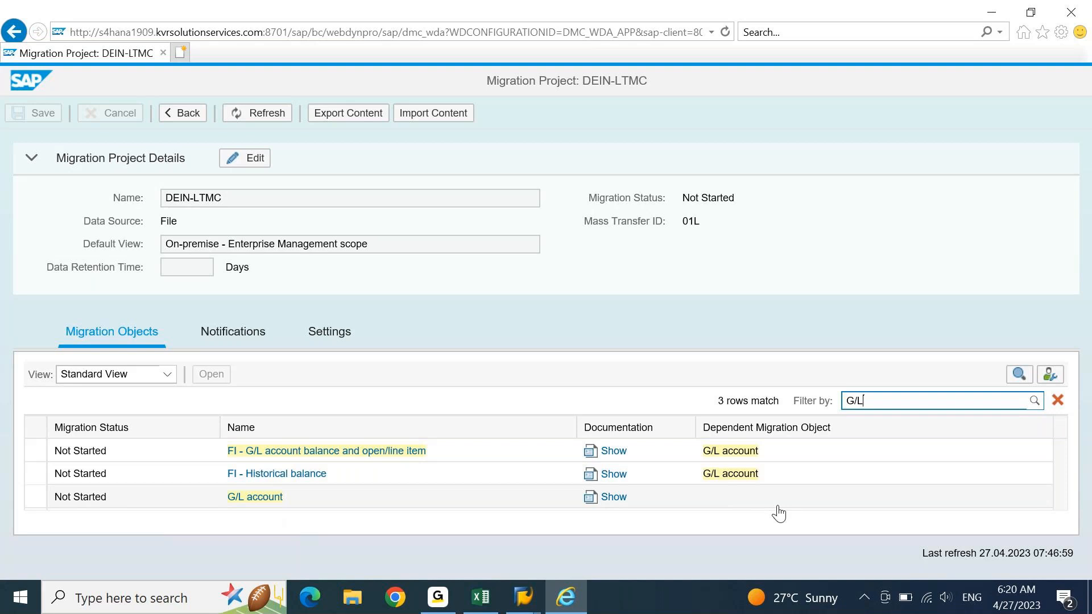
left_click(261, 502)
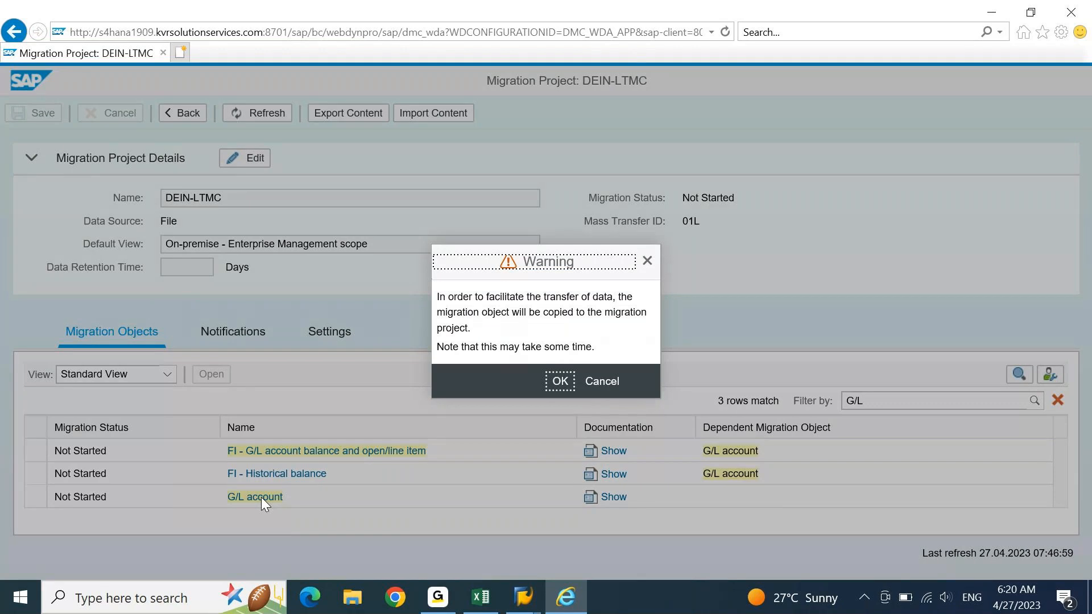
left_click(563, 383)
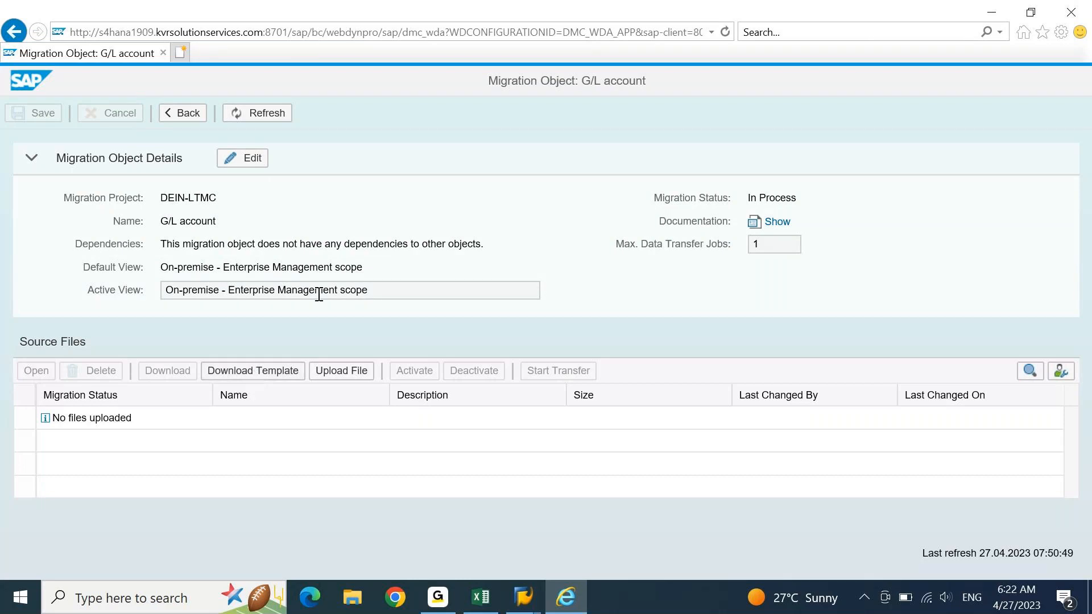
Step: Download the G/L account migration template, open it in a maximized Excel window and enable editing
left_click(377, 288)
left_click_drag(164, 222, 233, 225)
left_click(250, 378)
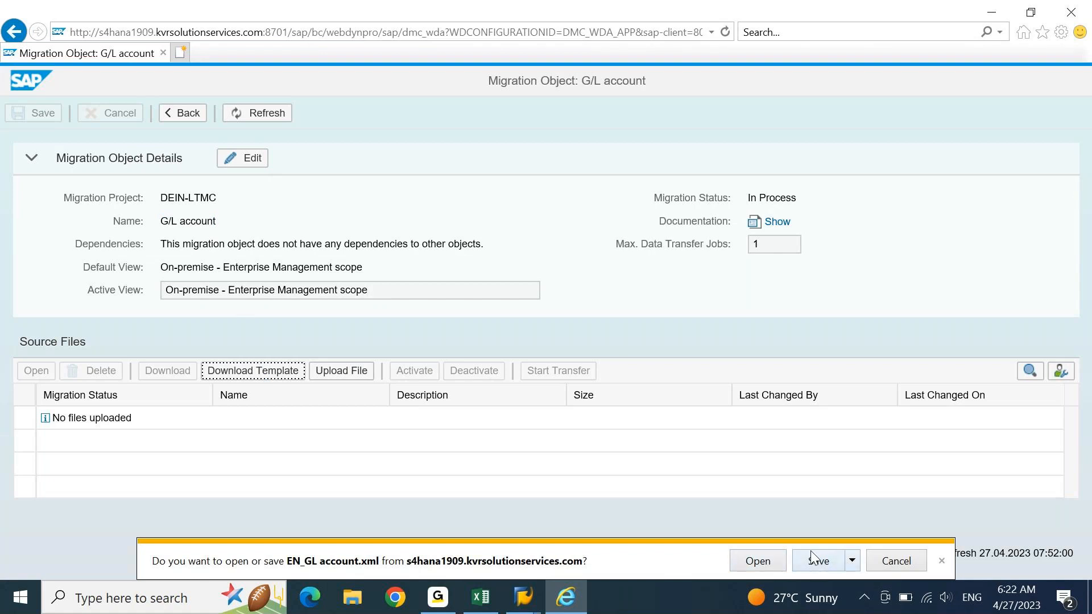
left_click(772, 562)
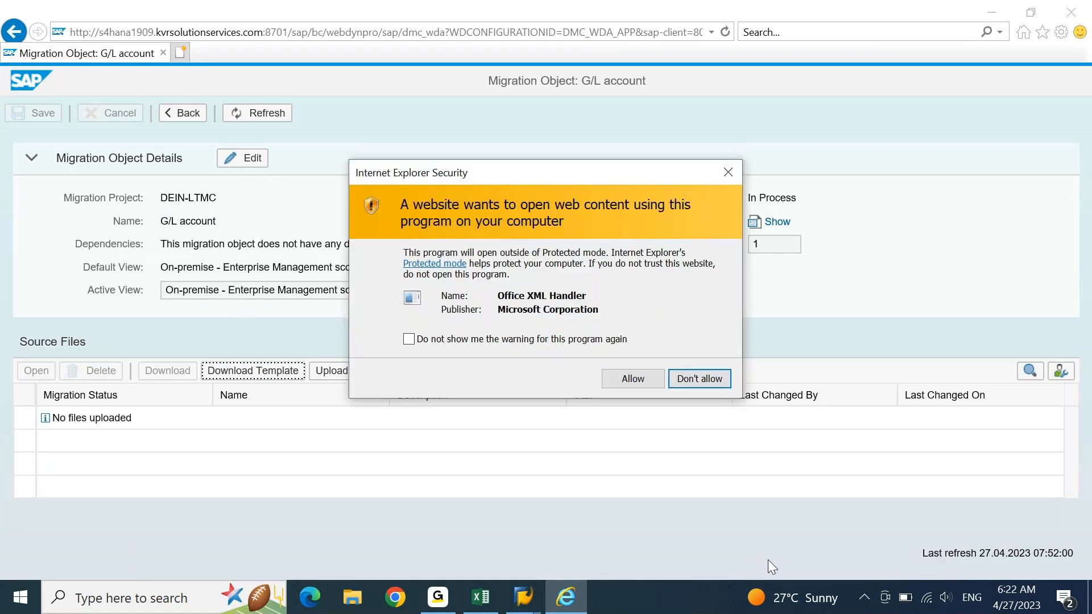
left_click(639, 376)
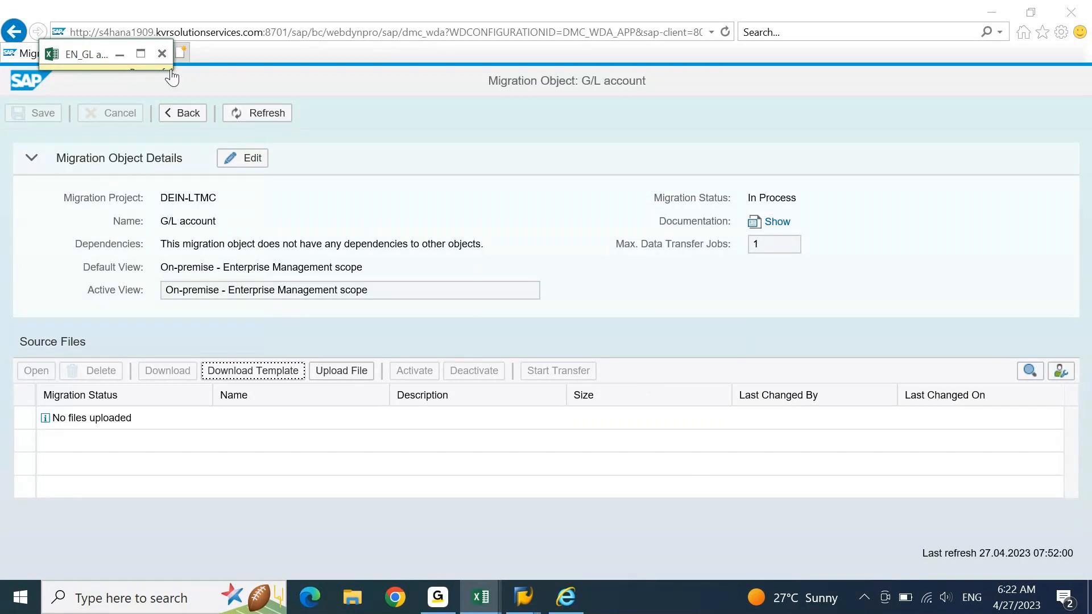
left_click(145, 57)
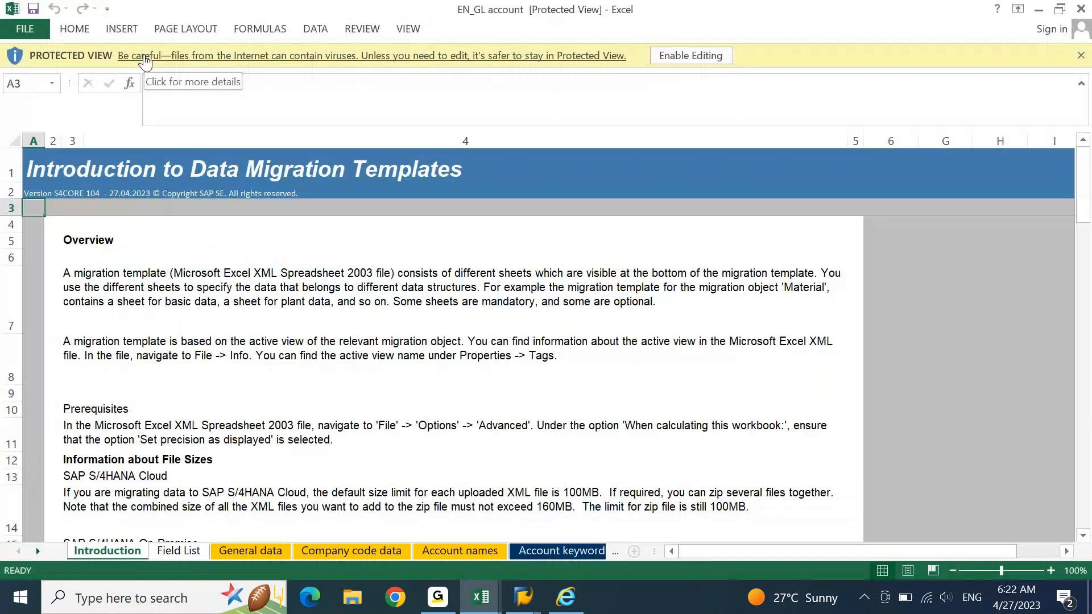
left_click(710, 55)
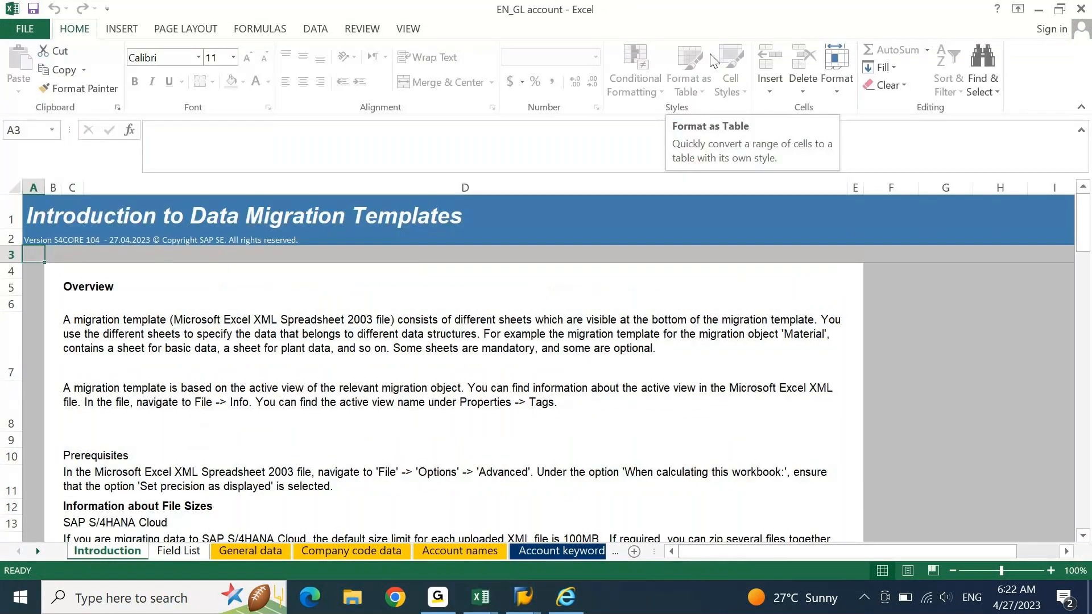
Step: Save the template to the Desktop as EN_GL account, keeping the XML Spreadsheet 2003 format, and close the workbook
left_click(40, 20)
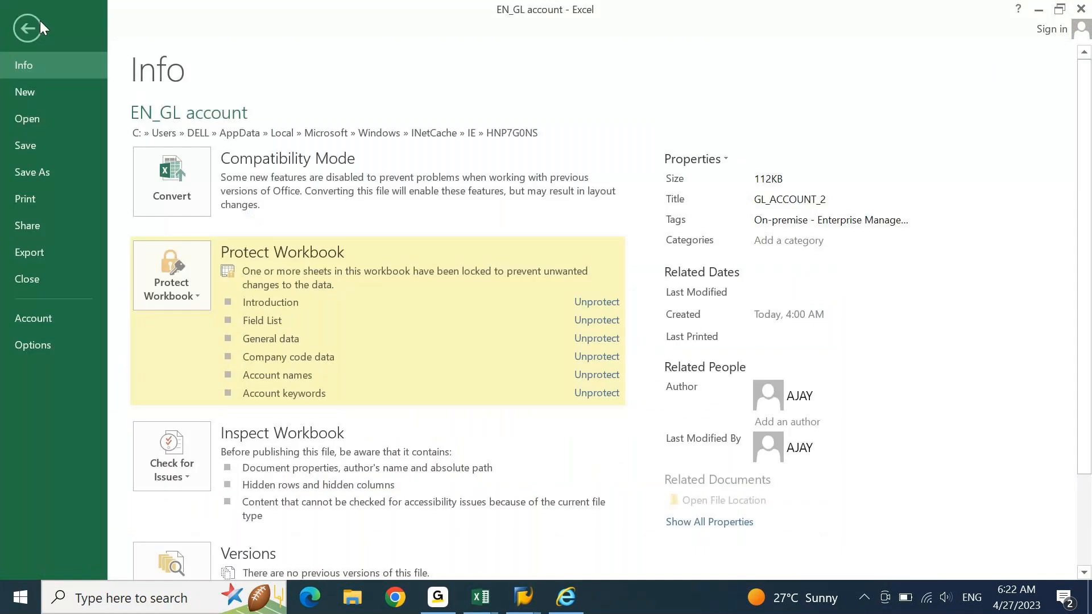
left_click(52, 168)
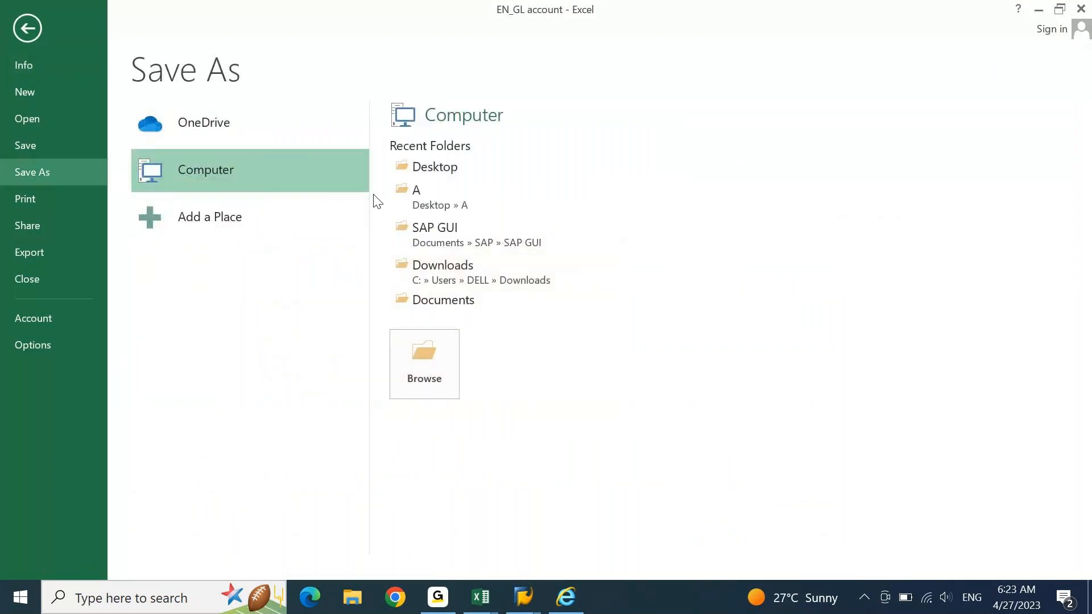
left_click(441, 170)
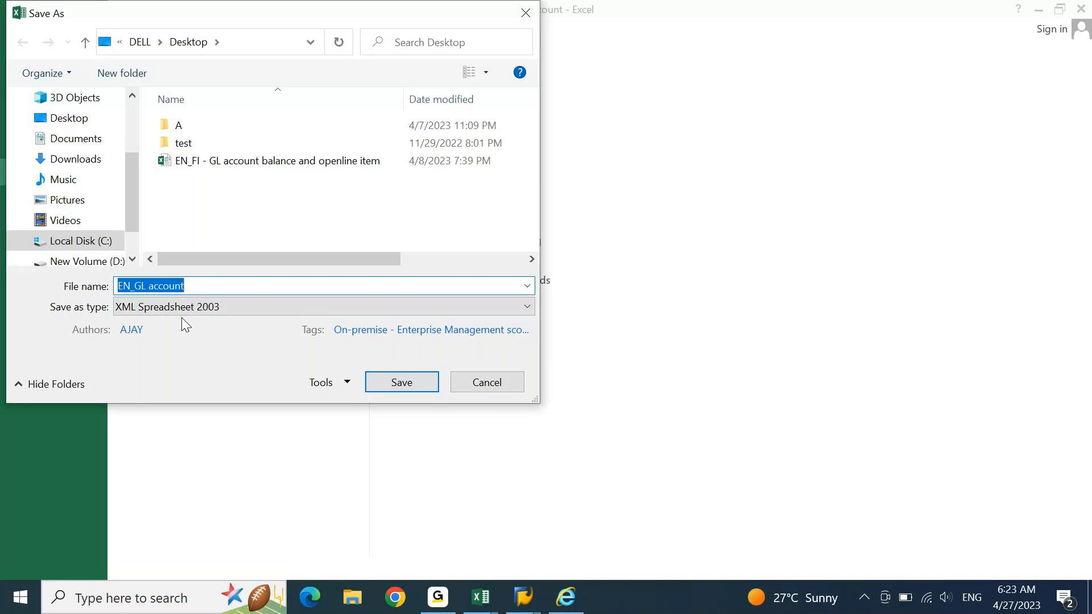
left_click(400, 383)
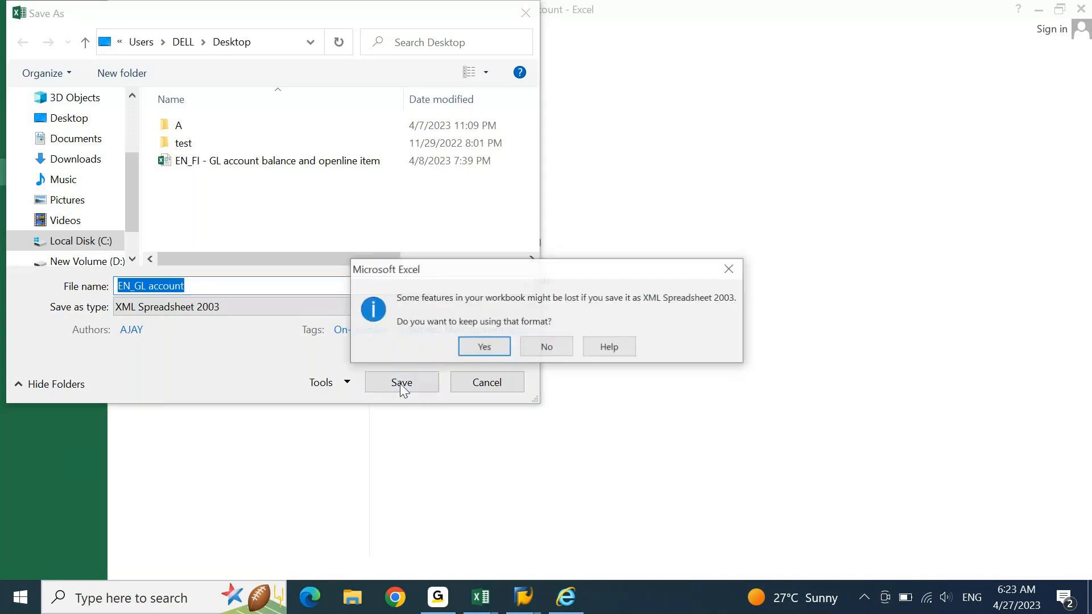
left_click(500, 343)
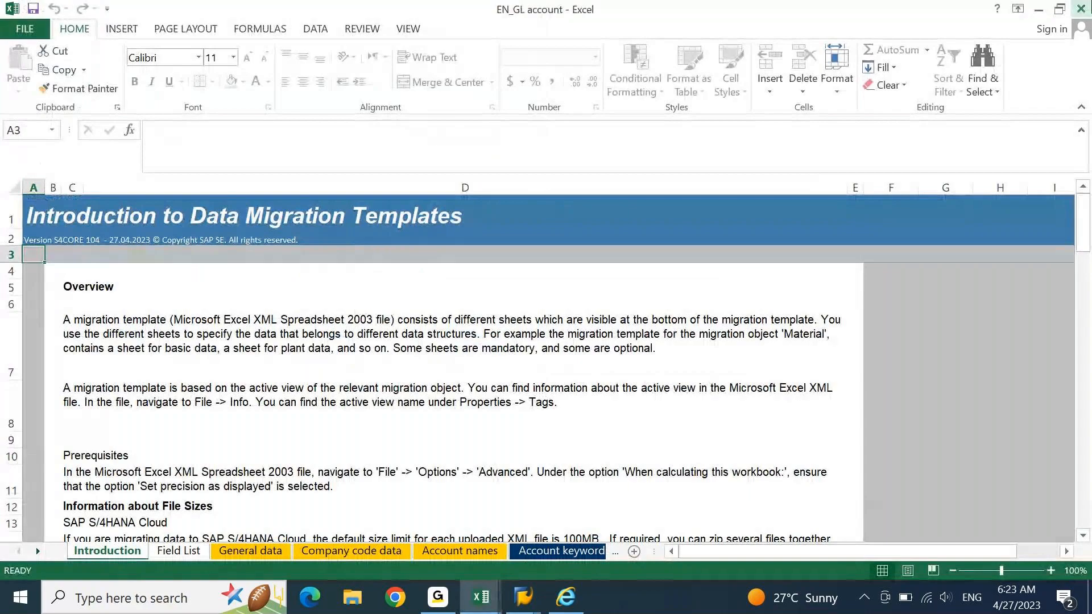
left_click(1080, 9)
left_click(1082, 11)
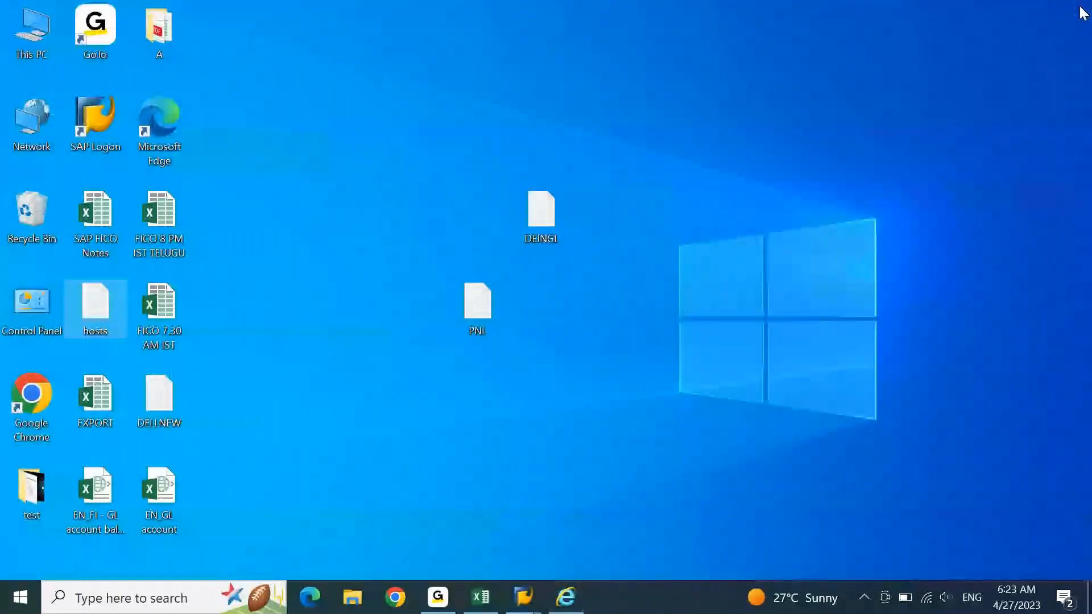
Step: Move the saved EN_GL account file to a free area of the desktop and check that it opens, closing it again
left_click_drag(175, 493, 395, 110)
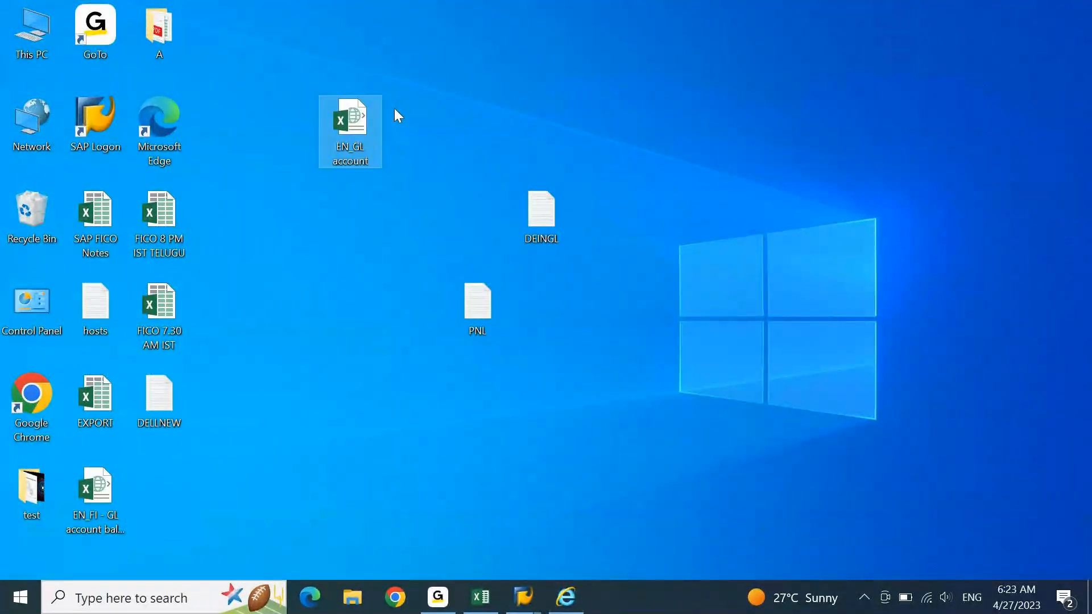
double_click(355, 122)
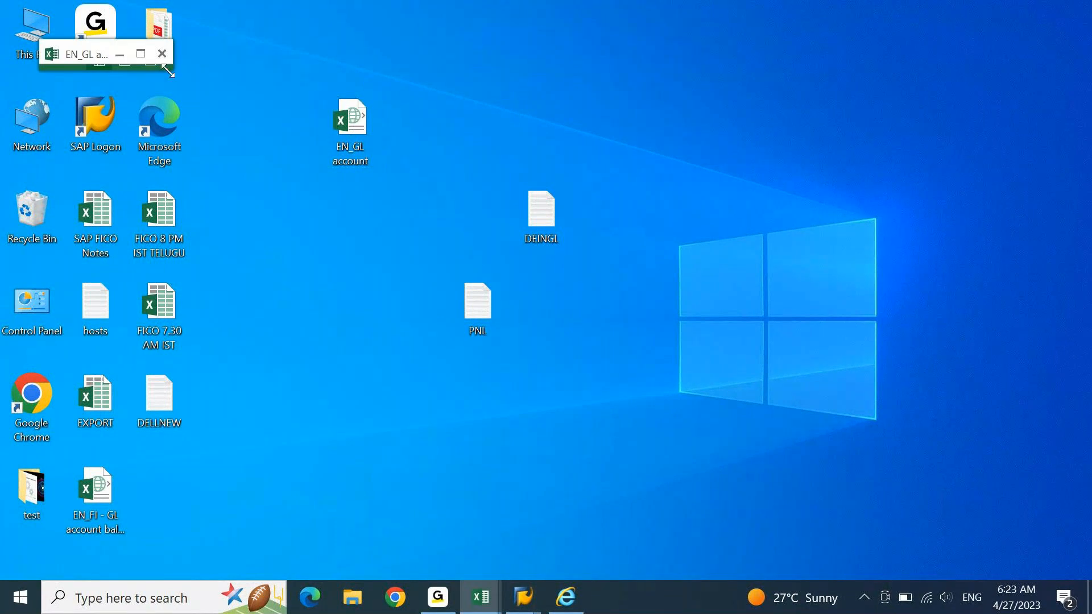
left_click_drag(168, 72, 1049, 579)
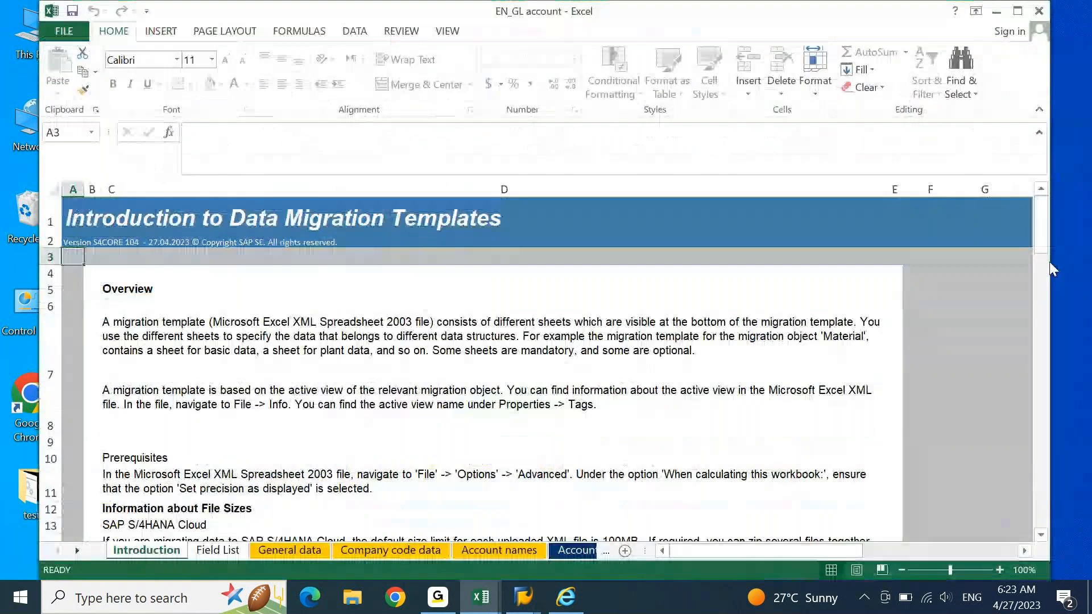
left_click(1017, 12)
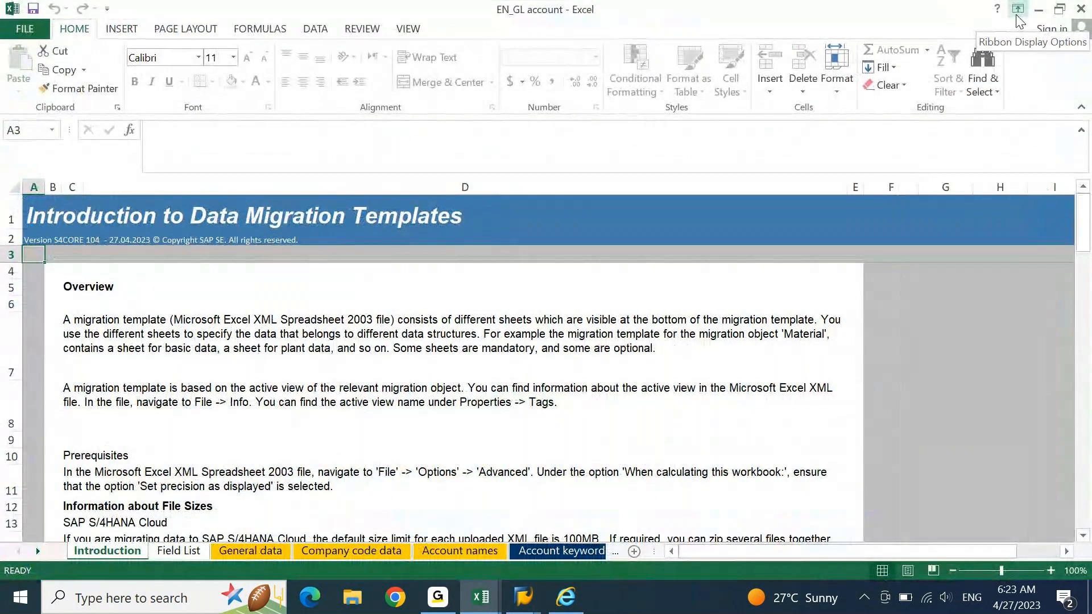
left_click(1075, 4)
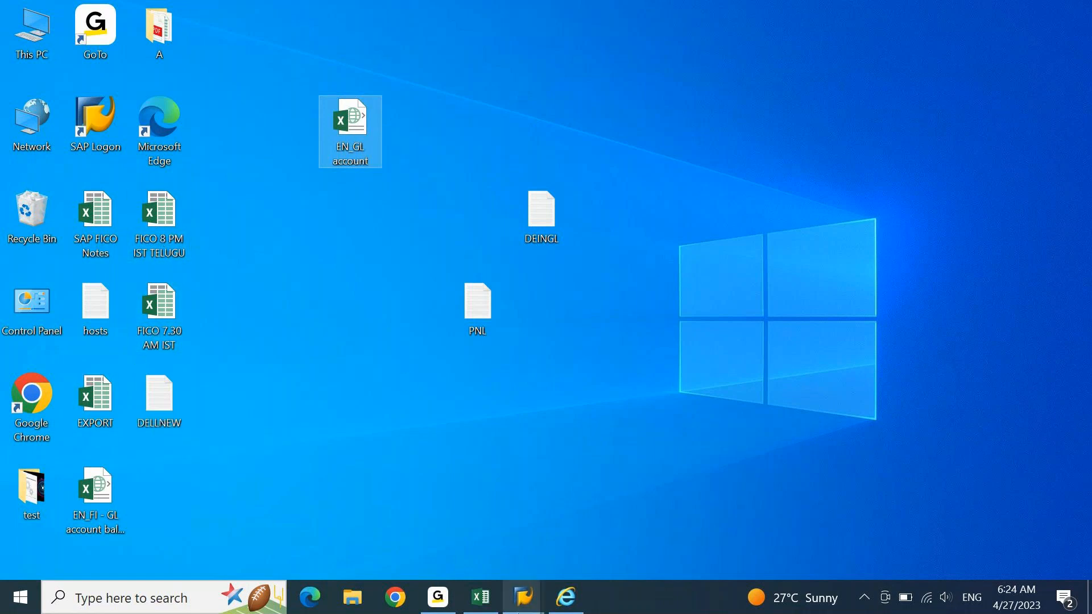
Step: Bring up the FICO 7.30 AM IST workbook in a reduced window and place it beside the EN_GL account file
left_click(492, 603)
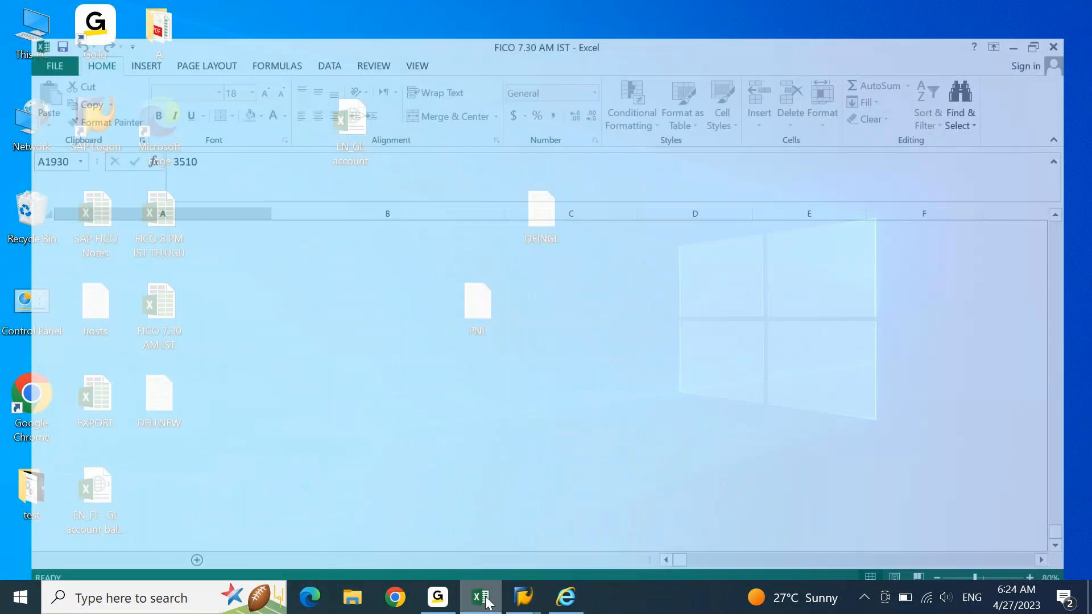
left_click(1063, 18)
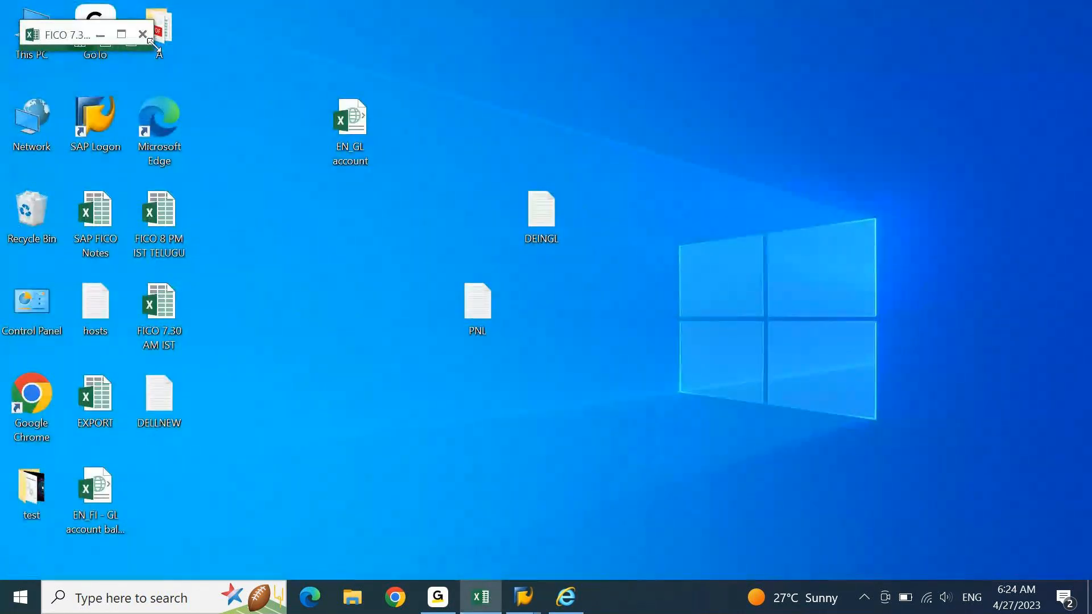
left_click_drag(153, 45, 174, 186)
left_click_drag(171, 346, 172, 350)
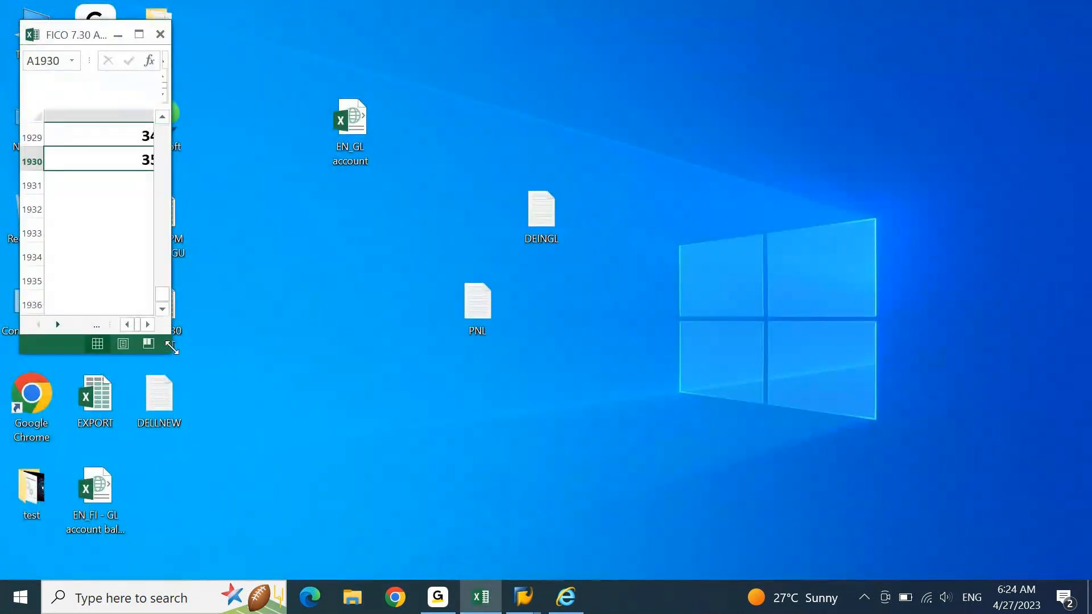
left_click_drag(172, 265, 550, 337)
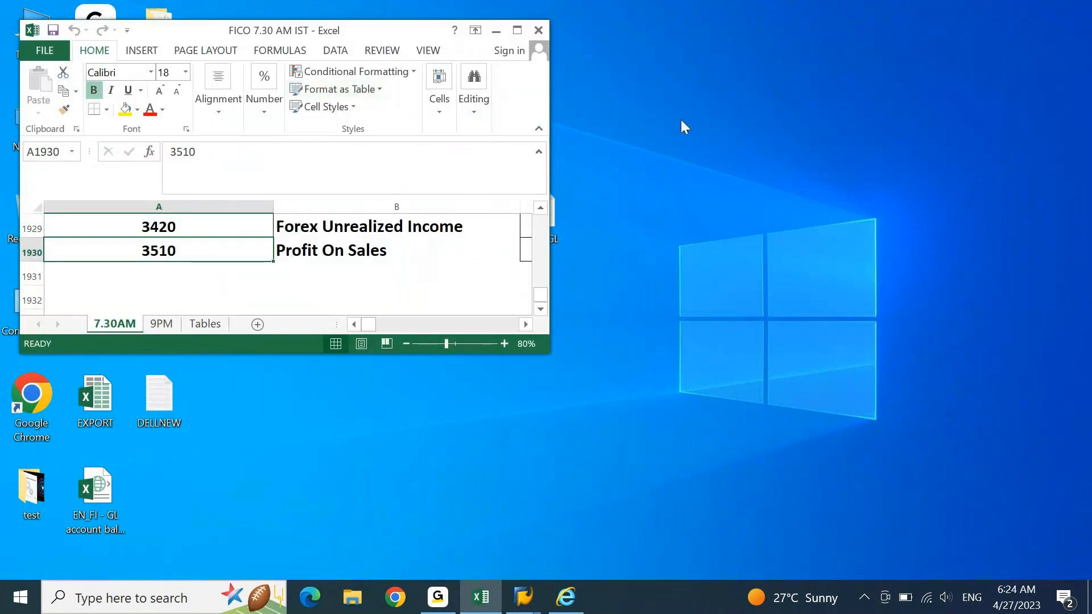
left_click_drag(390, 37, 807, 86)
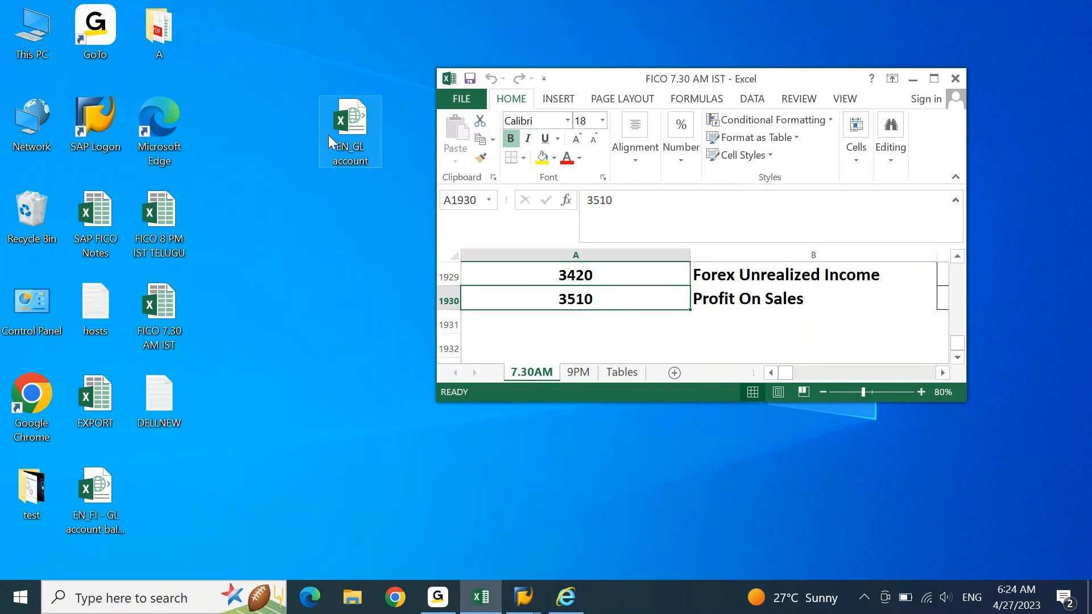
Step: Open the EN_GL account file by dropping it onto the FICO 7.30 AM IST workbook window, and maximize the template
left_click(341, 124)
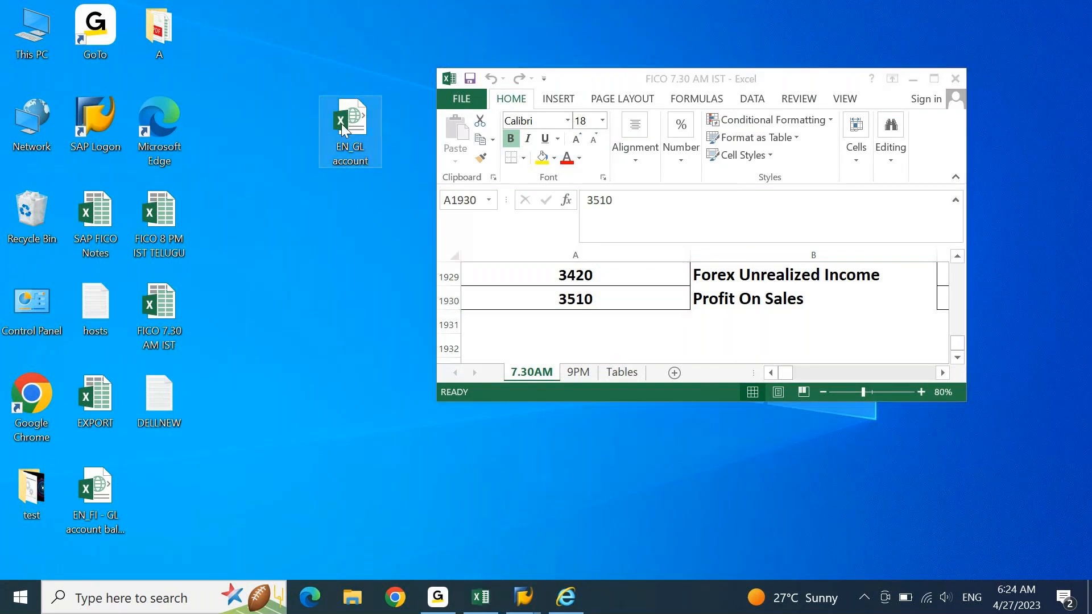
left_click_drag(341, 124, 577, 306)
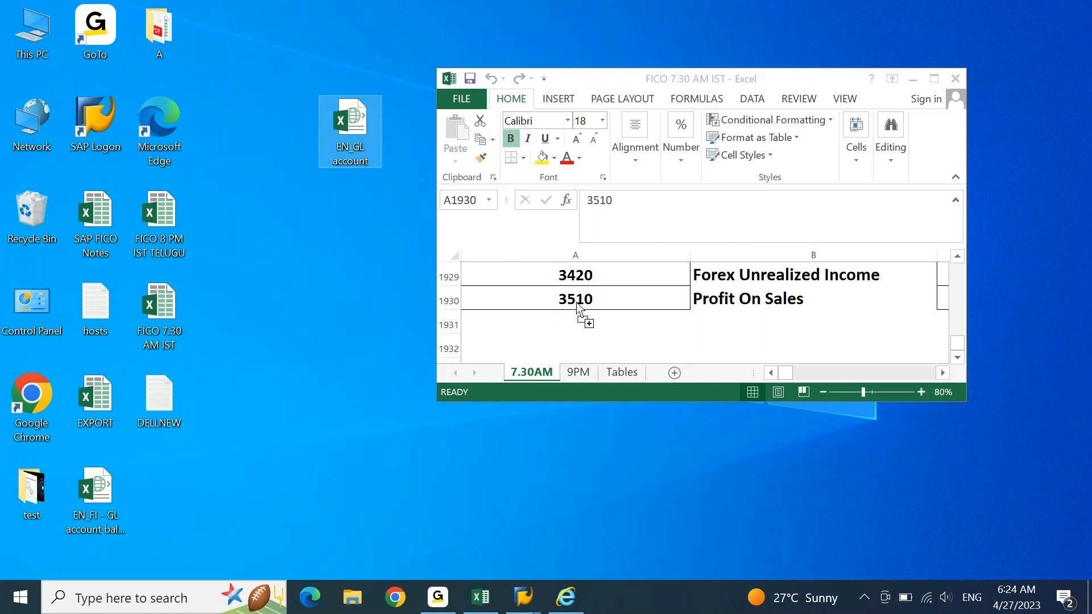
left_click_drag(577, 305, 577, 307)
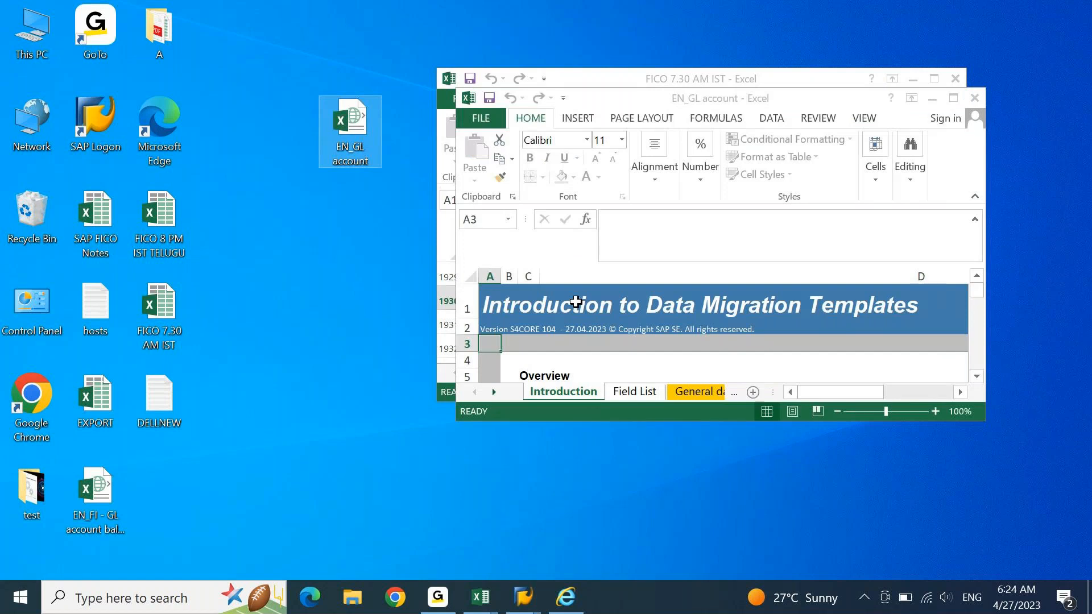
left_click(950, 99)
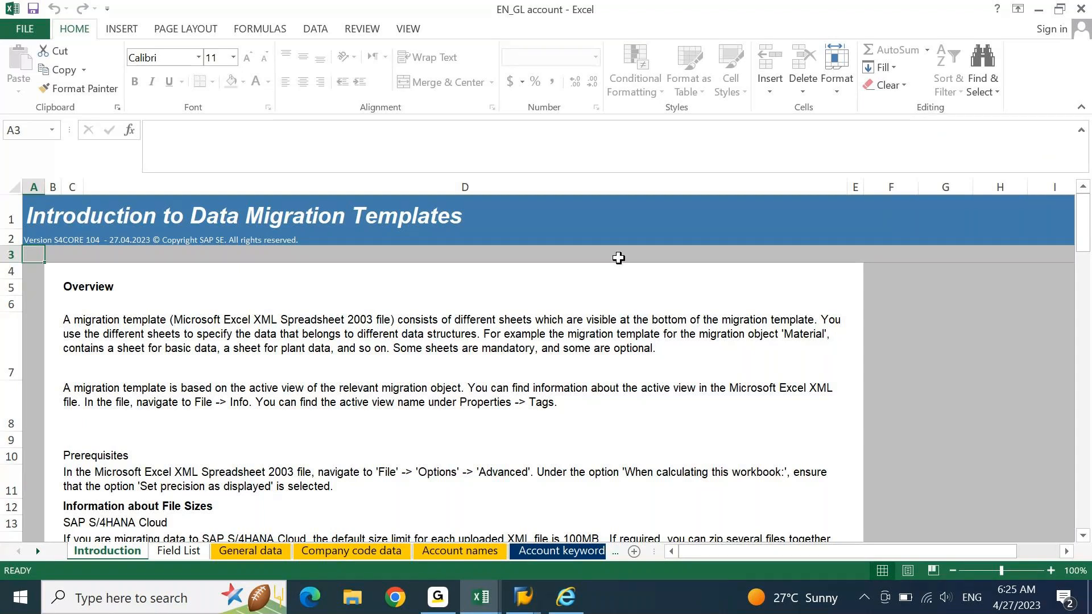
Step: Read the Introduction sheet's overview, prerequisites and information about file sizes
left_click(288, 316)
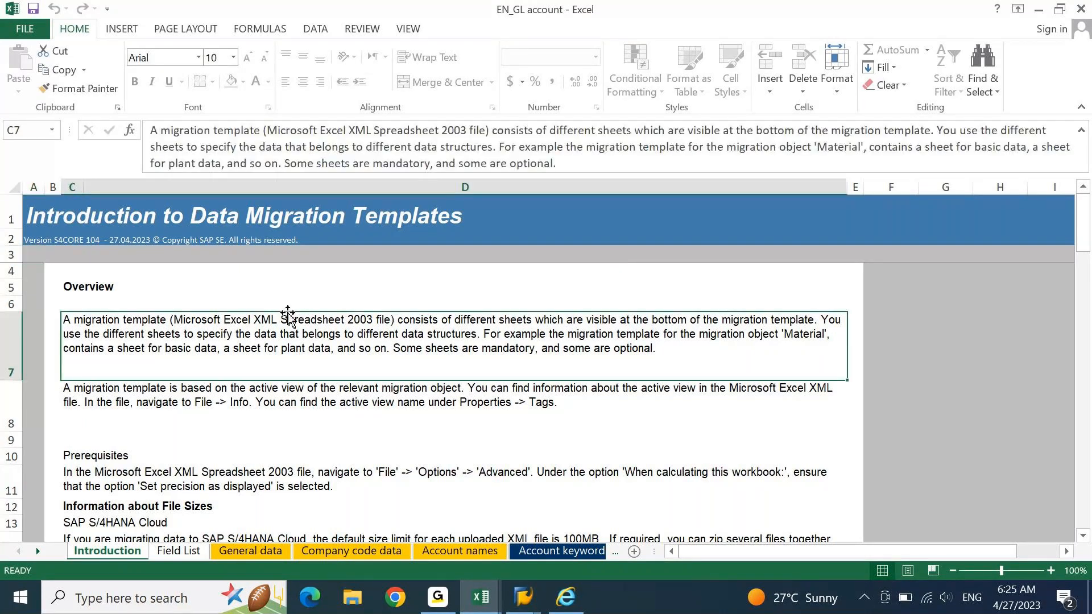
key("Down")
key("Down")
key("Down")
key("Down")
key("Down")
key("Down")
key("Down")
key("Down")
key("Down")
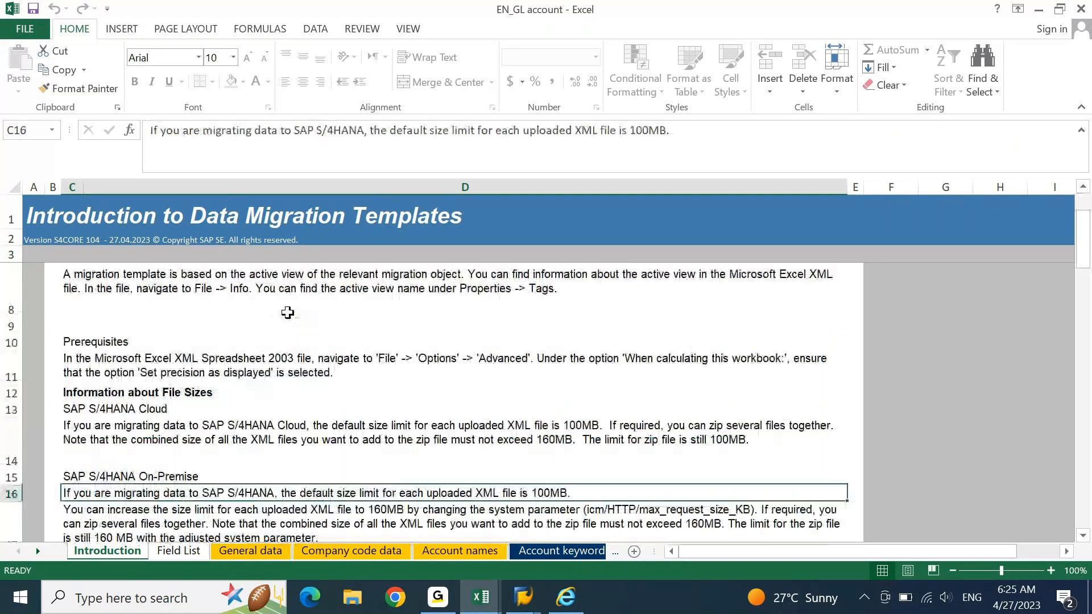
key("Down")
key("Down")
Step: View the template's Field List and Account keywords sheets and return to the Field List
left_click(170, 552)
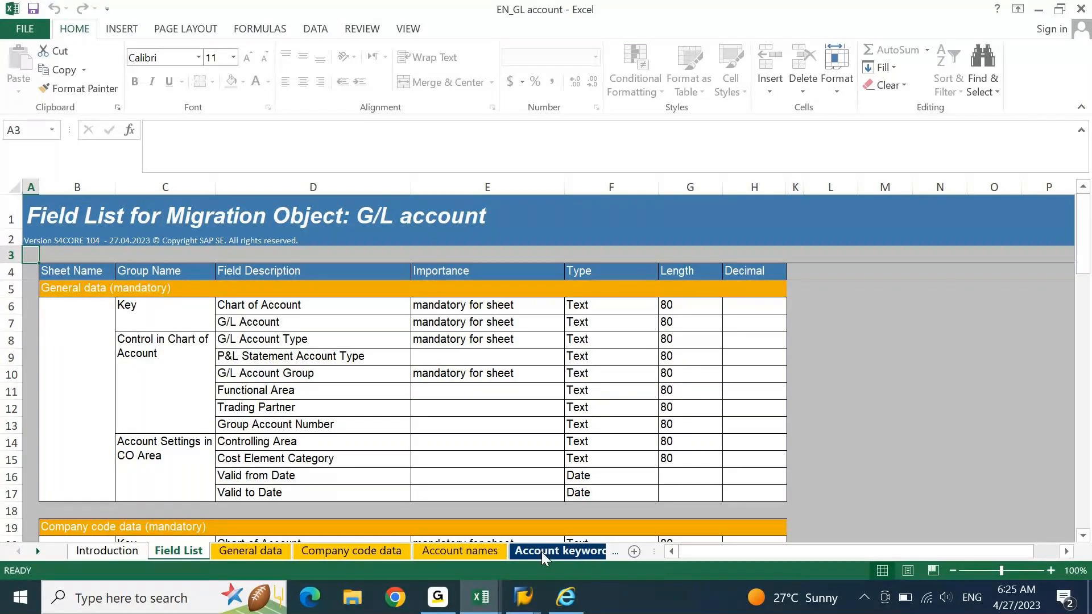
left_click(616, 551)
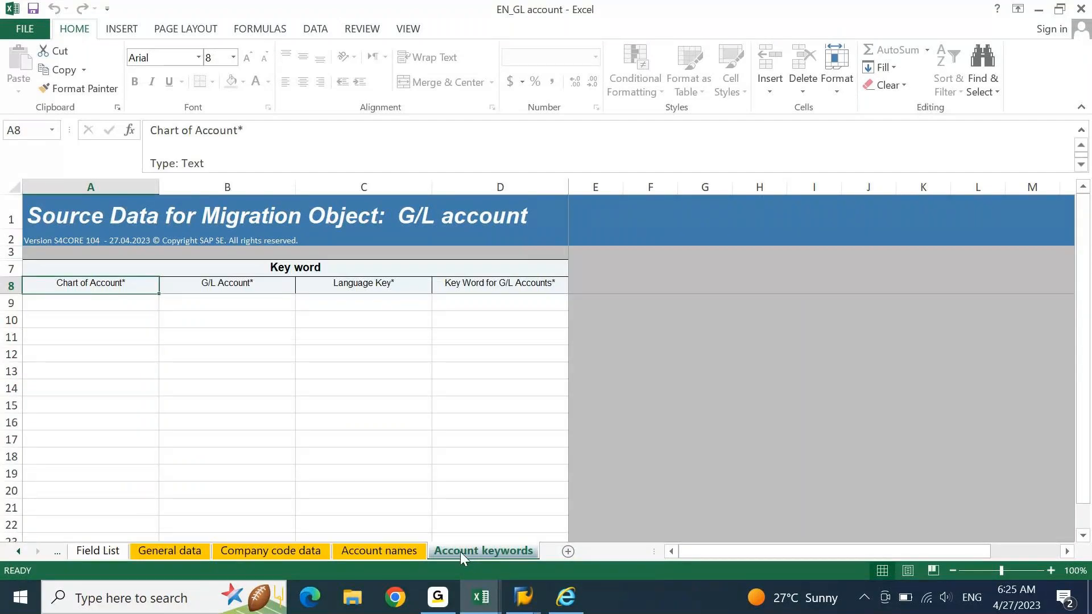
left_click(16, 551)
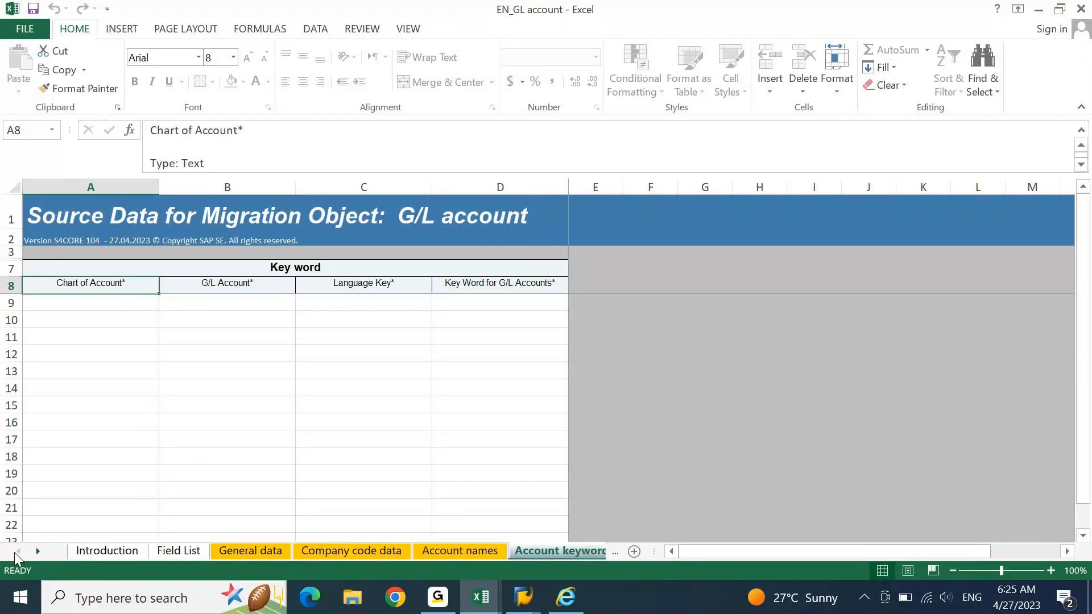
left_click(172, 556)
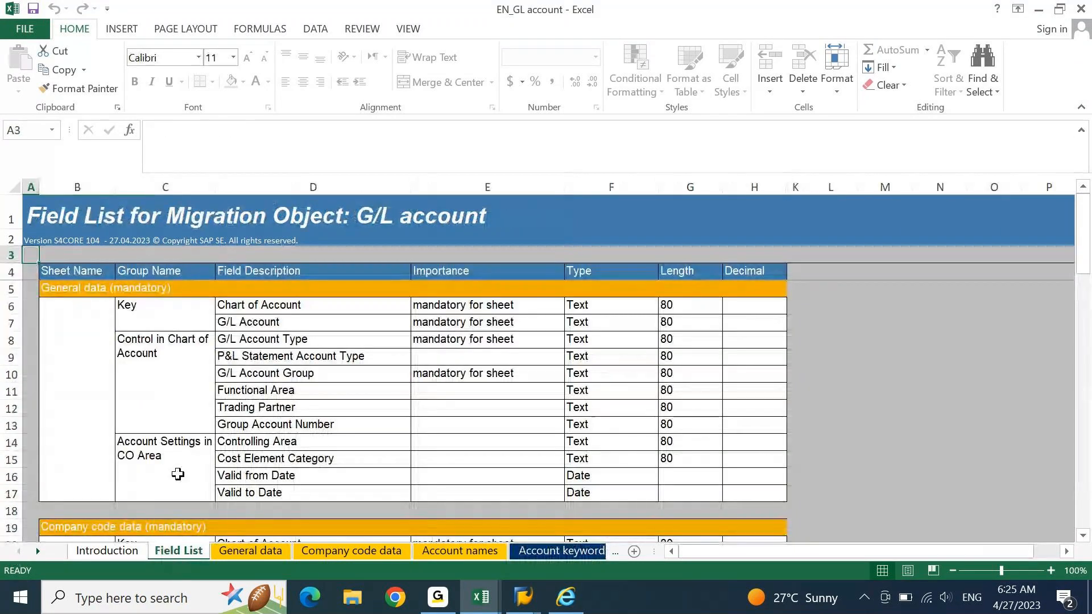
Step: Examine the General data groups Key, Control in Chart of Account and Account Settings in CO Area in the Field List
left_click(446, 310)
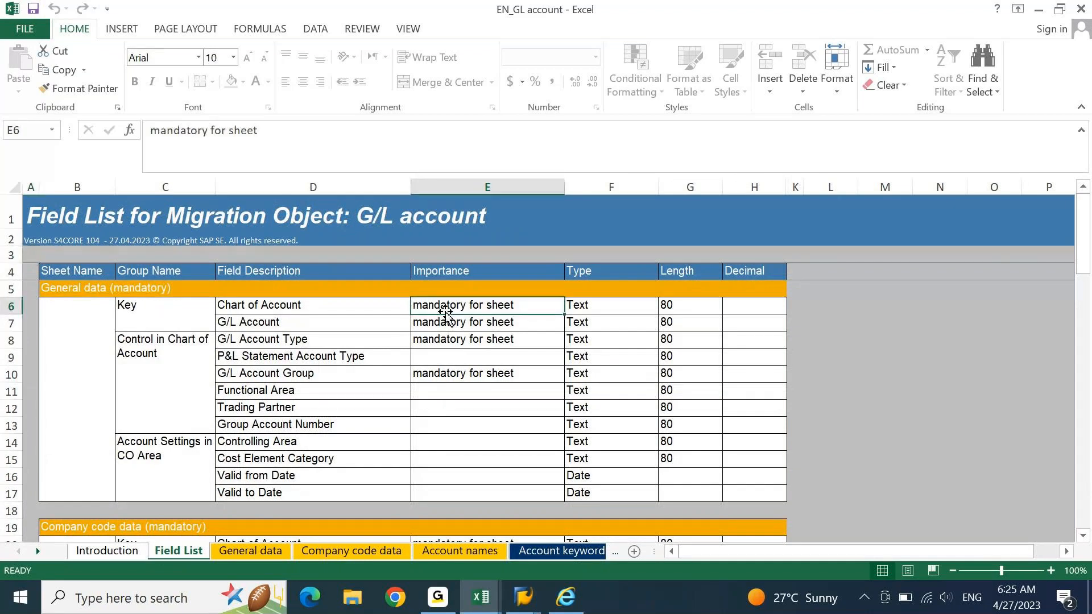
left_click(157, 315)
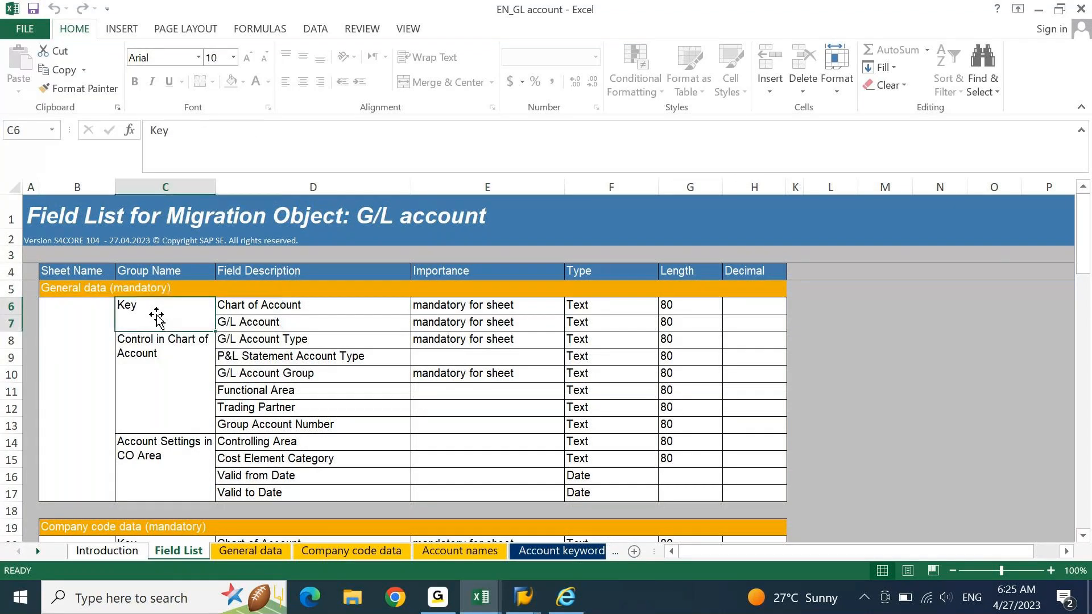
left_click(160, 344)
left_click(164, 310)
left_click(163, 429)
left_click(166, 458)
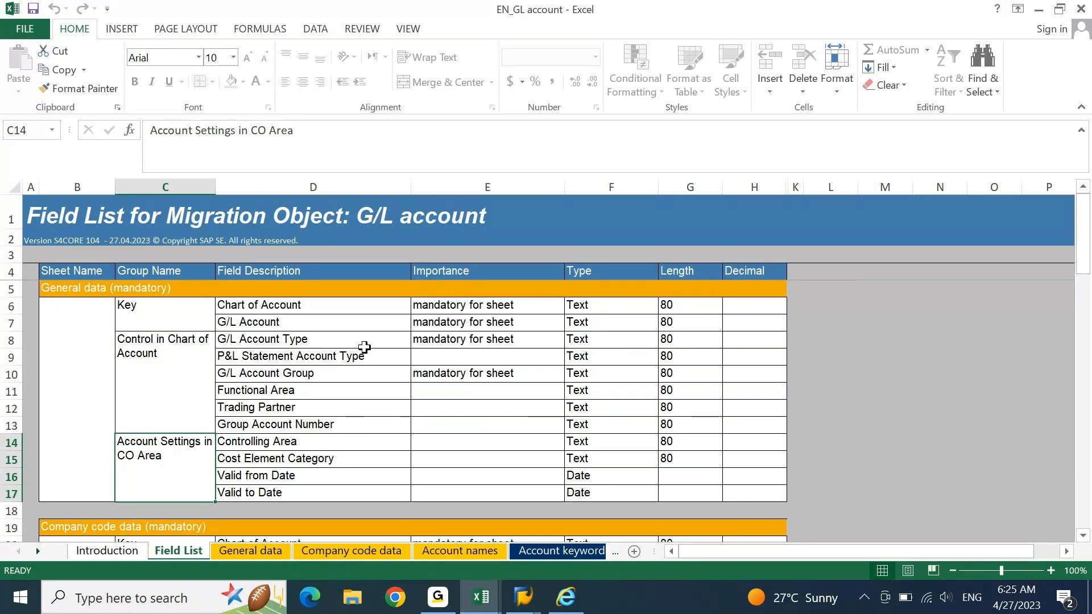
Step: Check the importance, type and length specified for the Chart of Account field
left_click(502, 308)
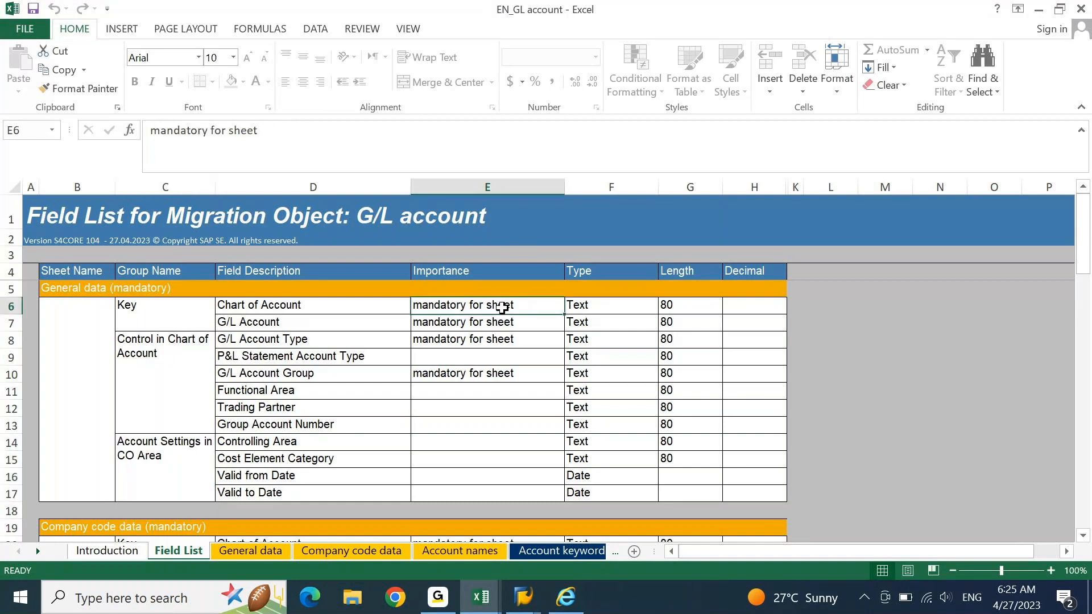
key("Right")
key("Right")
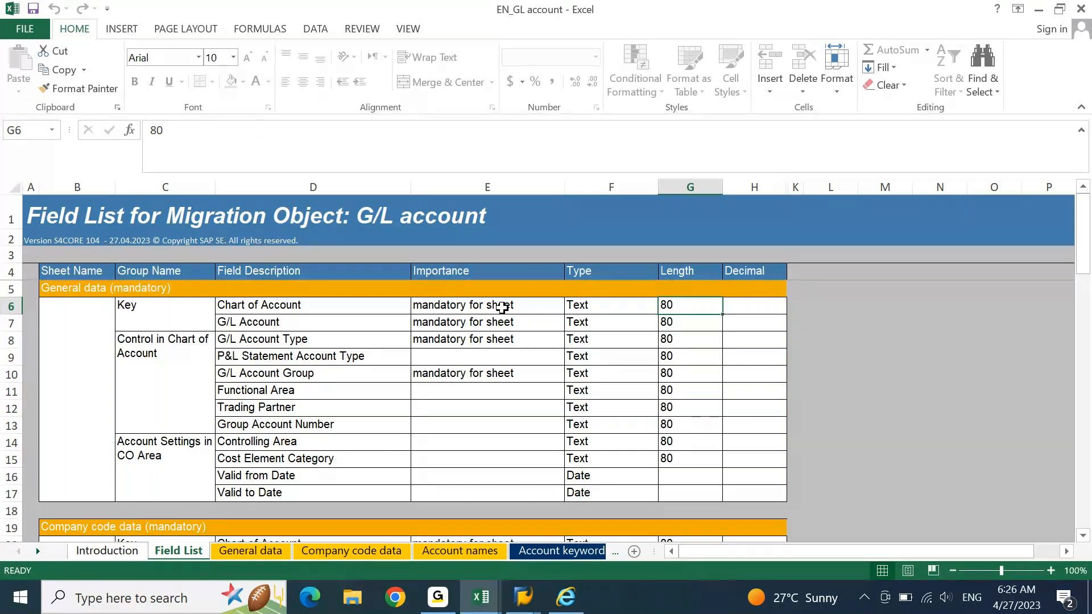
key("Left")
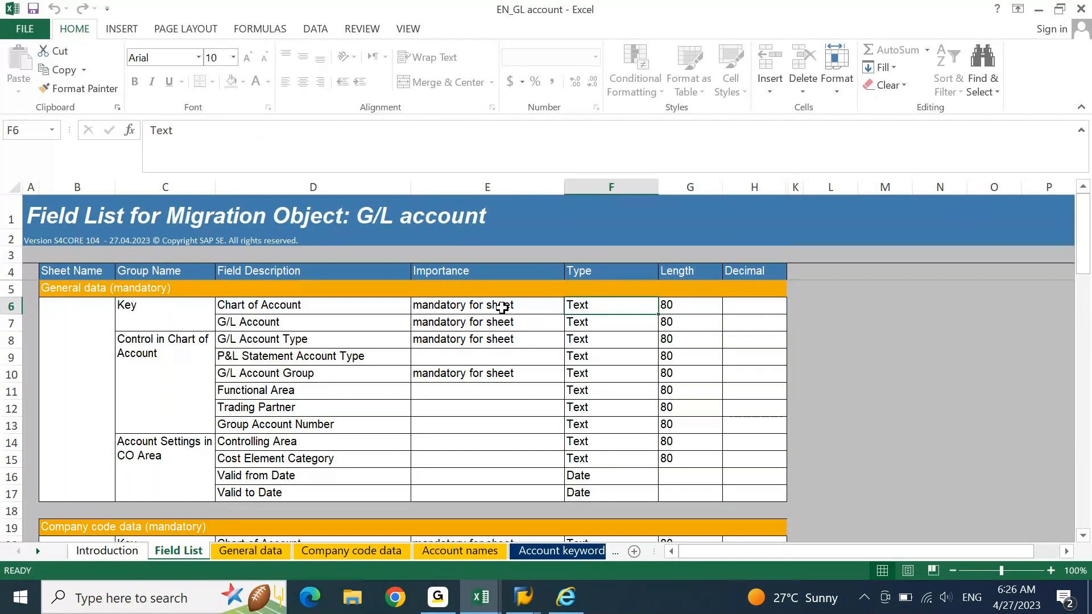
key("Right")
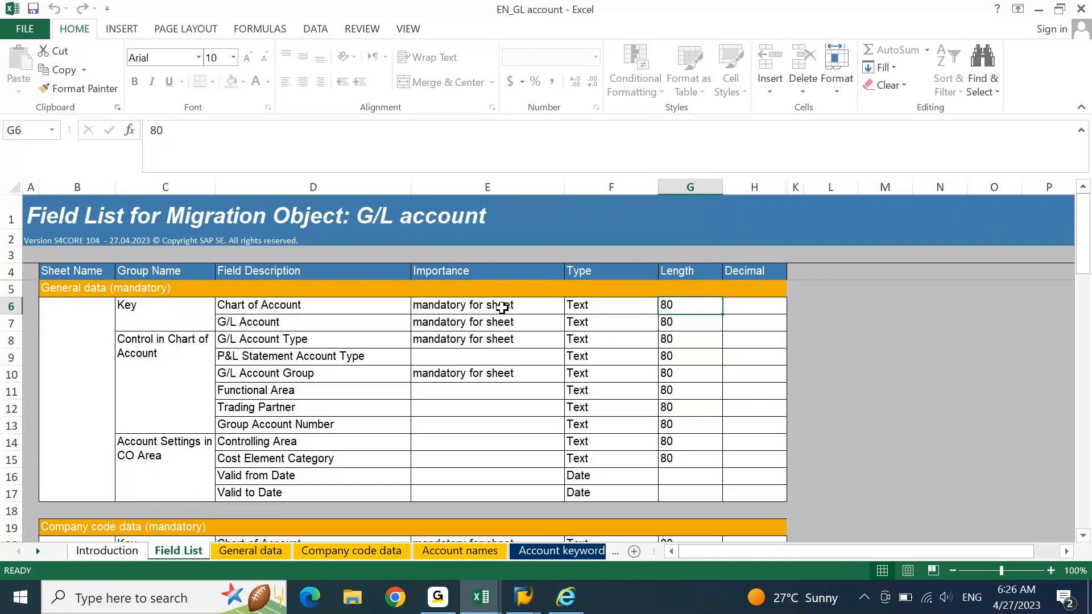
key("Left")
key("Left")
Step: Review which General data and Company code data fields are mandatory, going down the Importance column to row 35
key("Down")
key("Down")
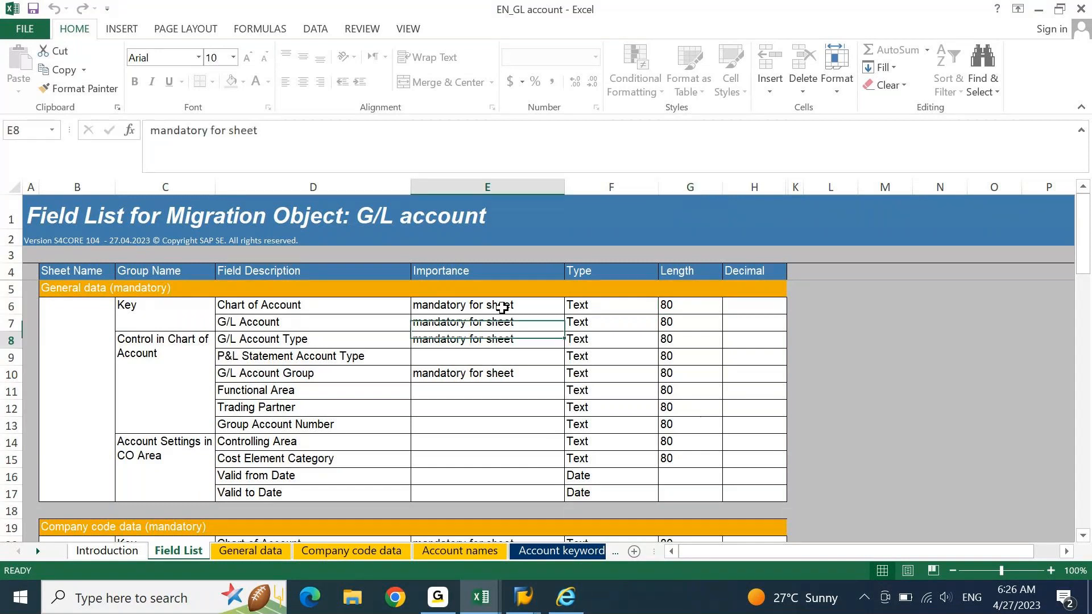
key("Down")
key("Down")
key("Down")
key("Down")
key("Down")
key("Down")
key("Down")
key("Down")
key("Down")
key("Down")
key("Down")
key("Down")
key("Down")
key("Down")
key("Down")
key("Down")
key("Down")
key("Down")
key("Down")
key("Down")
key("Down")
key("Down")
key("Down")
key("Down")
key("Down")
key("Down")
key("Down")
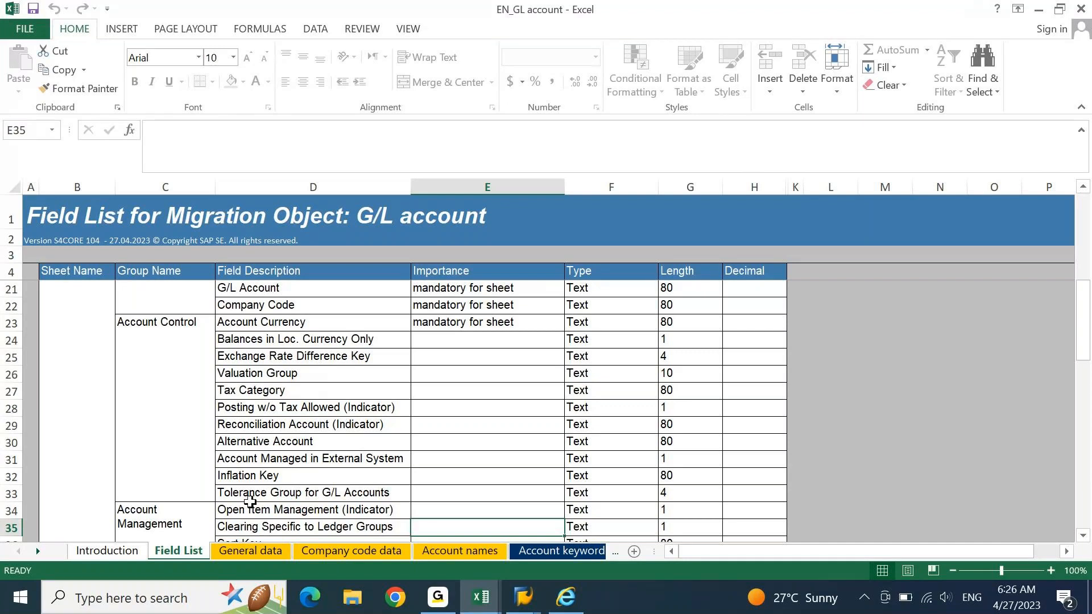
Step: Look through the further Company code data fields in the Field List and return to its Company code data heading
key("Page_Down")
key("Page_Down")
key("Page_Up")
key("Page_Up")
key("Page_Up")
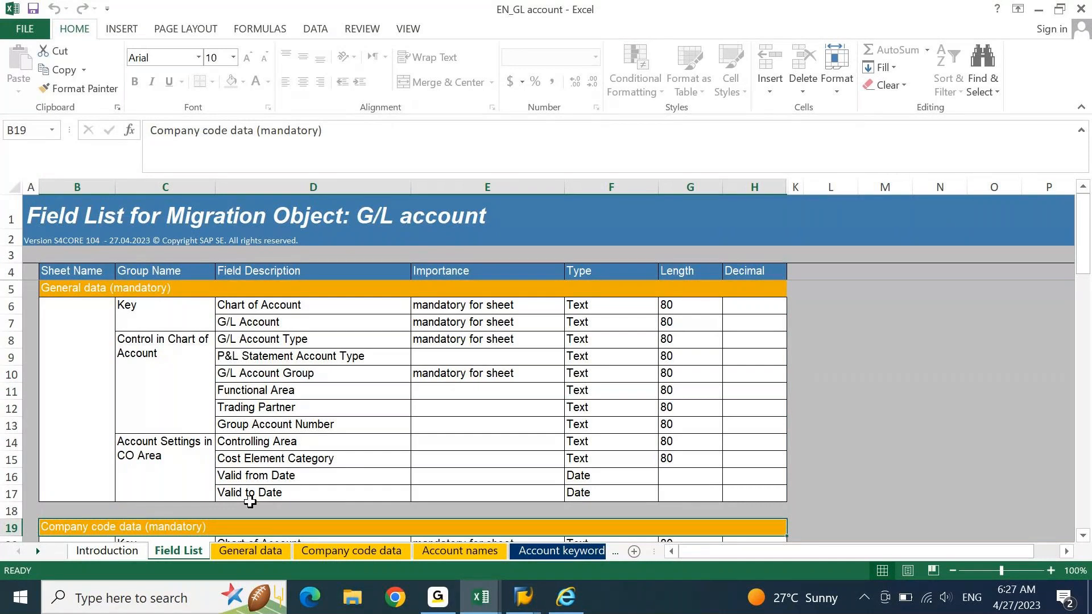
Step: View the Key group header on the General data sheet, look at the Company code data sheet and return to General data
left_click(245, 552)
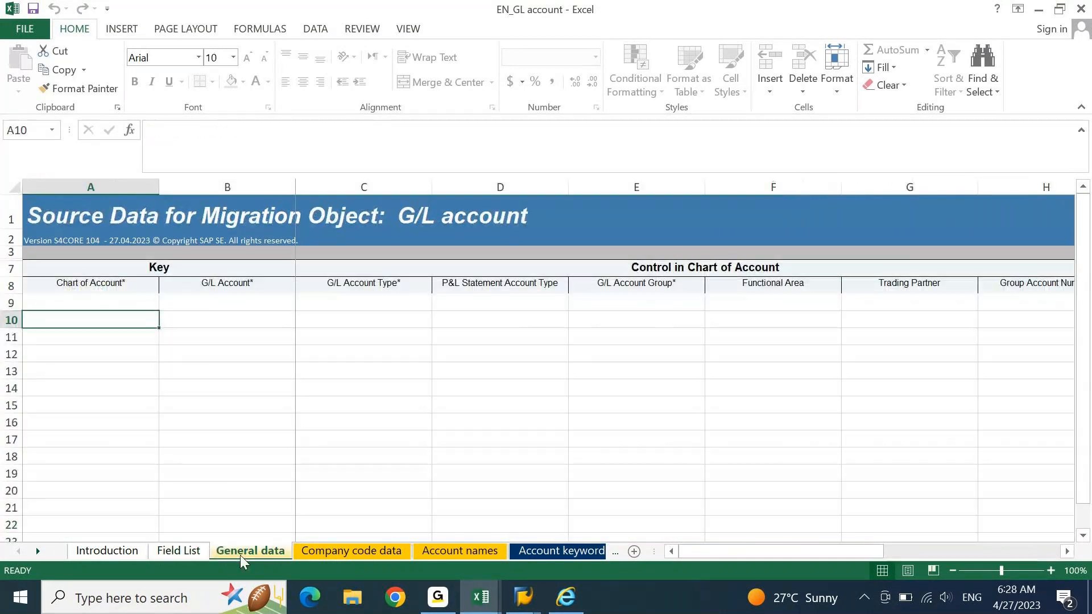
key("Up")
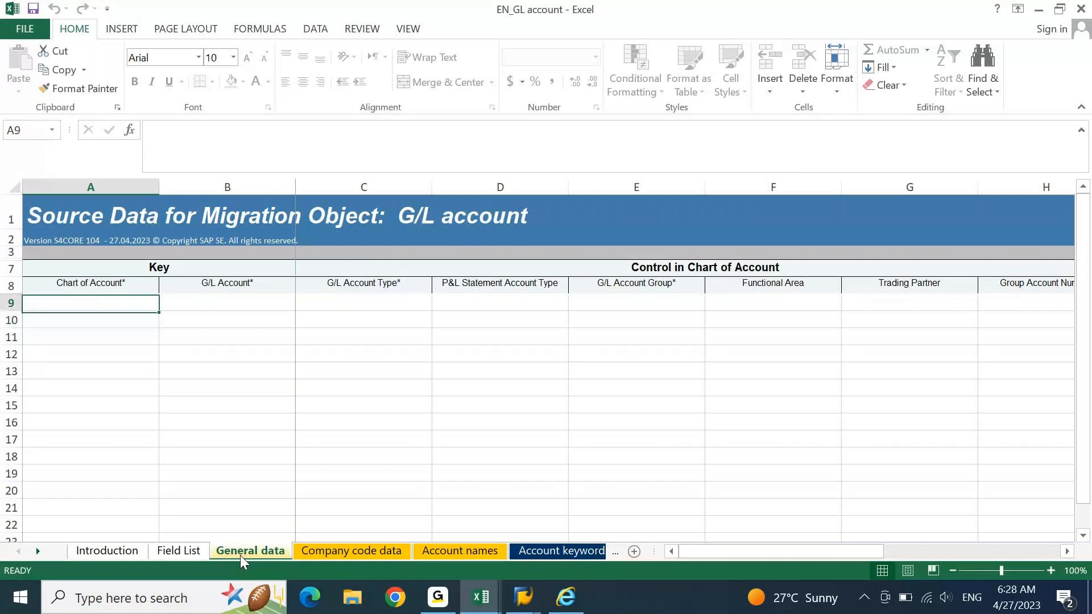
key("Up")
key("Up")
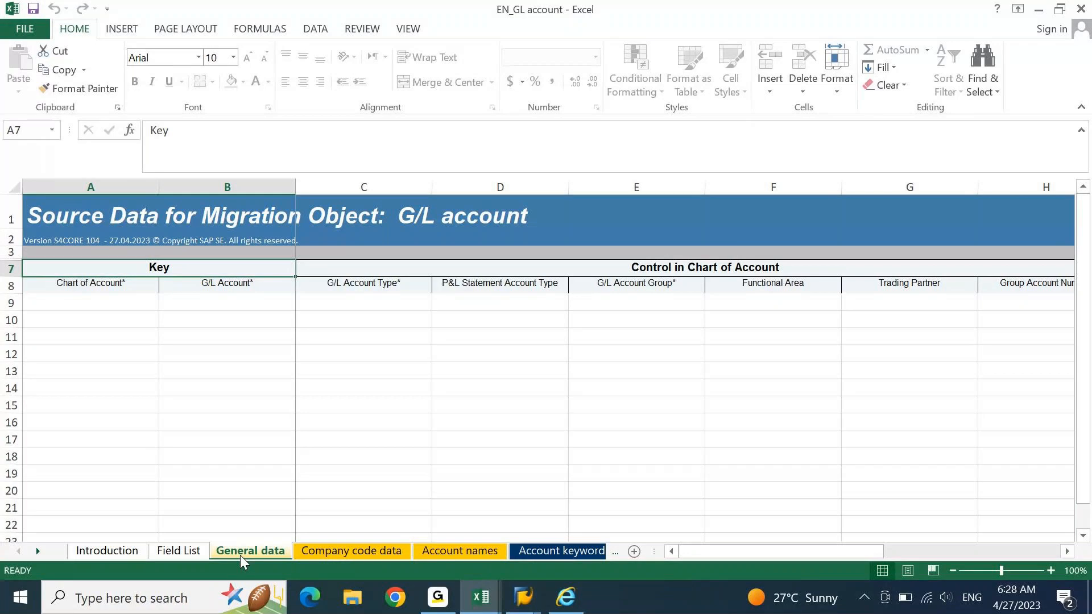
left_click(329, 550)
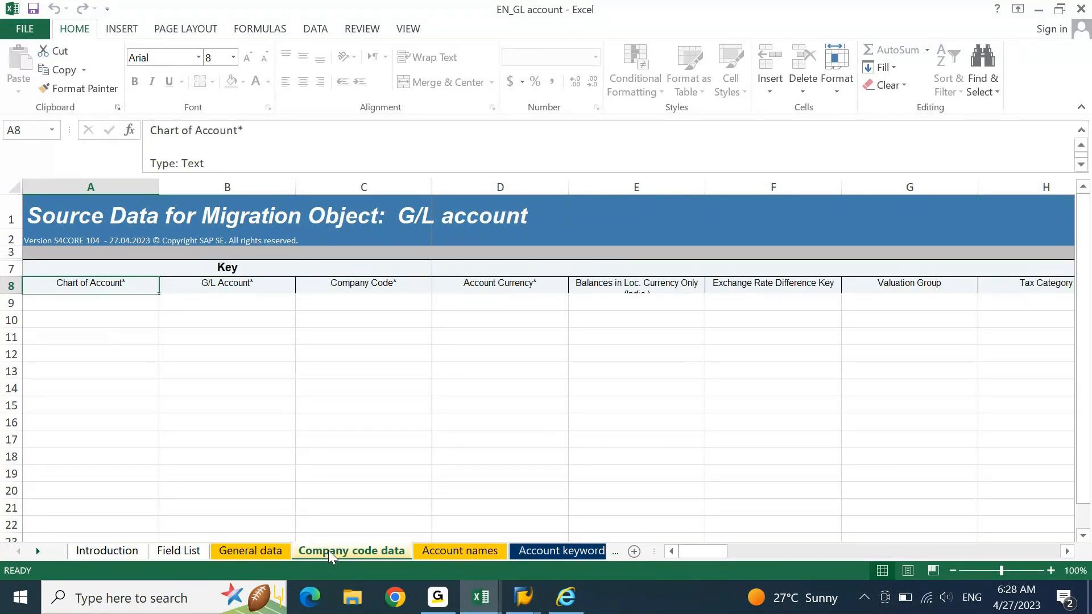
left_click(281, 551)
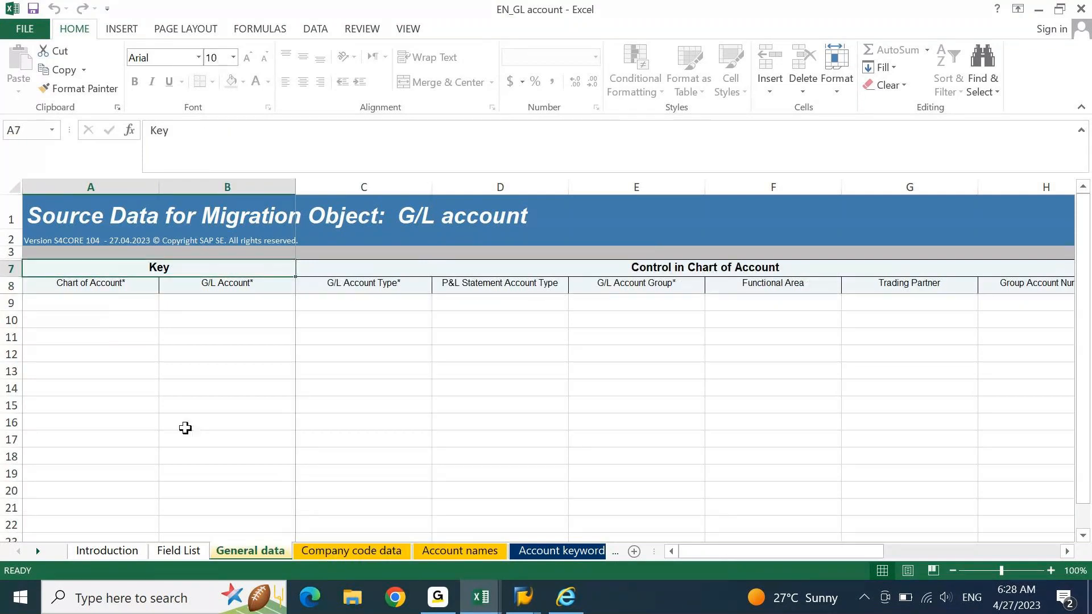
Step: Compare the Key fields Chart of Account and G/L Account in General data with the Key fields including Company Code in Company code data
left_click(114, 291)
left_click(203, 286)
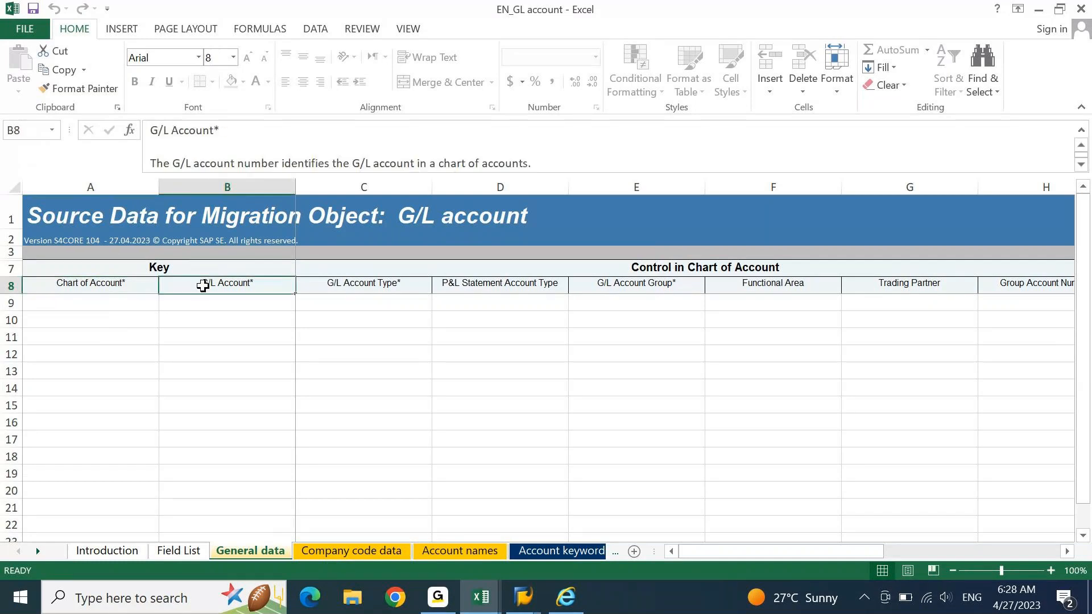
left_click(340, 550)
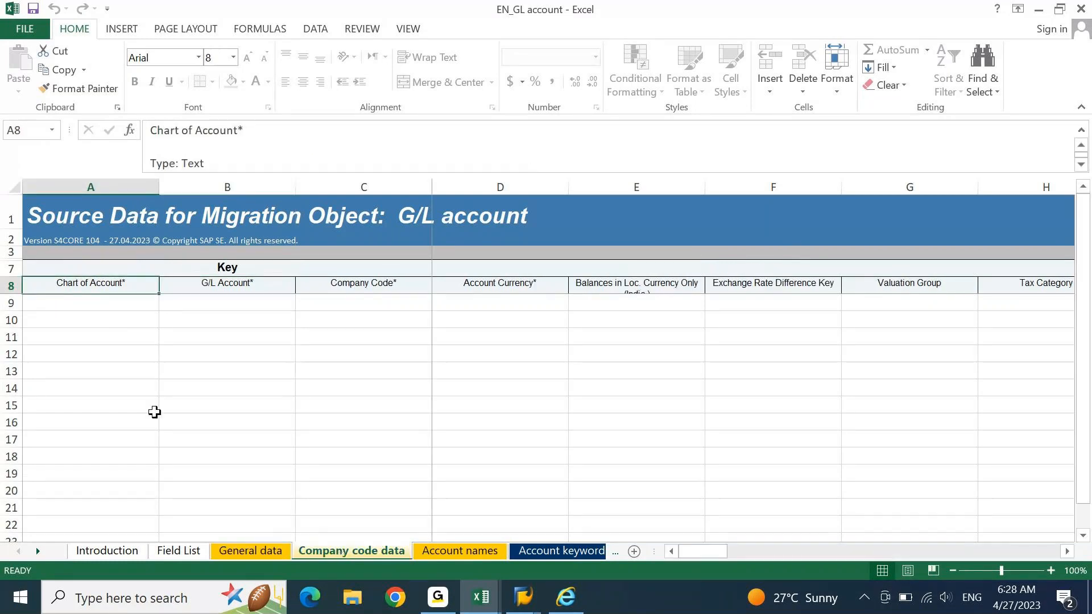
left_click(268, 266)
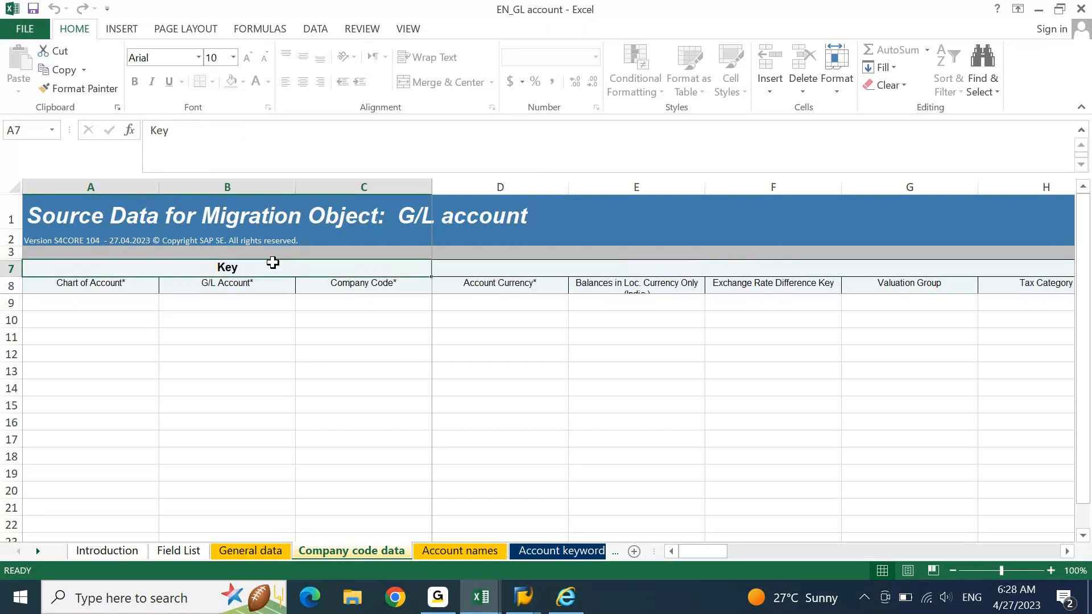
left_click(266, 554)
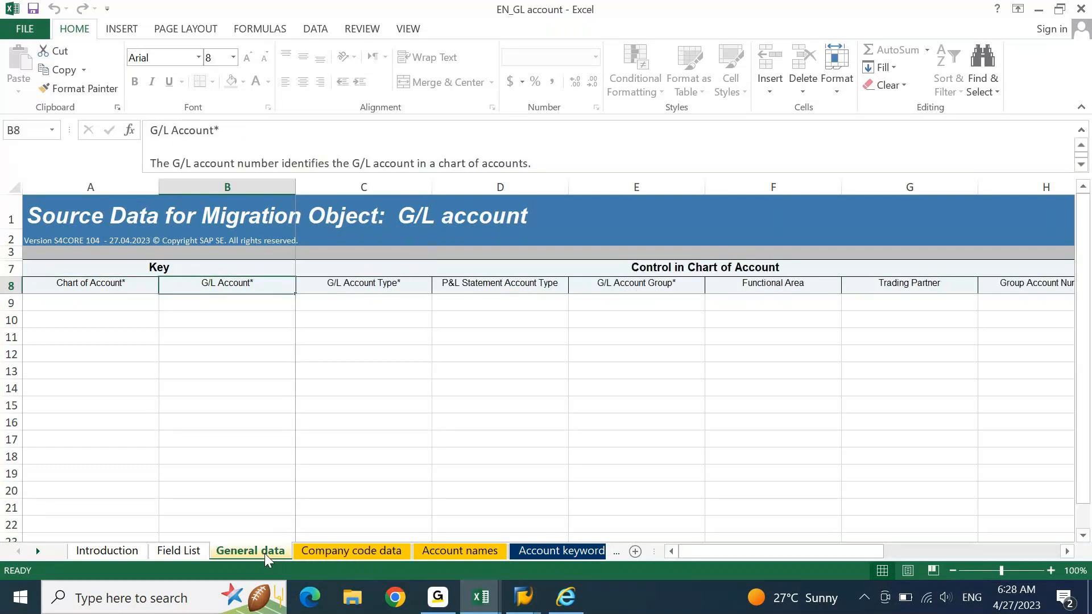
left_click(119, 283)
left_click(209, 286)
left_click(343, 552)
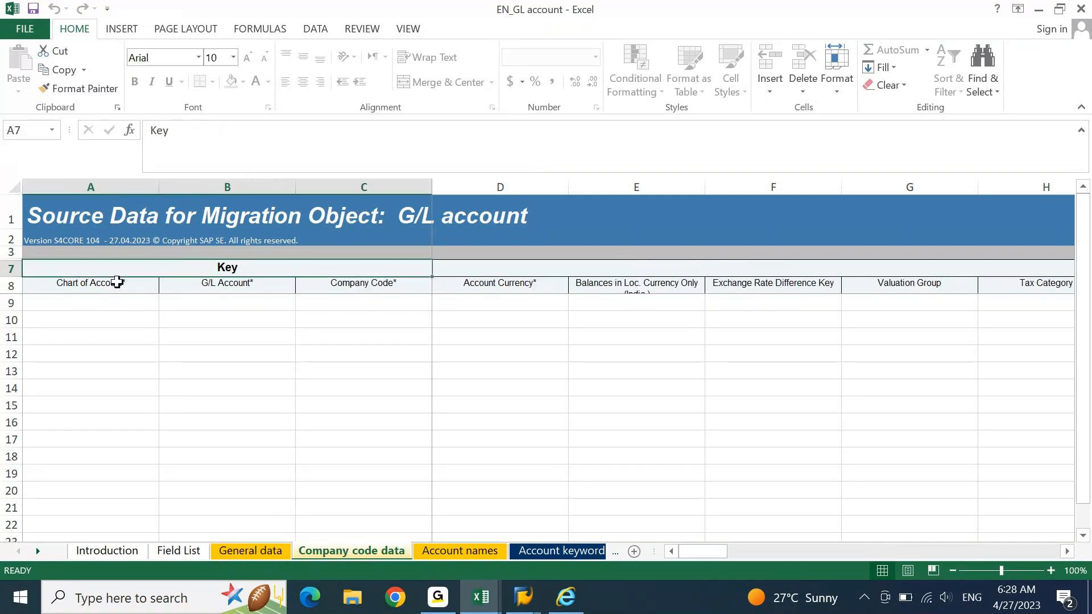
left_click(192, 287)
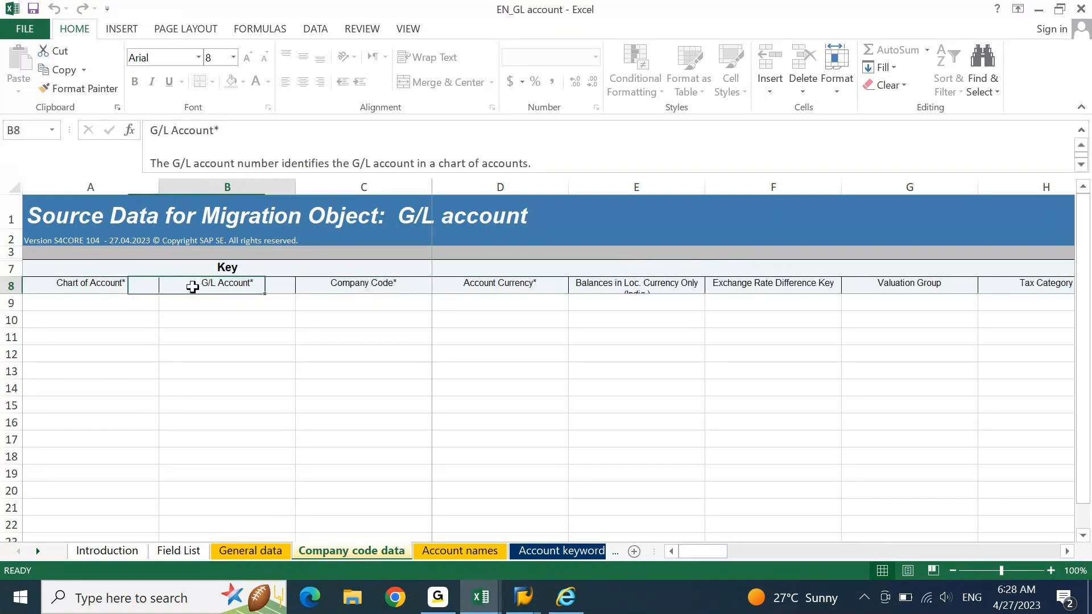
left_click(346, 284)
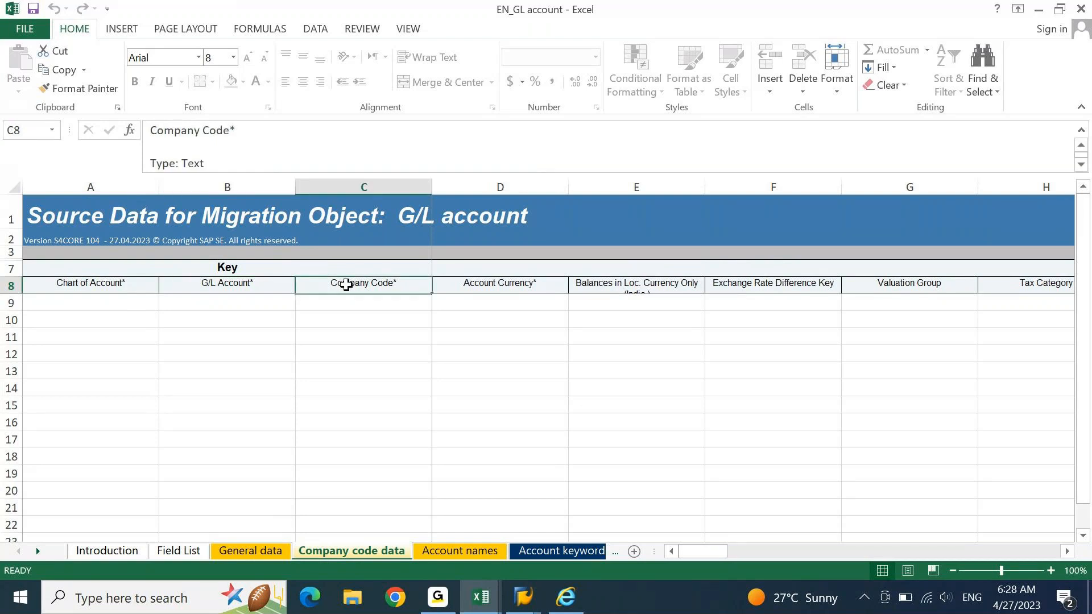
Step: Enter chart of account DEIN with G/L accounts 1 and 2 in rows 9 and 10 of the General data sheet
left_click(263, 550)
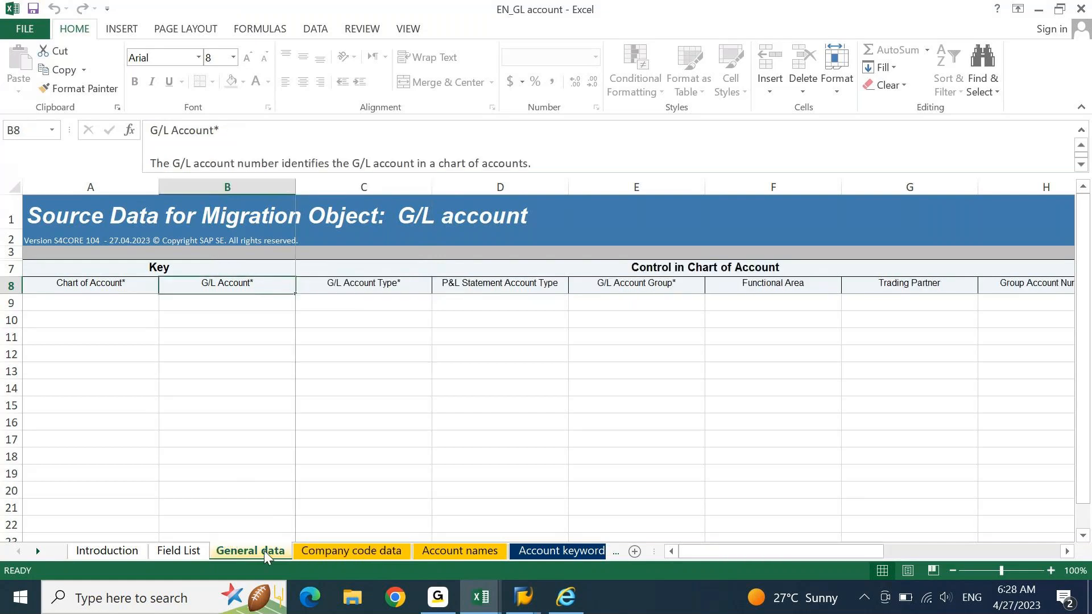
left_click(109, 307)
type("DEIN")
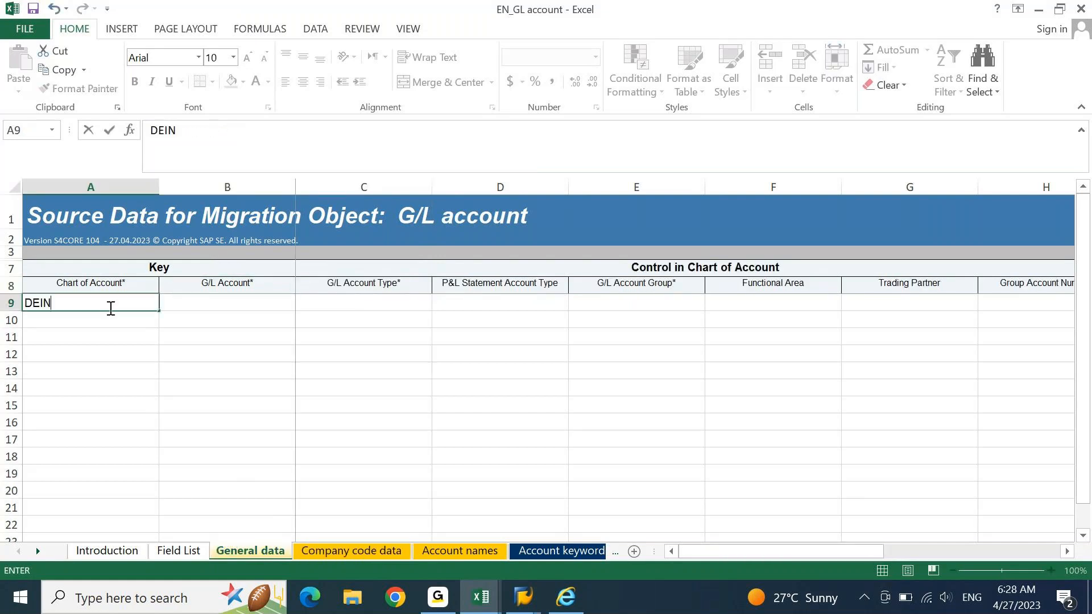
key("Tab")
type("1")
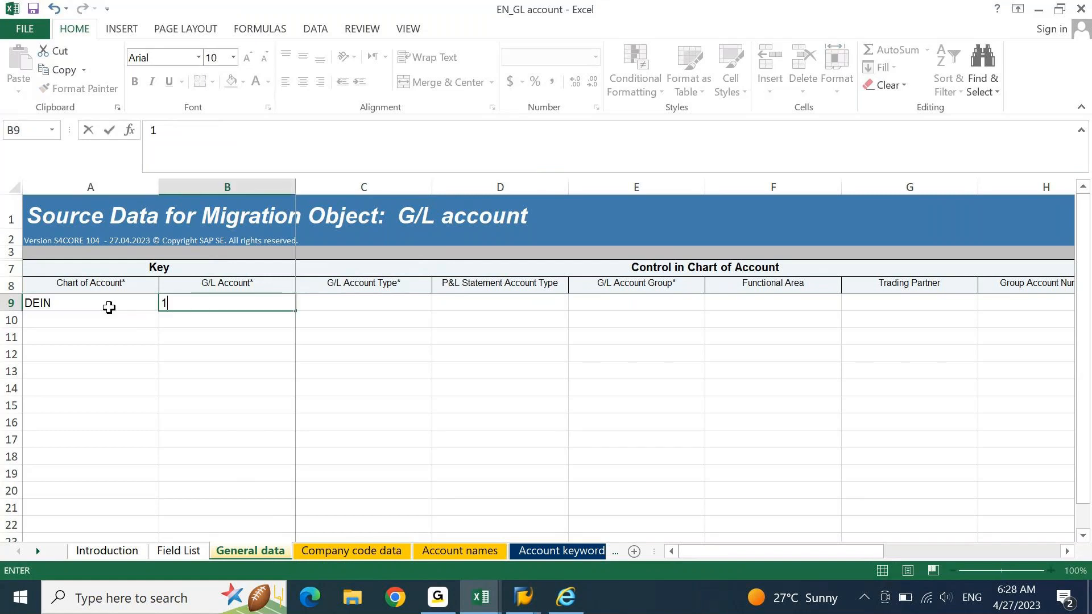
key("Return")
key("Left")
type("DEIN")
key("Tab")
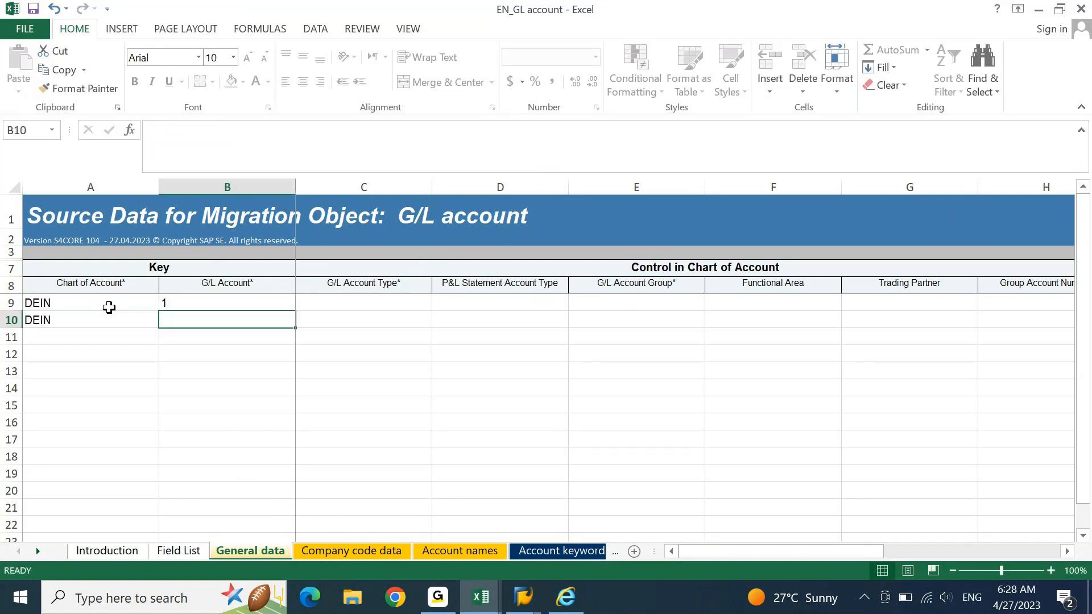
type("2")
key("ctrl+Return")
left_click(109, 308)
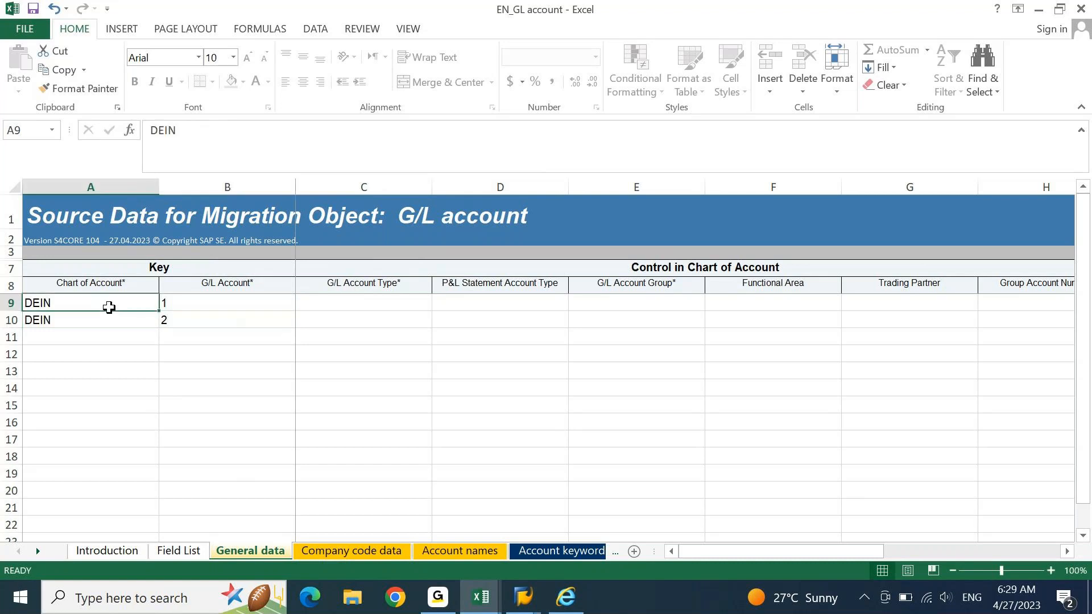
Step: Enter chart of account DEIN with G/L accounts 1 and 2 in rows 9 and 10 of the Company code data sheet
left_click(328, 547)
key("Left")
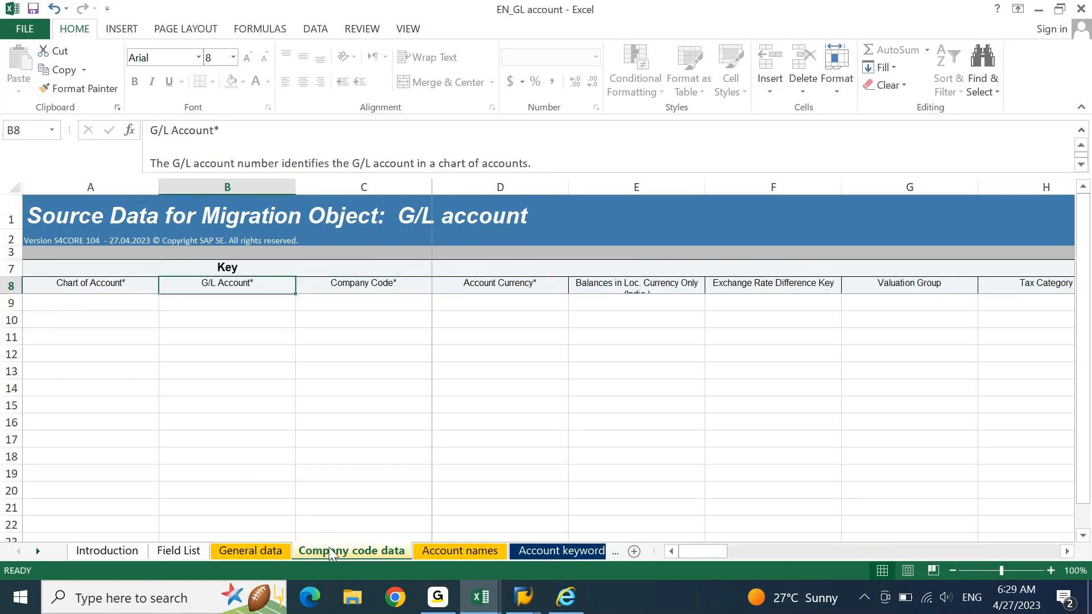
key("Left")
key("Down")
type("DEIN")
key("Tab")
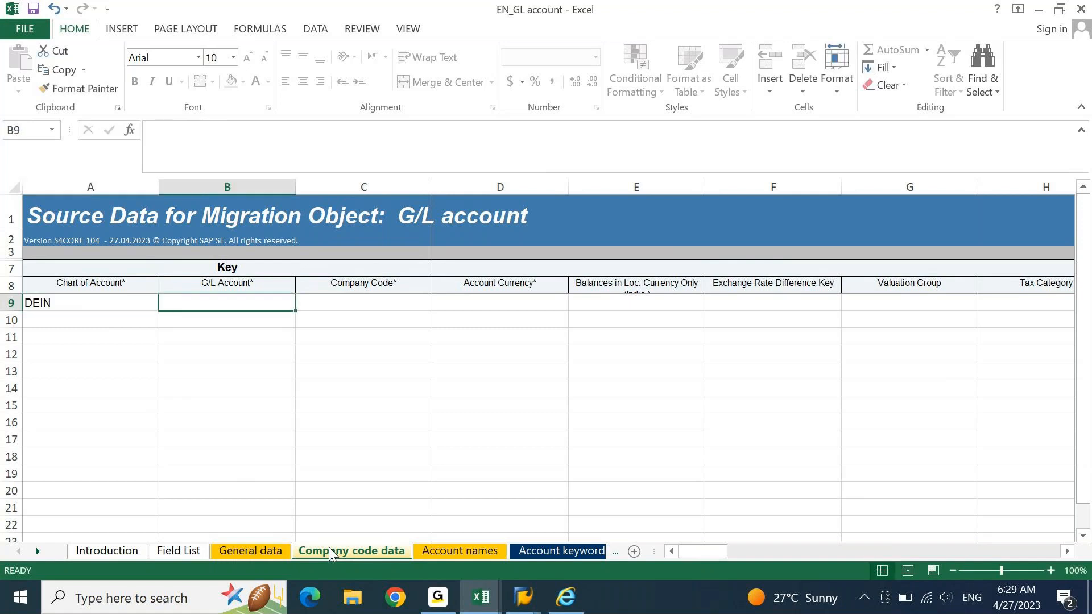
type("1")
key("Return")
key("Left")
type("DEIN")
key("Tab")
type("2")
key("Return")
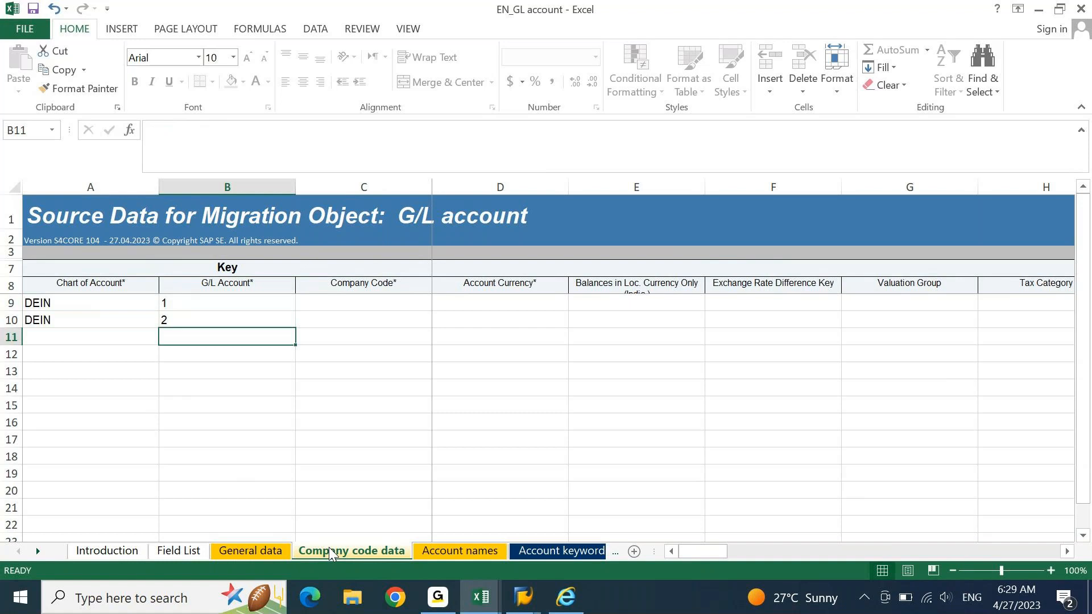
Step: Compare the G/L account entries in row 9 of the General data and Company code data sheets
left_click_drag(214, 297, 216, 313)
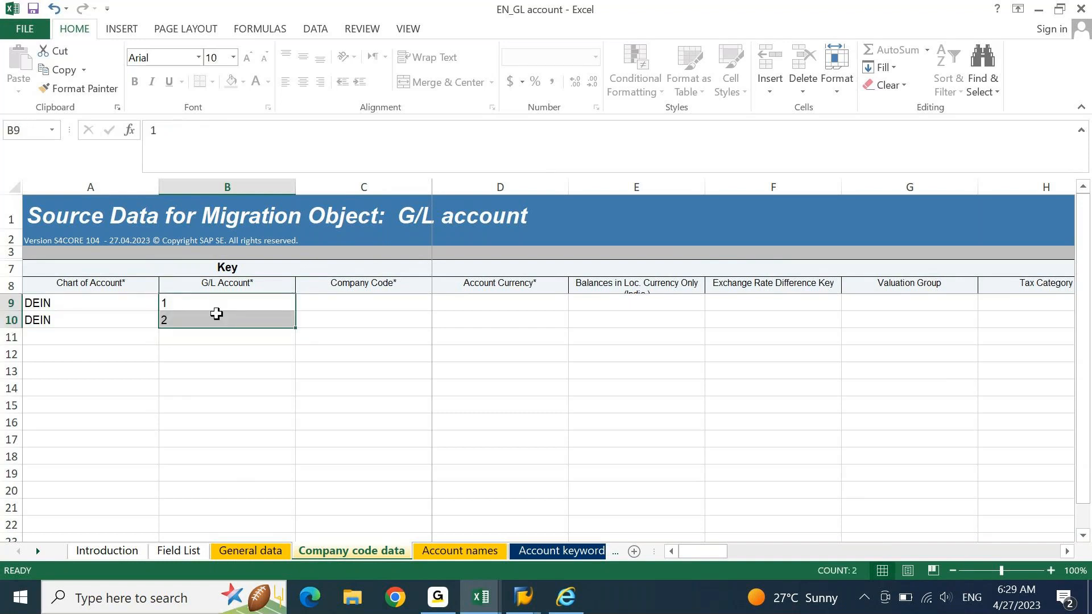
left_click(262, 553)
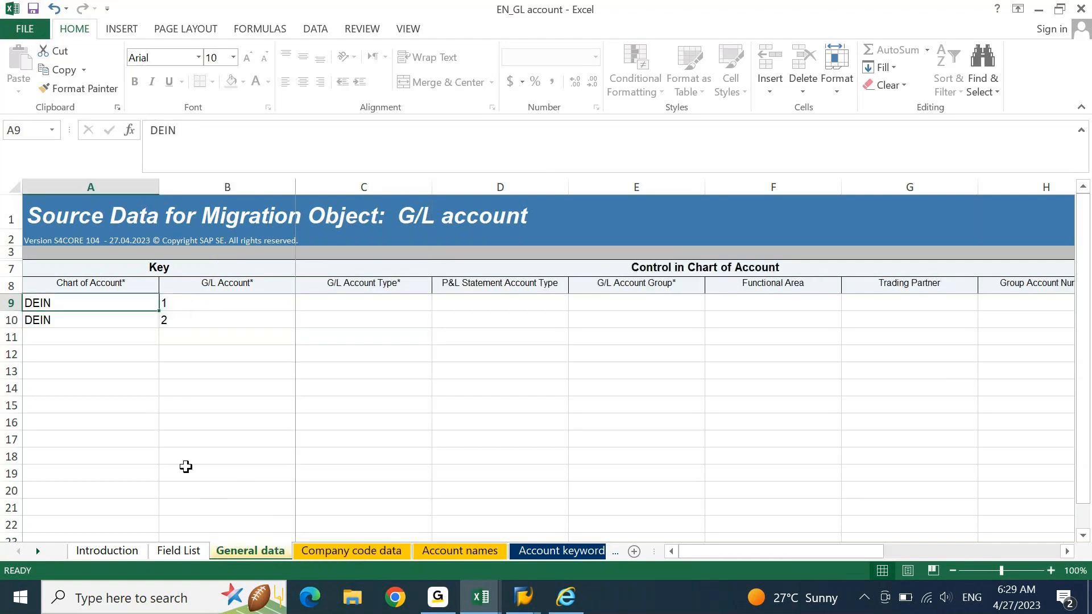
left_click(13, 302)
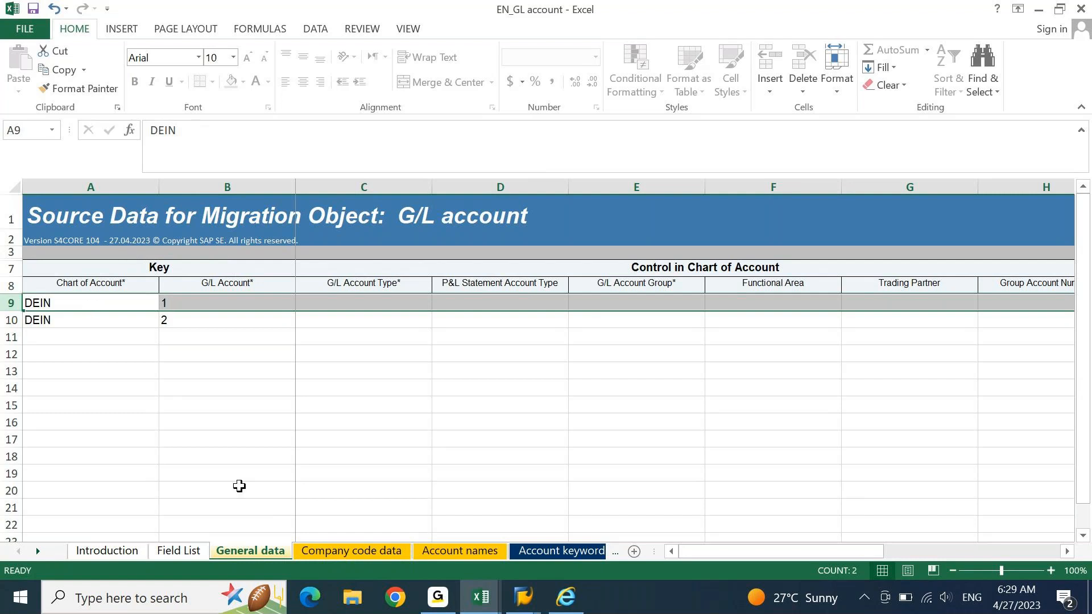
left_click(347, 554)
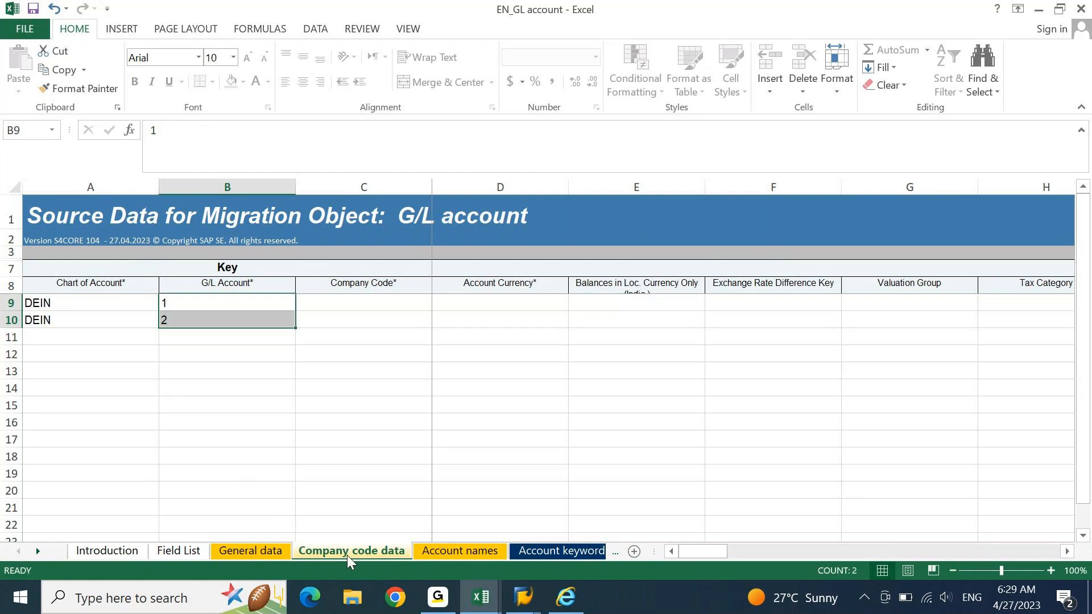
left_click(7, 303)
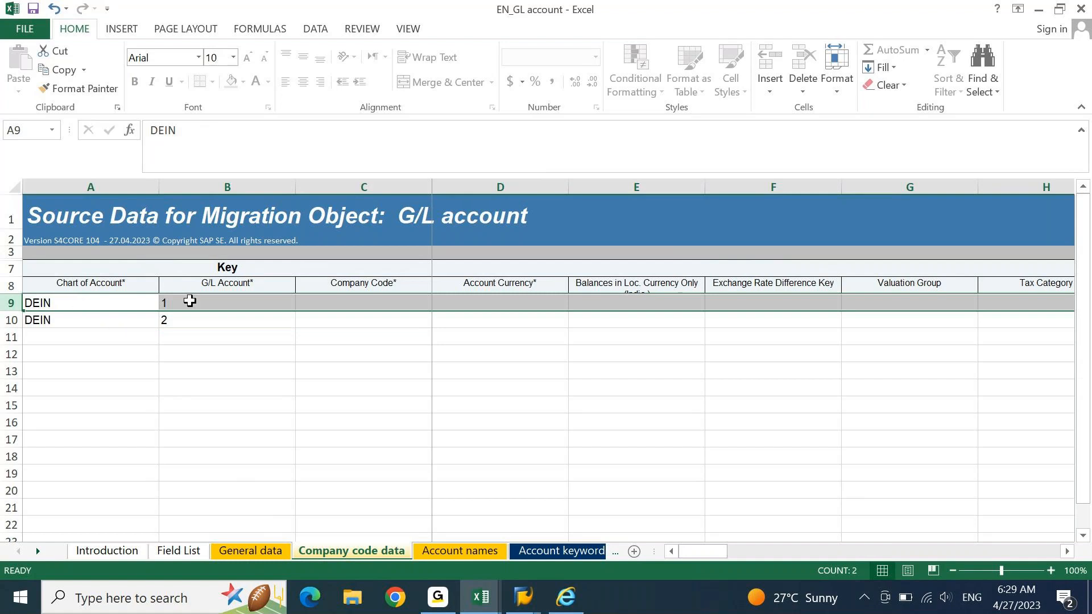
Step: Try to clear the whole of rows 9 and 10 on the General data sheet
left_click(250, 552)
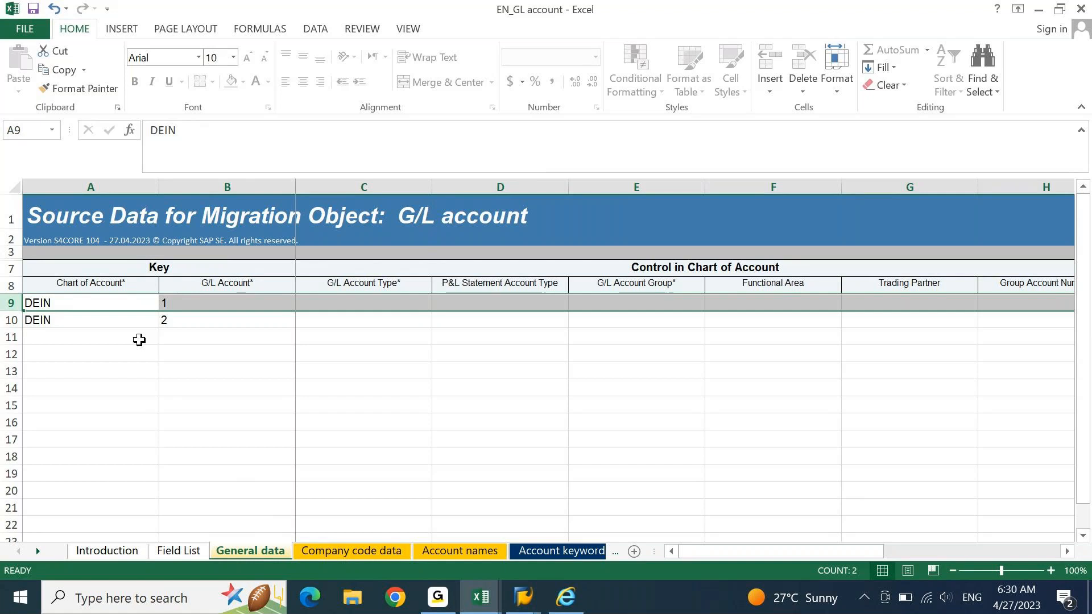
left_click_drag(139, 340, 140, 339)
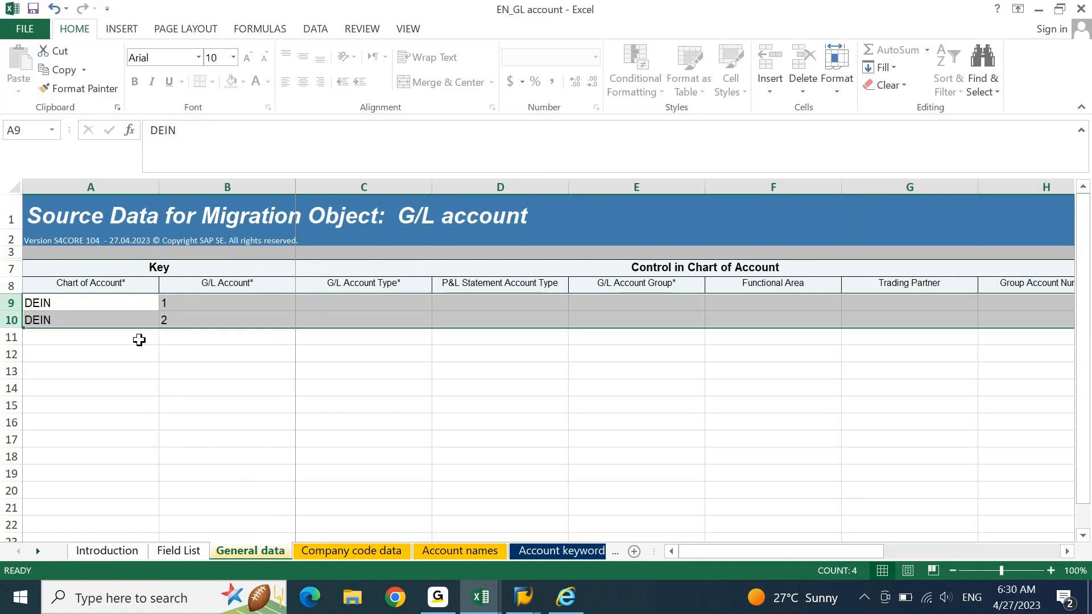
key("Delete")
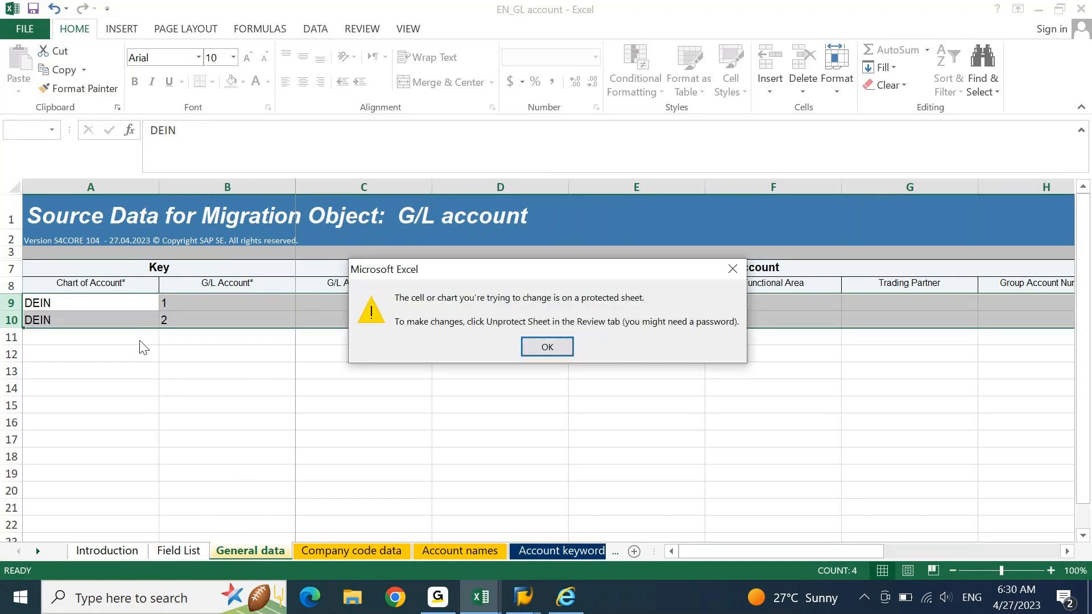
key("Return")
key("Delete")
key("Return")
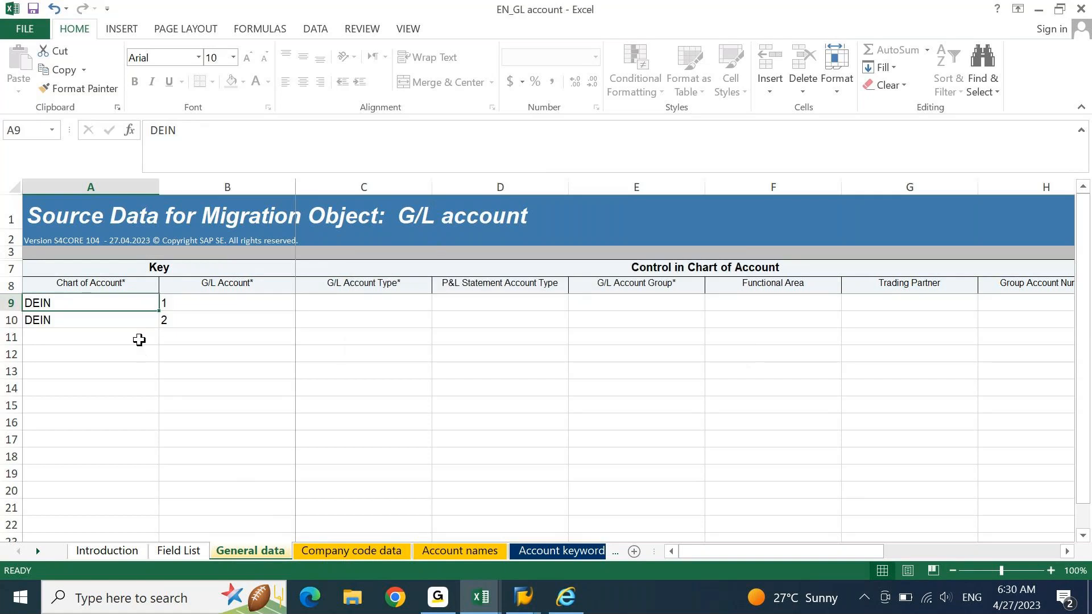
Step: Clear the sample entries in A9:B10 of General data and save the workbook, keeping the XML Spreadsheet 2003 format
key("shift+Right")
key("shift+Down")
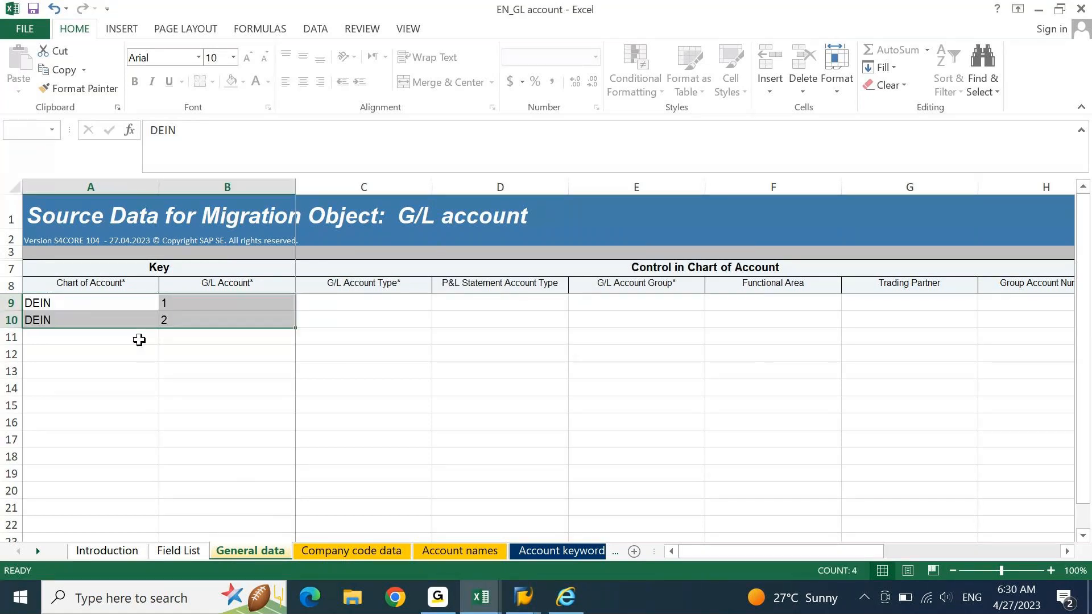
key("Delete")
key("ctrl+s")
key("Return")
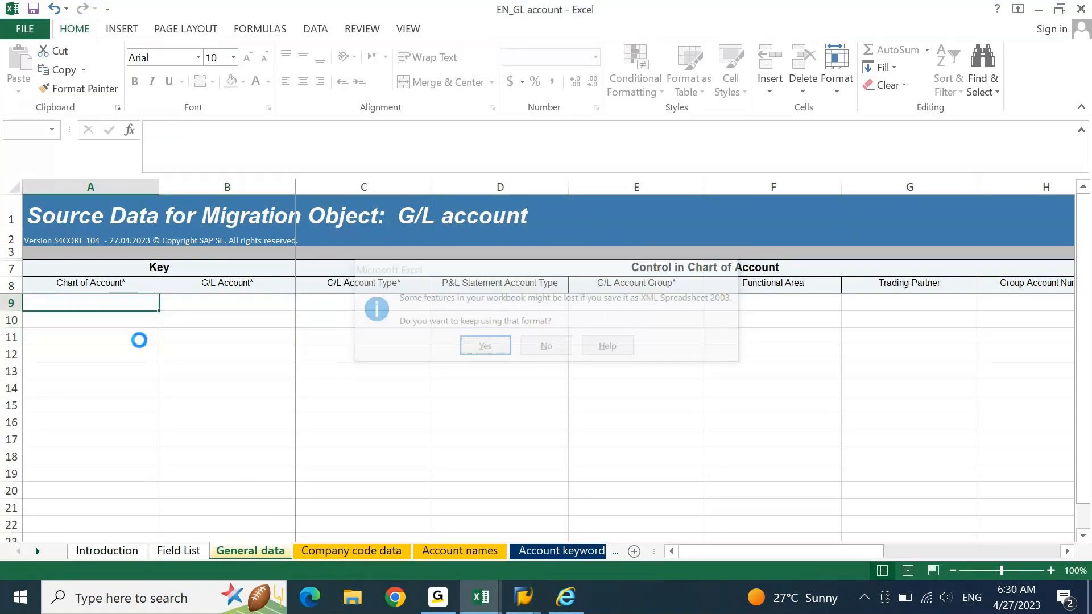
Step: Switch to SAP and display the SKB1 table entries for company code DEIN
left_click(534, 599)
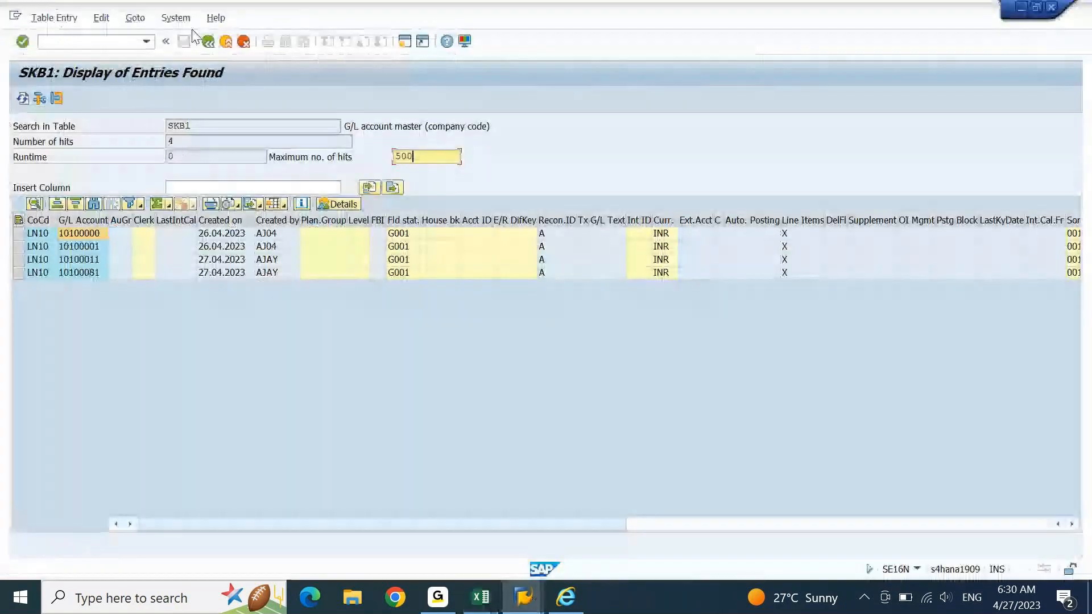
left_click(208, 42)
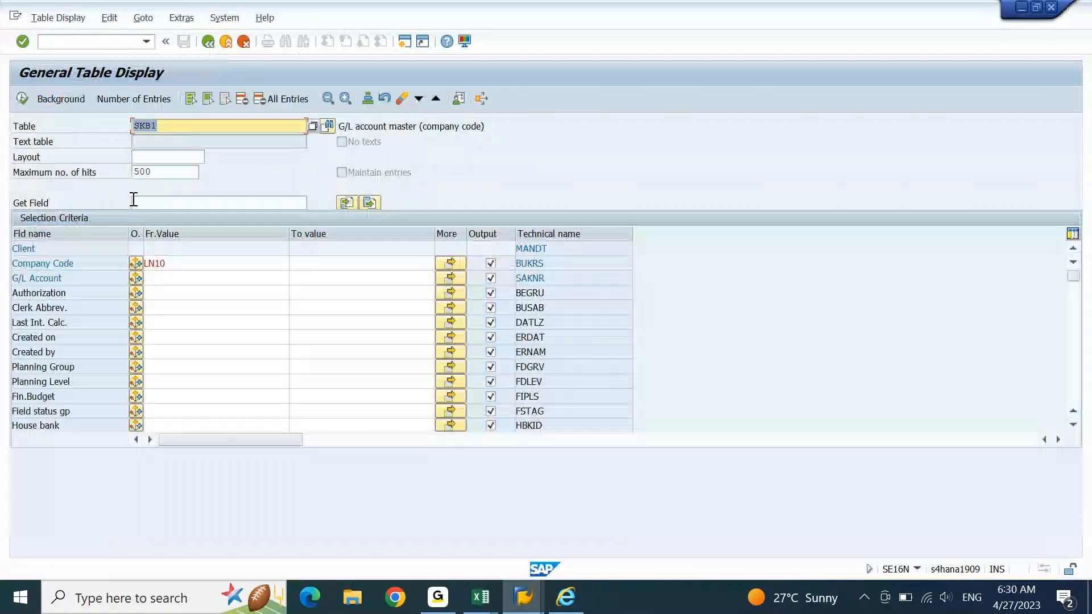
left_click_drag(171, 260, 114, 273)
type("DEIN")
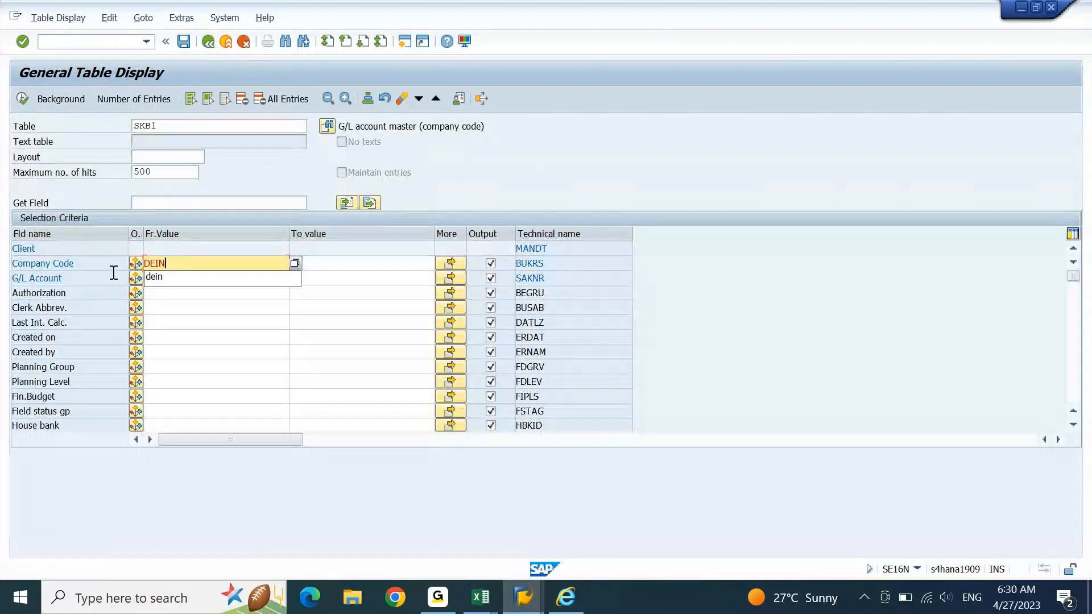
key("Return")
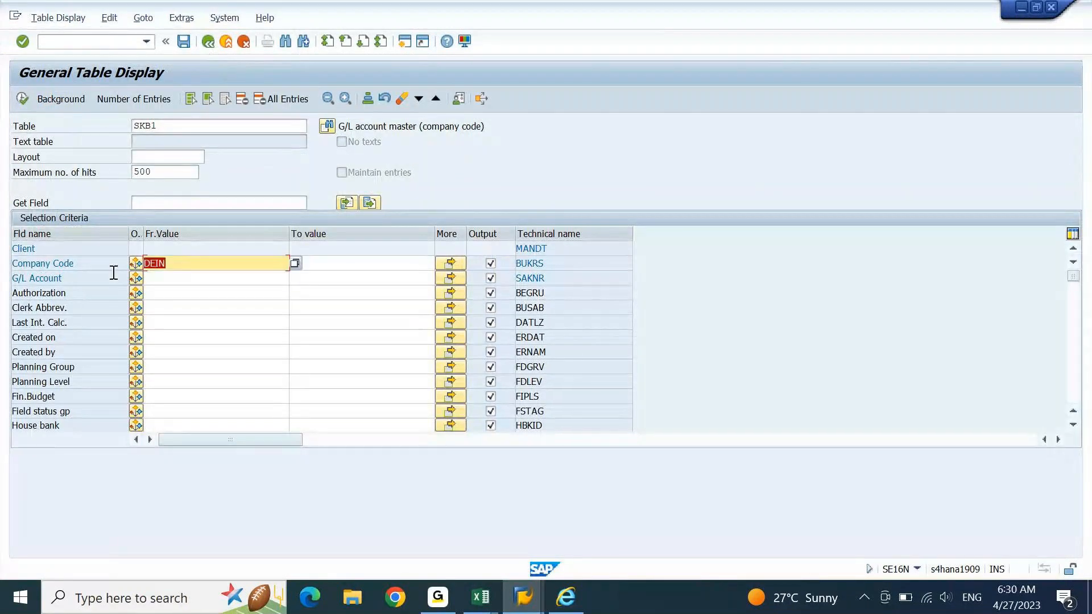
left_click(22, 100)
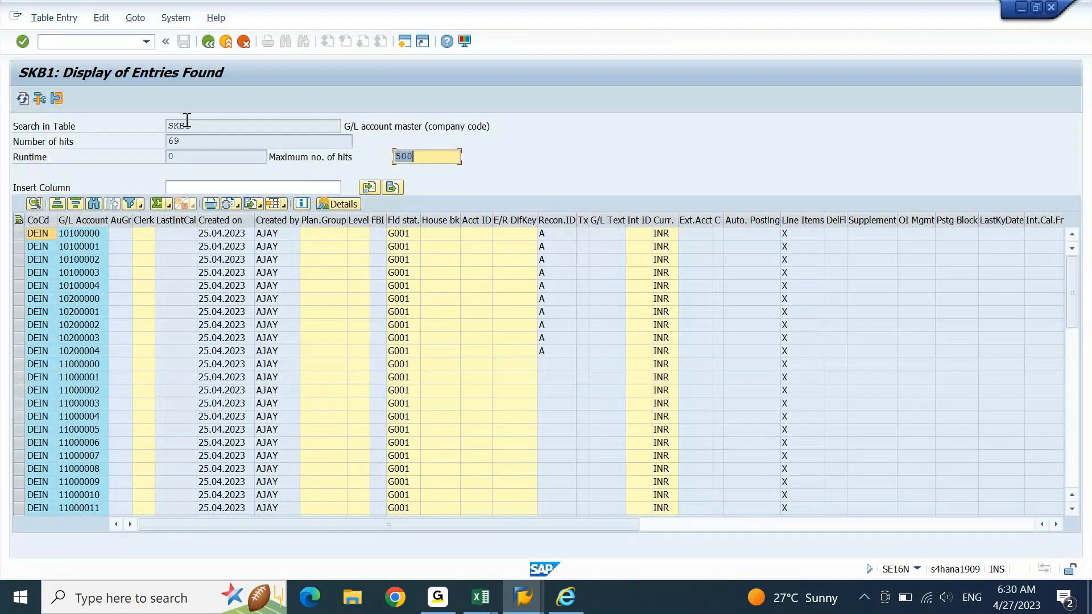
Step: Look through the G/L account numbers of company code DEIN down to the last entries
left_click(90, 260)
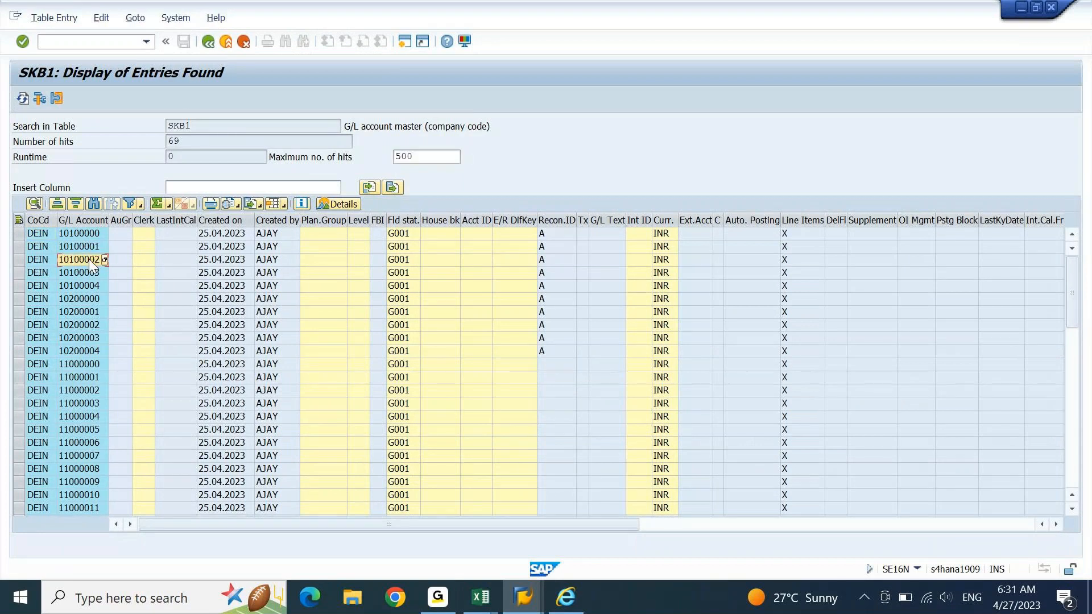
key("ctrl+Down")
key("Up")
key("Up")
key("Up")
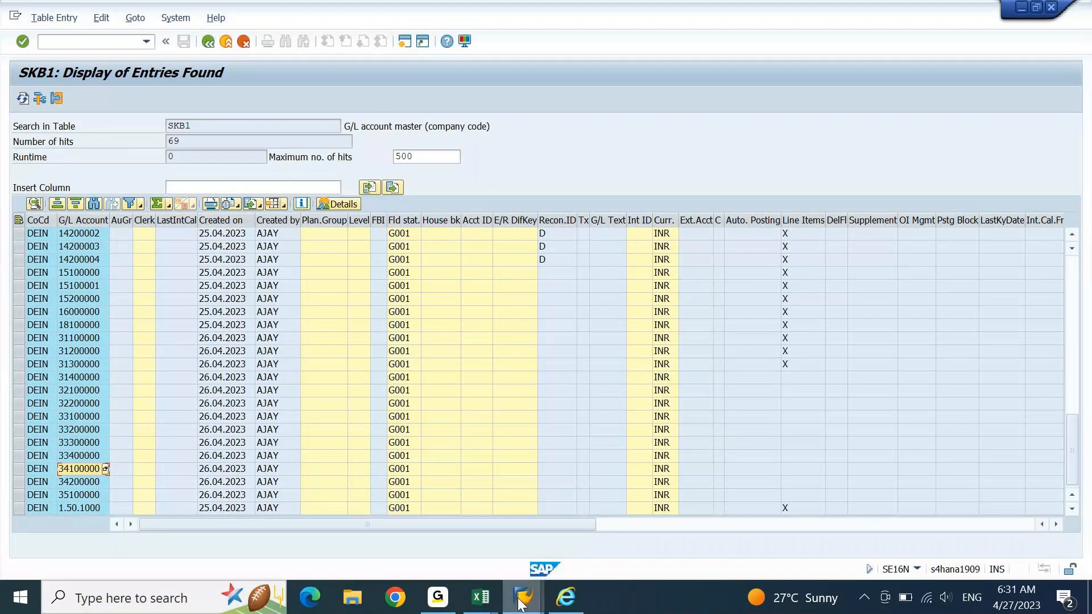
Step: Open the FICO 7.30 AM IST workbook in Excel and look through its G/L account list up to the BS Accounts heading
mouse_move(477, 601)
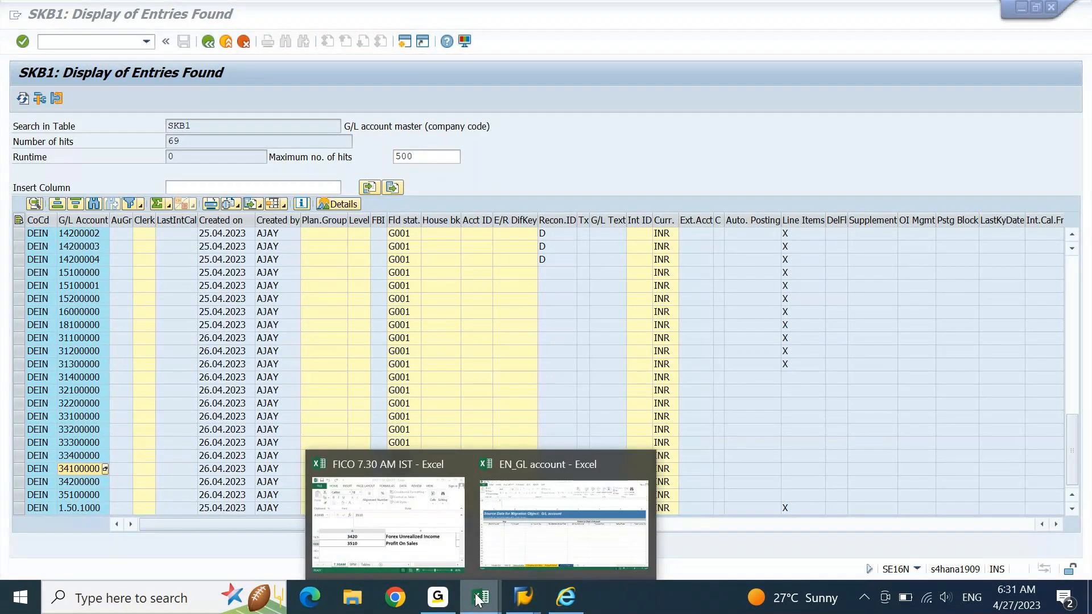
left_click(514, 543)
mouse_move(486, 598)
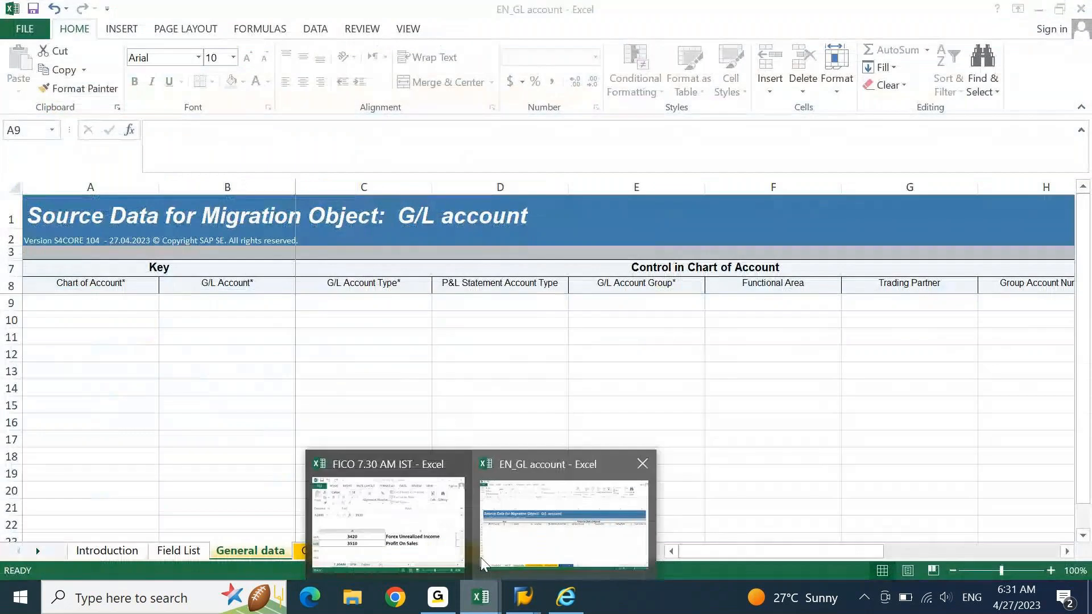
left_click(421, 543)
key("alt+space")
key("x")
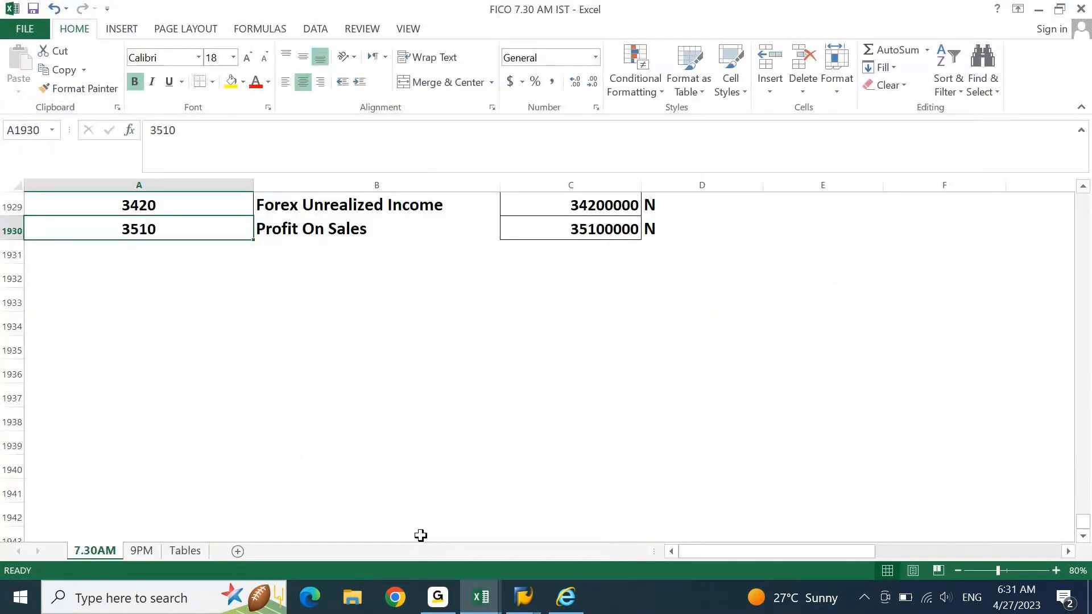
key("Page_Up")
key("Page_Up")
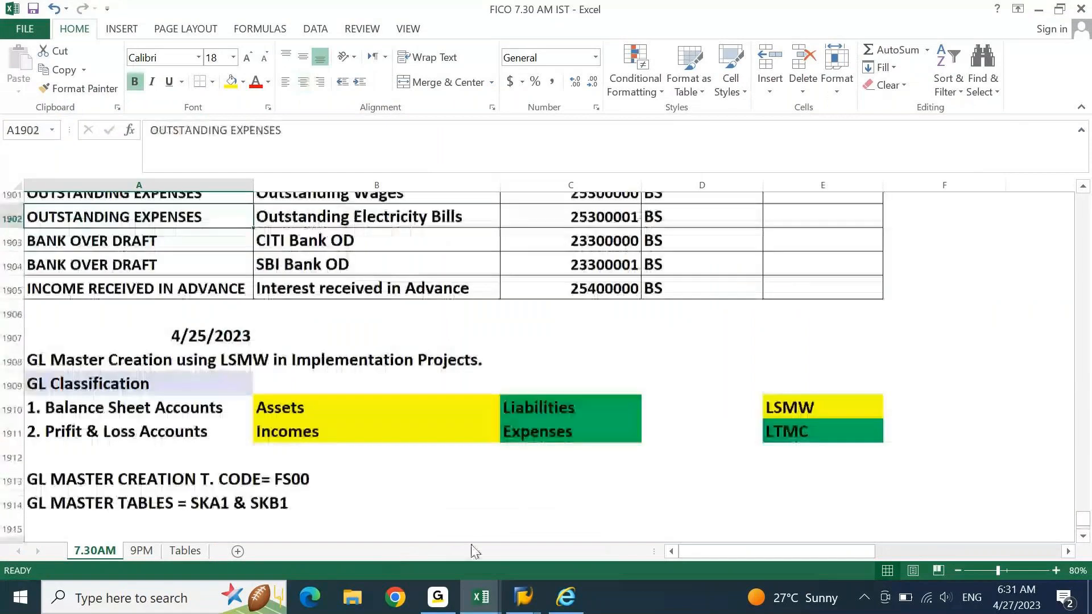
key("Page_Up")
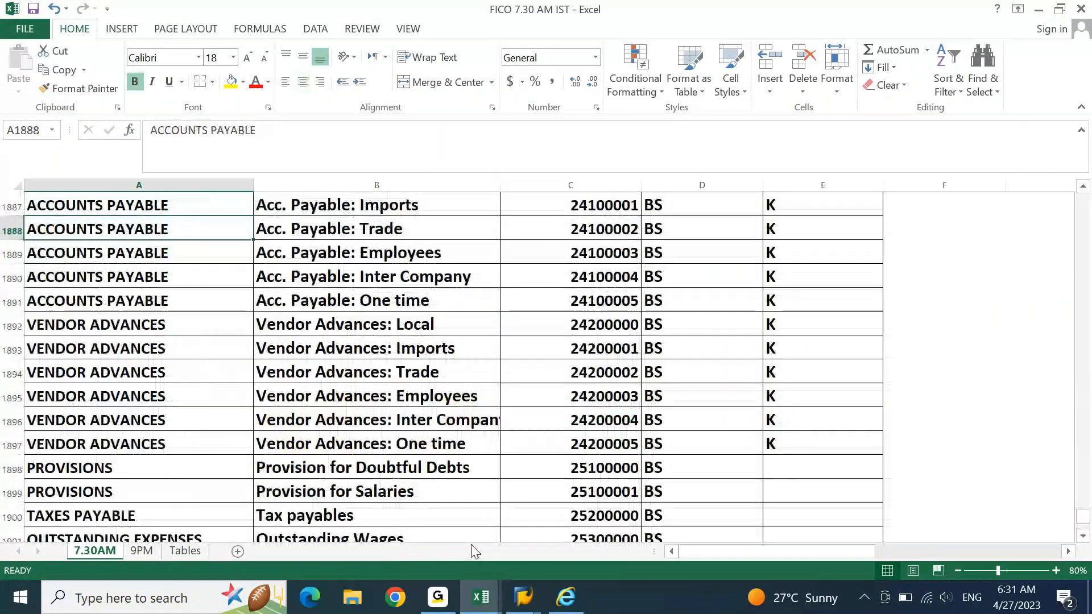
key("Page_Up")
key("Page_Up")
key("Page_Up")
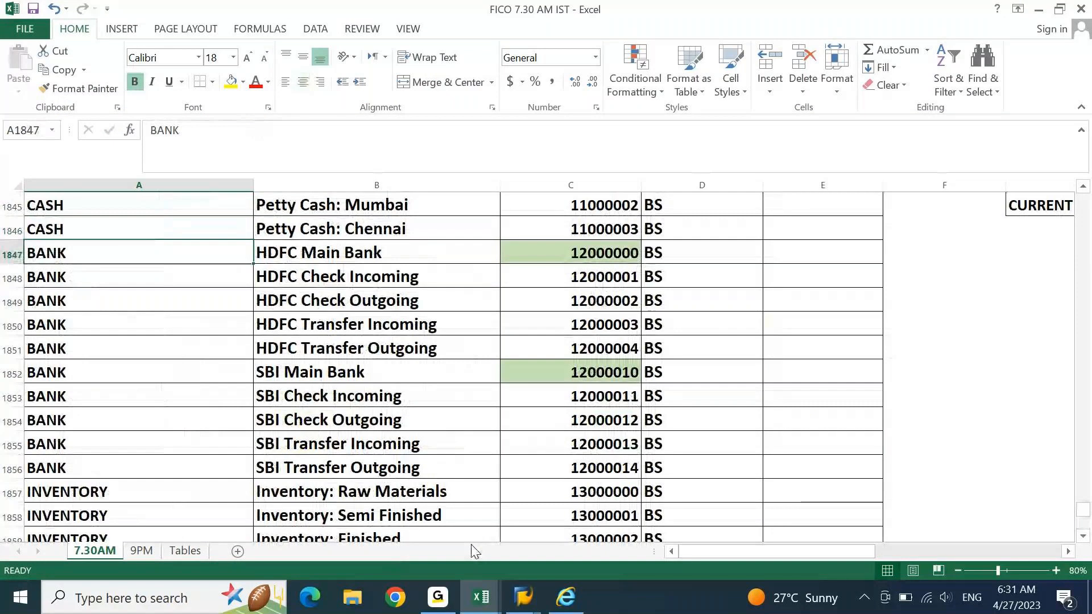
key("ctrl+Up")
key("ctrl+Up")
key("ctrl+Up")
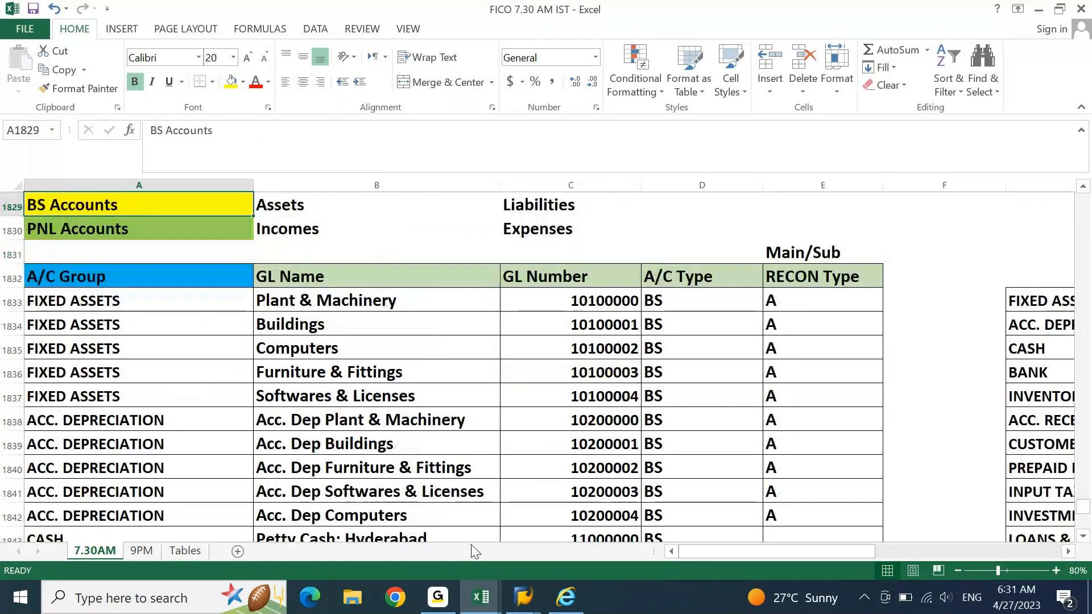
Step: Copy the liability GL numbers in C1877:C1905, from Equity Share Capital to Interest received in Advance, on the 7.30AM sheet
key("ctrl+Down")
key("ctrl+Down")
key("ctrl+Down")
key("Down")
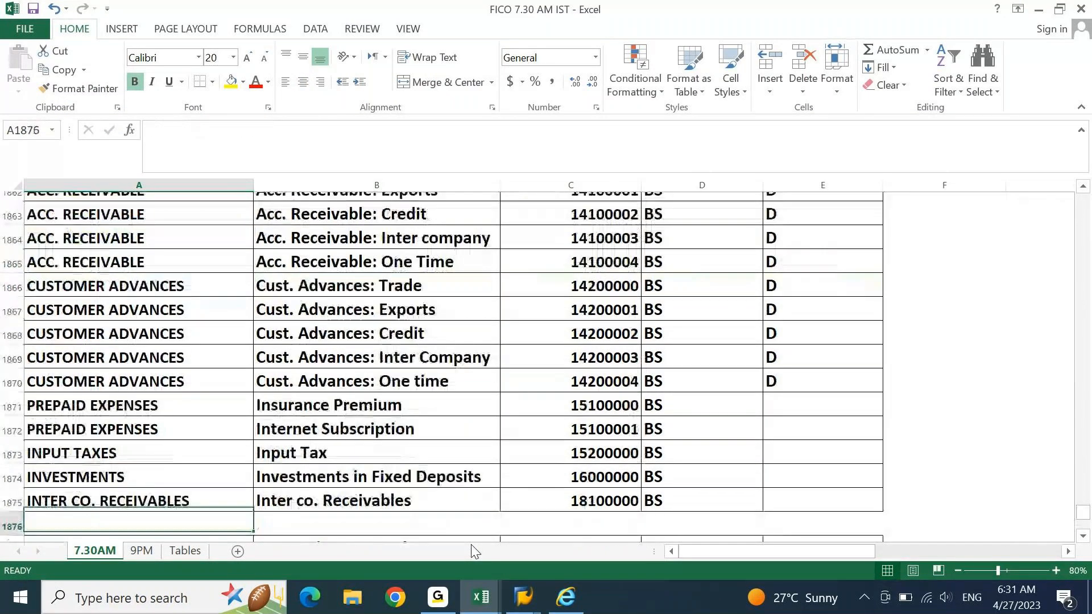
key("Down")
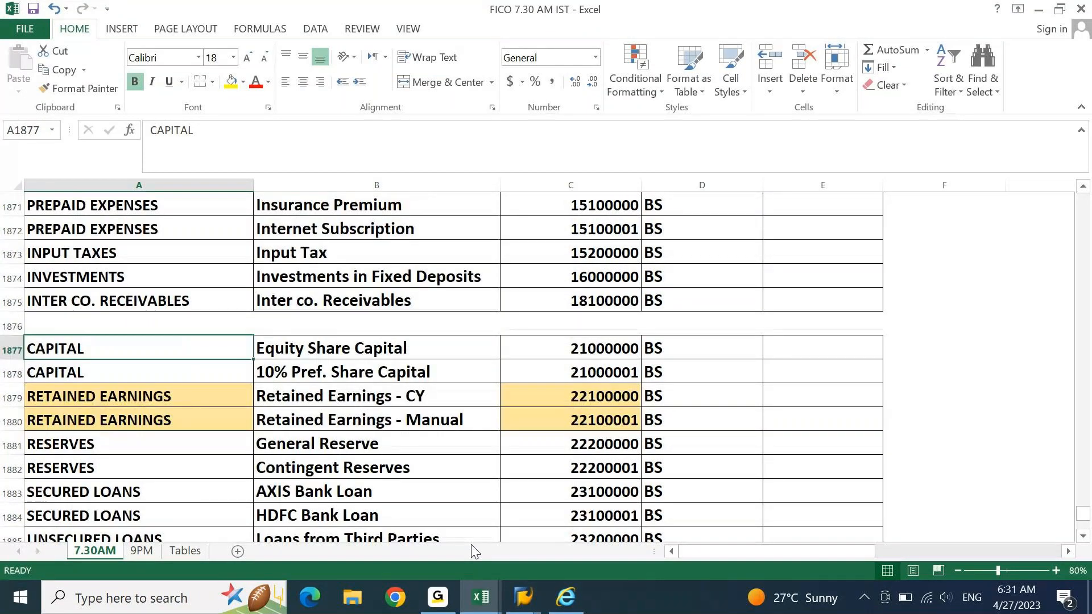
key("ctrl+Right")
key("Left")
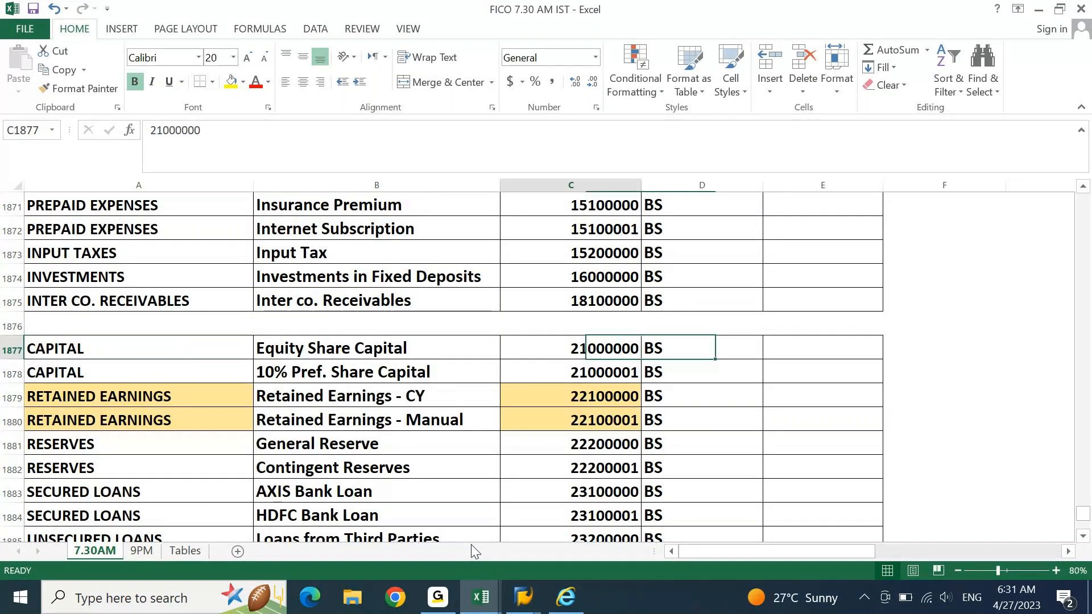
key("ctrl+shift+Down")
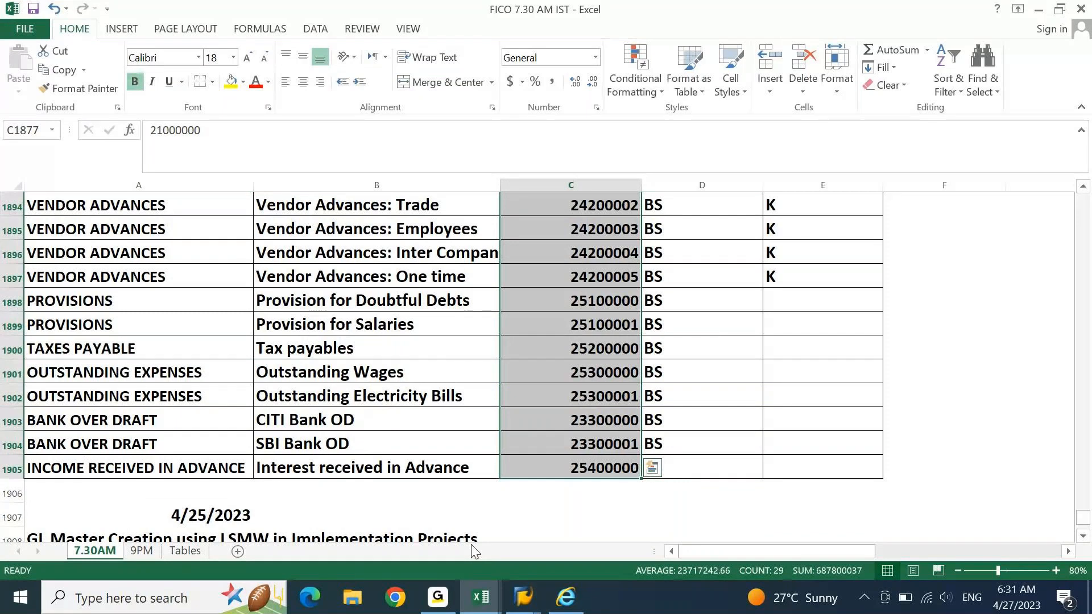
key("ctrl+c")
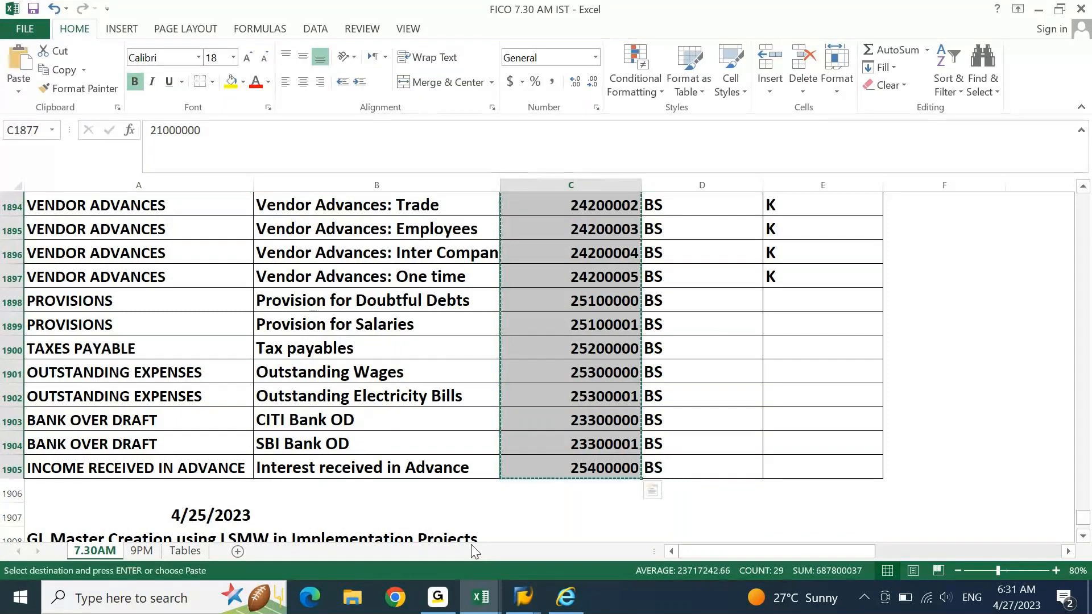
Step: Paste the copied GL numbers into the G/L Account column from B9 on the General data sheet of EN_GL account
key("alt+Tab")
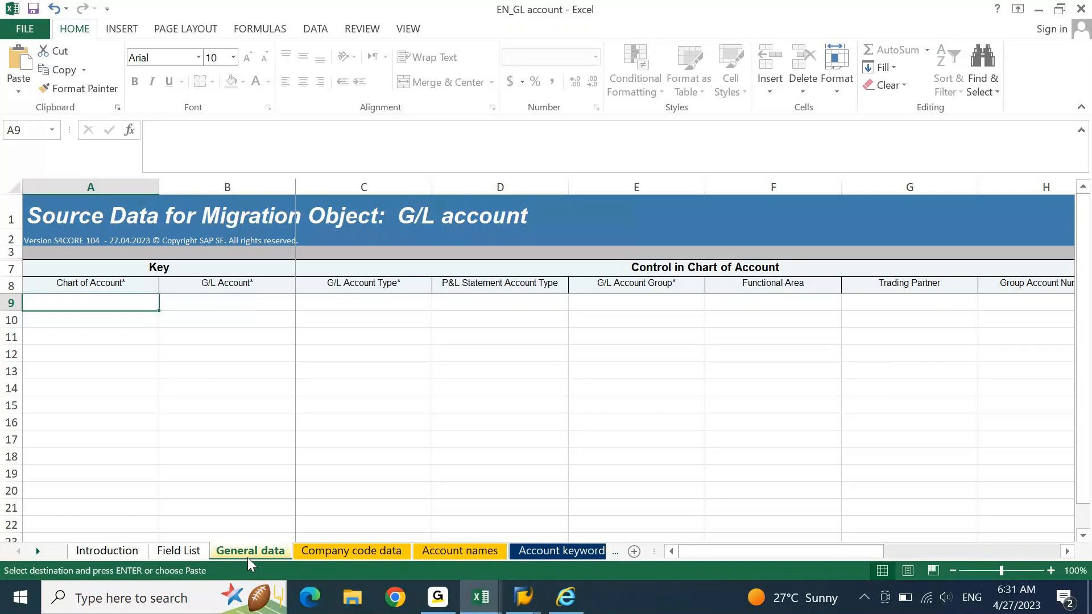
key("Right")
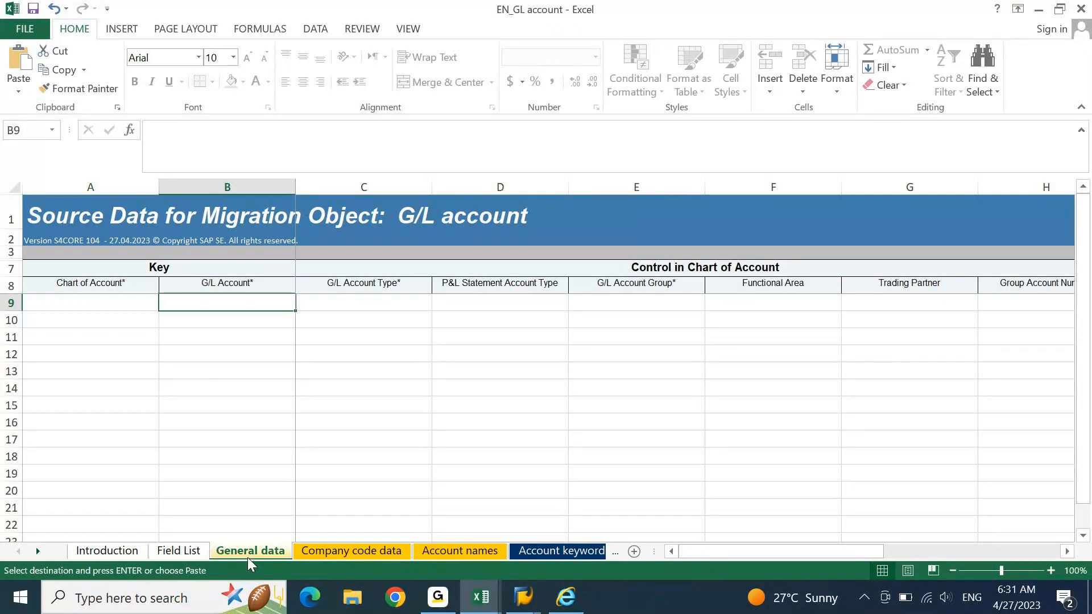
key("ctrl+v")
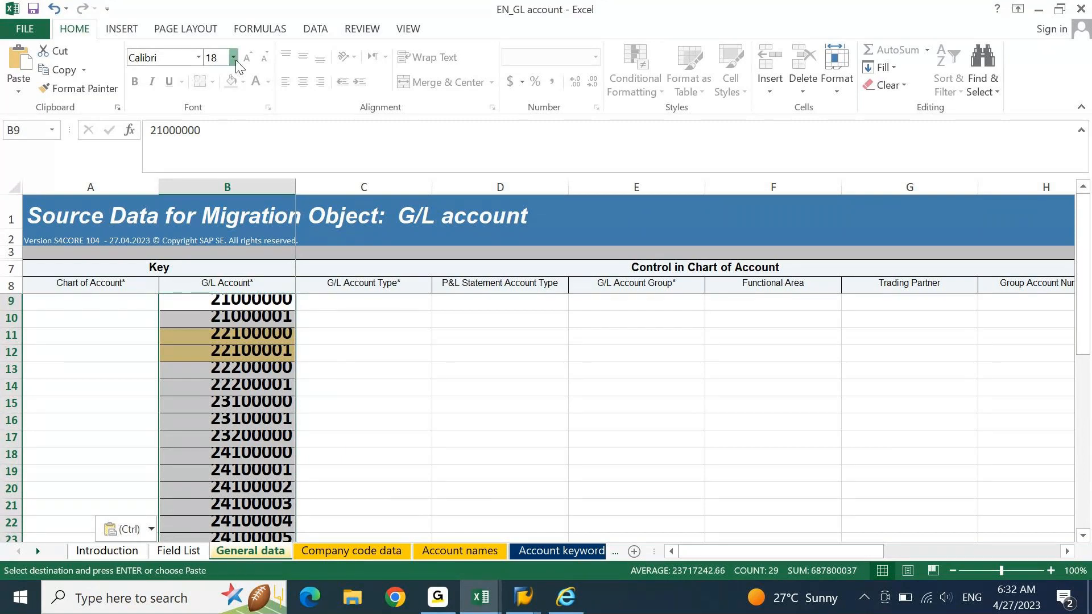
left_click(83, 302)
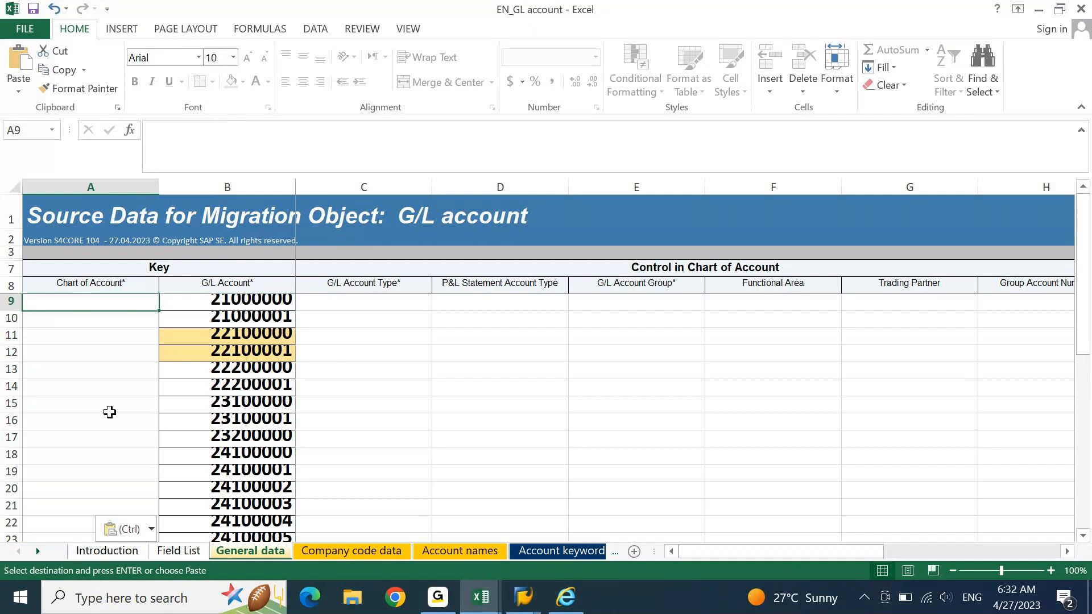
key("alt+Tab")
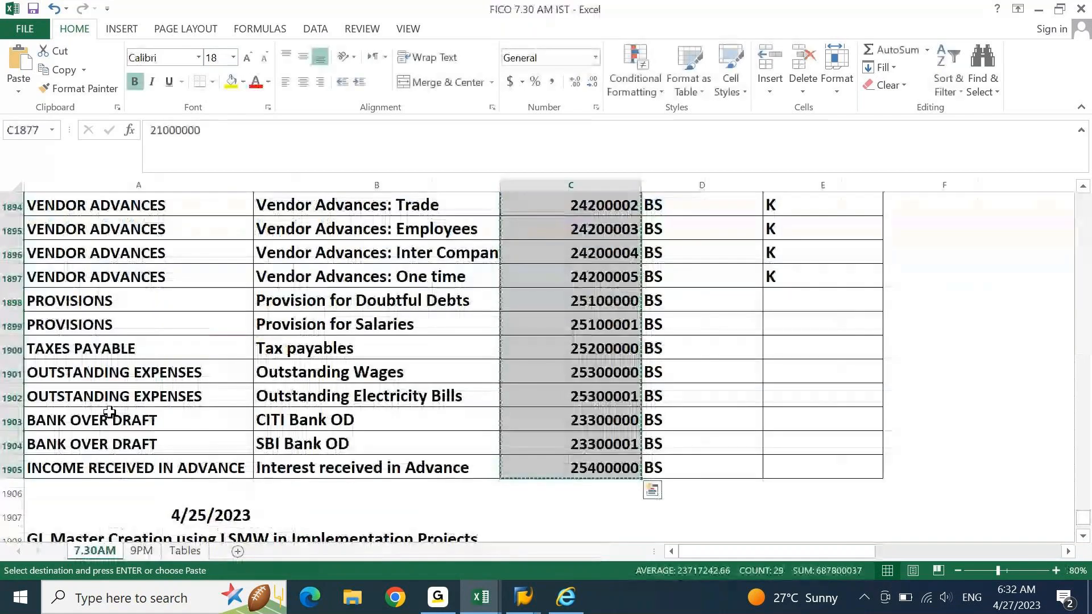
key("ctrl+q")
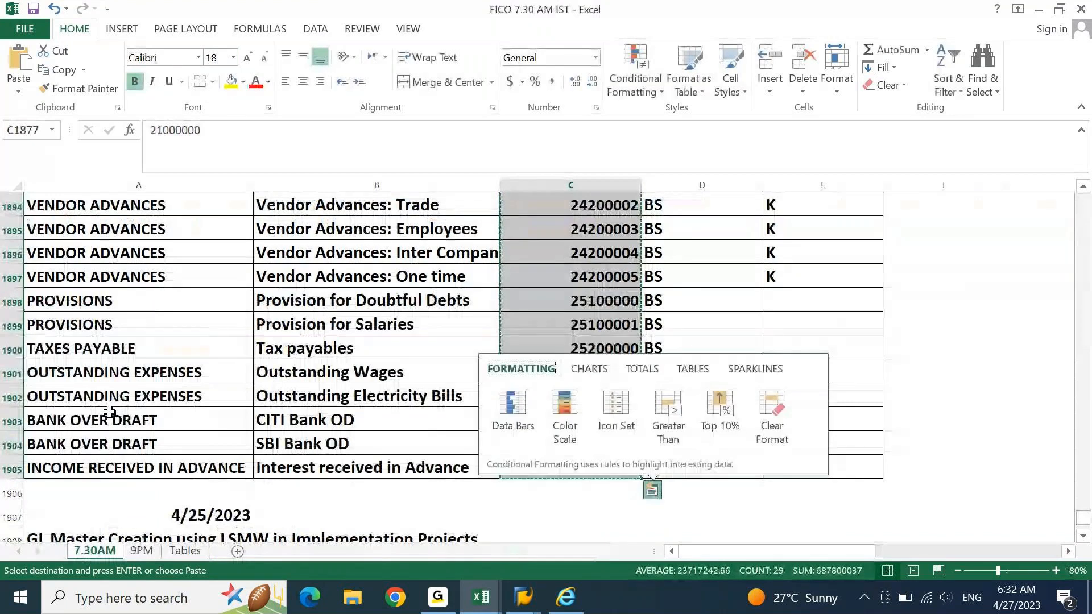
key("Home")
key("alt+Tab")
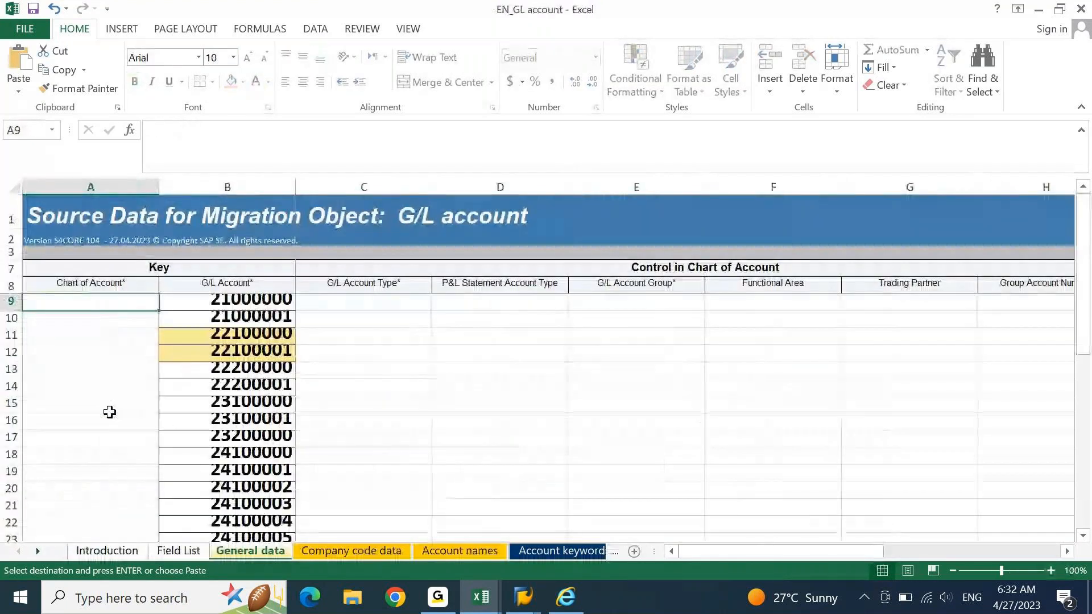
Step: Enter chart of account DEGR in A9 and apply that cell's formatting to the G/L accounts in B9:B37 with Format Painter
type("DE")
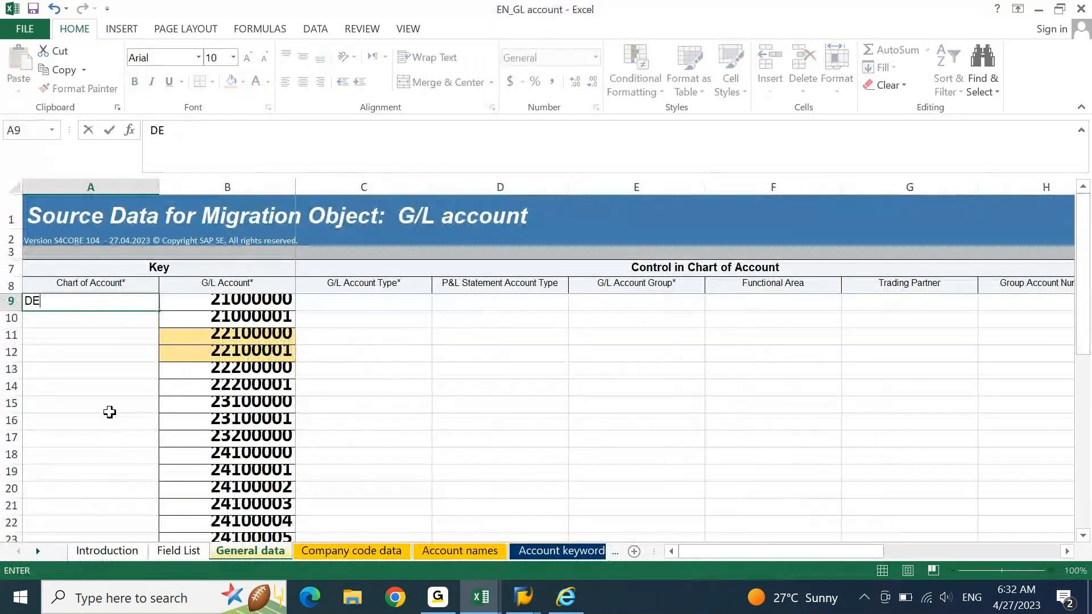
type("GR")
key("Return")
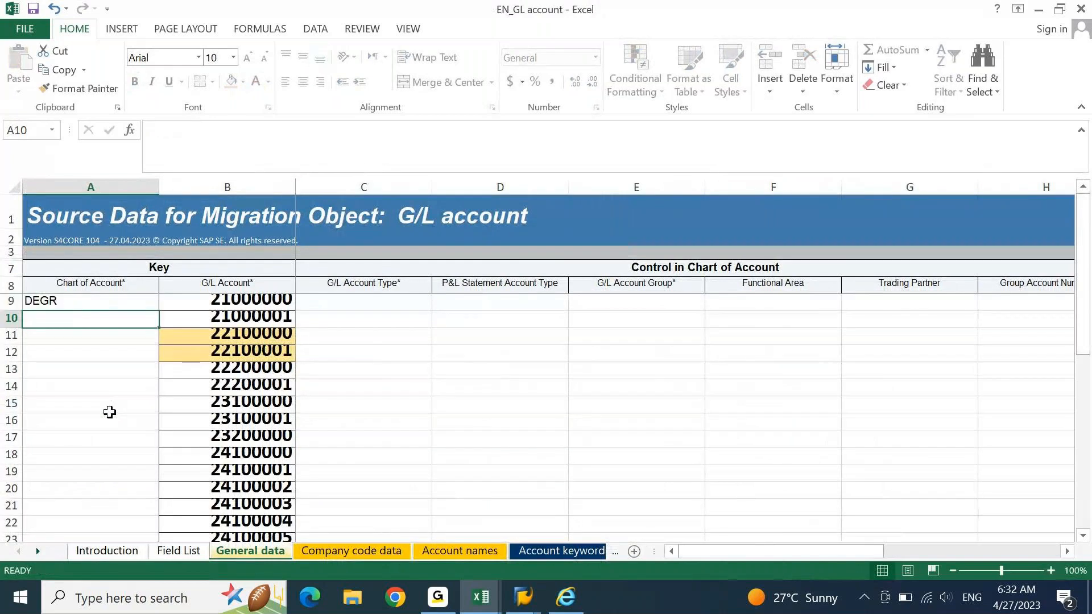
key("Up")
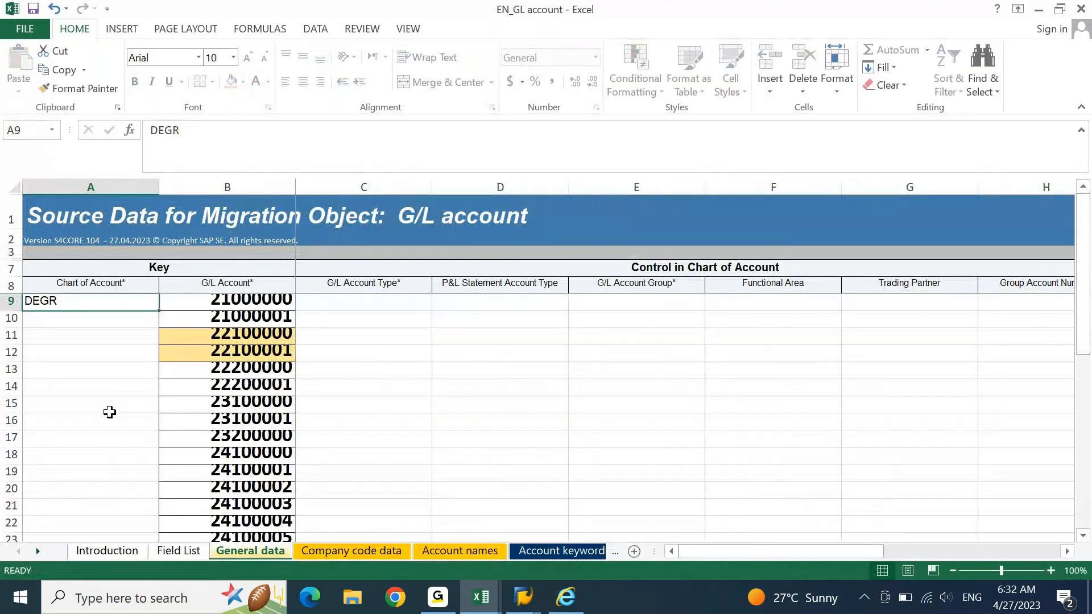
left_click(79, 91)
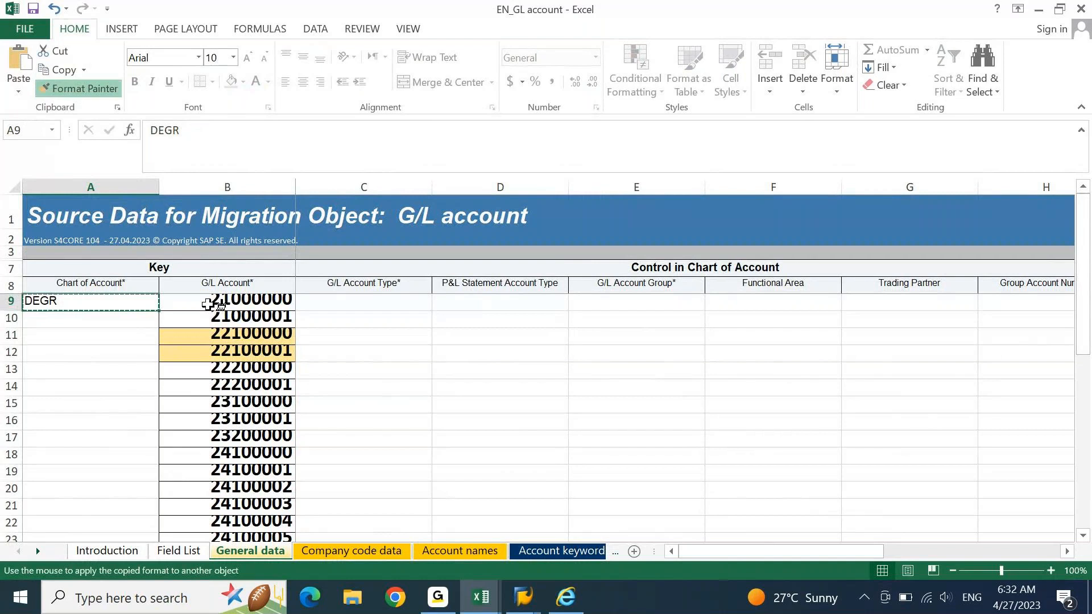
mouse_move(208, 304)
left_mouse_down()
mouse_move(218, 610)
mouse_move(229, 518)
left_mouse_up()
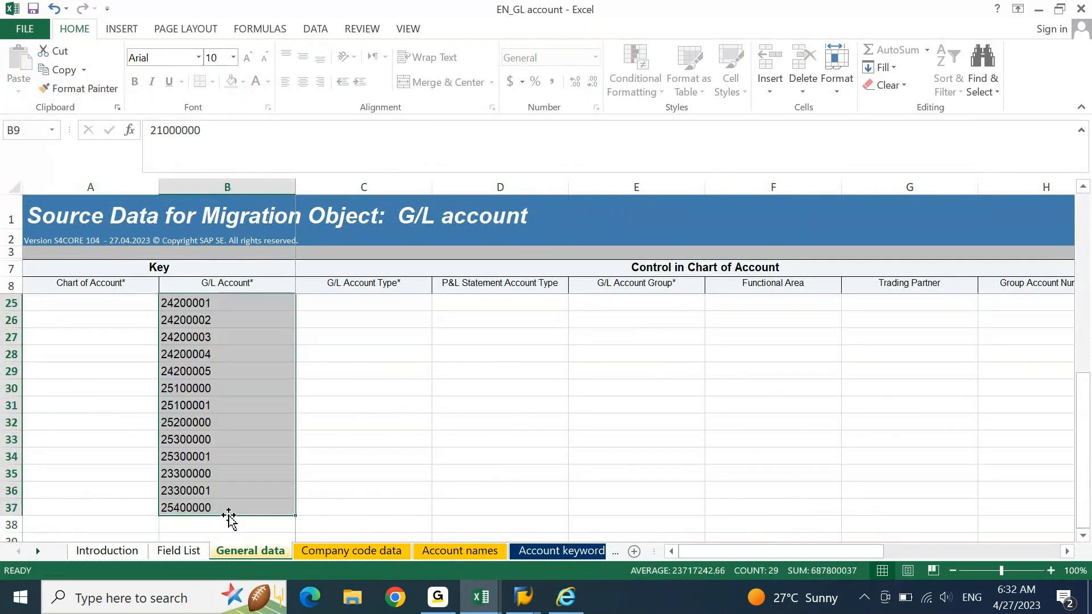
Step: Copy DEGR from A9 down the Chart of Account column through row 37, then return to A9
key("ctrl+Home")
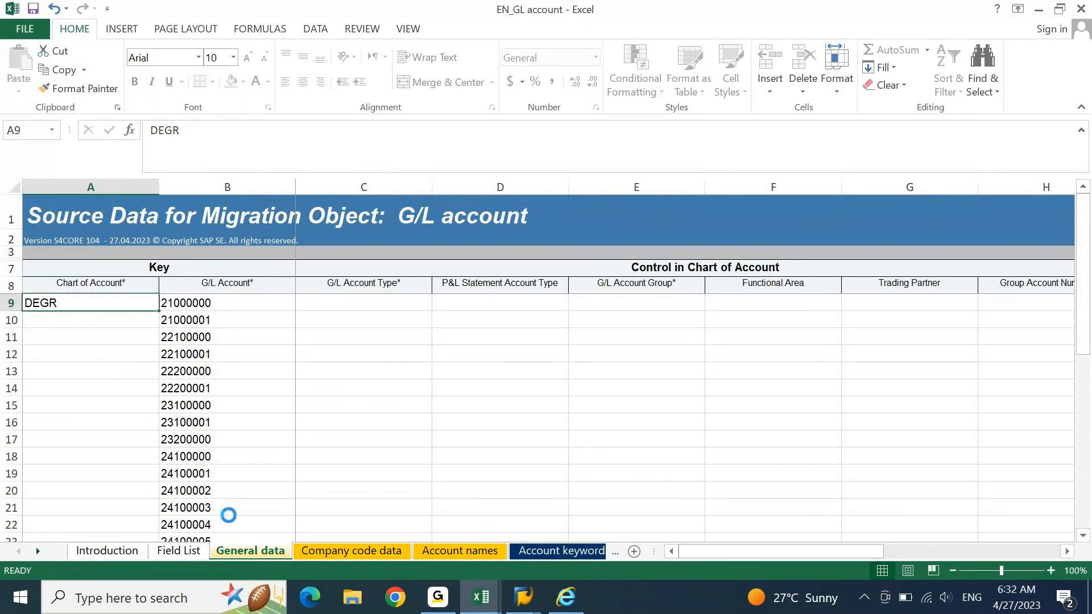
key("ctrl+c")
key("Right")
key("ctrl+Down")
key("Left")
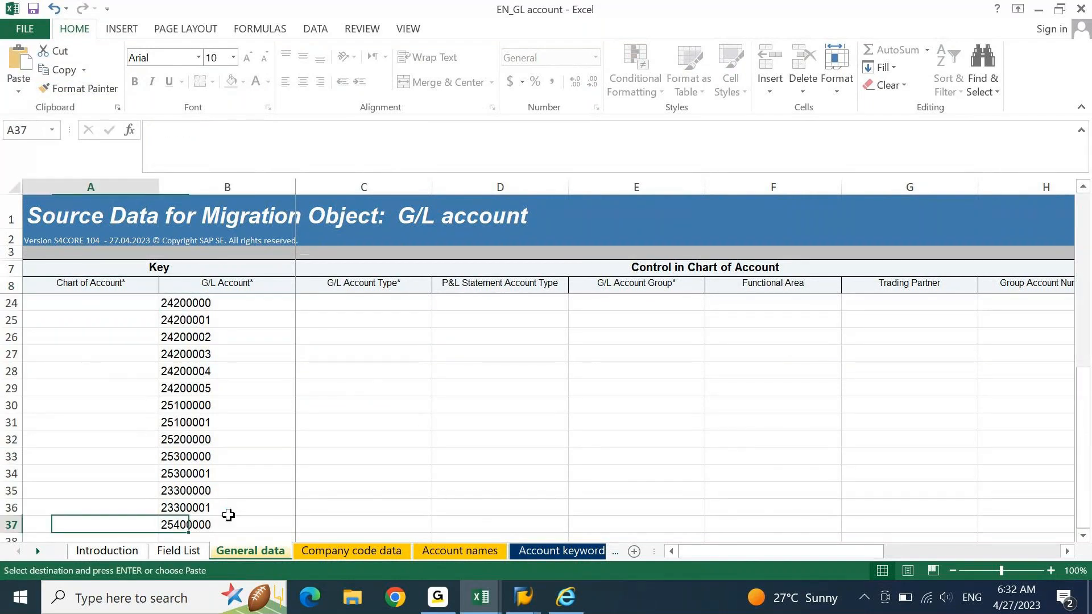
key("ctrl+shift+Up")
key("ctrl+v")
key("Escape")
key("ctrl+Up")
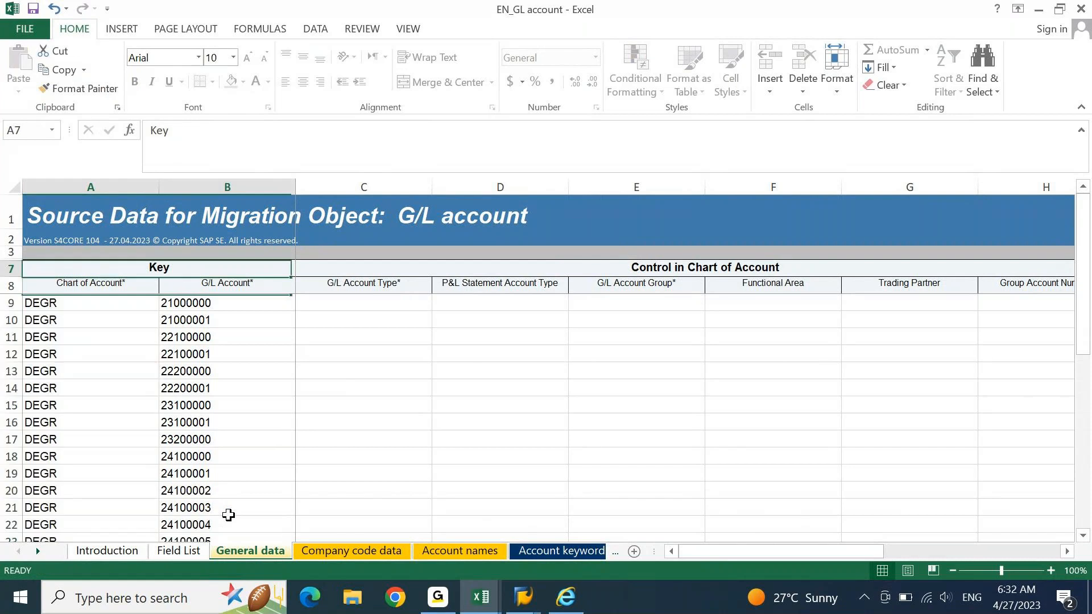
key("Down")
key("Down")
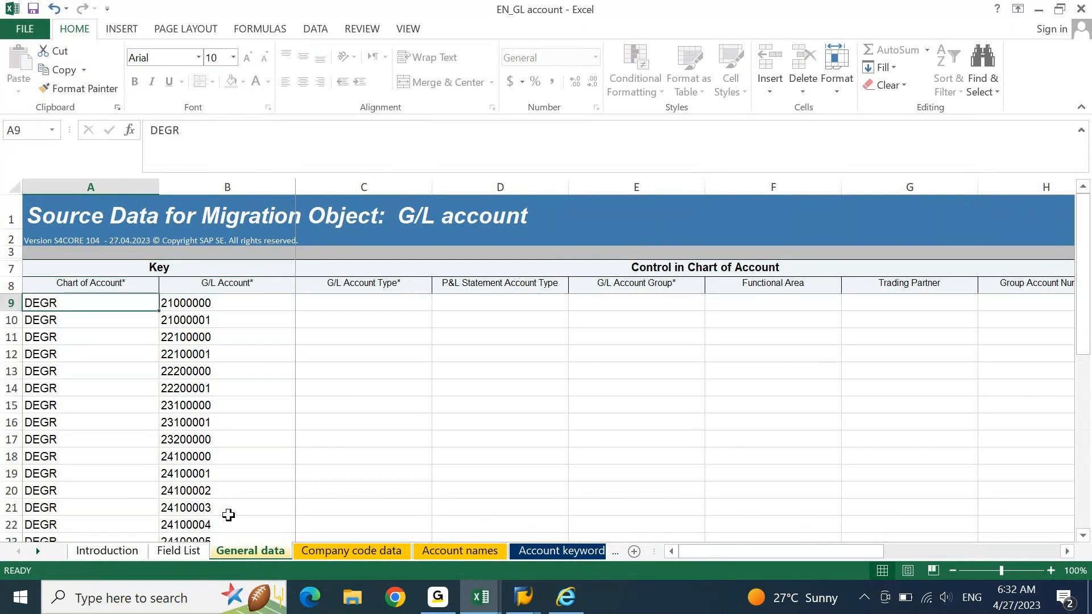
Step: Switch to SAP GUI, run transaction FS00 and look through the available G/L Account Type options
key("Right")
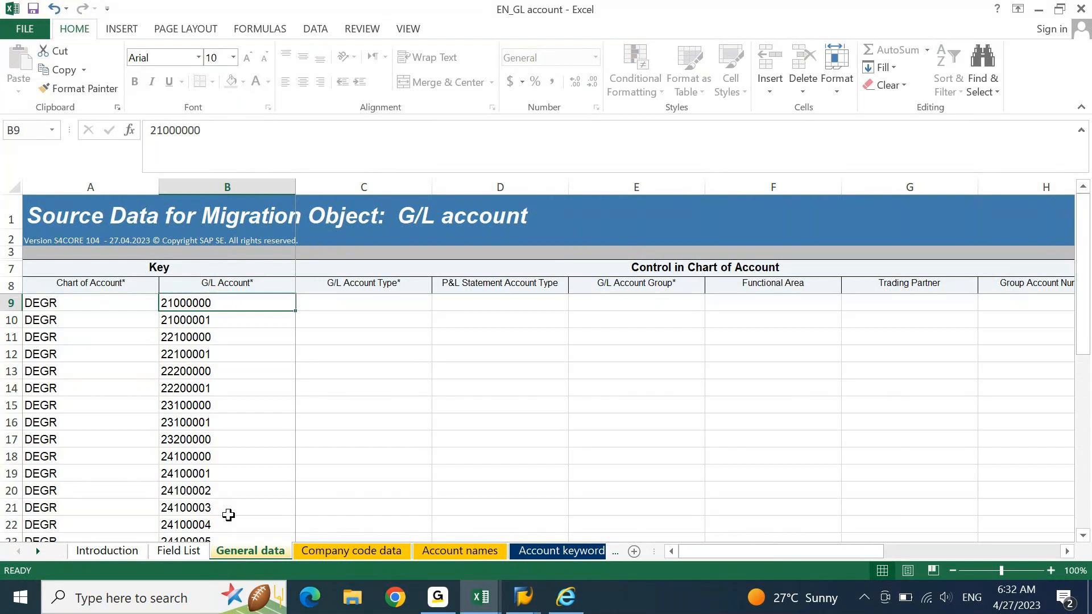
key("Right")
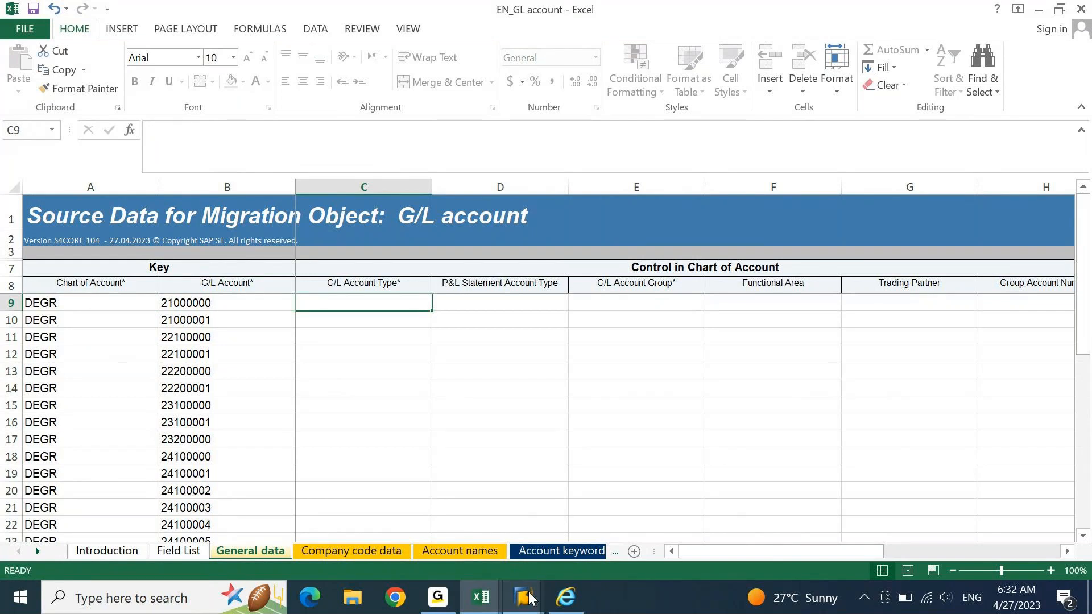
mouse_move(529, 598)
left_click(524, 537)
type("FS00")
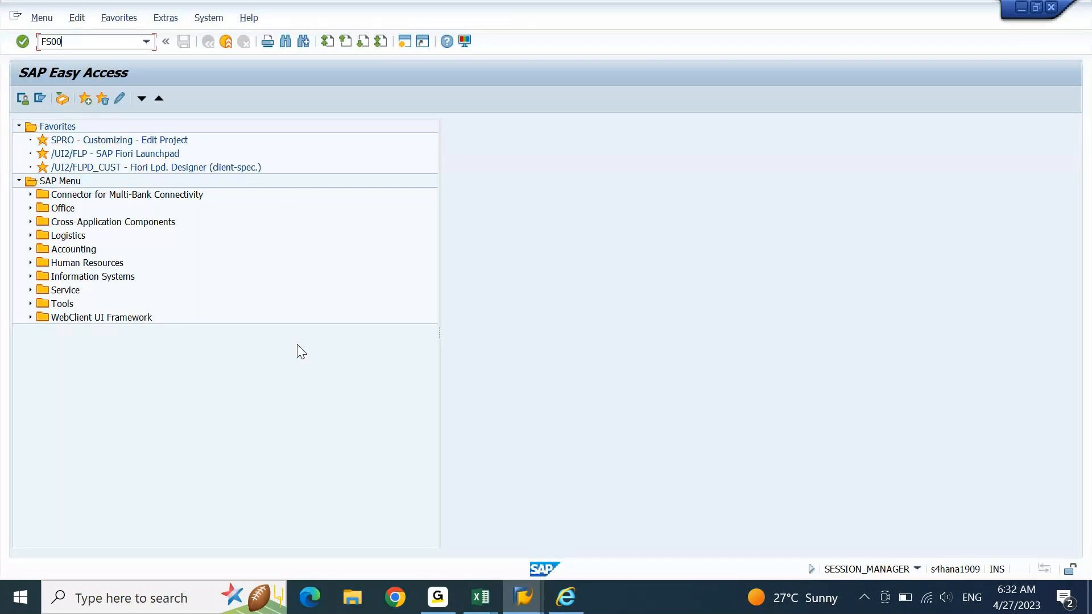
key("Return")
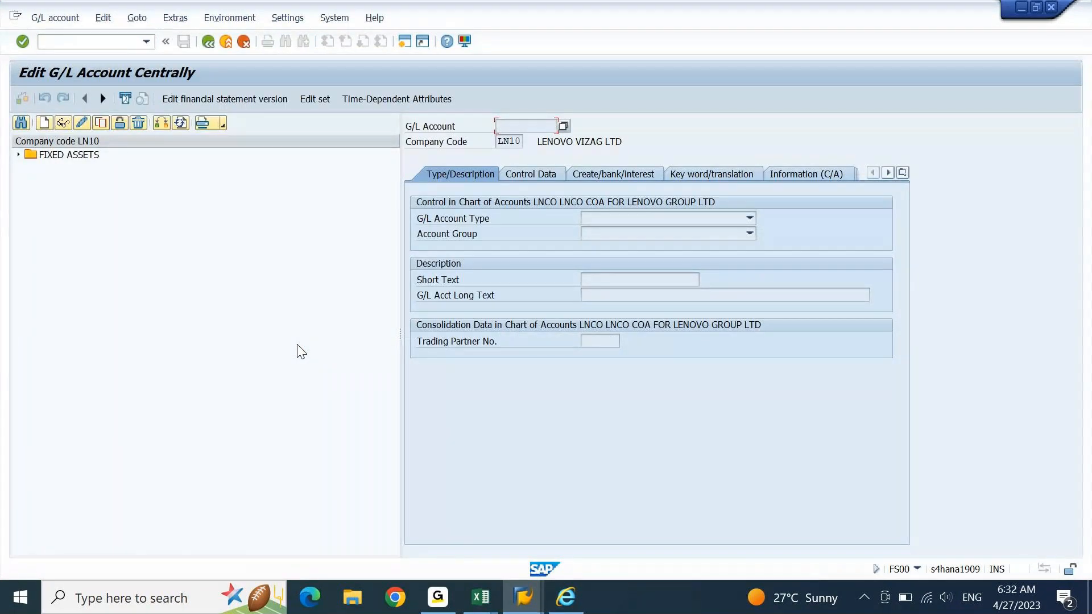
left_click(750, 218)
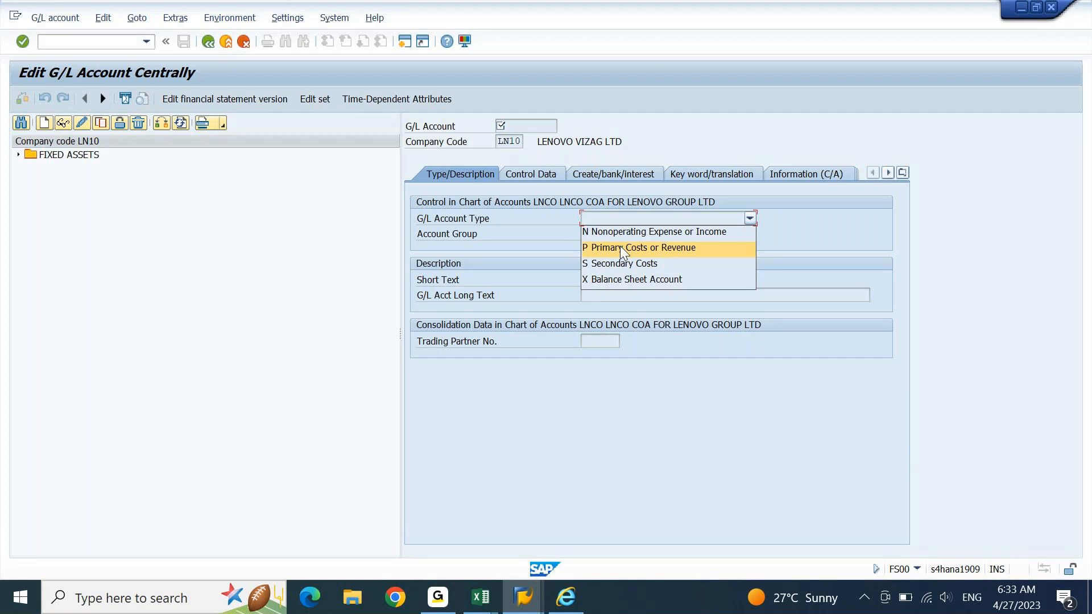
left_click(537, 220)
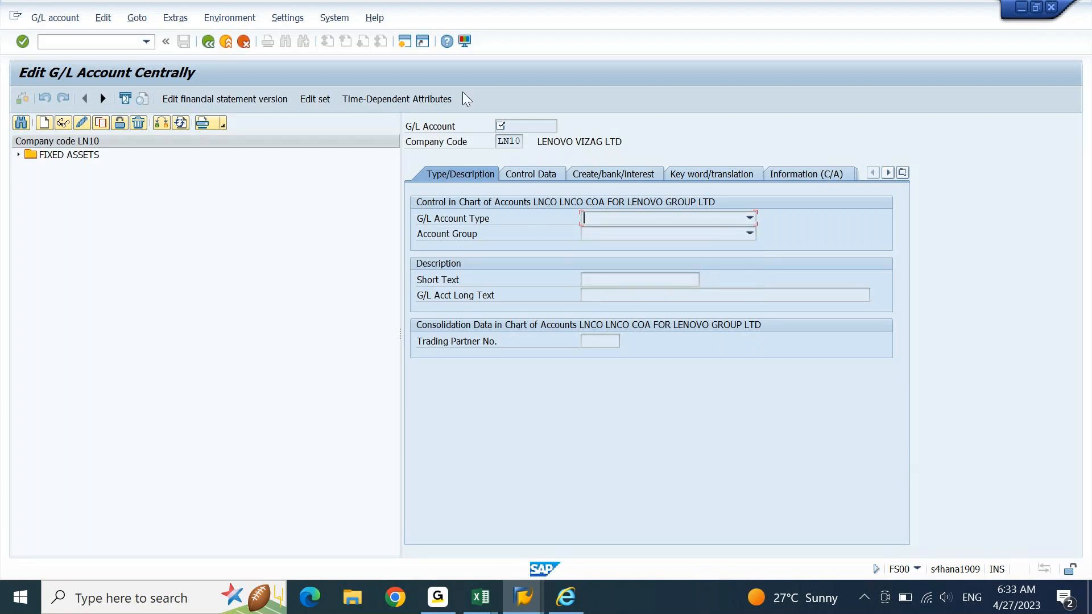
Step: Turn off showing keys within dropdown lists in the SAP GUI Visualization 1 options and list the G/L account types again
left_click(465, 42)
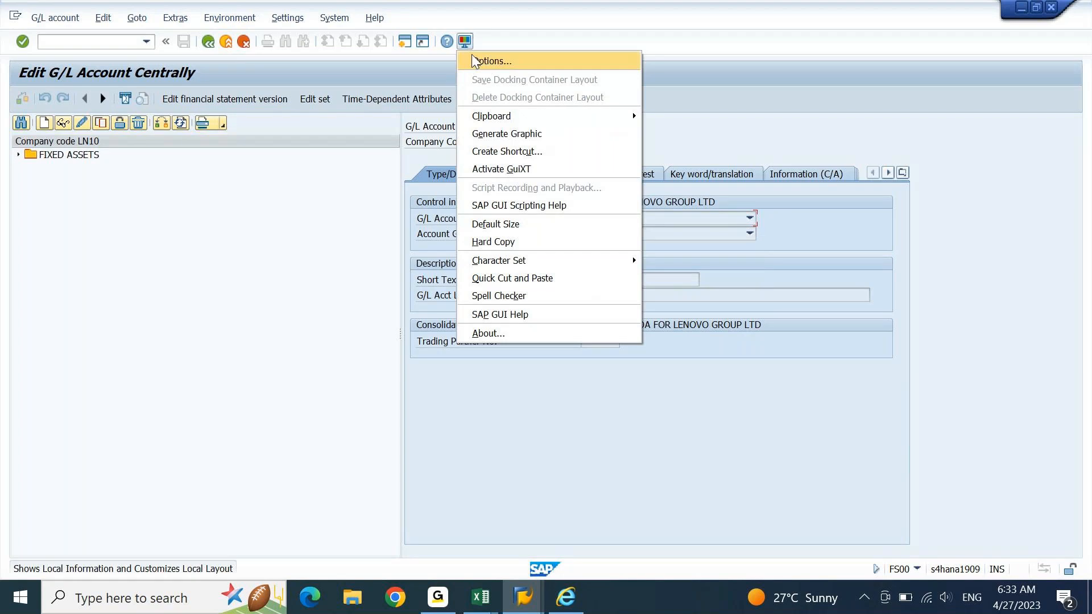
left_click(476, 61)
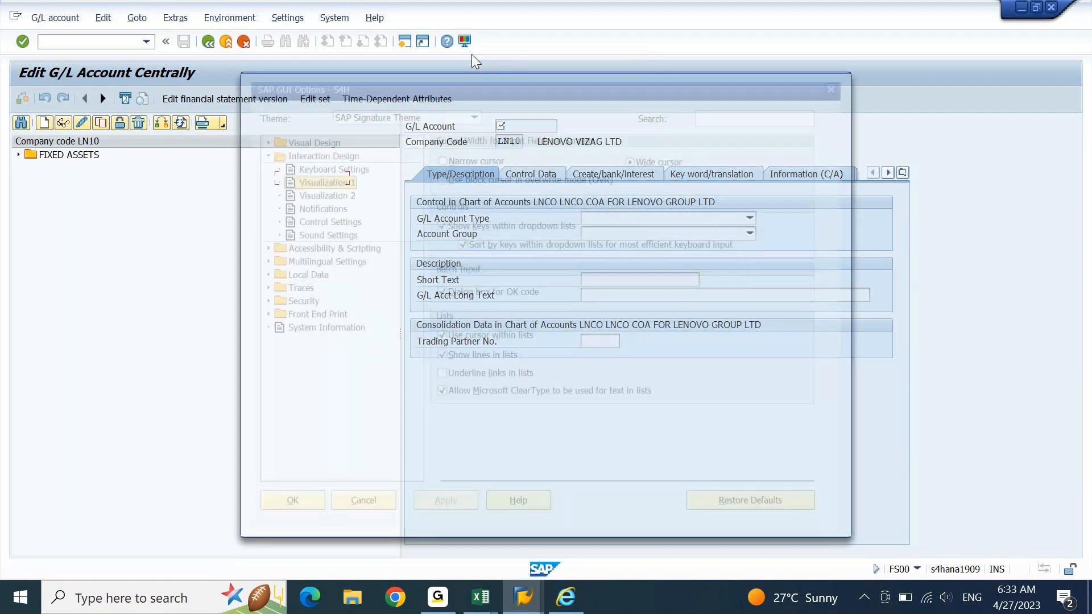
left_click(377, 149)
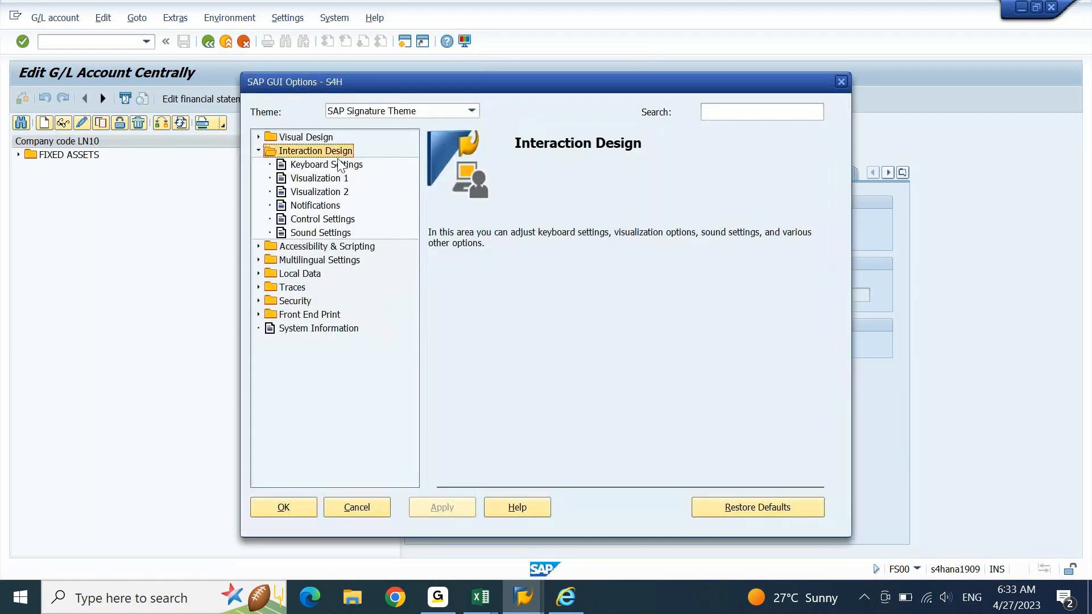
left_click(328, 180)
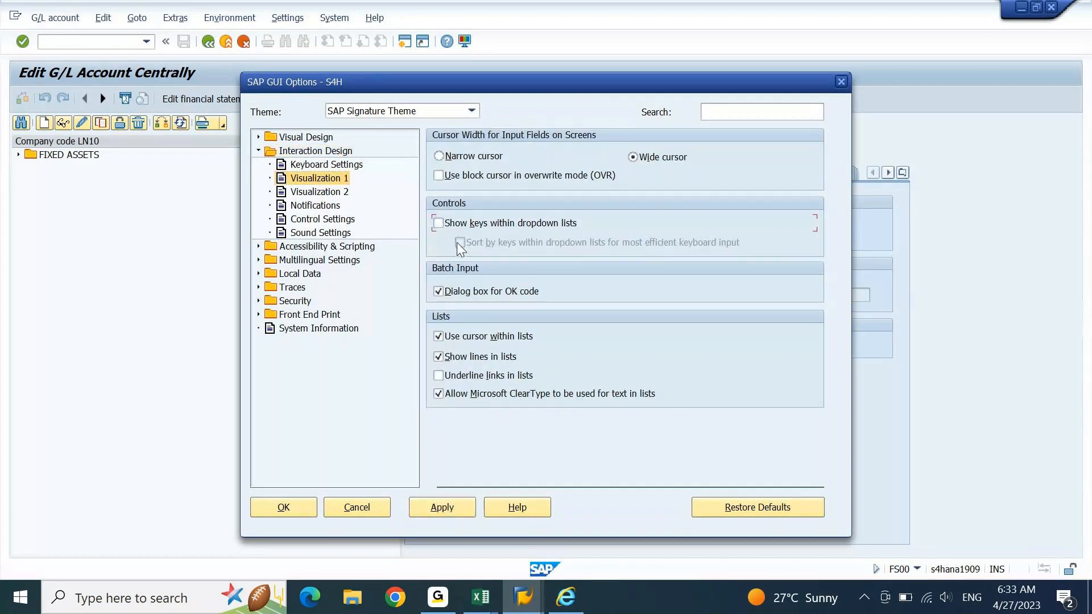
left_click(431, 512)
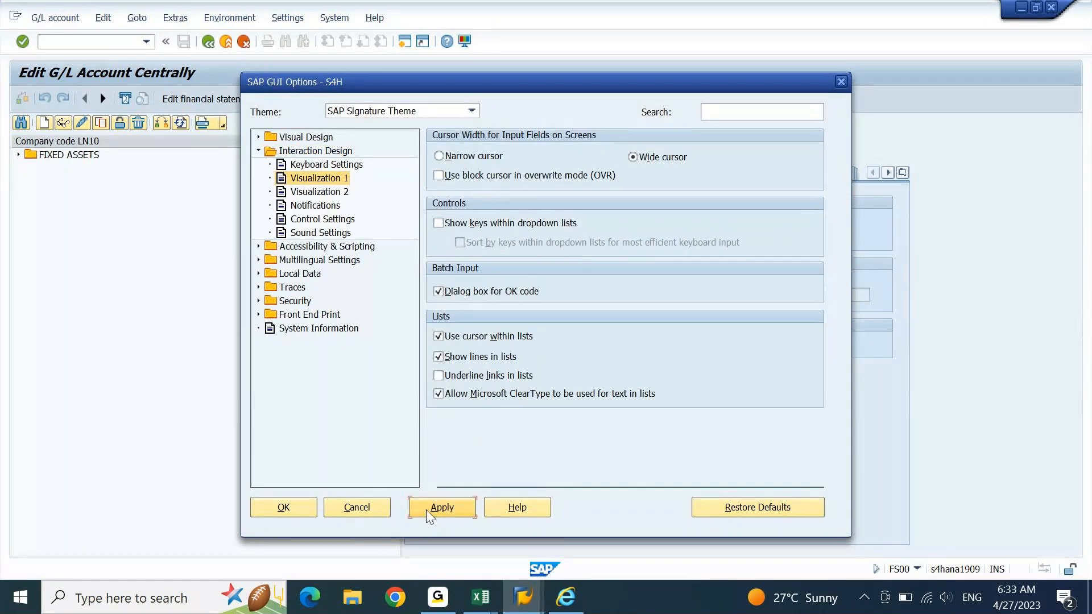
left_click(283, 507)
left_click(749, 220)
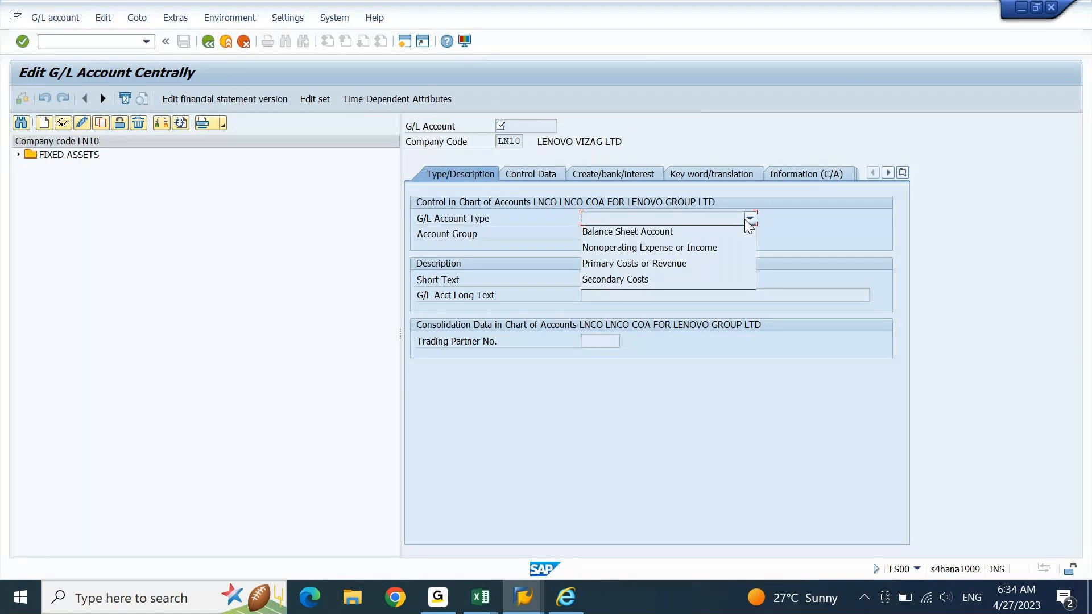
Step: Switch to the EN_GL account workbook, try BALANCE SHEET as the G/L Account Type in C9, and clear the cell
left_click(522, 597)
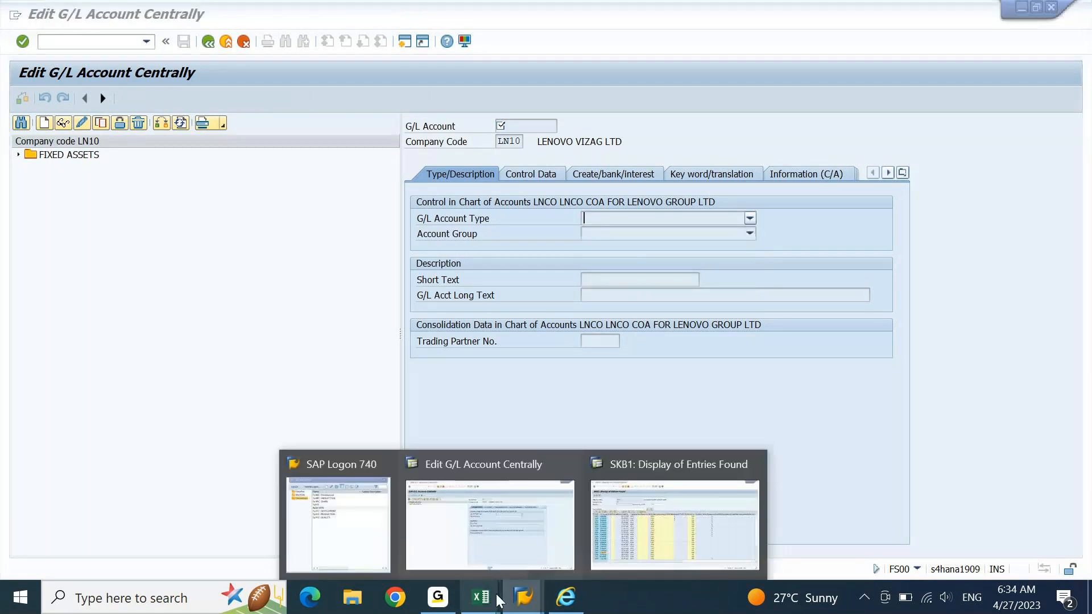
mouse_move(481, 597)
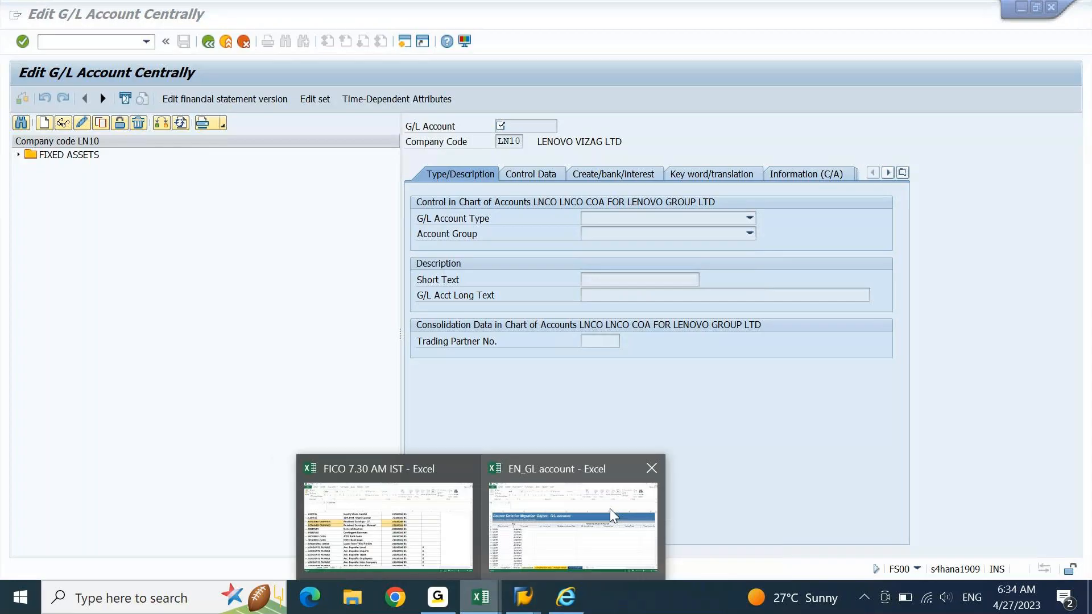
left_click(602, 517)
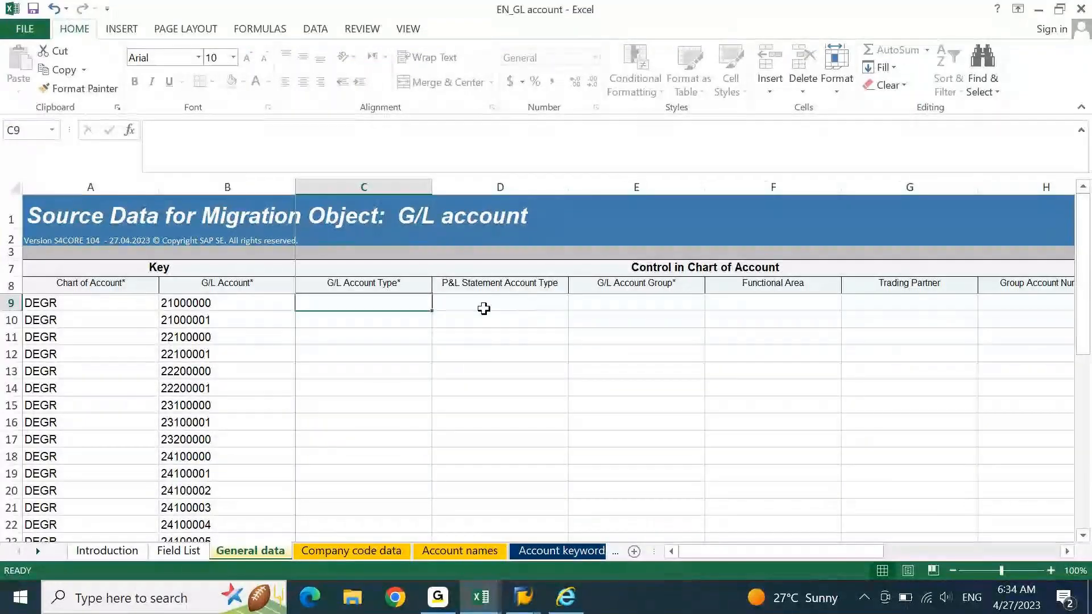
type("BALANCE SHEE")
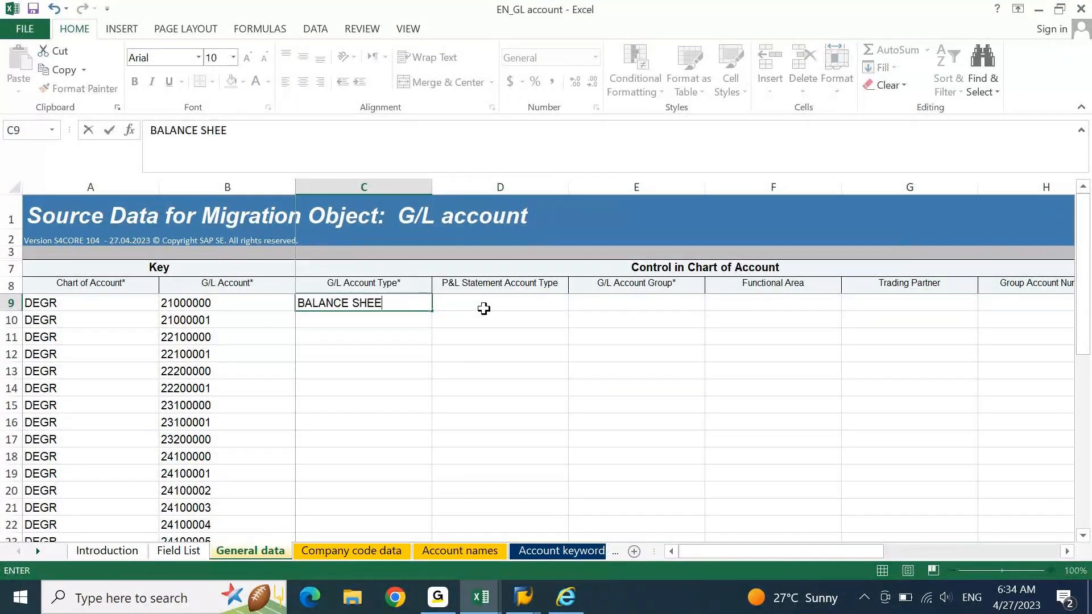
type("T")
key("Return")
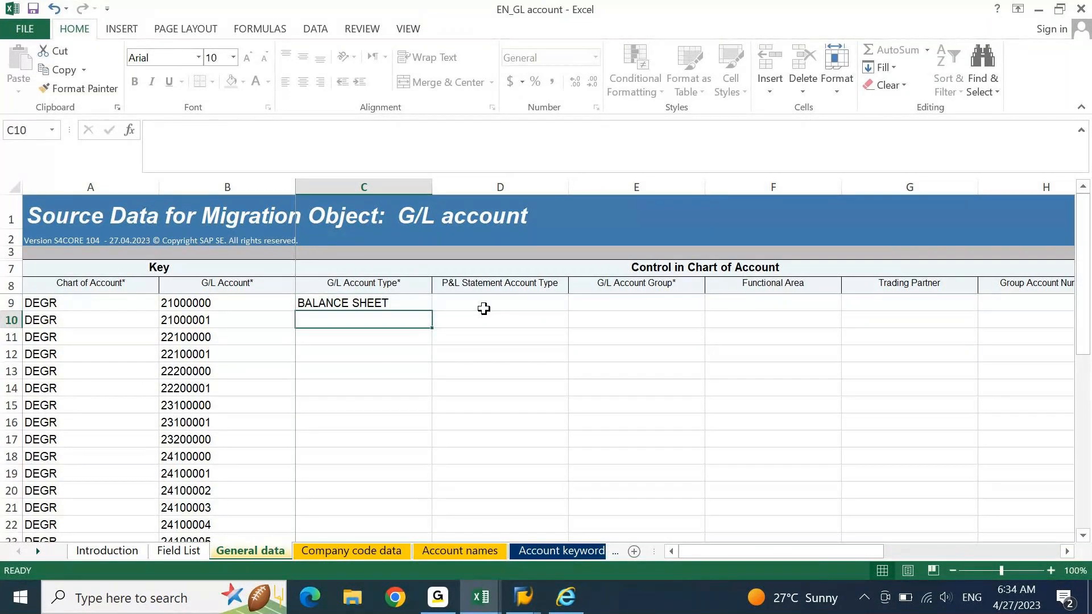
key("Up")
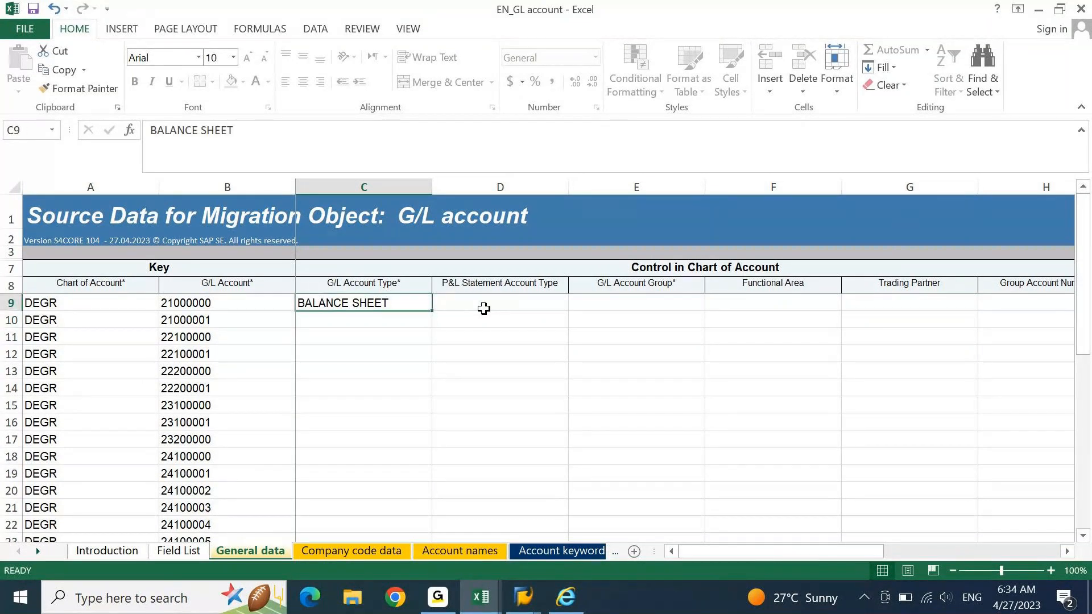
key("Delete")
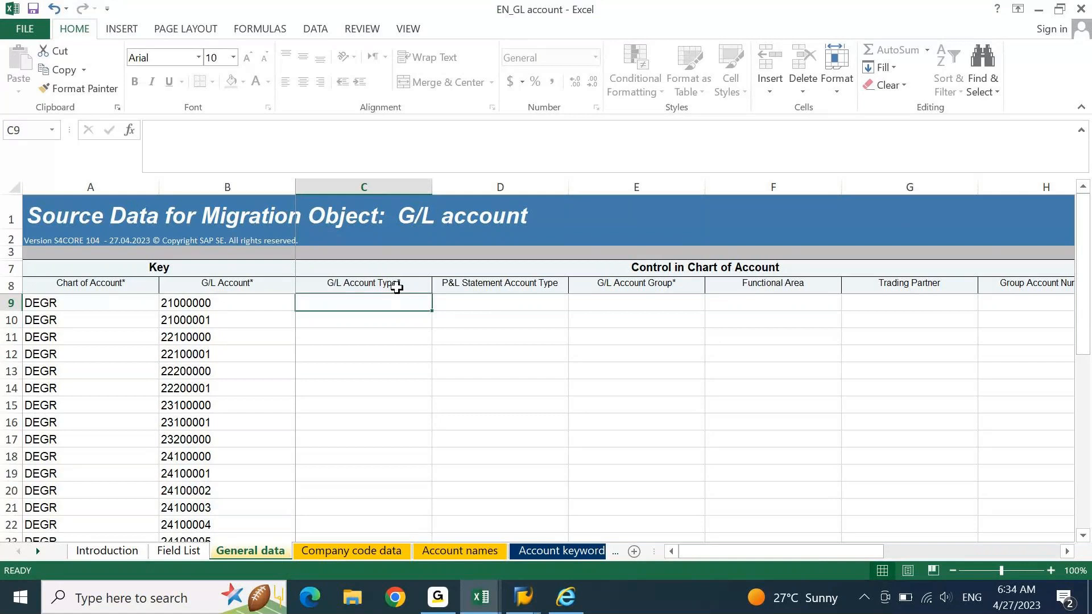
Step: Check the importance, type and length of the G/L Account Type field on the Field List sheet and return to General data
left_click(184, 550)
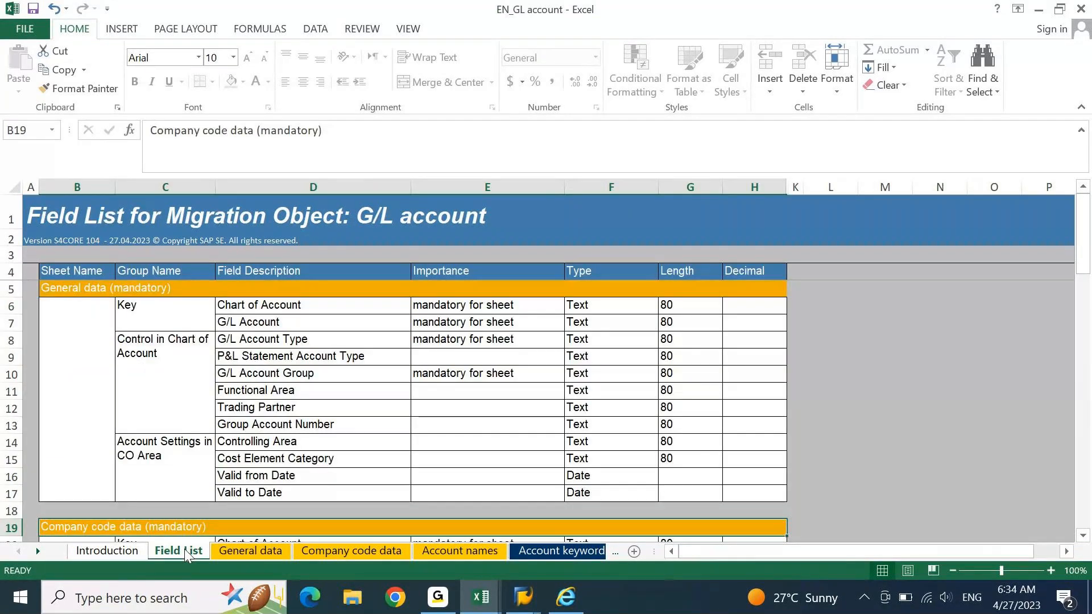
left_click(252, 340)
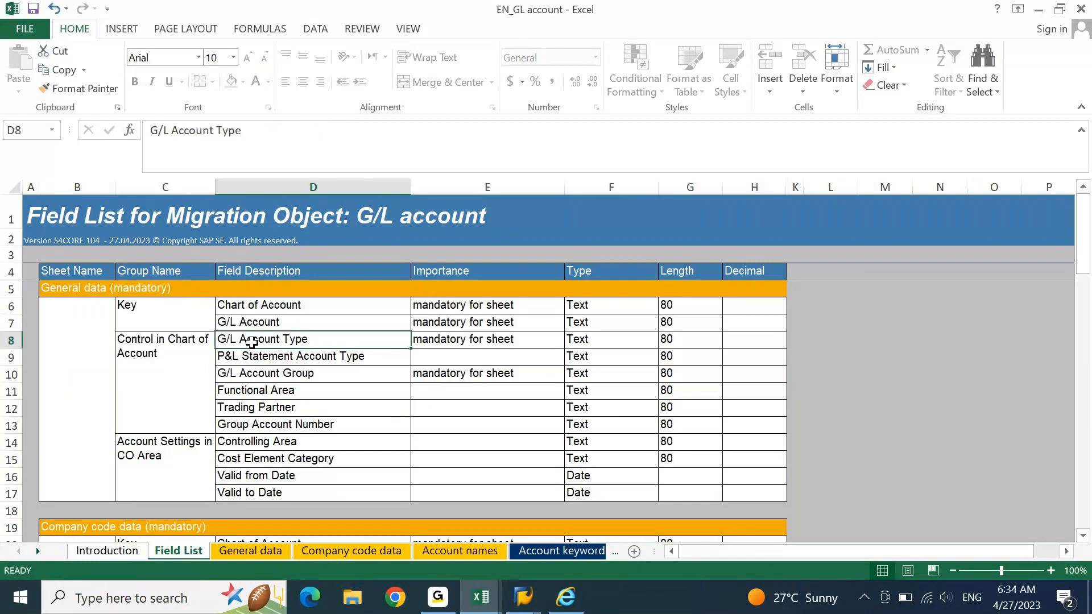
key("Right")
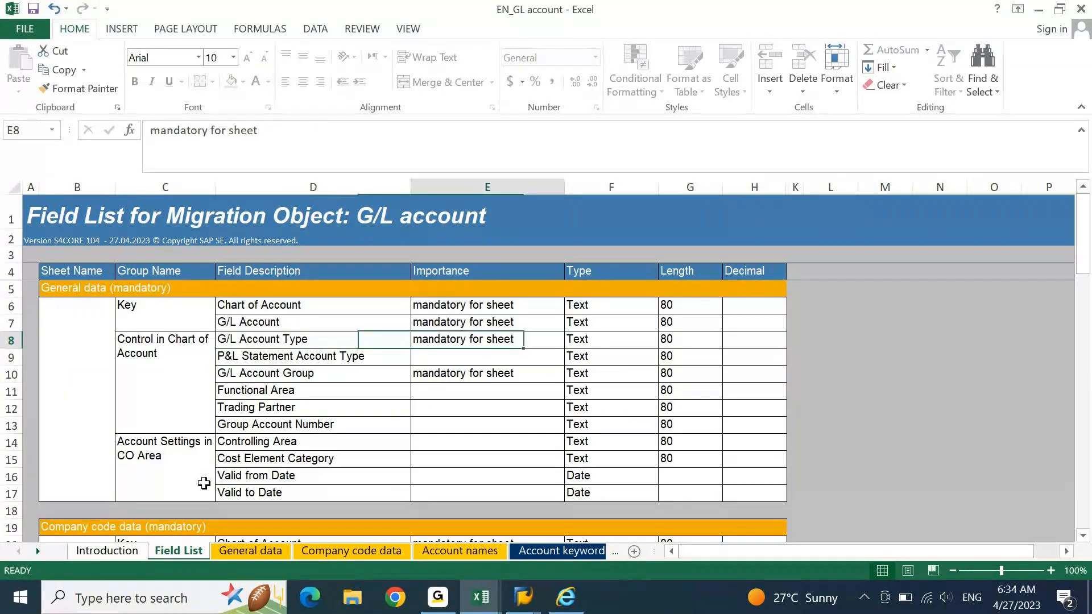
key("Right")
key("Right")
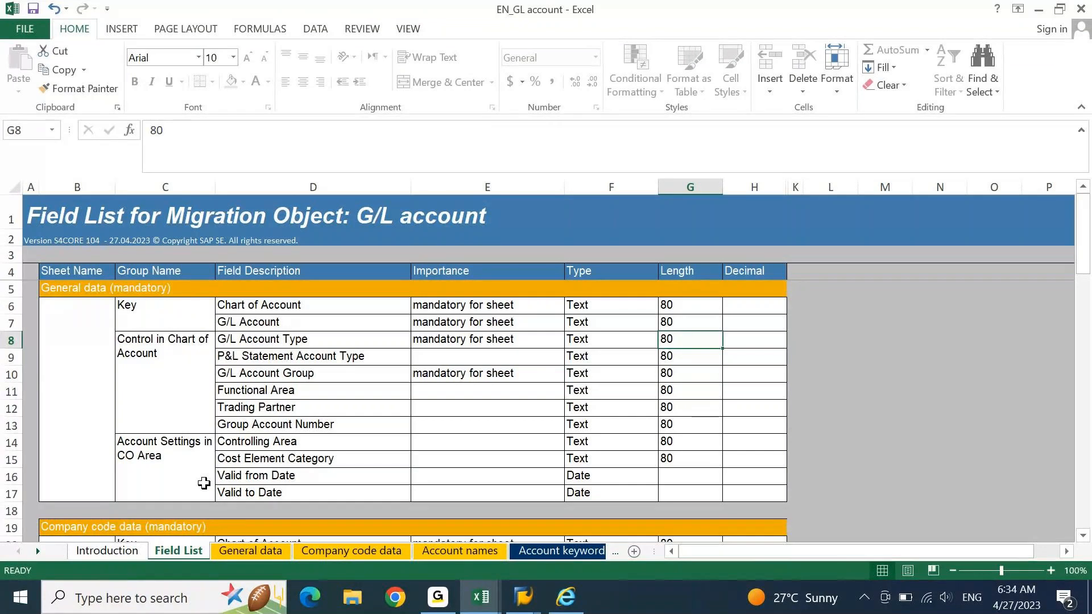
key("Left")
key("Left")
key("Up")
key("Up")
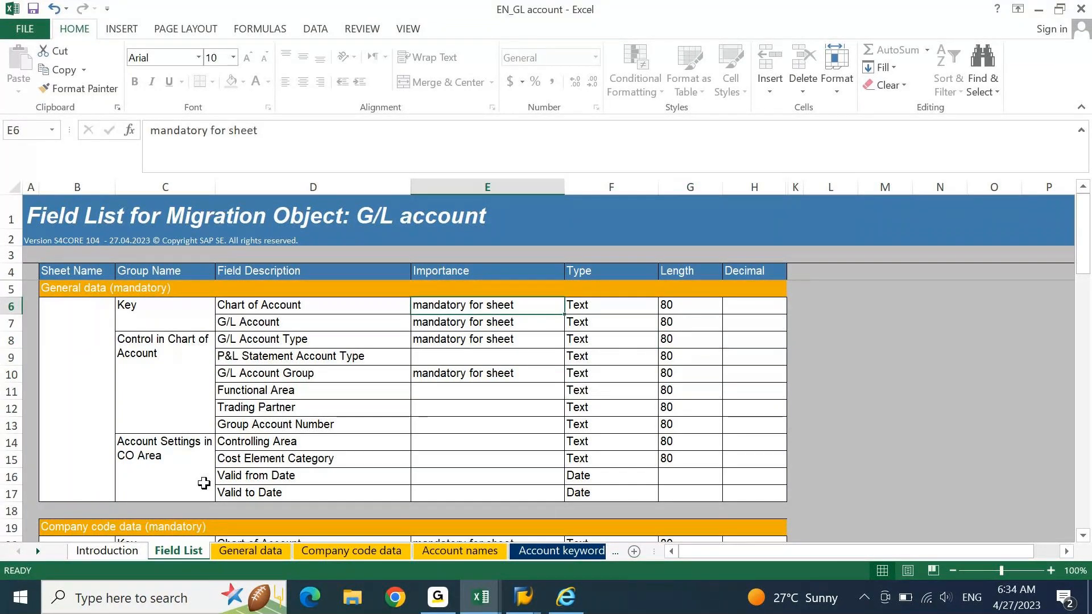
key("Right")
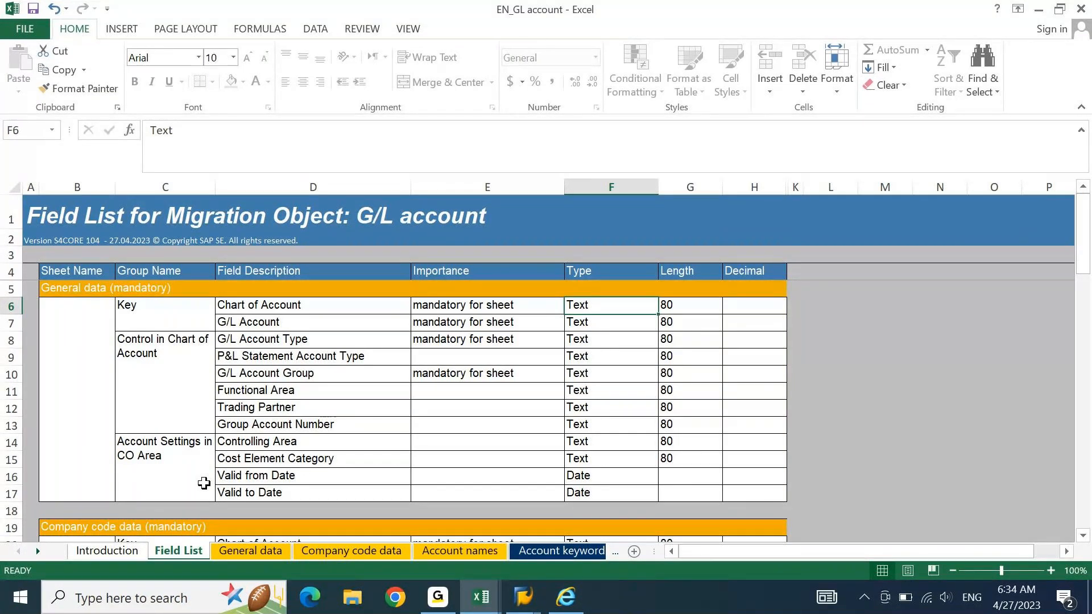
left_click(675, 267)
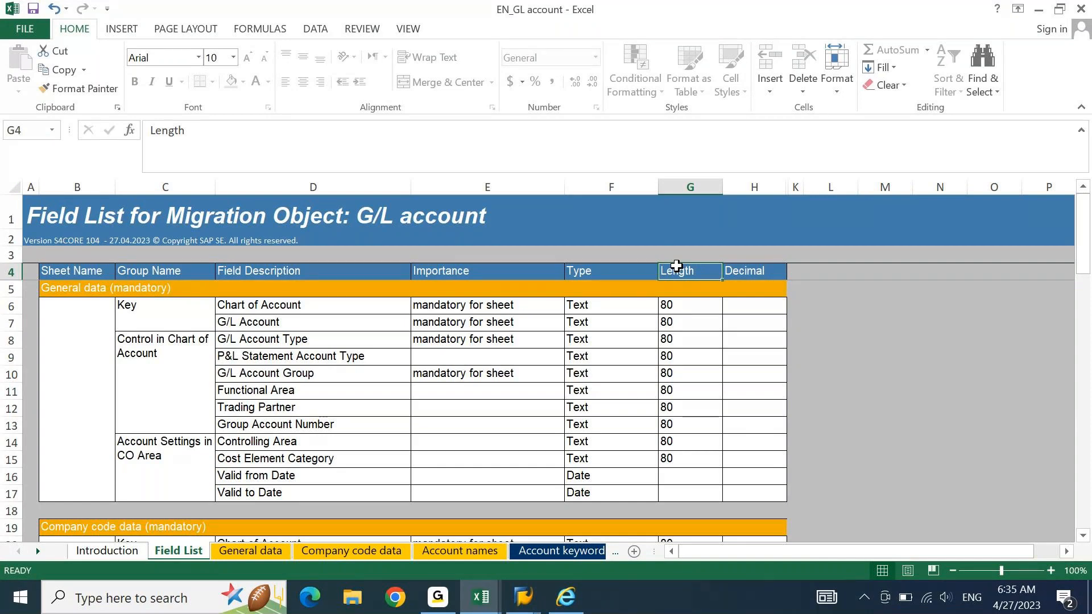
left_click(274, 554)
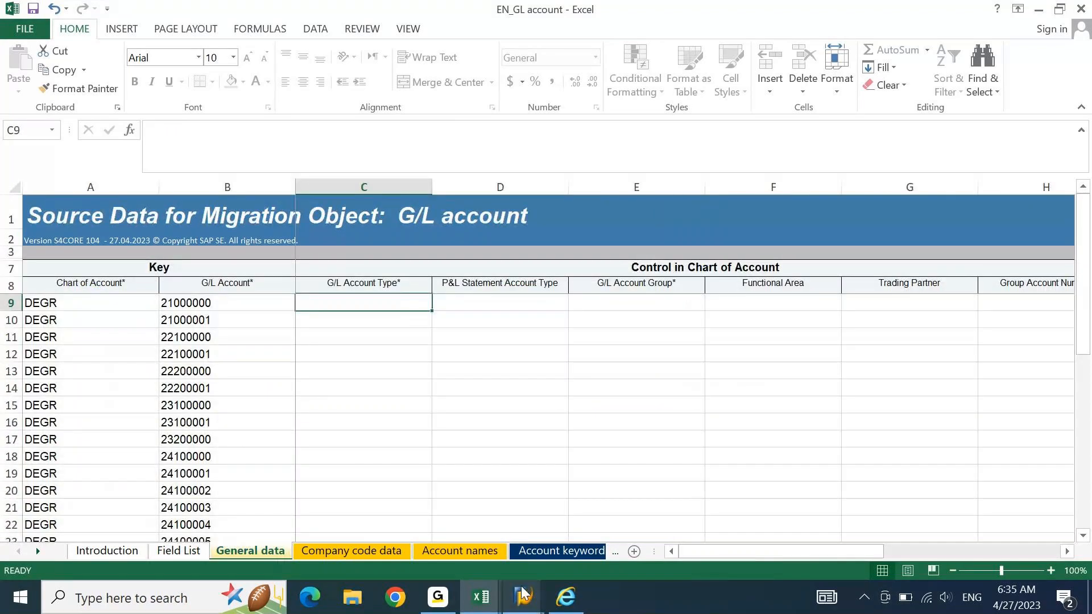
Step: Switch back to SAP GUI and review the G/L Account Type options displayed without keys
mouse_move(524, 594)
left_click(559, 509)
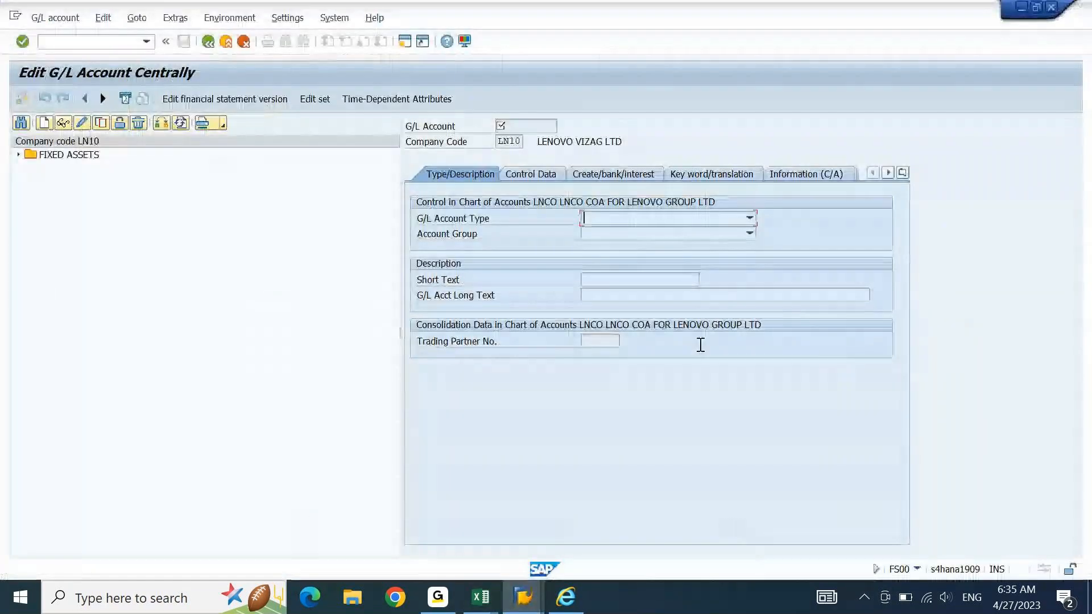
left_click(750, 219)
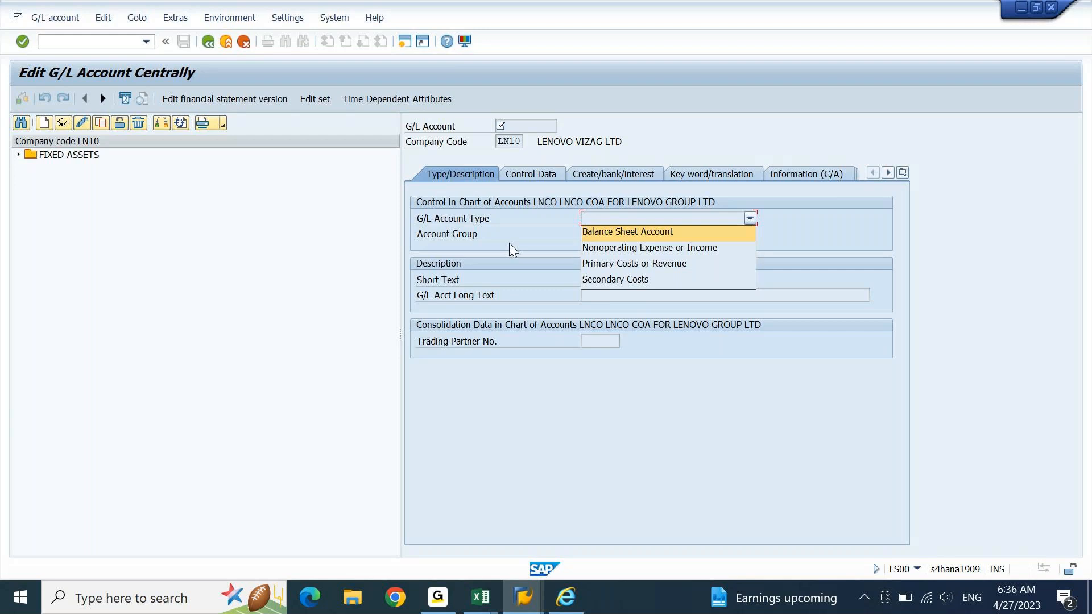
left_click(356, 254)
Step: Enable showing keys within dropdown lists and sorting by those keys in the SAP GUI options
left_click(463, 45)
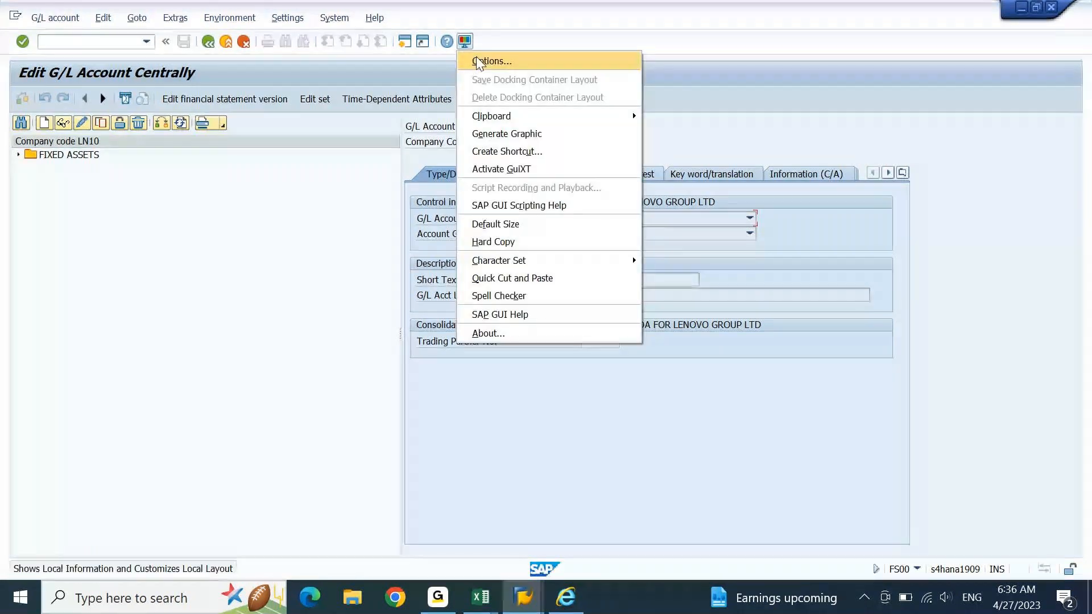
left_click(476, 58)
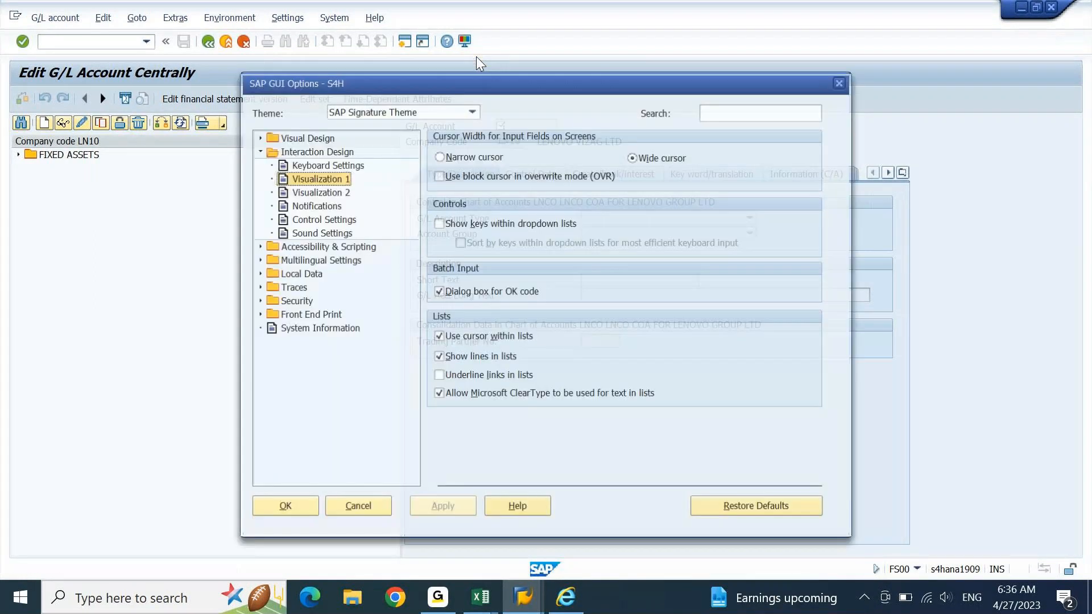
left_click(440, 223)
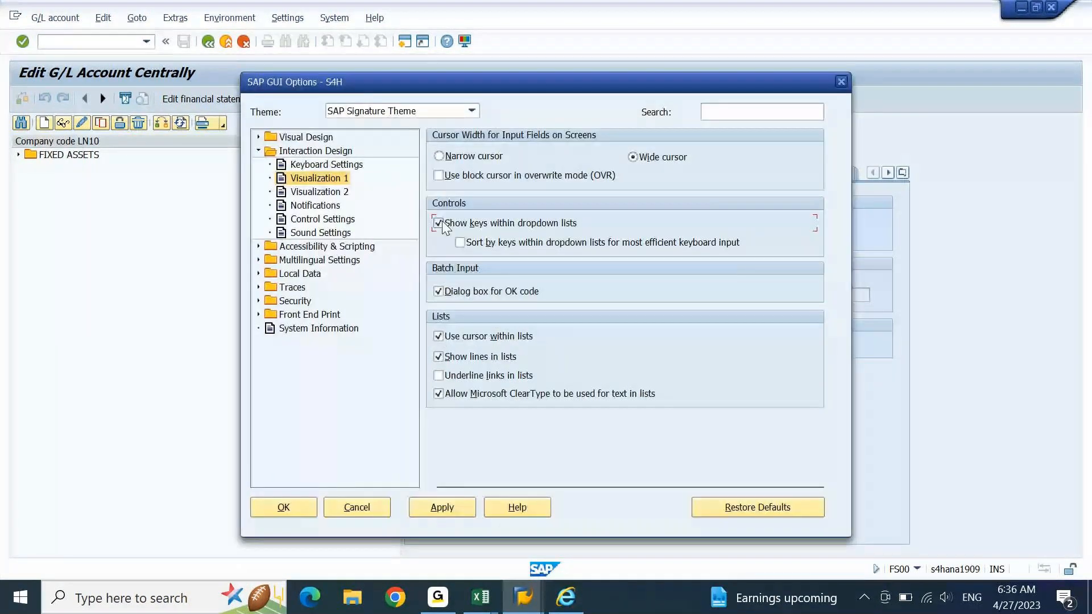
left_click(468, 244)
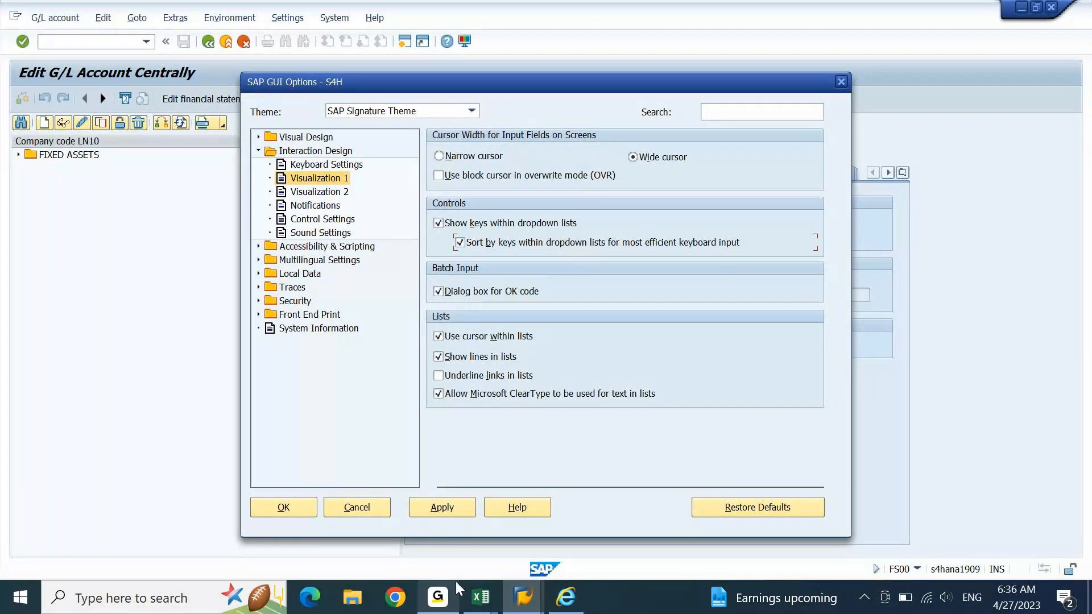
left_click(446, 515)
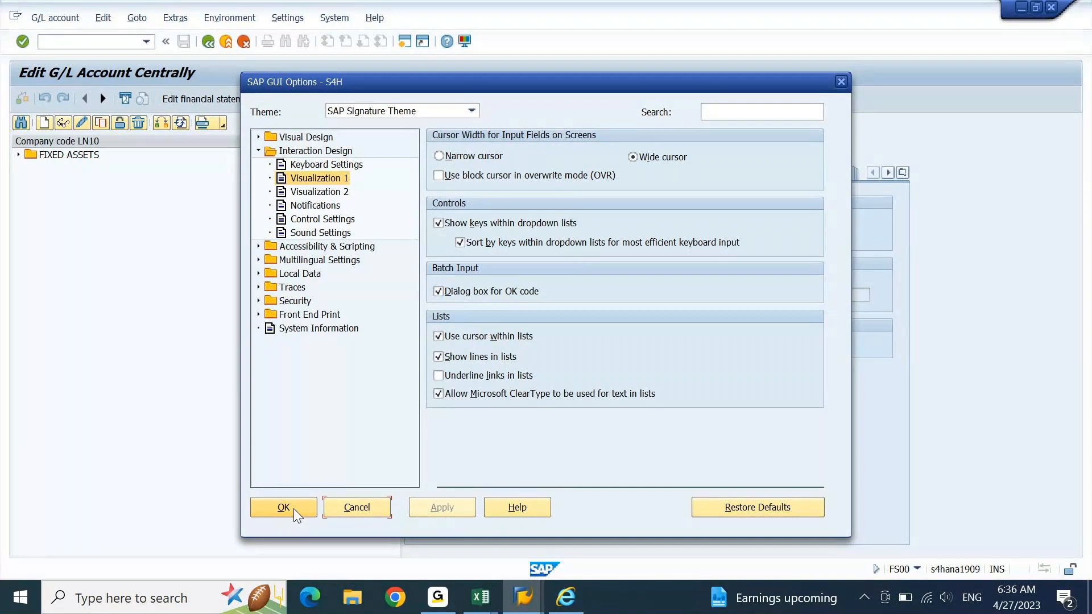
left_click(285, 507)
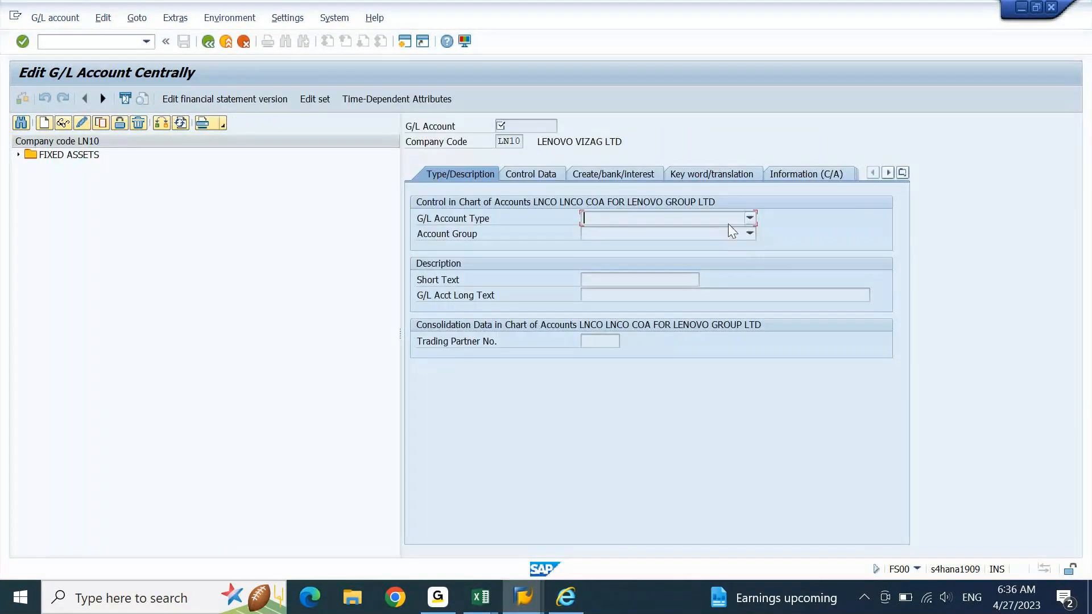
Step: Look up the Balance Sheet Account key among SAP's G/L Account Type options and enter X in C9 of the EN_GL account workbook
left_click(748, 217)
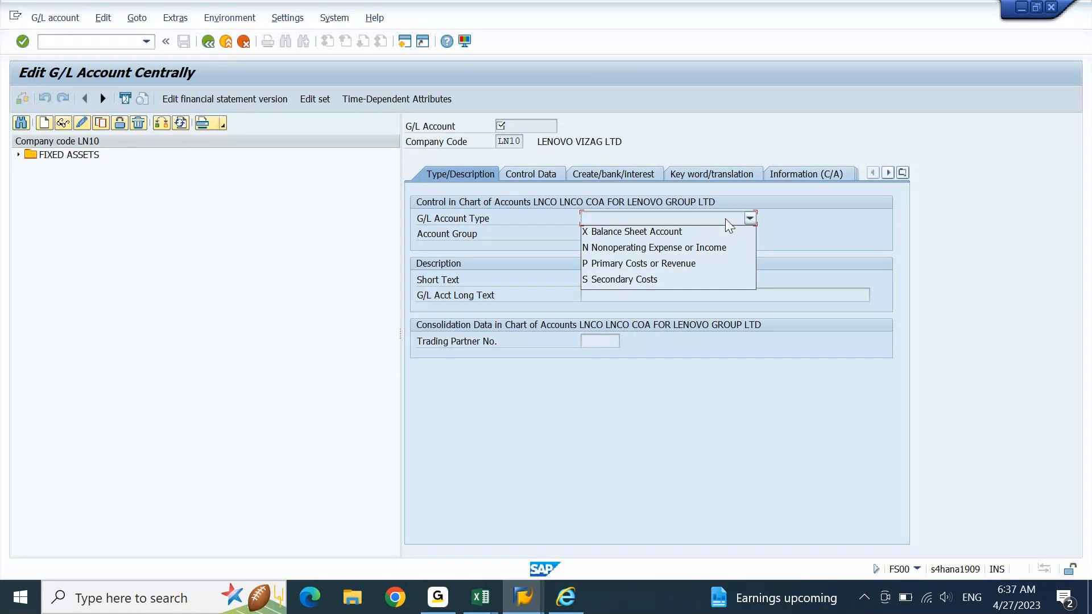
left_click(490, 599)
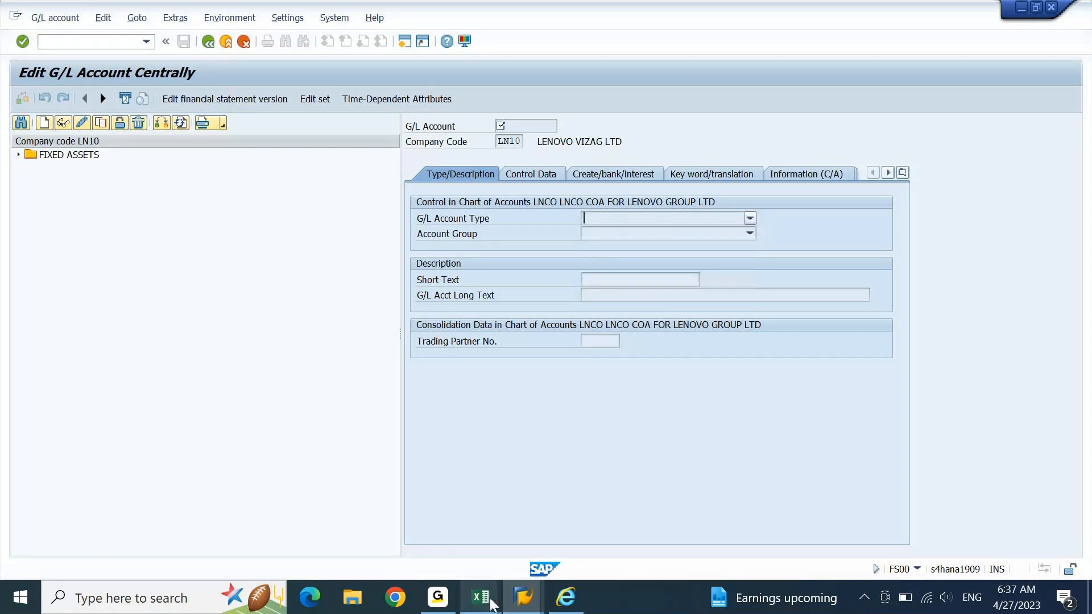
left_click(561, 545)
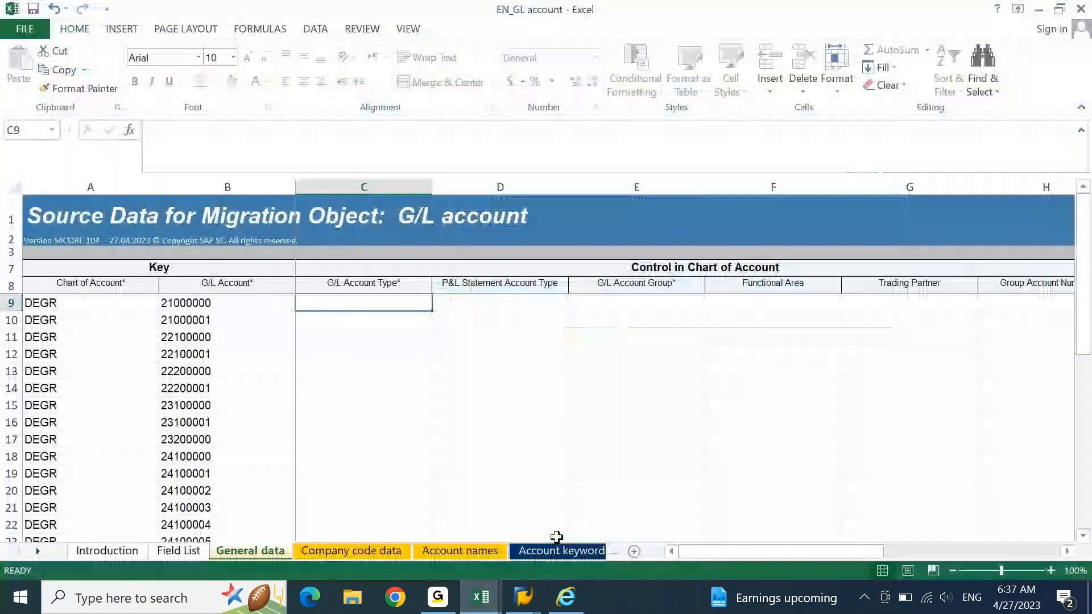
type("X")
key("Return")
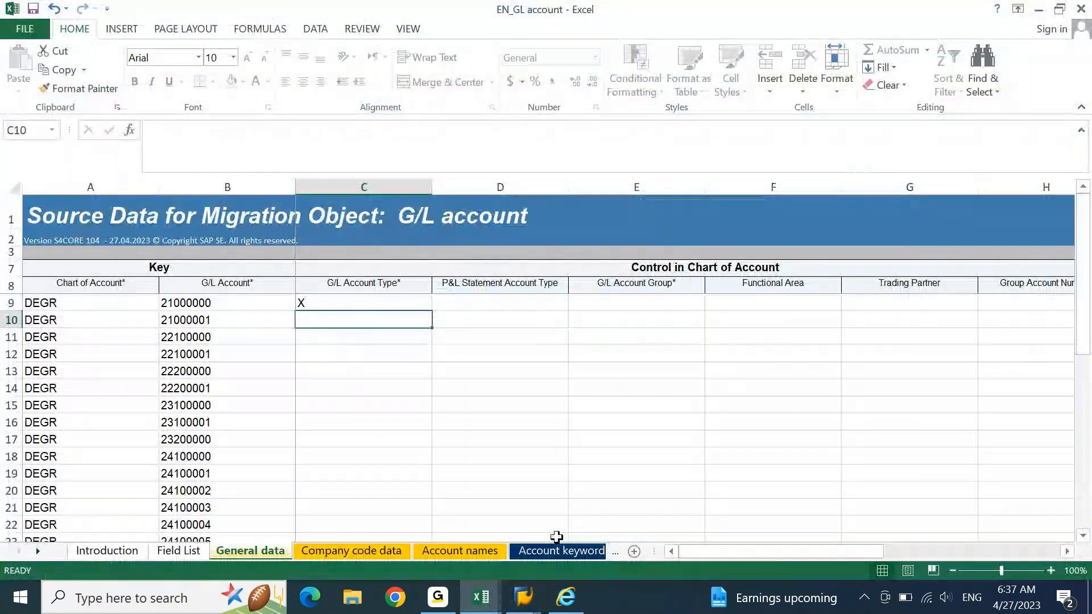
Step: Copy the X in C9 down the G/L Account Type column through C37 for all the listed accounts
key("Up")
key("ctrl+c")
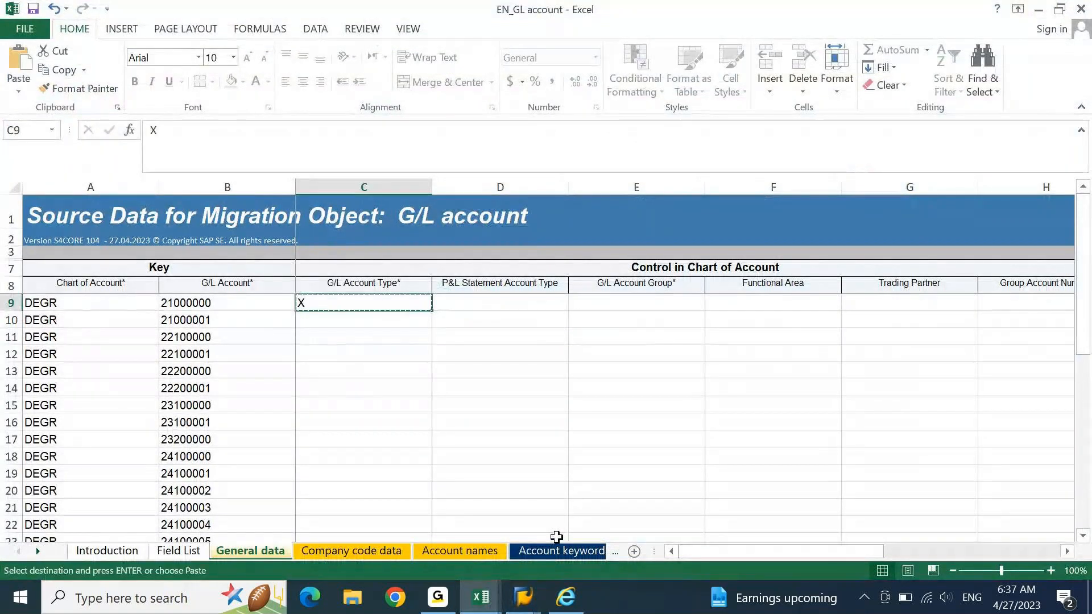
key("Left")
key("ctrl+Down")
key("Right")
key("ctrl+shift+Up")
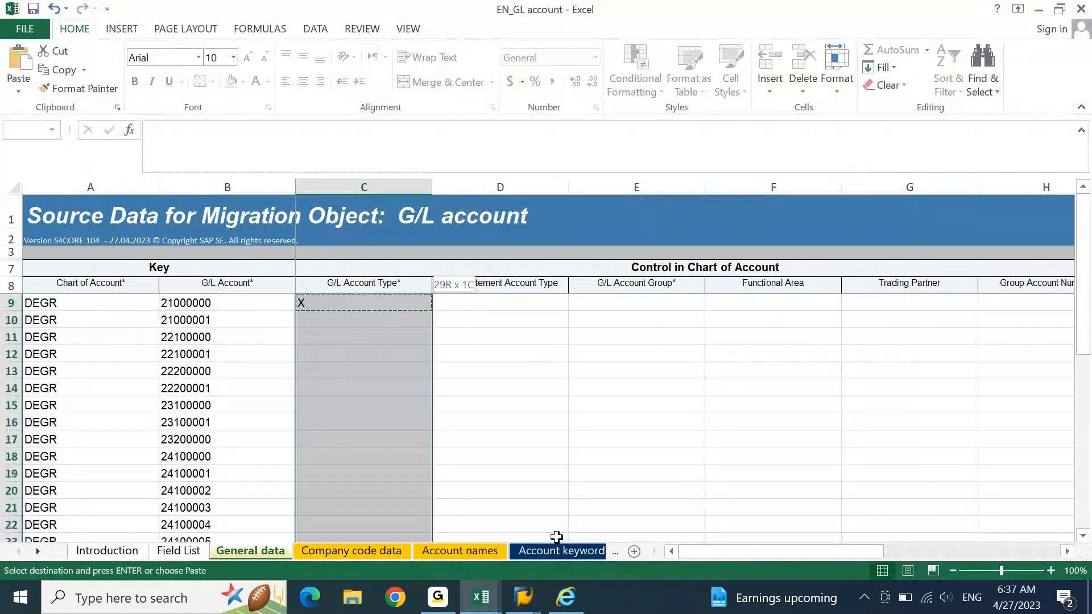
key("Return")
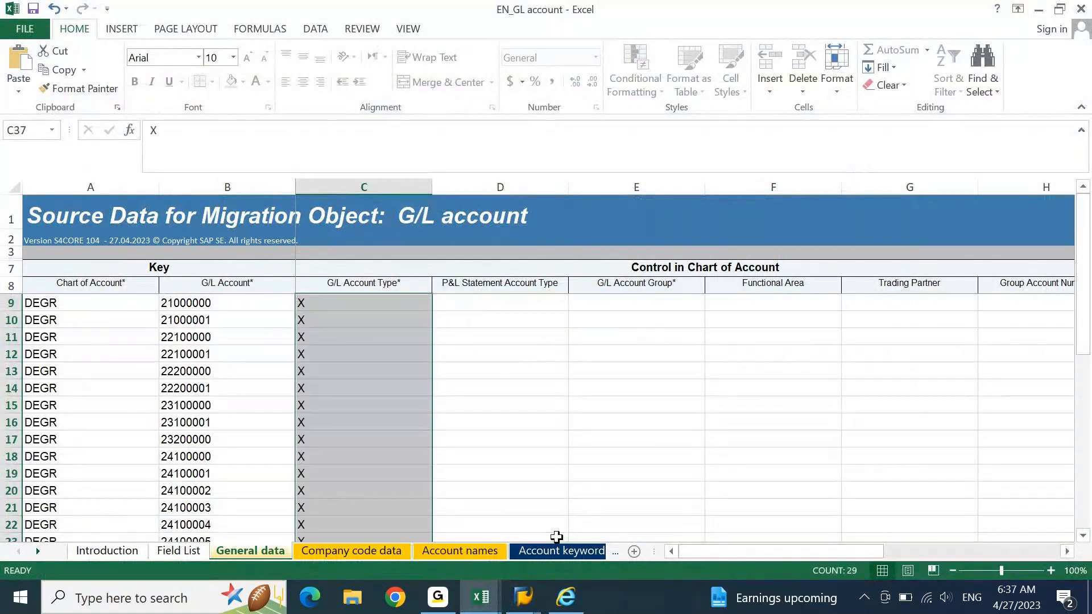
key("Up")
key("Up")
key("Up")
key("ctrl+Up")
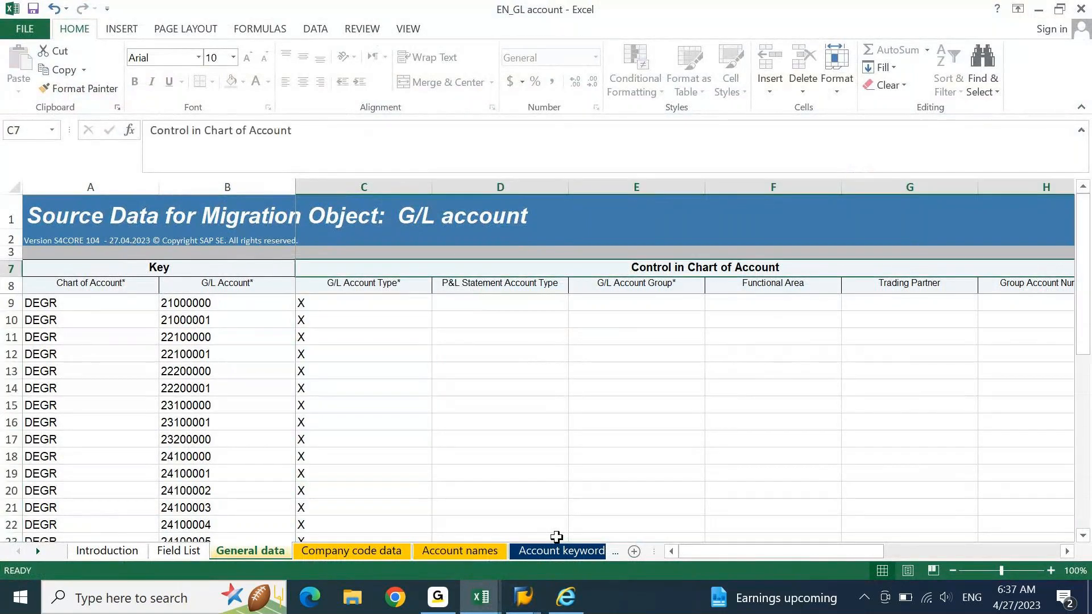
key("Up")
key("Down")
key("Down")
key("Down")
key("shift+space")
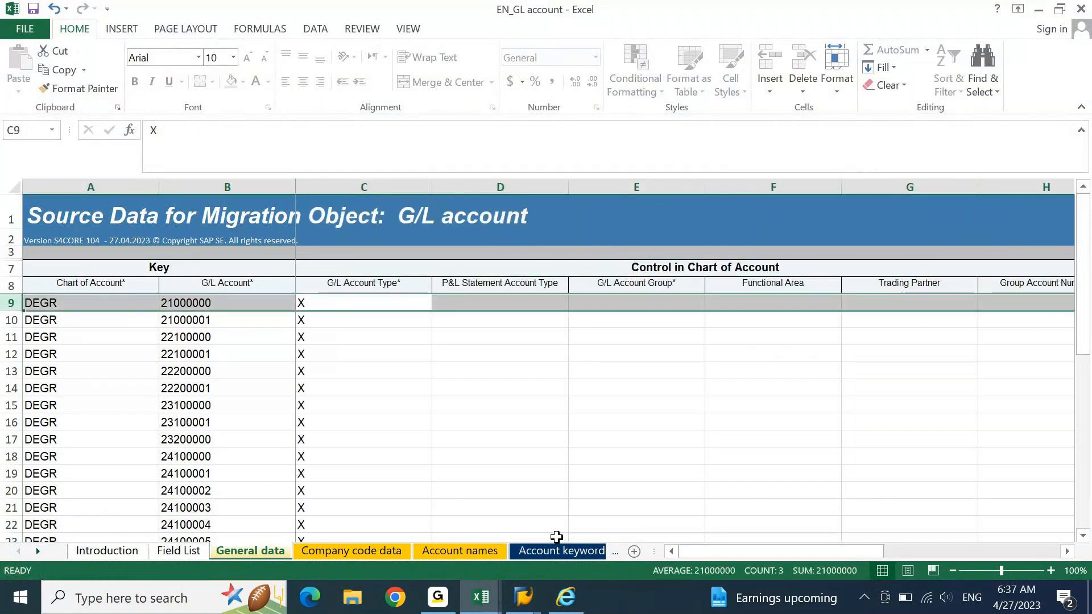
key("shift+BackSpace")
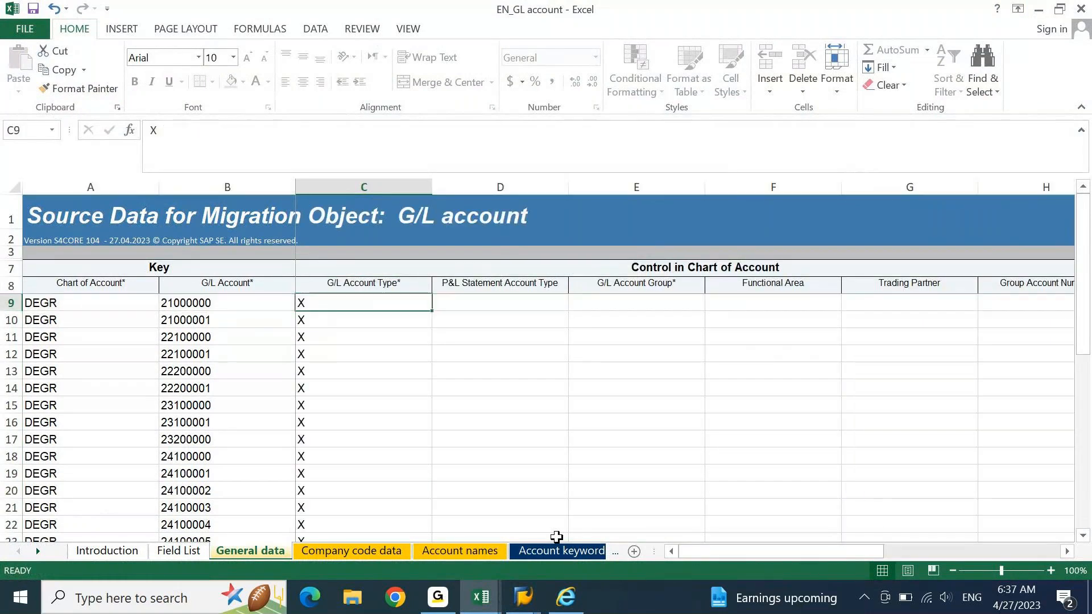
key("ctrl+a")
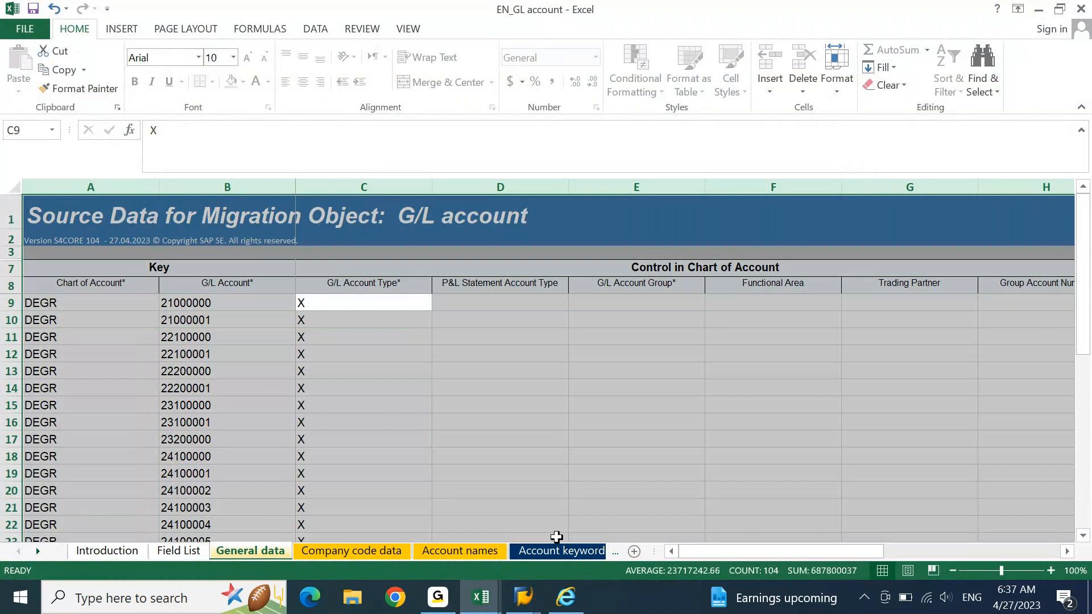
key("Up")
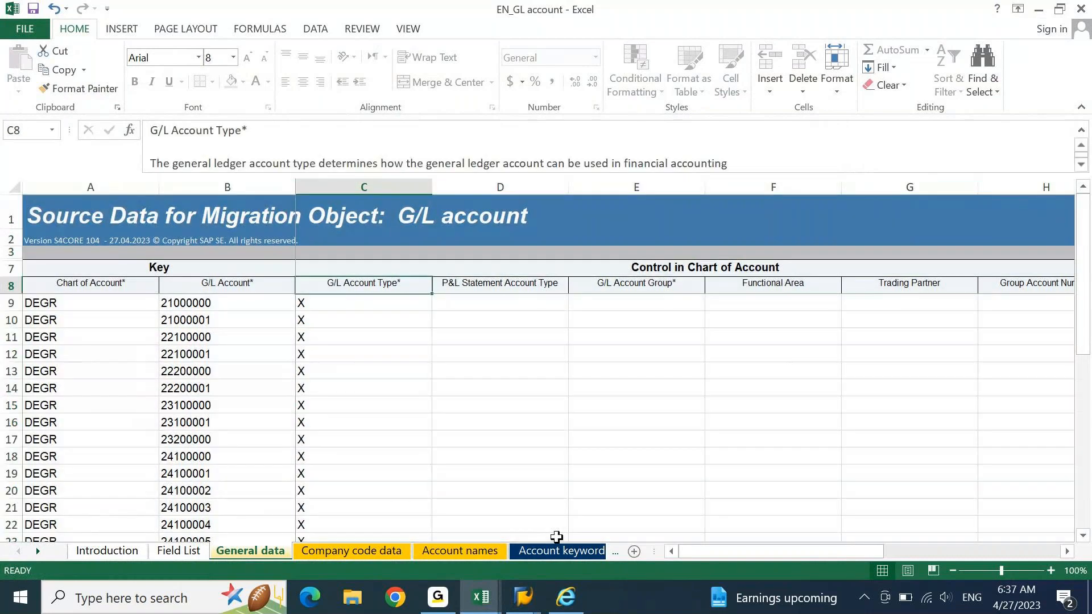
Step: Review the General data columns along row 9 from Chart of Account to Valid to Date and return to G/L Account Group
key("ctrl+Home")
key("ctrl+shift+Right")
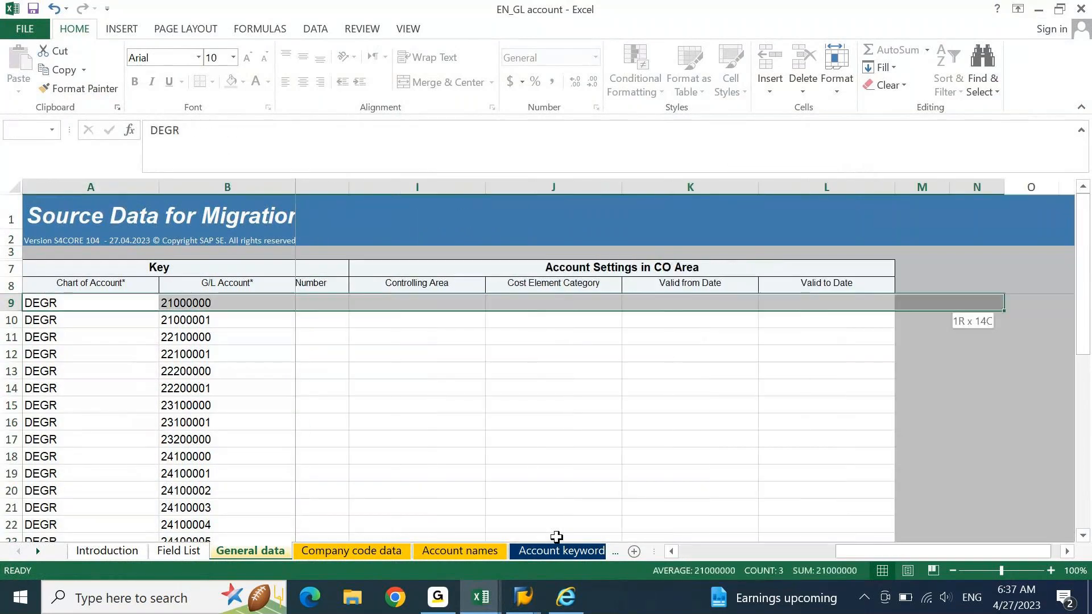
key("shift+Left")
key("shift+Left")
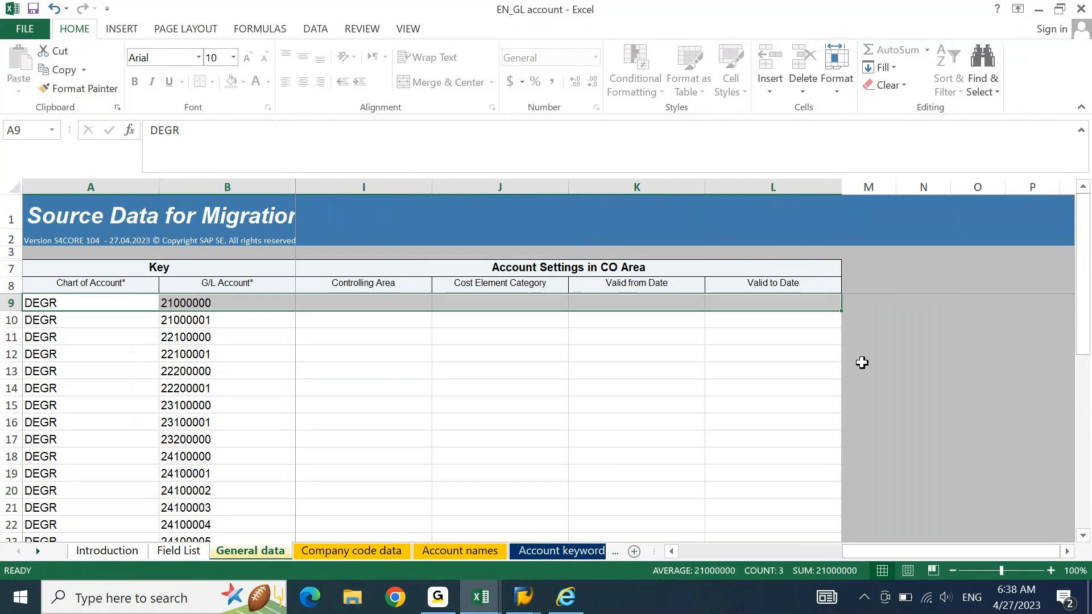
key("Right")
key("Right")
key("Right")
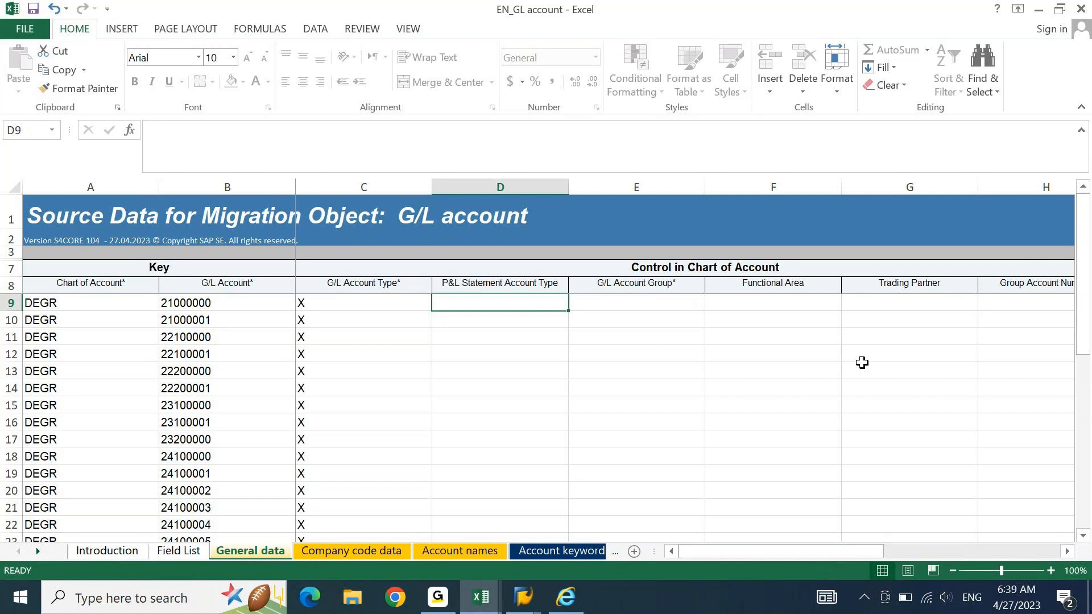
key("Right")
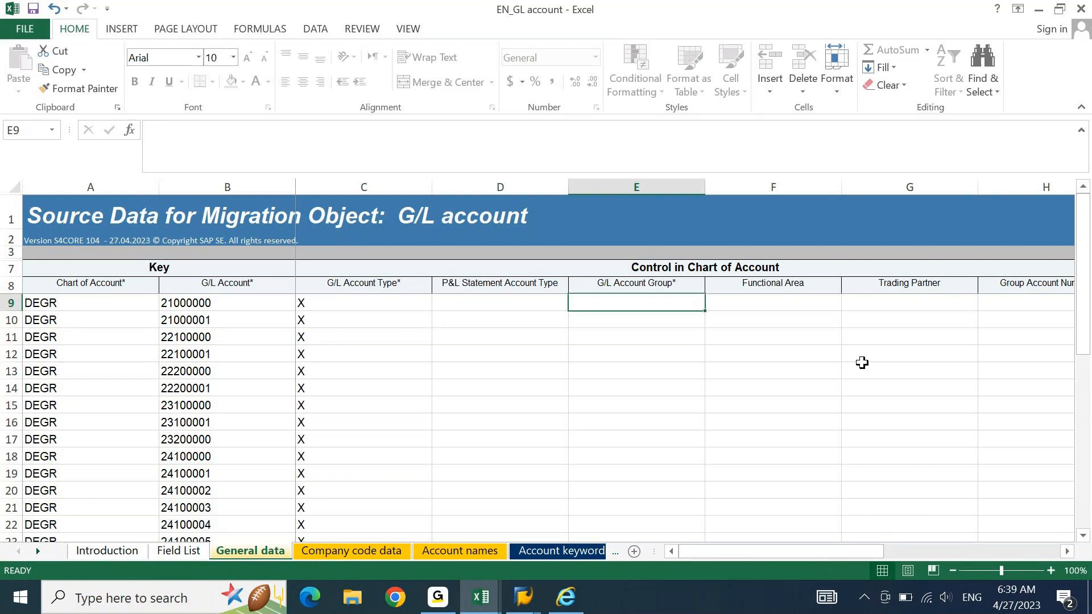
Step: Switch to the FICO 7.30 AM IST workbook and enter =LEFT(C1877,4) in F1877 on the Equity Share Capital row
key("alt+Tab")
key("Up")
key("Up")
key("Up")
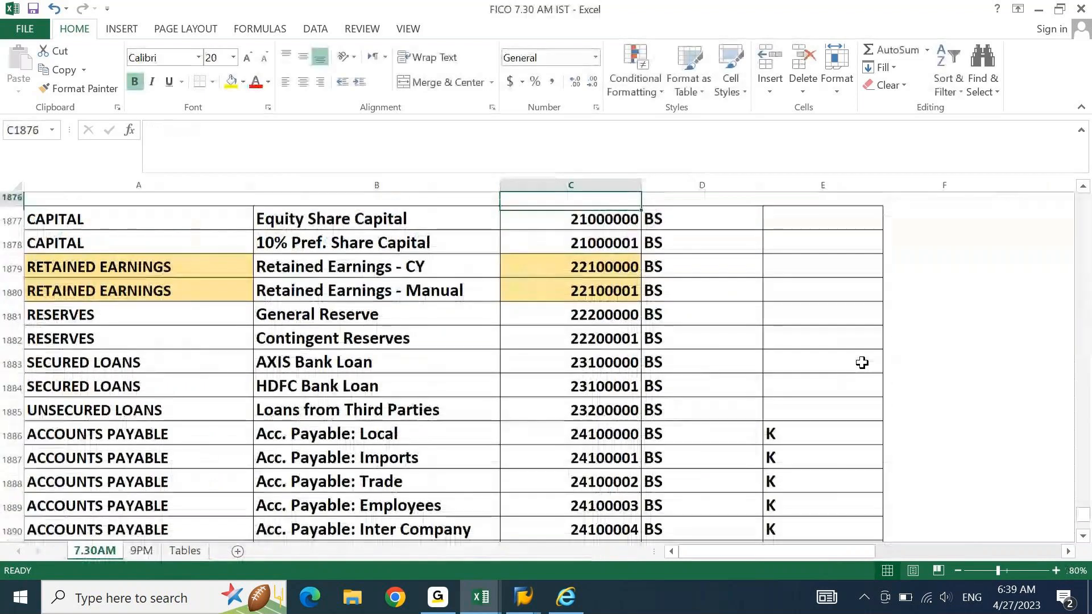
key("Down")
key("Down")
key("Down")
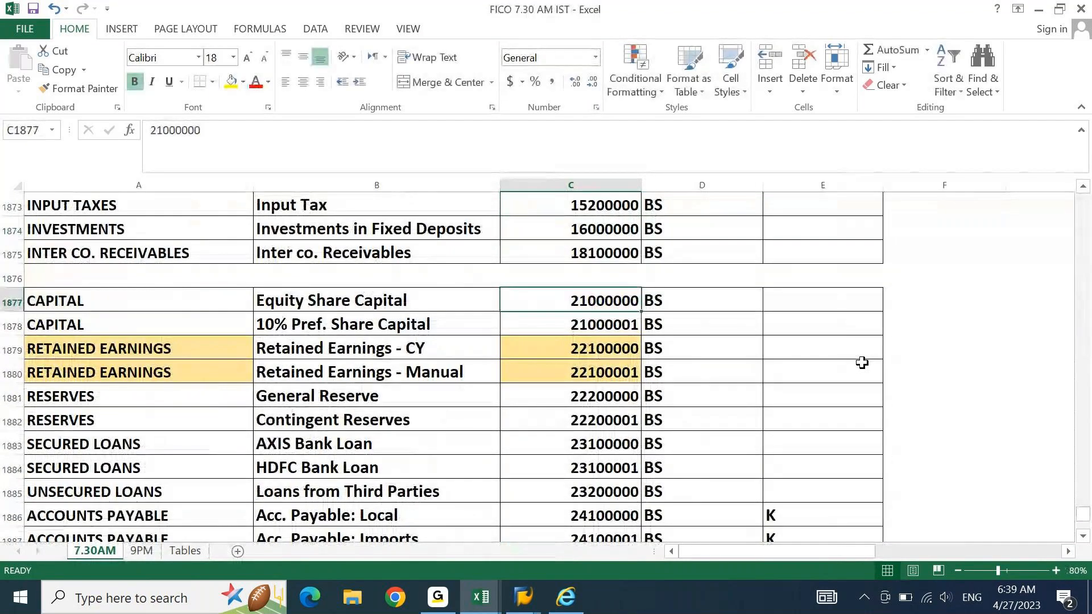
key("Right")
key("Right")
key("Right")
type("=l")
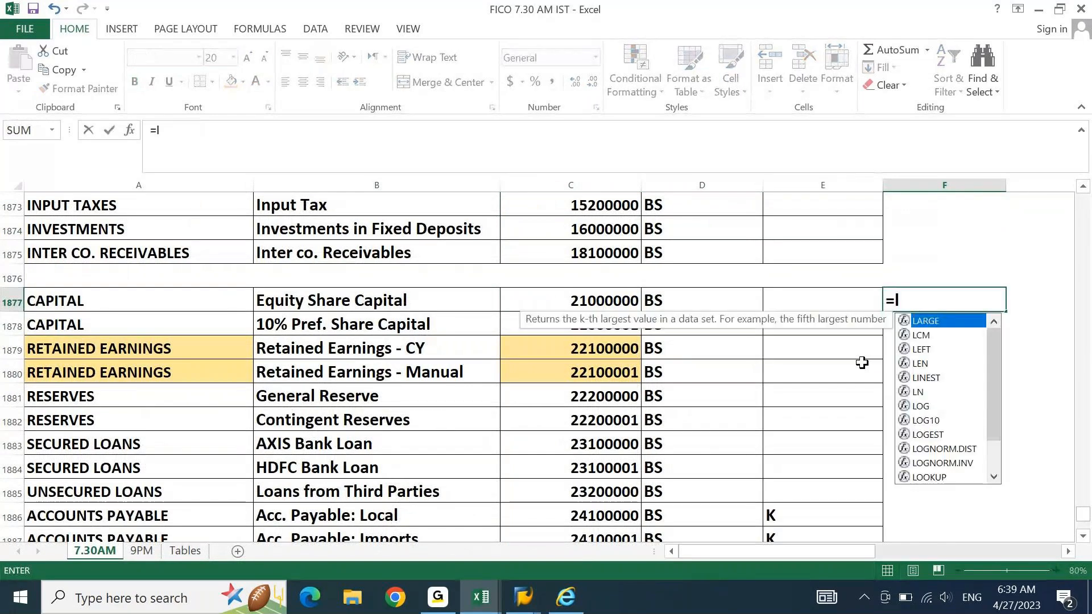
type("ef")
key("Tab")
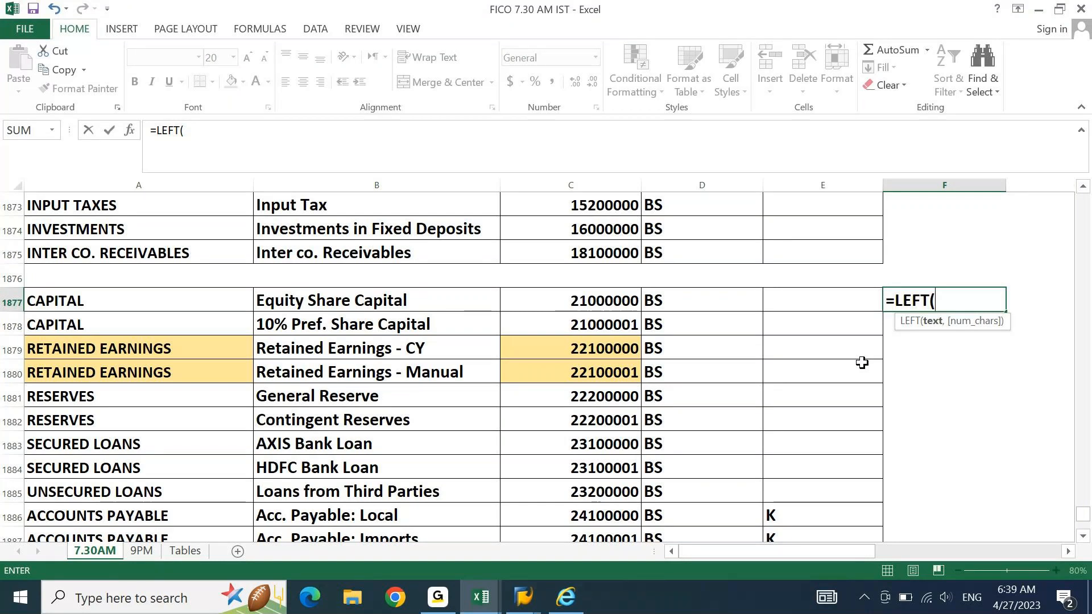
key("Left")
key("Left")
key("Left")
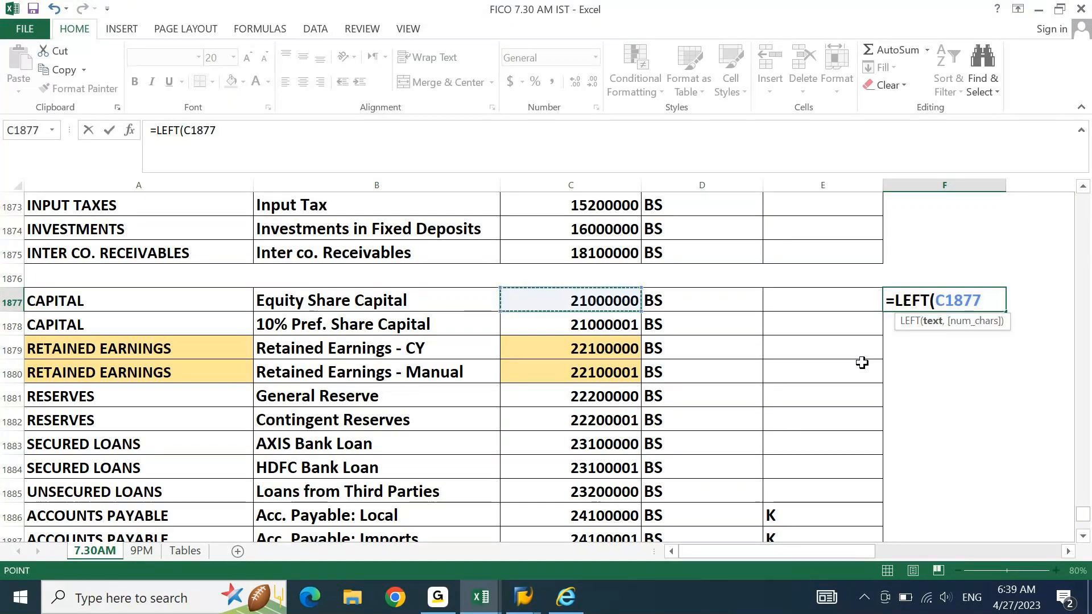
type(",4")
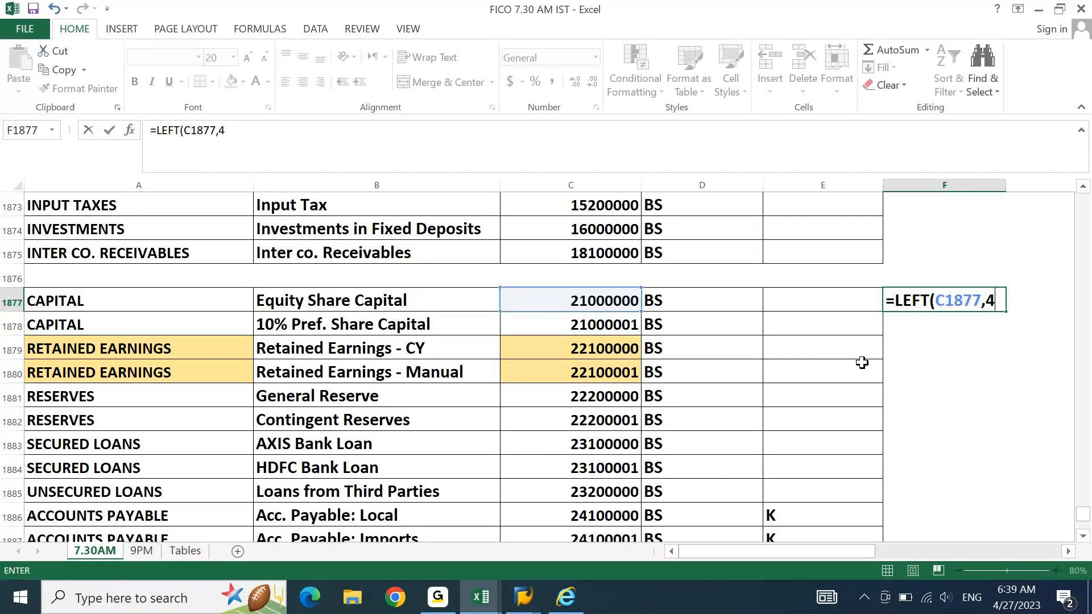
key("Return")
key("Return")
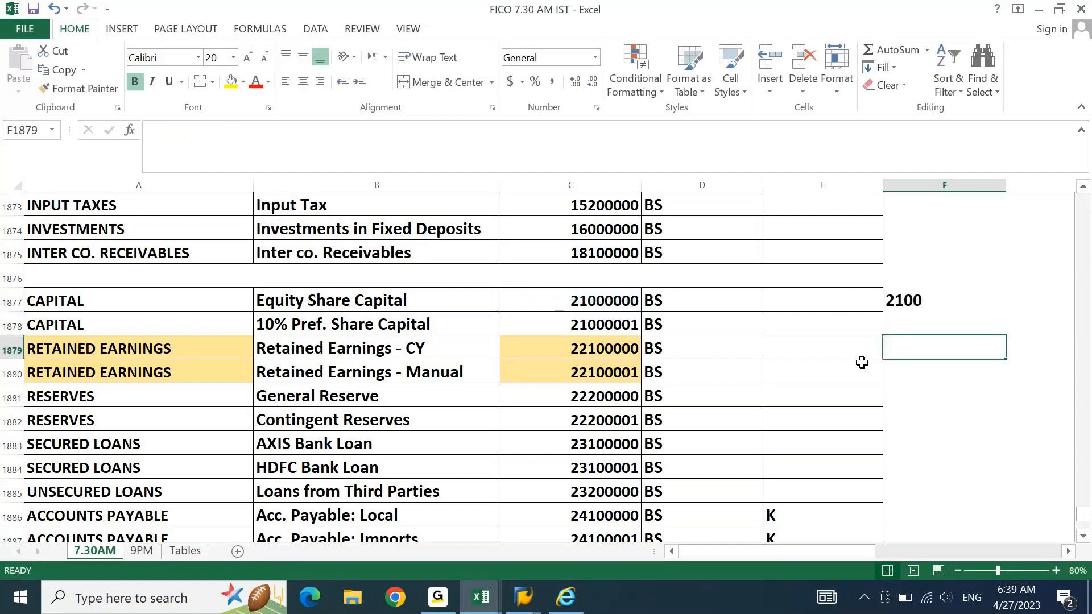
Step: Copy the LEFT formula from F1877 down through F1905 for all the liability accounts
key("Up")
key("Up")
key("ctrl+c")
key("Left")
key("Left")
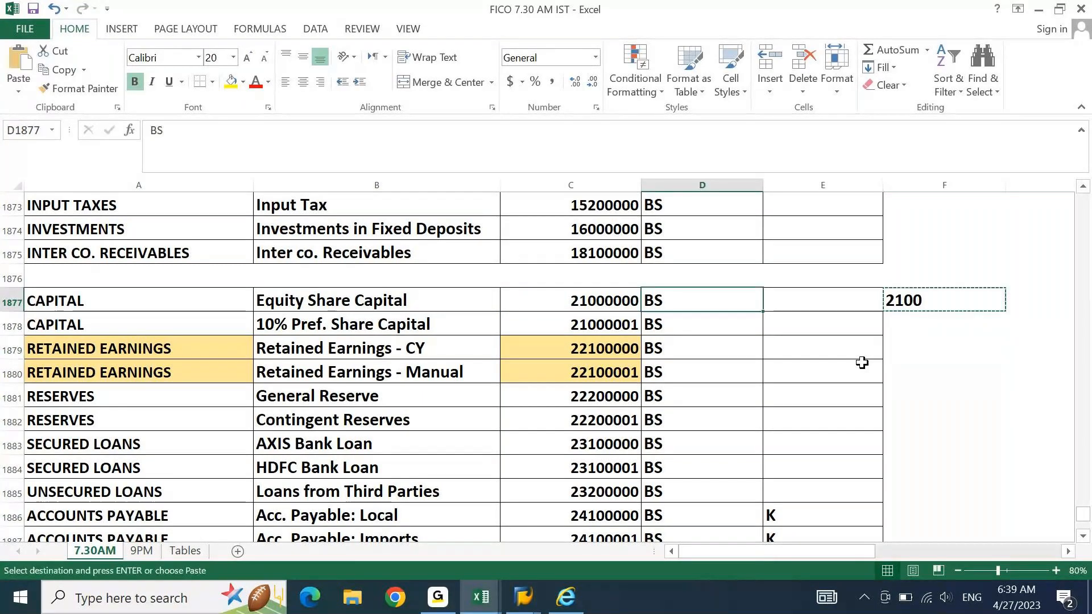
key("ctrl+Down")
key("Right")
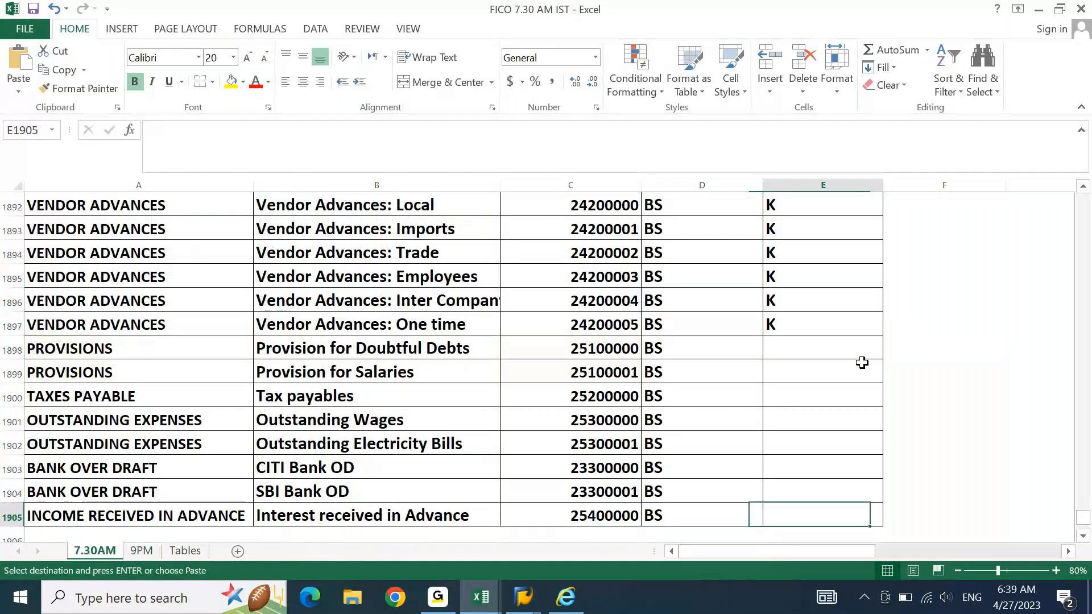
key("Right")
key("ctrl+shift+Up")
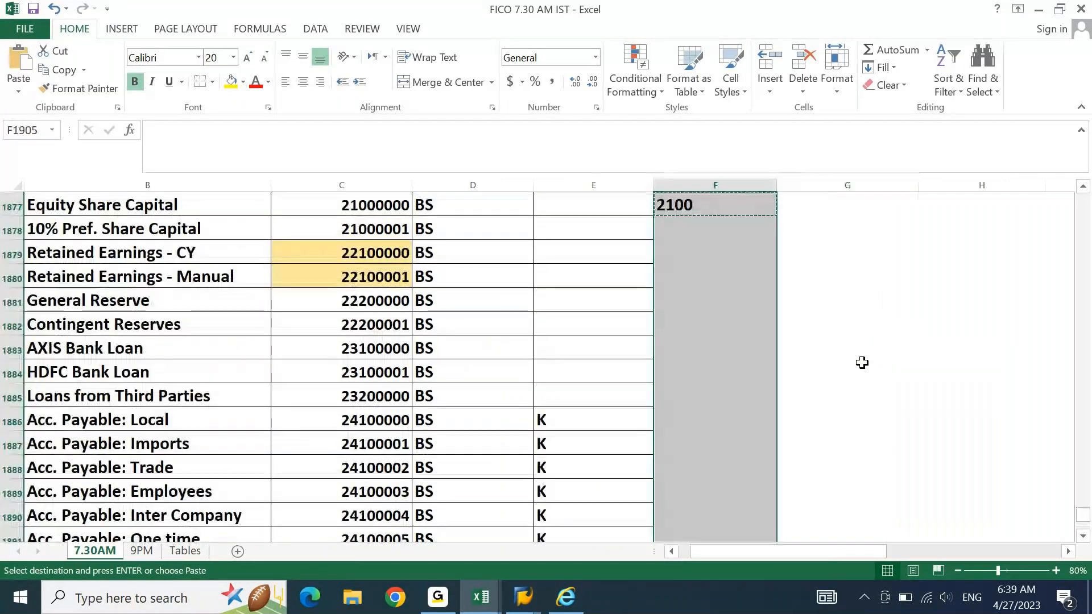
key("ctrl+v")
Step: Replace the formulas in F1877:F1905 with their values and convert the resulting text to numbers
key("ctrl+alt+v")
key("v")
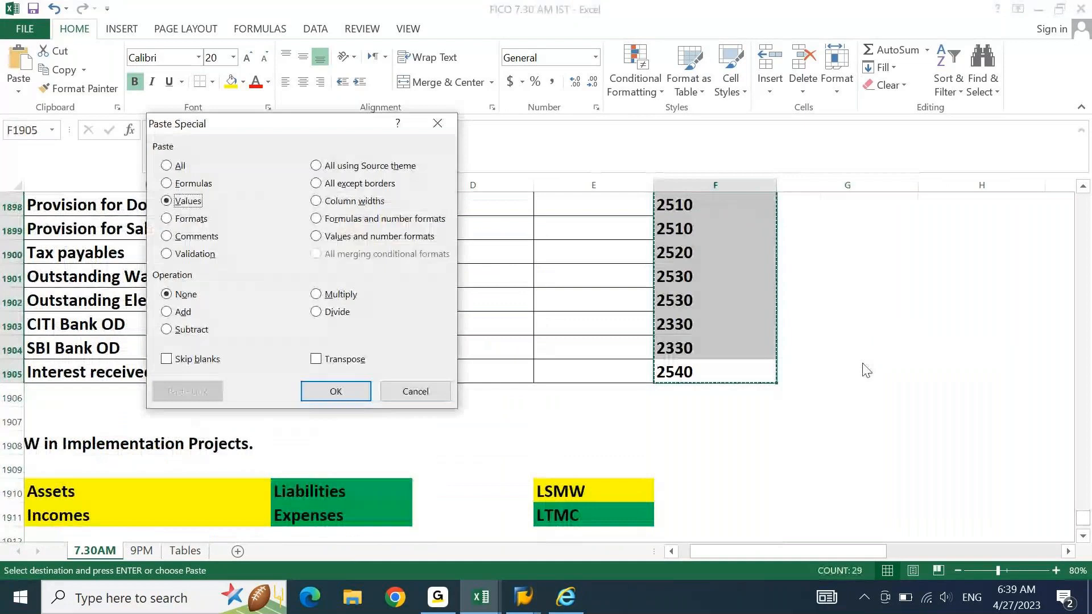
key("Return")
key("Return")
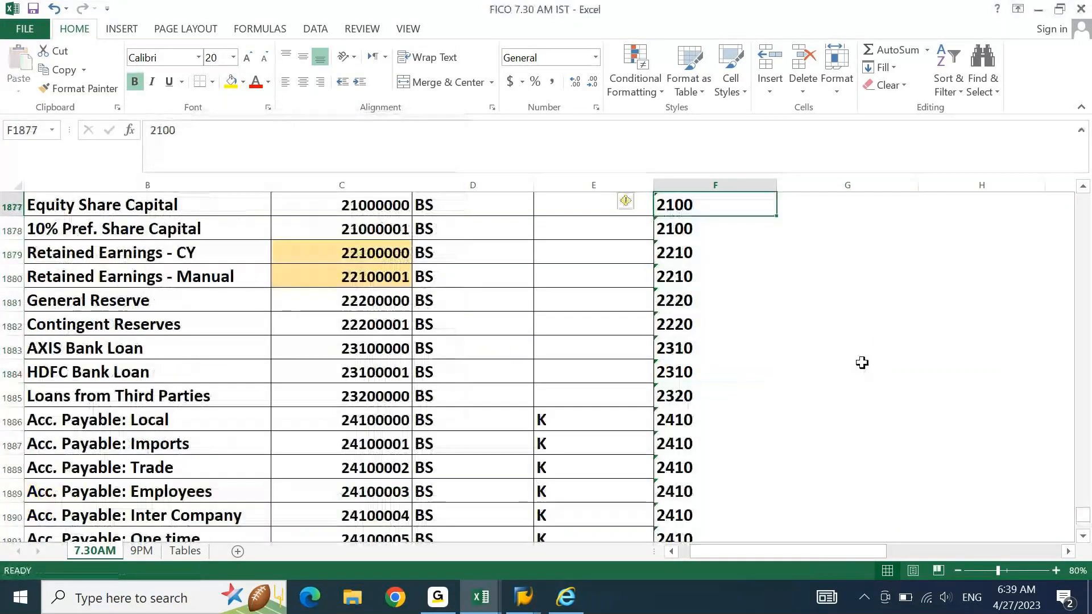
scroll(862, 362, "up", 2)
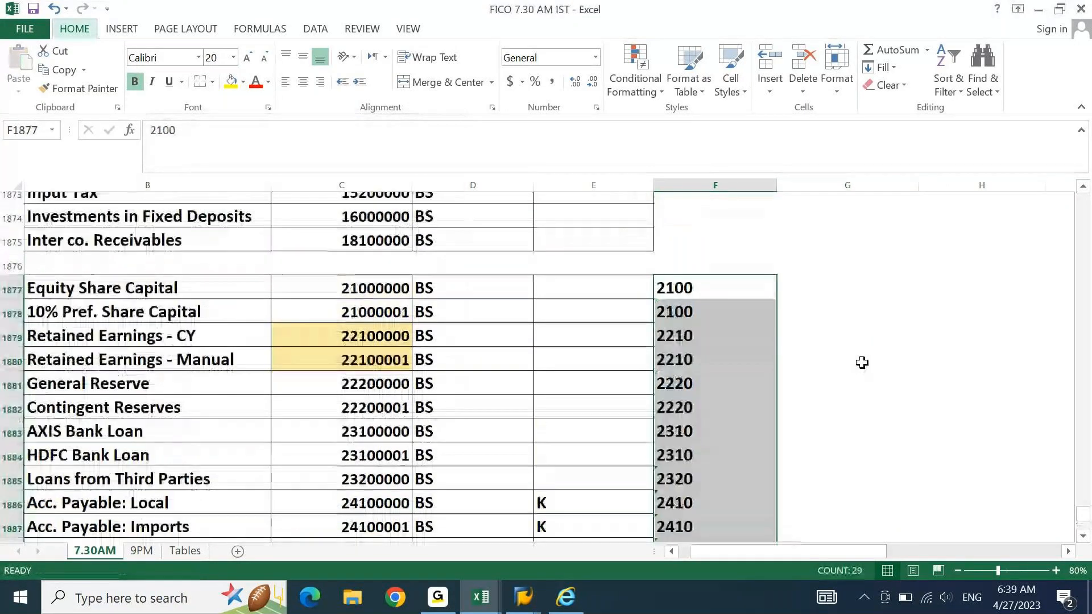
scroll(862, 362, "up", 1)
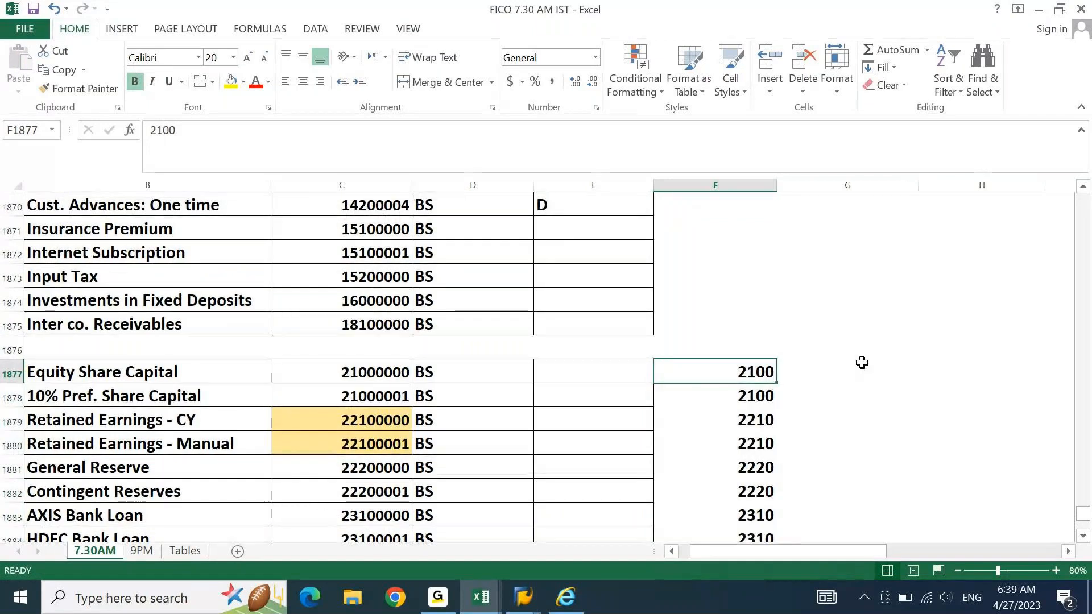
Step: Copy F1877:F1905 and paste it into the G/L Account Group column of the EN_GL account workbook, starting at E9
key("ctrl+shift+Down")
key("ctrl+c")
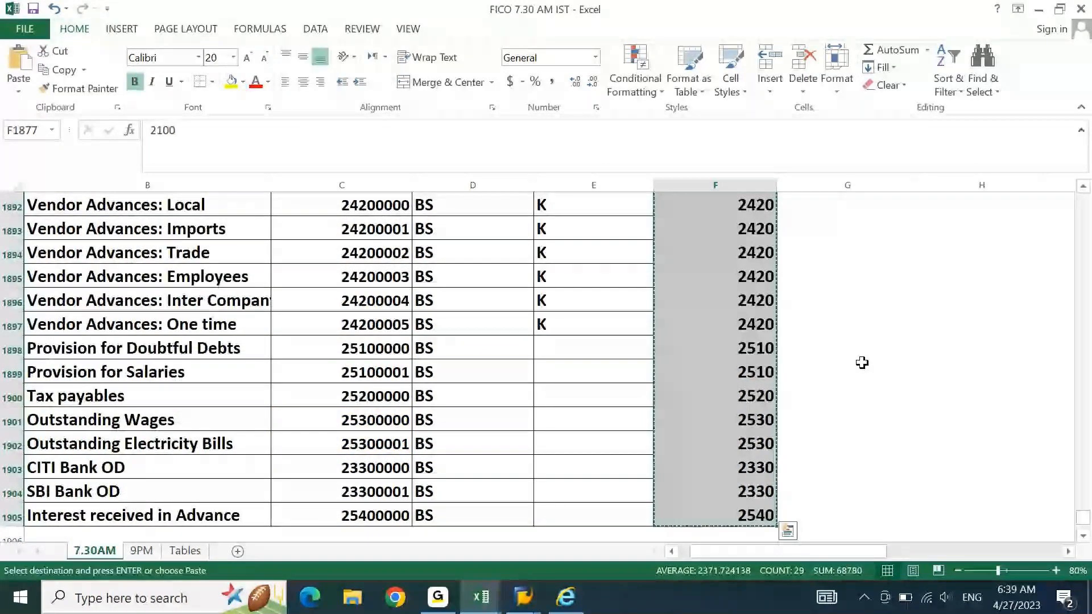
key("ctrl+Tab")
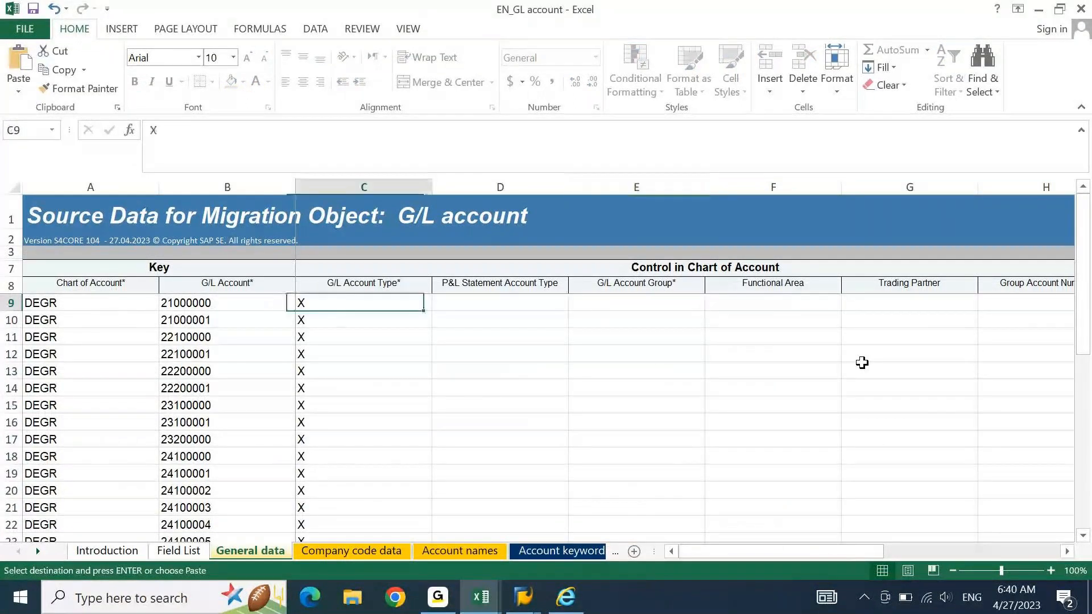
key("ctrl+v")
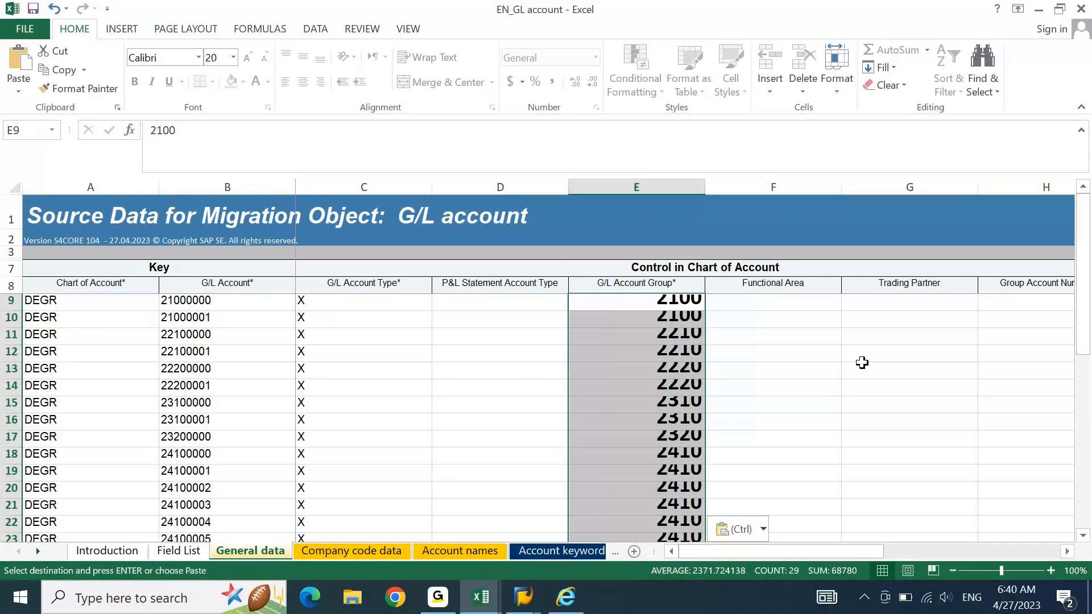
Step: Apply the cell formatting of B10 in the G/L Account column to the G/L Account Group values from E9 down
left_click(221, 323)
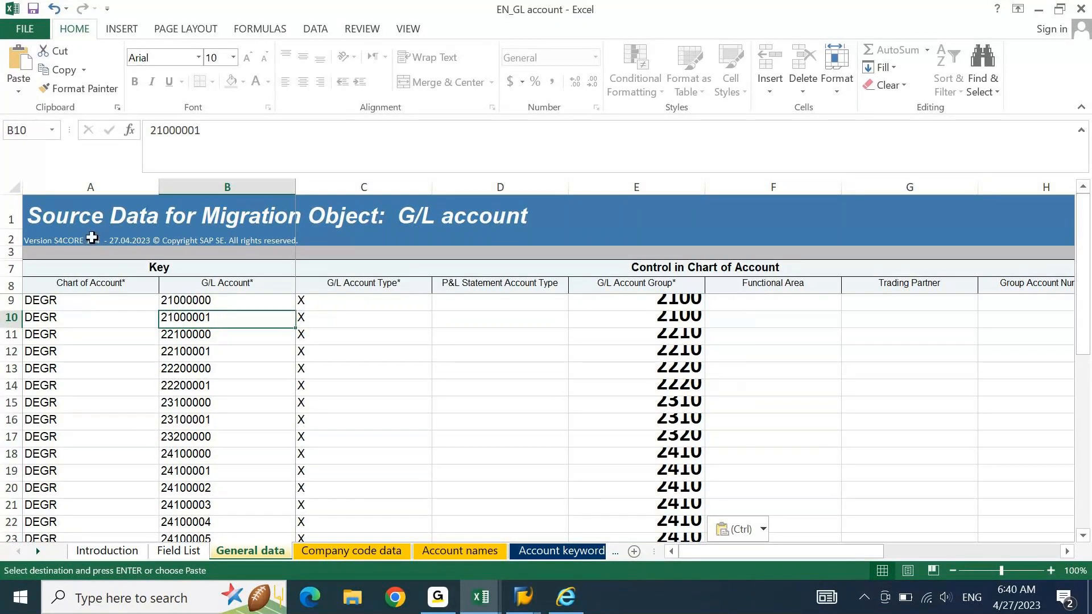
left_click(72, 90)
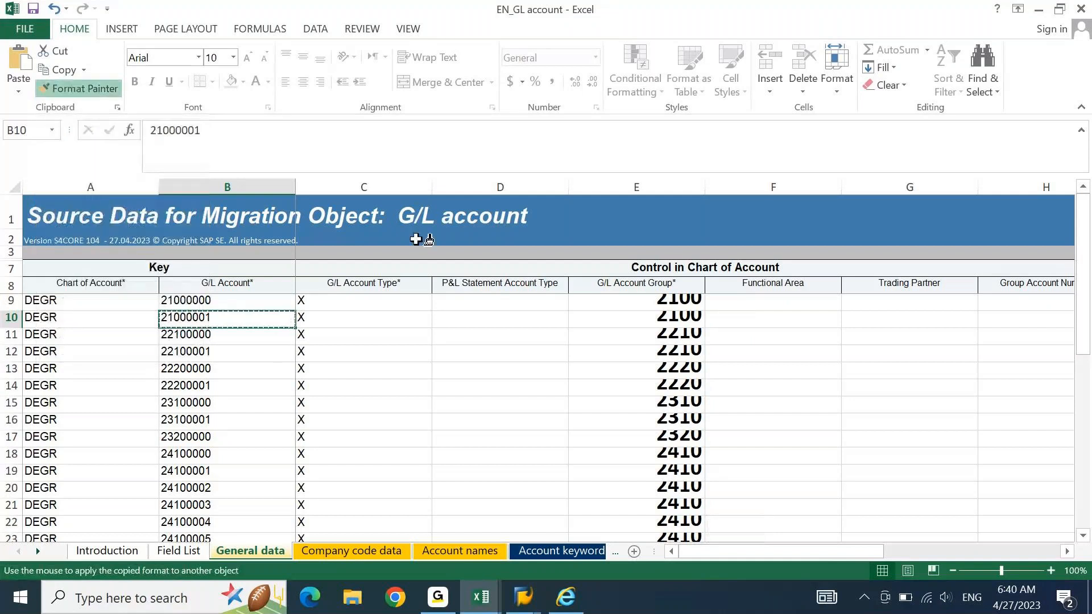
mouse_move(656, 299)
left_mouse_down()
mouse_move(673, 579)
mouse_move(690, 480)
mouse_move(691, 493)
mouse_move(678, 492)
left_mouse_up()
key("Down")
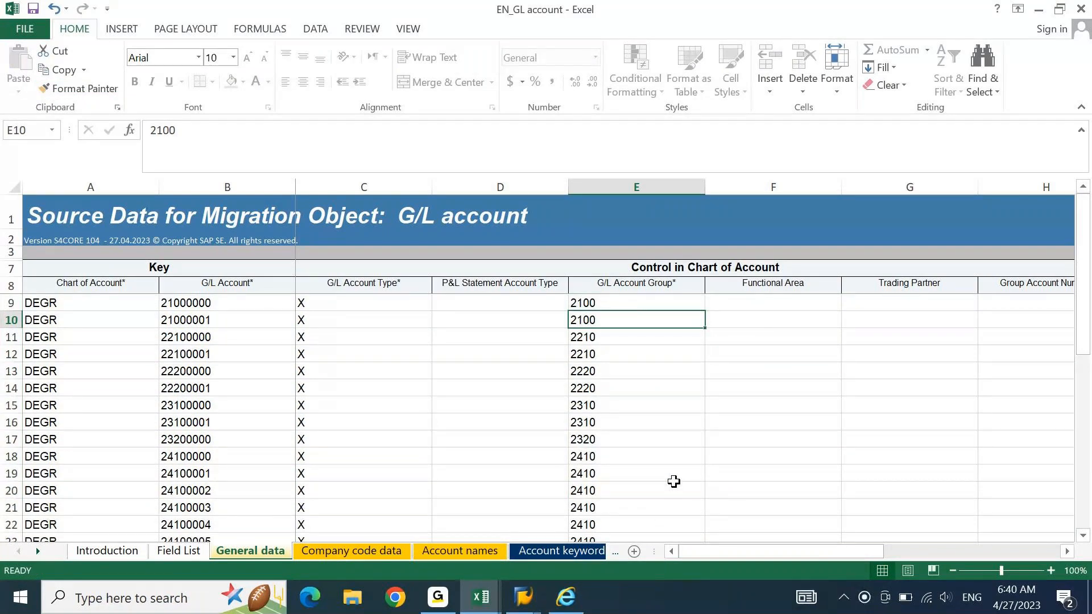
Step: Read the field description stored in the G/L Account Group header cell E8
key("Up")
key("Up")
key("Right")
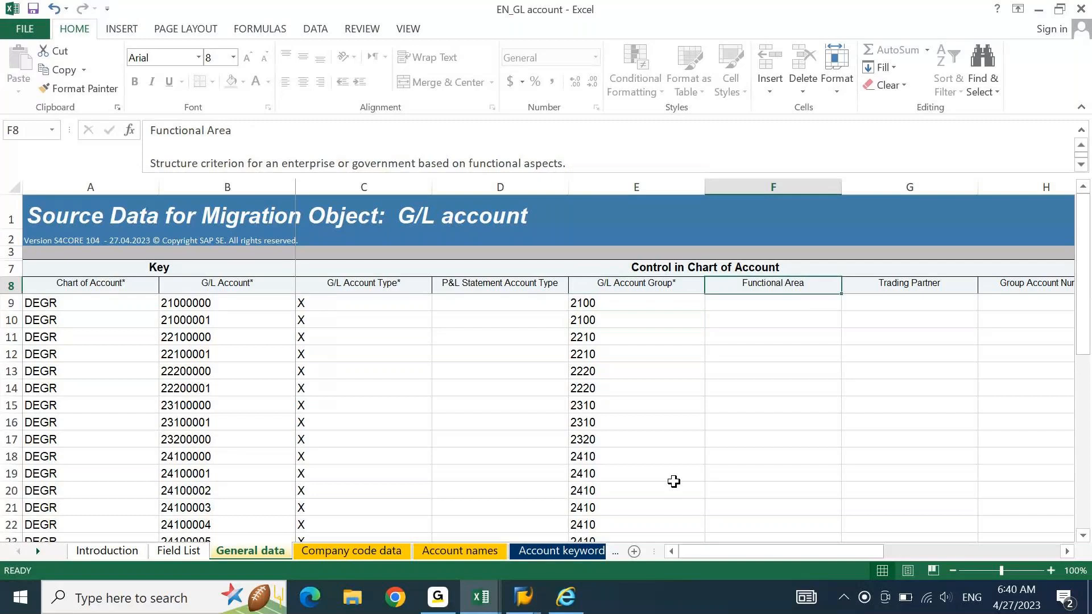
key("Left")
key("Left")
key("Right")
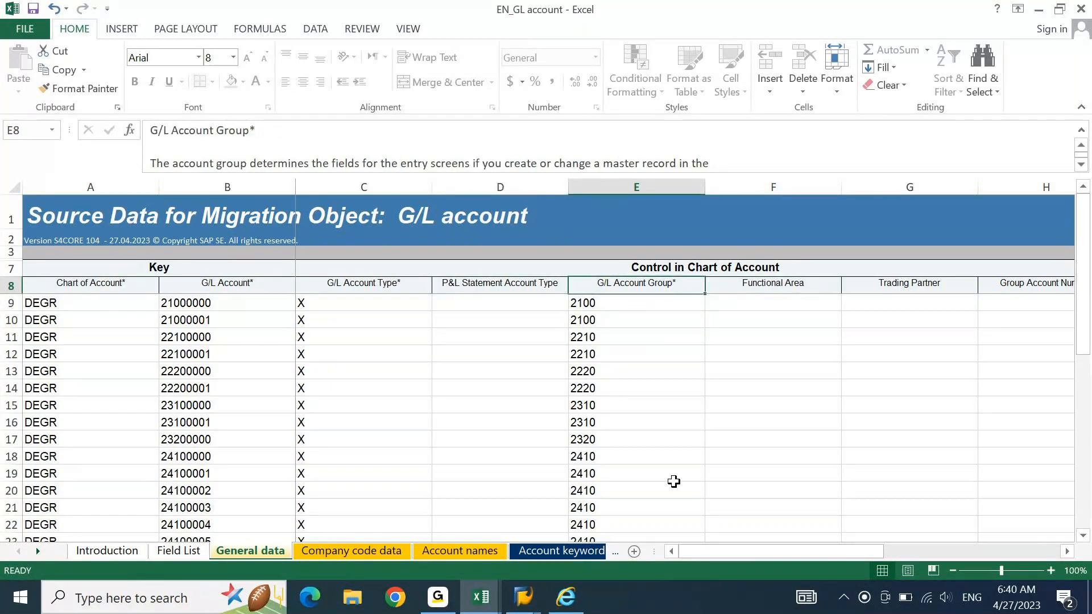
left_click(250, 130)
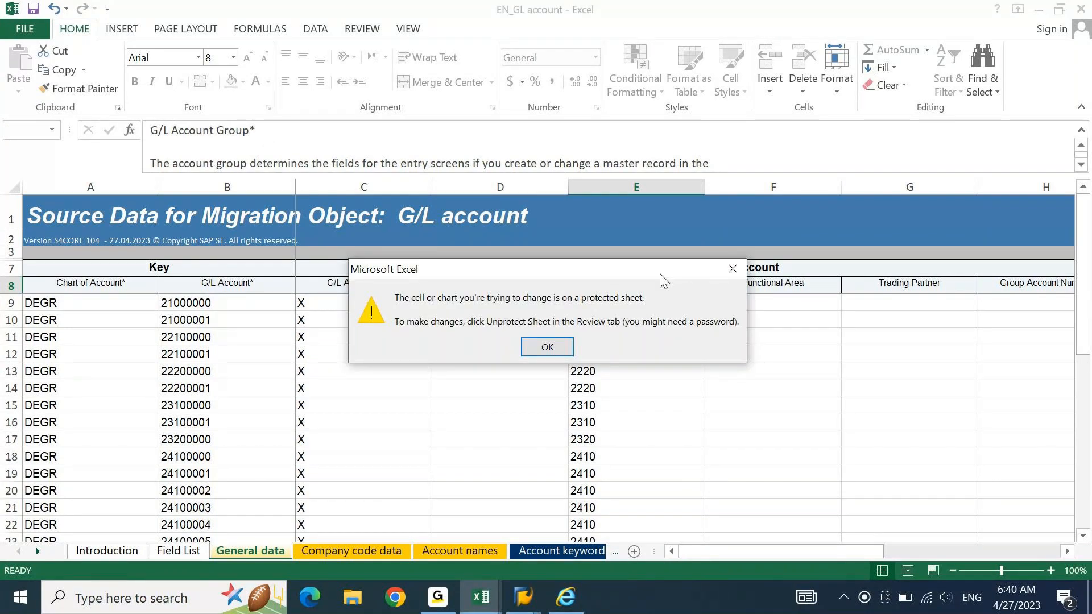
key("Return")
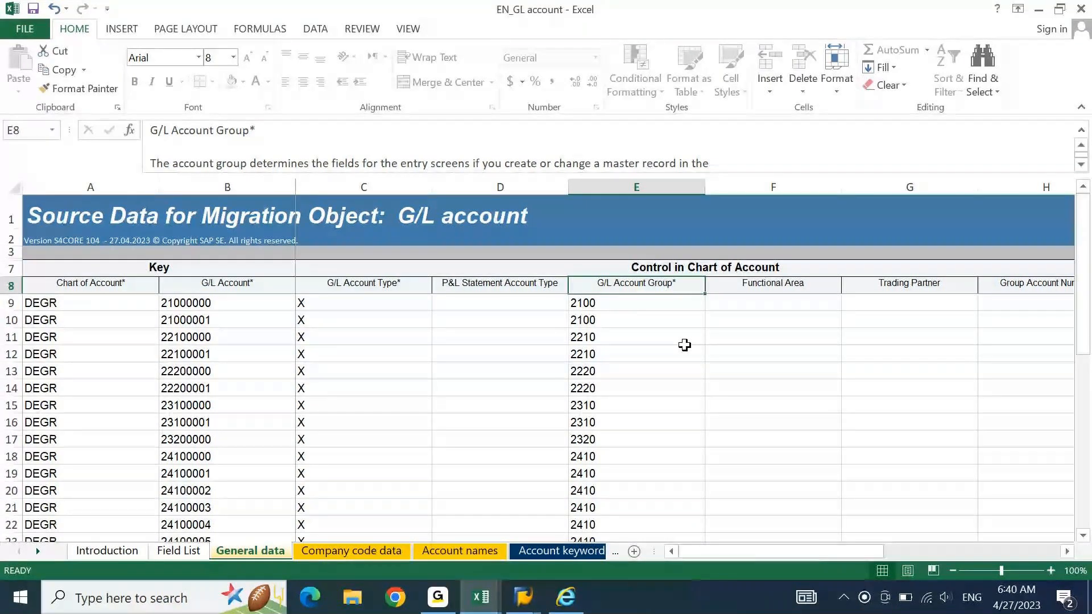
Step: Examine the descriptions of the other General data header fields, from Functional Area through Valid to Date and back to P&L Statement Account Type
key("Right")
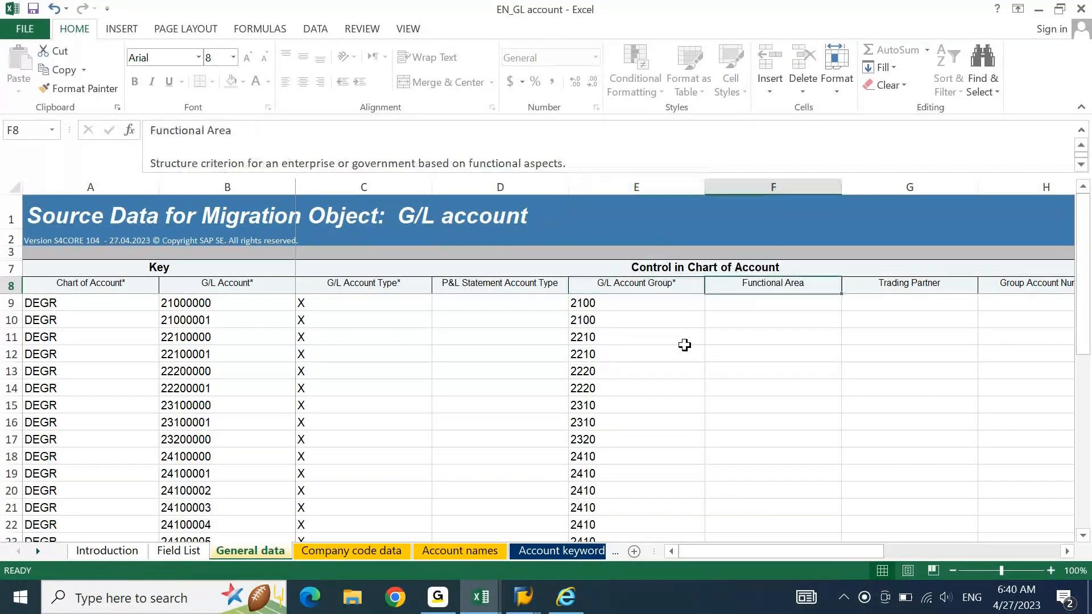
key("Right")
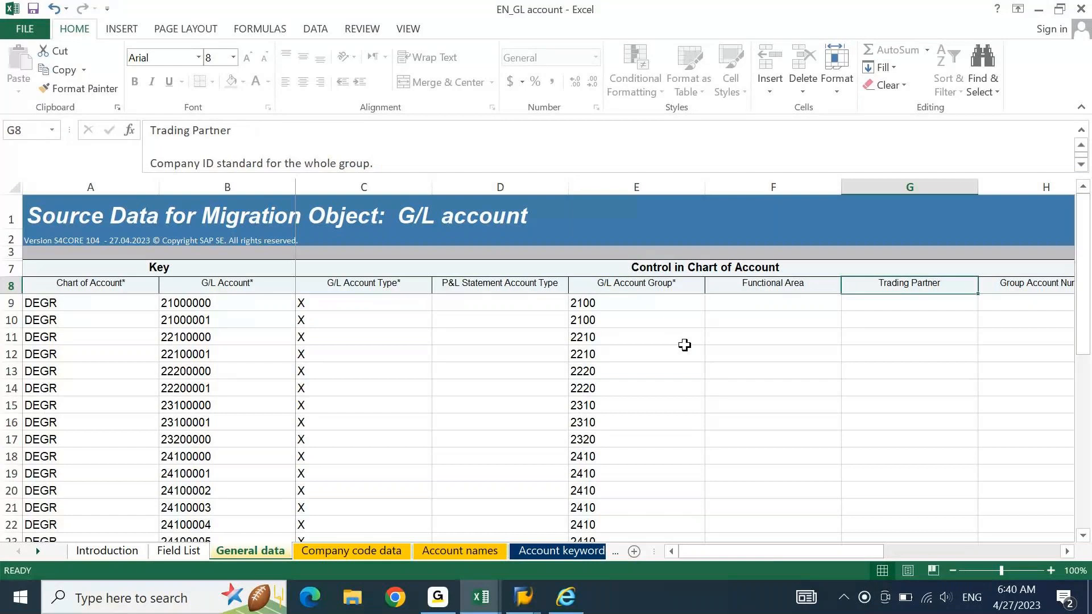
key("Right")
key("Right")
key("Right")
key("Left")
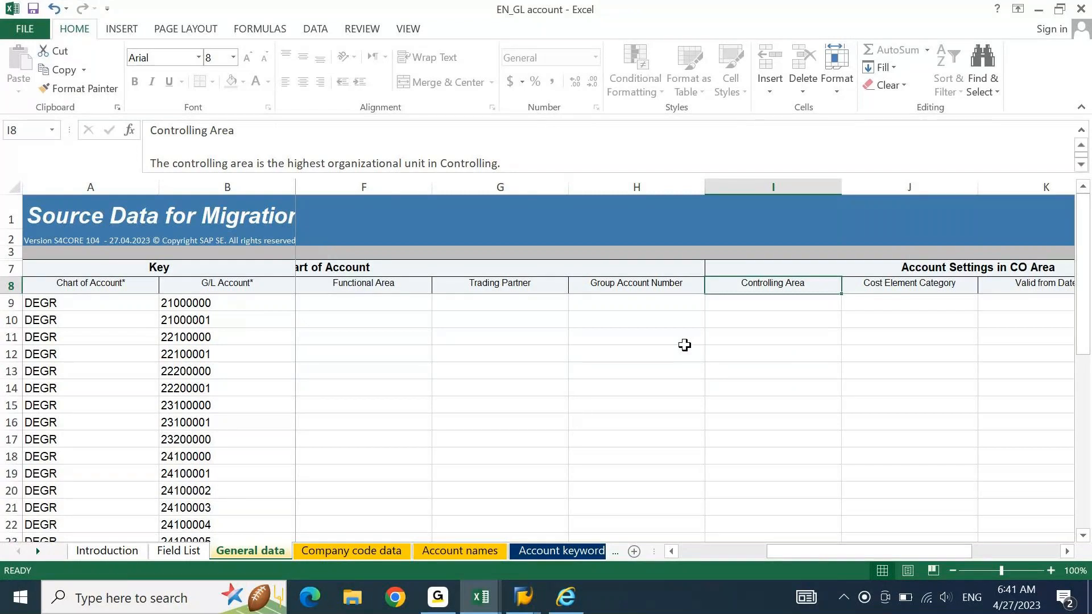
key("Right")
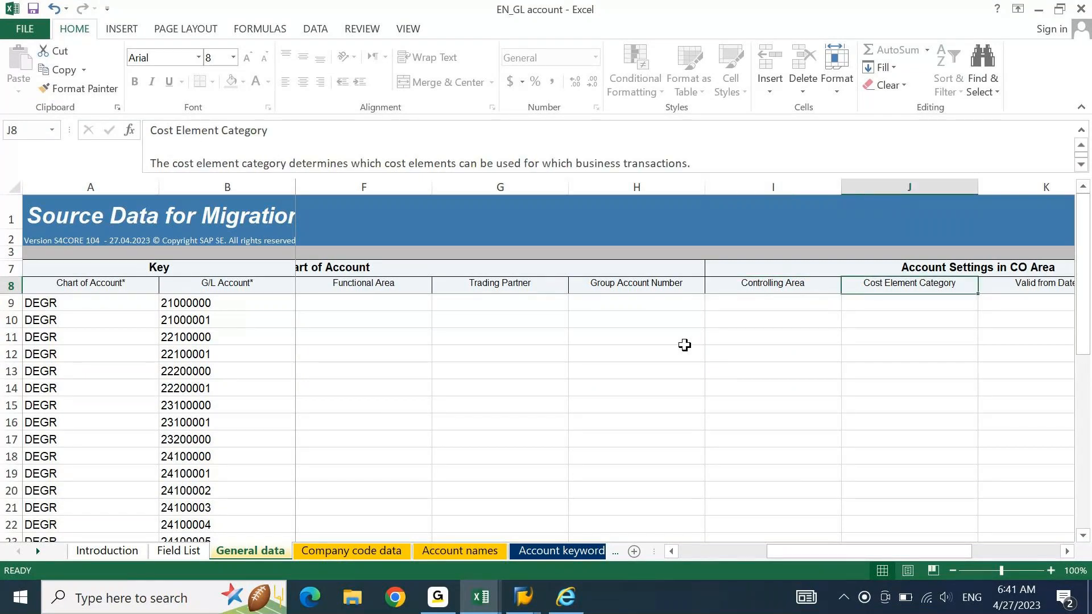
key("Right")
key("Right")
key("Right")
key("Left")
key("Left")
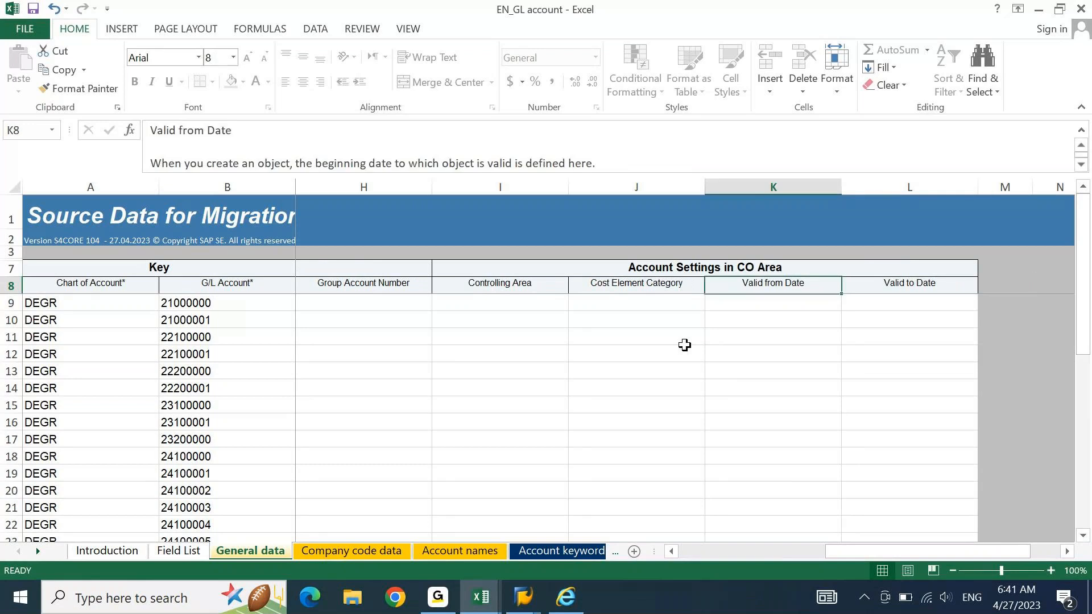
key("Right")
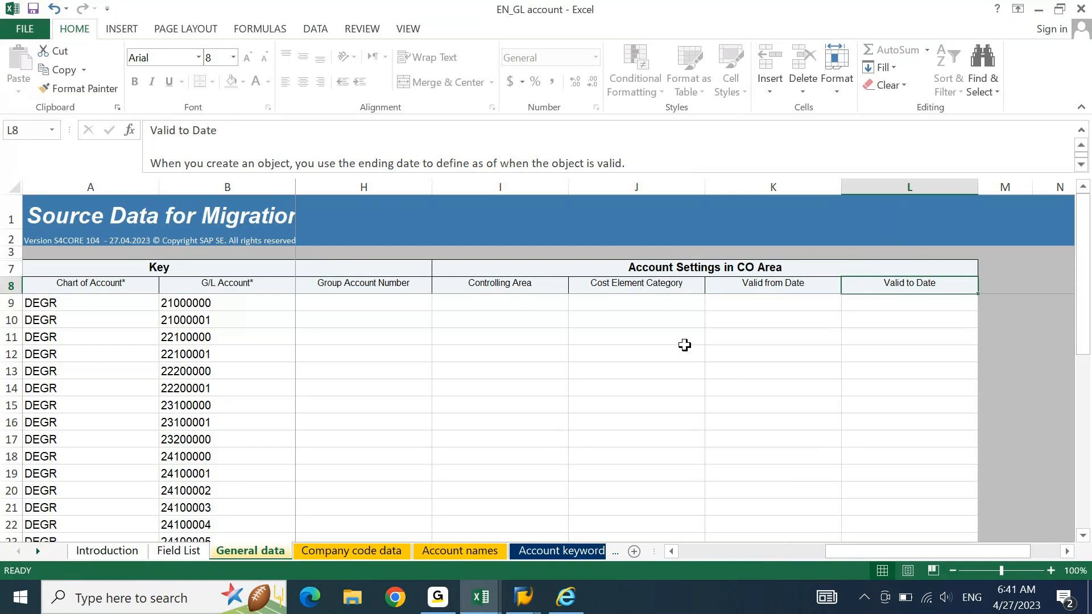
key("Left")
key("Left")
key("Left")
key("Left")
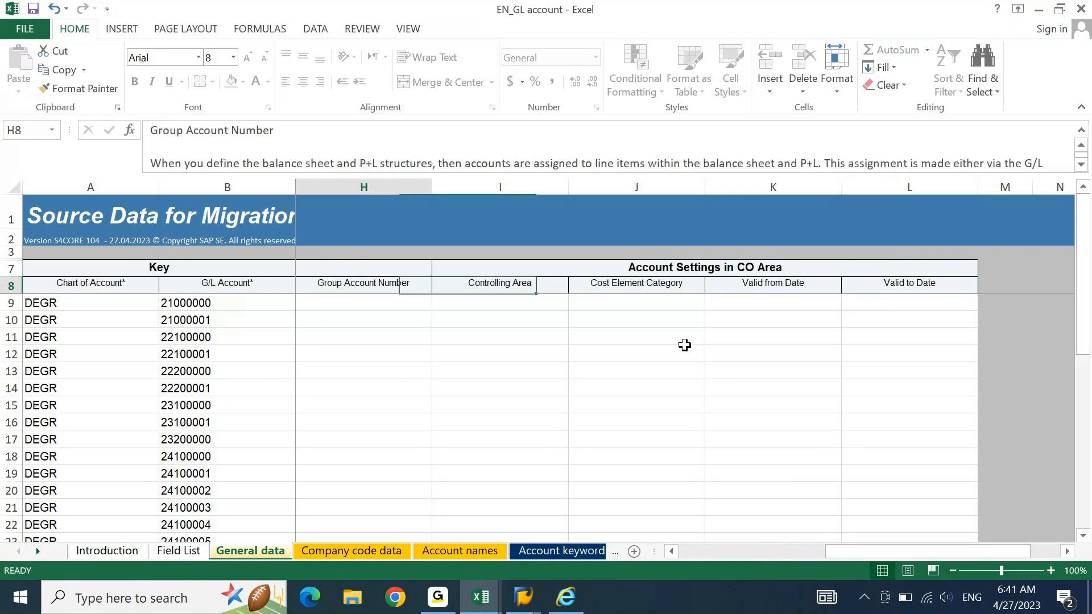
key("Left")
key("Left")
key("Left")
key("Left")
key("Left")
key("Left")
key("Left")
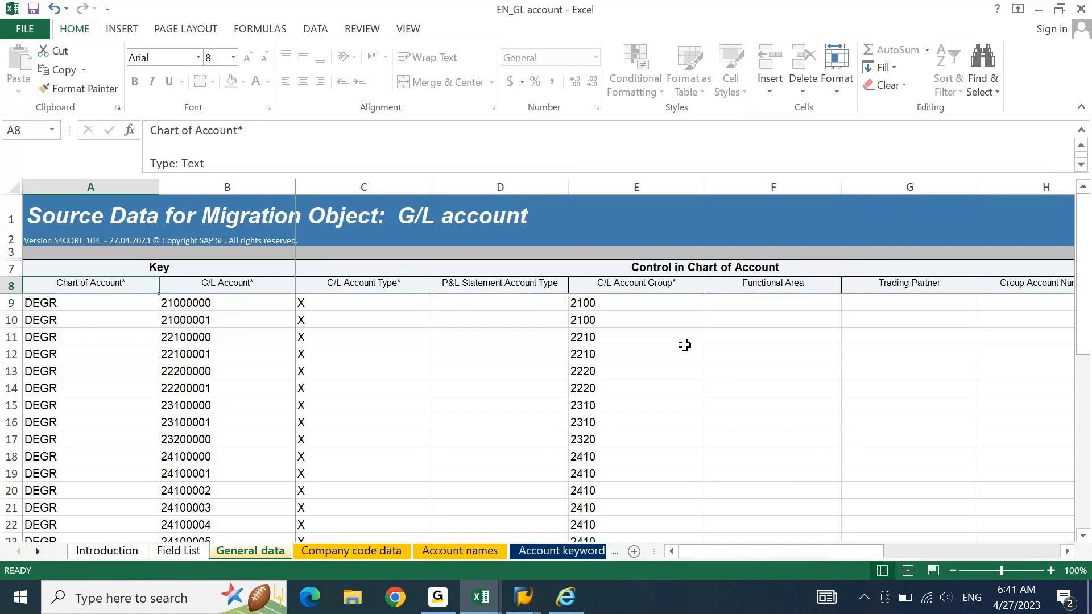
key("Right")
key("Right")
key("Right")
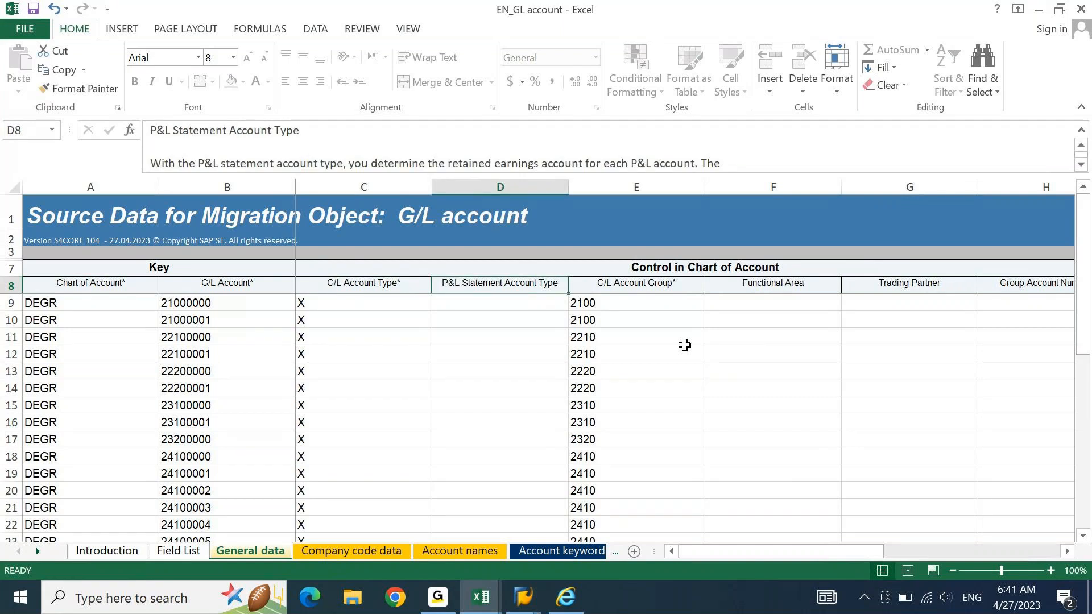
Step: Clear the sample DEIN entries in A9:B10 of the Company code data sheet
left_click(392, 553)
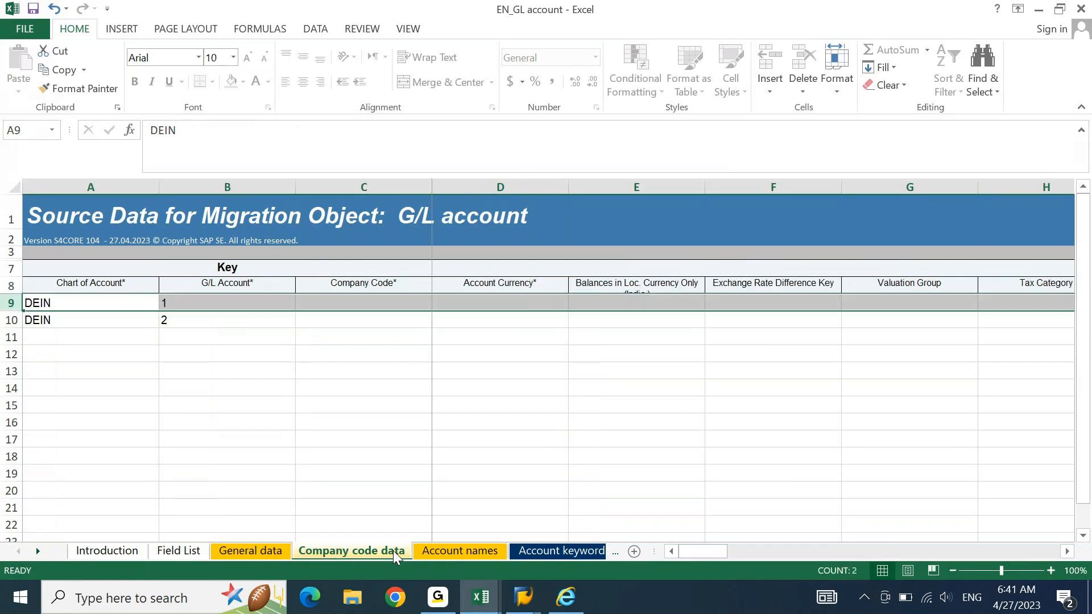
key("Left")
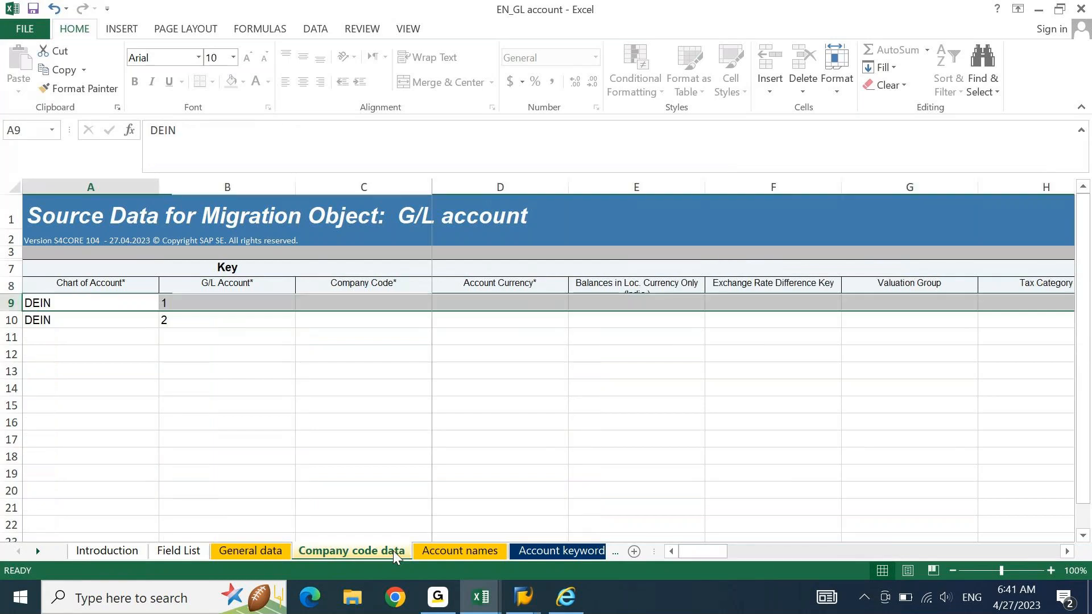
key("shift+Right")
key("shift+Down")
key("Delete")
key("Left")
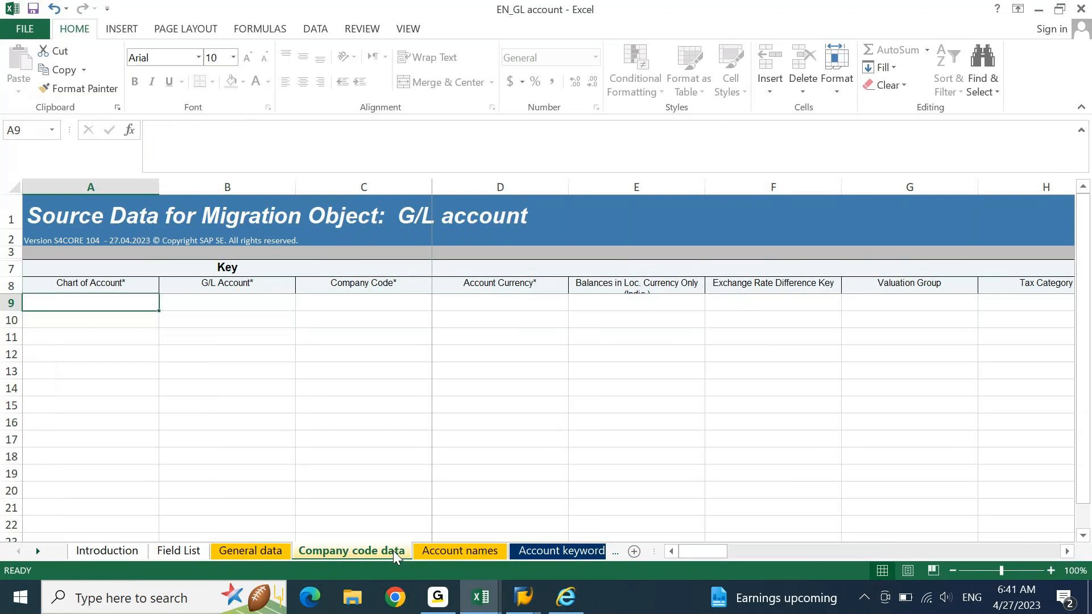
Step: Compare the key columns of Company code data with the Chart of Account and G/L Account columns of the General data sheet
key("Up")
key("Right")
key("Right")
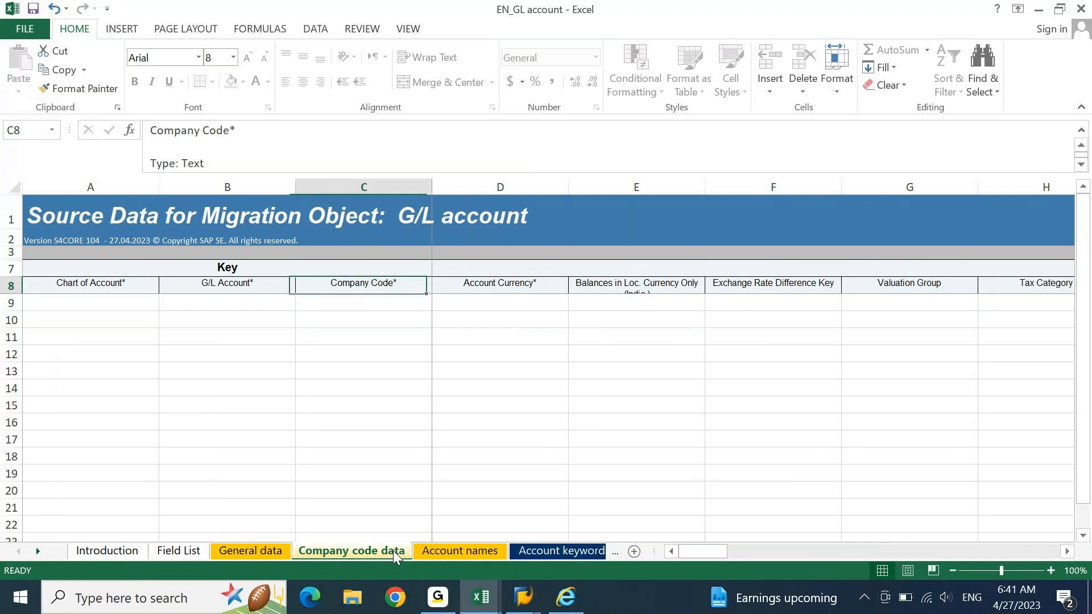
key("shift+Left")
key("shift+Left")
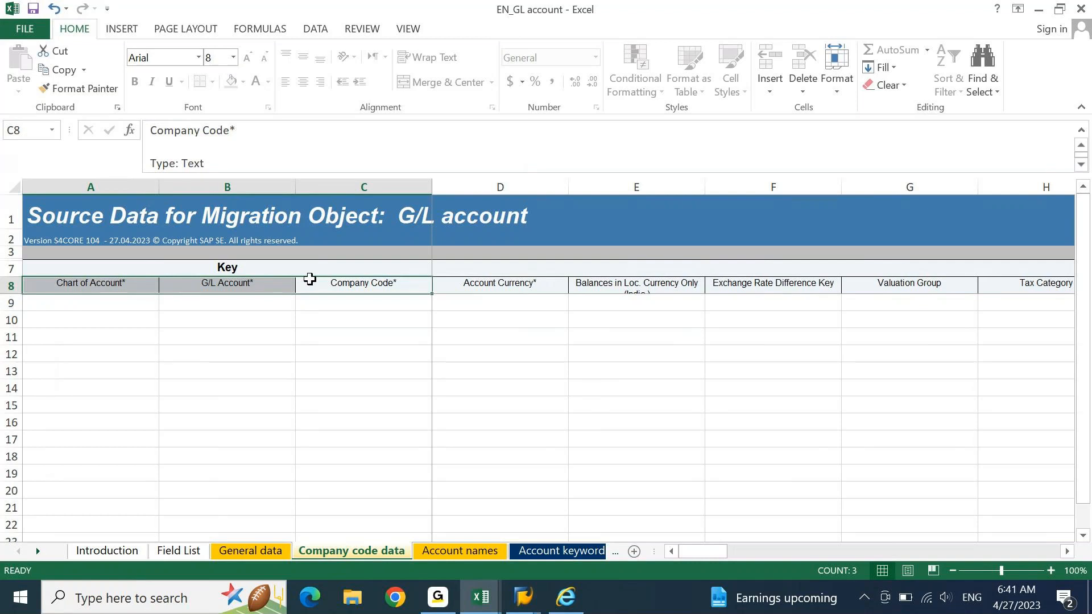
left_click(129, 283)
left_click_drag(129, 283, 263, 288)
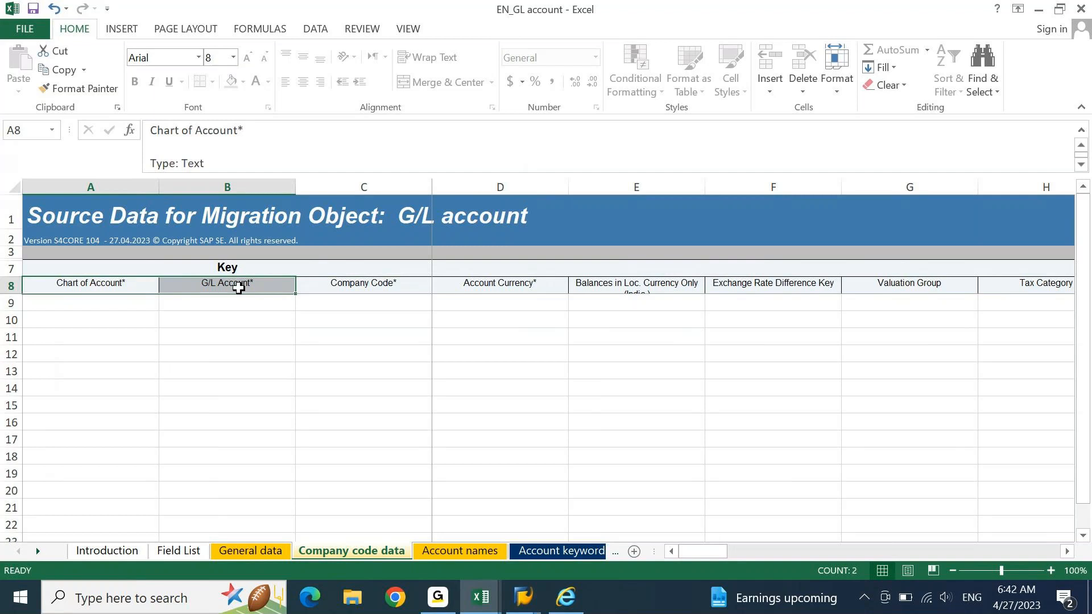
left_click(252, 549)
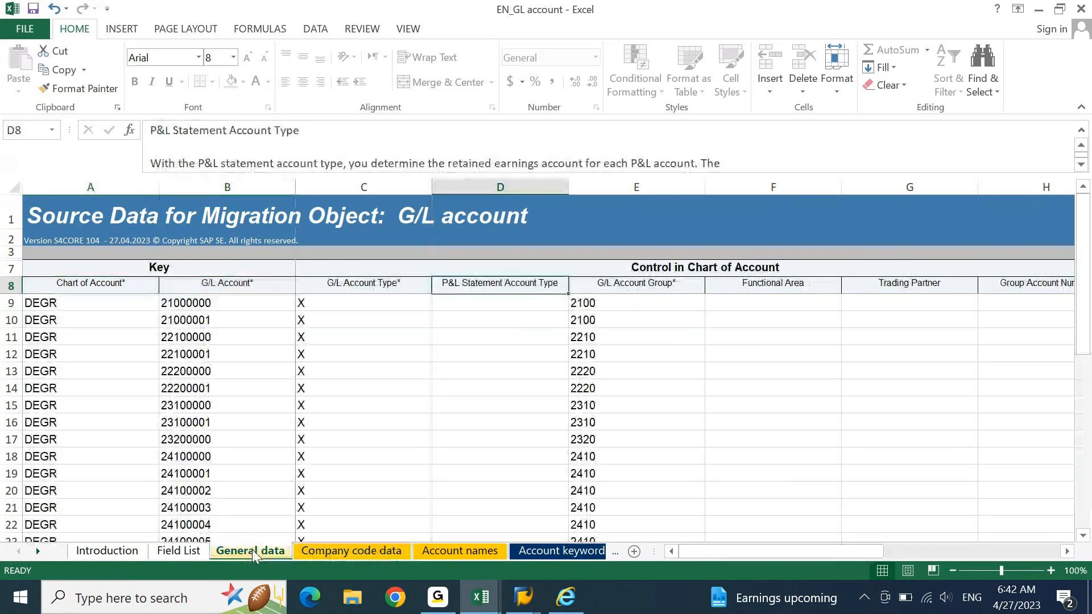
left_click(91, 290)
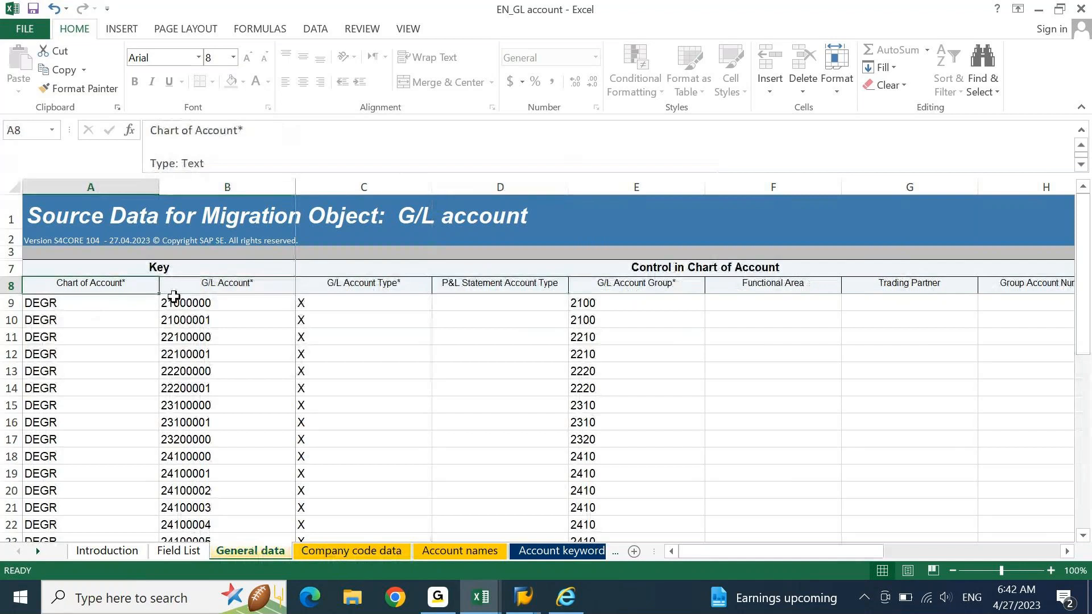
left_click(182, 291)
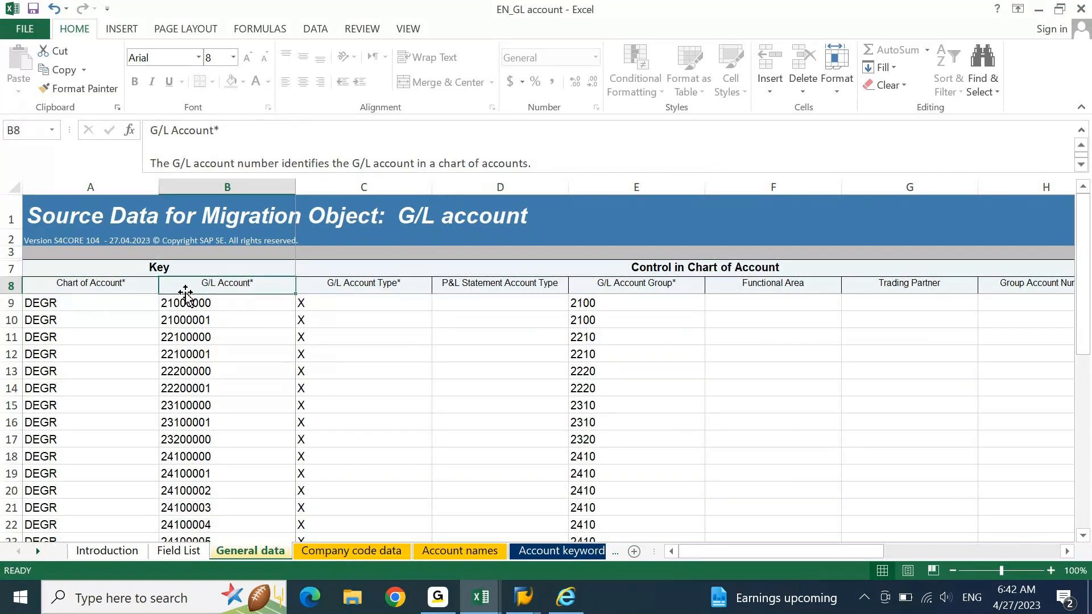
key("Down")
key("Down")
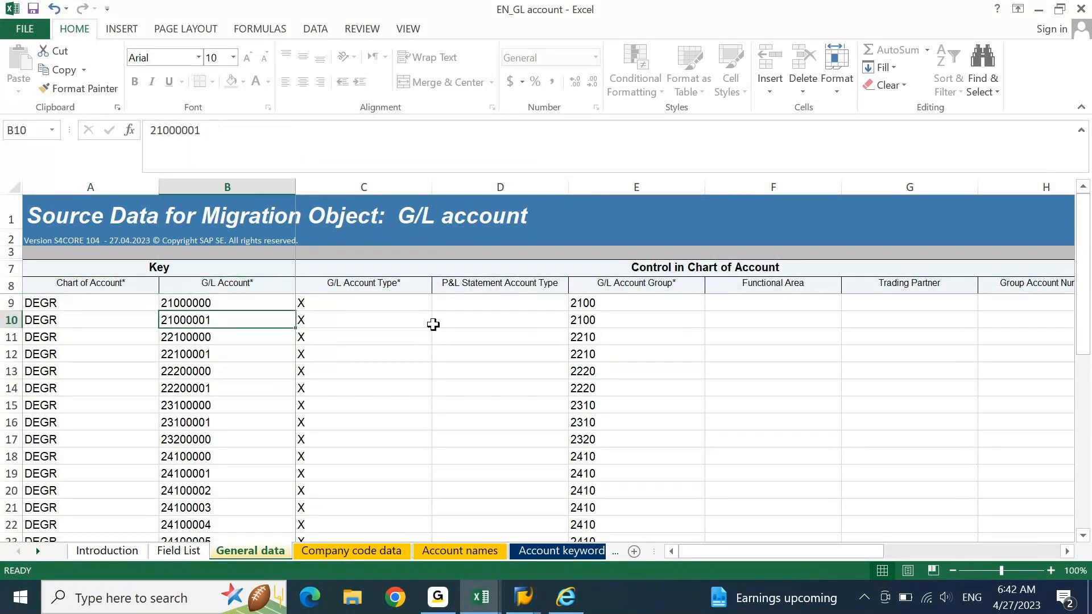
key("Right")
key("Right")
key("Right")
key("Right")
key("Right")
key("Right")
key("Right")
key("Right")
key("Right")
key("Right")
key("Right")
key("Right")
key("Right")
key("Right")
key("Right")
key("Right")
key("Right")
key("Right")
key("Right")
key("Right")
key("Right")
key("Right")
key("Right")
key("Right")
key("Right")
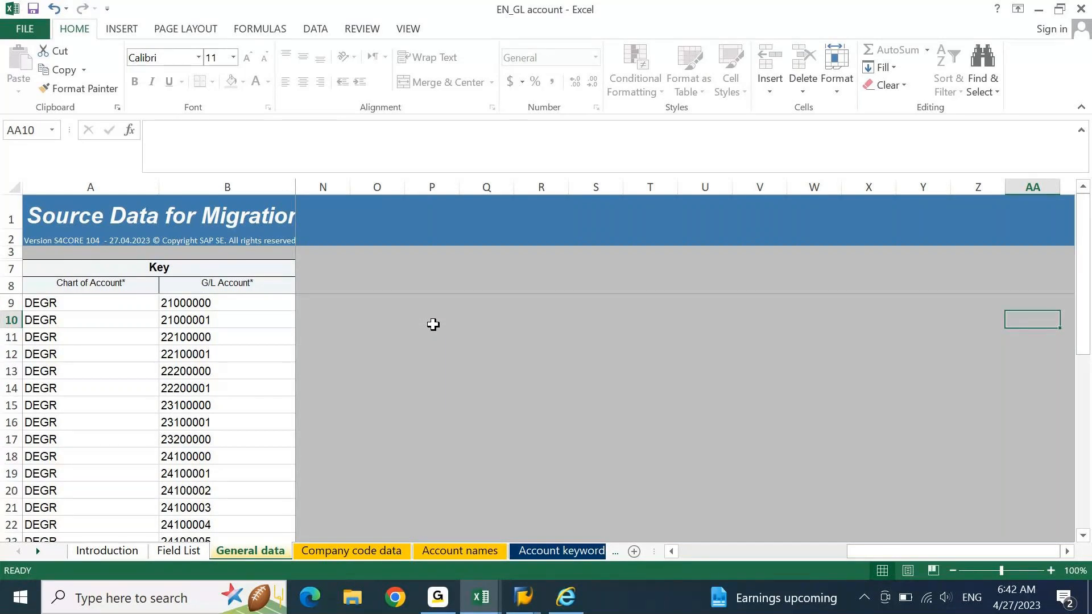
key("ctrl+Left")
key("ctrl+Left")
key("ctrl+Left")
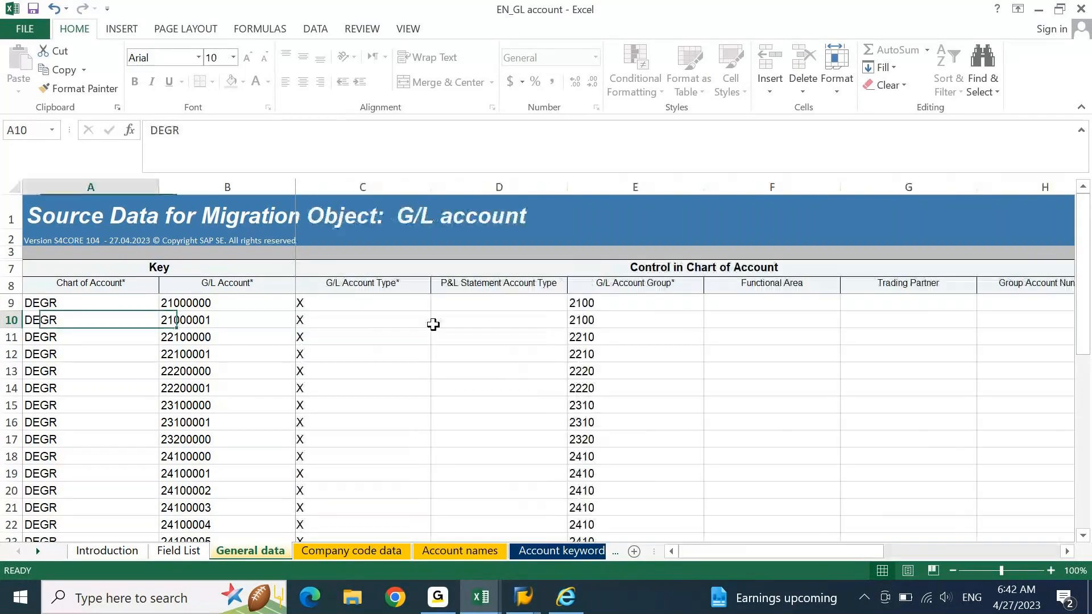
key("Up")
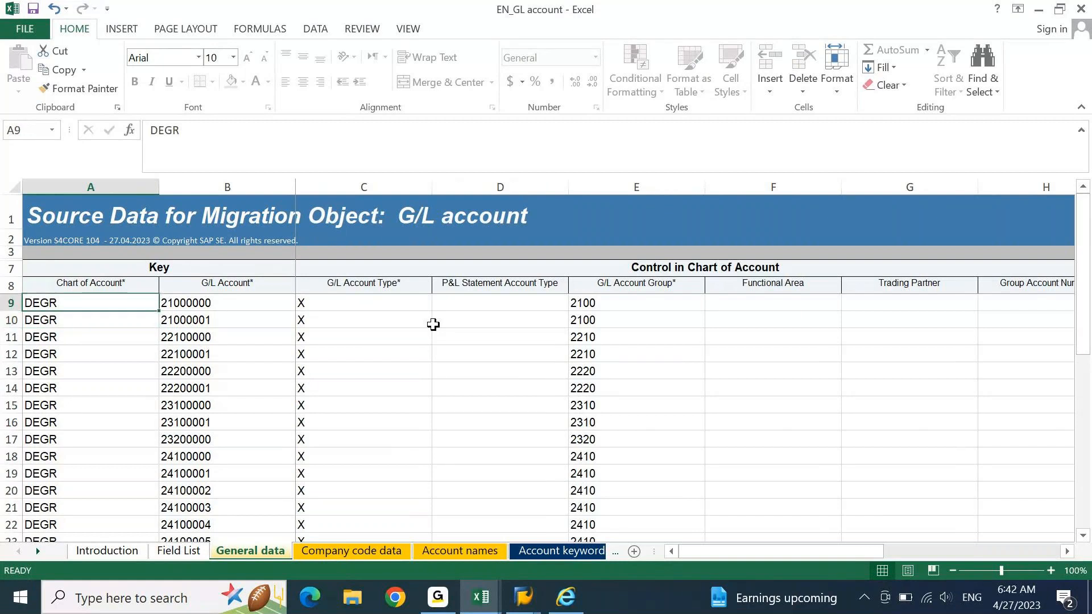
key("shift+Right")
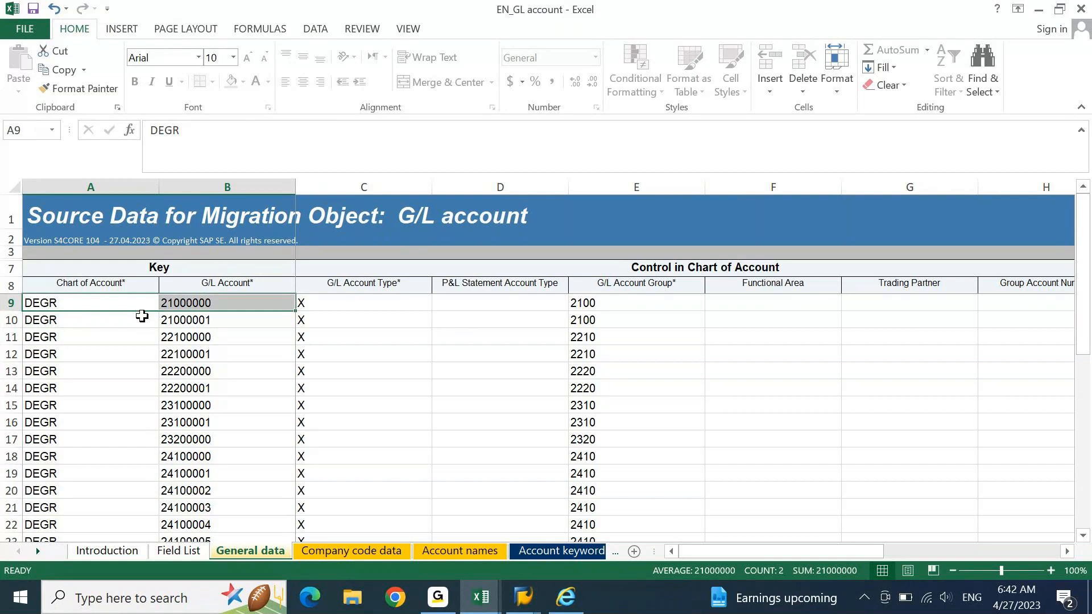
left_click(93, 315)
key("ctrl+Down")
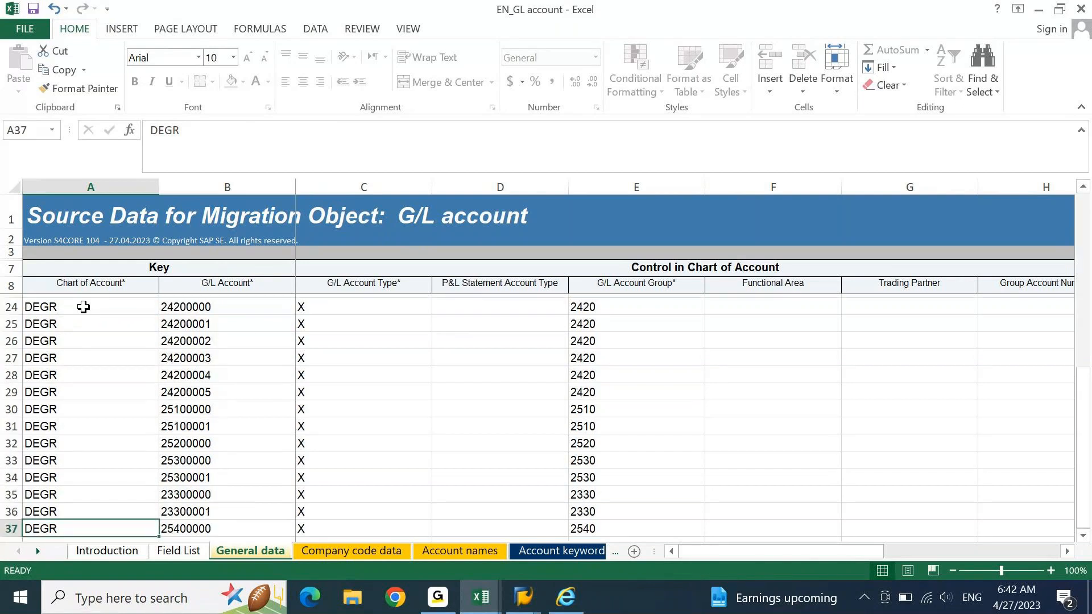
key("ctrl+Up")
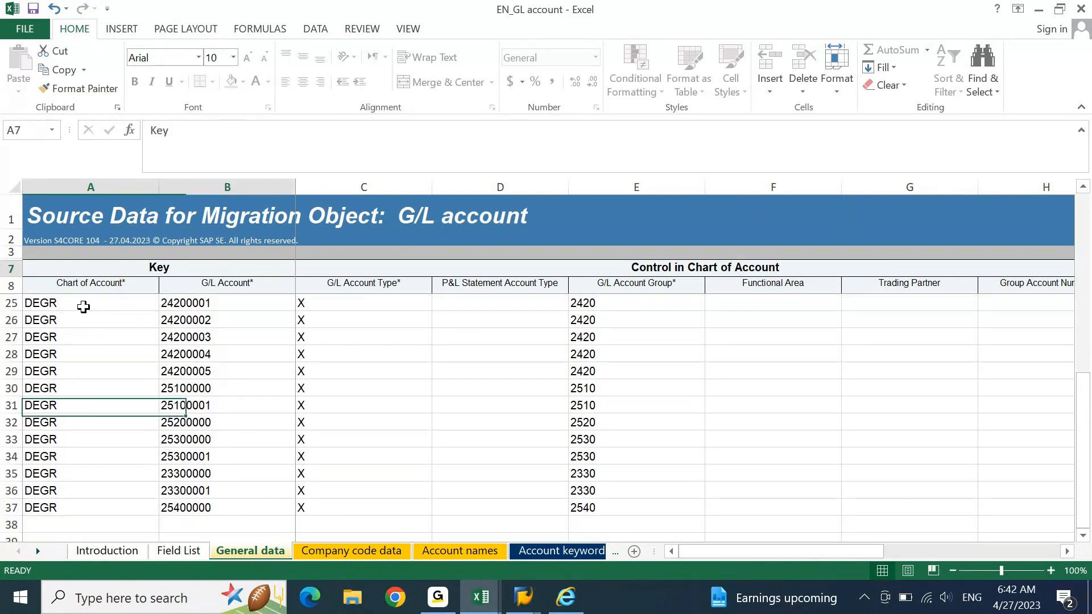
key("Down")
key("Down")
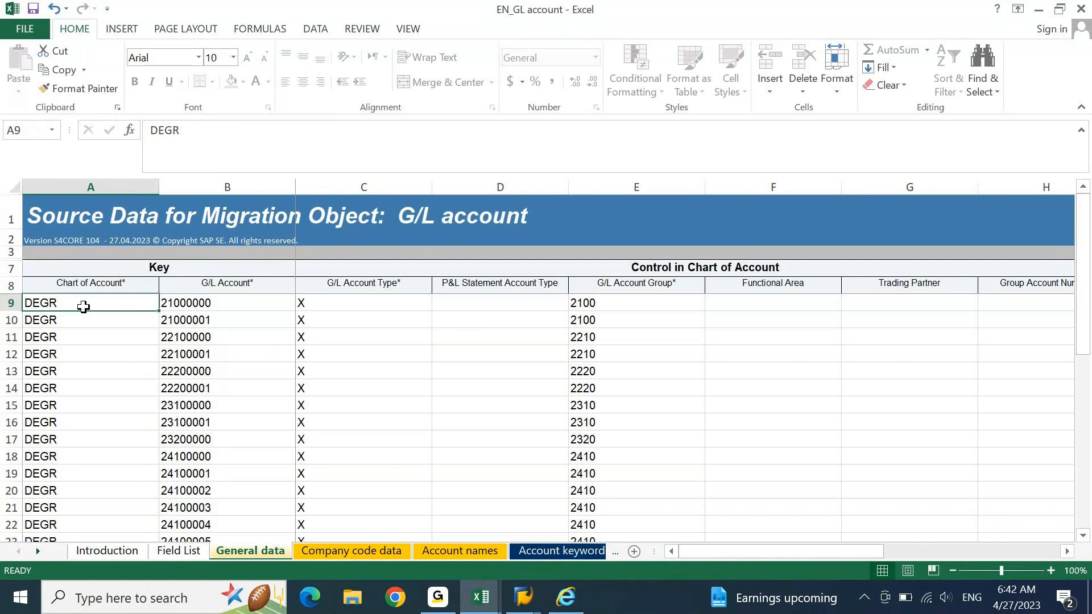
key("shift+Right")
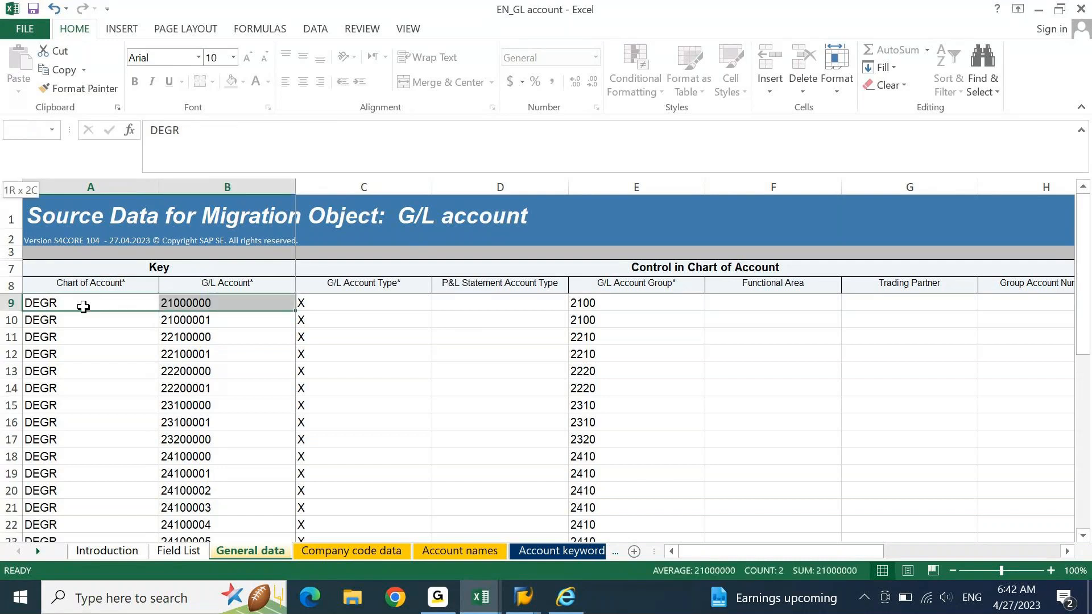
key("shift+Down")
key("shift+Down")
key("shift+Down")
key("shift+Down")
key("shift+Down")
key("shift+Down")
key("shift+Down")
key("shift+Down")
key("shift+Down")
key("shift+Down")
key("shift+Down")
key("shift+Down")
key("shift+Down")
key("shift+Down")
key("shift+Down")
key("shift+Down")
key("shift+Down")
key("shift+Down")
key("shift+Down")
key("shift+Down")
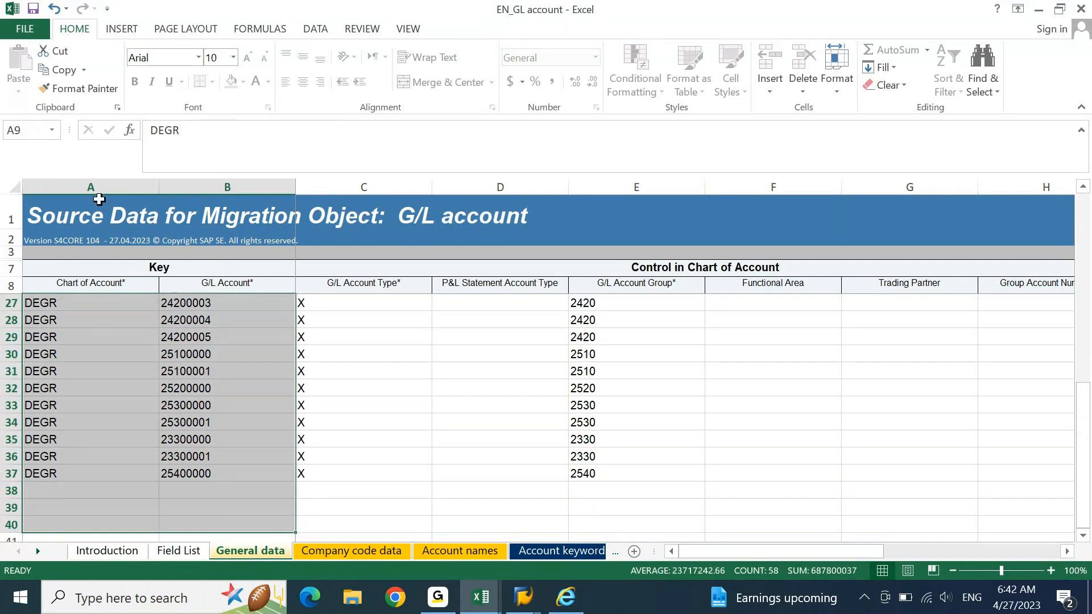
left_click_drag(99, 185, 176, 178)
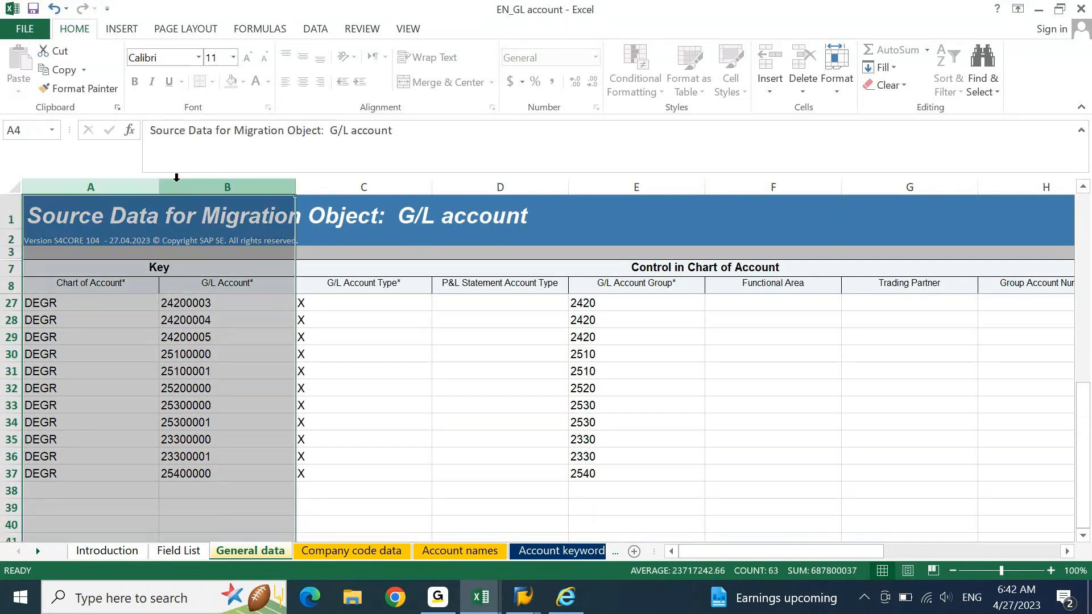
key("ctrl+c")
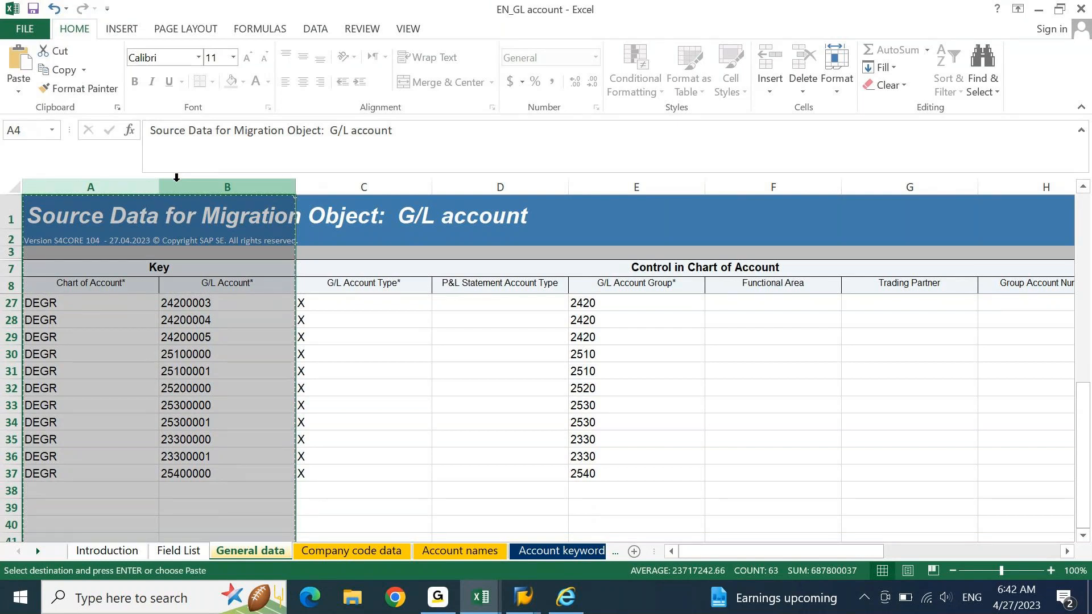
key("Escape")
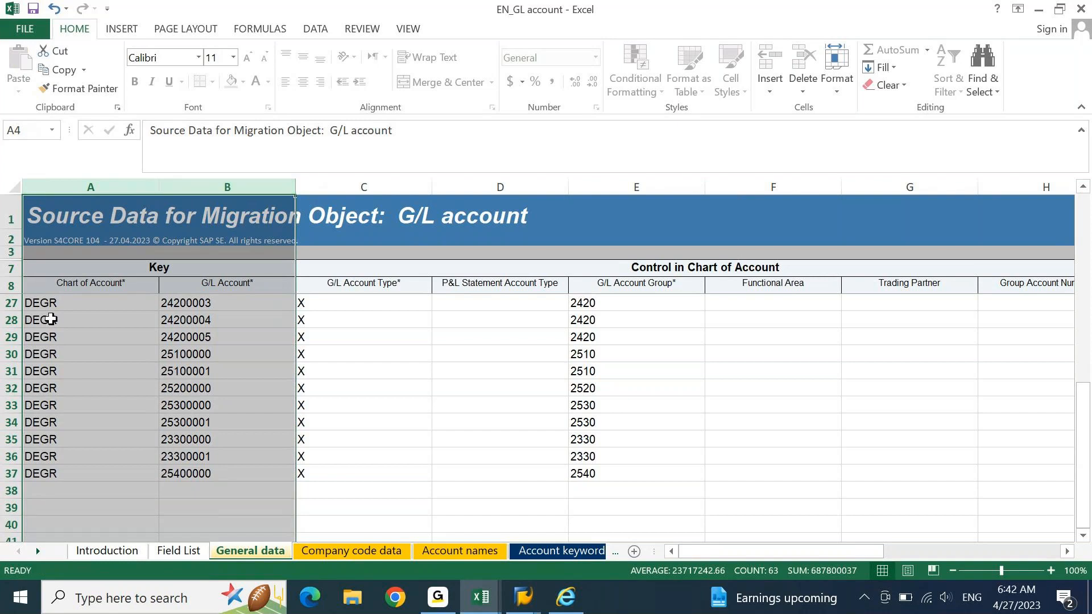
Step: Copy the Chart of Account and G/L Account entries in A9:B37 of the General data sheet
left_click(51, 304)
key("Up")
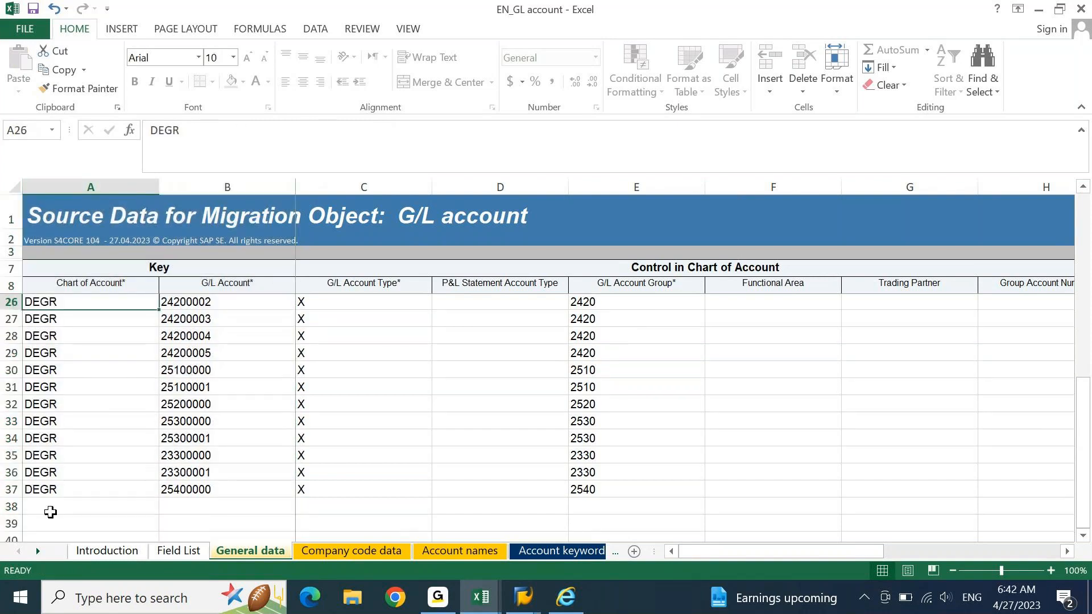
key("ctrl+Up")
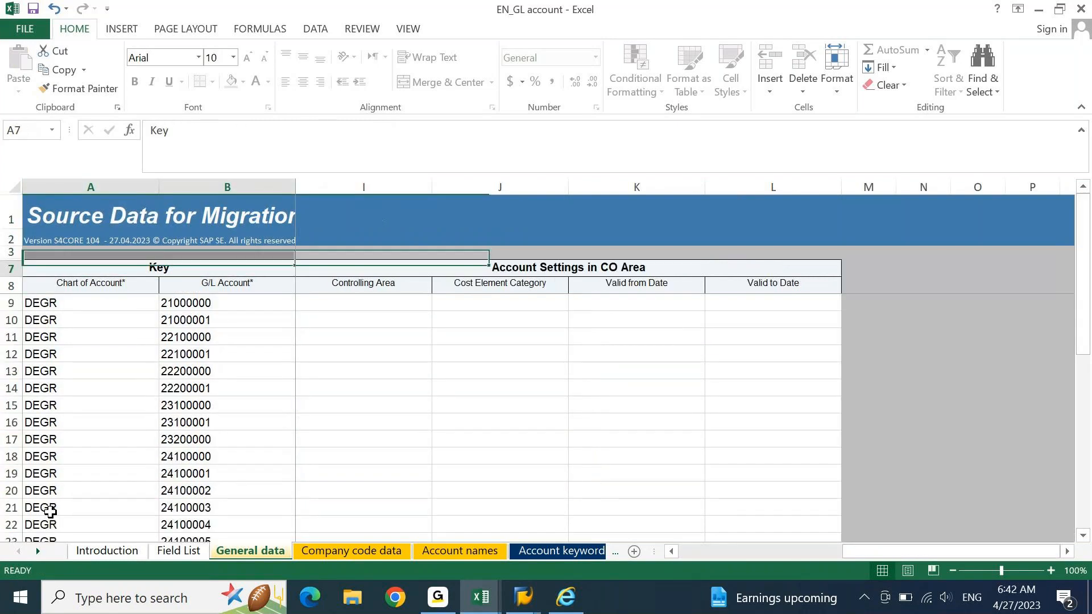
key("Down")
key("Down")
key("shift+Right")
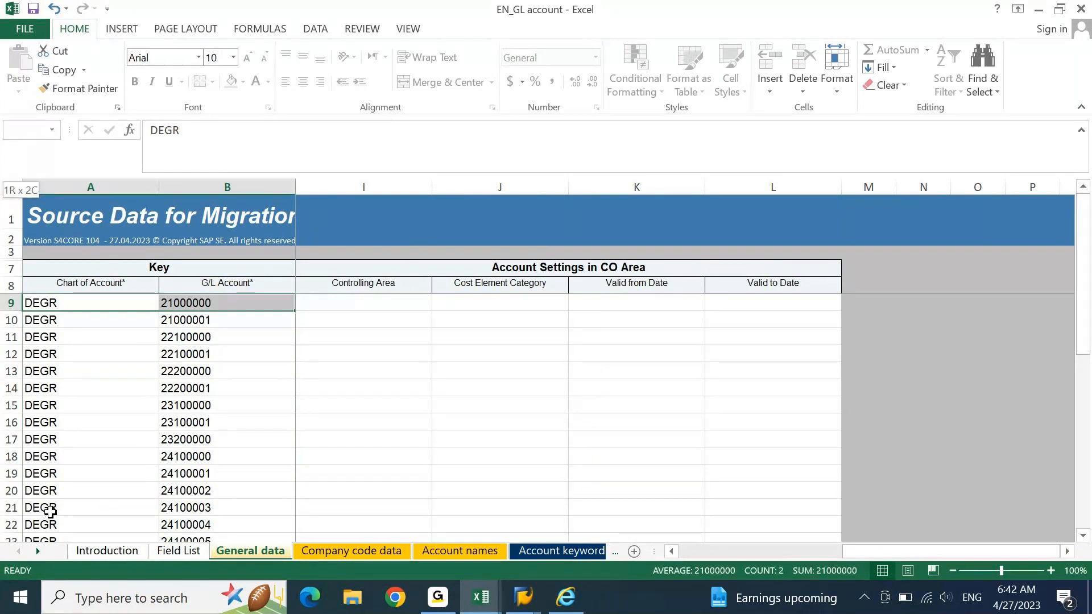
key("ctrl+shift+Down")
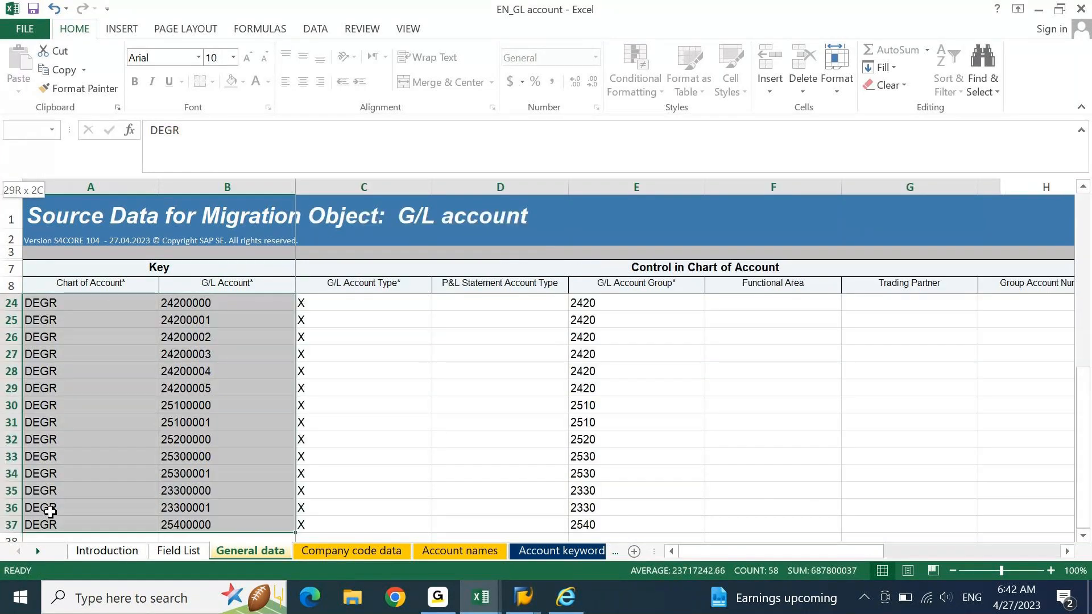
key("ctrl+c")
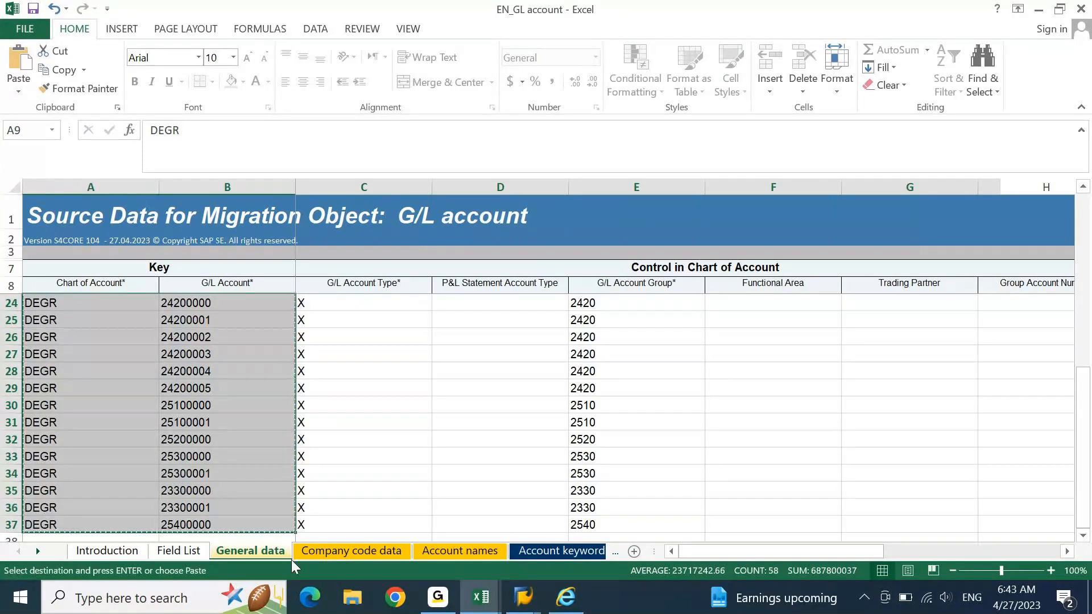
Step: Paste the copied account keys into the Company code data sheet starting at cell A9
left_click(317, 554)
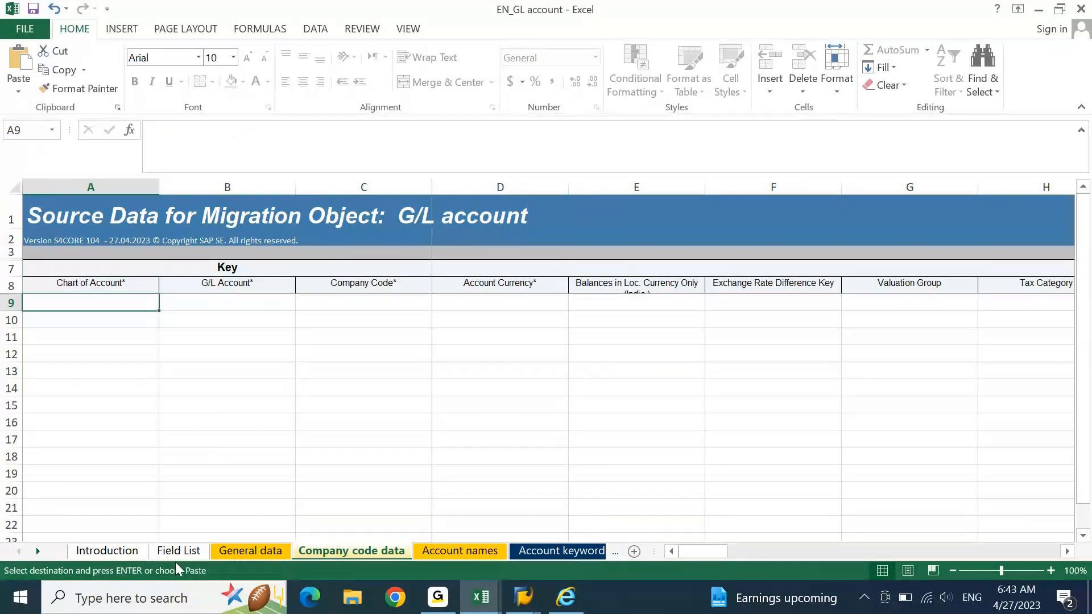
left_click(228, 550)
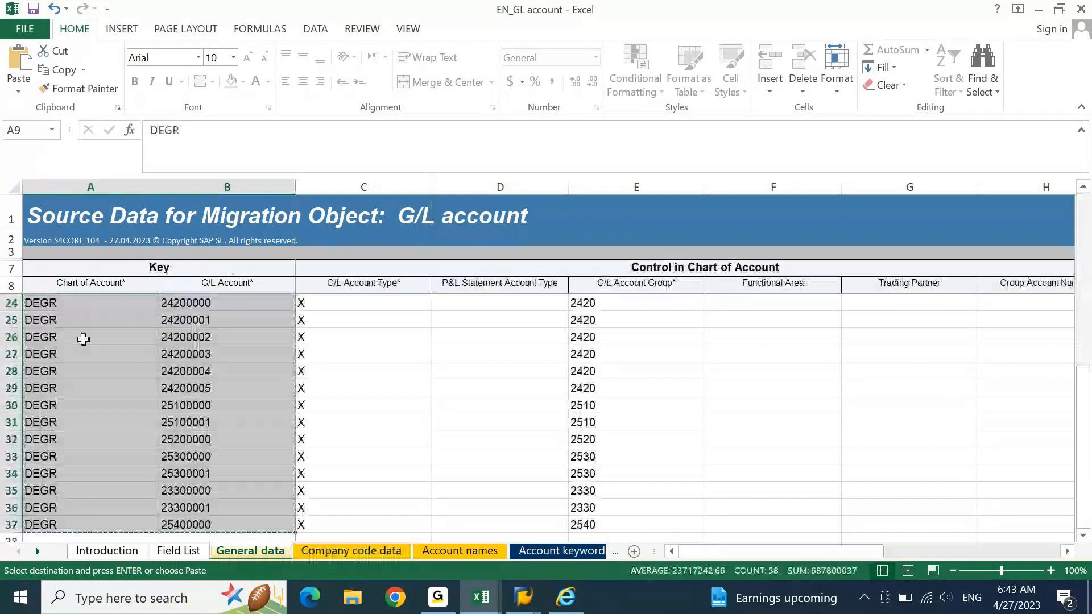
key("ctrl+Up")
left_click(38, 301)
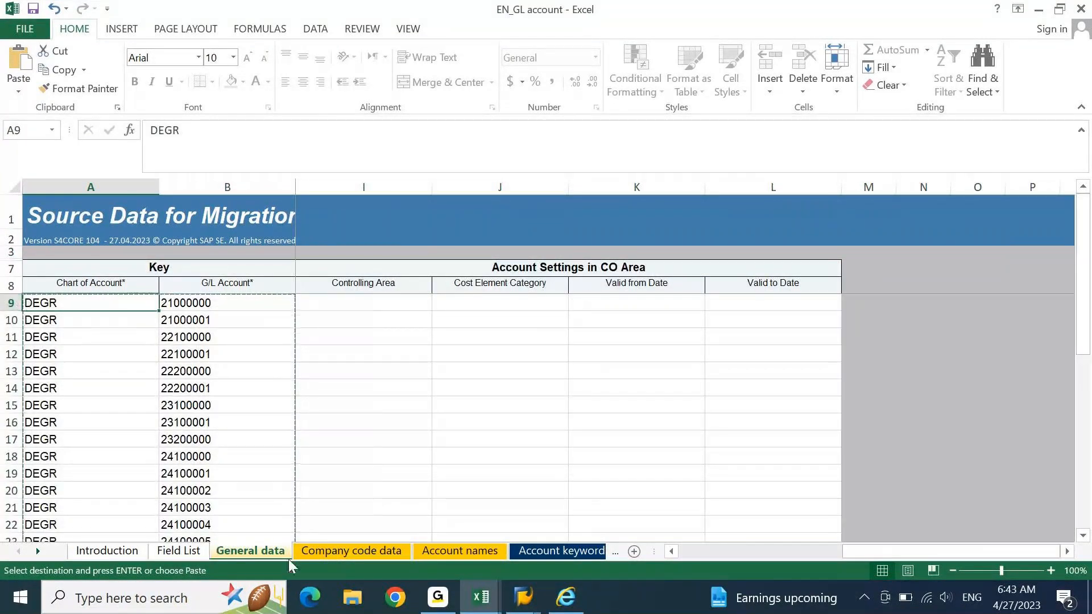
left_click(338, 550)
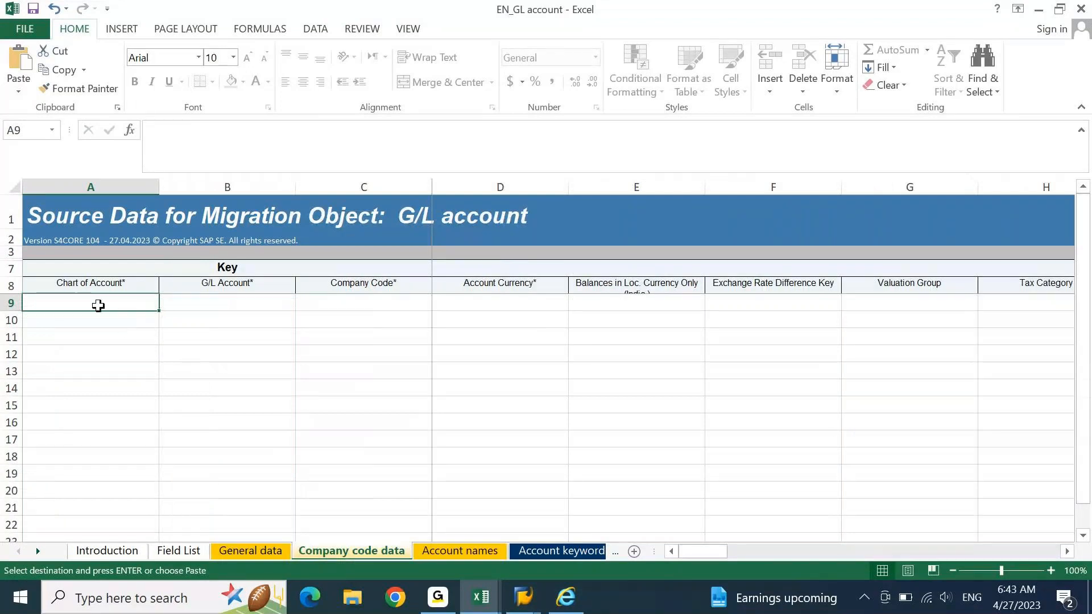
key("ctrl+v")
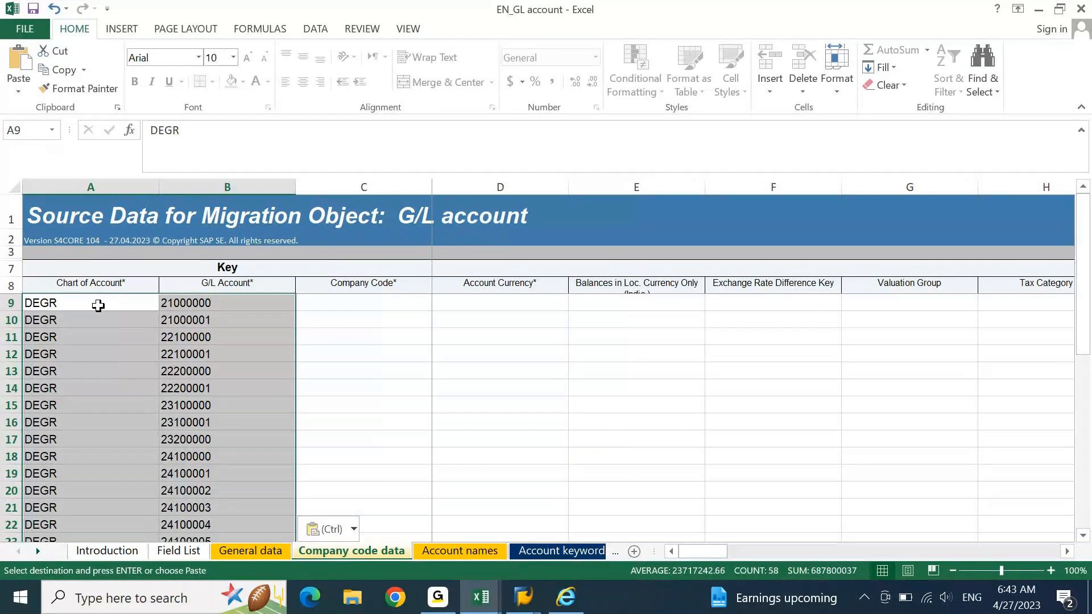
Step: Compare the Chart of Account and G/L Account keys in row 19 between the General data and Company code data sheets
left_click(82, 478)
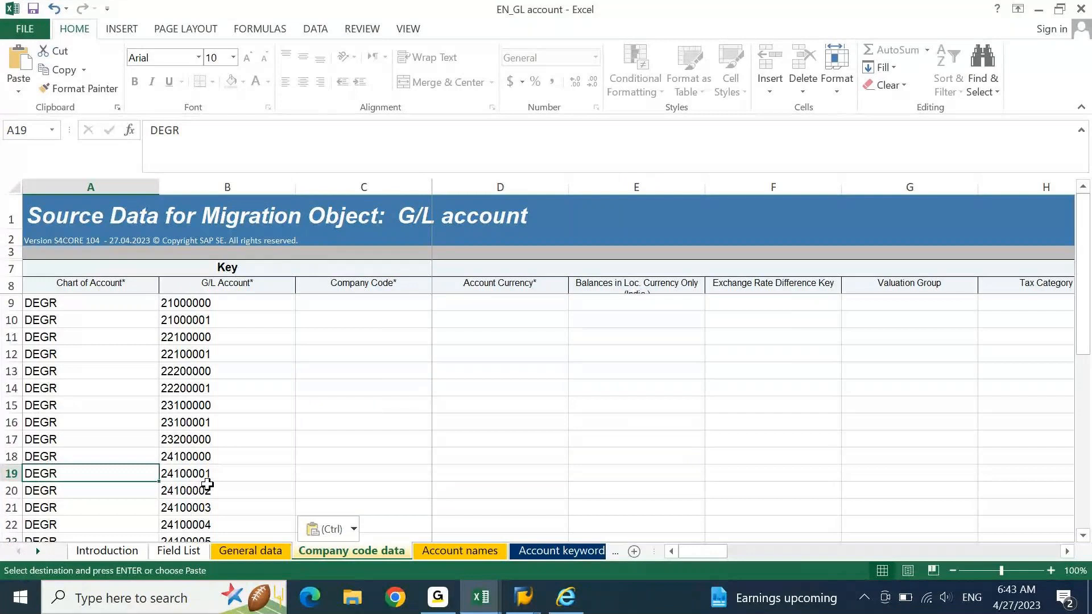
left_click(253, 551)
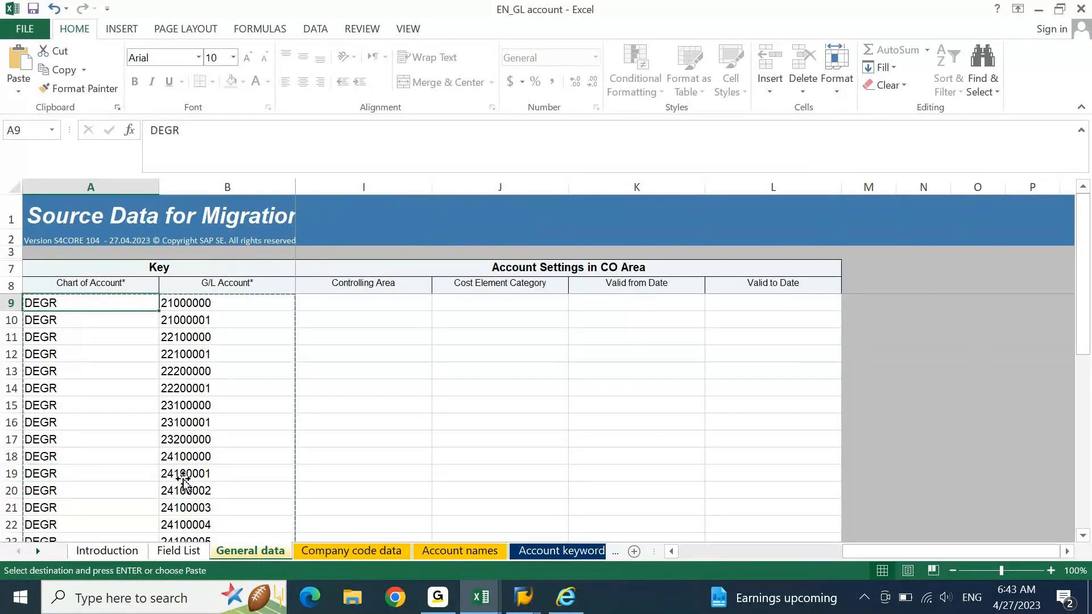
left_click(245, 474)
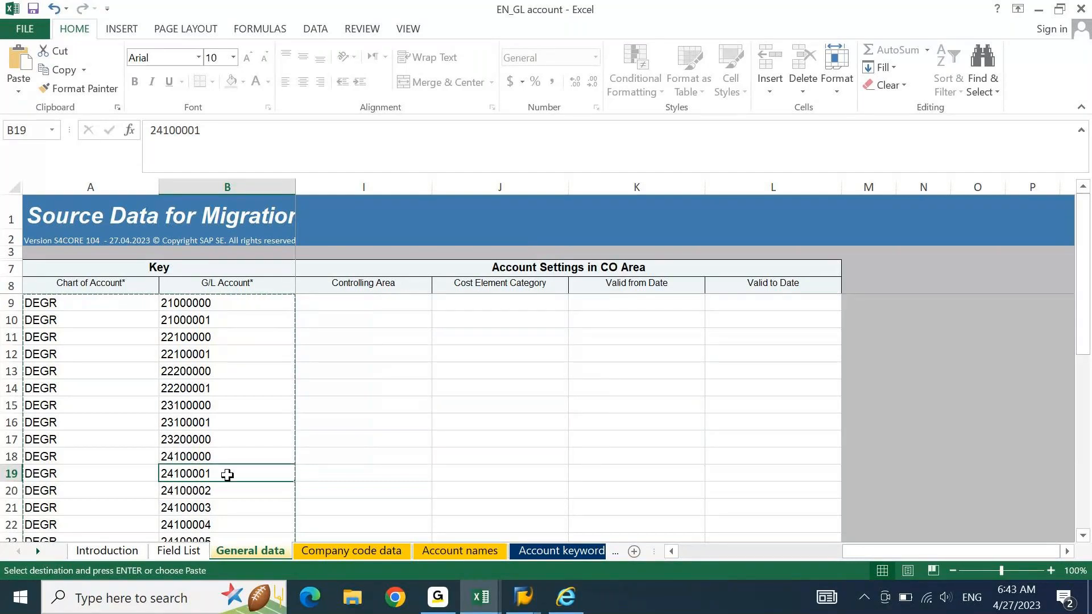
left_click_drag(76, 472, 170, 468)
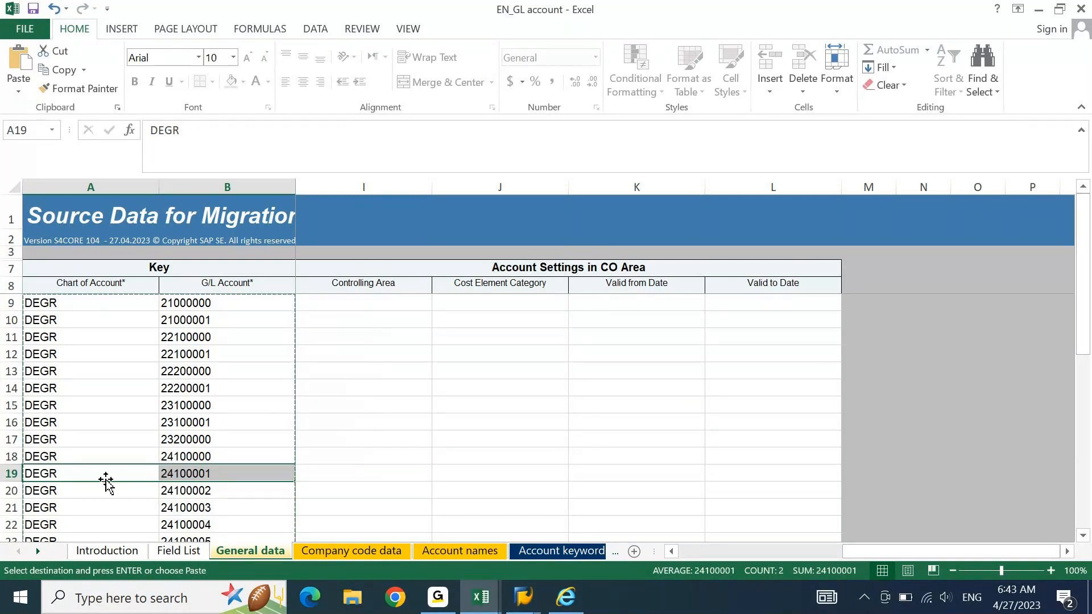
left_click(344, 550)
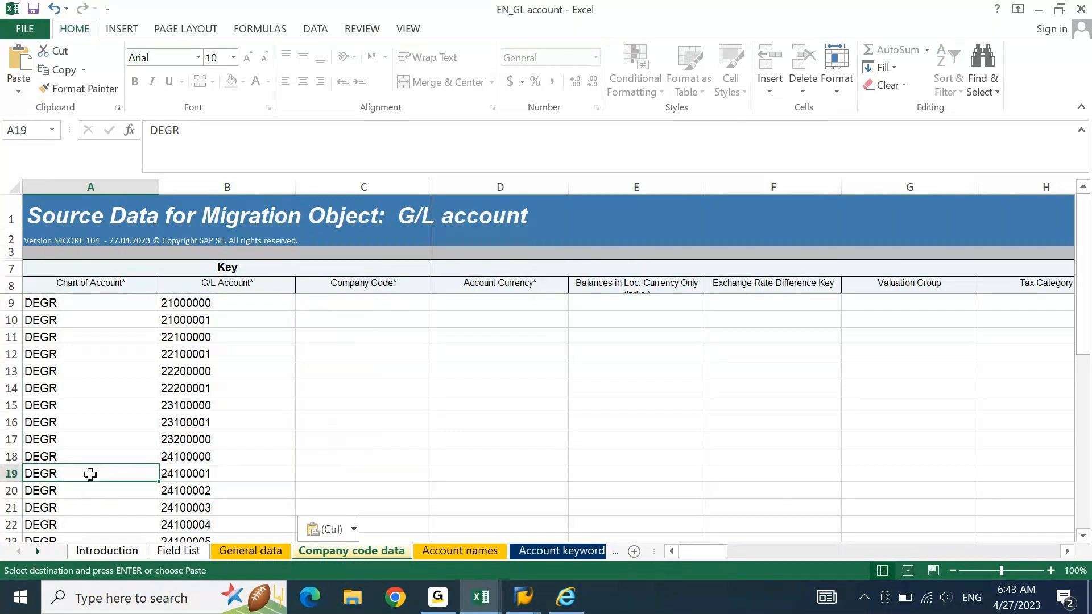
left_click_drag(90, 474, 204, 477)
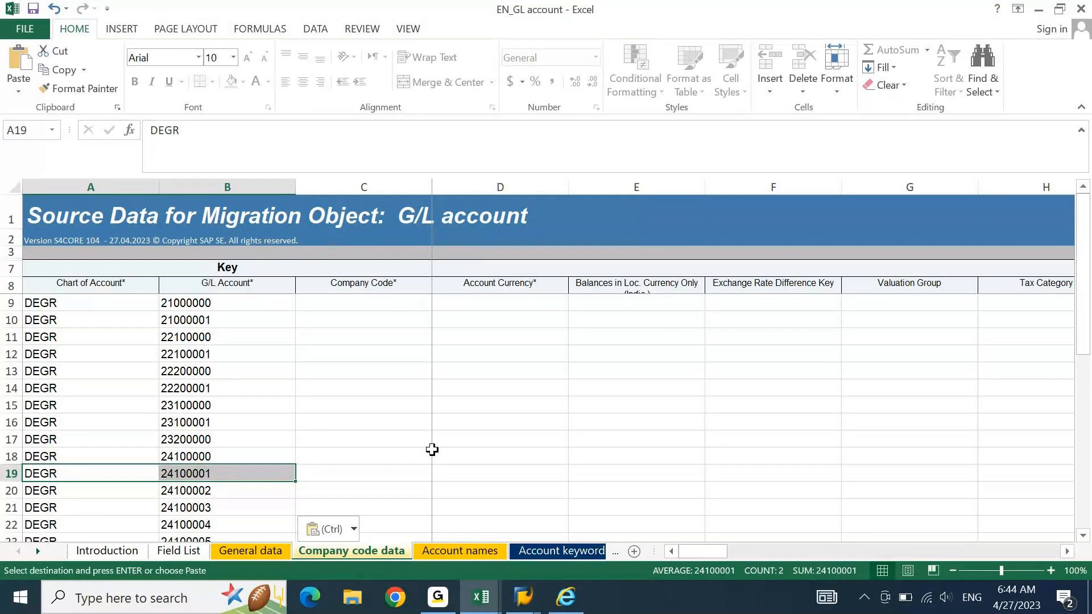
Step: Fill the Company Code column C9:C37 of Company code data with DEIN for every account
key("ctrl+Up")
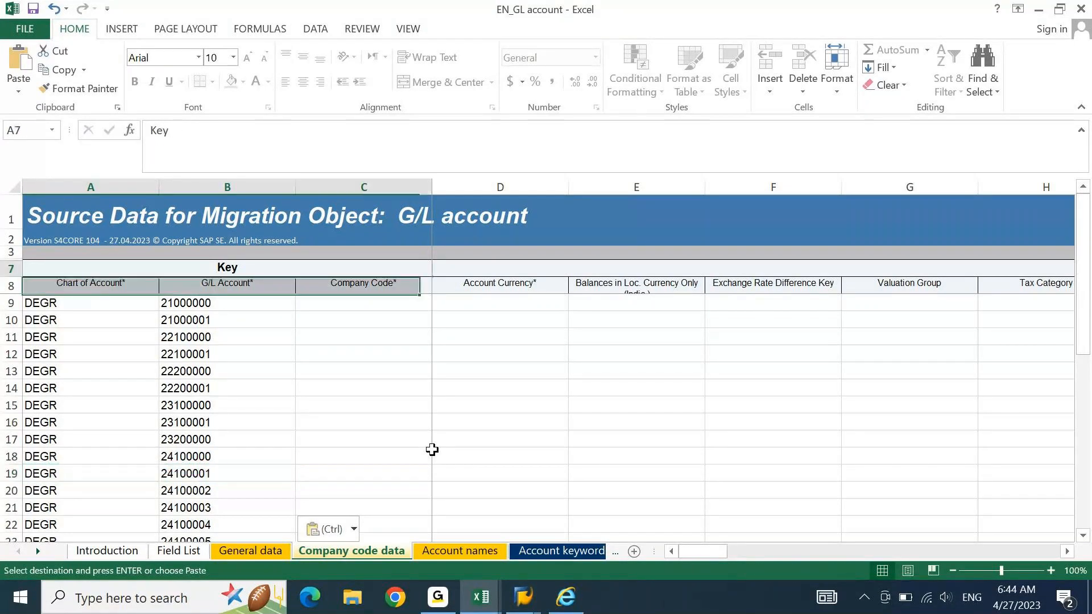
key("Right")
key("Down")
key("Down")
key("Left")
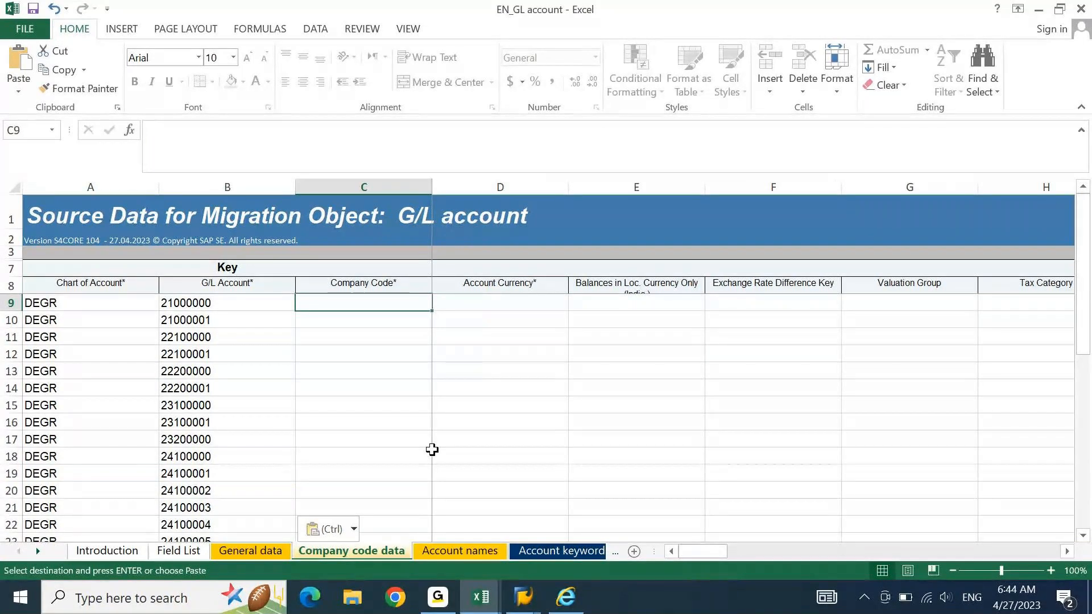
key("Escape")
type("DEIN")
key("ctrl+Return")
key("ctrl+c")
key("Left")
key("ctrl+Down")
key("Right")
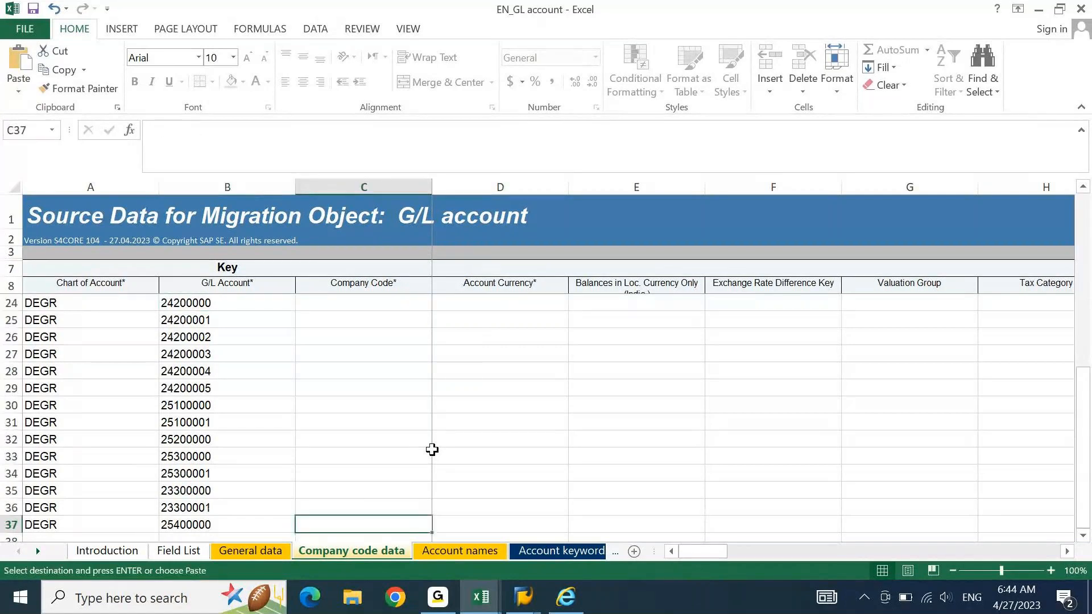
key("ctrl+shift+Up")
key("Return")
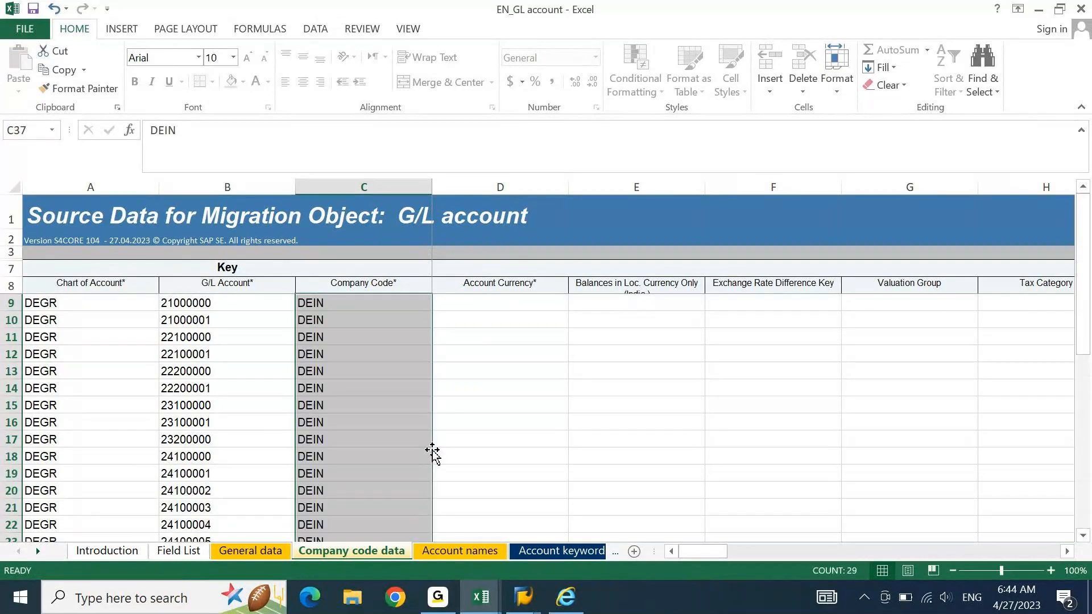
Step: Fill the Account Currency column D9:D37 of Company code data with INR for every account
key("ctrl+Up")
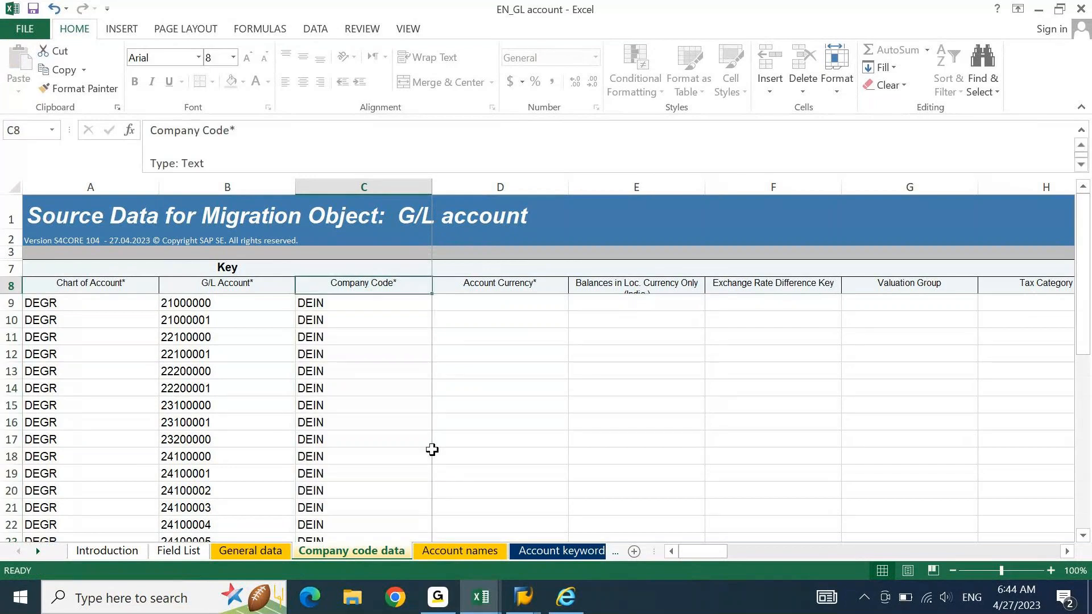
key("Down")
key("Right")
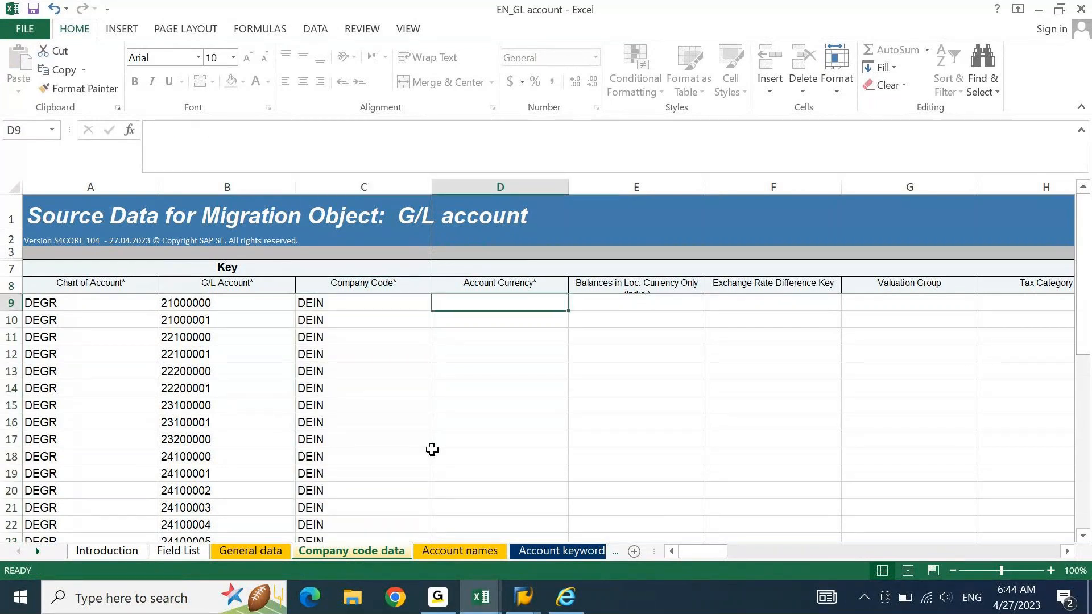
type("INR")
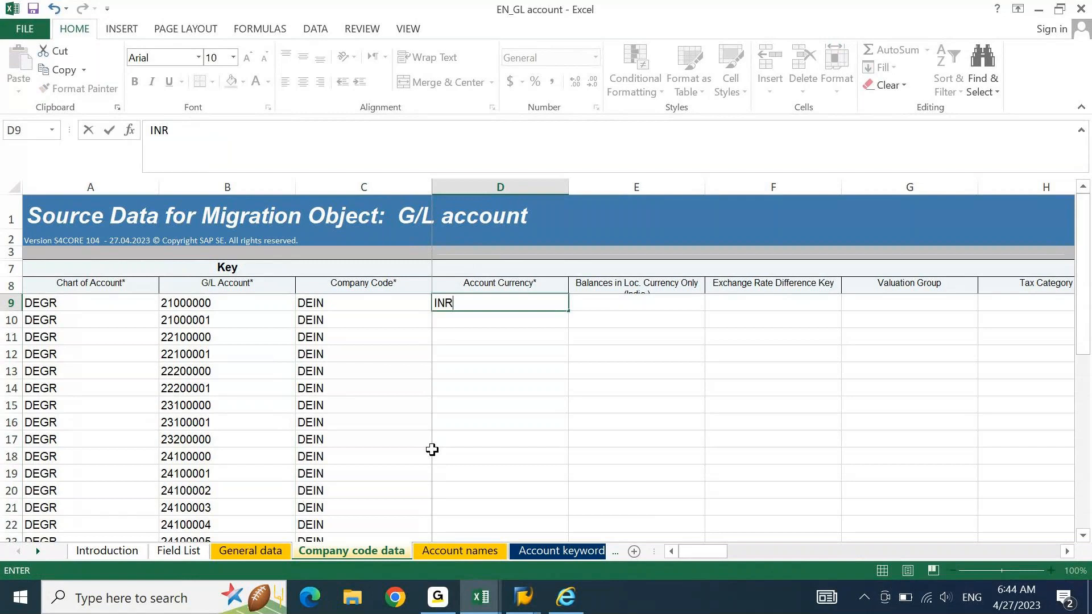
key("ctrl+Return")
key("ctrl+c")
key("Left")
key("ctrl+Down")
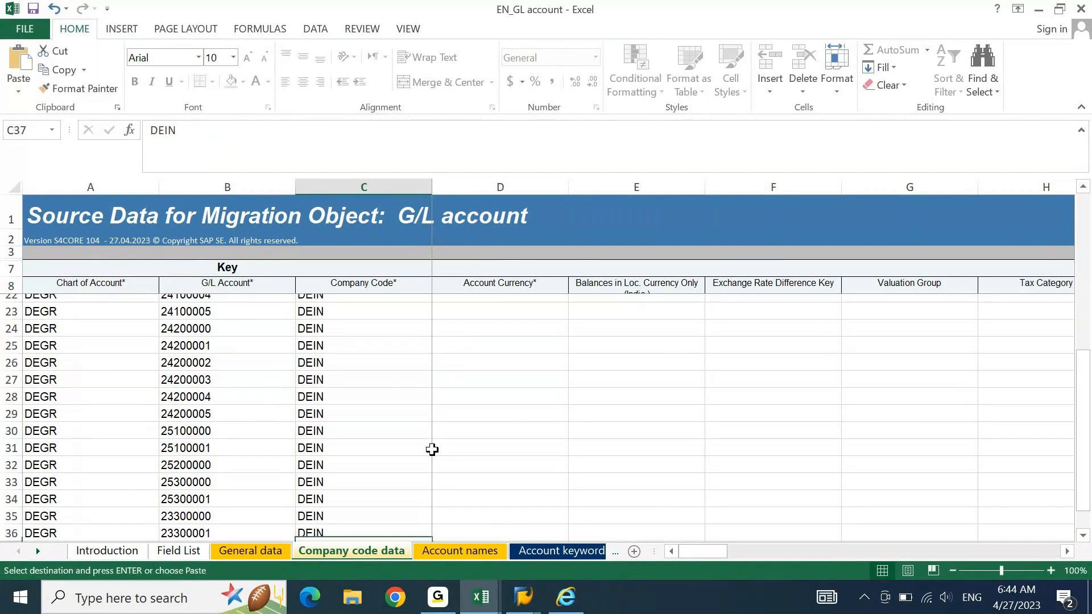
key("Right")
key("ctrl+shift+Up")
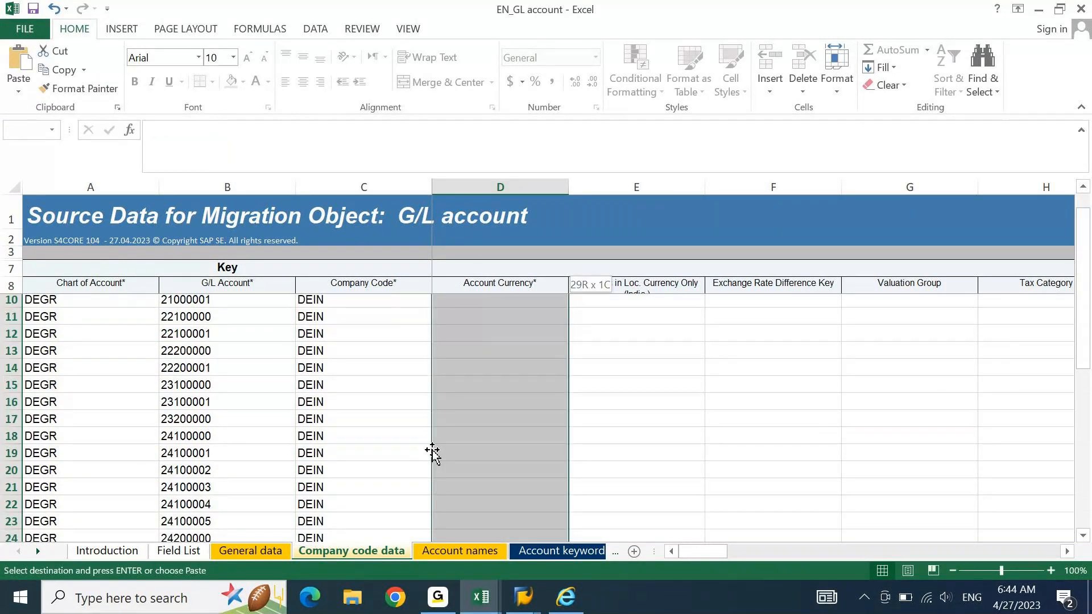
key("Return")
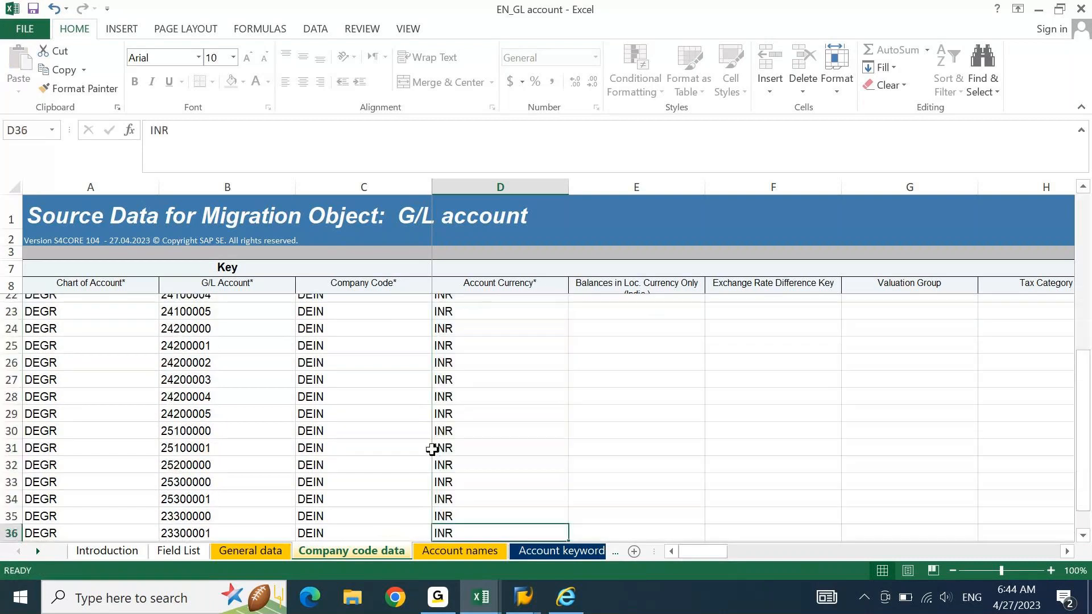
Step: Review the key column headings and the Account Currency entries at the beginning of the Company code data sheet
key("ctrl+Up")
key("ctrl+Up")
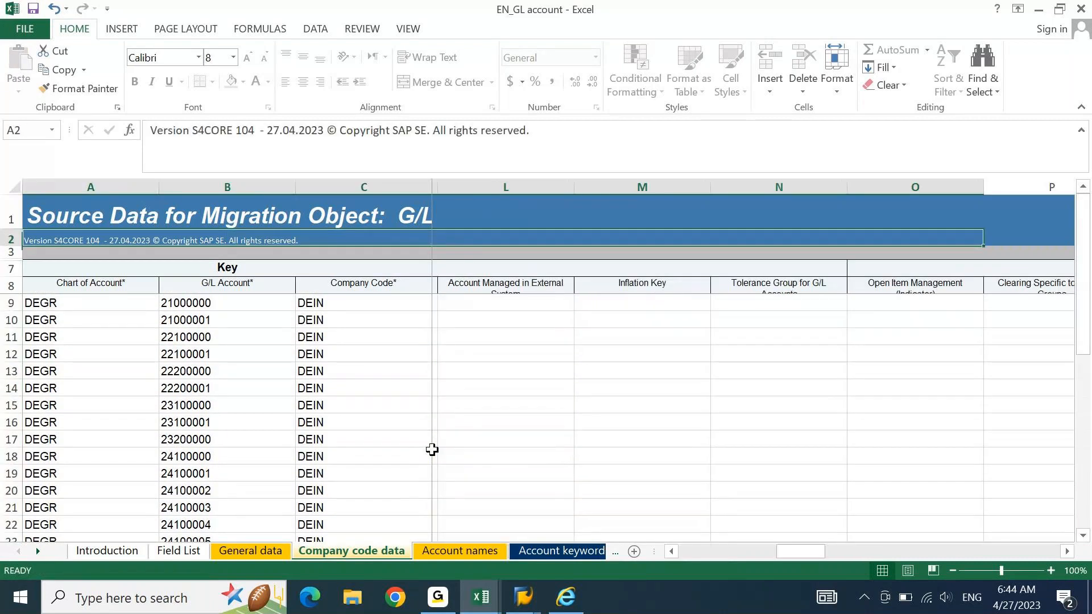
key("Down")
key("Down")
key("Down")
key("Left")
key("Left")
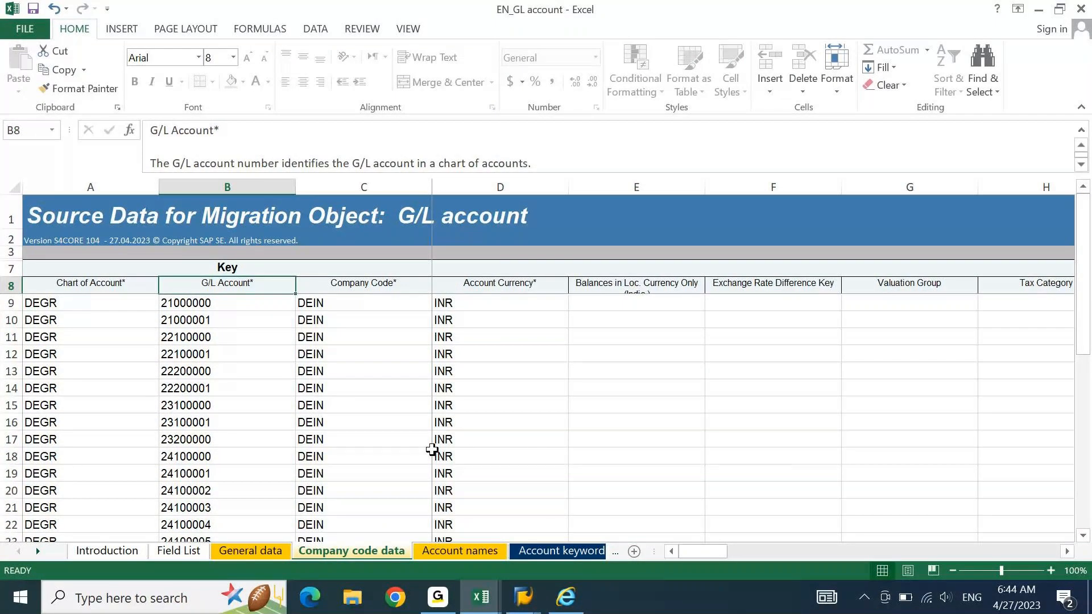
key("Left")
key("Right")
key("ctrl+Home")
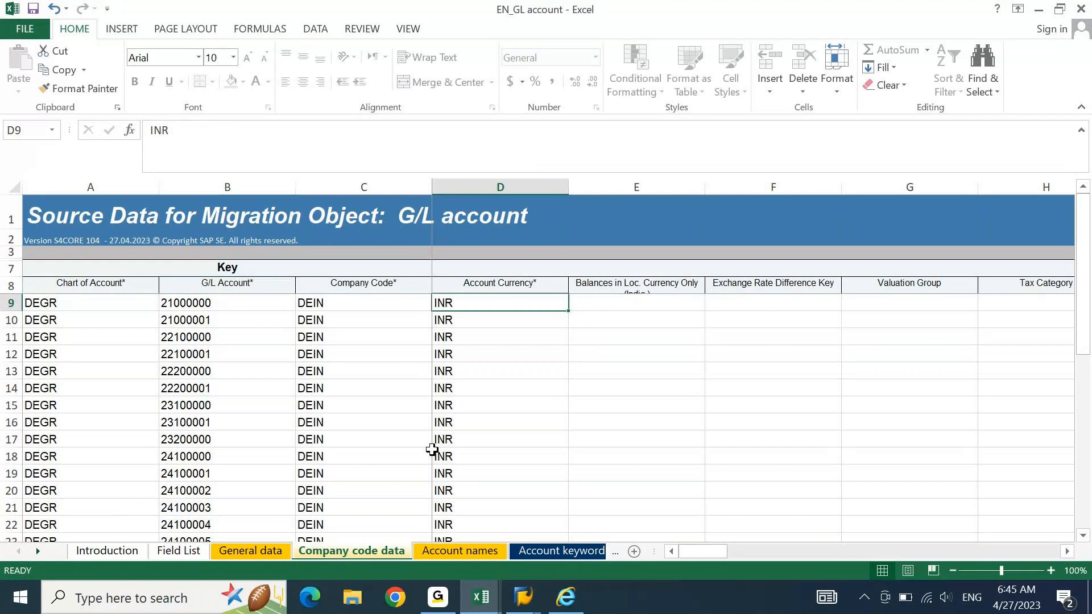
Step: Consult the liability account list in the FICO 7.30 AM IST workbook, then return to the EN_GL account workbook
key("alt+Tab")
key("Up")
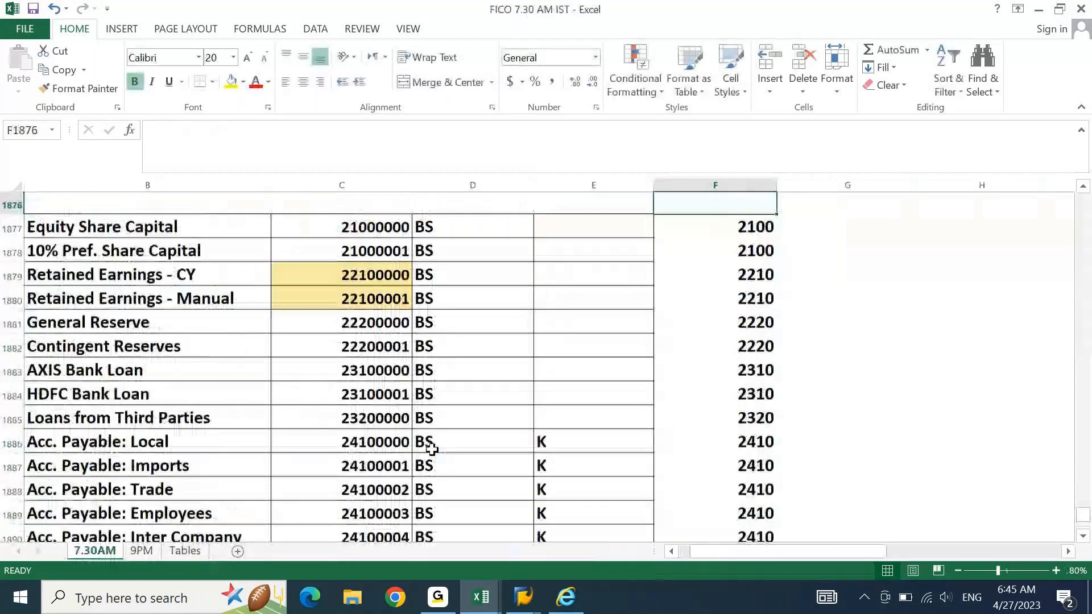
key("Down")
key("alt+Tab")
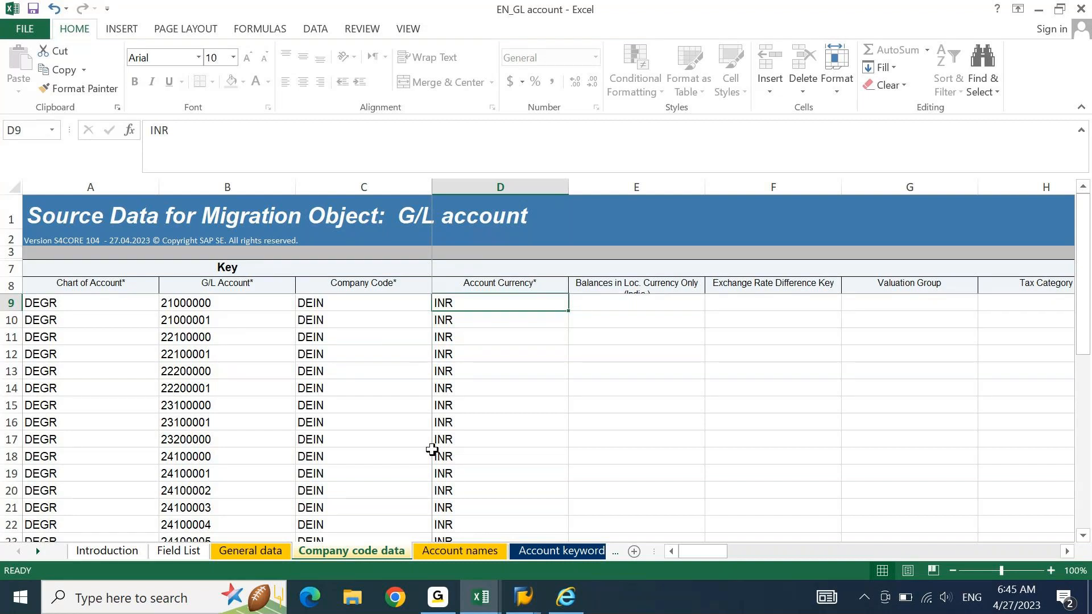
Step: Read the Company code data field descriptions in row 8 from Balances in Loc. Currency Only to Clearing Specific to Ledger Groups
key("Up")
key("Right")
key("Right")
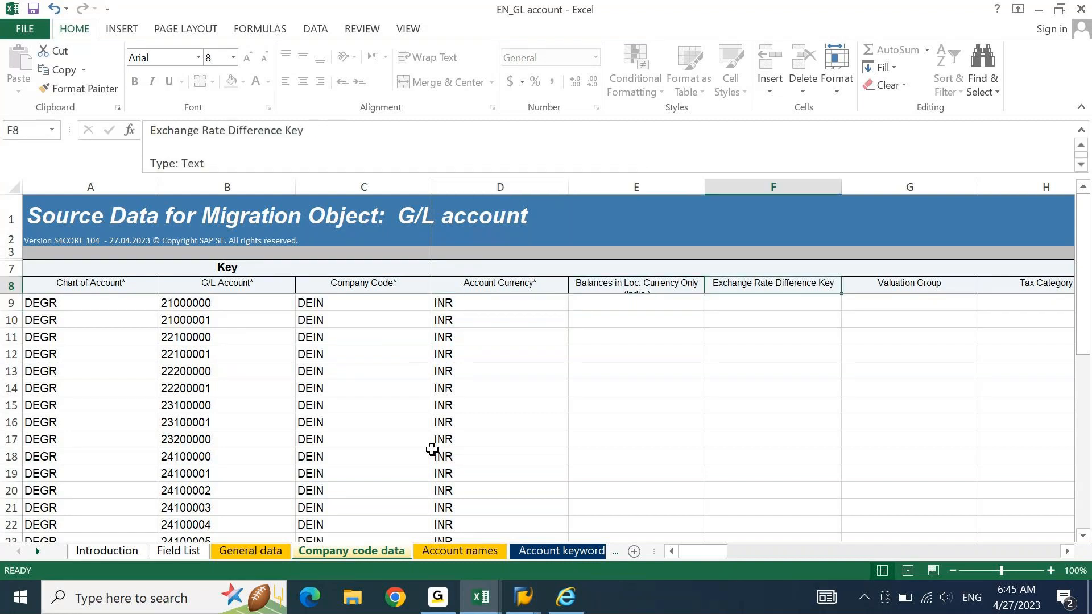
key("Right")
key("Right")
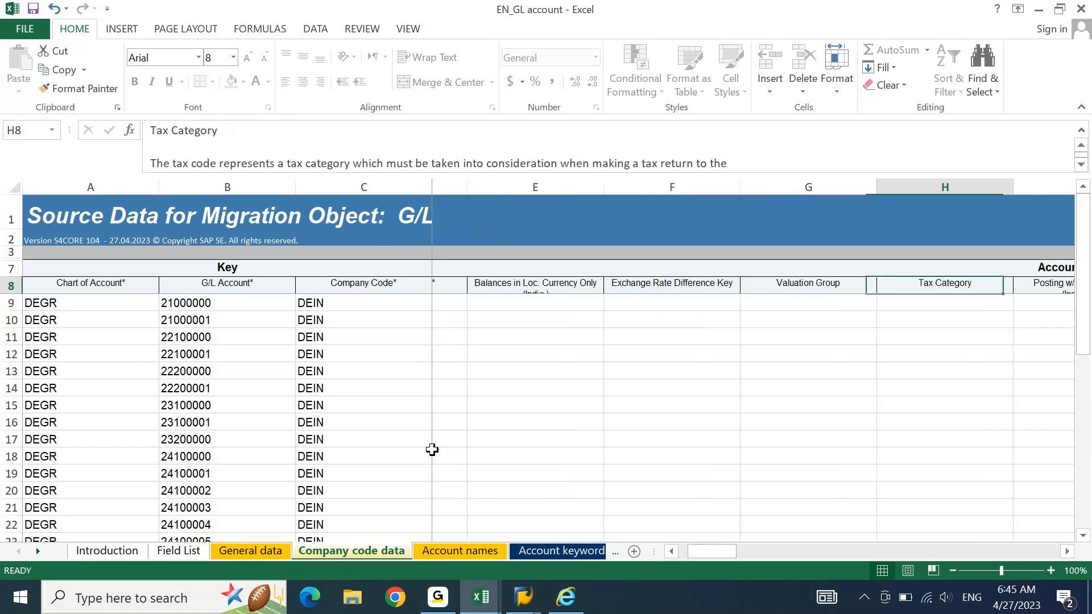
key("Right")
key("Right")
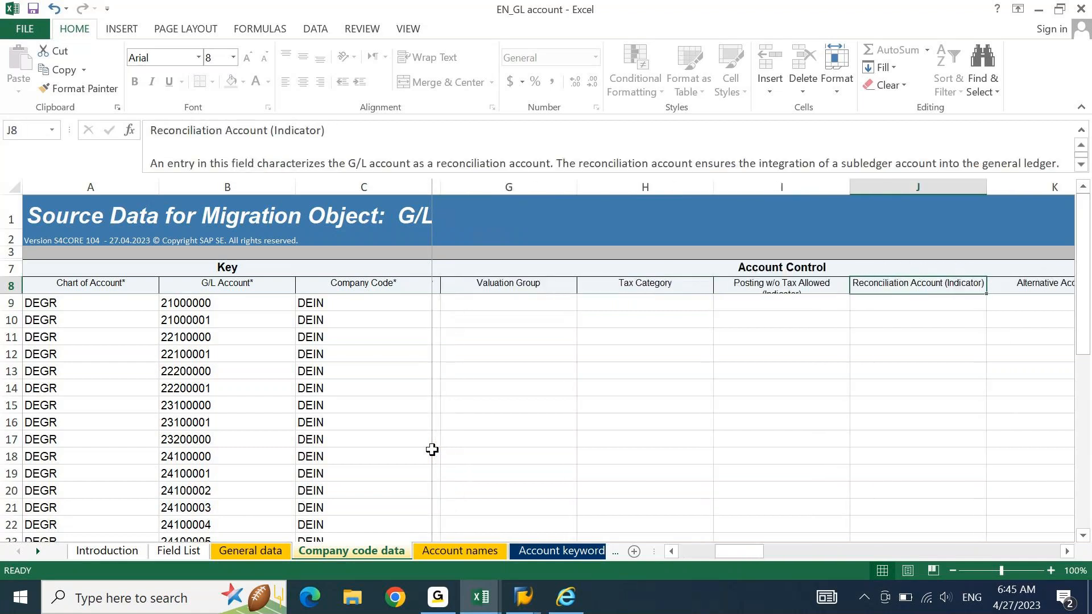
key("Right")
key("Right")
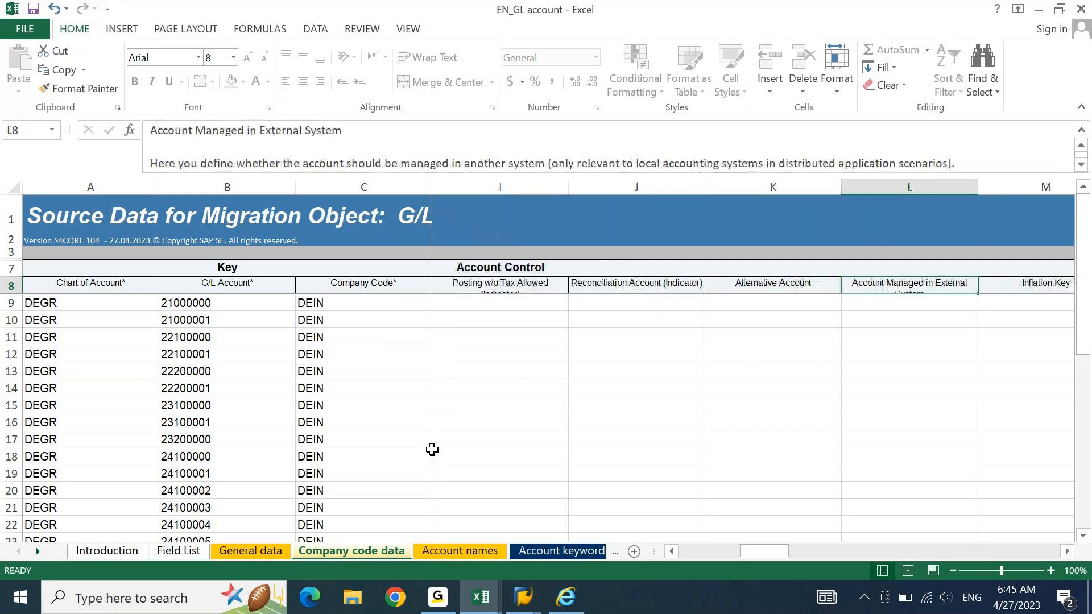
key("Right")
key("Right")
key("Right")
key("Left")
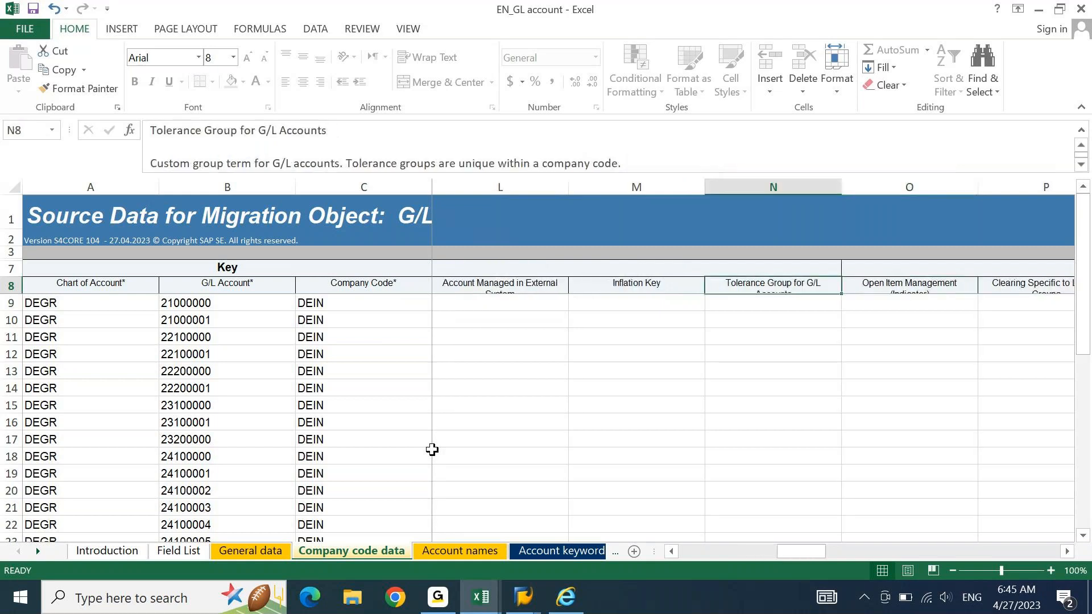
key("Right")
key("Right")
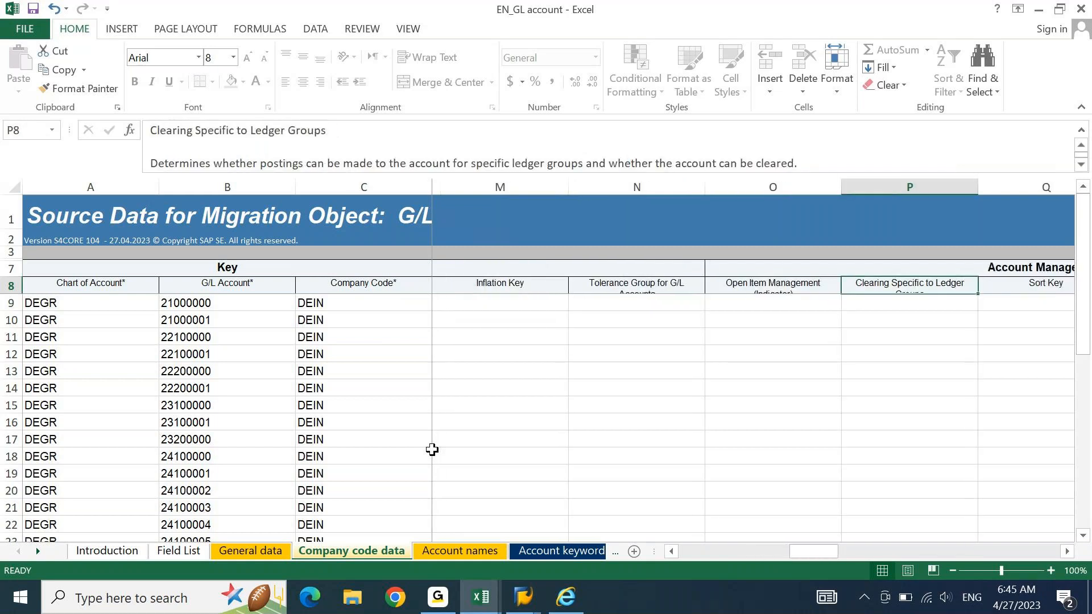
Step: Try an X as the Open Item Management indicator in O9 for account 21000000, and clear the cell again
key("Down")
key("Left")
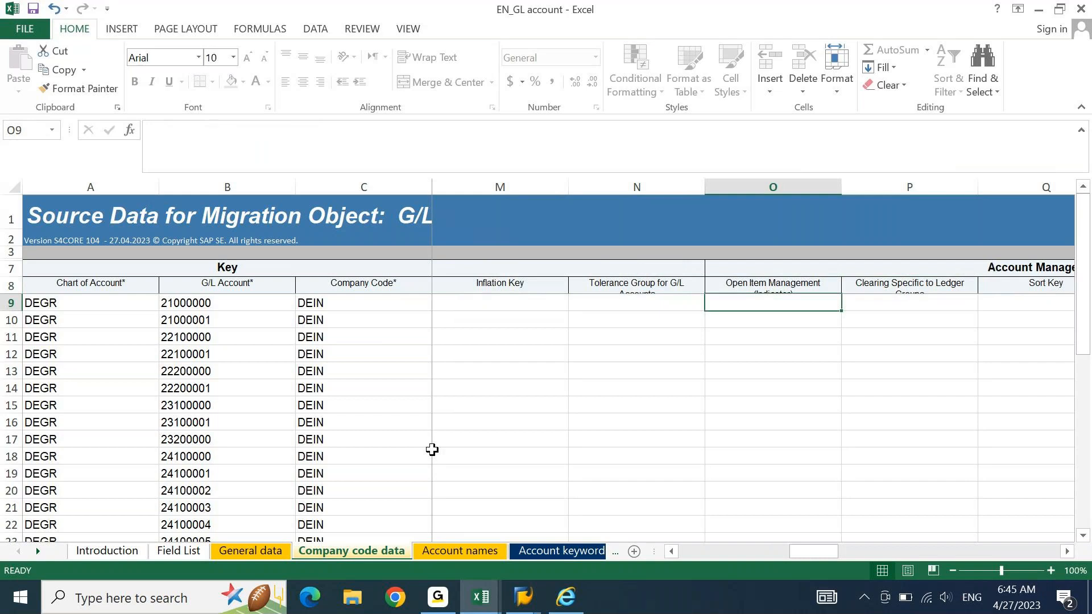
type("X")
key("Delete")
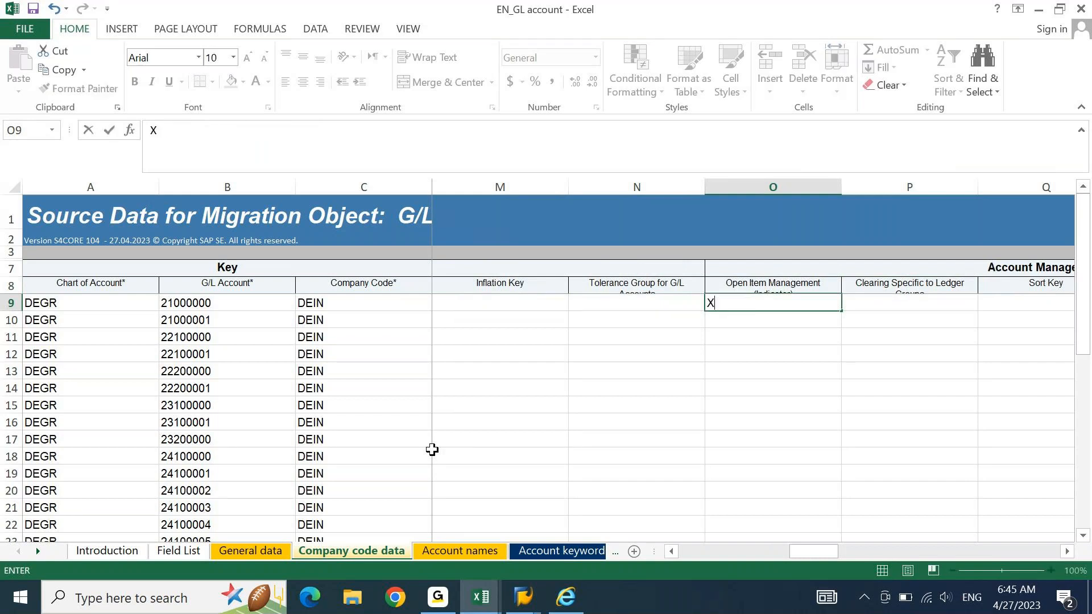
key("Return")
key("Up")
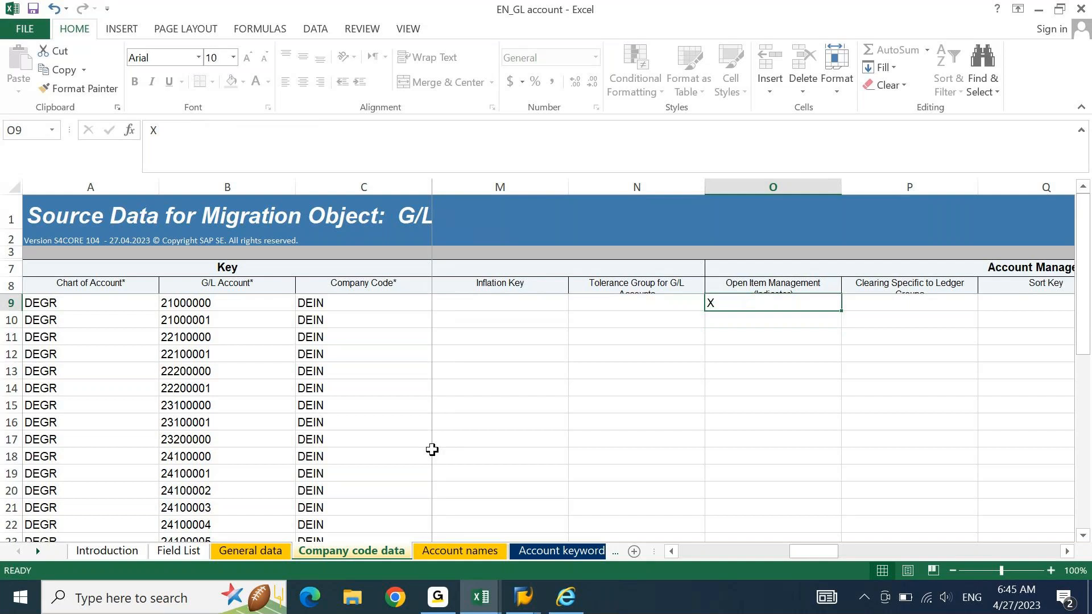
key("Delete")
Step: Fill the Sort Key column Q9:Q37 of Company code data with 001 for every account
key("Right")
key("Right")
key("Up")
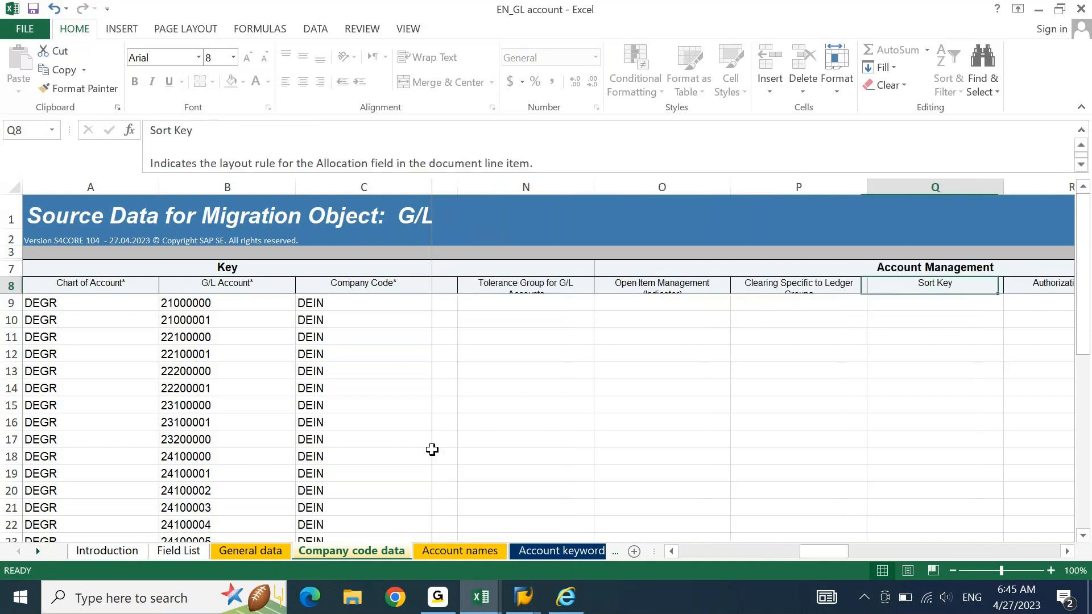
key("Down")
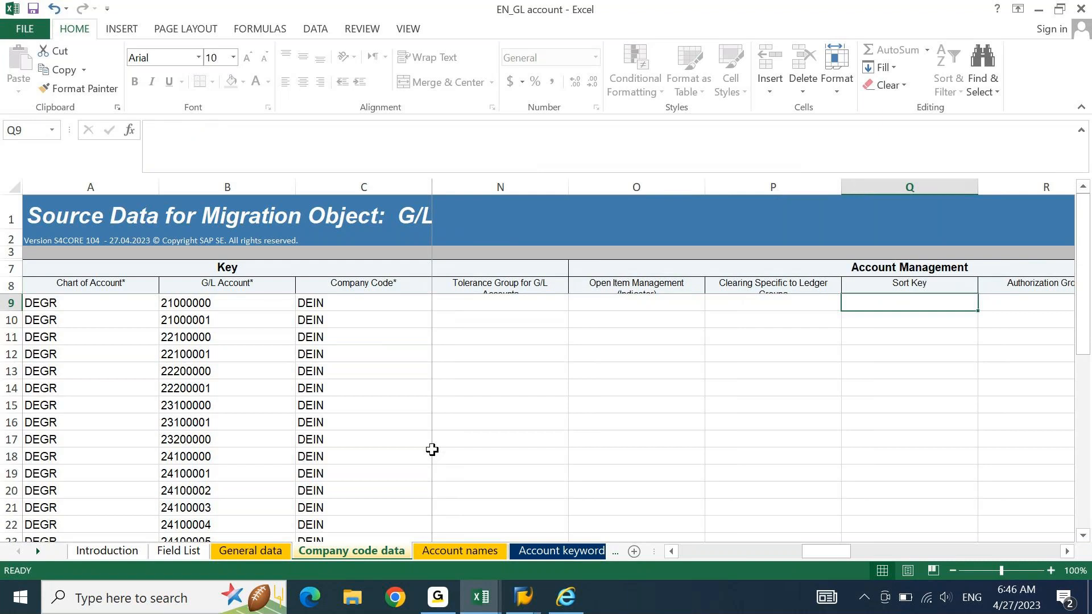
type("001")
key("Return")
key("Up")
key("ctrl+c")
key("shift+Down")
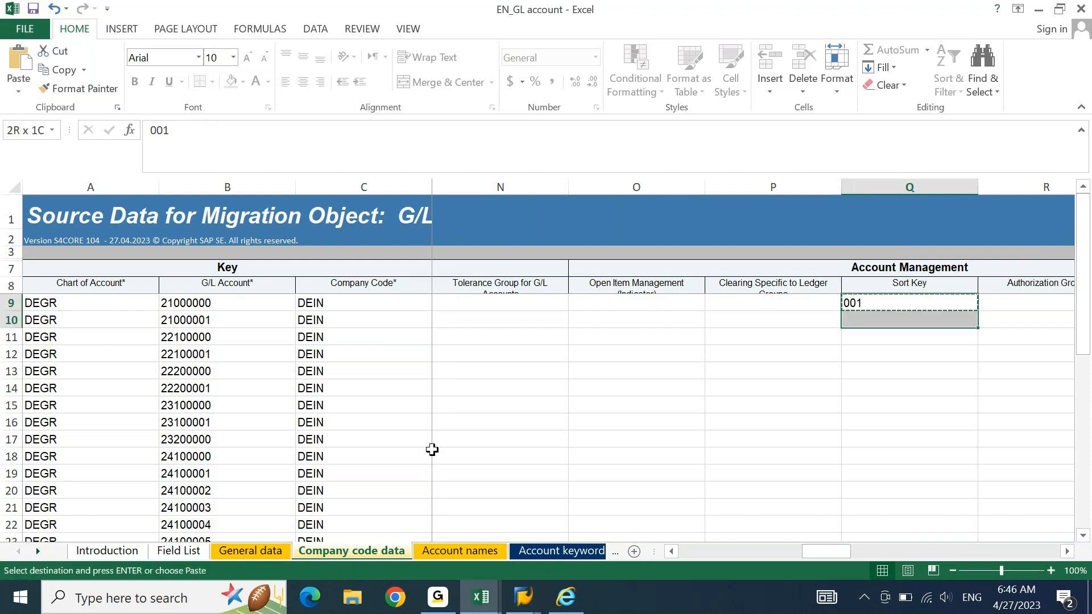
key("shift+Down")
key("shift+Down")
key("shift+Down")
key("shift+Down")
key("shift+Down")
key("shift+Down")
key("shift+Down")
key("shift+Down")
key("shift+Down")
key("shift+Down")
key("shift+Down")
key("shift+Down")
key("shift+Down")
key("shift+Down")
key("shift+Down")
key("shift+Down")
key("shift+Down")
key("shift+Down")
key("shift+Down")
key("shift+Down")
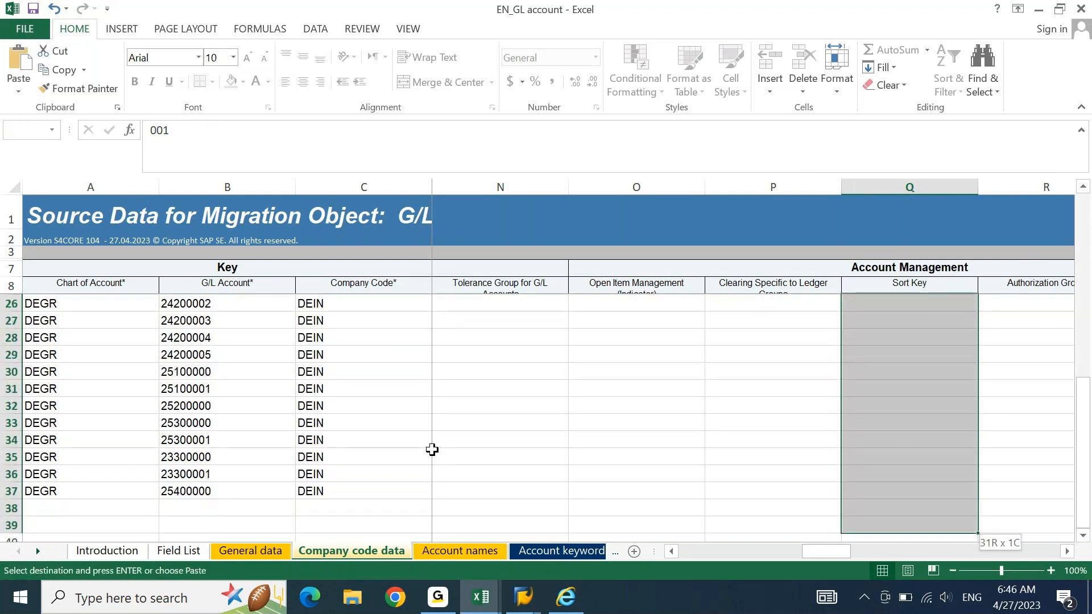
key("shift+Up")
key("shift+Up")
key("ctrl+v")
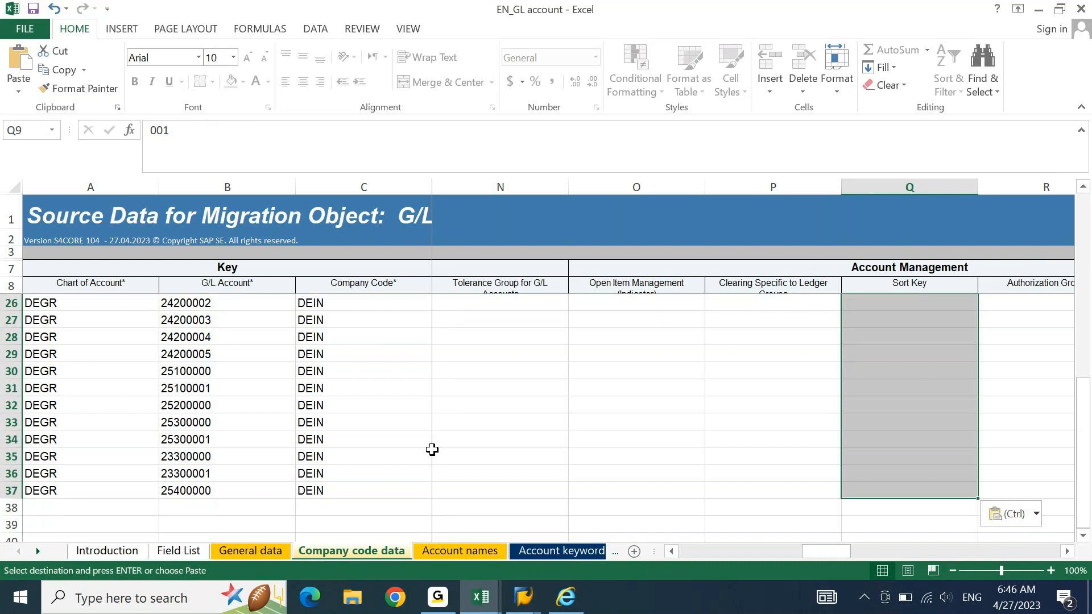
key("Return")
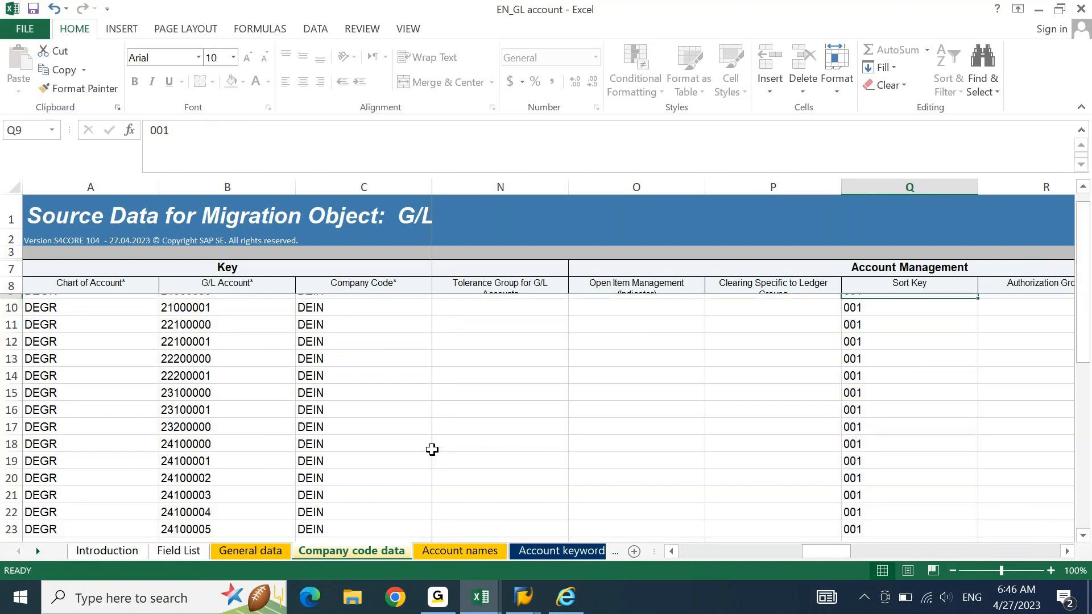
Step: Fill the Field Status Group column V9:V37 of Company code data with G001 for every account
key("Up")
key("Down")
key("Right")
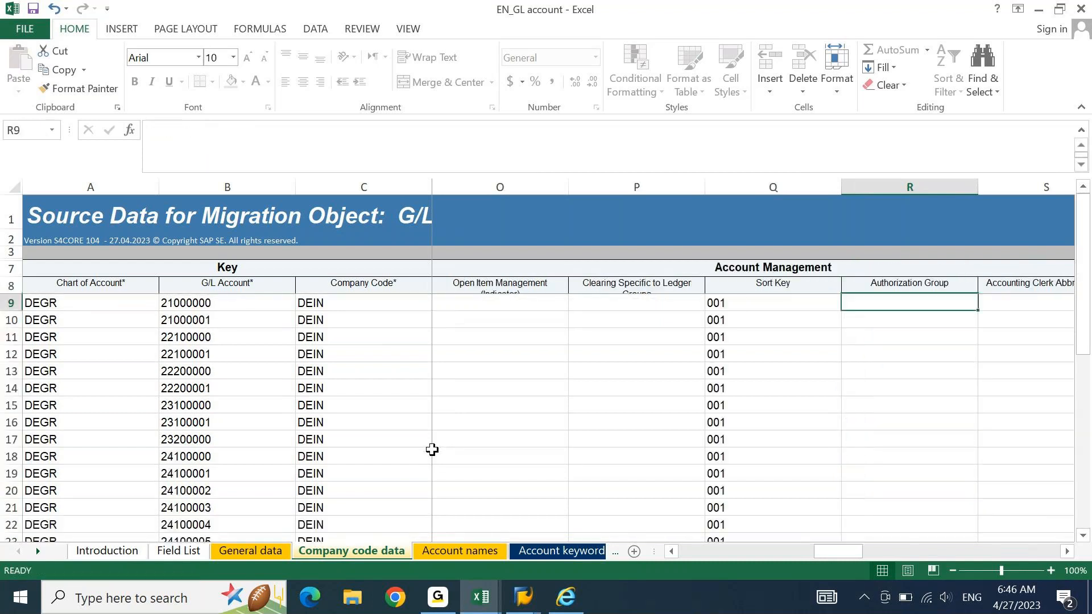
key("Up")
key("Right")
key("Left")
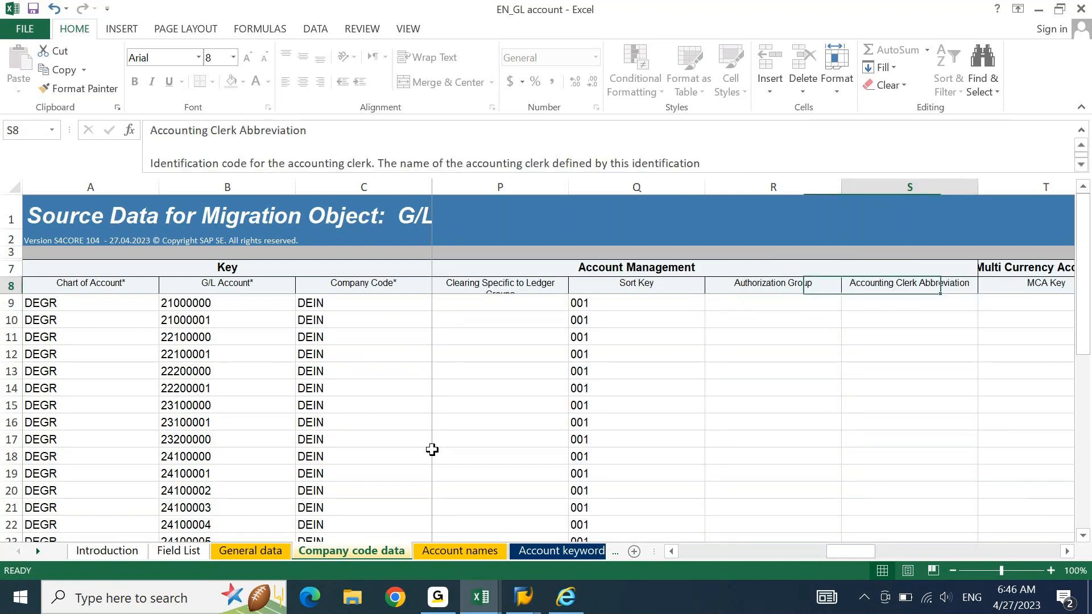
key("Right")
key("Right")
key("Right")
key("Right")
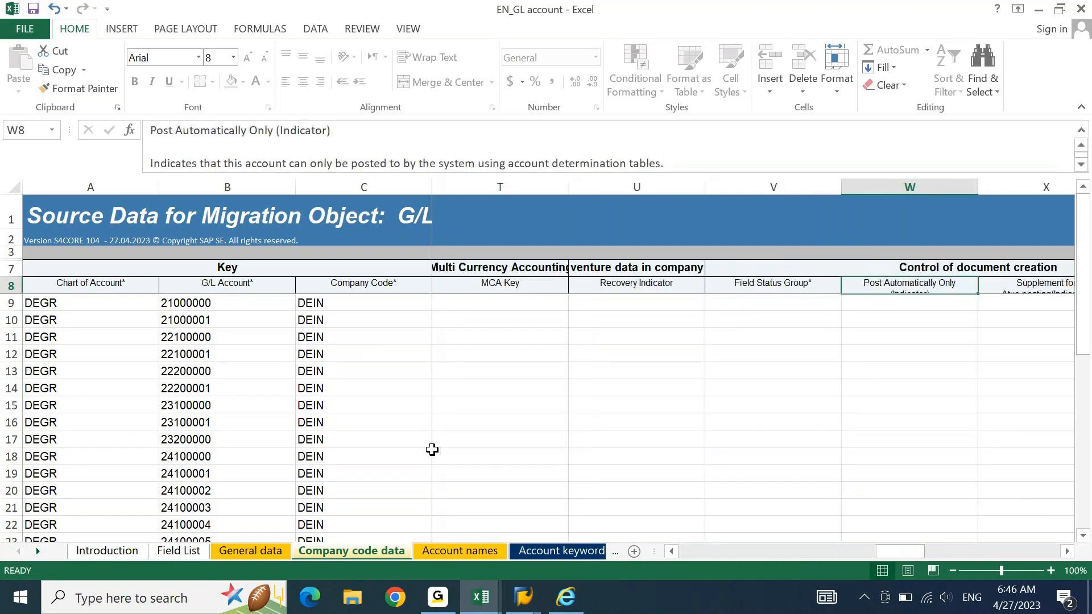
key("Left")
key("Down")
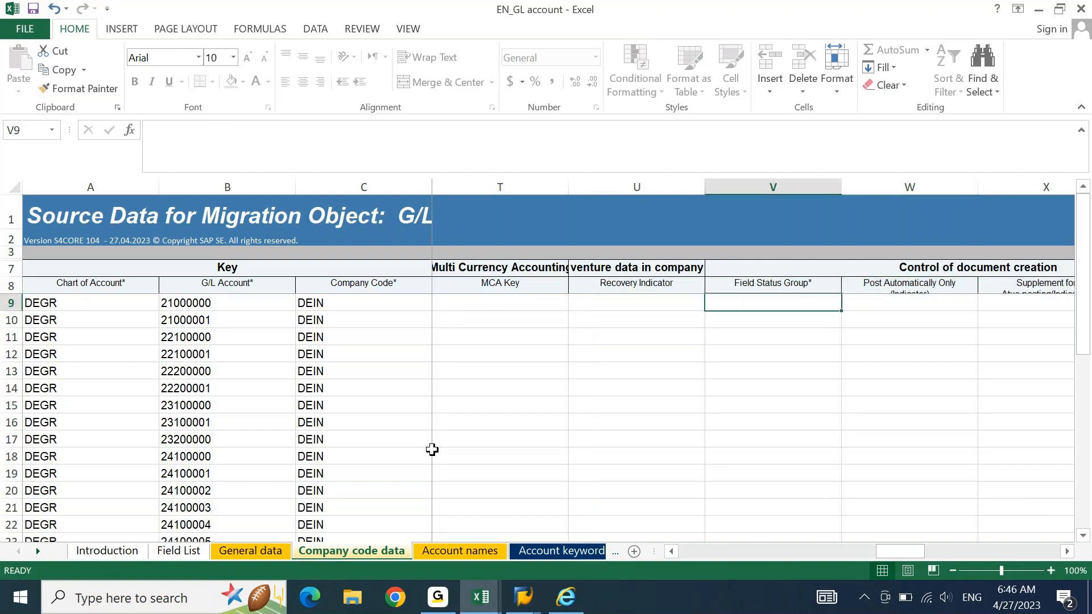
type("G001")
key("ctrl+Return")
key("ctrl+c")
key("shift+Down")
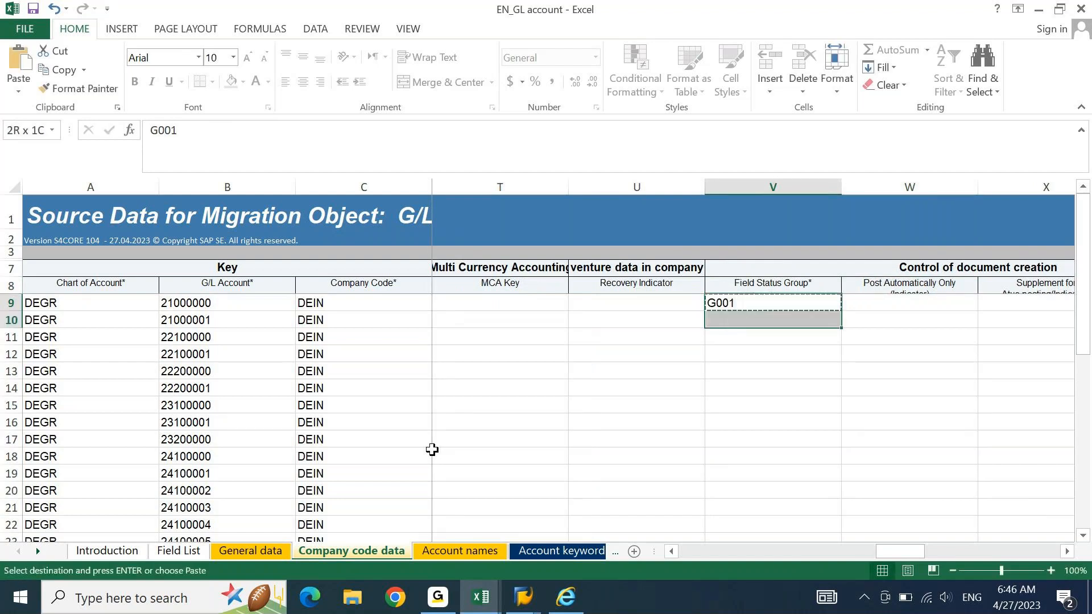
key("shift+Down")
key("shift+Down")
key("shift+Down")
key("shift+Down")
key("shift+Down")
key("shift+Down")
key("shift+Down")
key("shift+Down")
key("shift+Down")
key("shift+Down")
key("shift+Down")
key("shift+Down")
key("shift+Down")
key("shift+Down")
key("shift+Down")
key("shift+Down")
key("shift+Down")
key("shift+Down")
key("shift+Down")
key("shift+Down")
key("shift+Up")
key("shift+Up")
key("shift+Up")
key("shift+Up")
key("shift+Up")
key("shift+Up")
key("shift+Up")
key("shift+Up")
key("shift+Up")
key("shift+Up")
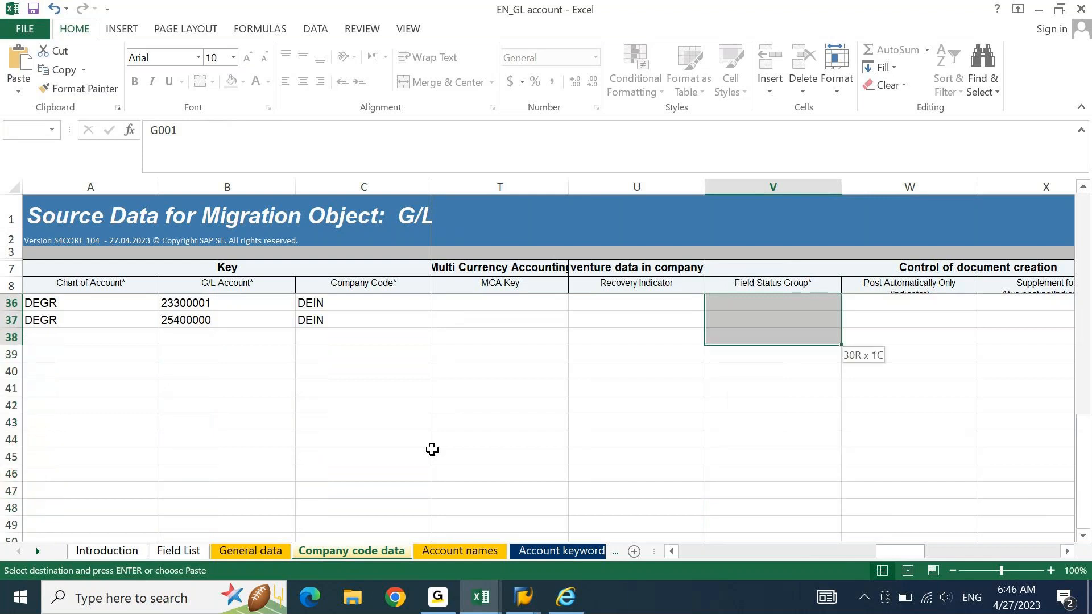
key("shift+Up")
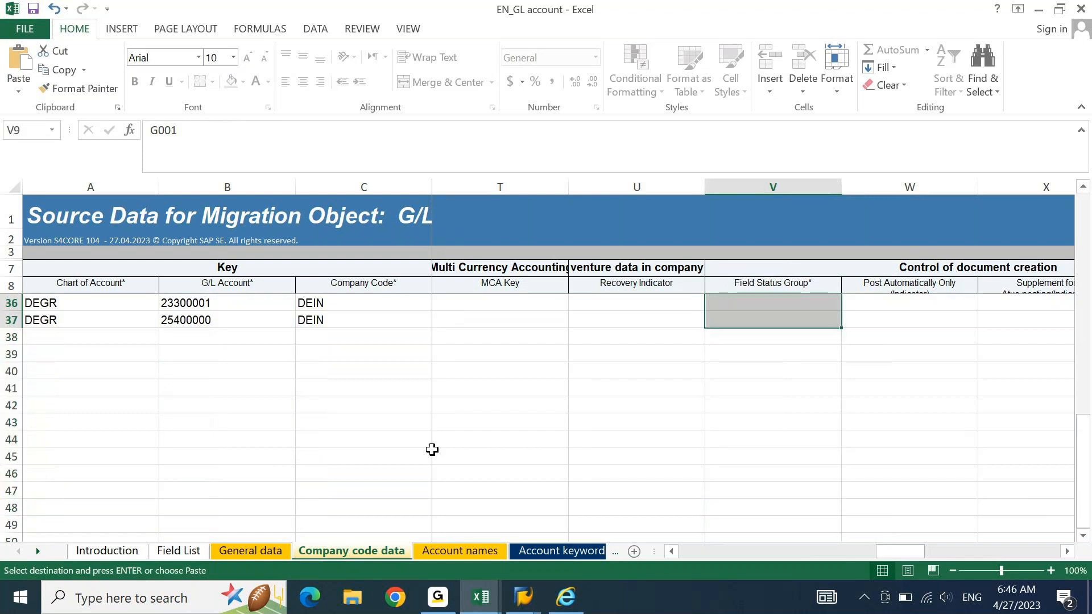
key("Return")
key("Up")
key("Up")
key("Down")
key("Down")
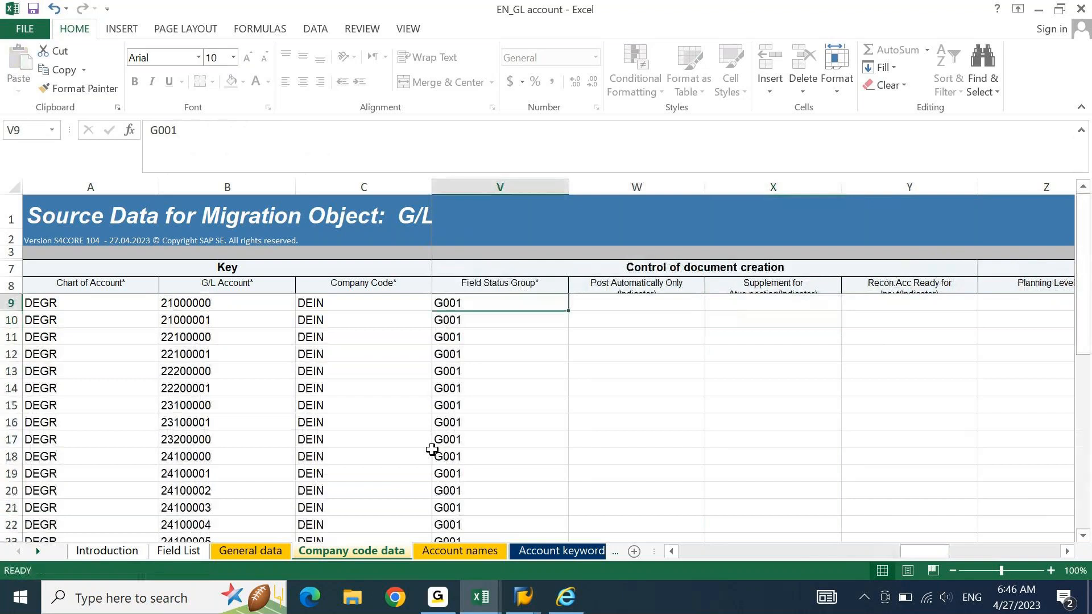
Step: Read the Company code data field descriptions in row 8 from Post Automatically Only to Key Date of Last Int.Calc
key("Up")
key("Right")
key("Right")
key("Right")
key("Right")
key("Right")
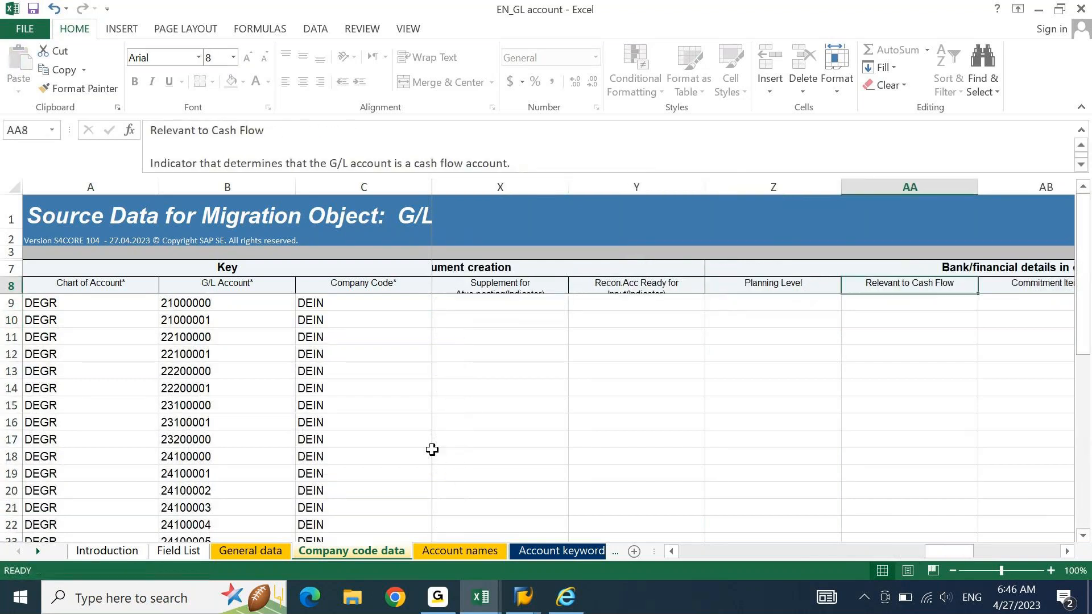
key("Right")
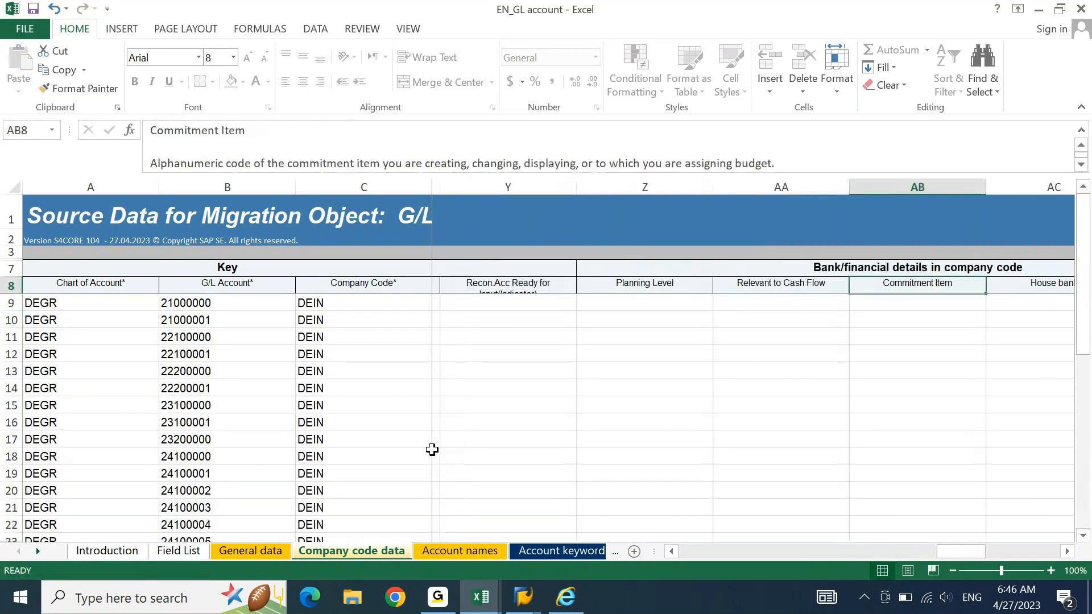
key("Right")
key("Right")
key("Right")
key("Right")
key("Right")
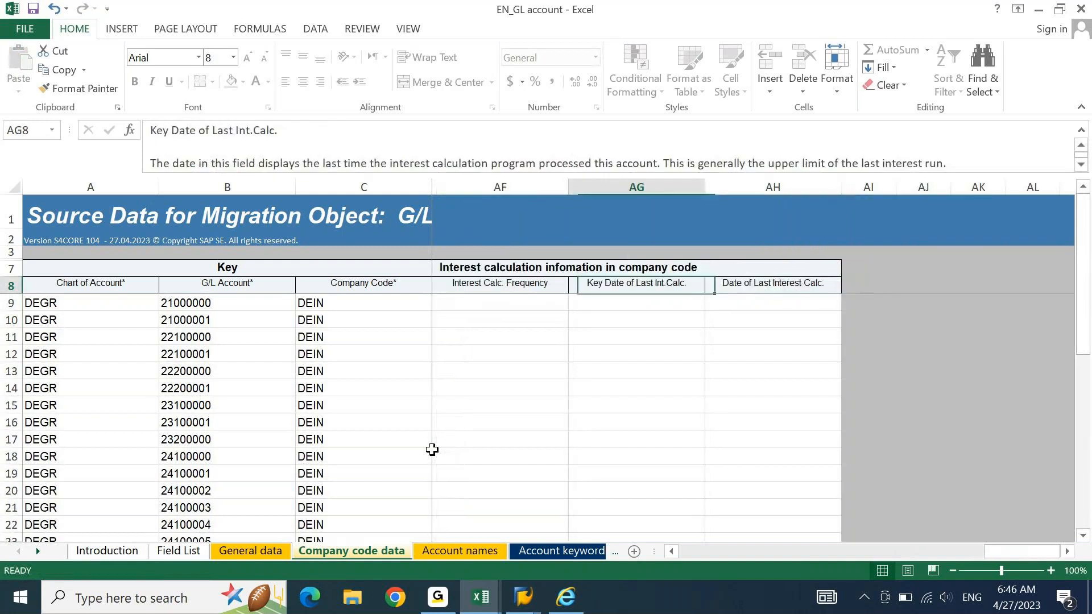
key("Home")
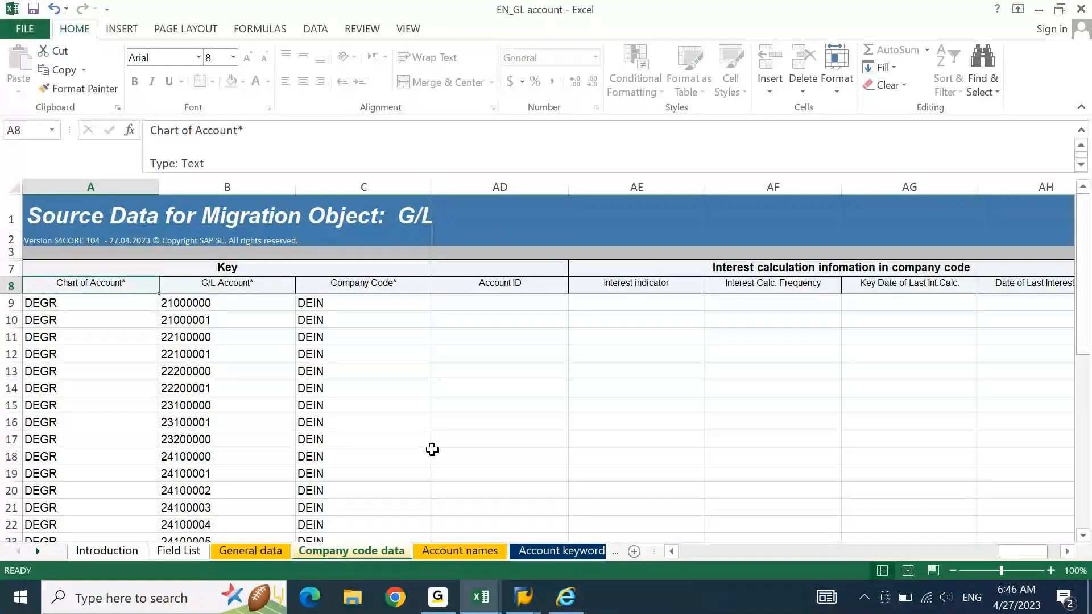
Step: Review the General data columns from G/L Account Type to Valid to Date and the Key columns of Account names
left_click(449, 550)
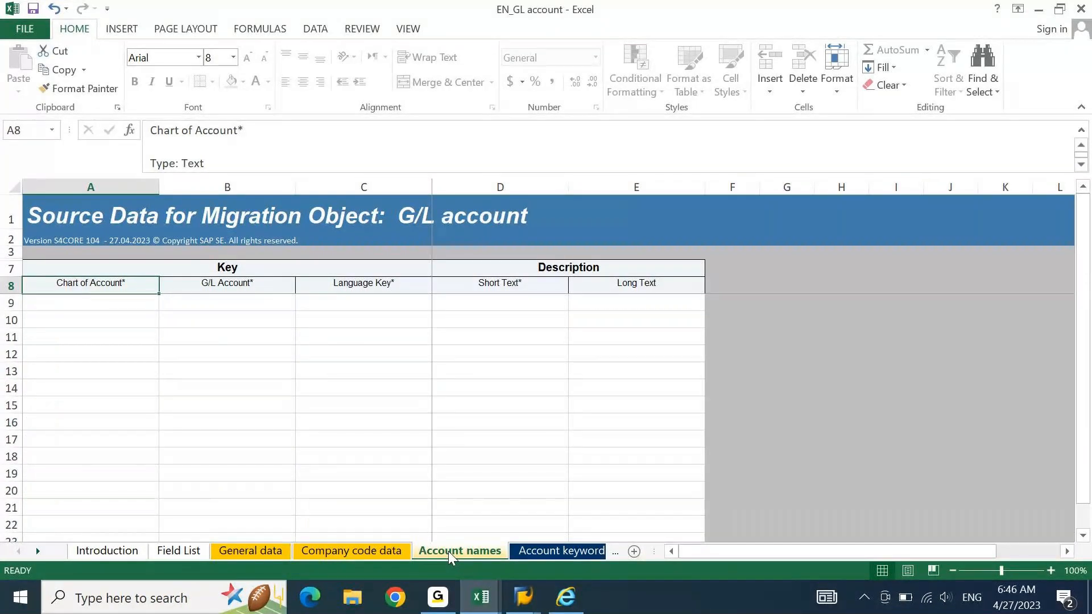
left_click(500, 320)
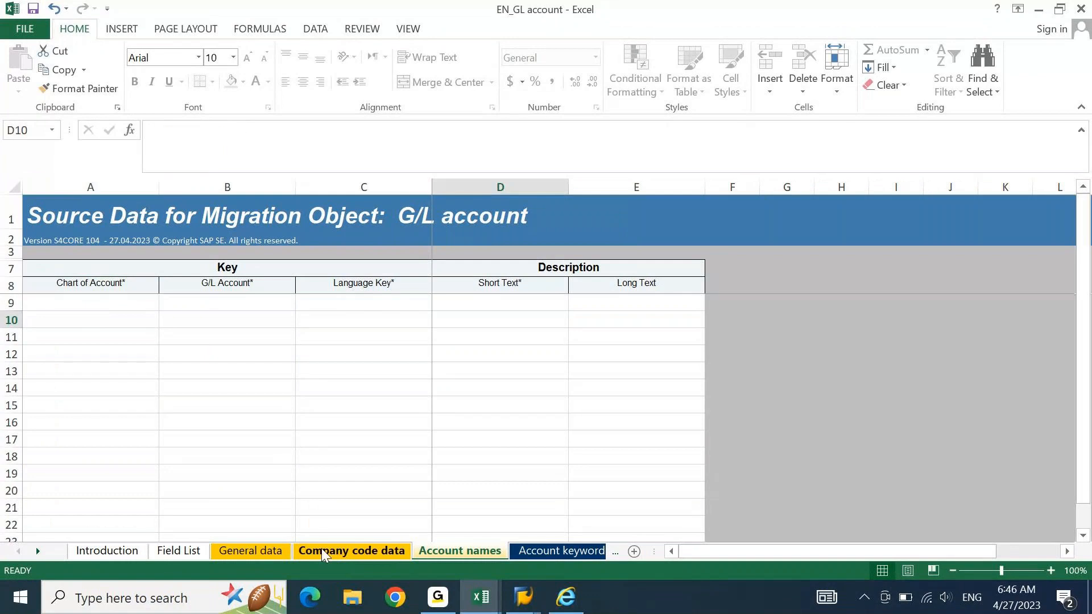
left_click(321, 548)
left_click(275, 551)
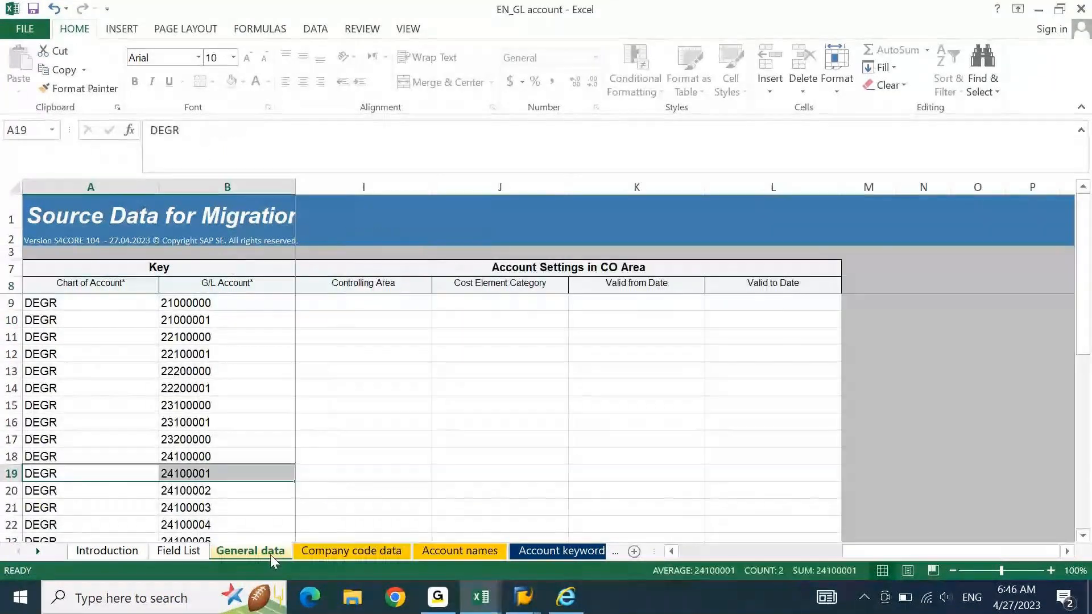
scroll(312, 362, "left", 4)
left_click(312, 362)
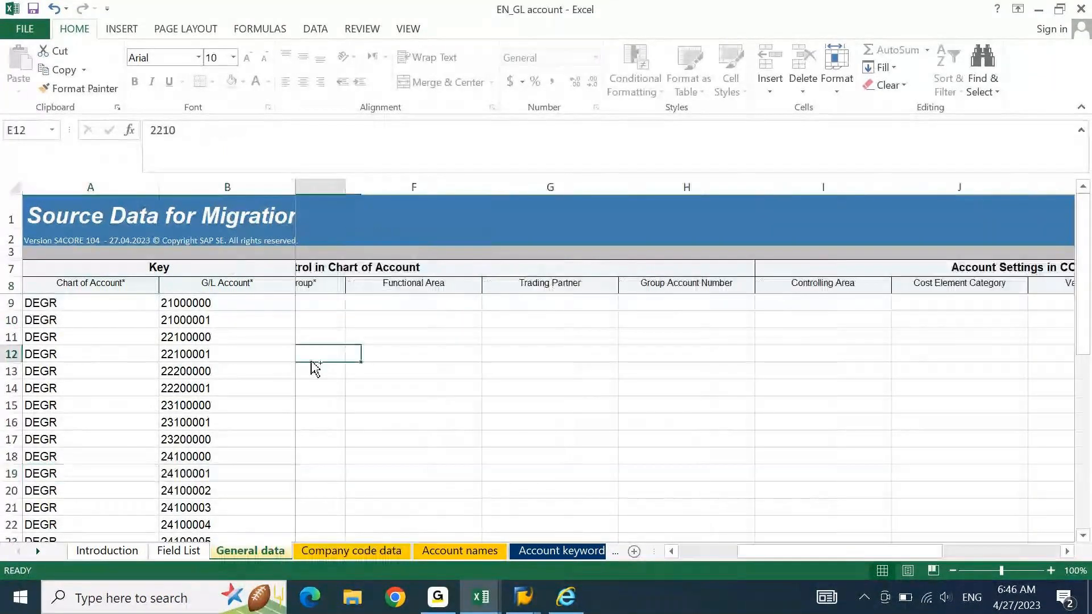
scroll(314, 367, "left", 2)
left_click(311, 361)
key("Home")
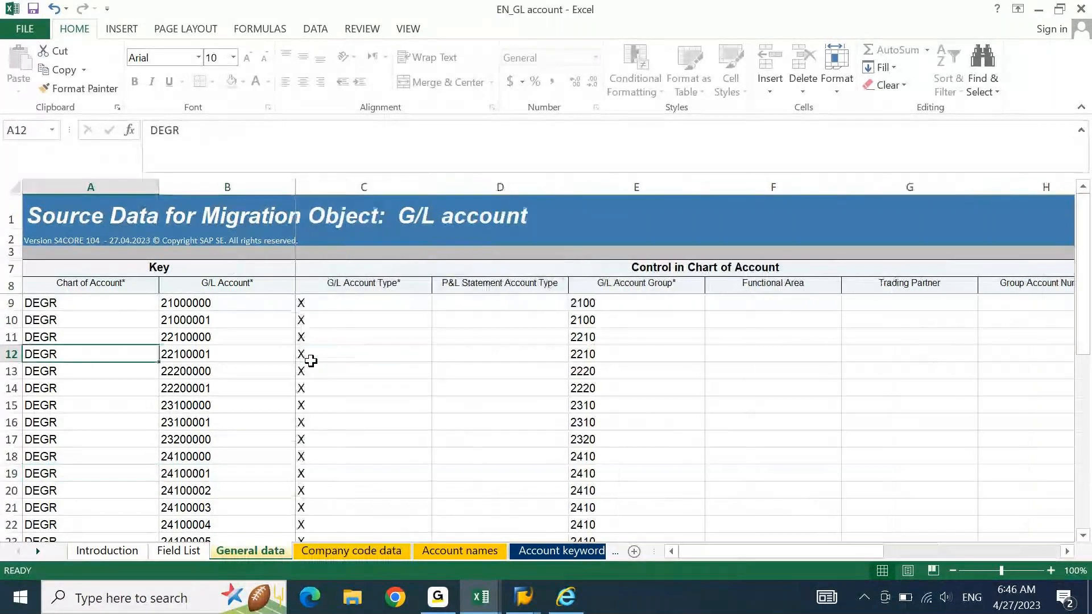
key("ctrl+Home")
key("Left")
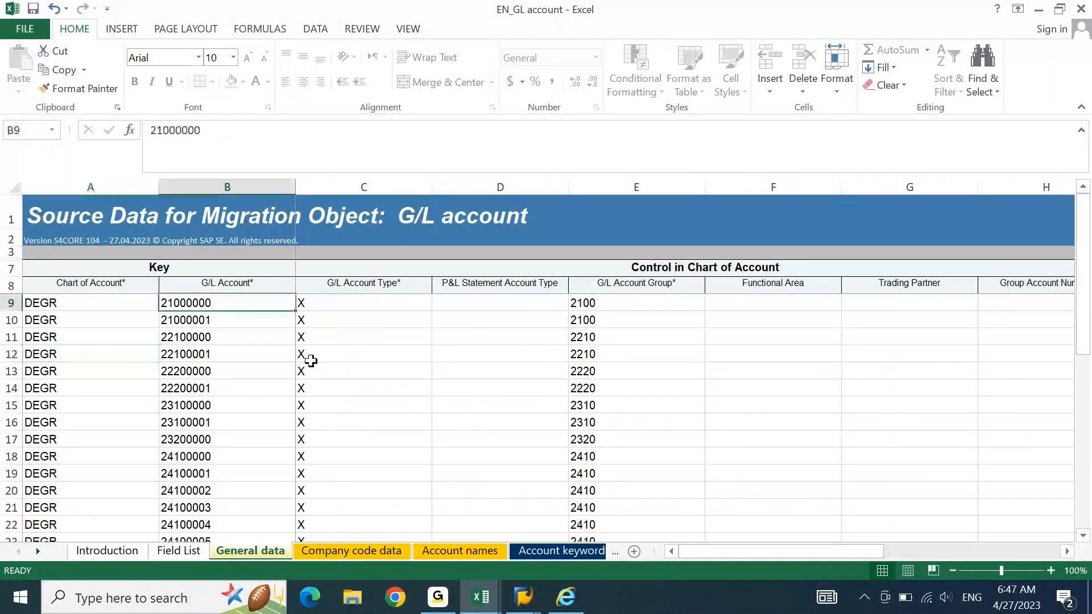
key("Right")
key("Right")
key("Right")
key("Right")
key("Right")
key("Right")
key("Right")
key("Right")
key("Right")
key("Right")
key("Right")
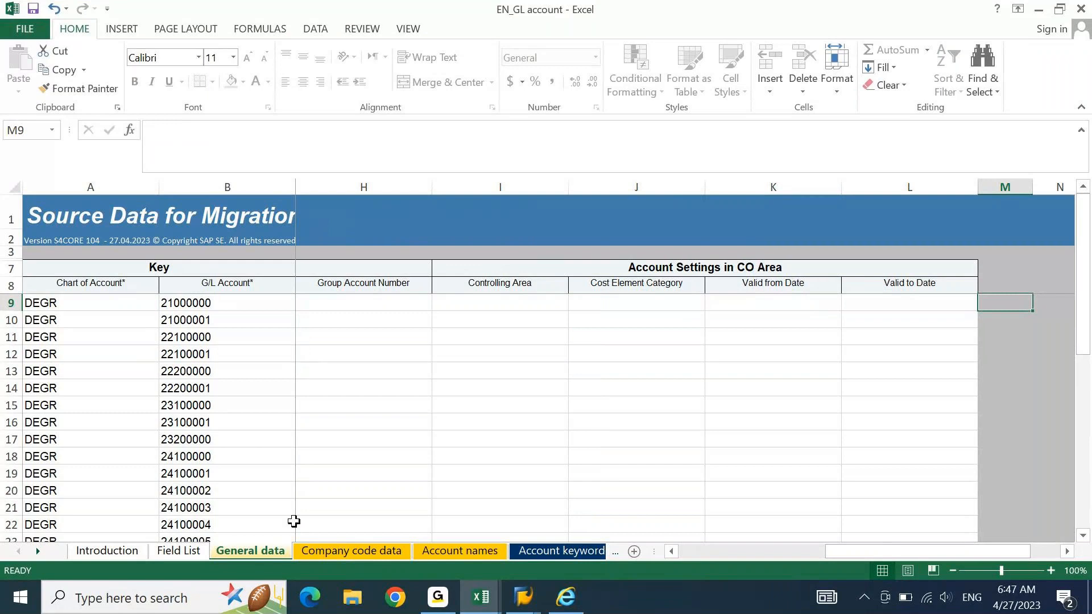
left_click(311, 549)
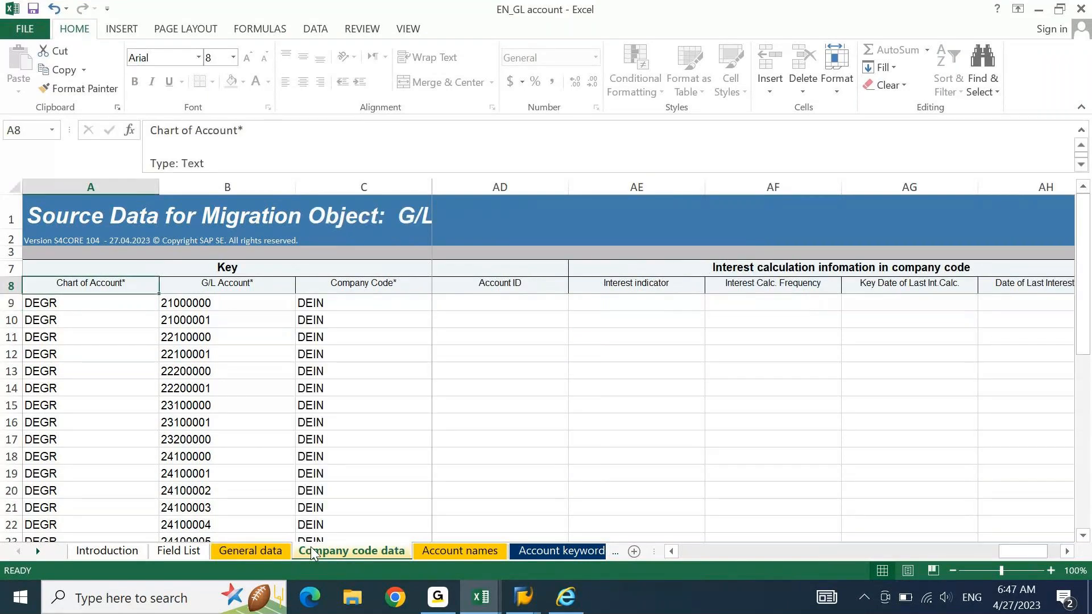
left_click(484, 550)
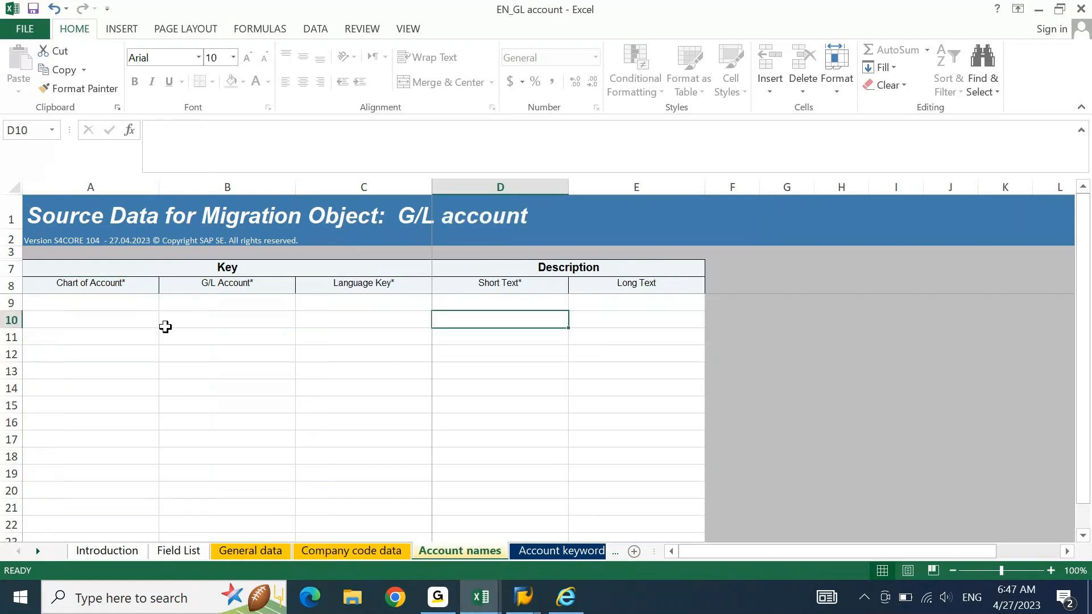
left_click(236, 272)
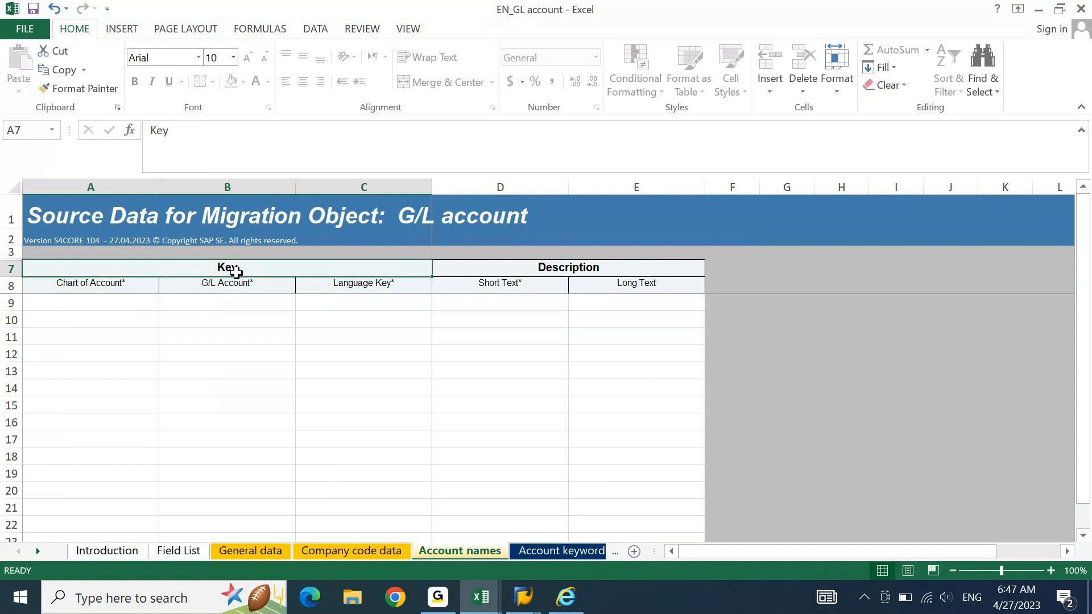
left_click(152, 304)
left_click(199, 296)
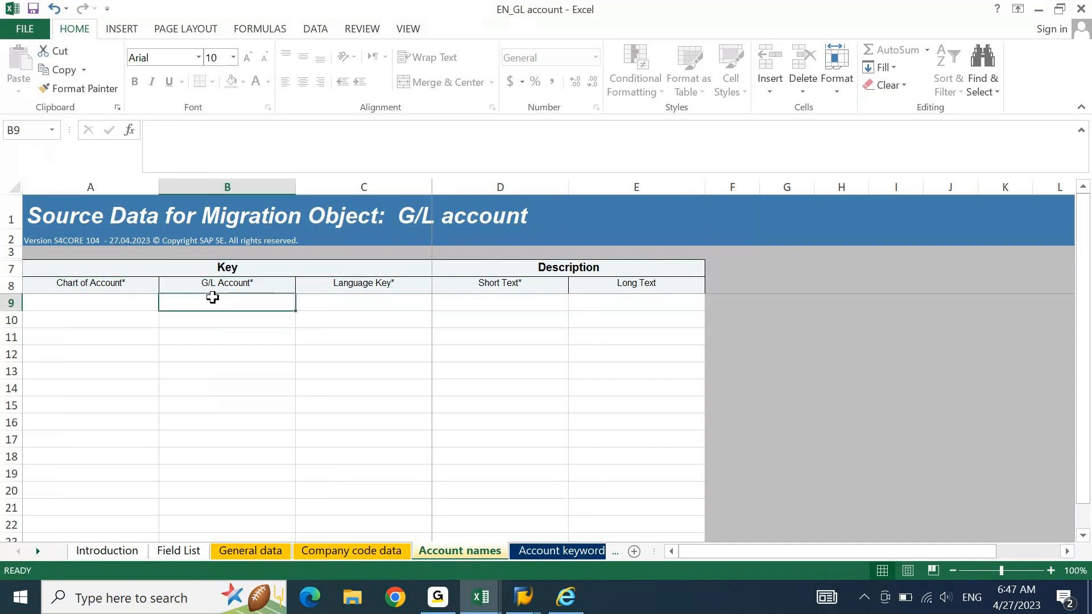
Step: Copy the Chart of Account and G/L Account entries A9:B37 from General data into Account names starting at A9
left_click(253, 549)
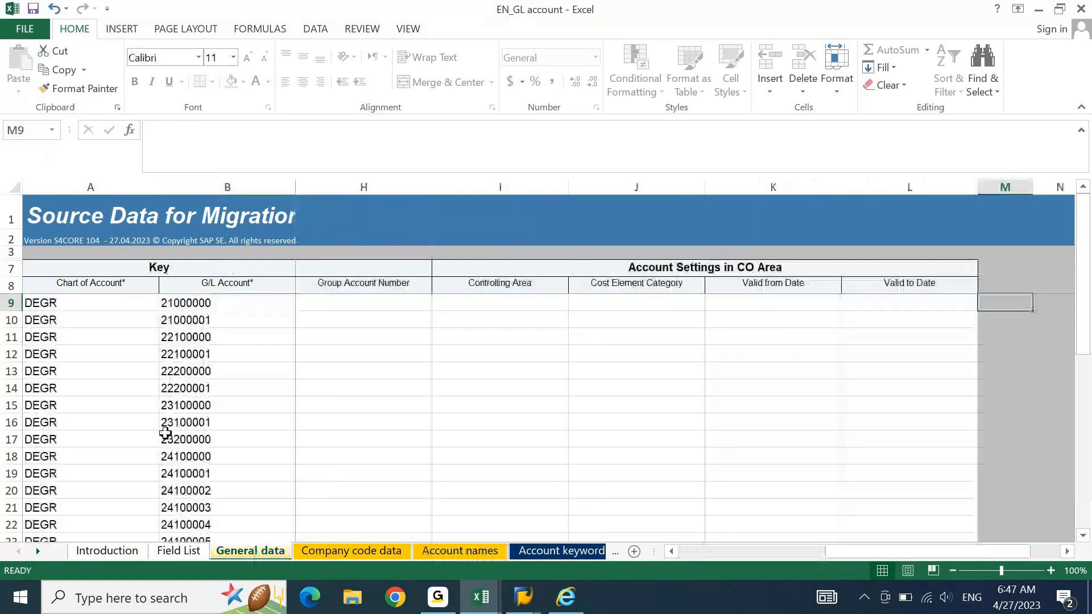
left_click(114, 370)
key("ctrl+Home")
key("shift+Right")
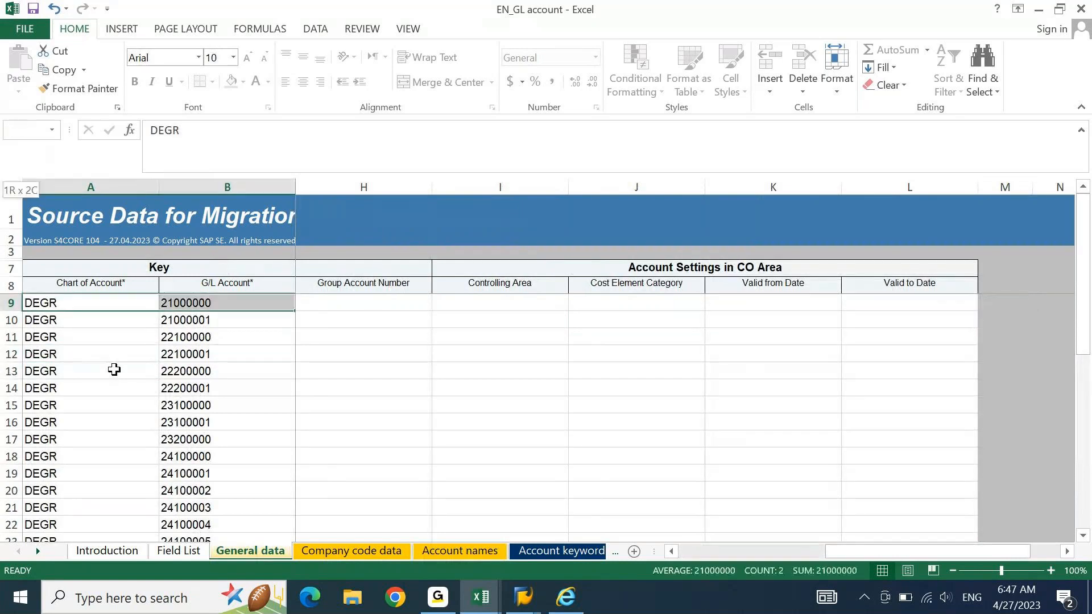
key("ctrl+shift+Down")
key("ctrl+c")
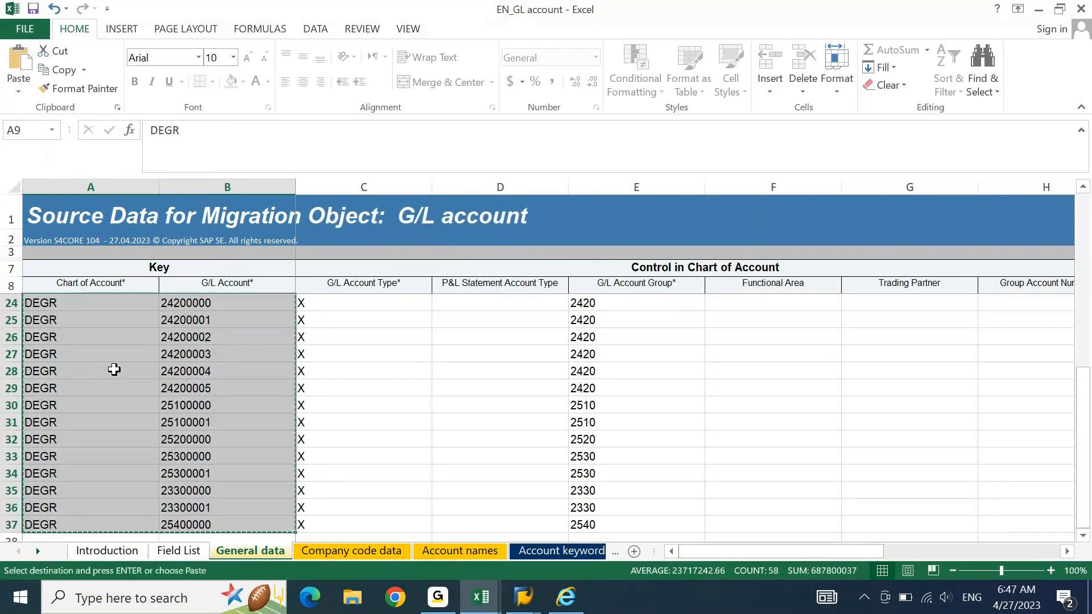
left_click(430, 551)
key("Left")
key("Up")
key("Down")
key("ctrl+v")
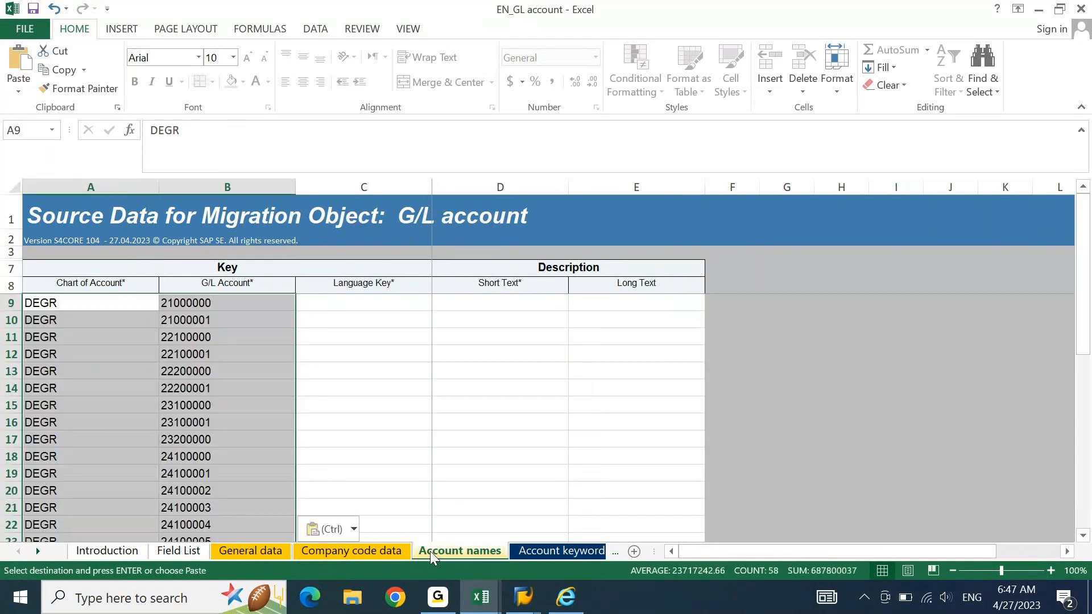
Step: Fill the Language Key column C9:C37 of Account names with EN for every account
key("Right")
key("Right")
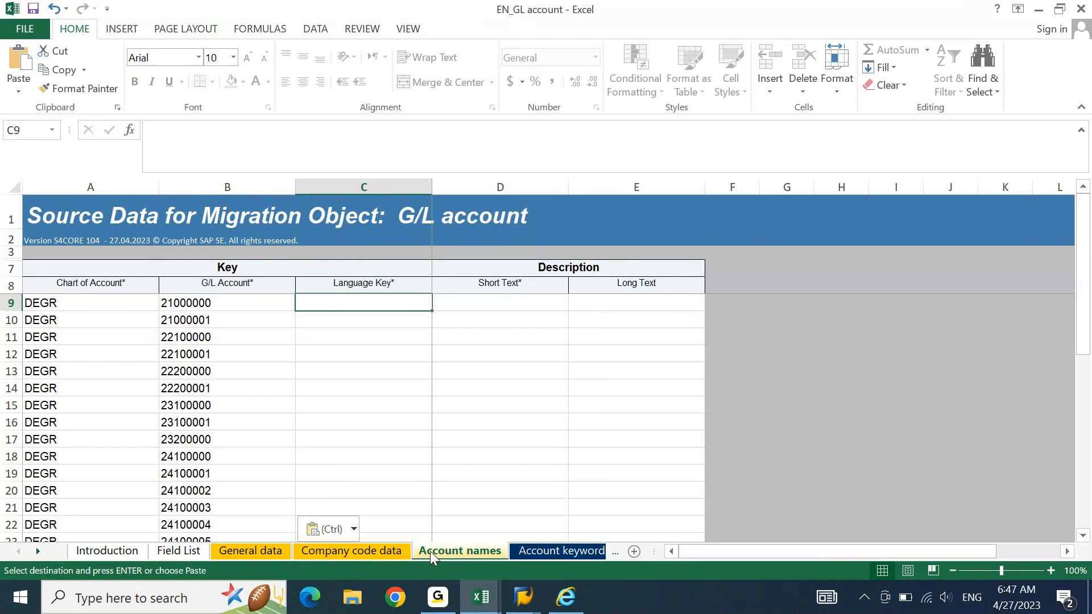
type("EN")
key("Return")
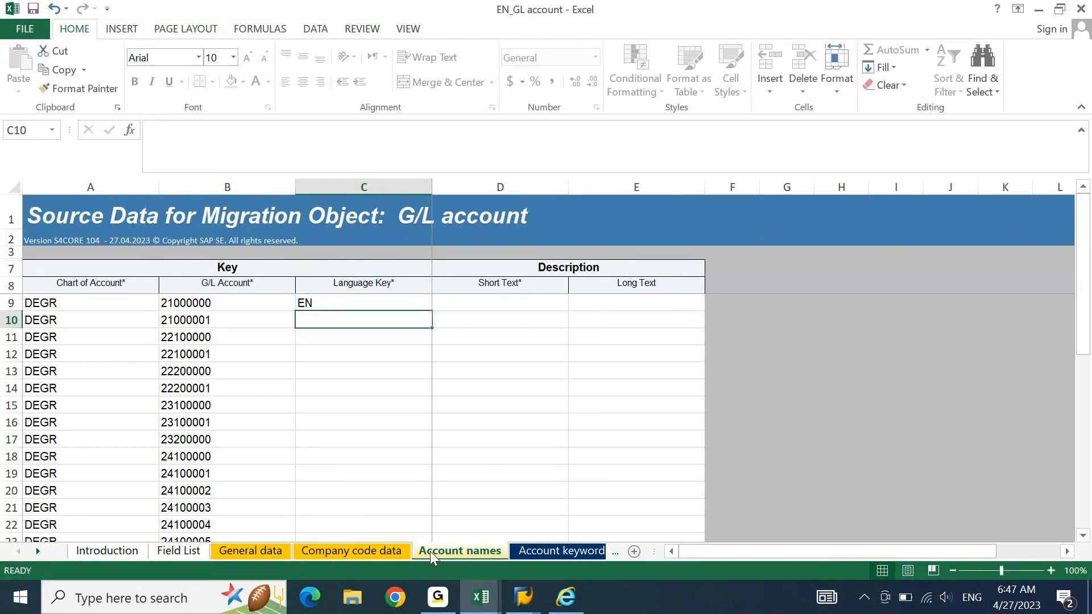
key("Up")
key("ctrl+c")
key("Left")
key("ctrl+Down")
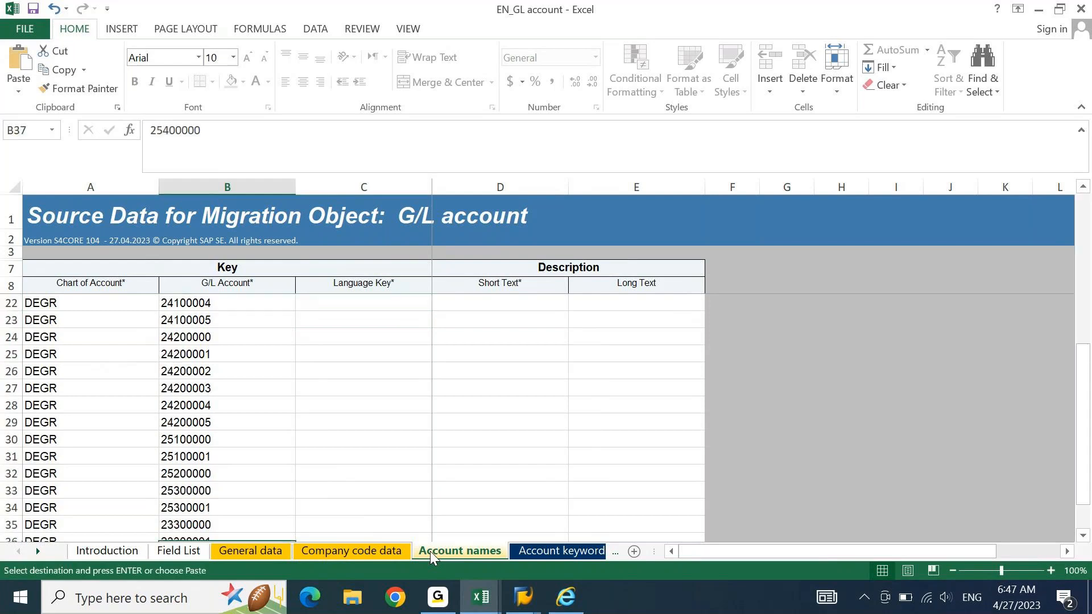
key("Right")
key("ctrl+shift+Up")
key("ctrl+v")
key("Escape")
key("ctrl+Up")
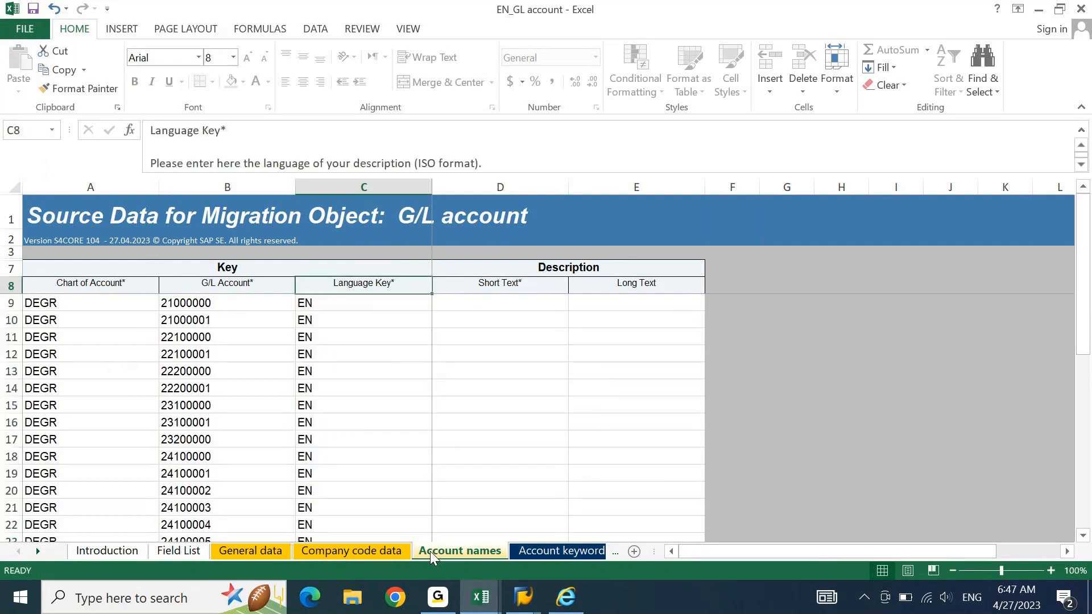
Step: Copy the account descriptions B1877:B1905 from the FICO 7.30 AM IST workbook into both Short Text and Long Text of Account names, starting at row 9
key("Right")
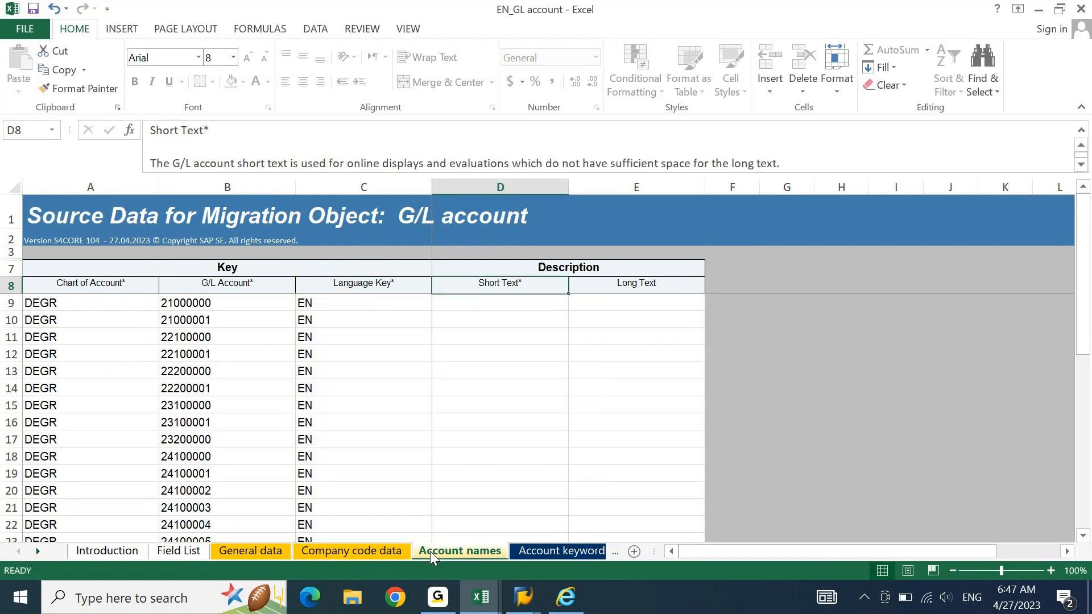
key("Right")
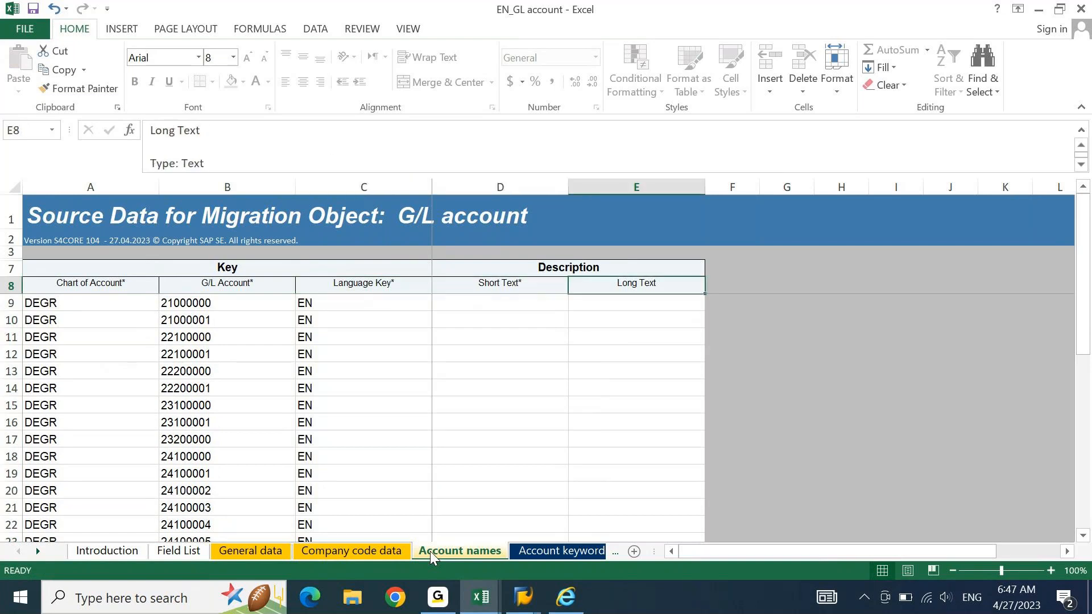
key("Left")
key("Down")
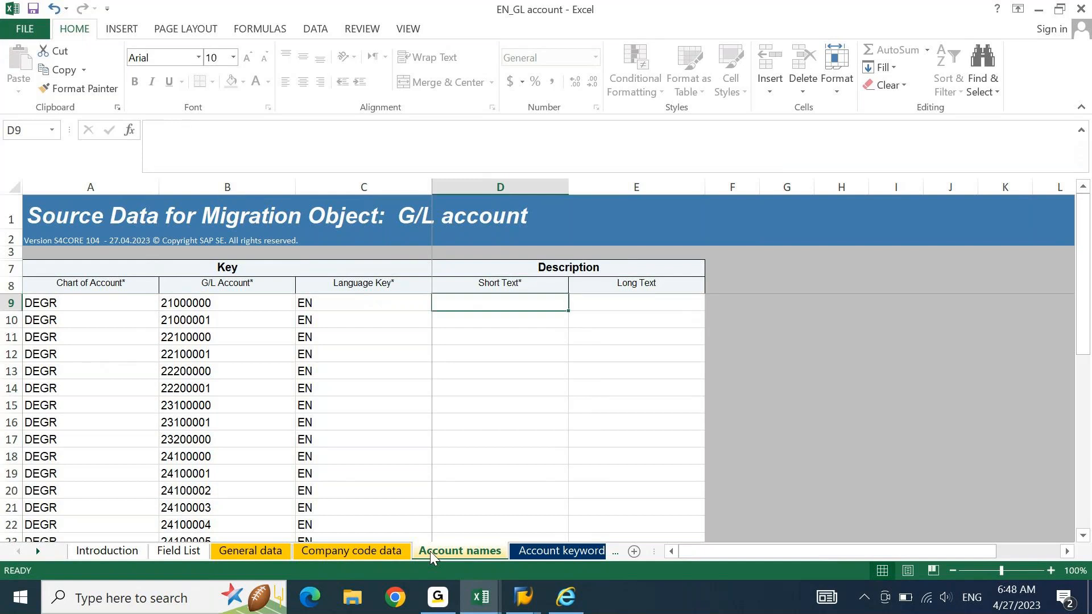
key("alt+Tab")
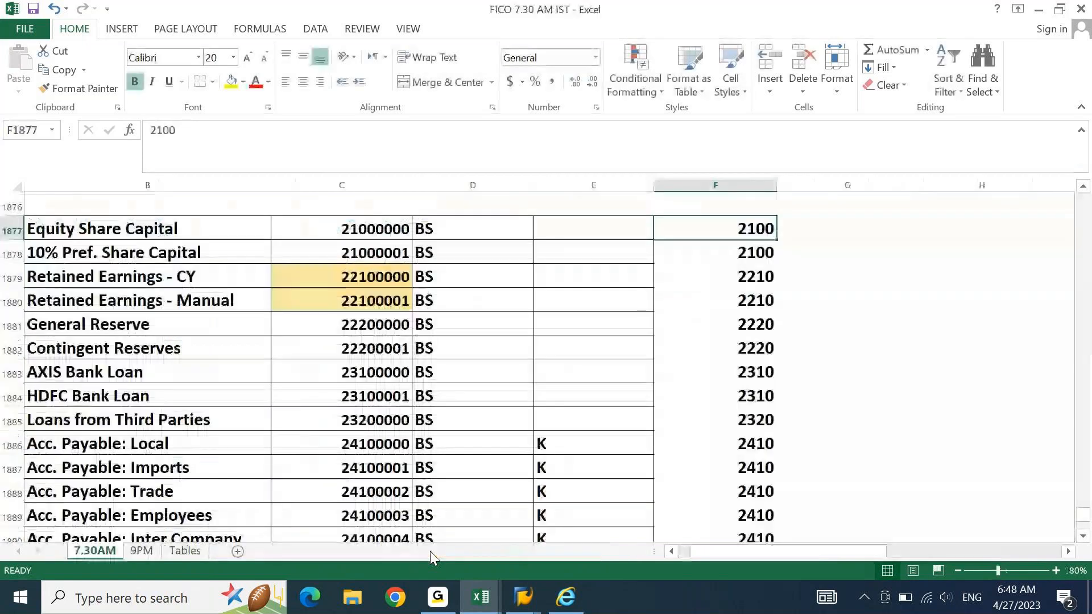
key("Left")
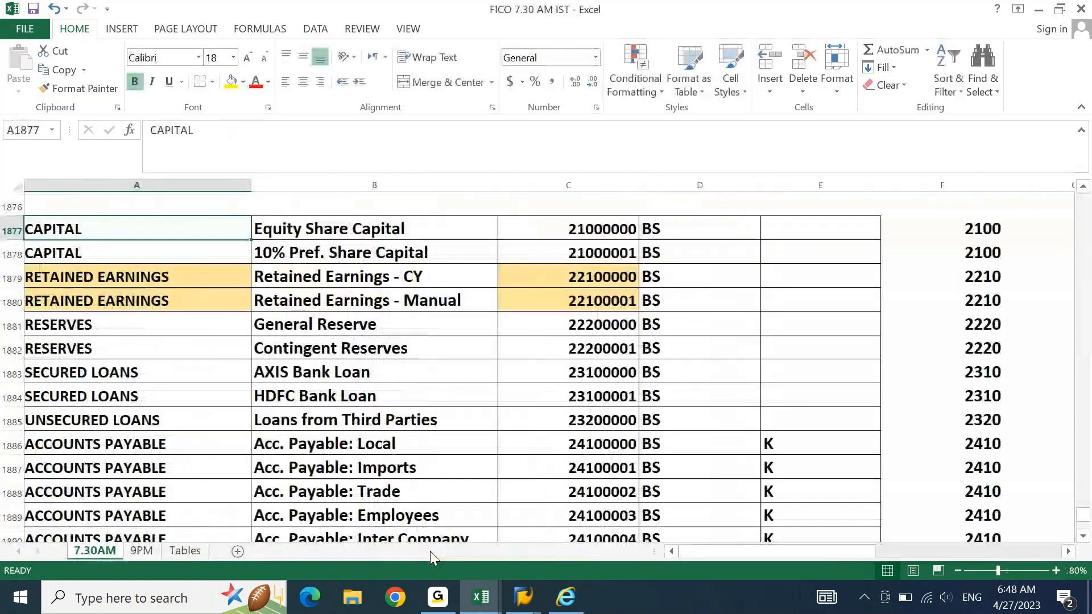
key("Right")
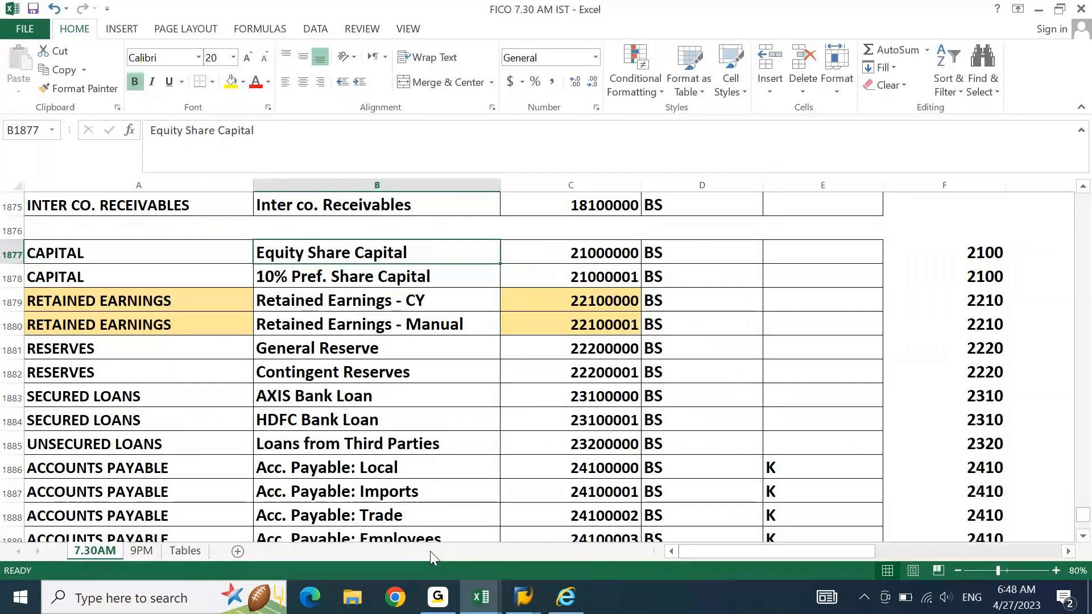
key("ctrl+shift+Down")
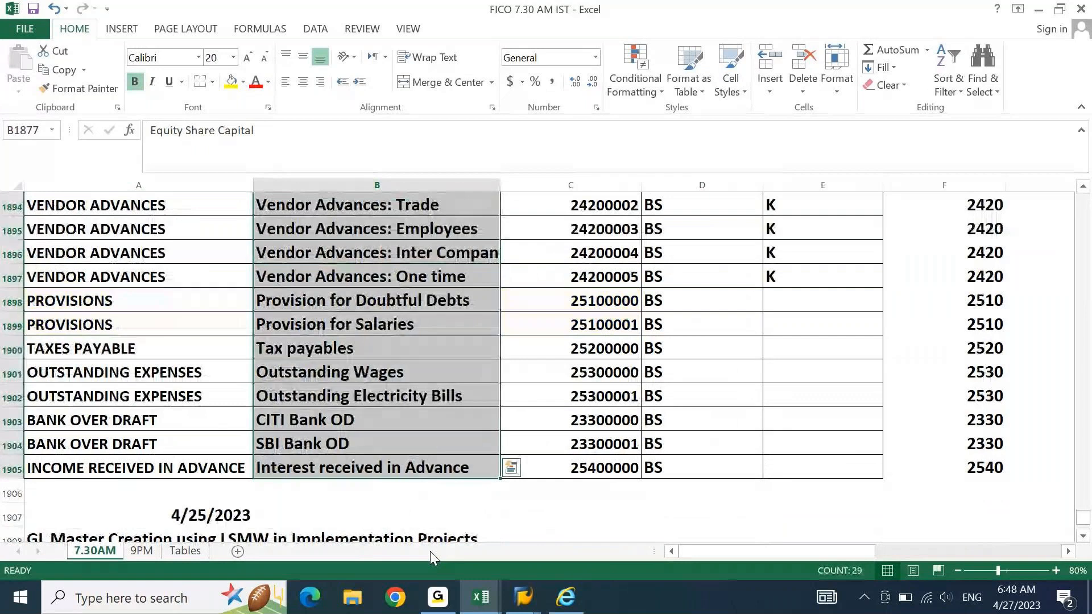
key("ctrl+c")
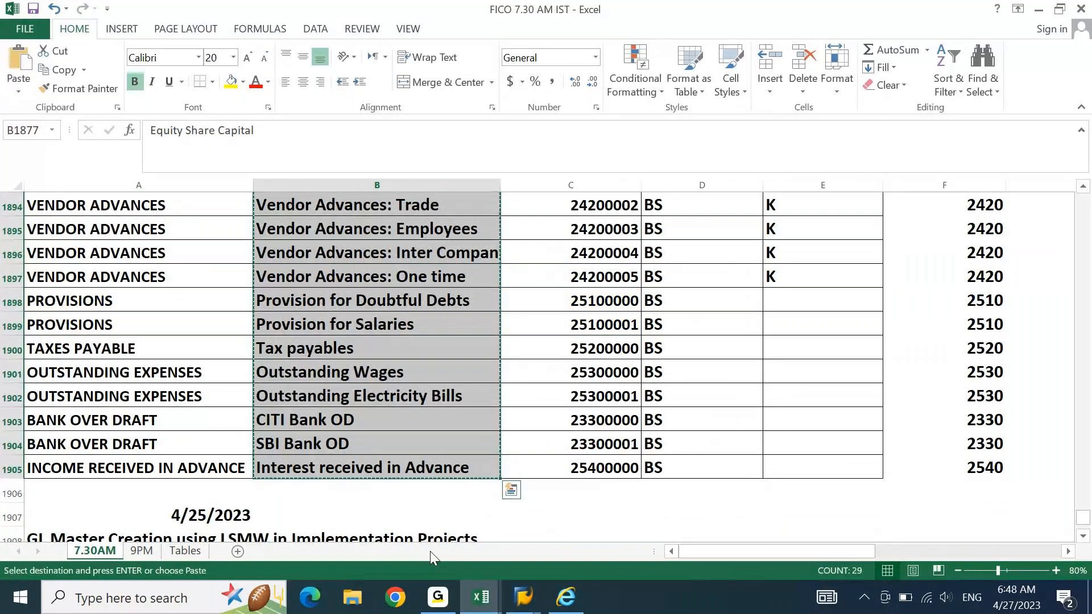
key("alt+Tab")
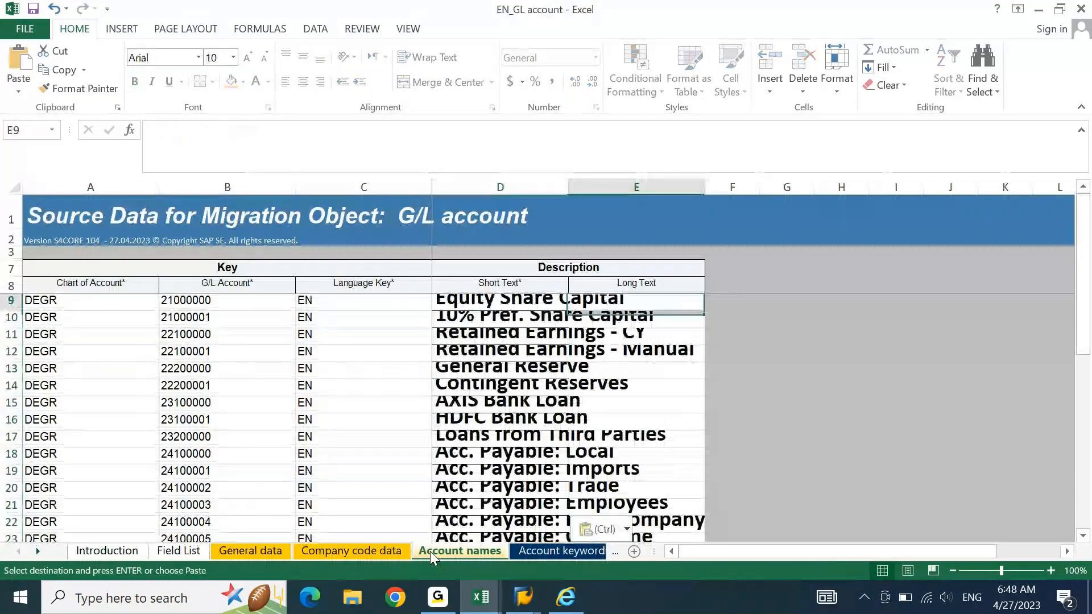
key("ctrl+v")
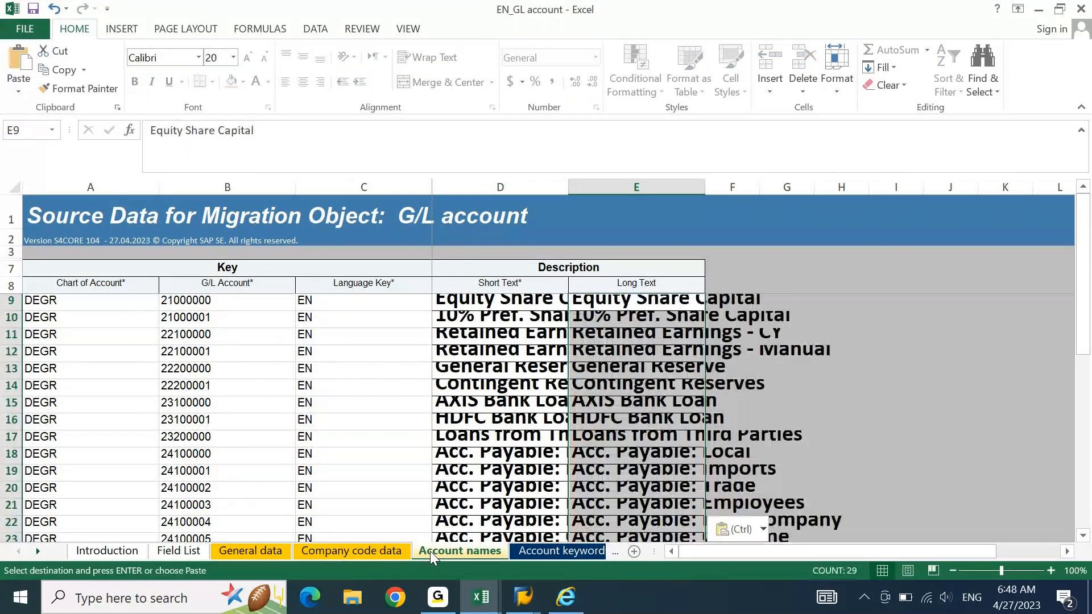
key("Escape")
key("Left")
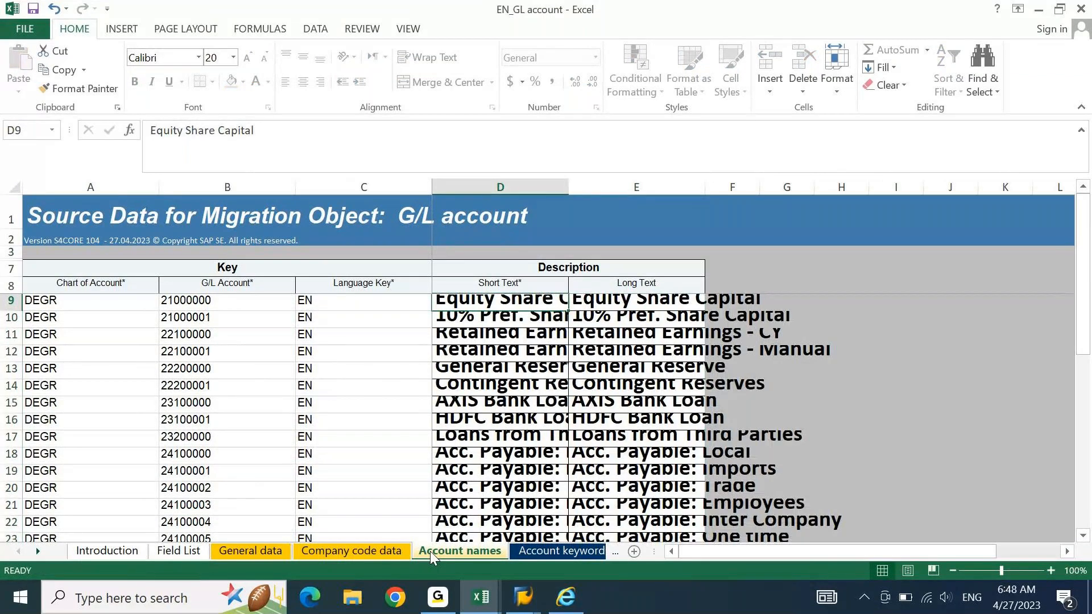
Step: Apply the cell formatting of Language Key cell C9 to the pasted Short Text and Long Text entries with Format Painter
left_click(353, 301)
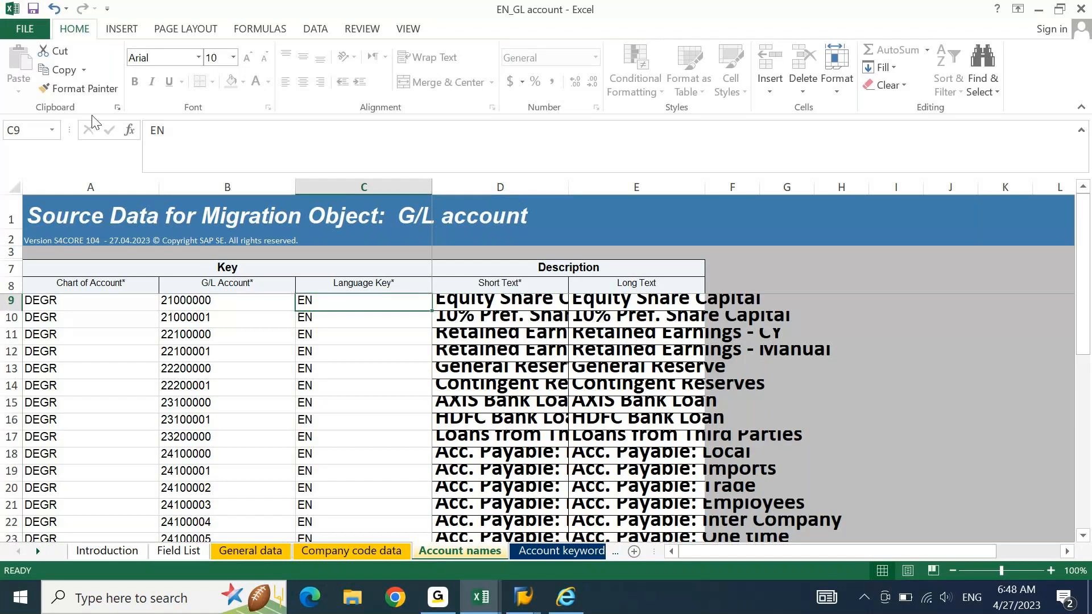
left_click(79, 88)
mouse_move(482, 301)
left_mouse_down()
mouse_move(637, 352)
mouse_move(637, 504)
mouse_move(629, 472)
left_mouse_up()
key("Left")
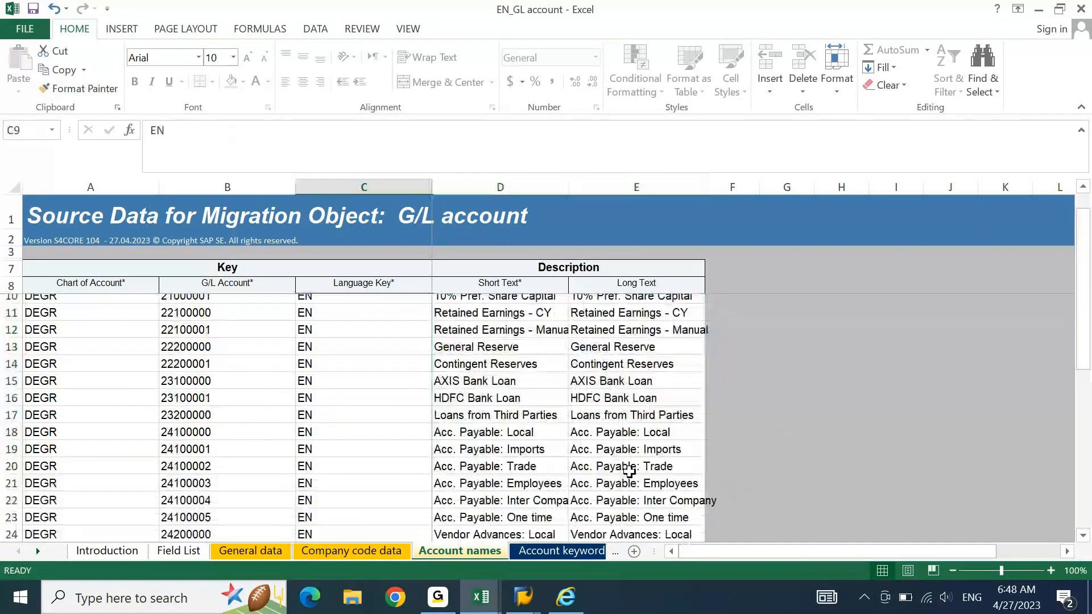
key("Up")
Step: Save the EN_GL account workbook
key("ctrl+s")
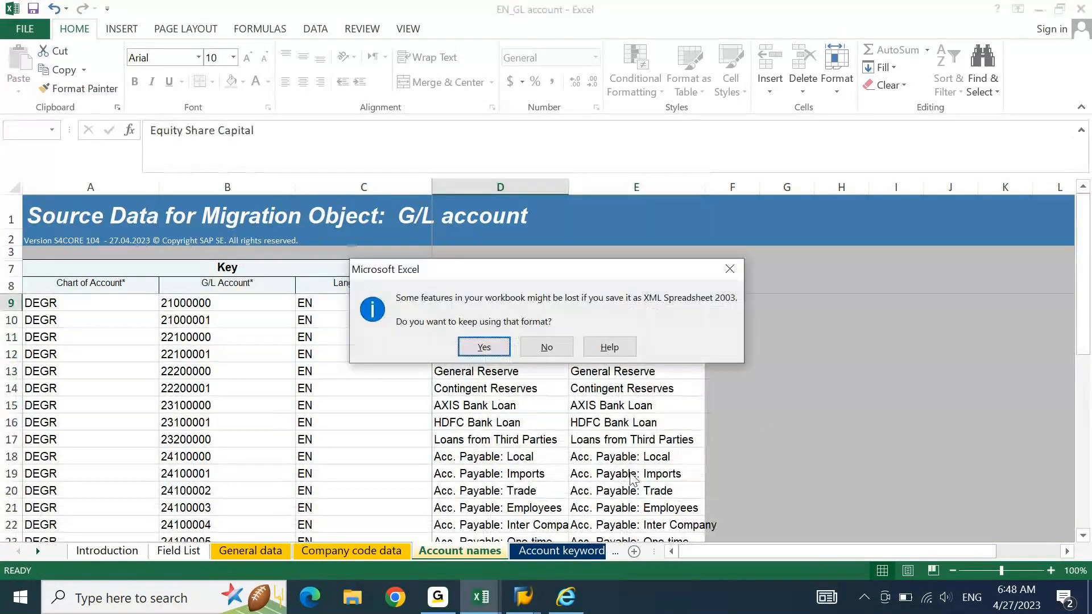
Step: Keep the XML Spreadsheet 2003 format for the save and review the row 14 entries on the Account names sheet
key("Return")
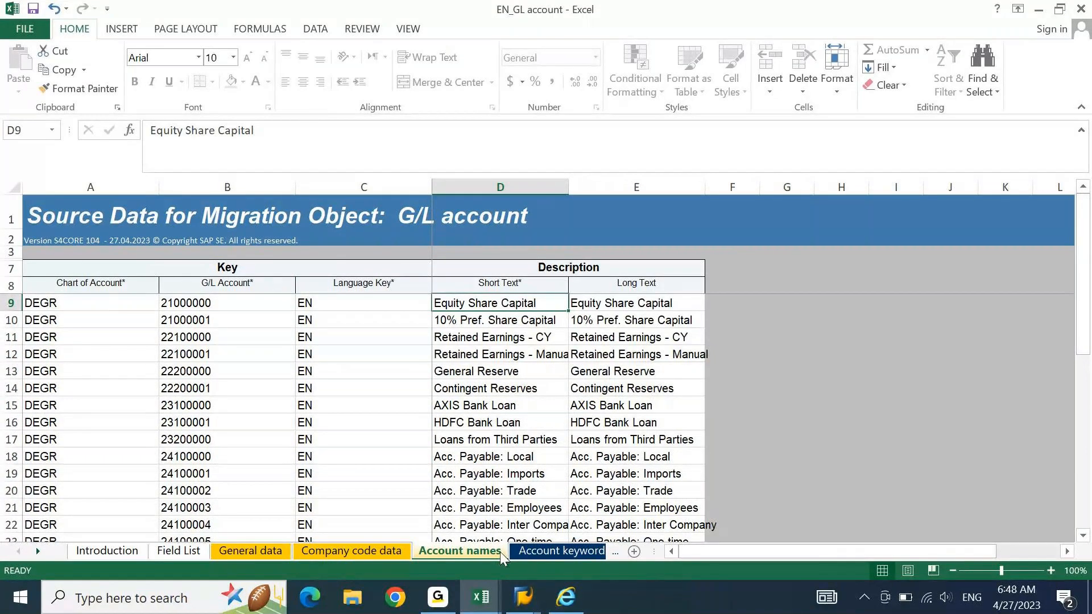
left_click(372, 384)
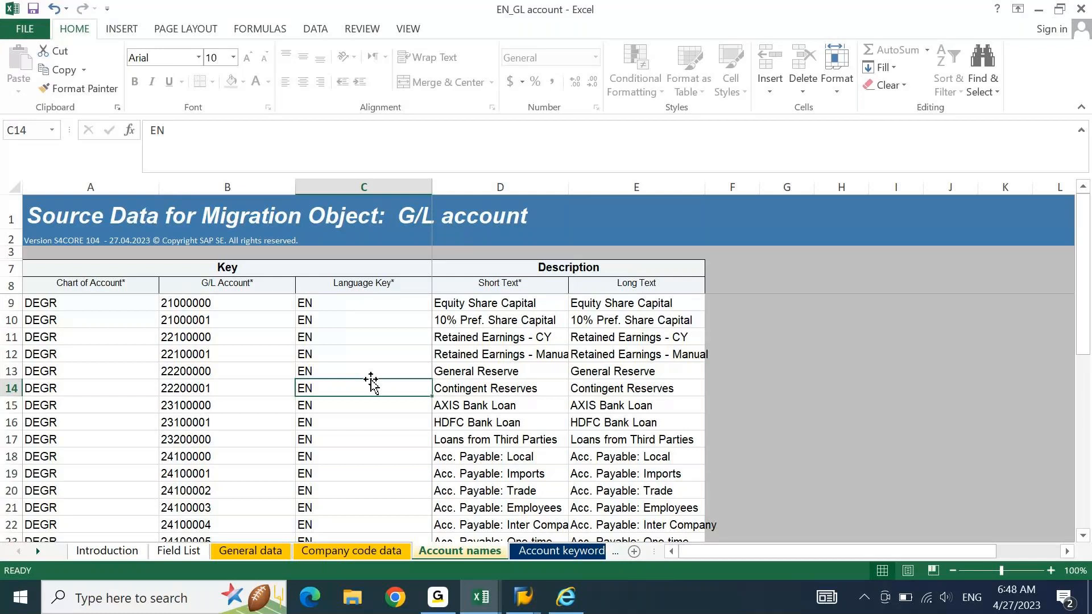
key("Left")
key("Left")
key("shift+Right")
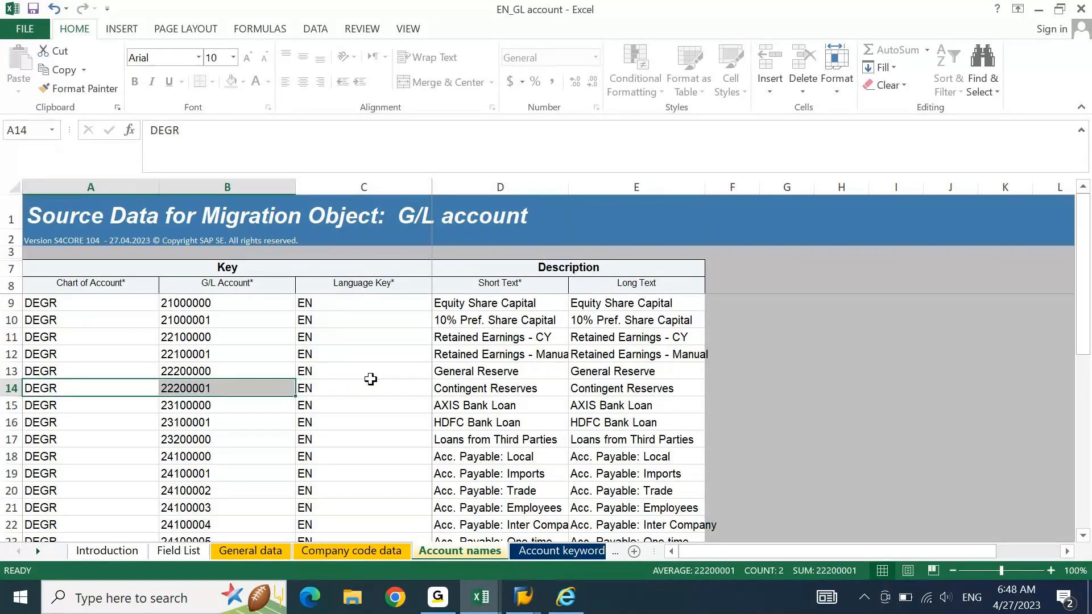
key("Right")
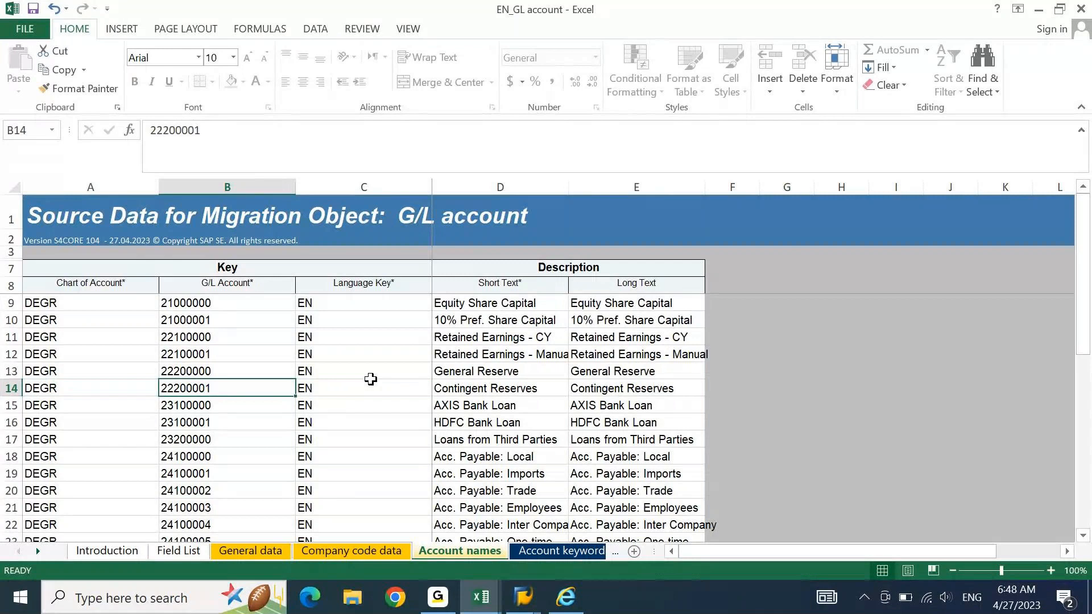
key("Right")
key("Right")
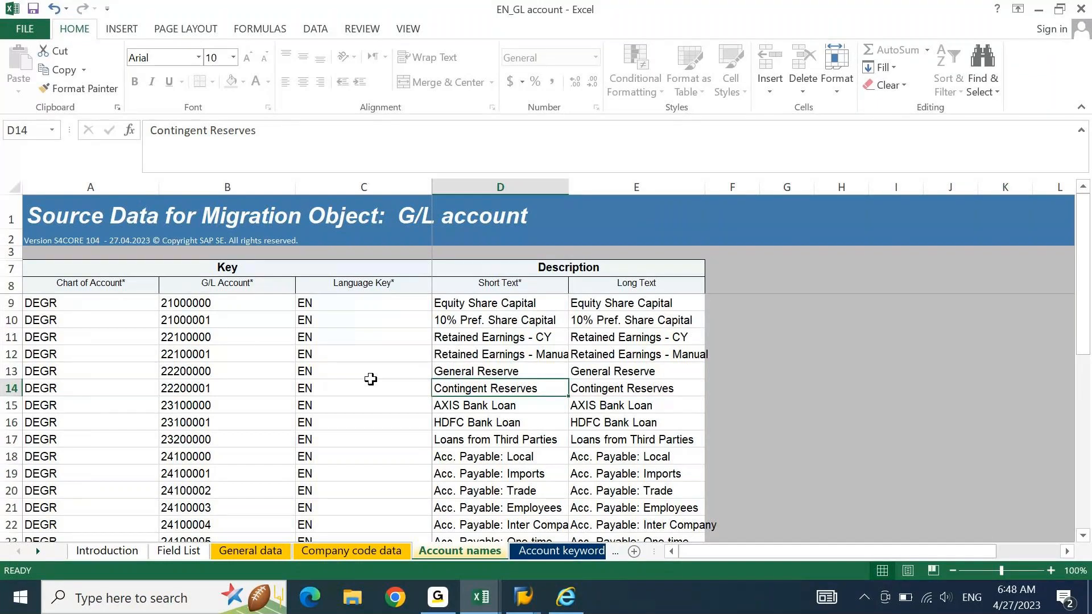
Step: Switch to SAP Logon, open the S4 1909 logon screen and set the logon language to DE
left_click(523, 596)
left_click(370, 514)
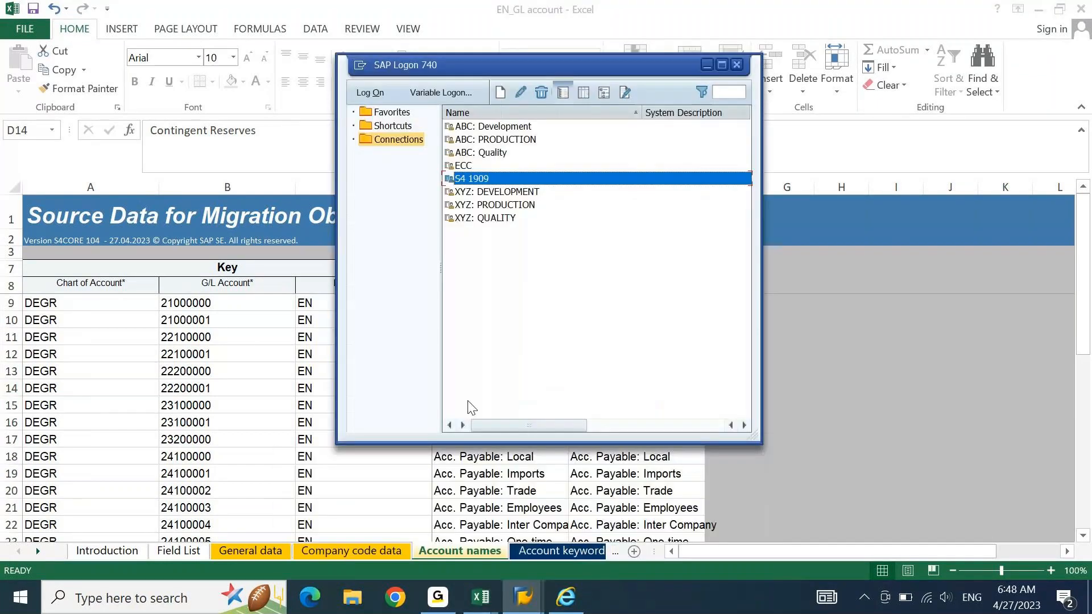
double_click(478, 179)
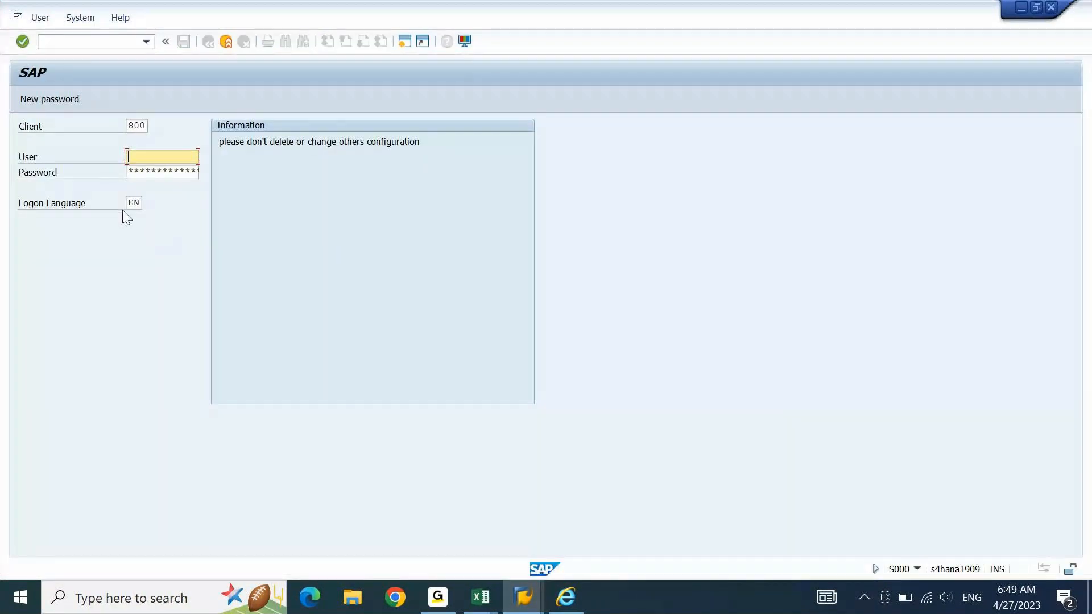
double_click(130, 204)
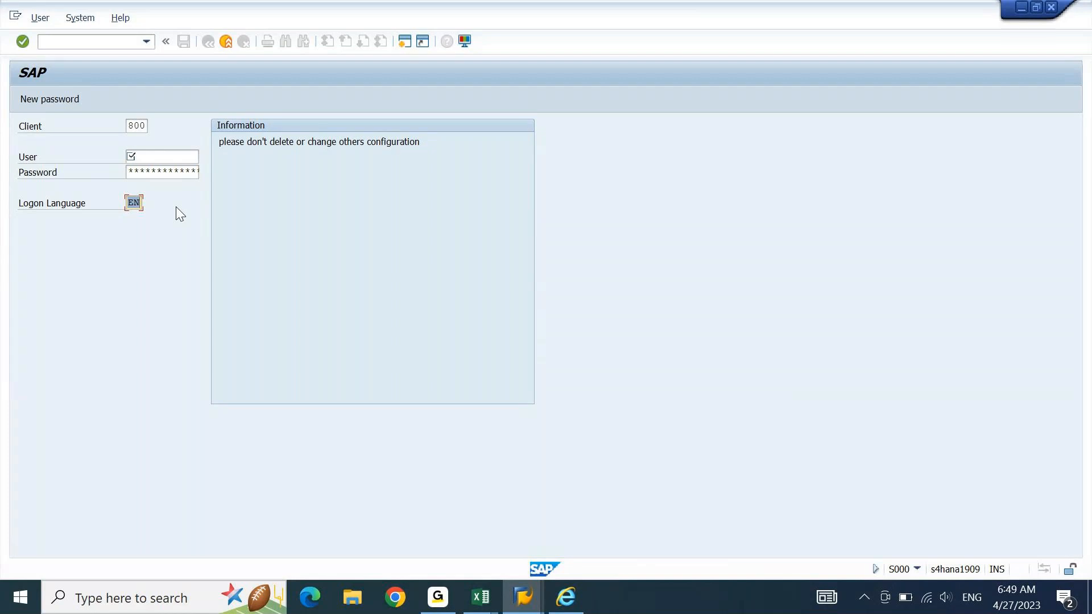
type("GE")
key("BackSpace")
key("BackSpace")
type("DE")
key("alt+Tab")
key("alt+Tab")
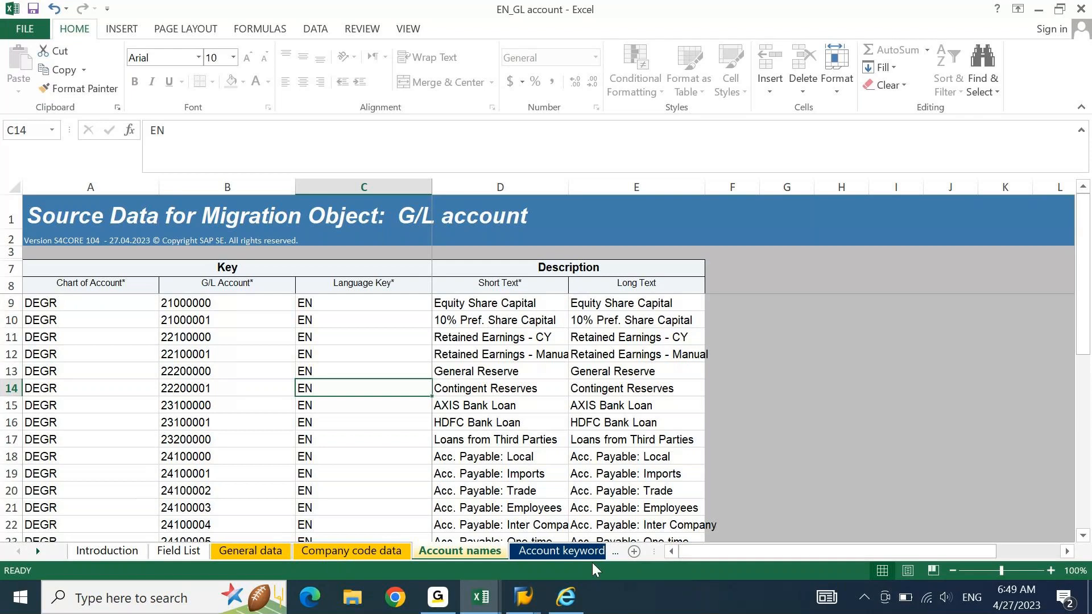
Step: View the SKB1 table entries in SAP, and return to Excel to check the language key and short text in row 15
mouse_move(523, 597)
left_click(599, 542)
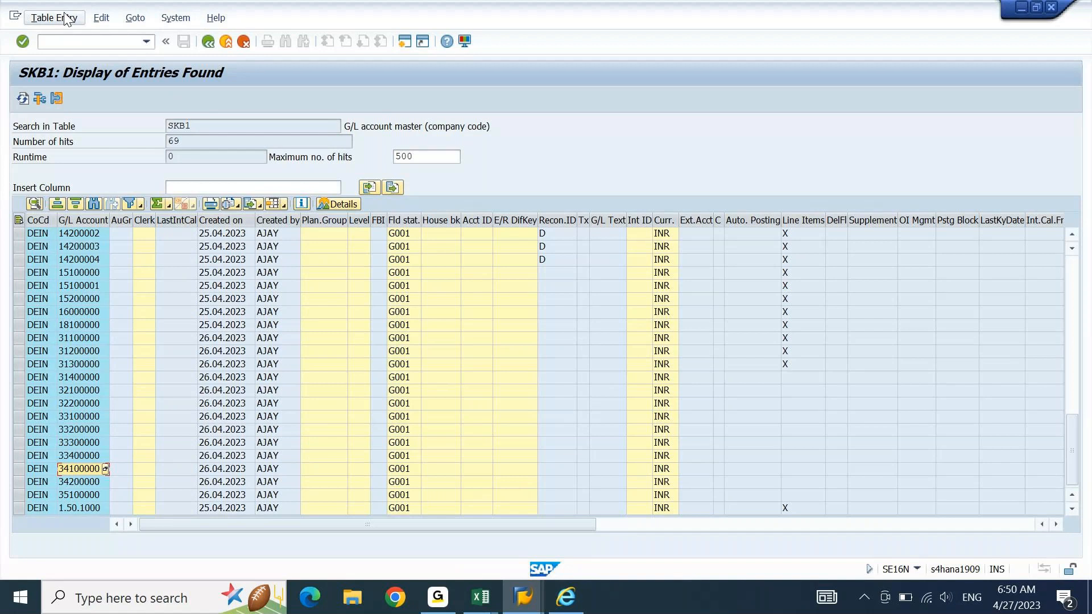
key("alt+Tab")
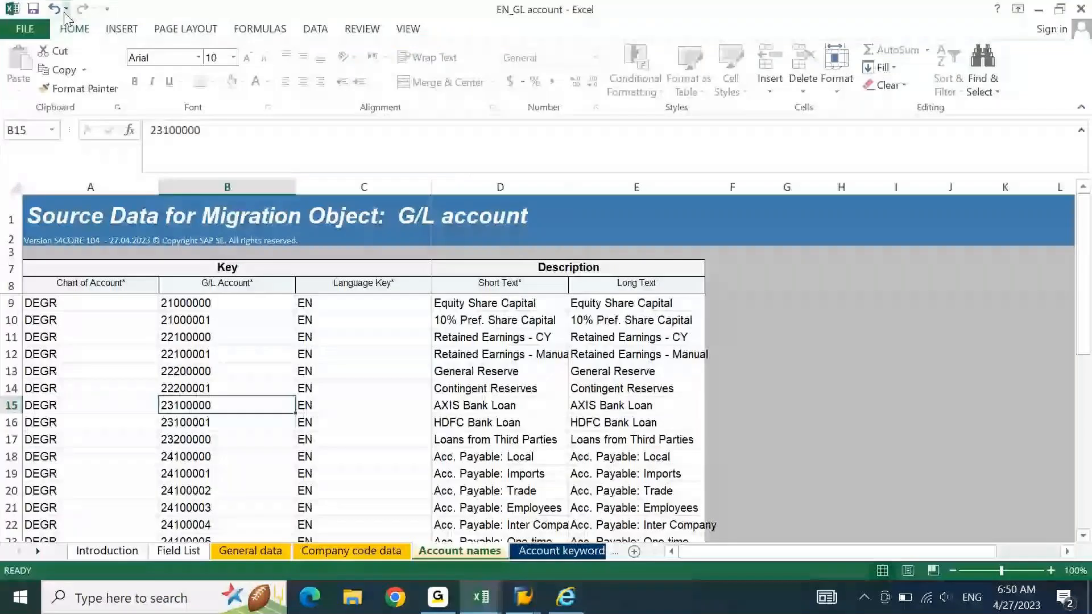
key("Right")
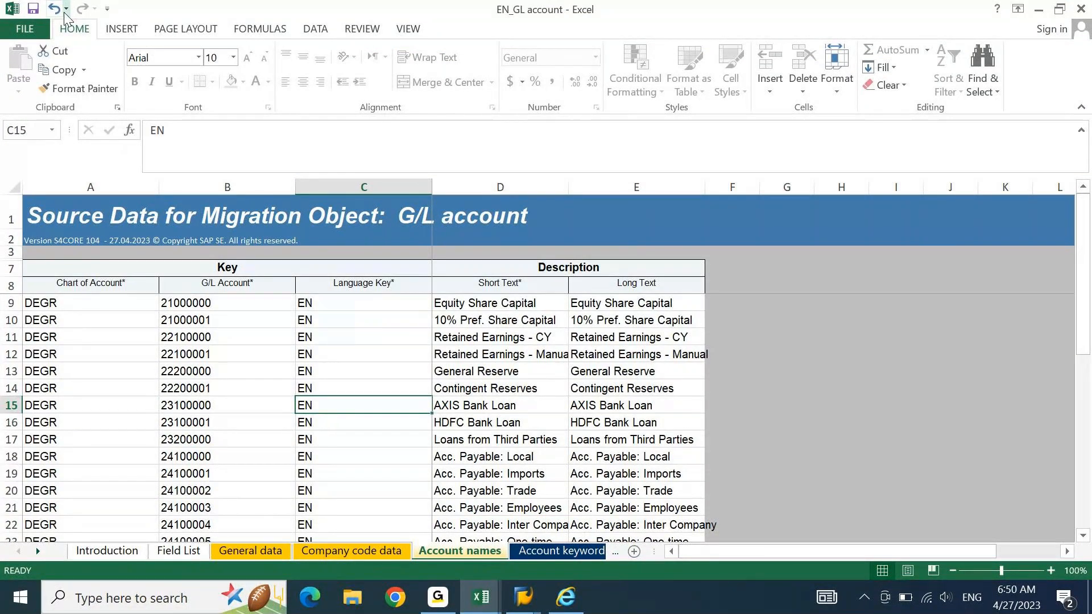
key("Right")
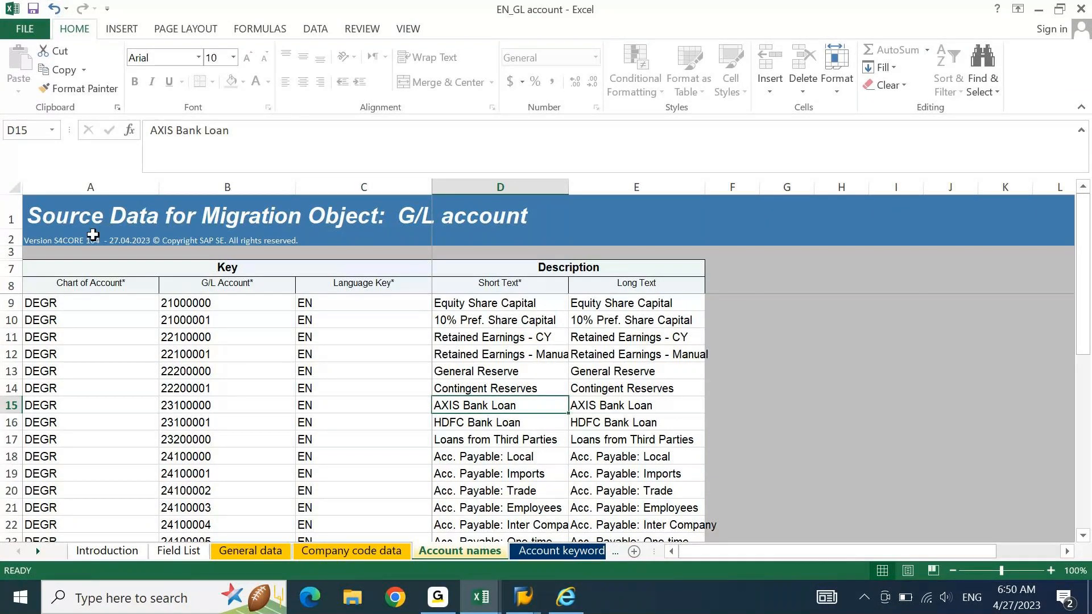
Step: Review the Account keywords, Account names and General data sheets of the G/L account template
left_click(535, 553)
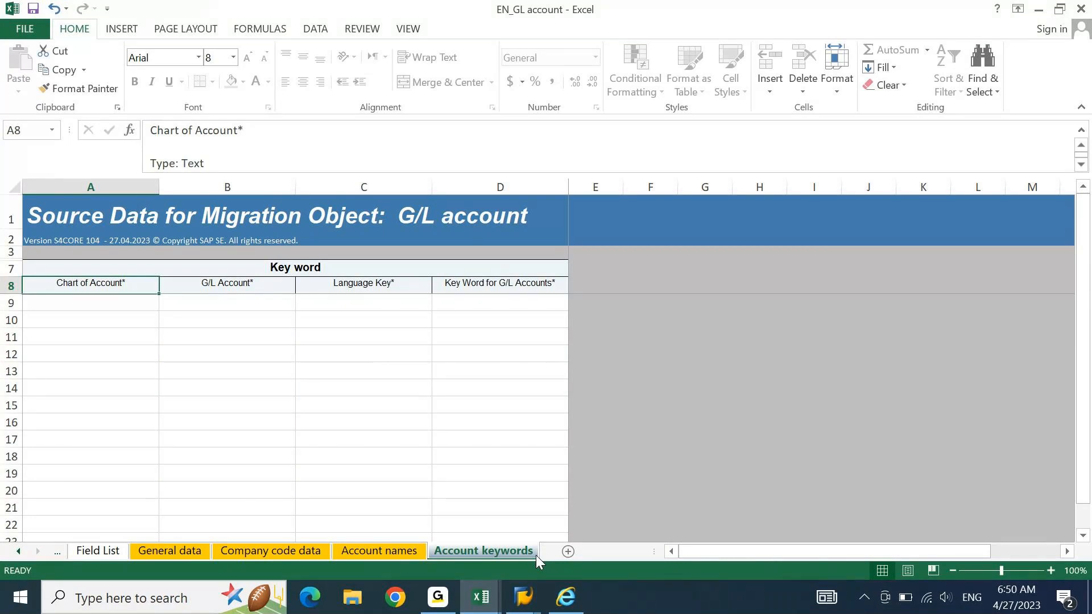
left_click(387, 558)
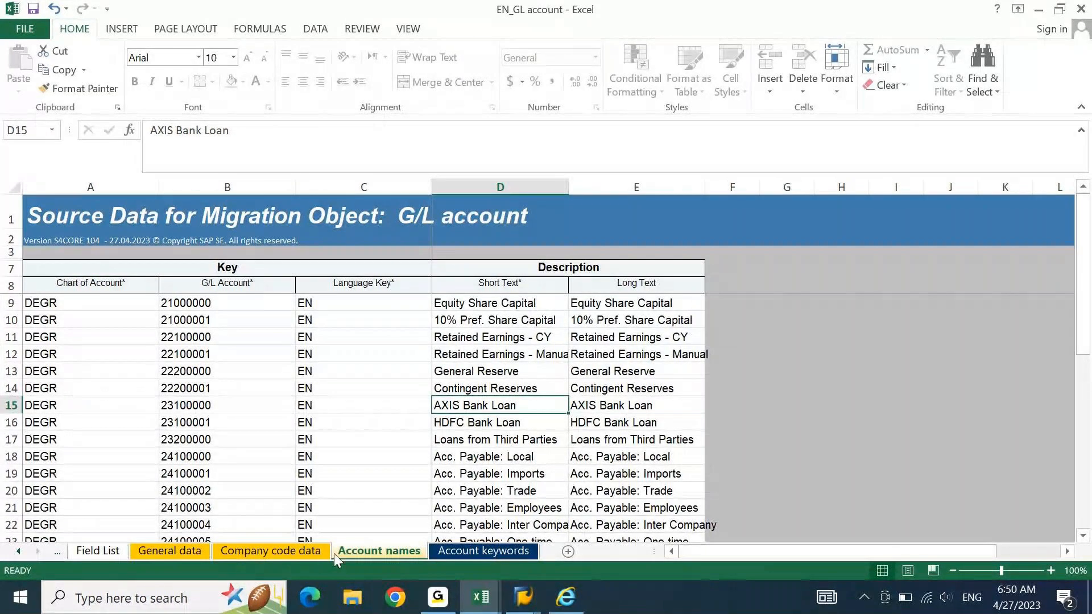
left_click(183, 549)
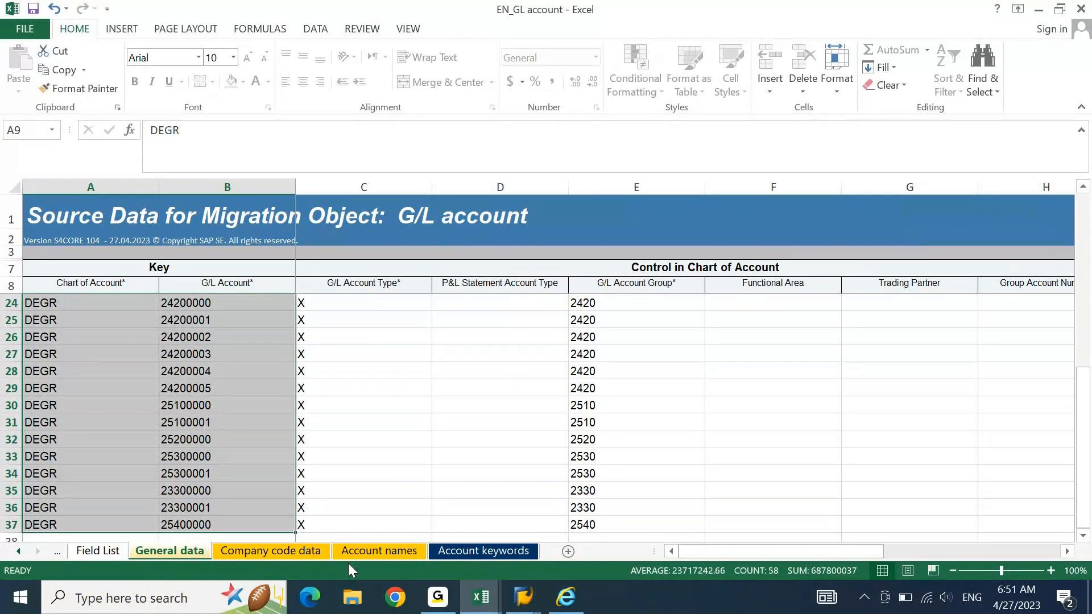
Step: Save the EN_GL account workbook in its XML Spreadsheet 2003 format and close it
left_click(335, 461)
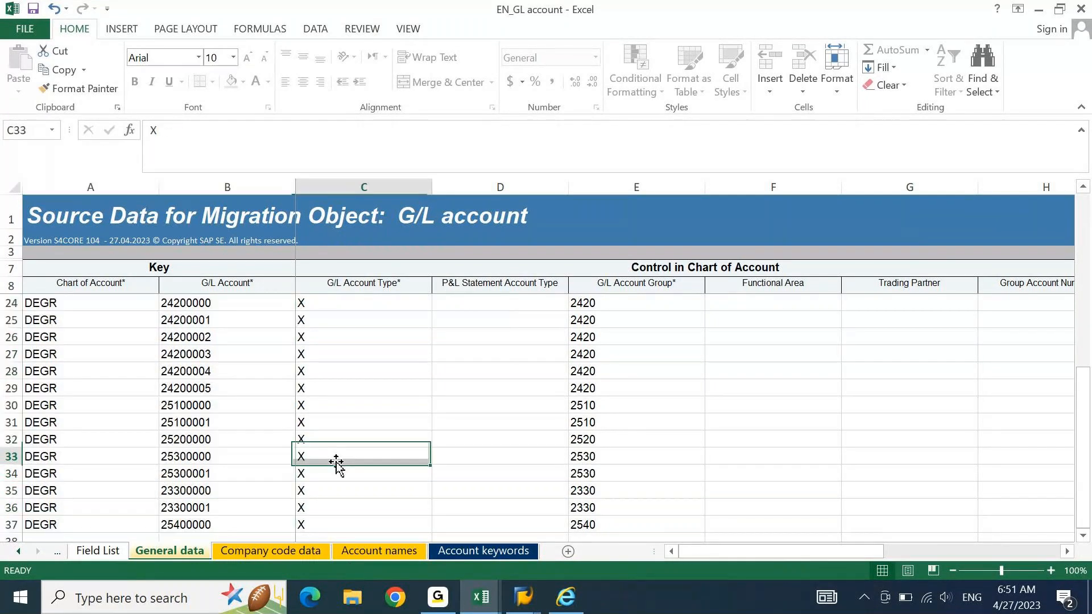
key("Home")
key("ctrl+Up")
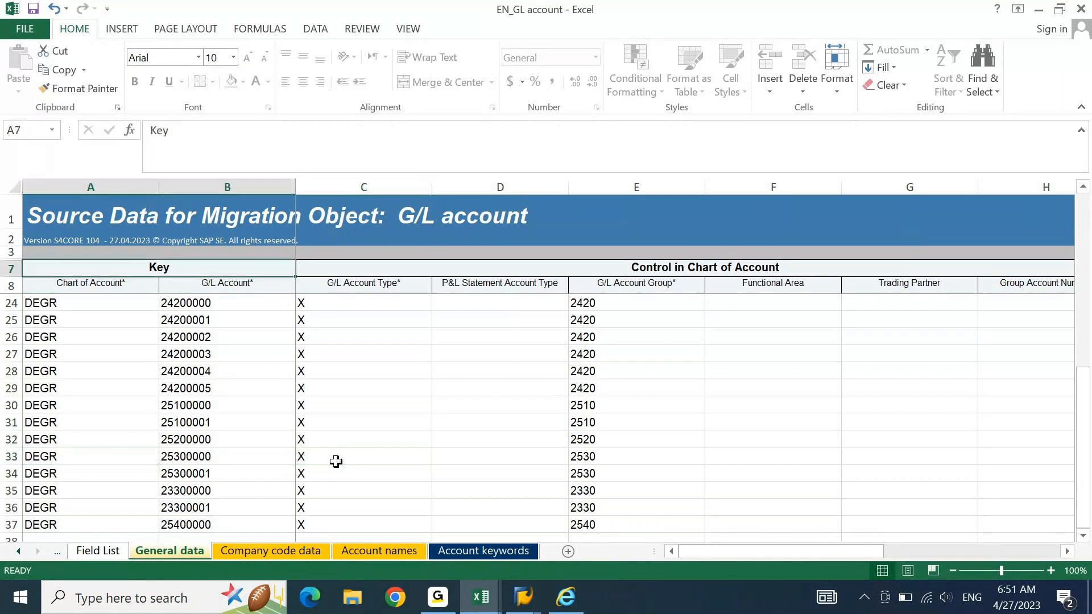
key("ctrl+s")
key("Return")
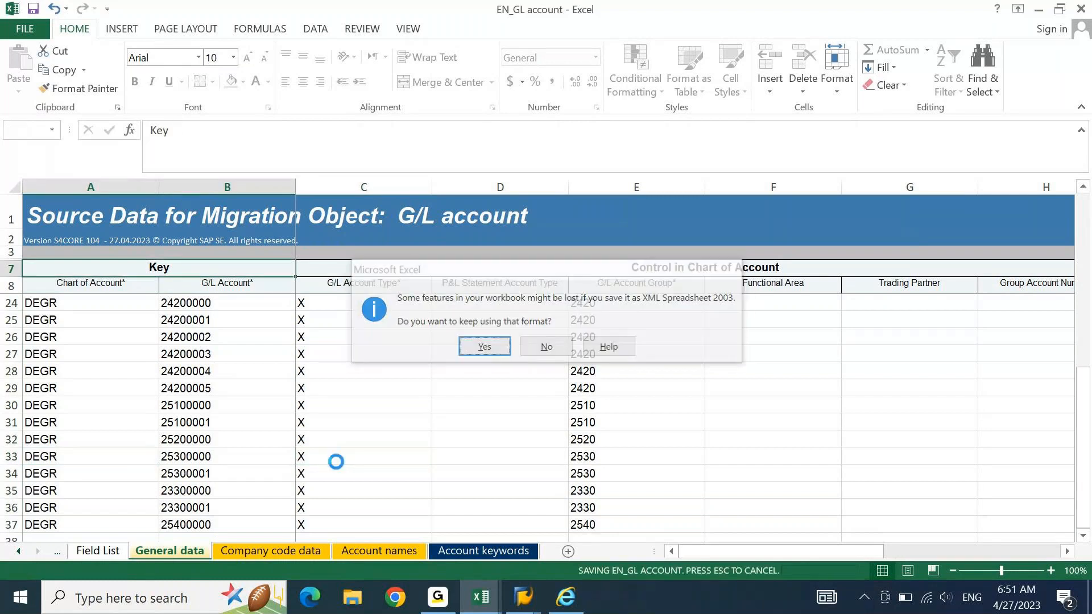
left_click(1082, 7)
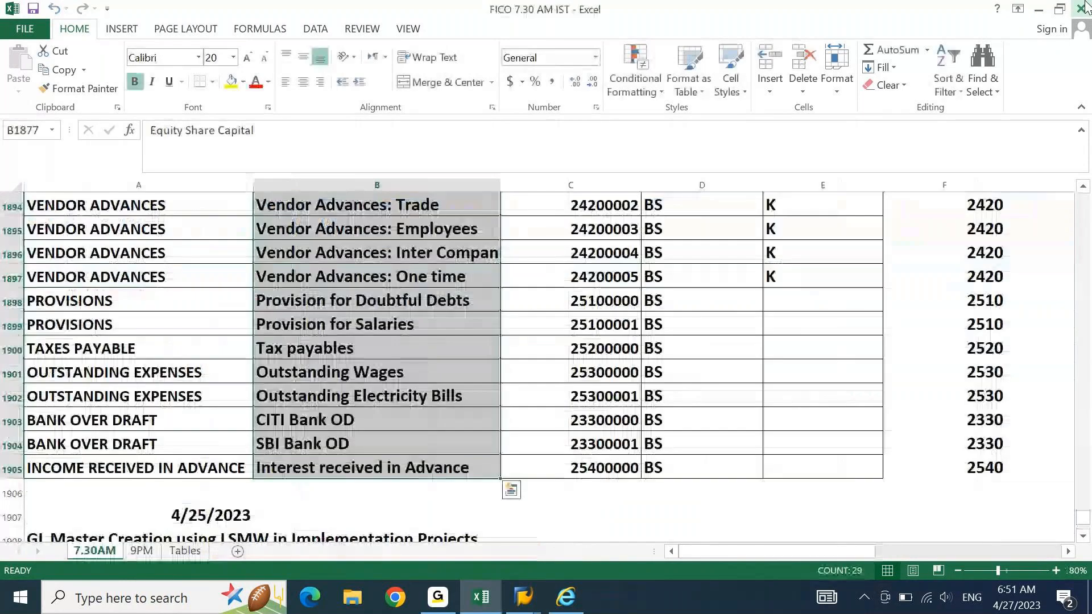
Step: Switch to the SAP window with the SKB1 entries and check the number of hits
left_click(1082, 7)
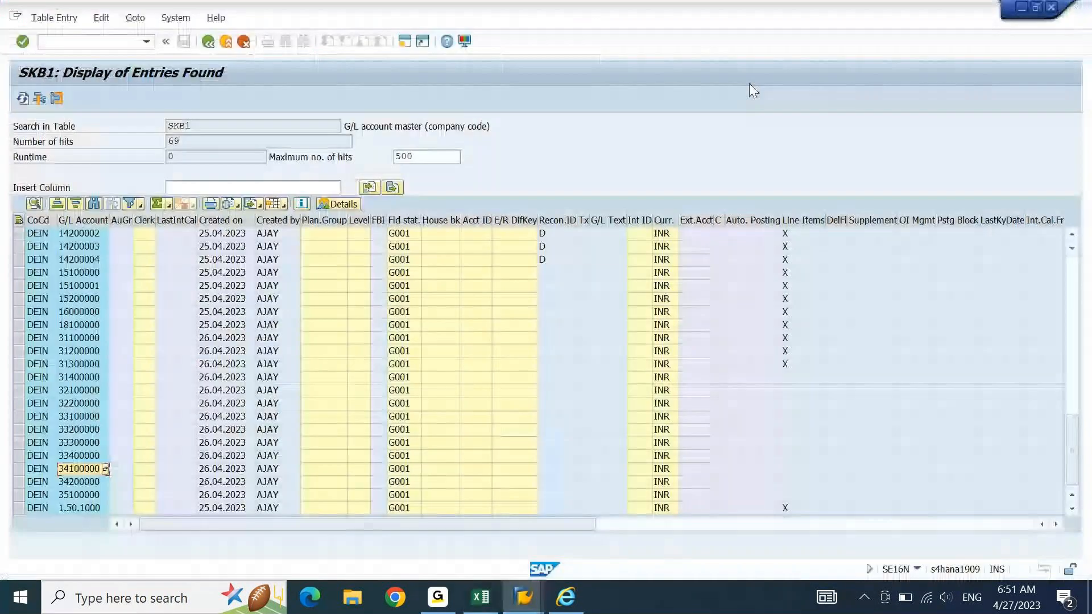
left_click(566, 597)
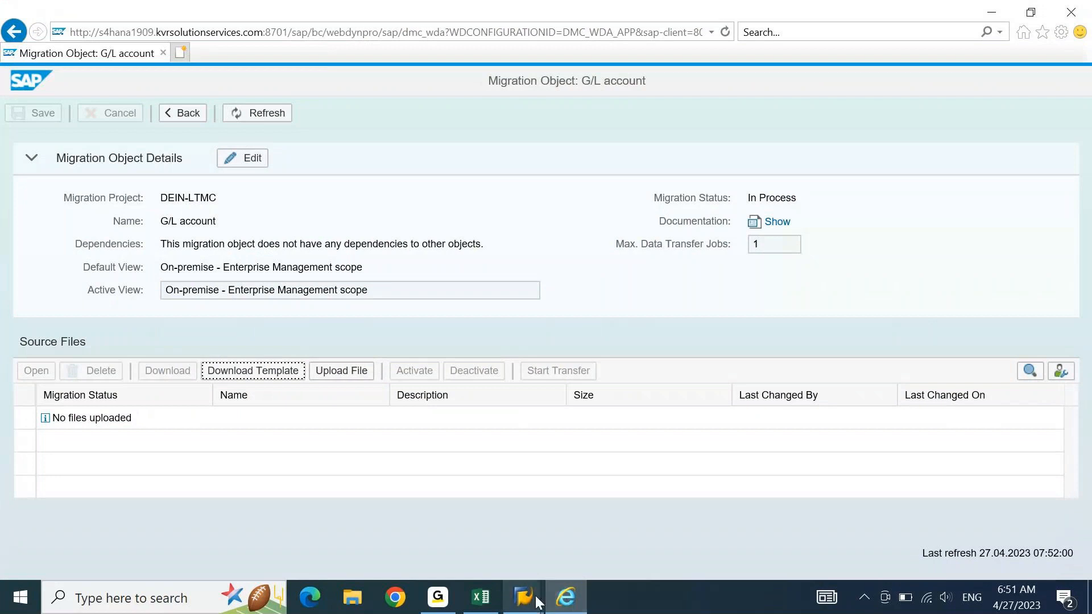
mouse_move(537, 602)
left_click(619, 540)
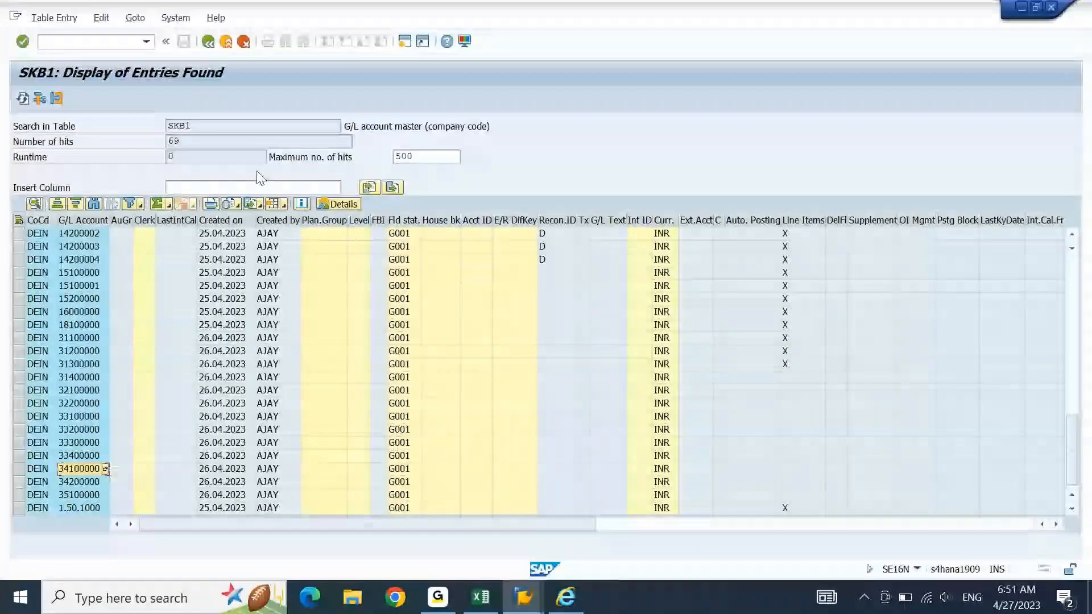
left_click_drag(192, 142, 158, 146)
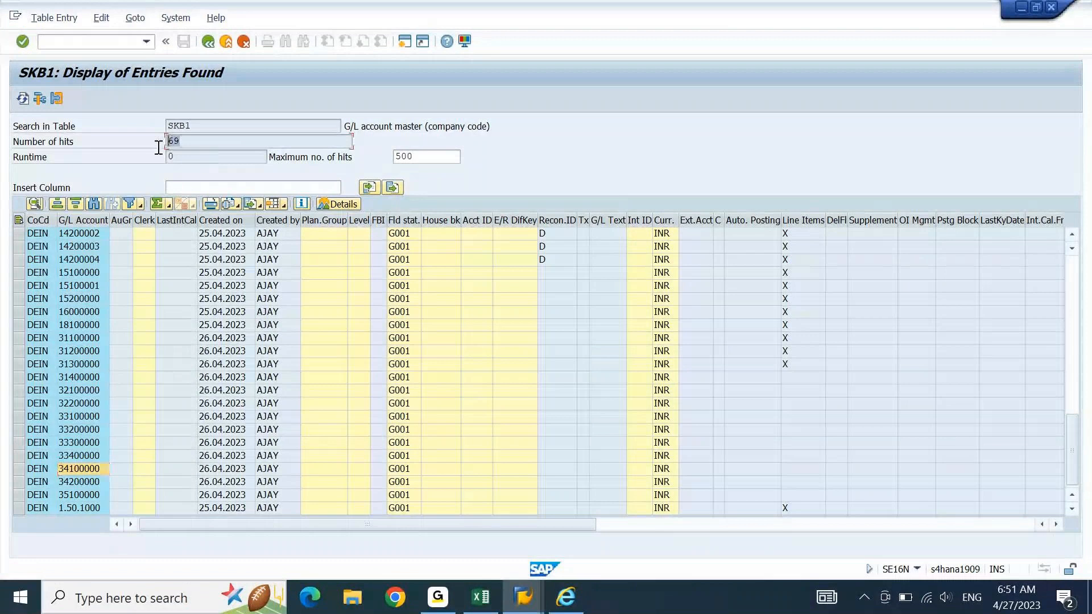
Step: Switch to the FICO 7.30 AM IST workbook in Excel and enter =69 in cell C1907
left_click(482, 608)
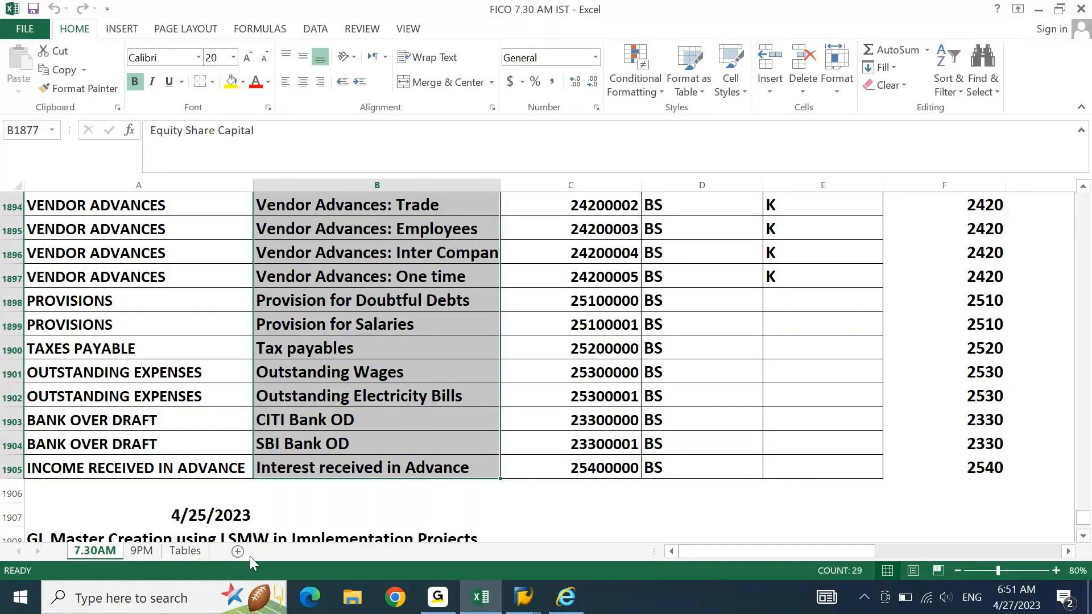
left_click(590, 504)
type("=6")
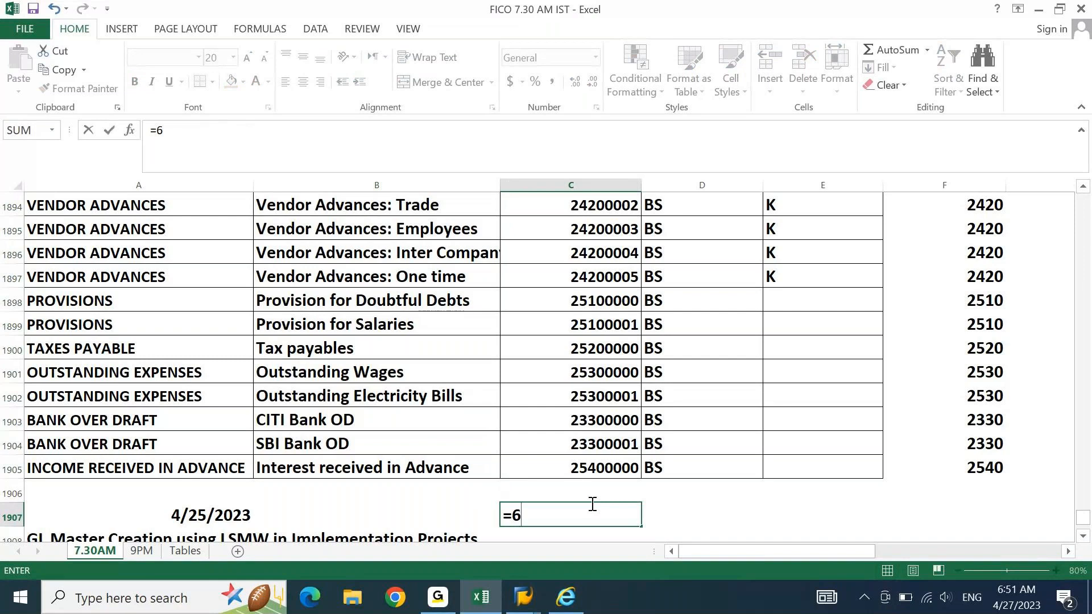
type("9")
key("Return")
key("Return")
key("Return")
key("Return")
key("Return")
key("Return")
key("Return")
type("=")
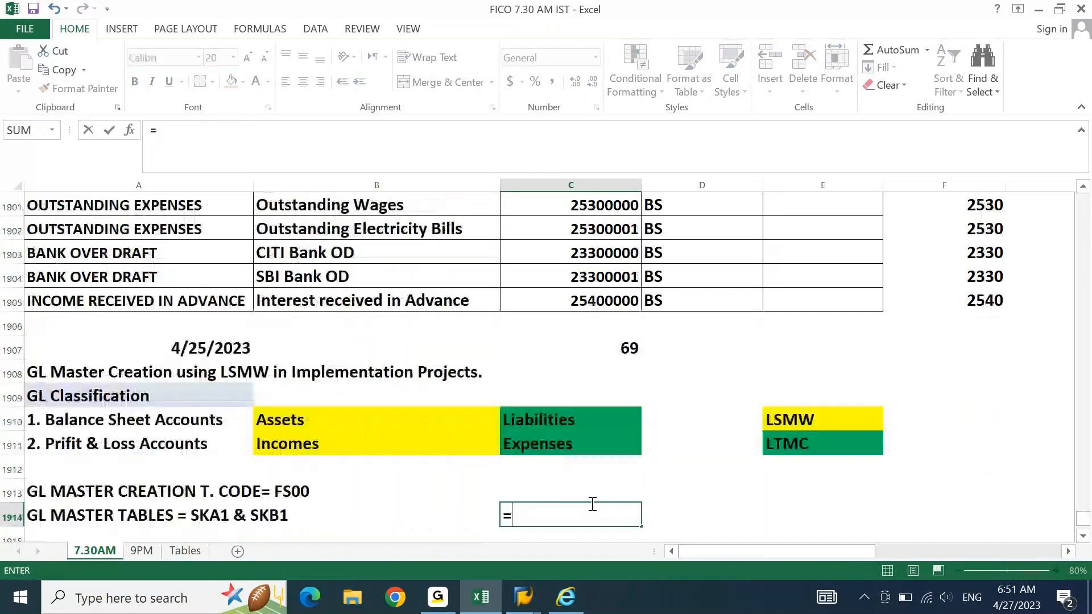
key("Escape")
Step: Enter 29 in D1907 and total C1907:D1907 with a SUM formula in E1907
key("Up")
key("Up")
key("Up")
key("Up")
key("Up")
key("Up")
key("Up")
key("Right")
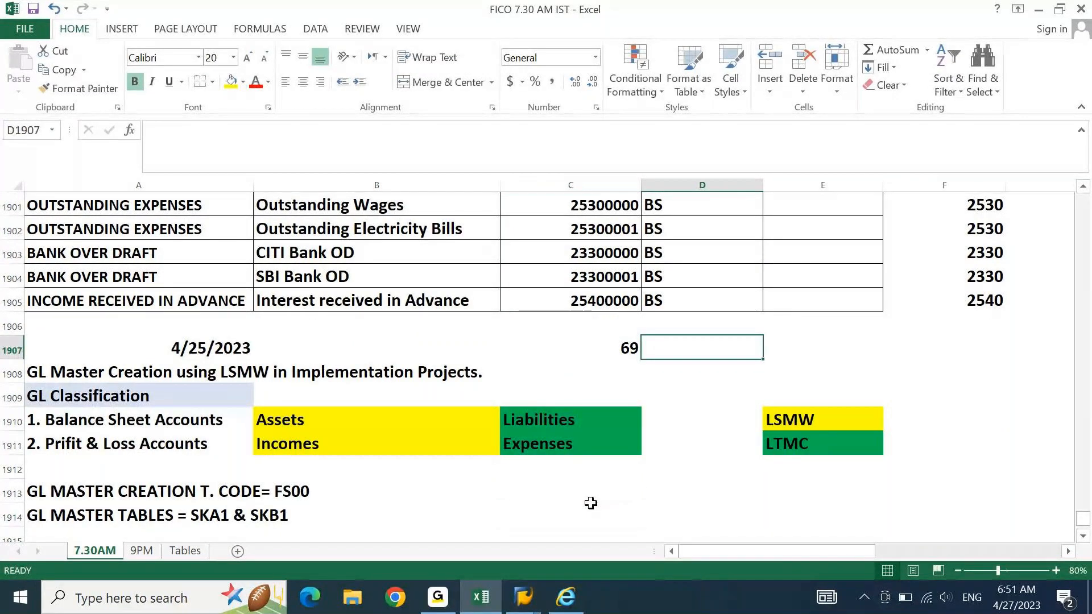
type("29")
key("Right")
type("+")
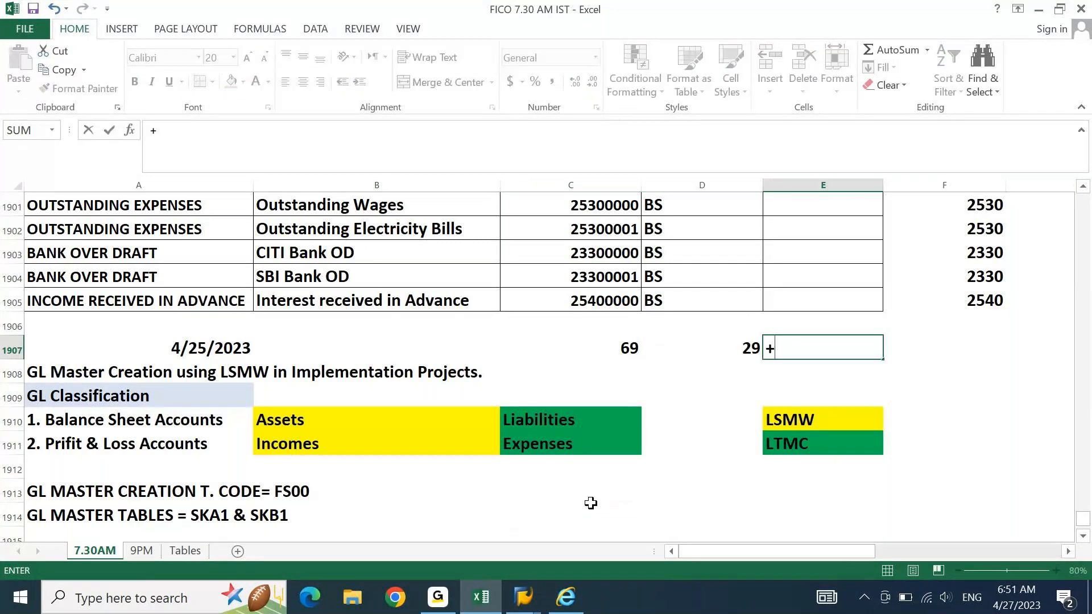
key("Escape")
key("alt+equal")
key("ctrl+Return")
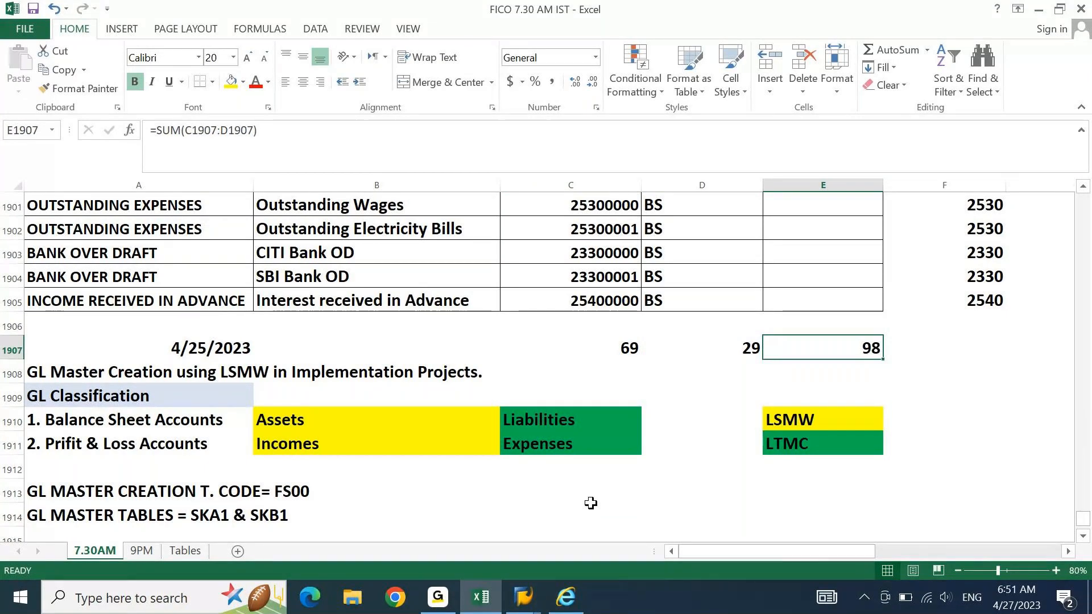
Step: Switch to the G/L account migration object in Internet Explorer and choose the EN_GL account file from the Desktop for upload
left_click(579, 602)
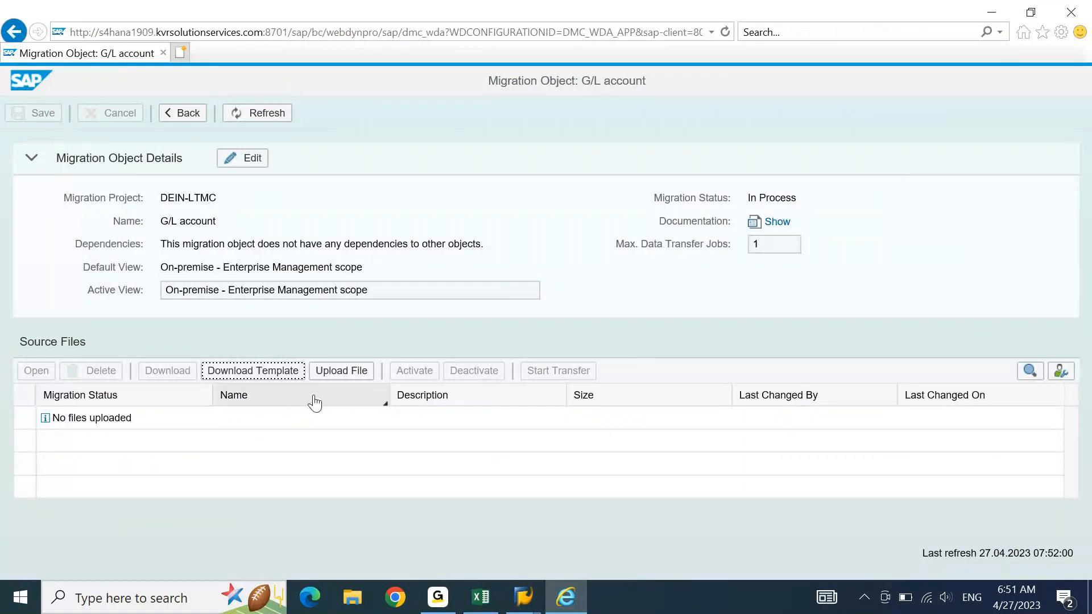
left_click(353, 381)
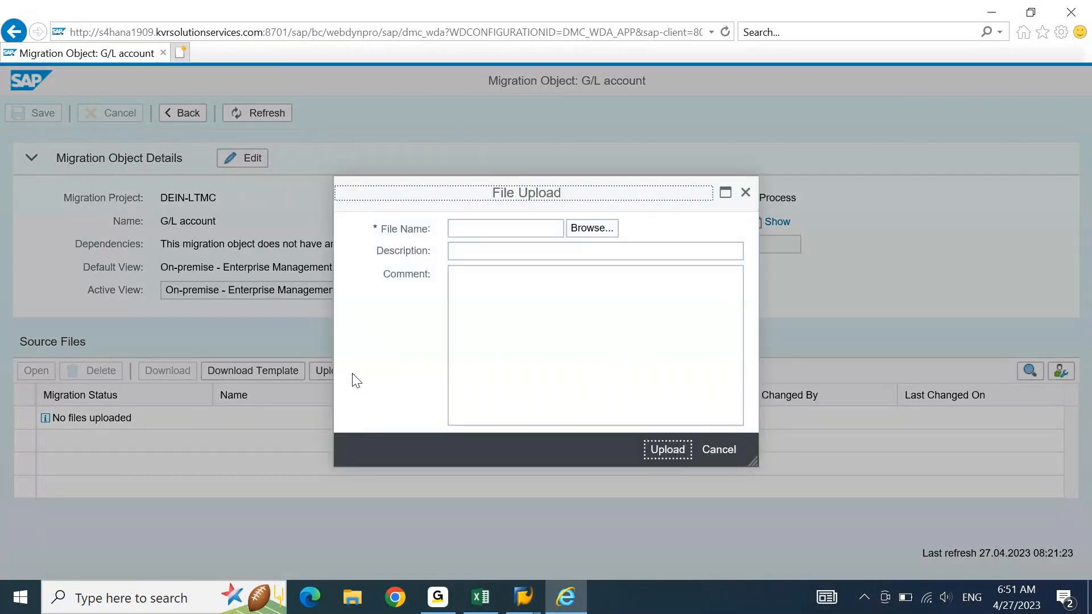
left_click(516, 230)
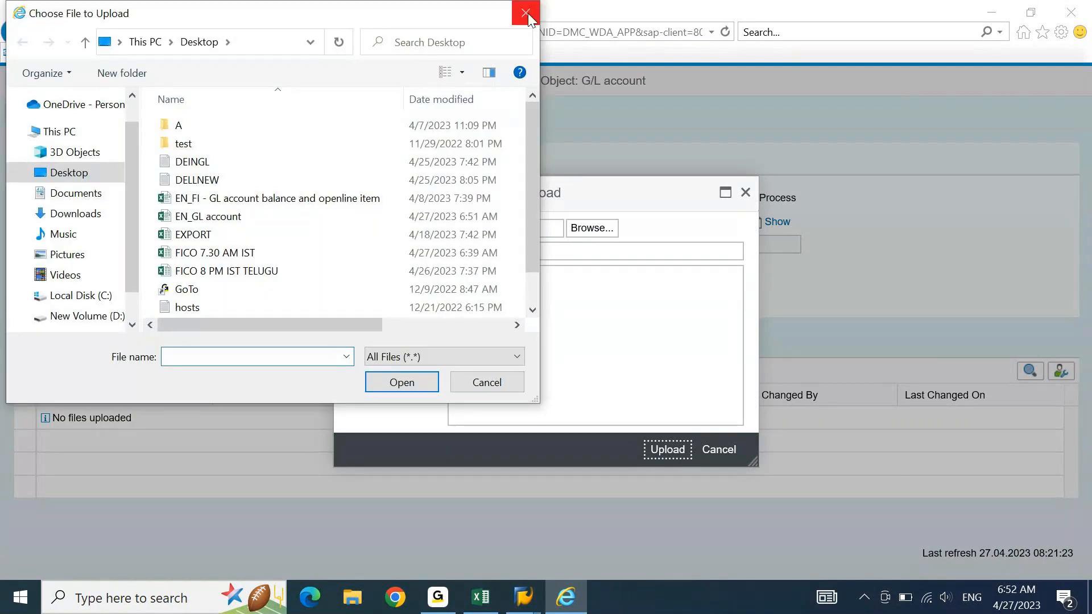
left_click(525, 13)
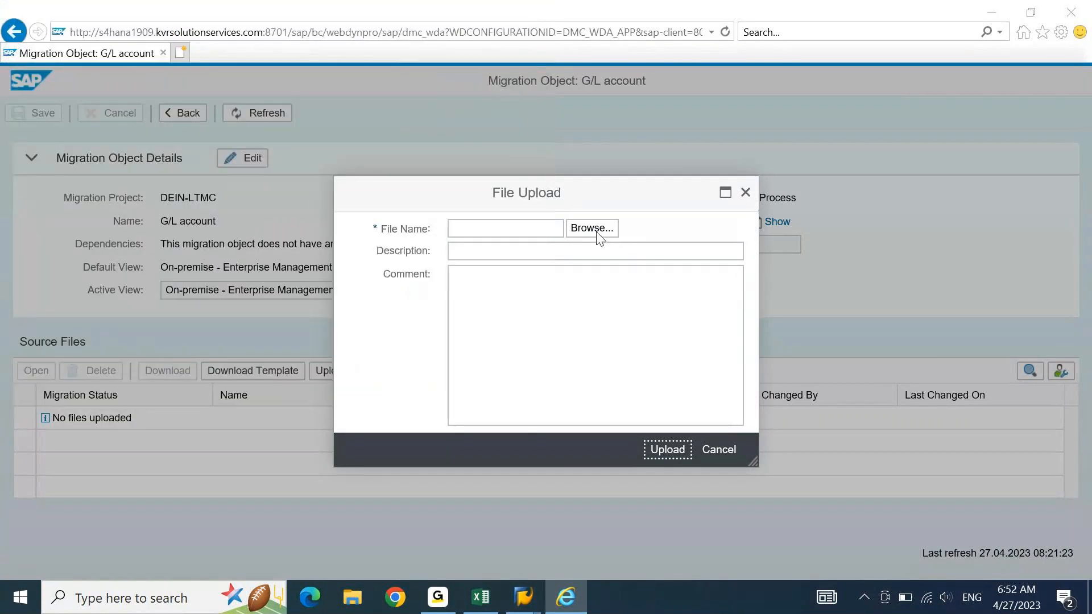
left_click(594, 230)
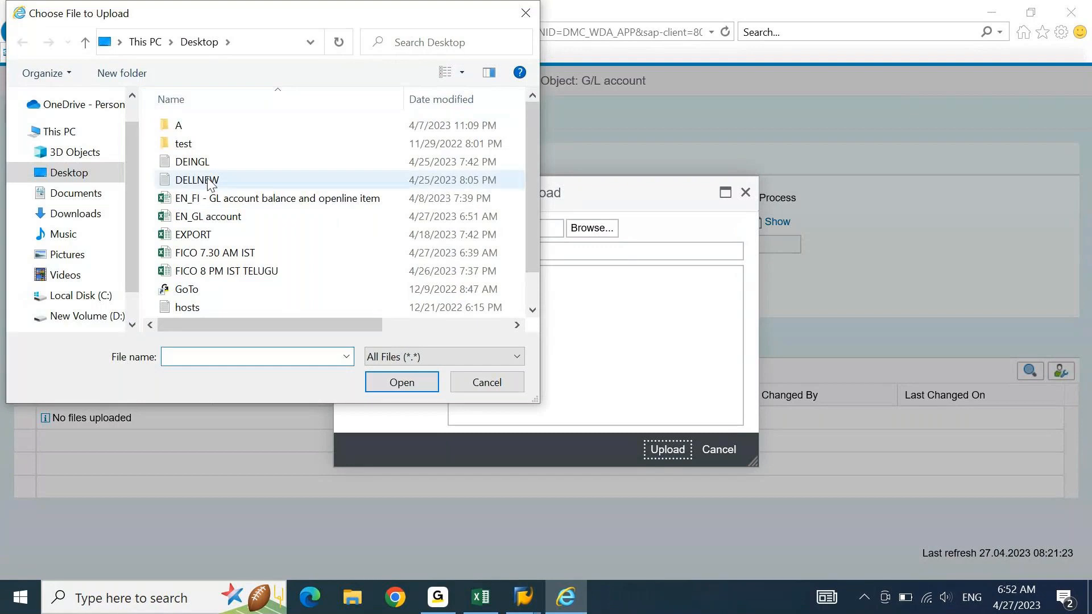
left_click(204, 215)
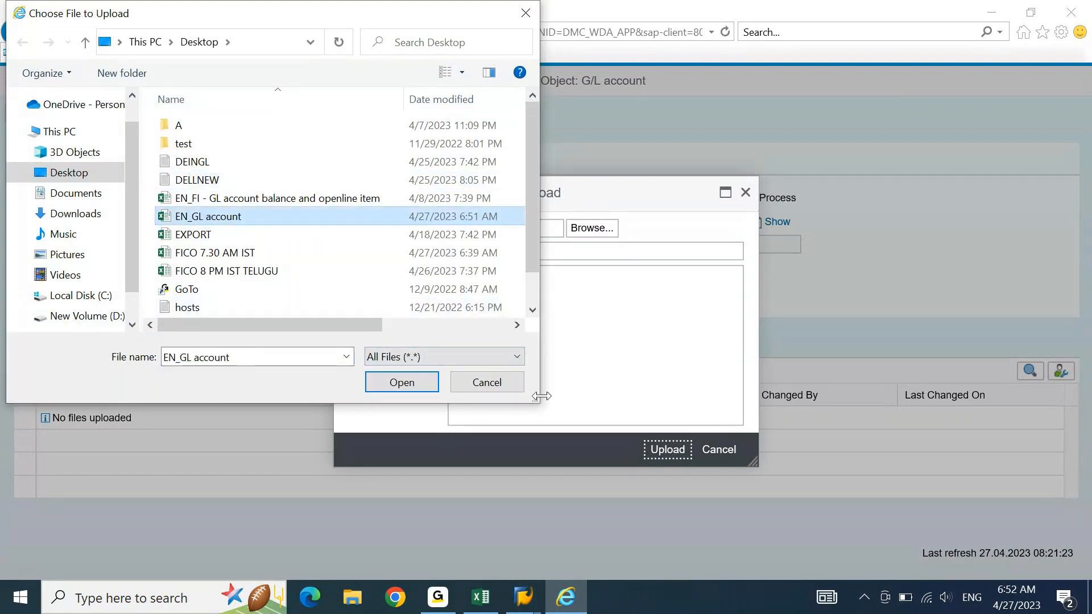
left_click_drag(542, 396, 812, 379)
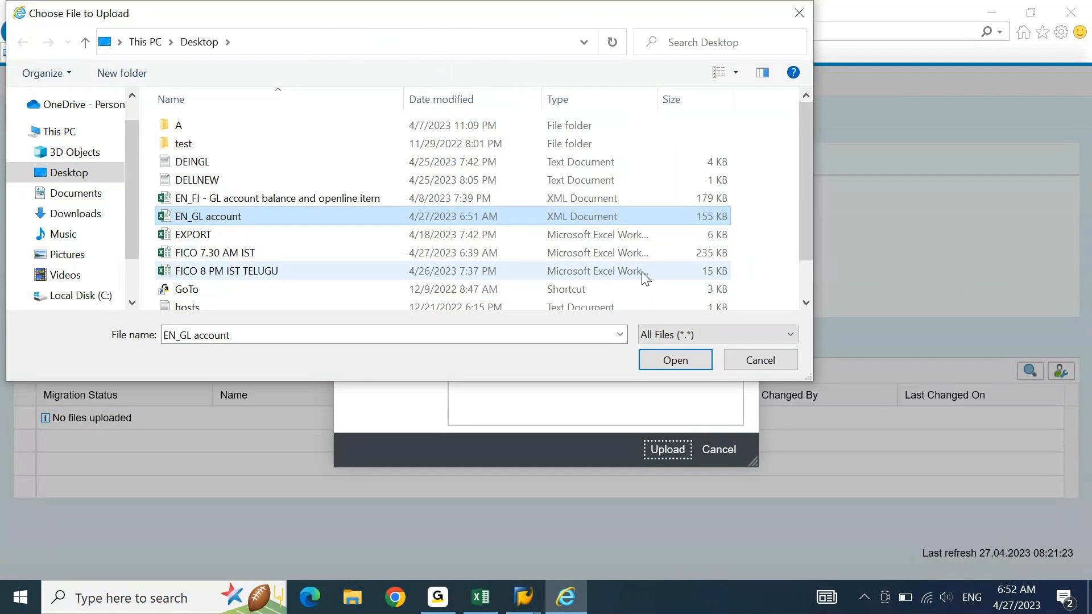
left_click(222, 217)
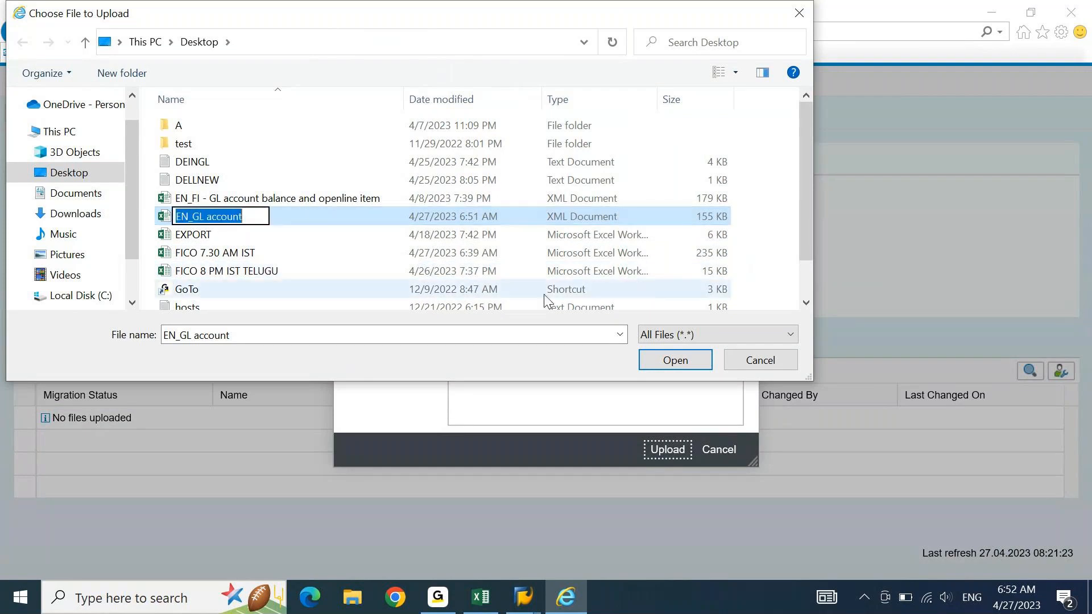
left_click(709, 212)
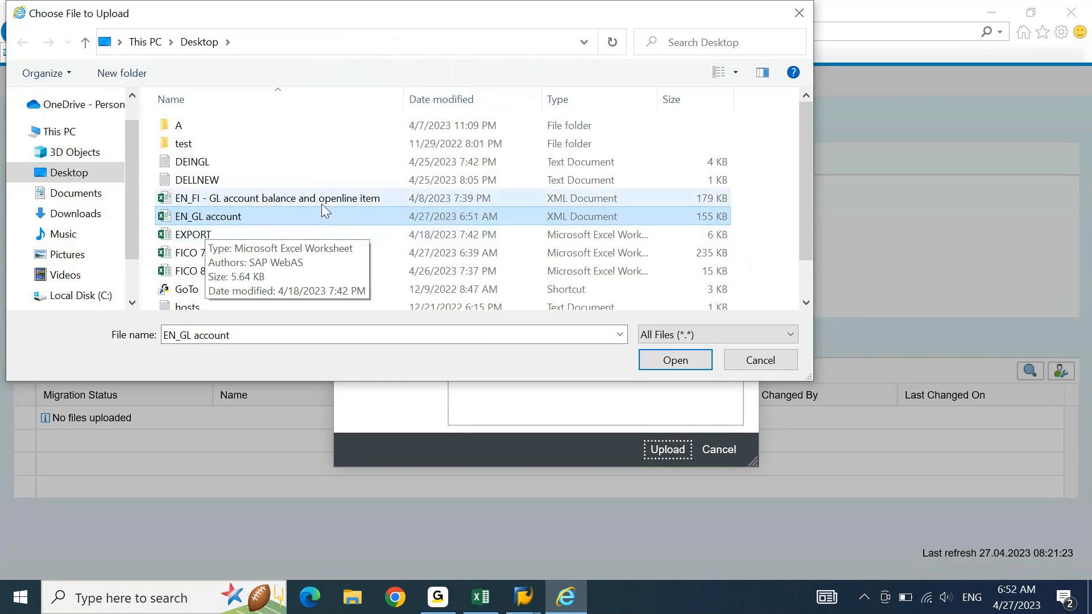
left_click(675, 360)
Step: Enter DEIN GL as the file description and upload the file
left_click(548, 257)
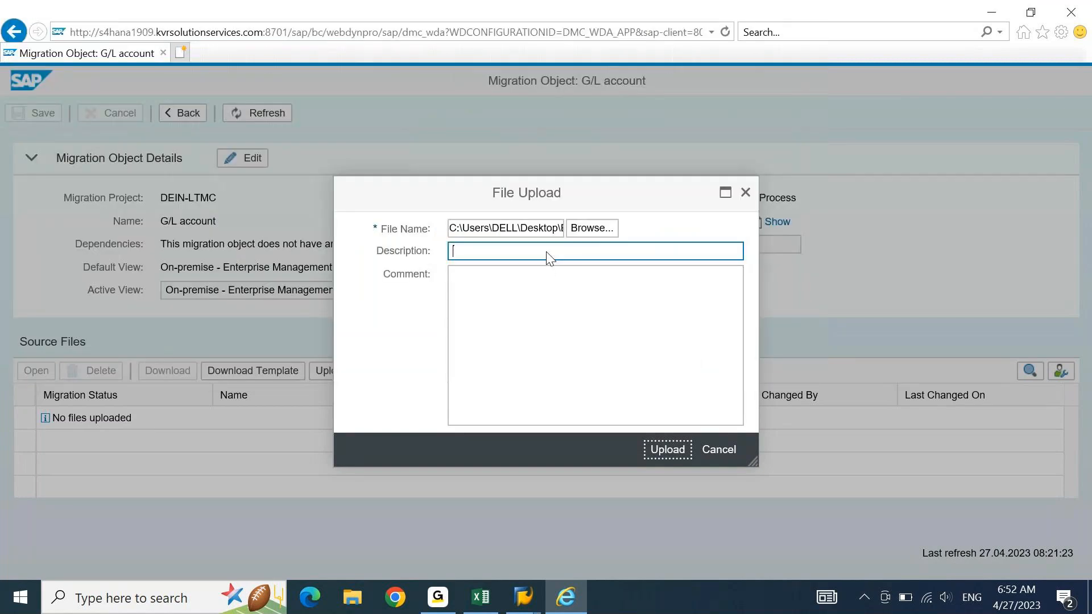
type("DEIN GL")
left_click(673, 453)
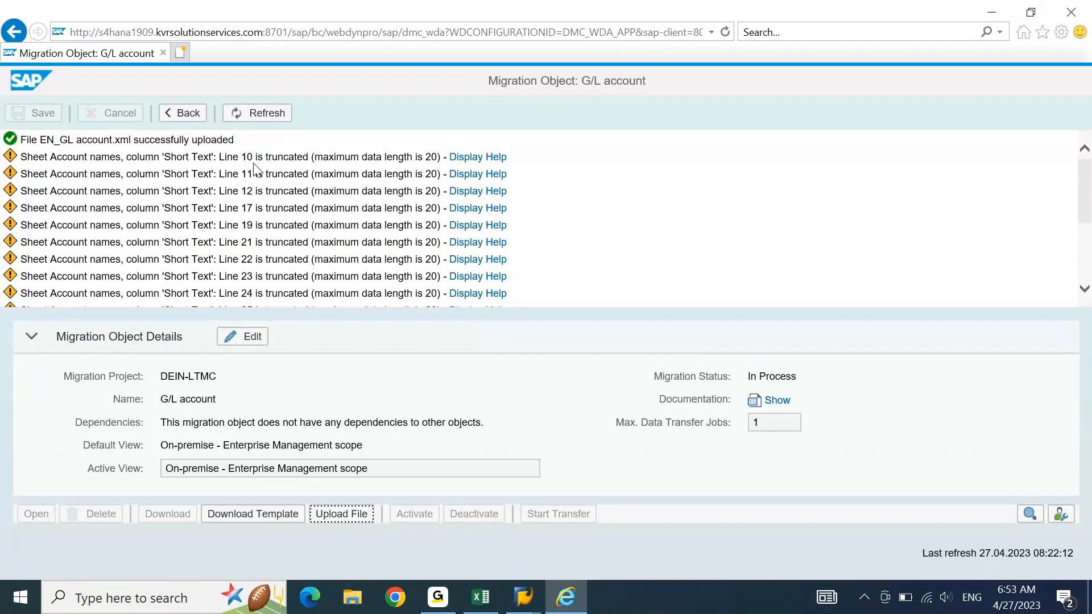
Step: Open the EN_GL account workbook from the desktop in Excel and display its Account names sheet
key("super+d")
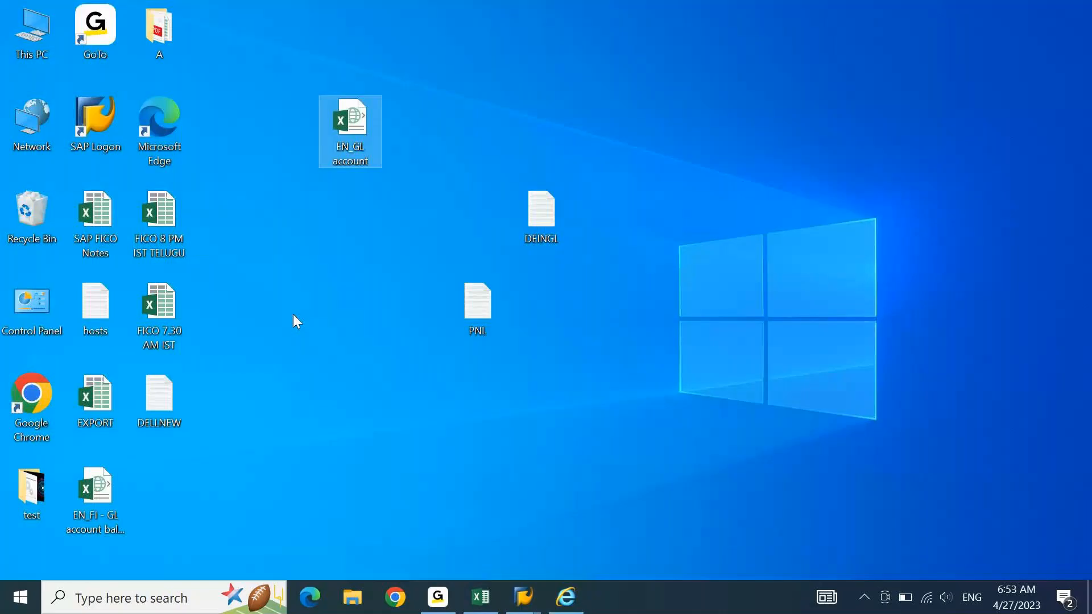
double_click(352, 117)
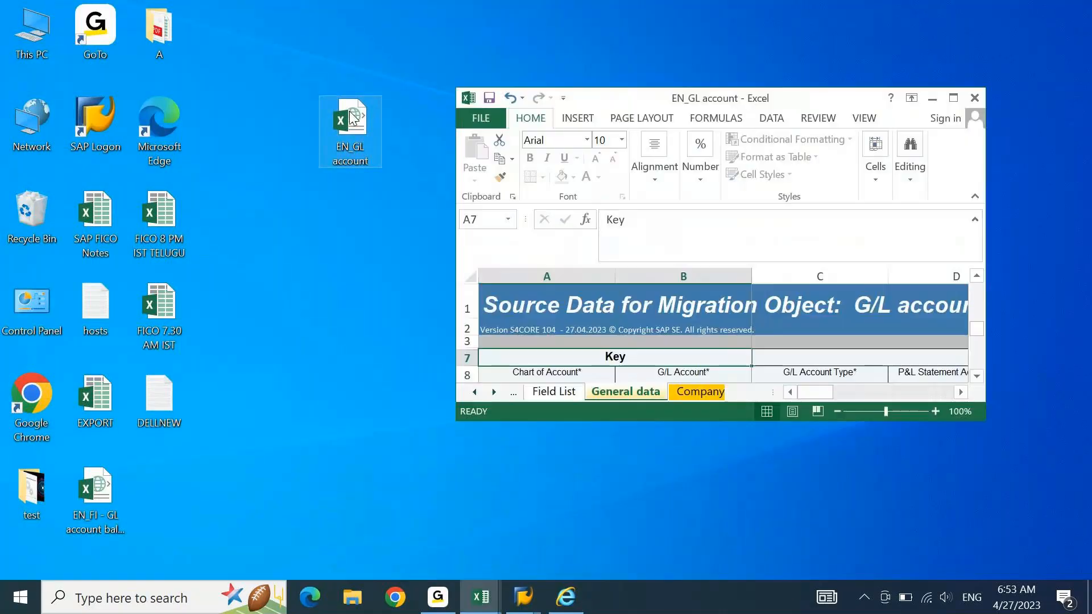
double_click(814, 99)
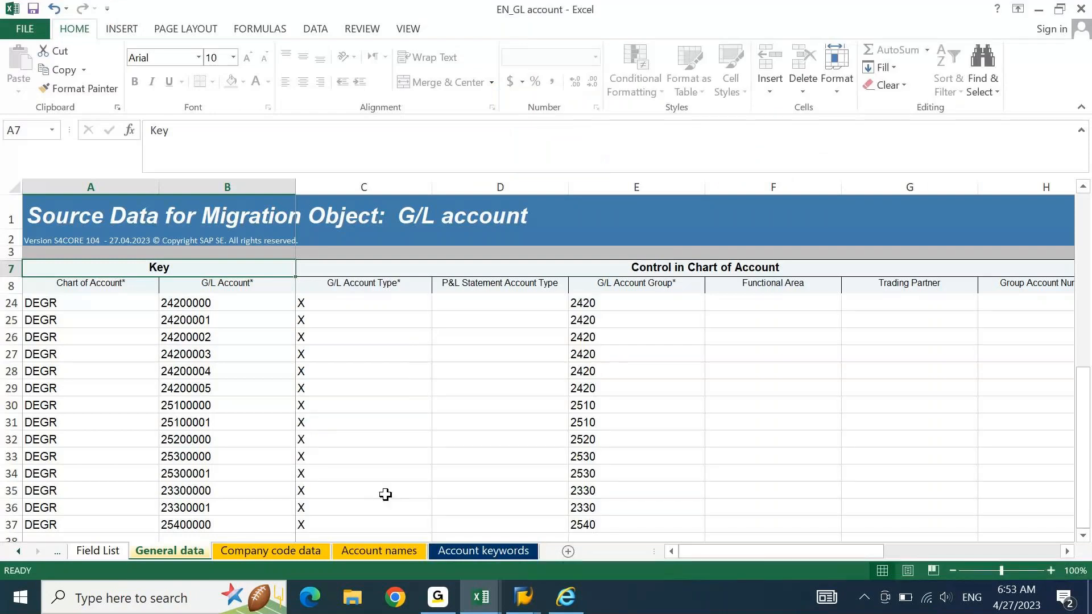
key("alt+Tab")
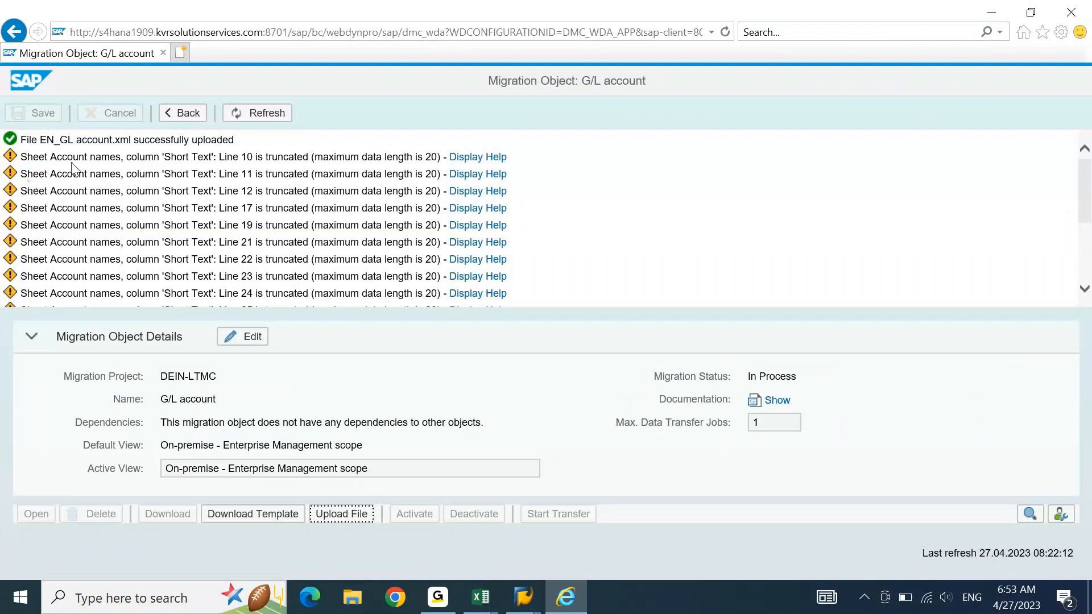
mouse_move(478, 588)
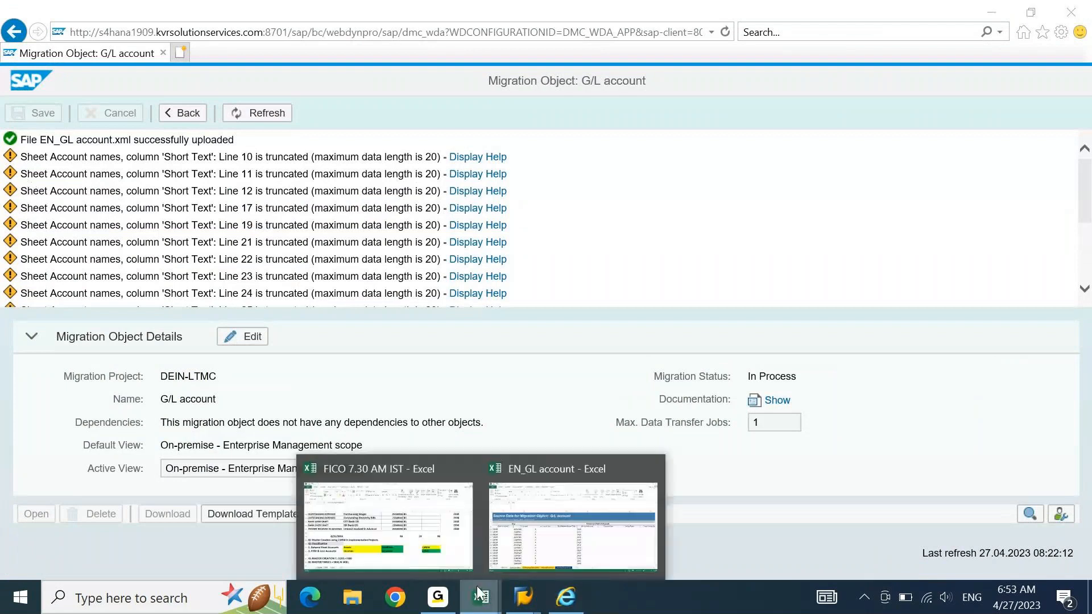
left_click(573, 526)
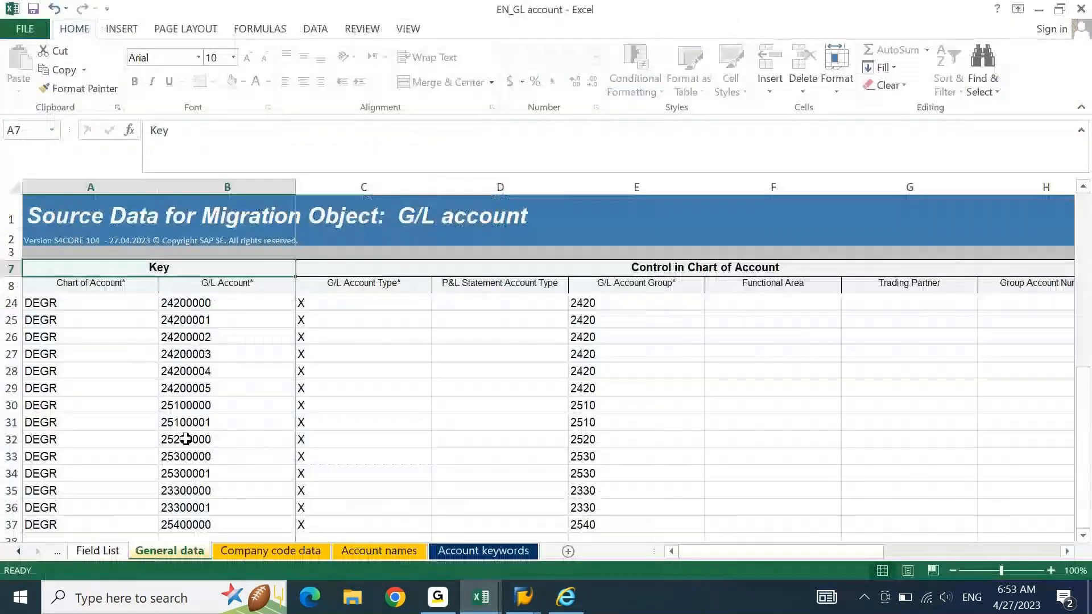
left_click(384, 551)
Step: Compare the upload messages on the migration page with the Short Text entries in the Account names sheet
left_click(566, 600)
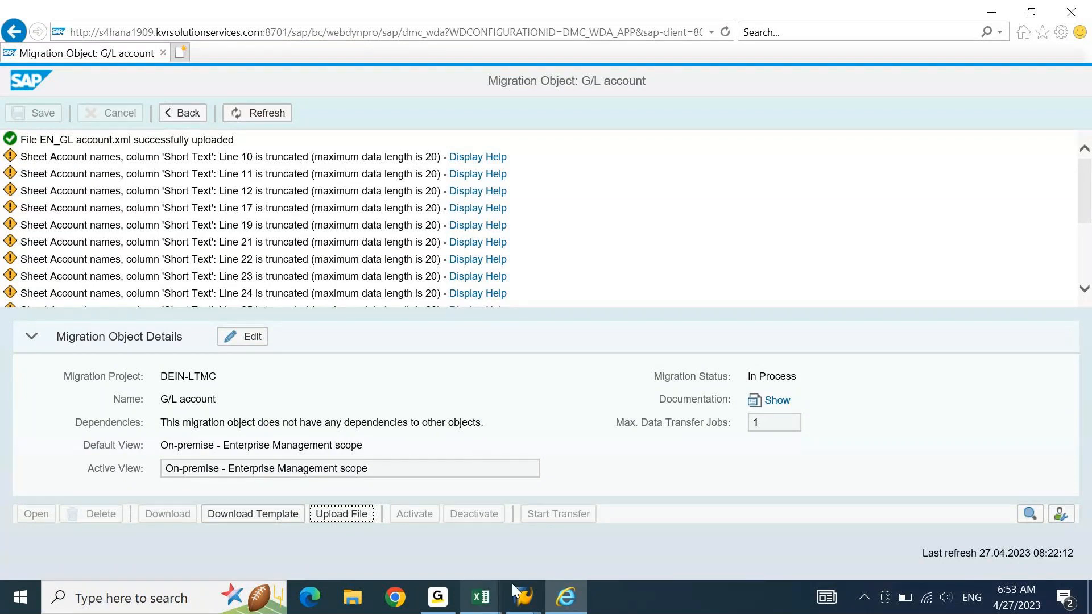
left_click(490, 607)
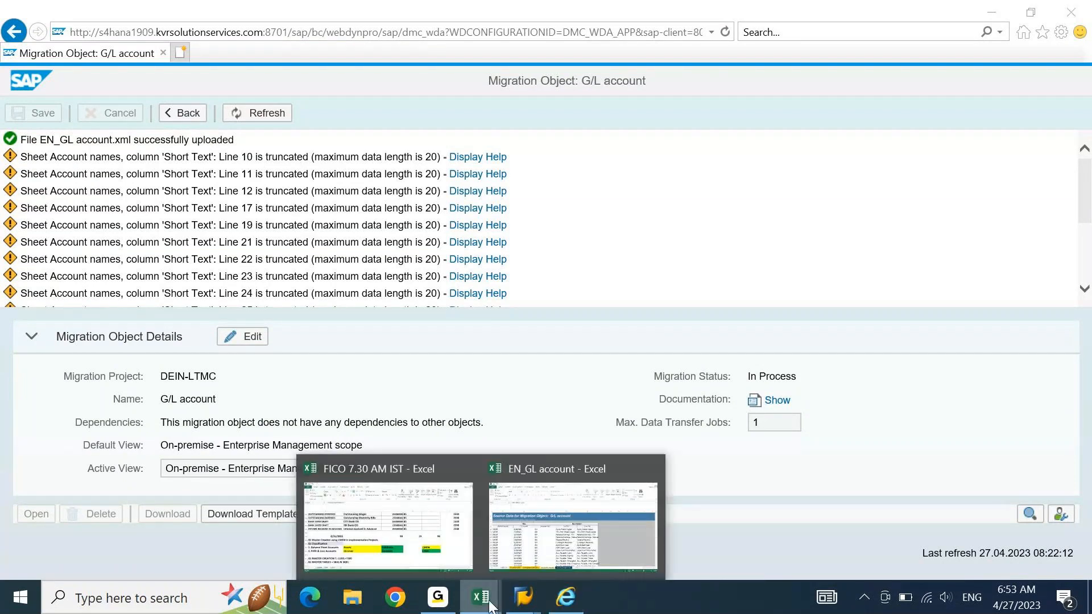
left_click(563, 552)
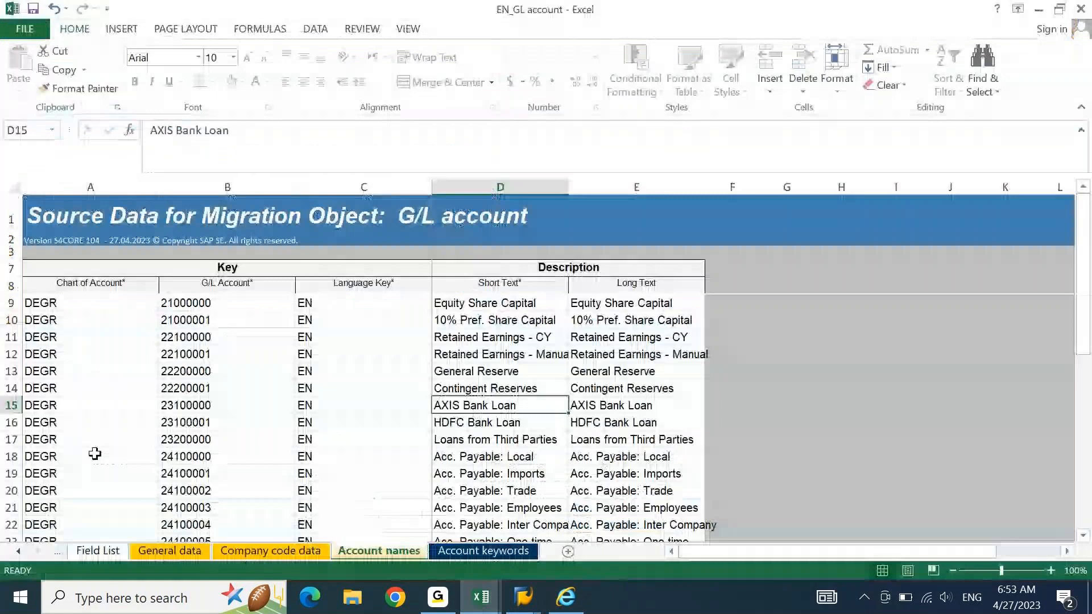
left_click(64, 492)
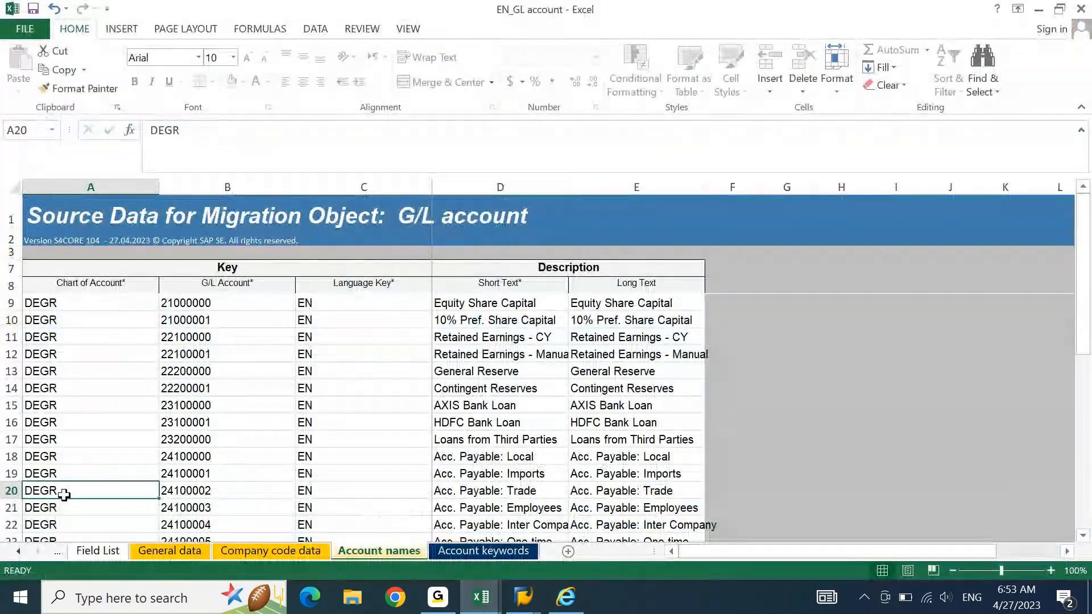
key("Right")
key("Right")
key("Right")
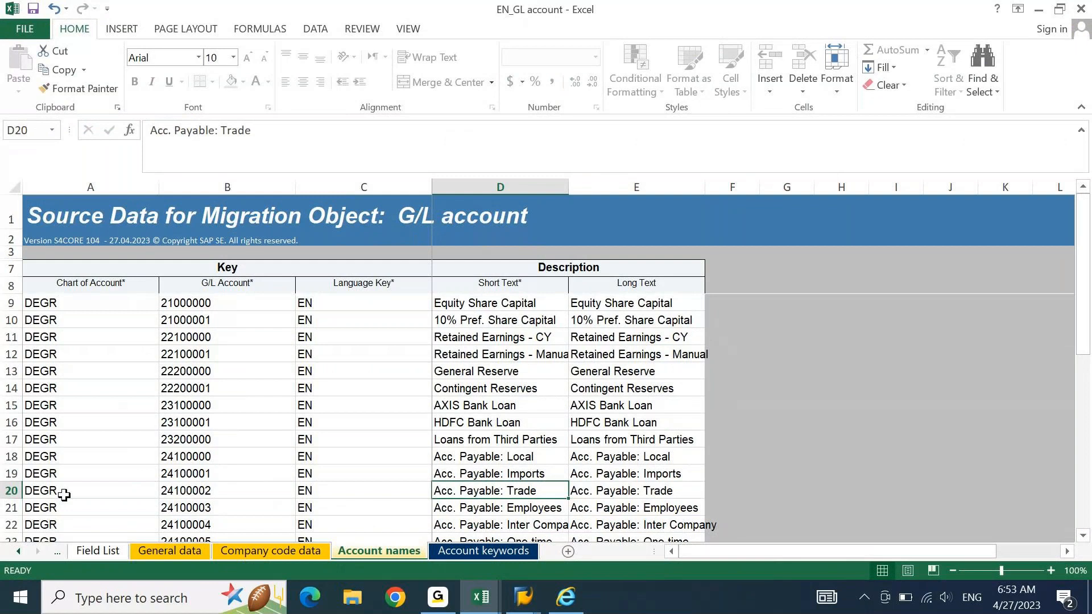
key("alt+Tab")
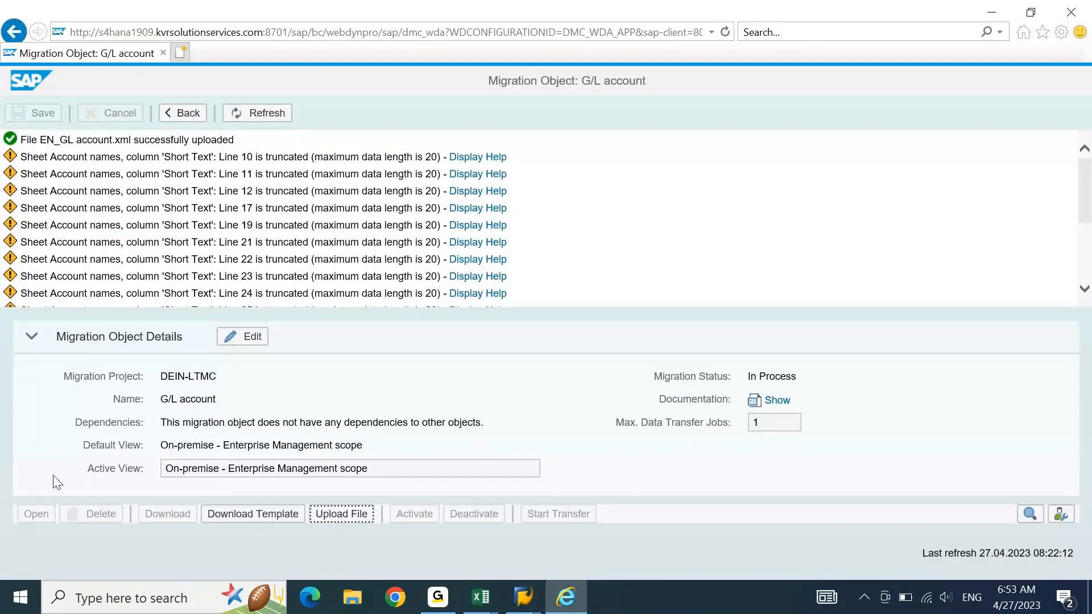
Step: Switch to the FICO 7.30 AM IST workbook and enter =LEN(B1878) in cell E1878 to count the name's characters
key("alt+Tab")
key("alt+Tab")
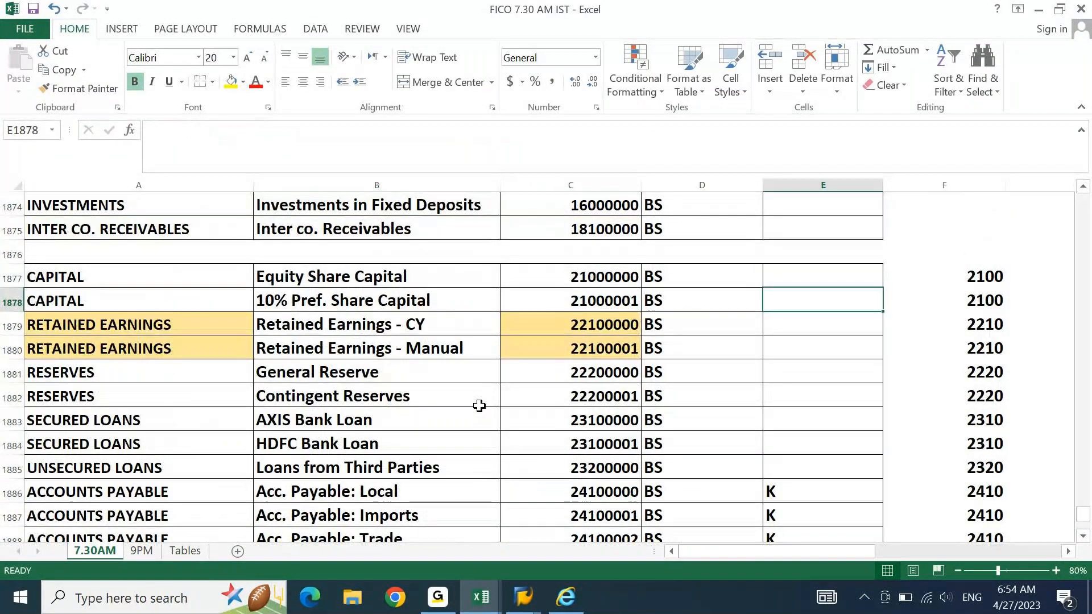
type("=LE")
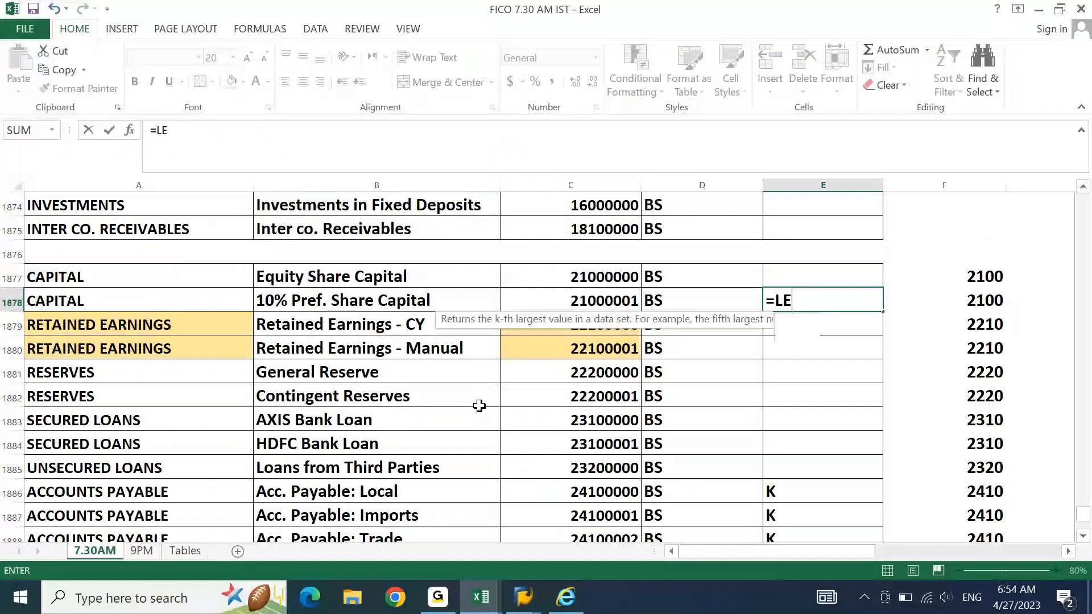
type("N(")
key("Left")
key("Left")
key("Left")
key("ctrl+Return")
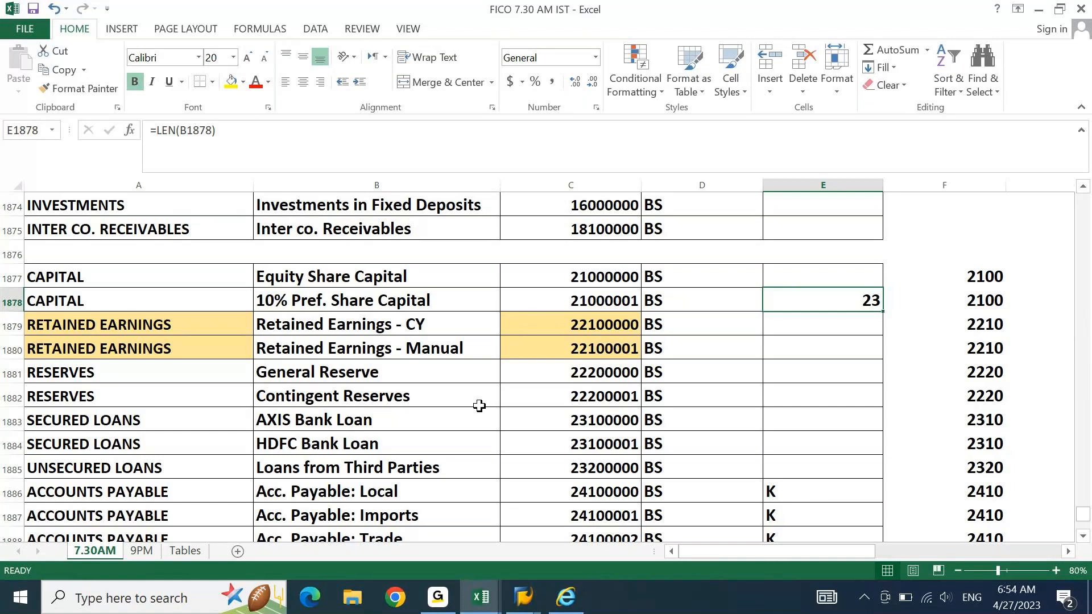
Step: Enter =LEFT(B1878,20) in cell E1878 to extract the first 20 characters of the account name
type("=")
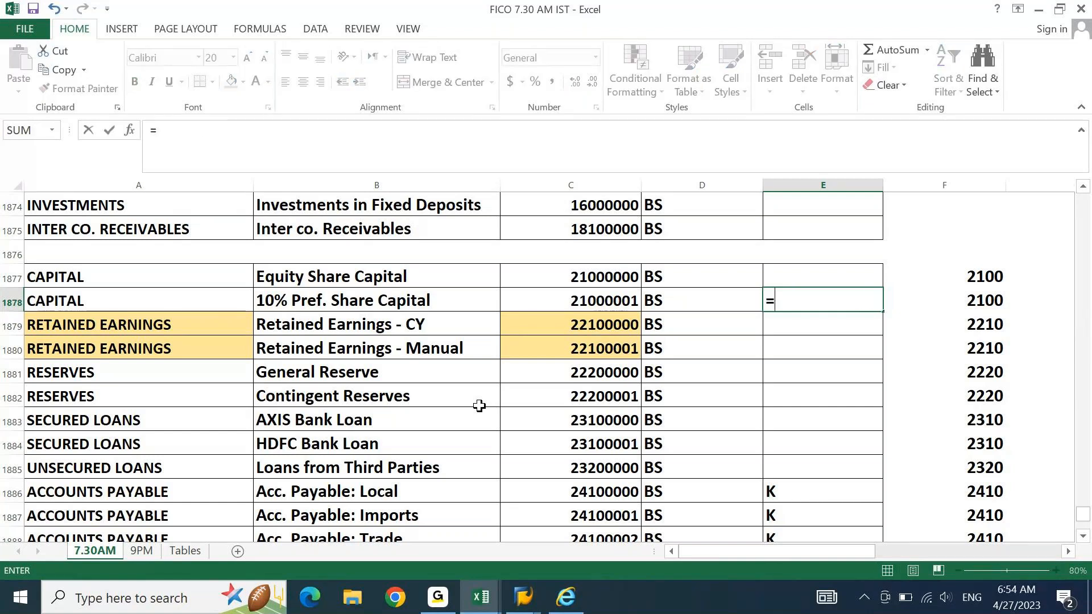
type("LEFT(")
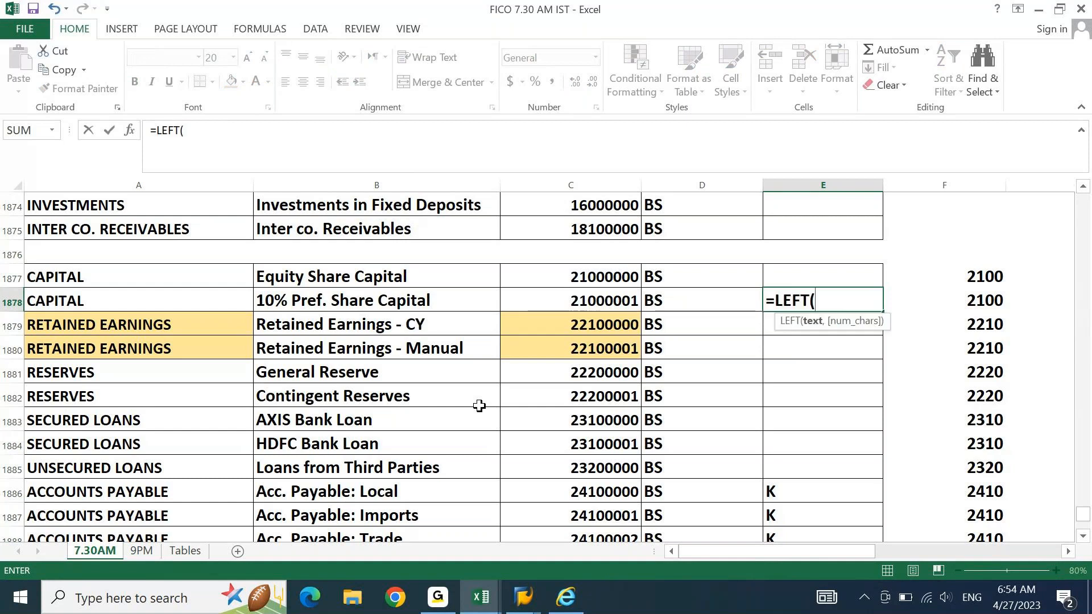
key("Left")
key("Left")
key("Left")
type(",20")
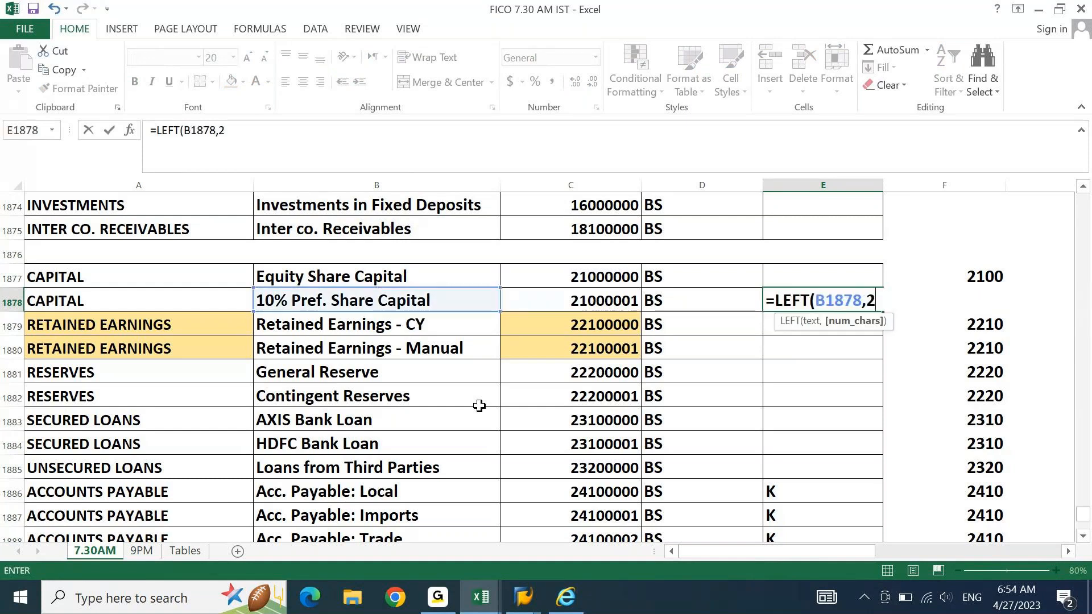
key("Return")
key("Up")
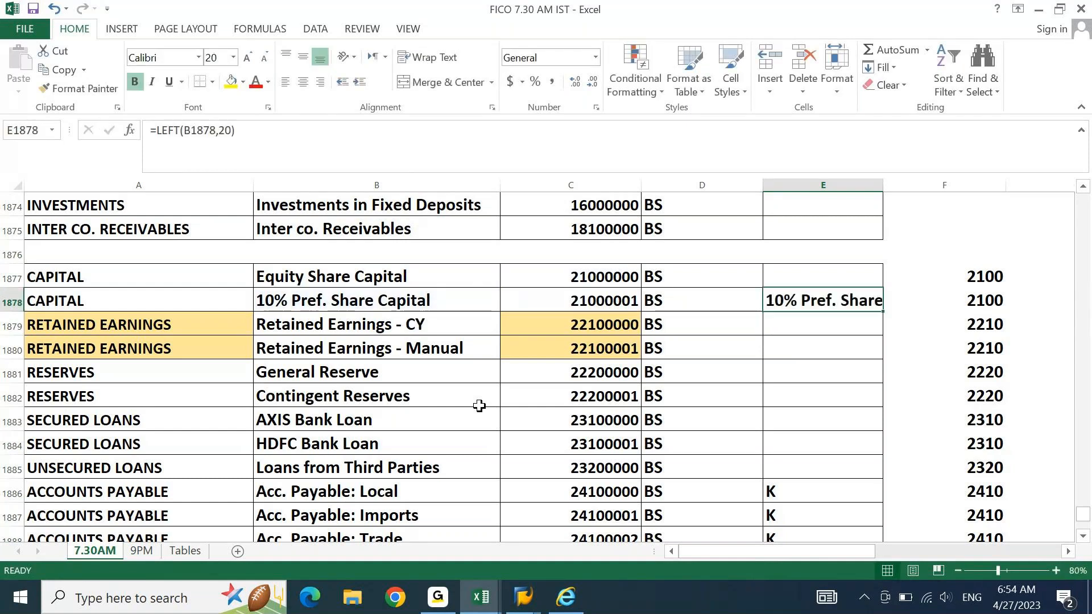
Step: AutoFit the width of column E to the text in E1878
key("alt+h")
key("o")
key("i")
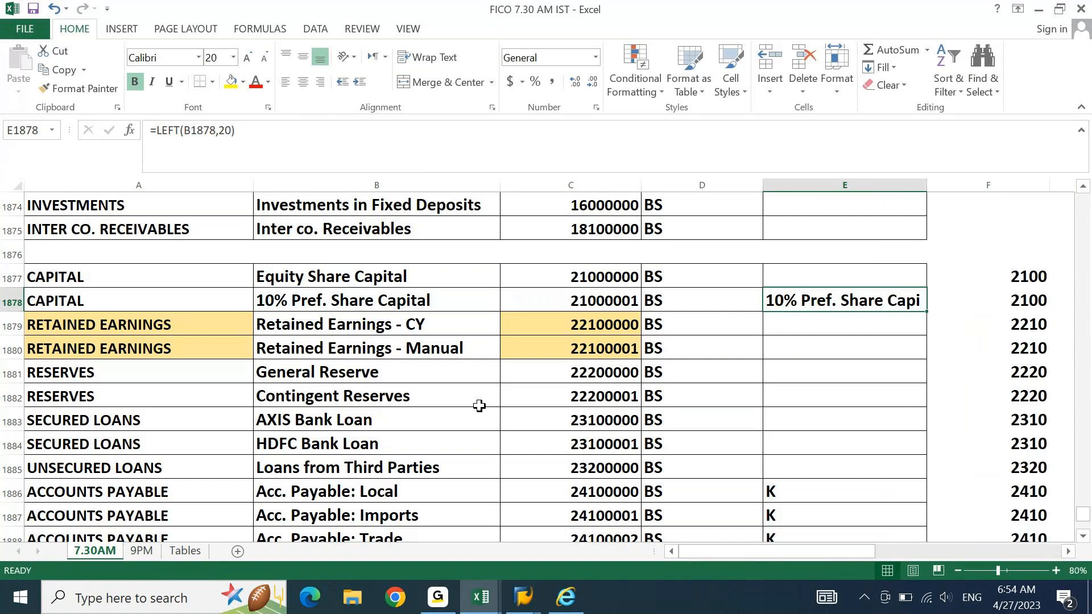
key("Down")
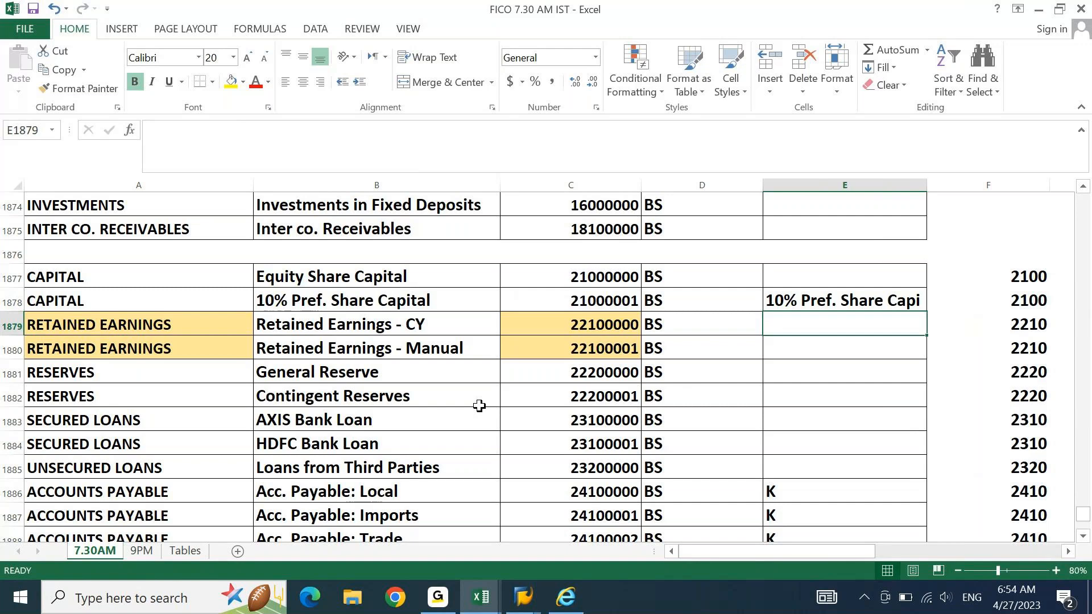
key("Up")
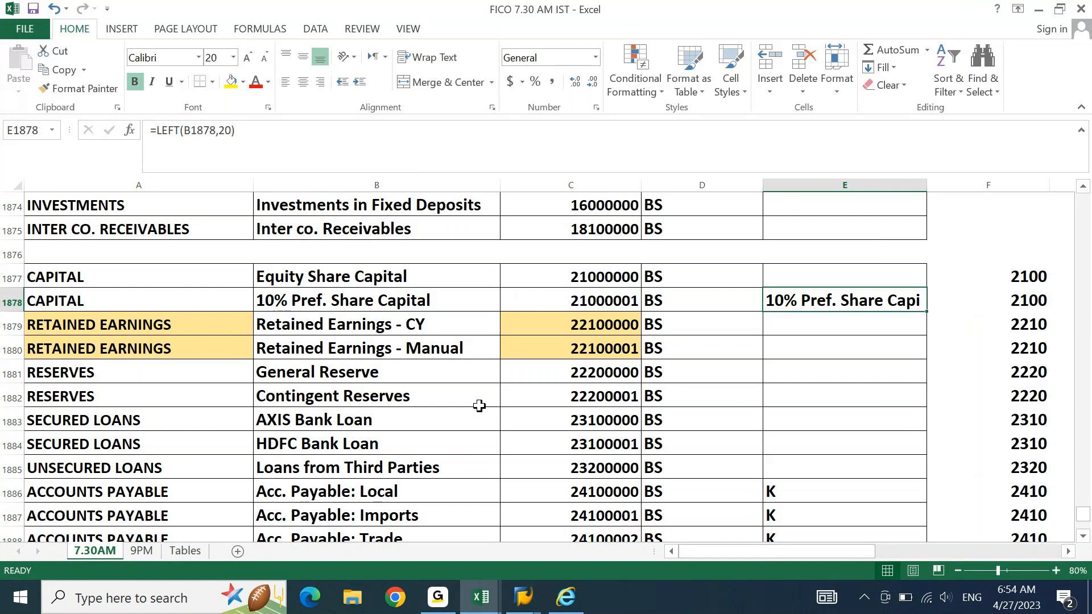
Step: Switch to the G/L account migration object page in the browser and review the full list of Short Text truncation messages
key("alt+Tab")
key("alt+Tab")
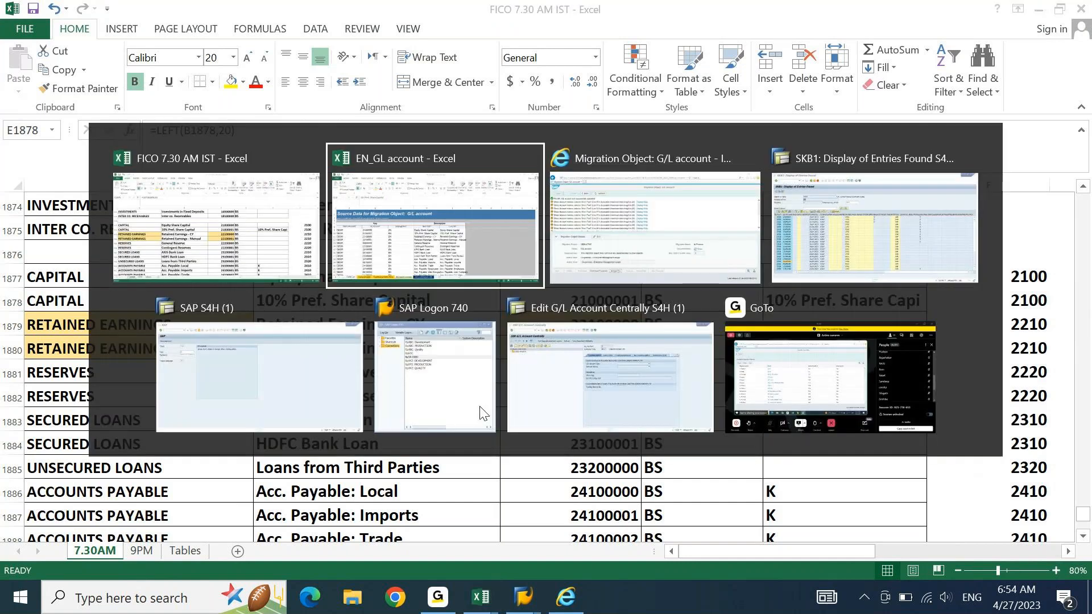
key("alt+Tab")
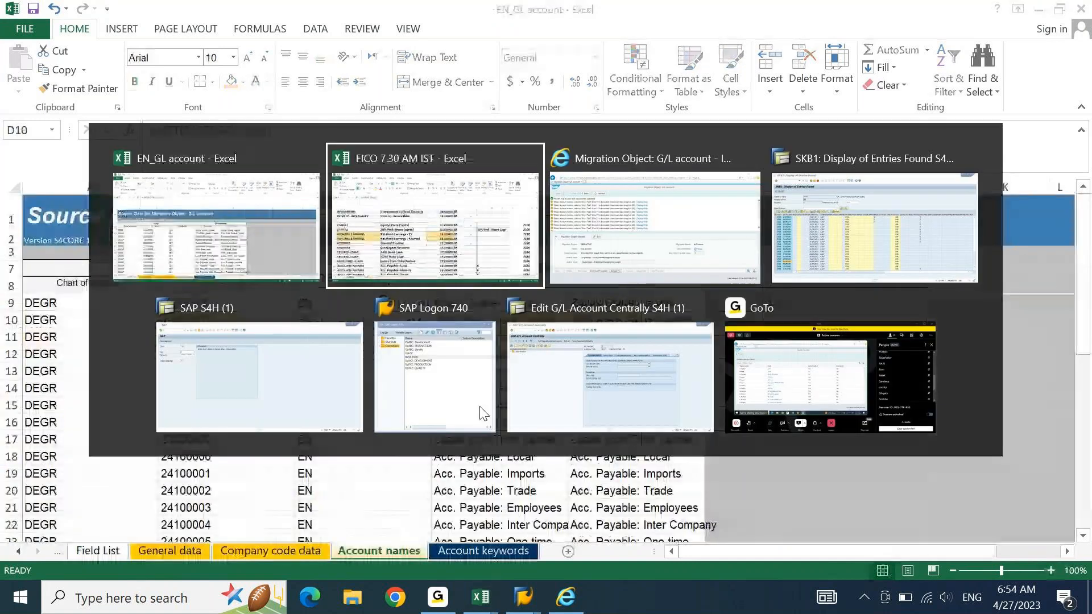
key("alt+Tab")
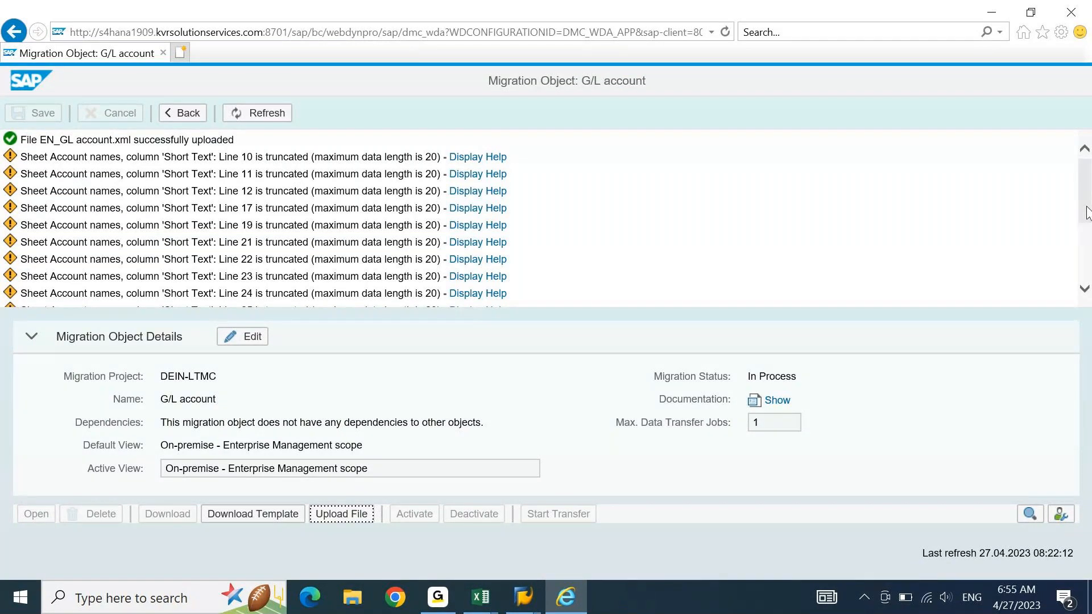
left_click_drag(1086, 213, 1087, 193)
left_click_drag(1088, 219, 1089, 264)
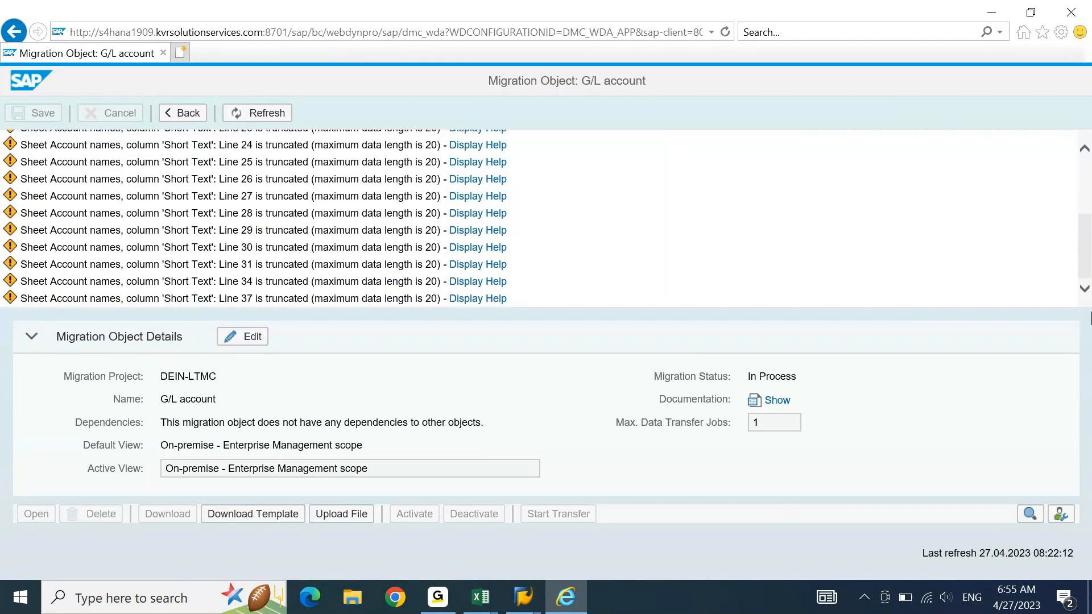
Step: Refresh the migration object page and activate the source file EN_GL account.xml
left_click(257, 116)
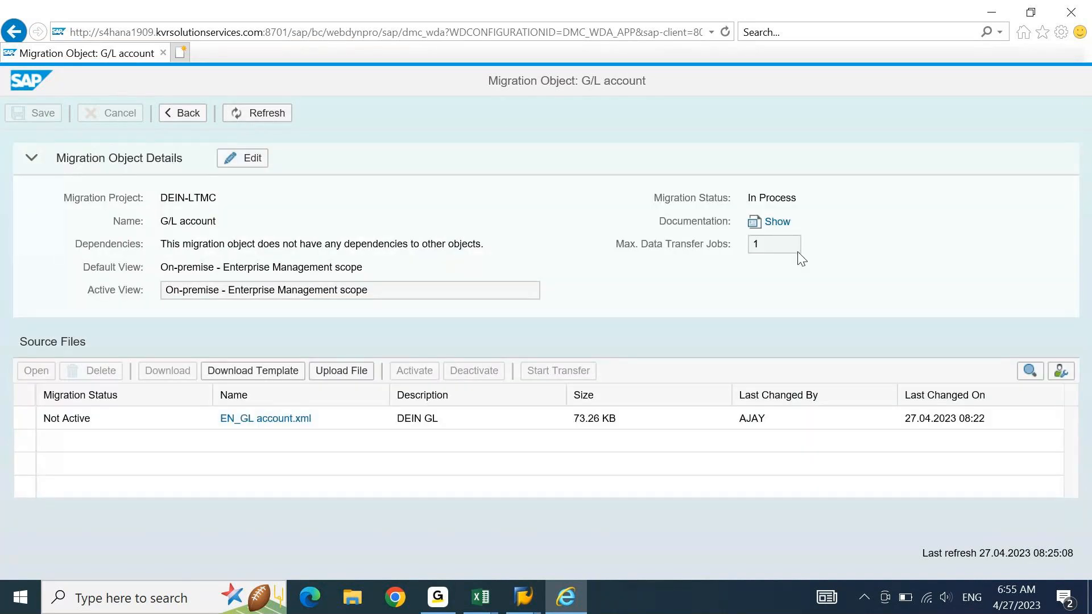
left_click(17, 418)
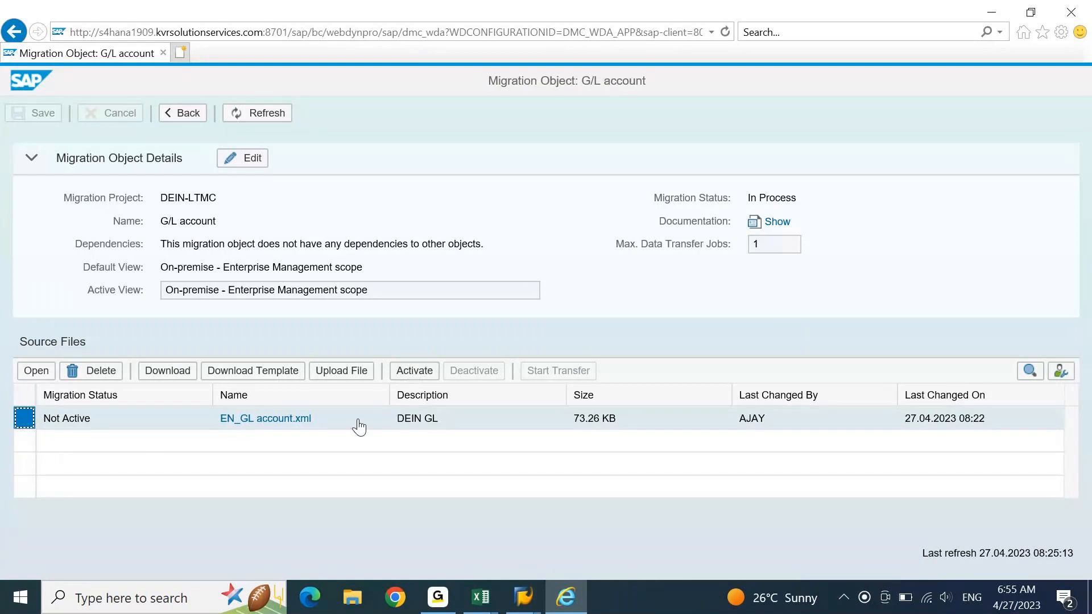
left_click(421, 379)
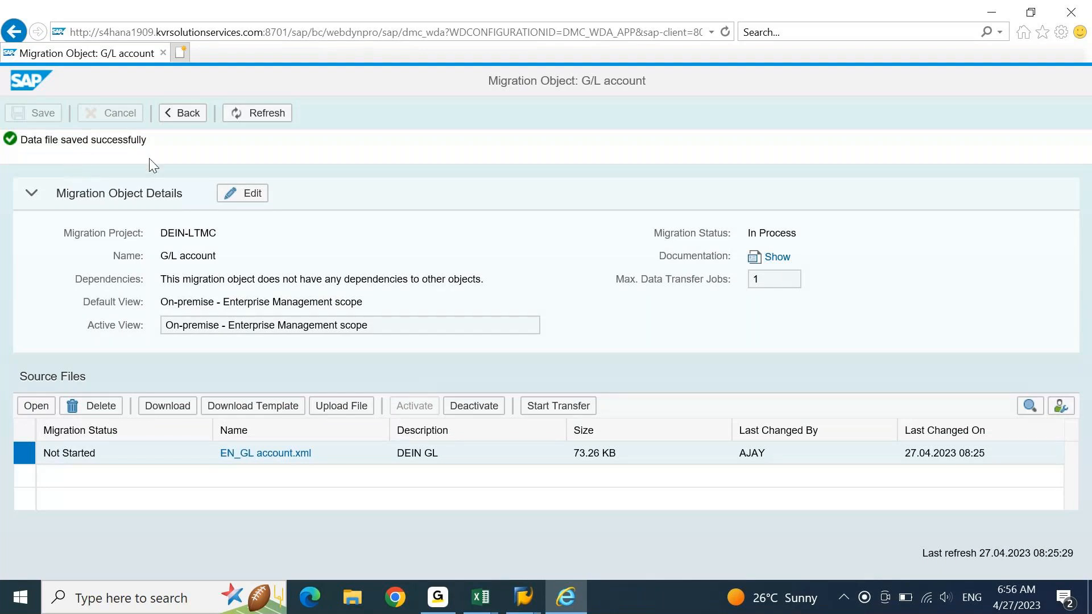
Step: Start the data transfer for the activated source file and let the Validate Data step run to completion
left_click(576, 407)
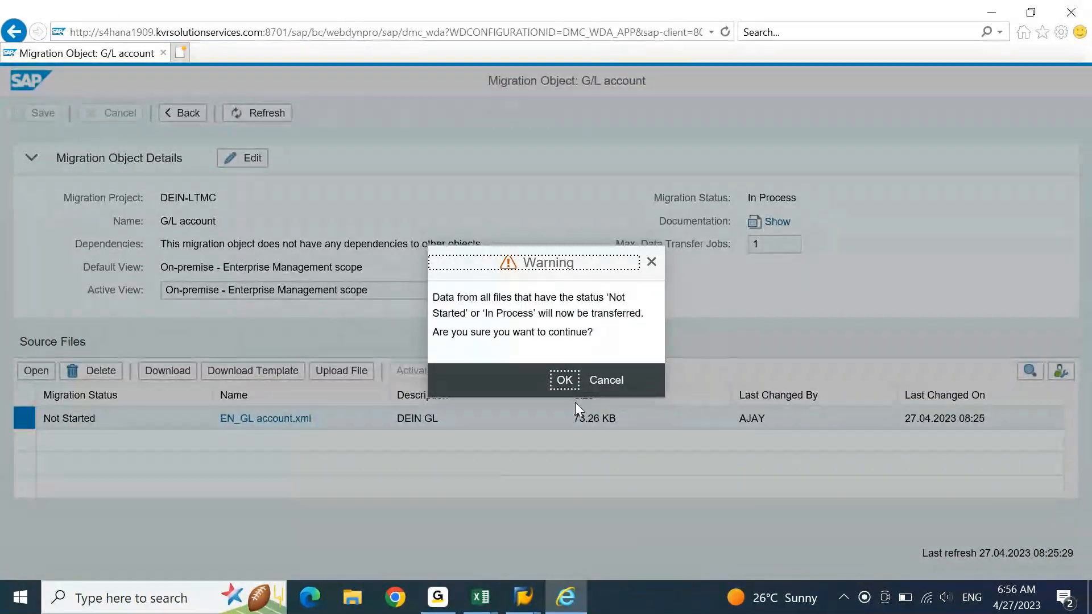
left_click(570, 386)
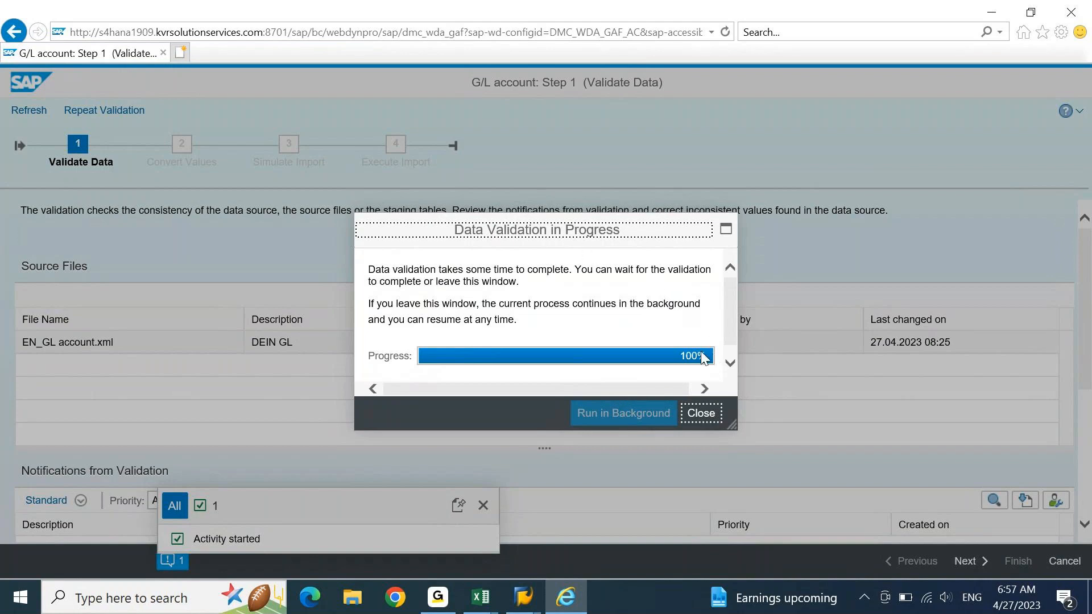
left_click(701, 410)
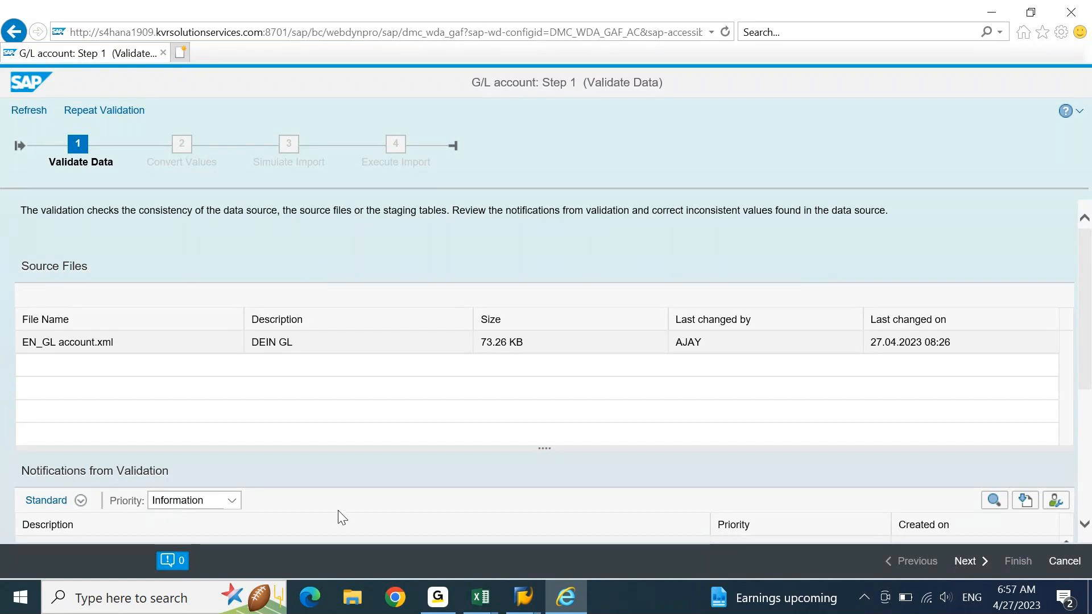
Step: Proceed to Convert Values and confirm the mapping values for all open worklist tasks
left_click(964, 562)
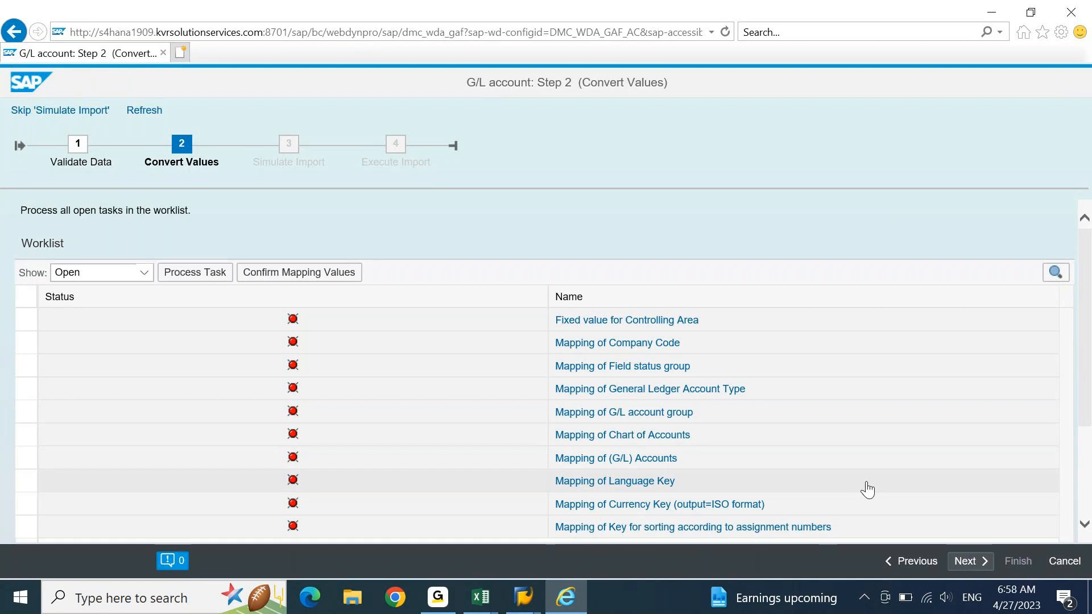
left_click(27, 299)
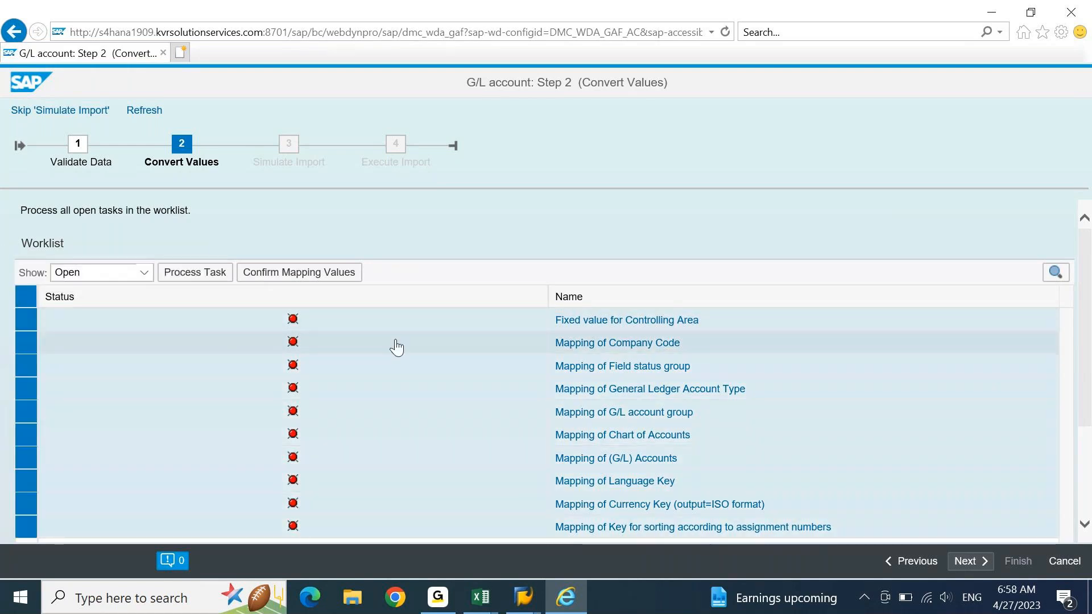
left_click(323, 275)
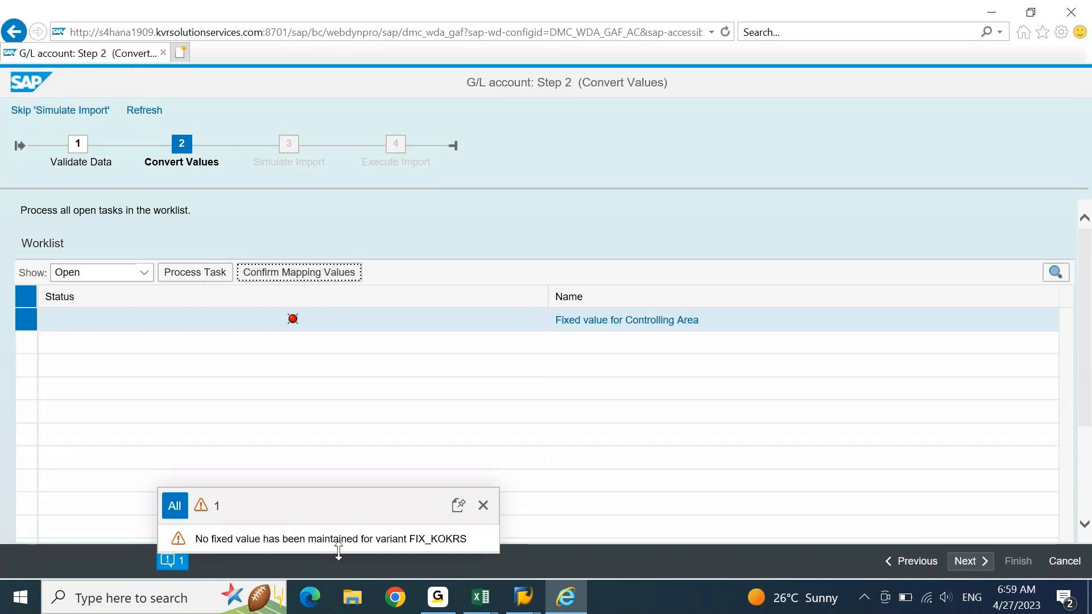
left_click(483, 505)
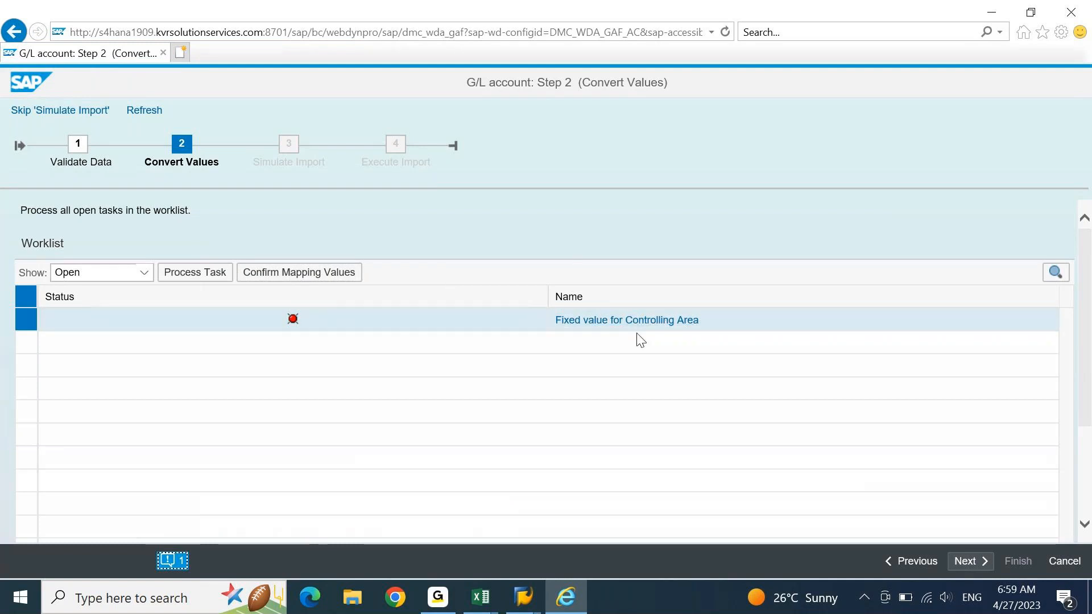
Step: Set the customizing value of the Fixed value for Controlling Area task to DEGR and save it
left_click(656, 320)
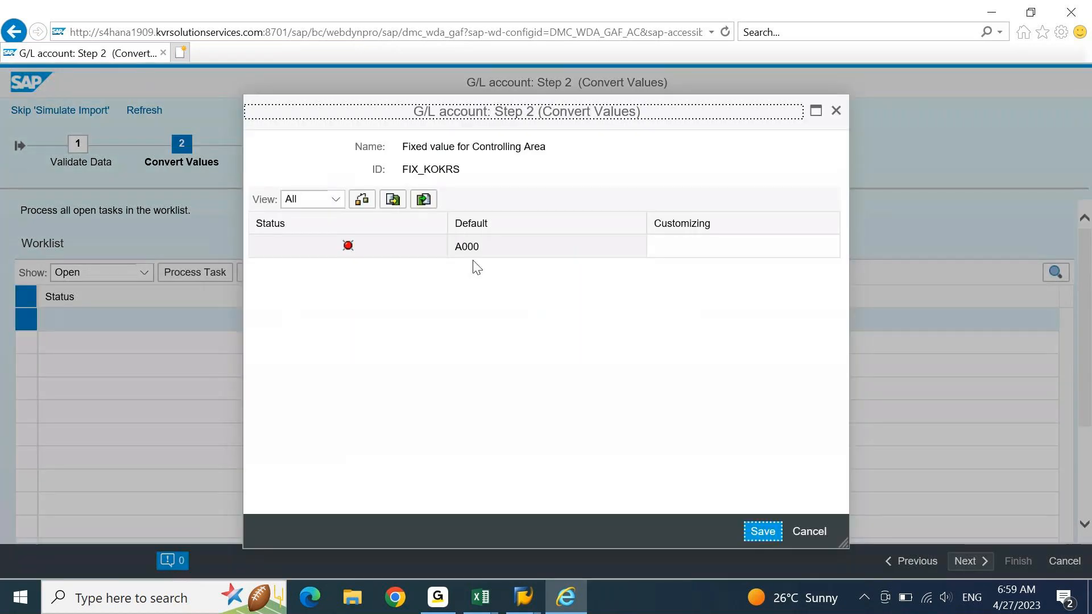
left_click(743, 248)
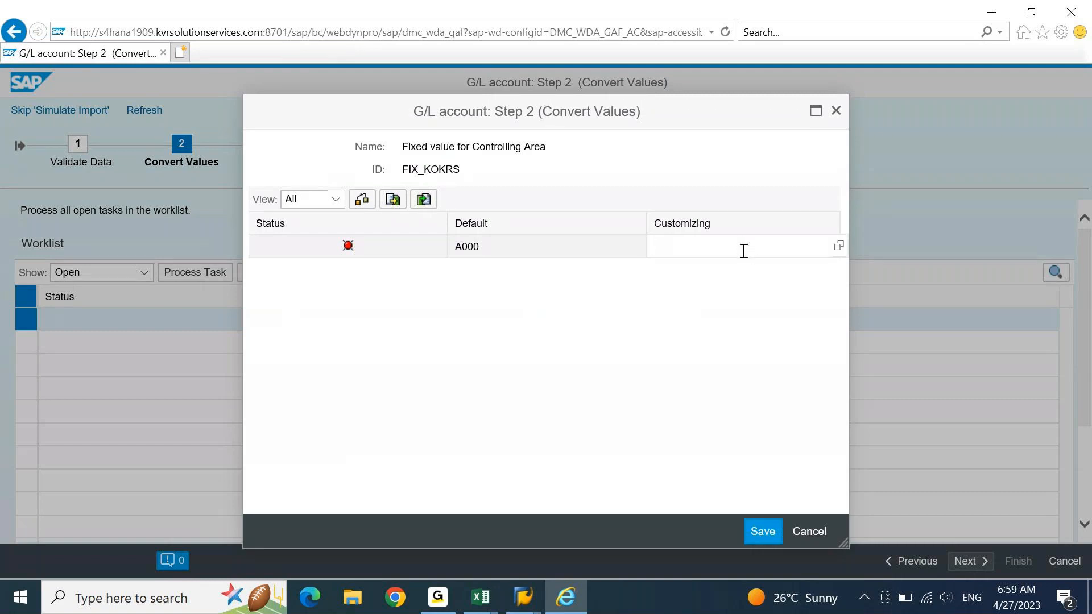
type("DEGR")
left_click(763, 530)
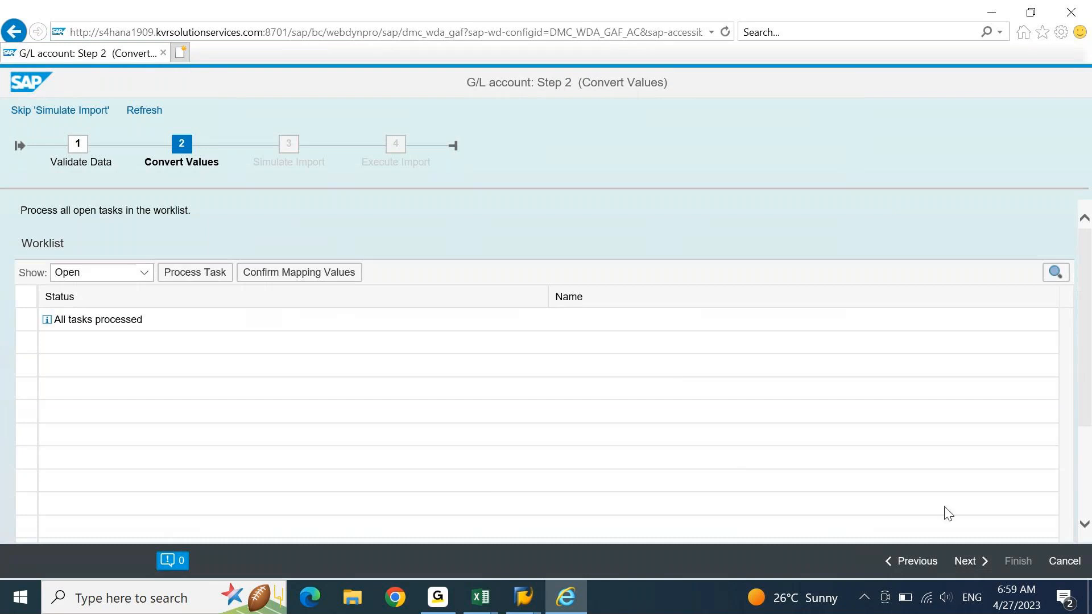
Step: Run the Simulate Import step to completion and examine the error notifications from the simulation
left_click(964, 562)
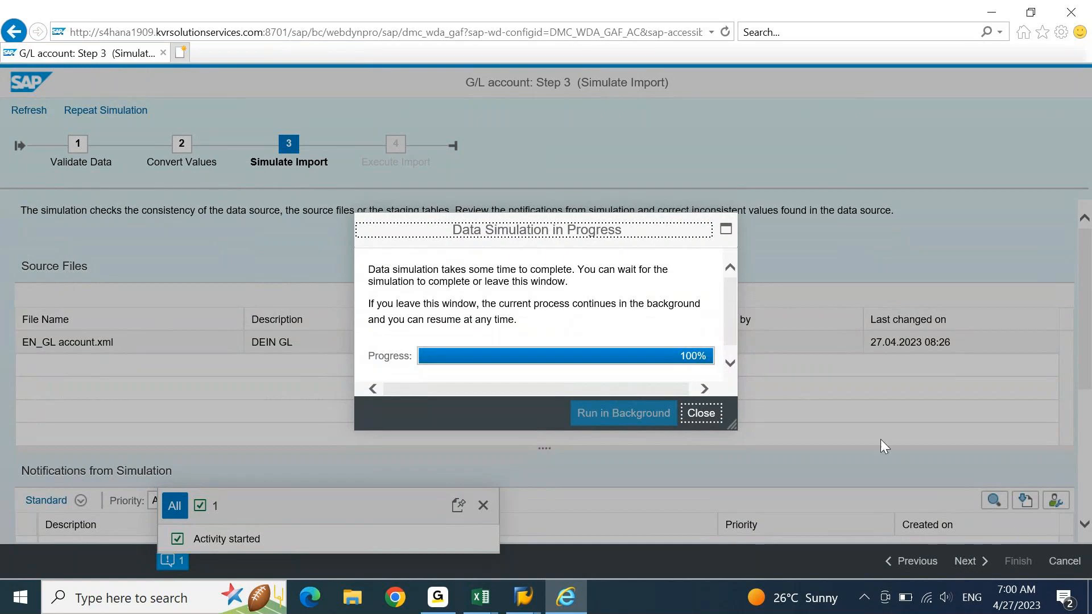
left_click(701, 415)
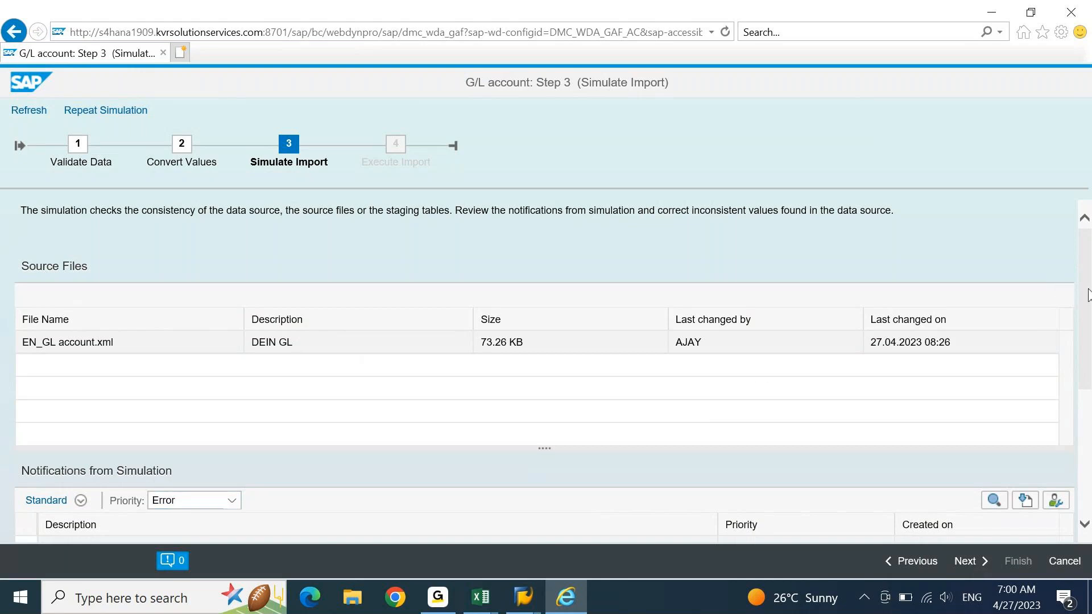
left_click_drag(1087, 295, 1088, 426)
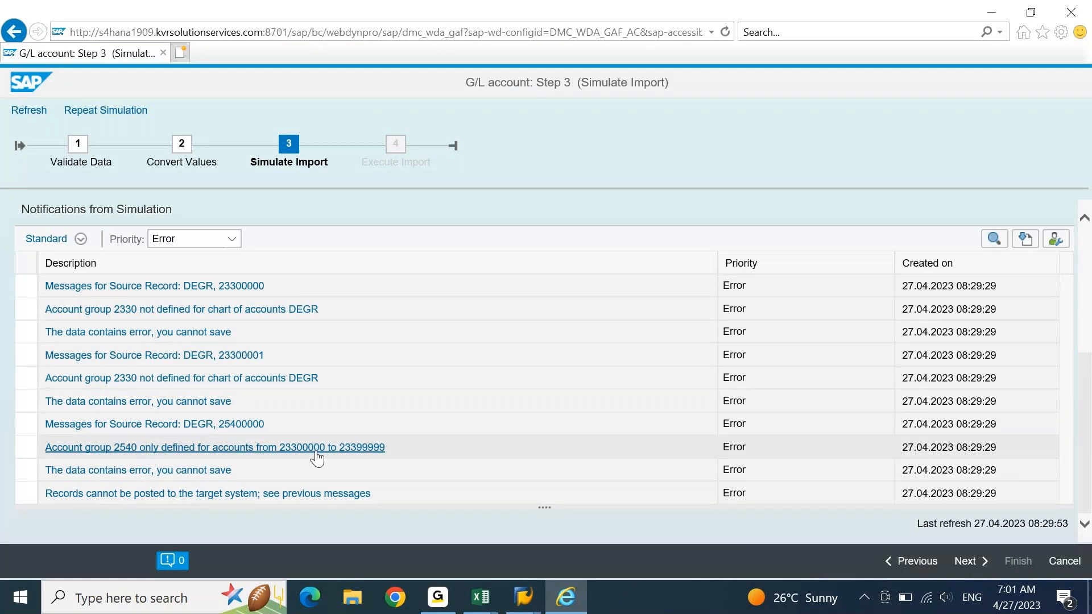
Step: Switch to the EN_GL account workbook in Excel and open its General data sheet
left_click(496, 598)
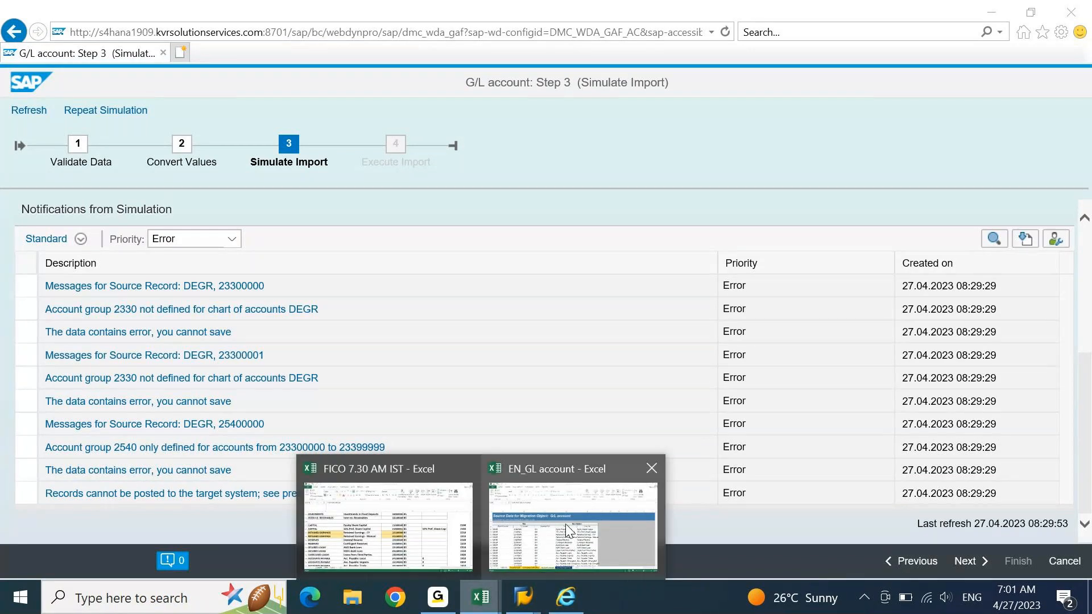
left_click(565, 524)
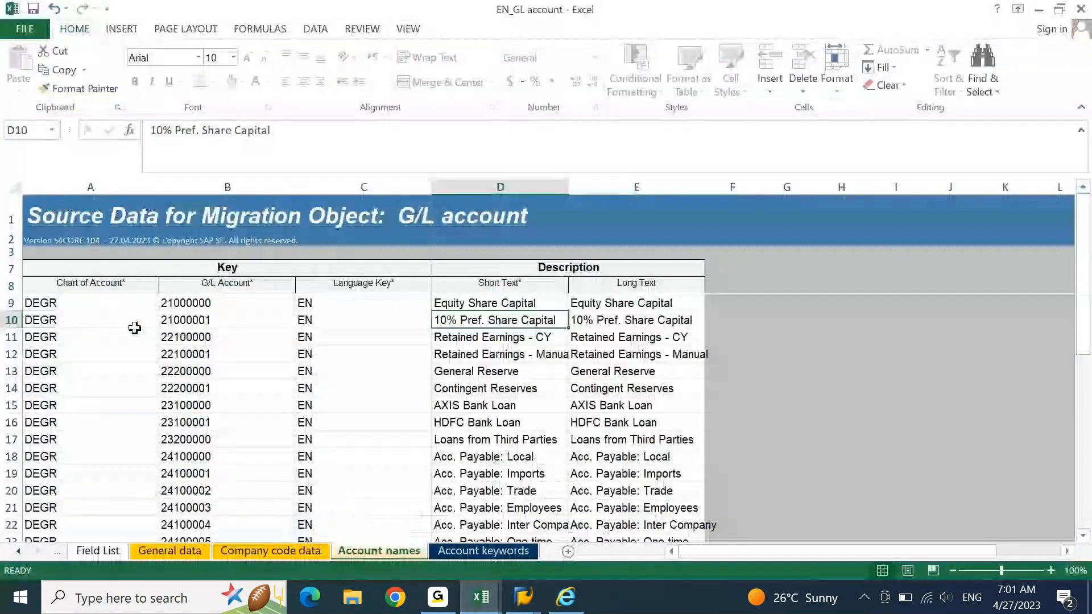
left_click(180, 332)
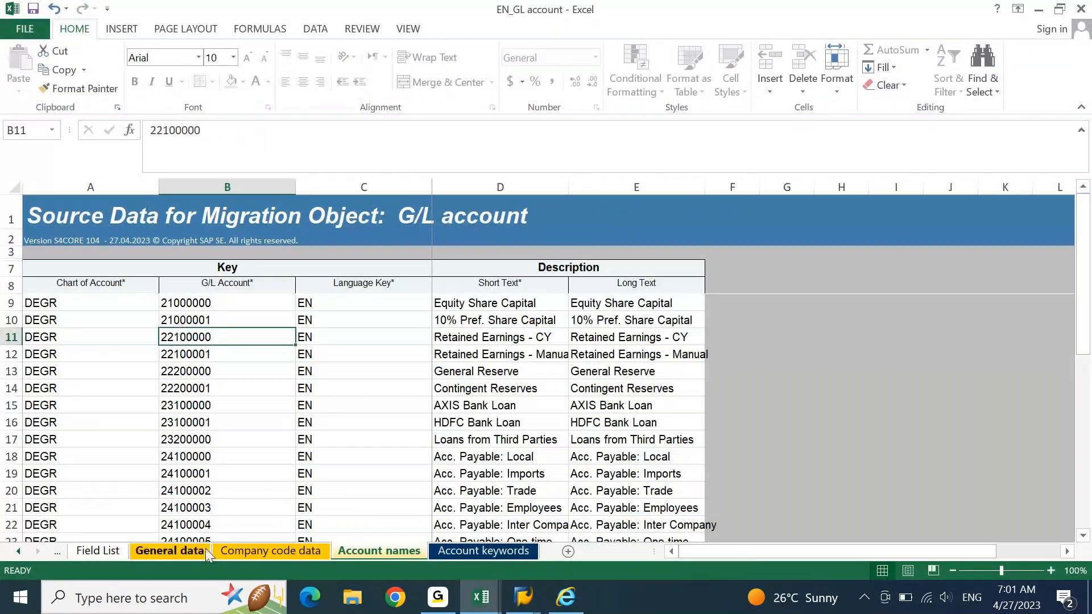
left_click(171, 551)
Step: Locate G/L accounts 23300000 and 23300001 in the General data sheet and select their rows, 35 and 36
left_click(193, 322)
key("Down")
key("Down")
key("Down")
key("Down")
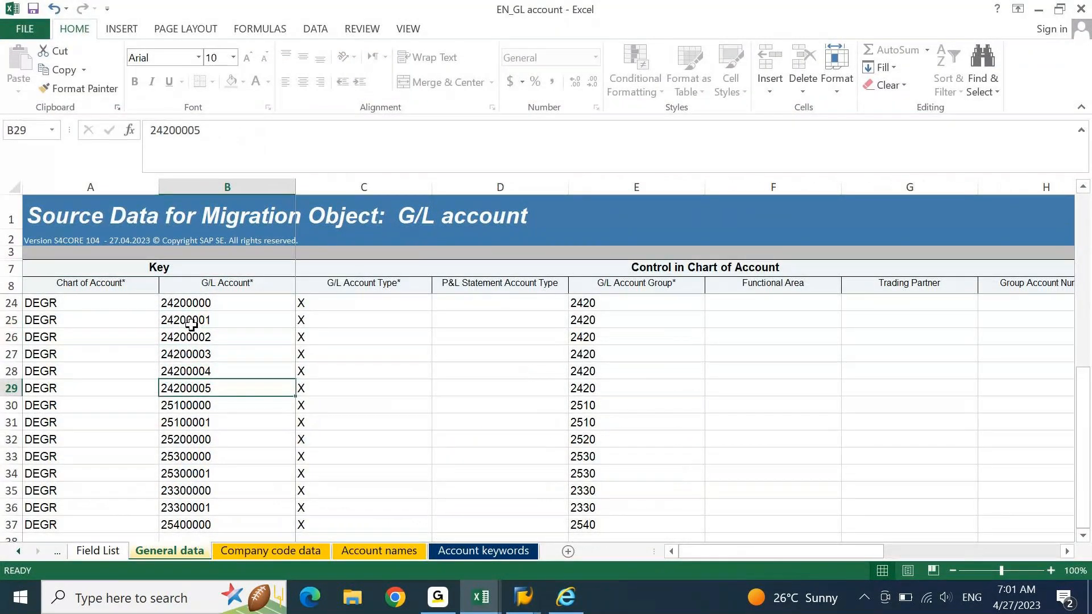
key("Down")
key("Down")
key("Down")
key("Down")
key("Down")
key("shift+space")
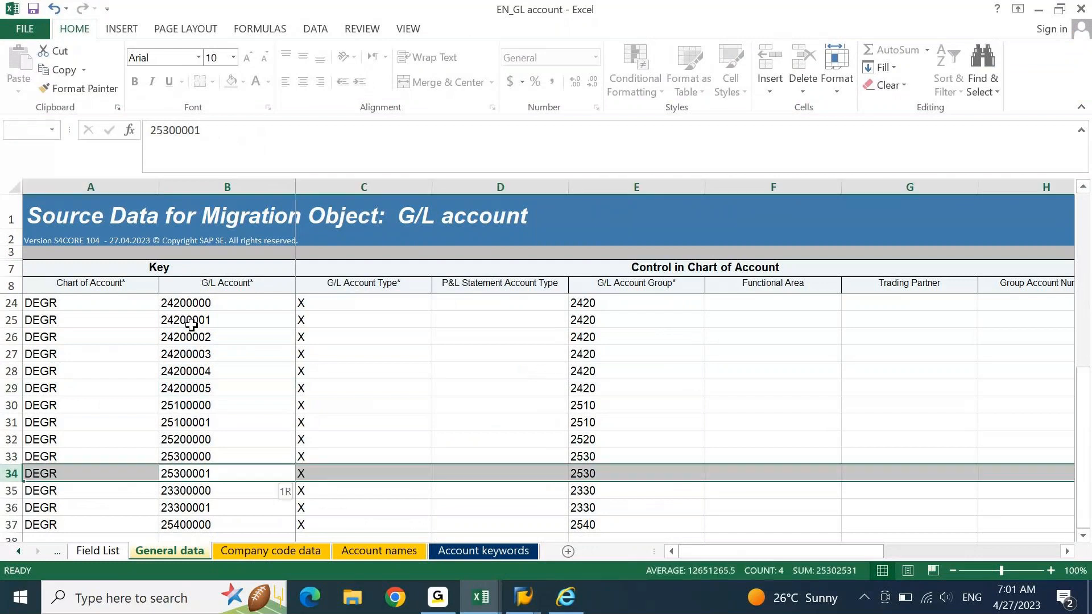
key("Down")
key("shift+space")
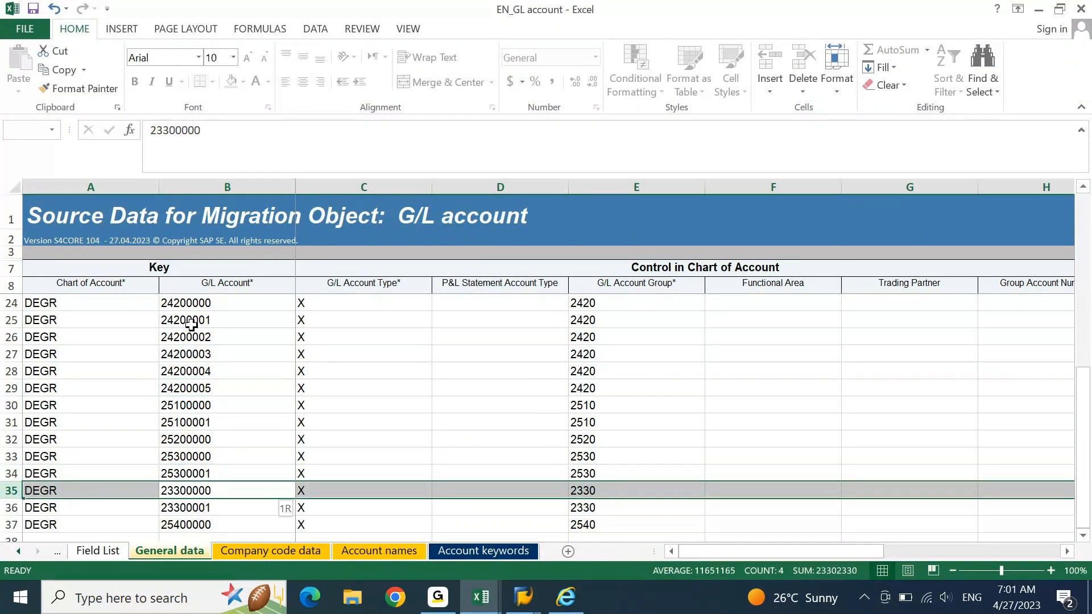
key("shift+Down")
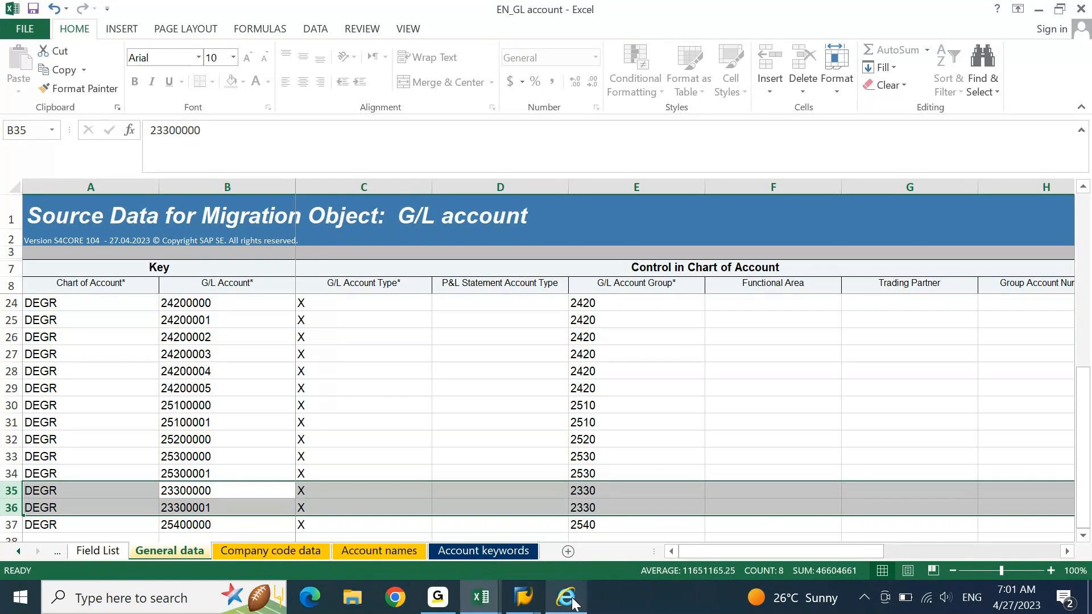
Step: Bring up the unused SAP logon window for client 800 and close it
mouse_move(534, 601)
left_click(690, 523)
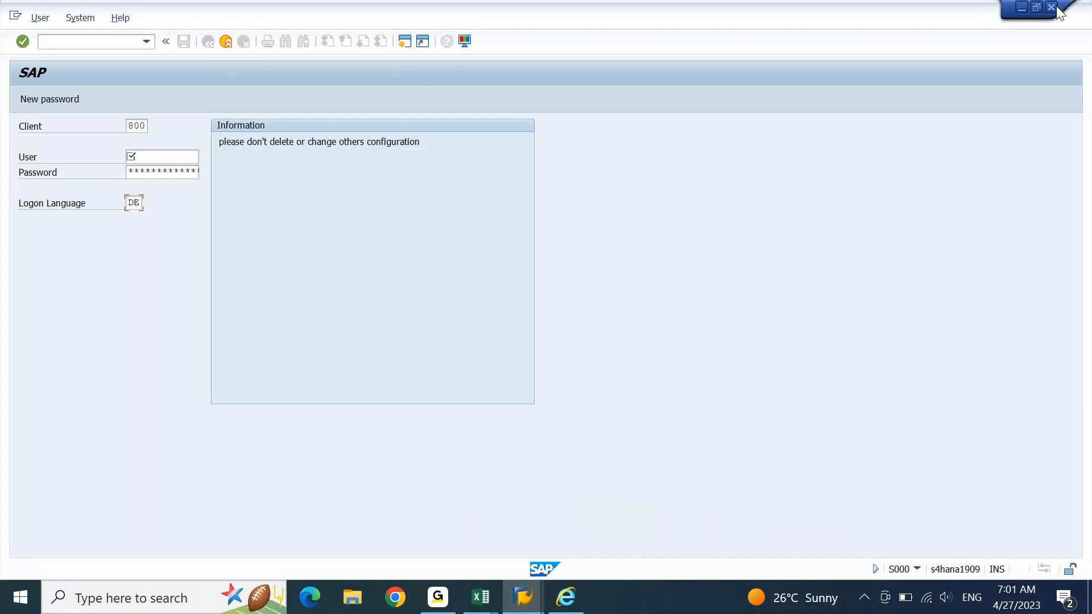
left_click(1056, 7)
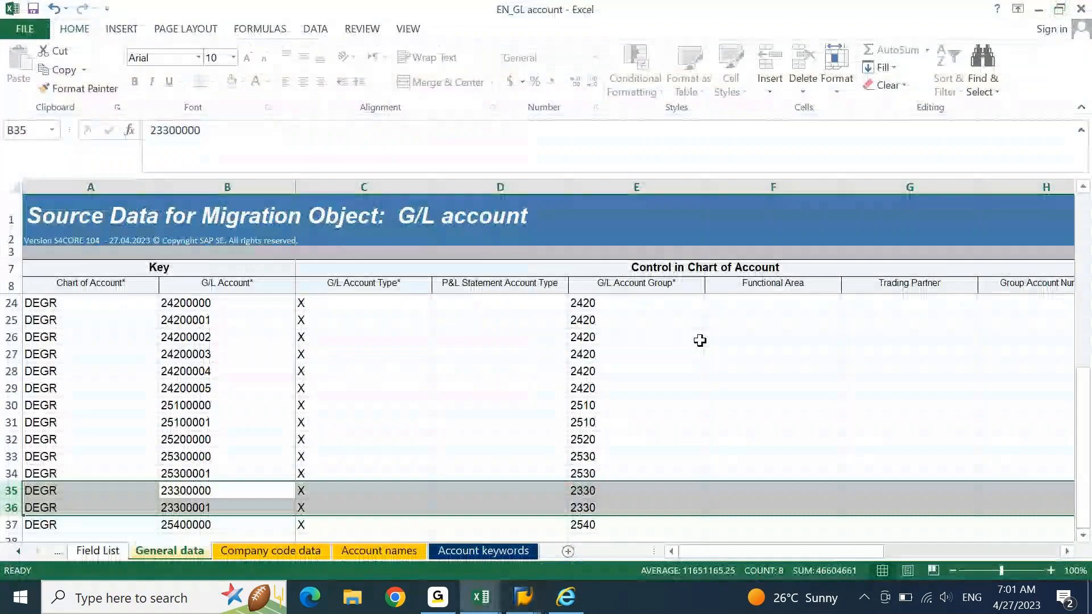
Step: Switch to the SAP session showing the SKB1 entries and open transaction OBD4 in a new session
mouse_move(523, 596)
left_click(671, 511)
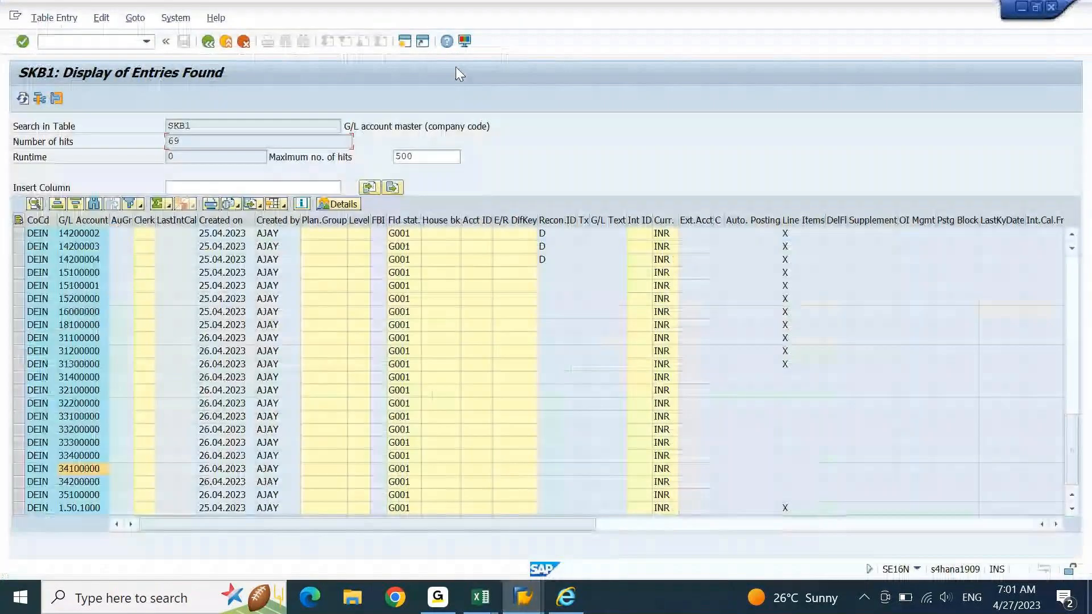
left_click(413, 47)
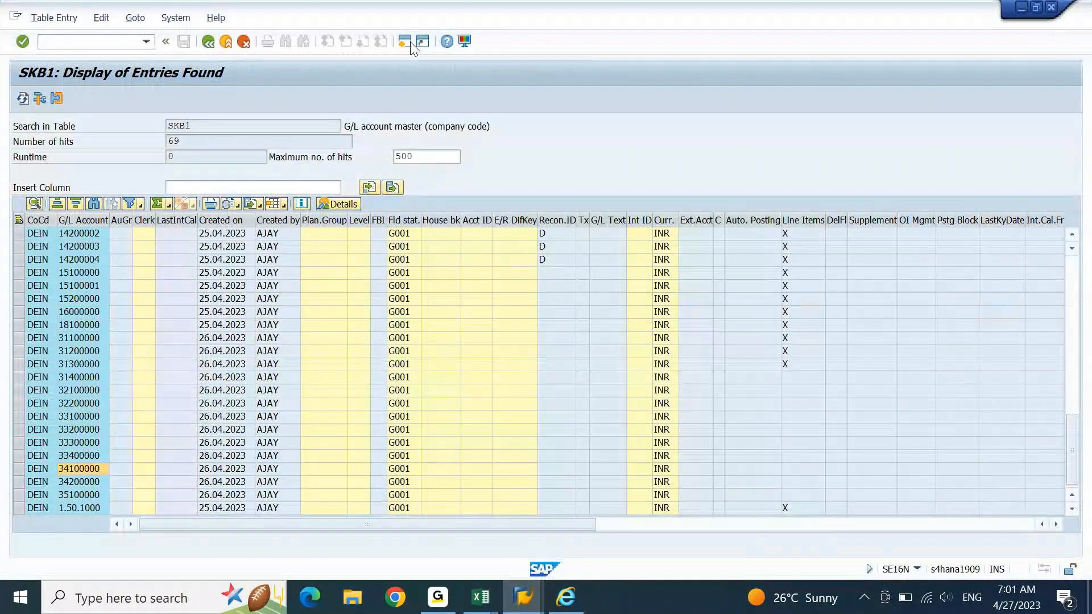
type("OBD4")
key("Return")
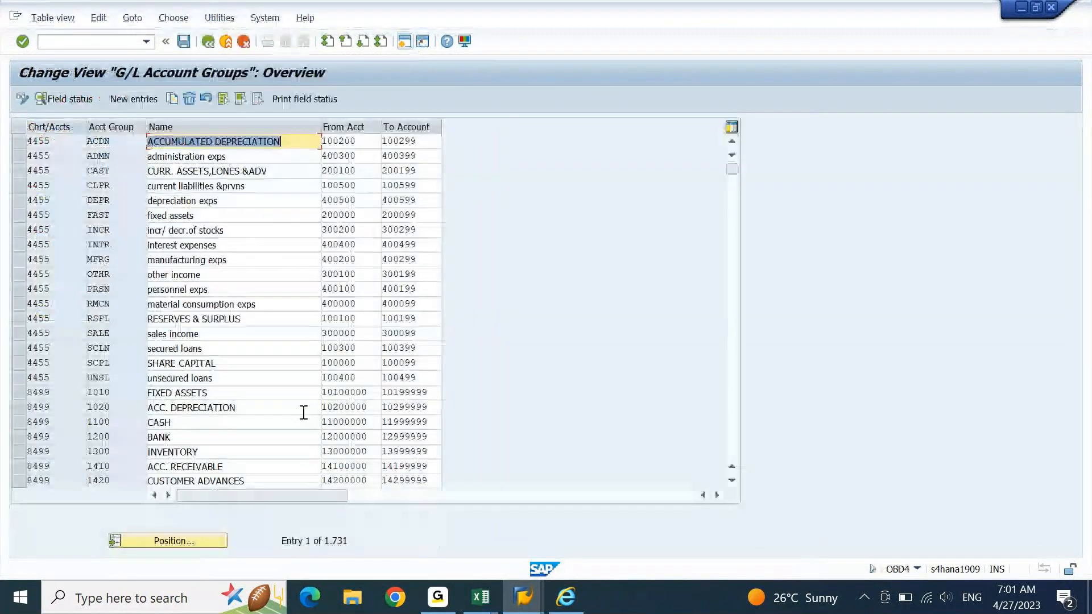
Step: Position the G/L account groups overview at chart of accounts DEGR and place the cursor on account group 2320
left_click(214, 540)
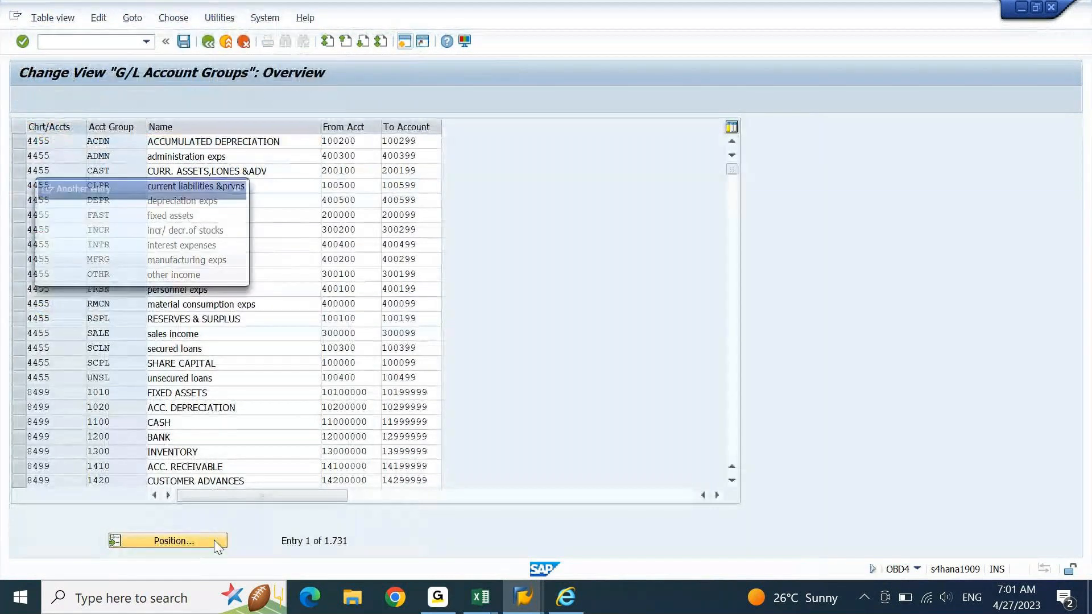
type("DEIN")
key("Return")
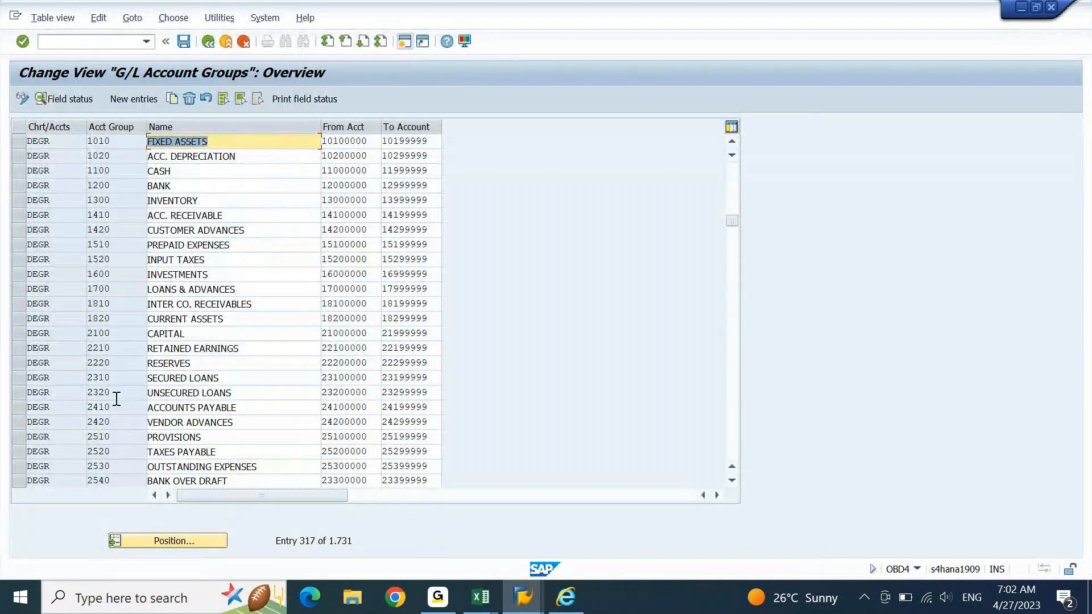
left_click(112, 393)
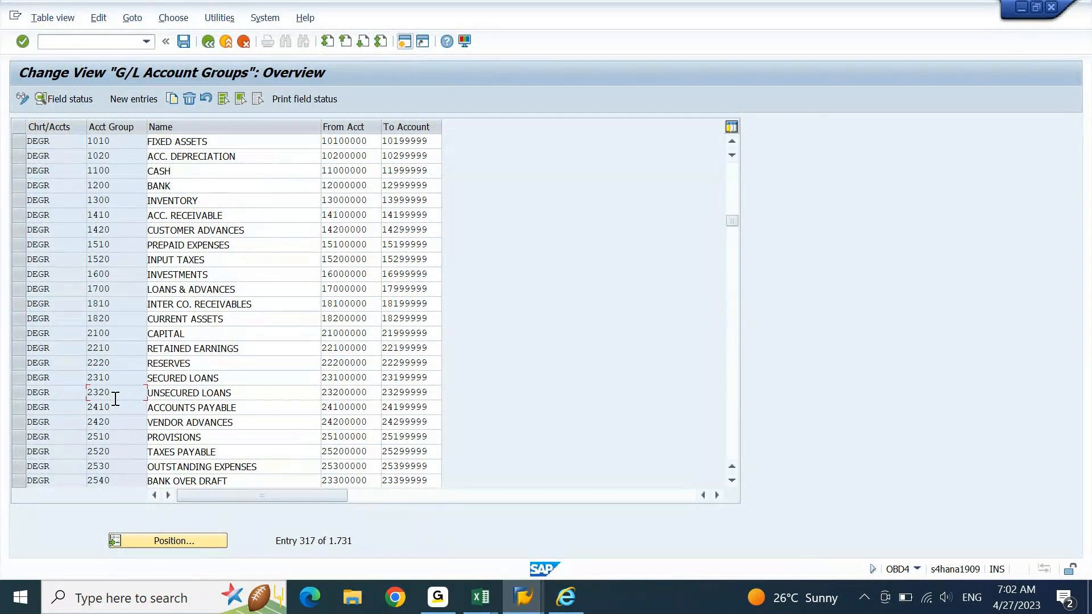
Step: Review the simulation errors for account group 2330, and look up that group's accounts in the FICO 7.30 AM IST workbook
left_click(557, 606)
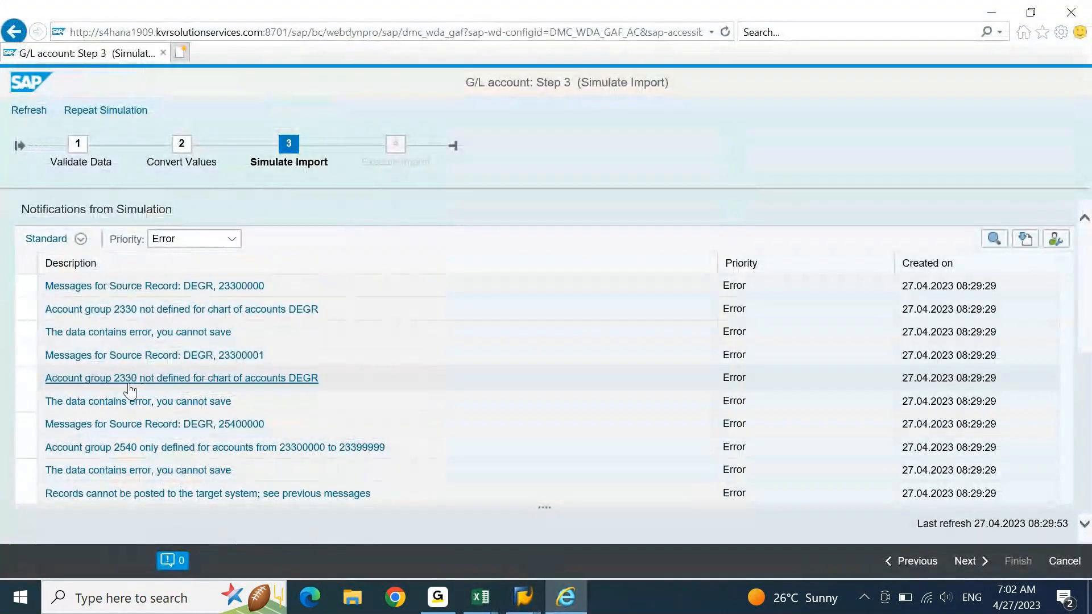
left_click(486, 599)
left_click(402, 554)
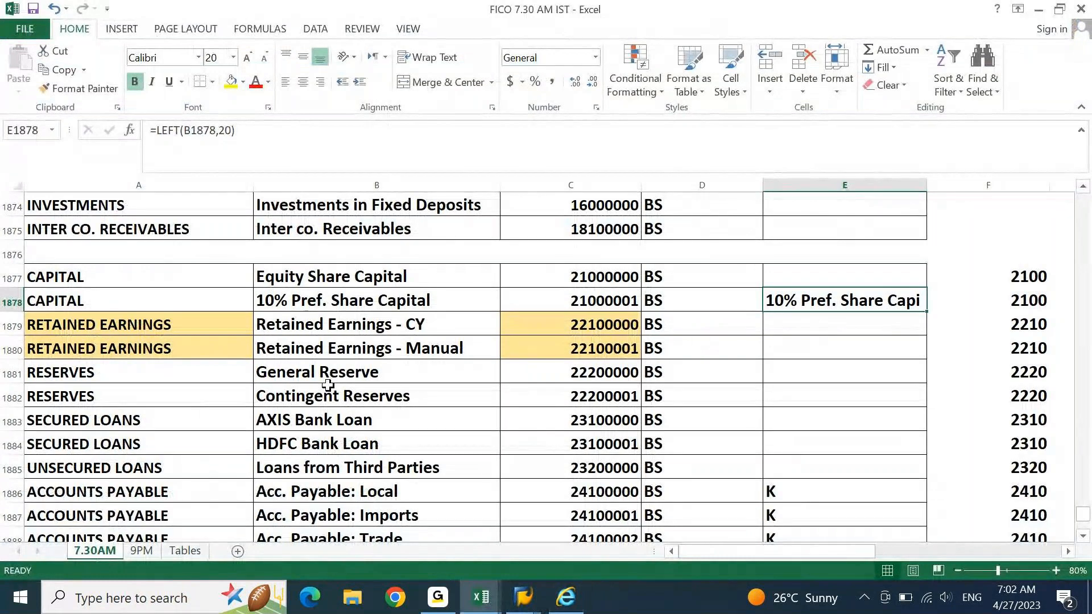
key("Right")
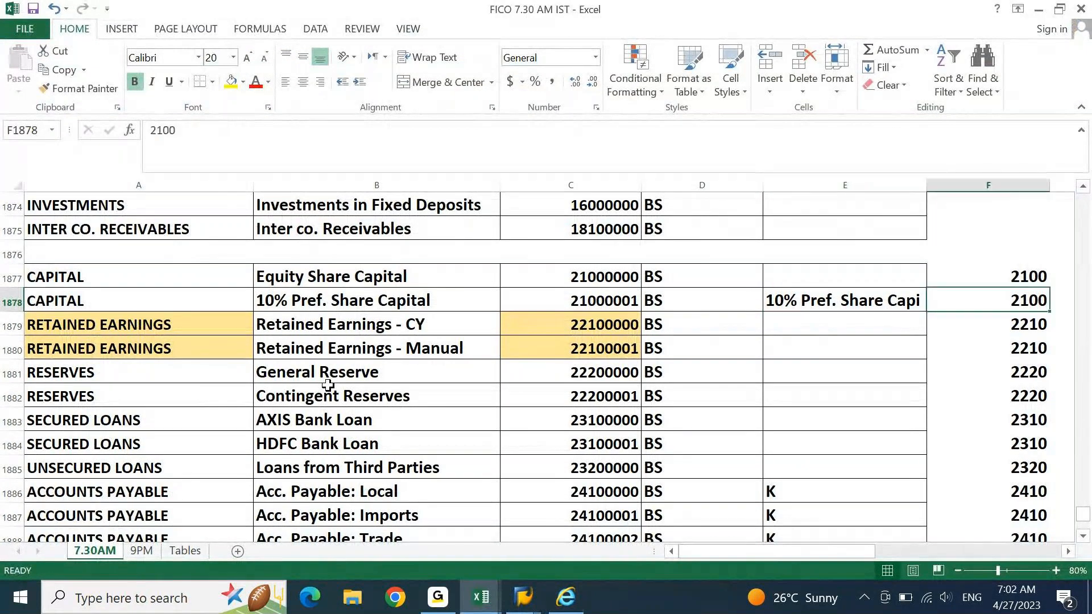
scroll(328, 385, "right", 2)
key("Down")
key("Down")
key("Down")
key("Down")
key("Down")
key("Down")
key("Down")
key("Down")
key("Down")
key("Down")
key("Down")
key("Down")
key("Down")
key("Down")
key("Down")
key("Down")
key("Down")
key("Down")
key("Down")
key("Down")
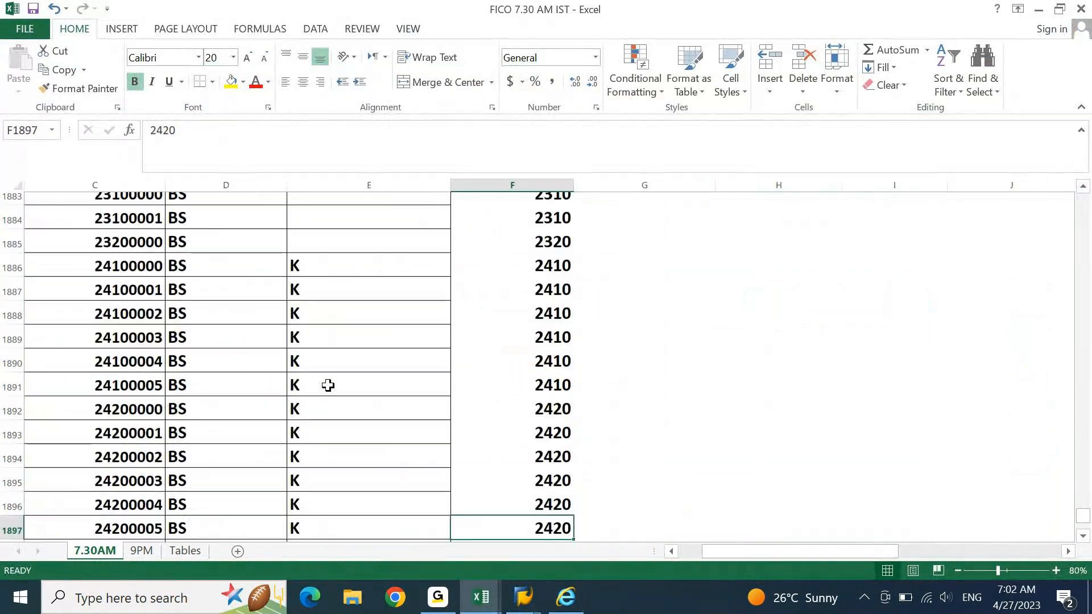
key("Down")
key("Down")
key("Down")
key("Down")
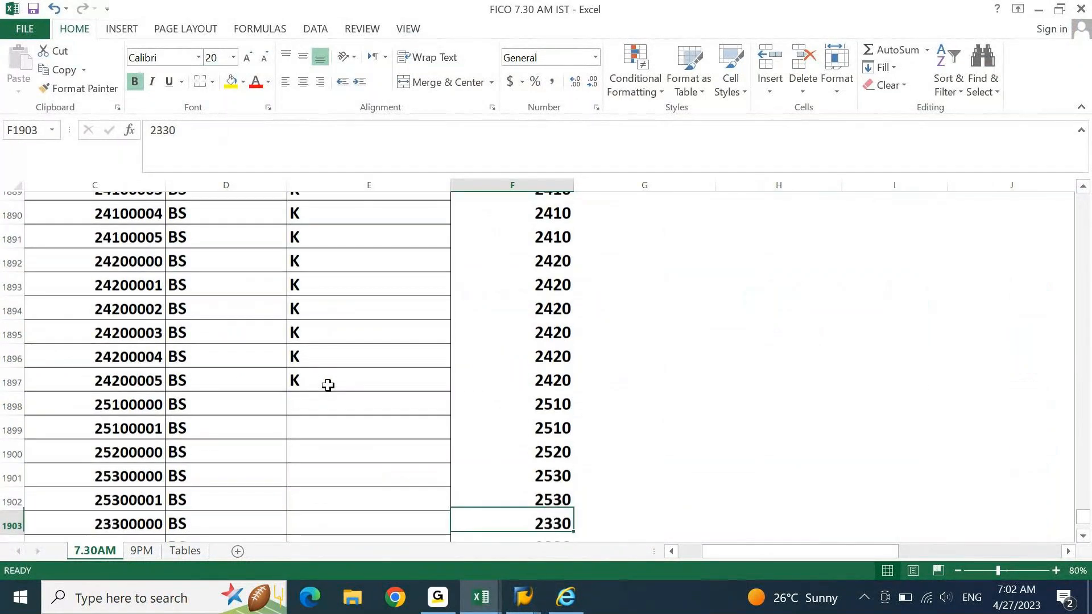
key("Down")
key("Up")
key("Up")
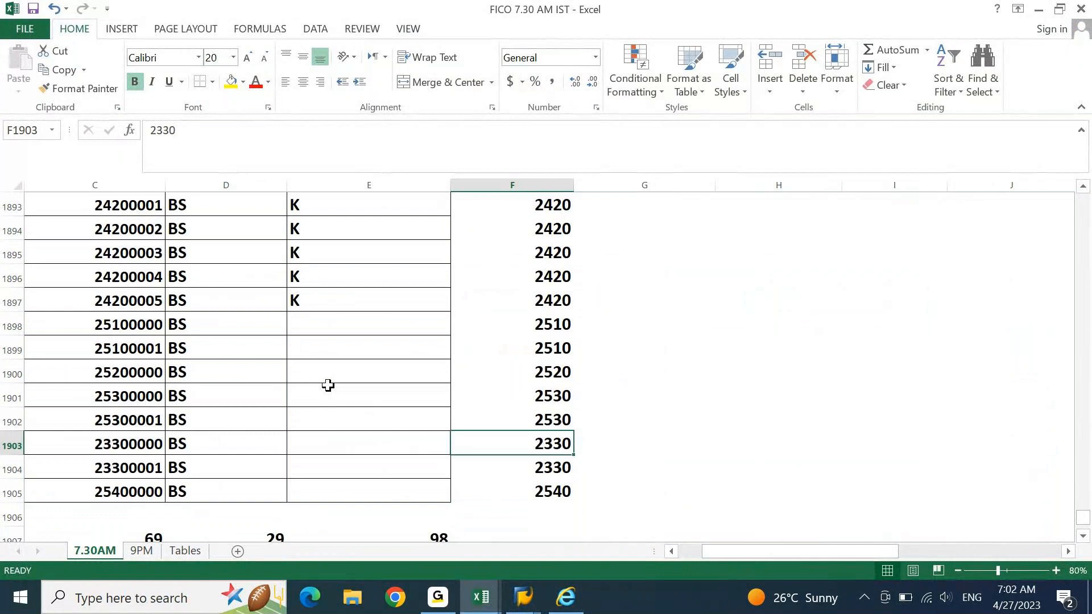
key("Home")
key("Right")
key("Right")
key("Right")
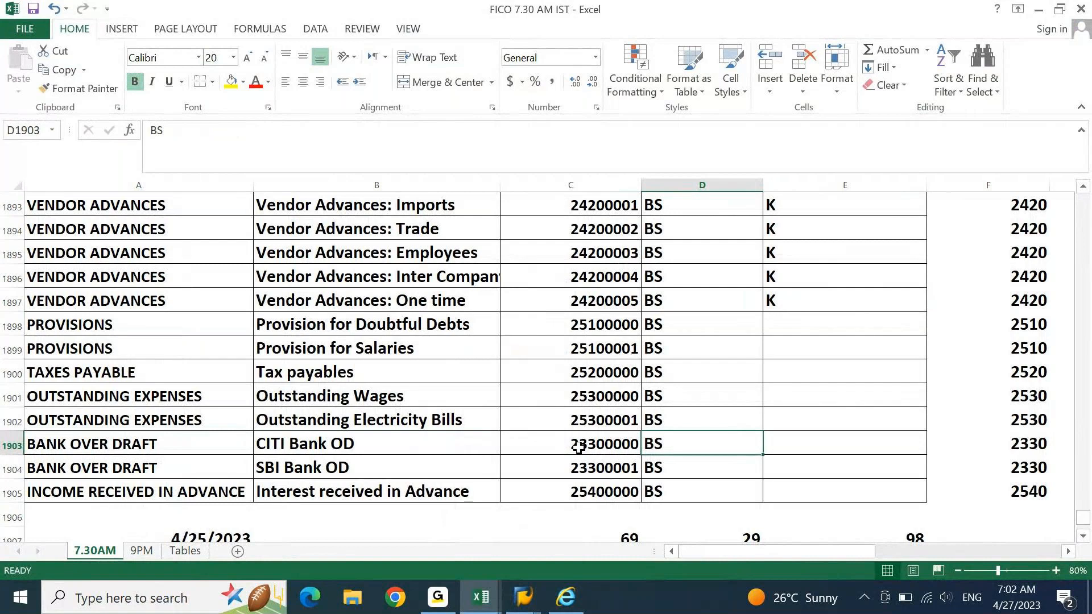
Step: In the SAP account groups overview, copy DEGR group 2310 (Secured Loans) as group 2330 with the name BANK OVER DRAFT
mouse_move(523, 597)
left_click(739, 523)
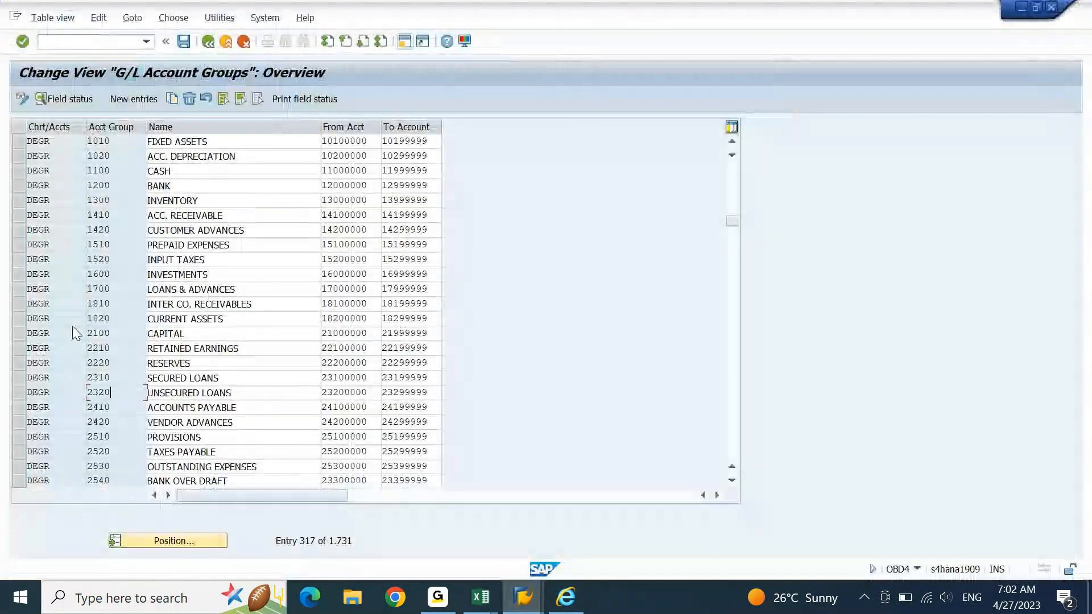
left_click(23, 349)
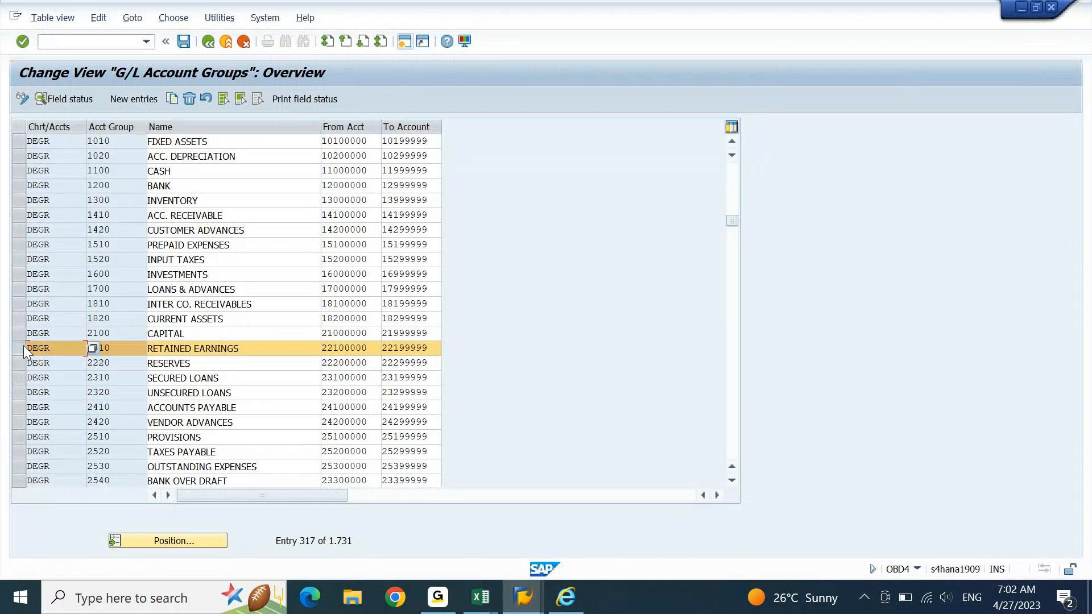
left_click(26, 377)
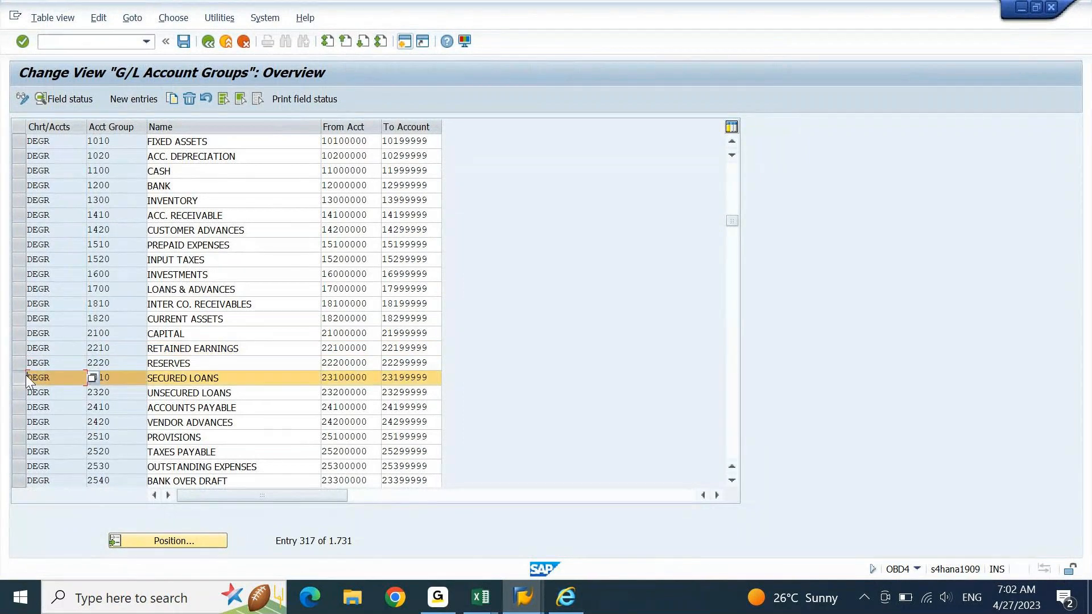
left_click(63, 100)
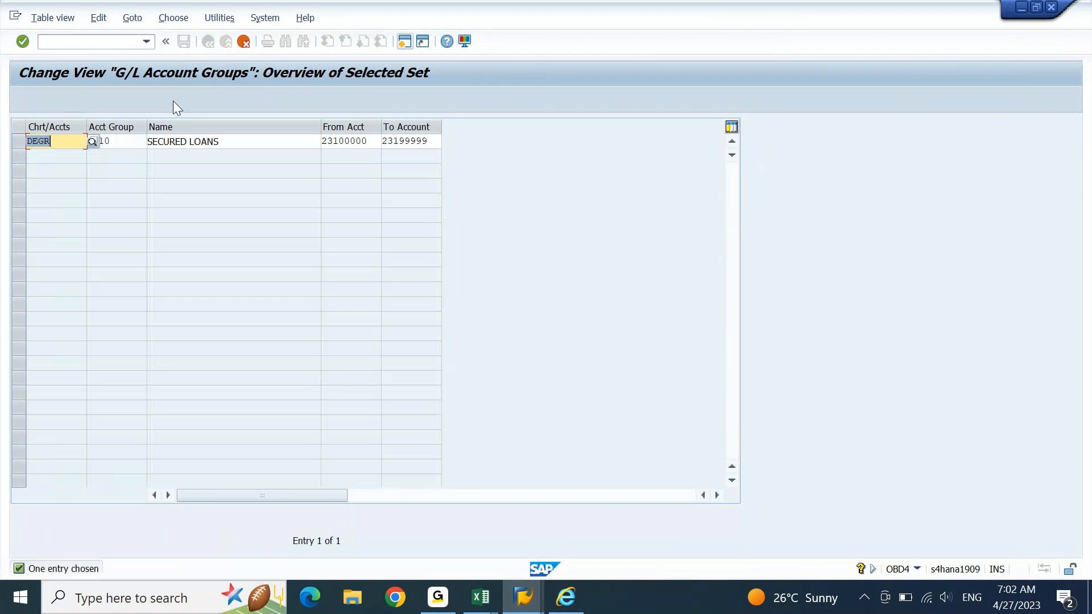
type("3")
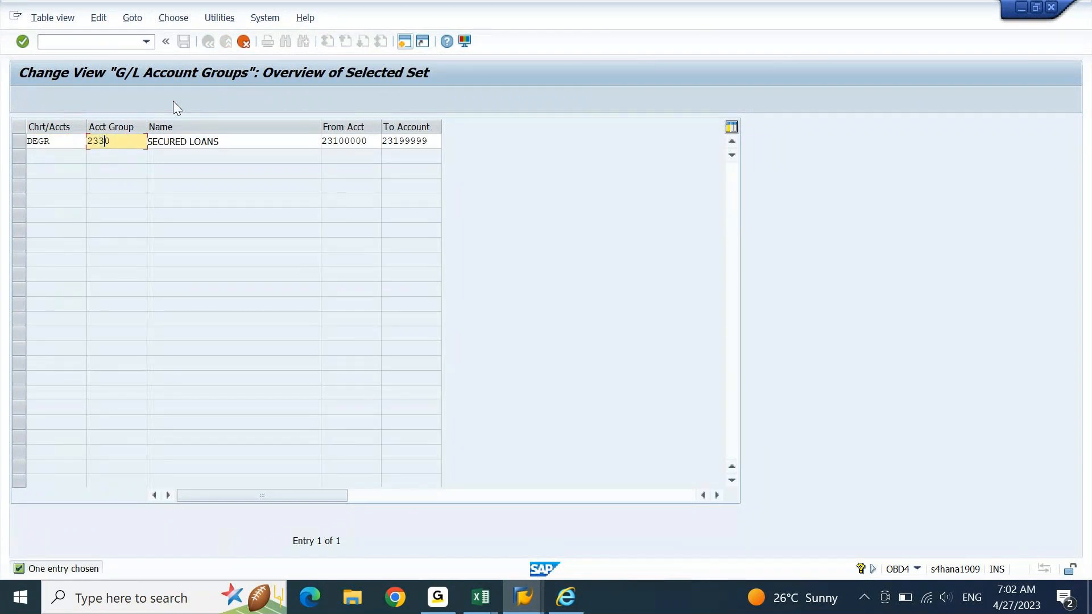
key("Tab")
type("ban")
key("Down")
key("Tab")
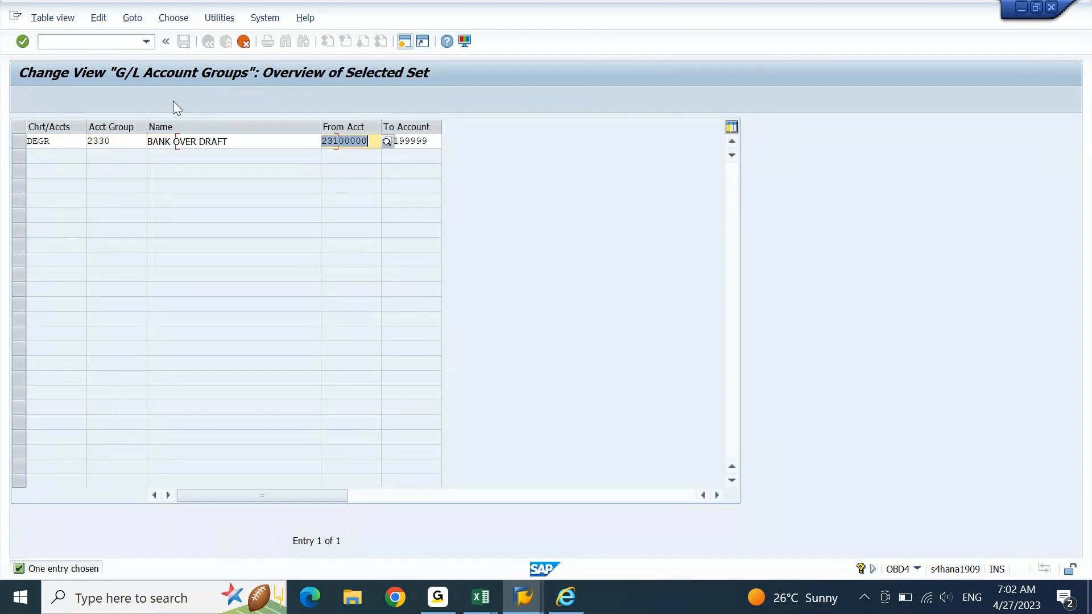
Step: Set the account range of the copied group 2330 from 23300000 to 23399999
key("Left")
key("Left")
key("Left")
key("Left")
key("Left")
key("Left")
key("shift+Right")
type("3")
key("Return")
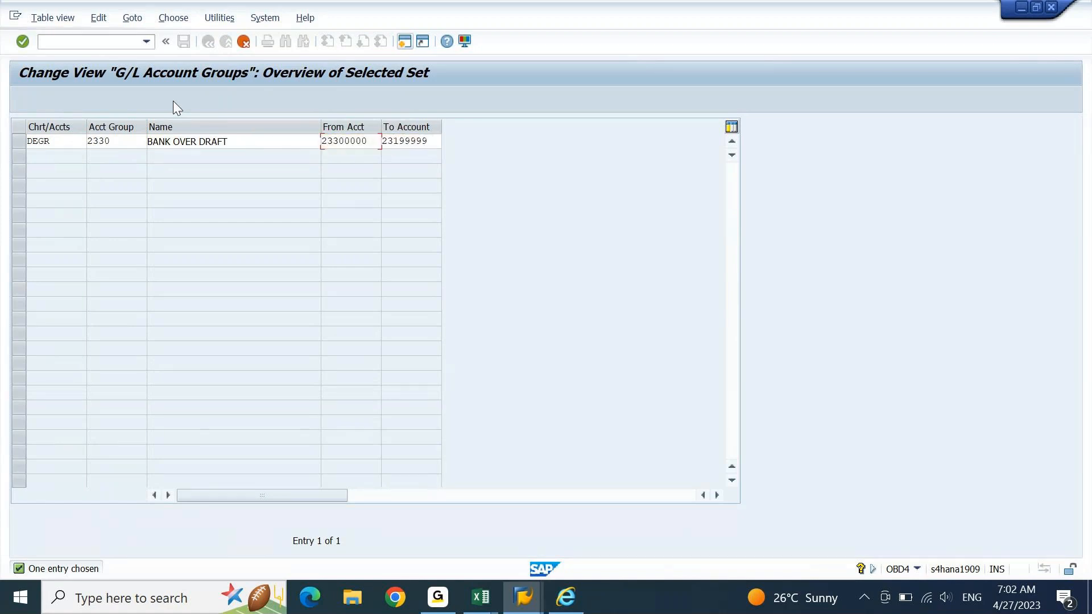
key("Tab")
key("Left")
key("Left")
key("shift+Left")
type("3")
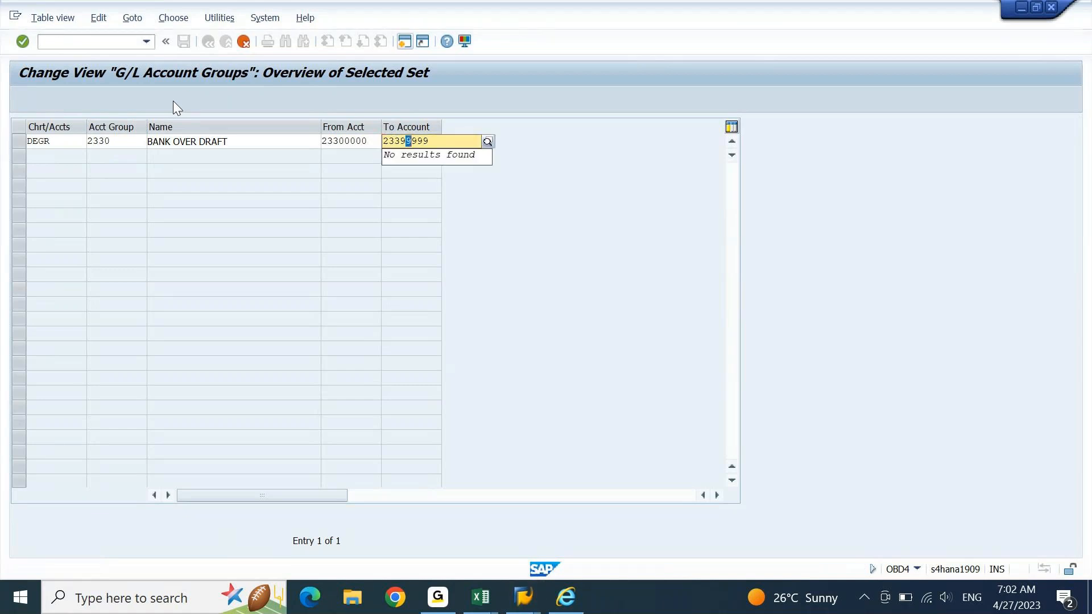
Step: Confirm the copied account group 2330 and save it under the proposed customizing request
key("Return")
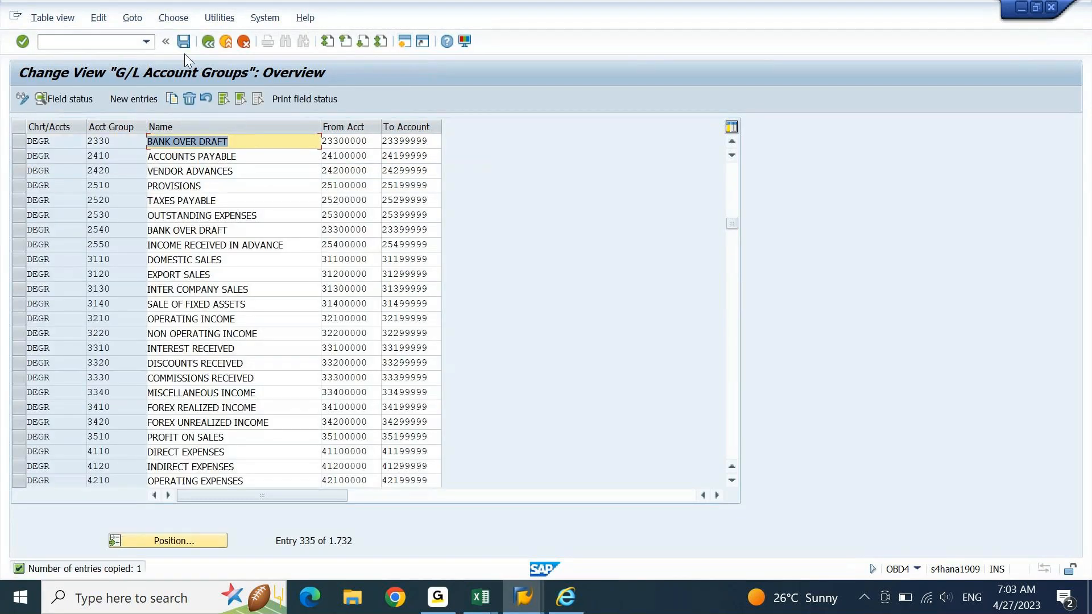
left_click(184, 42)
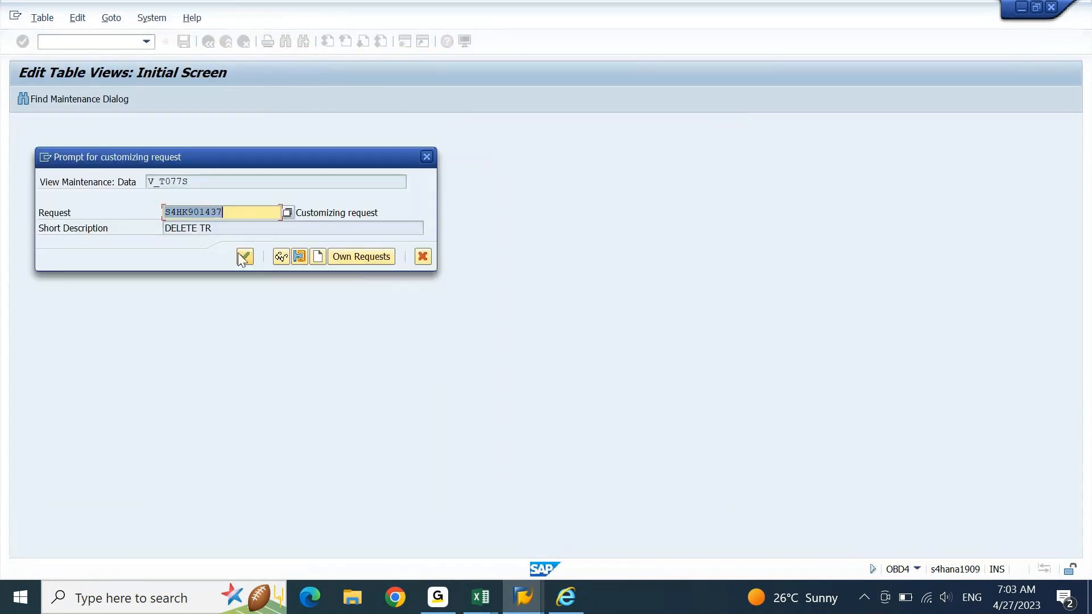
left_click(244, 257)
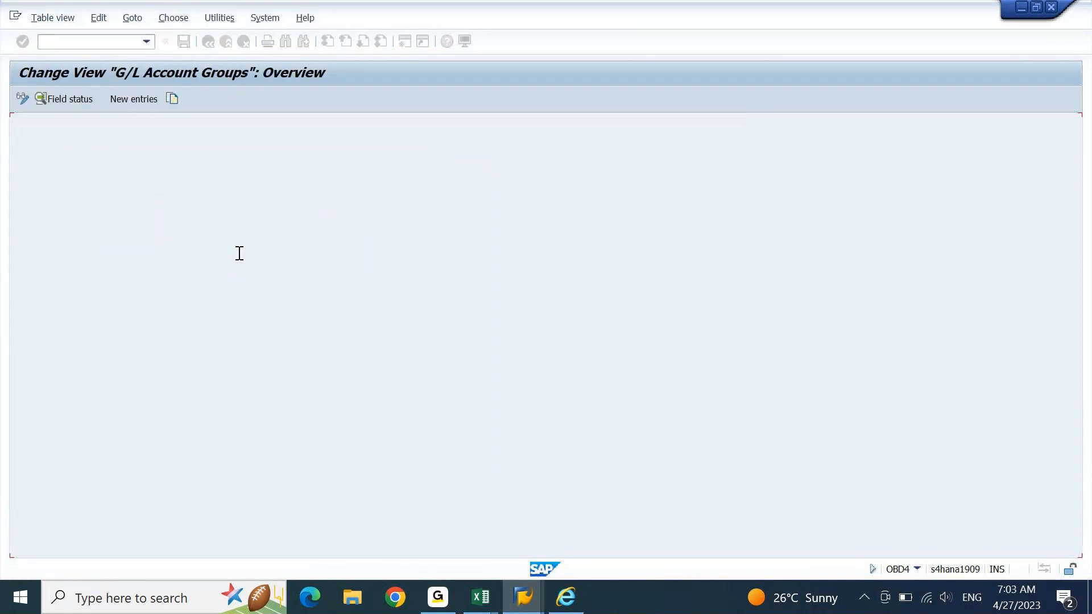
Step: Return to the G/L account migration in Internet Explorer, repeat the import simulation and close its progress dialog
left_click(561, 605)
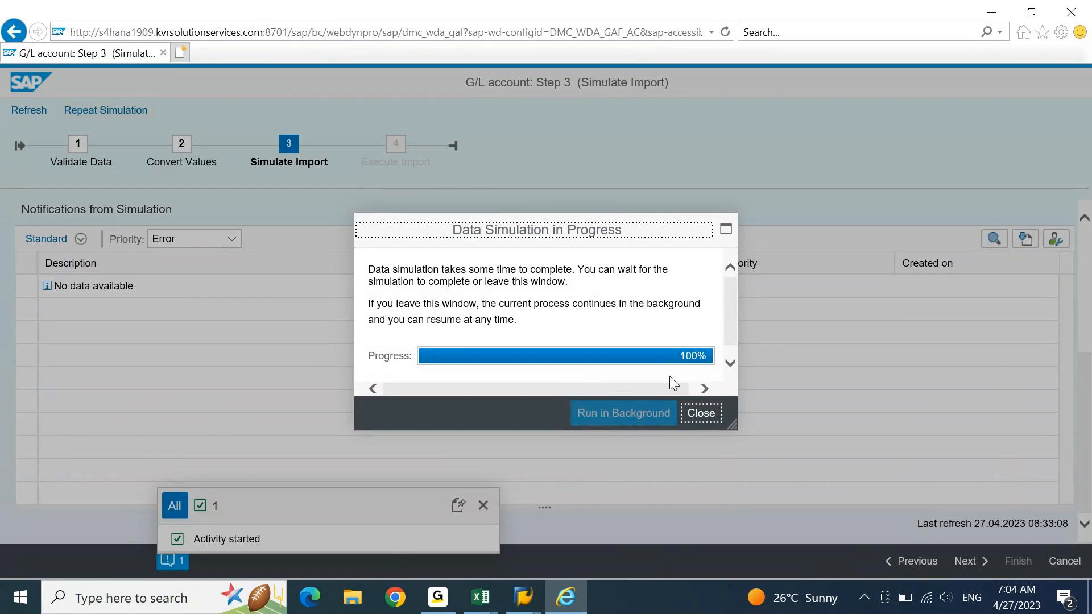
left_click(700, 423)
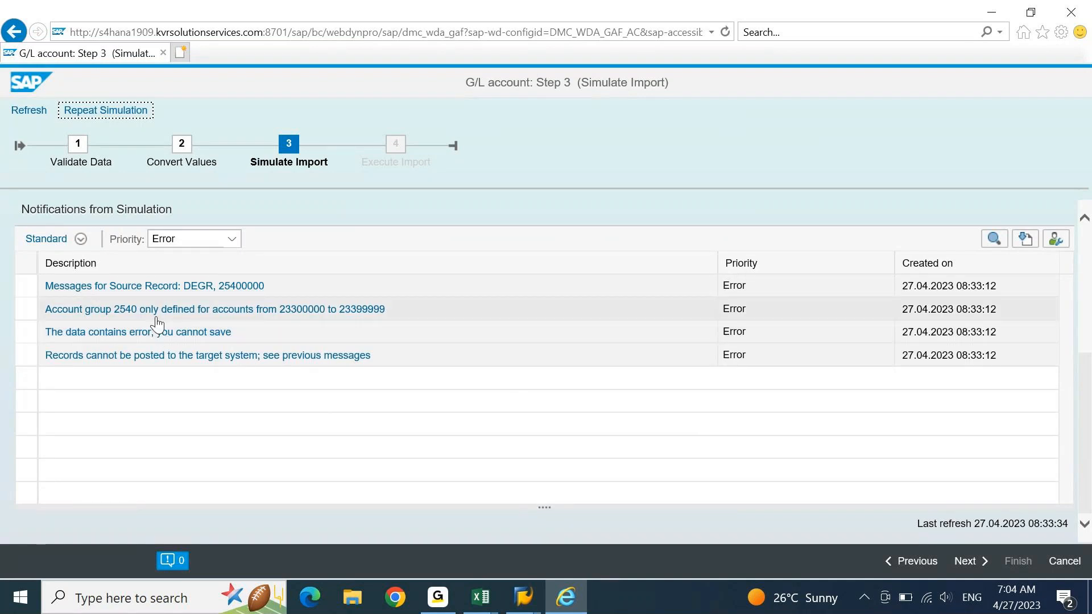
Step: Look up account 25400000 (Interest received in Advance) in the FICO 7.30 AM IST workbook and compare it with the remaining simulation error
left_click(488, 603)
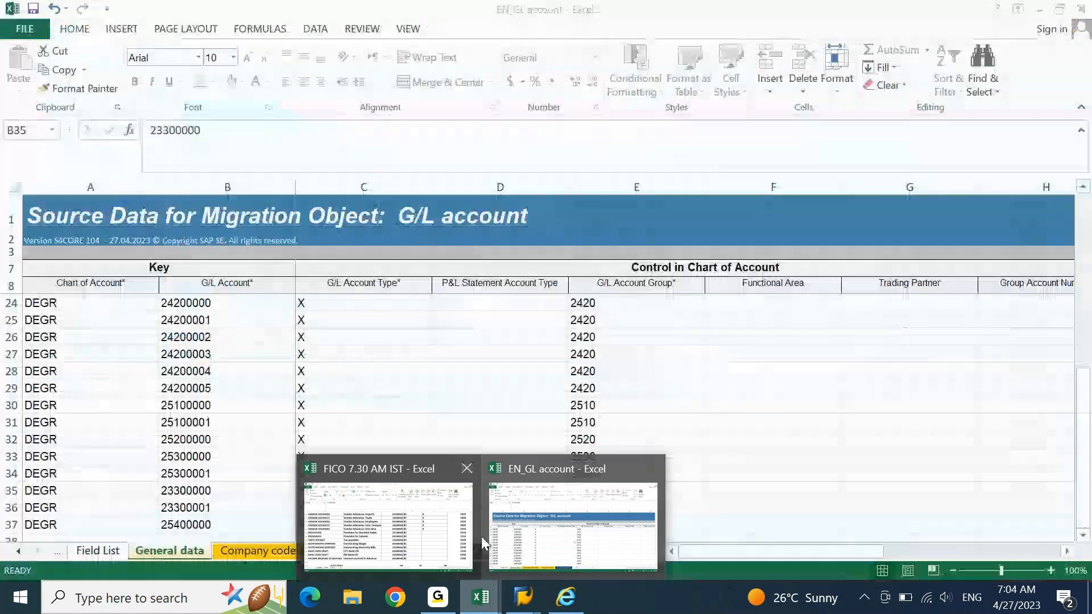
left_click(464, 539)
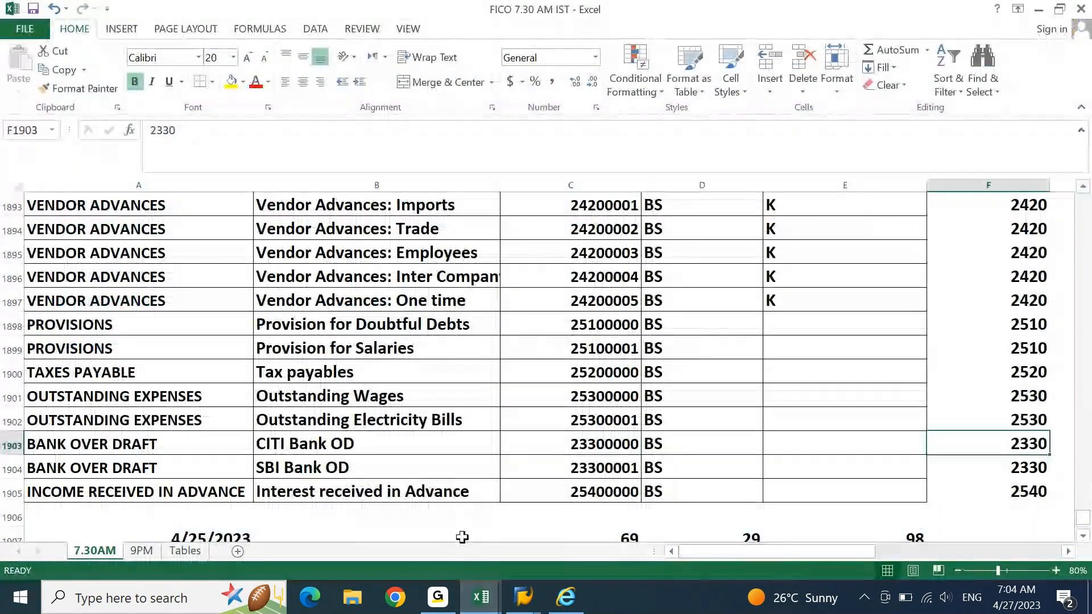
key("Up")
key("Up")
key("Up")
key("Up")
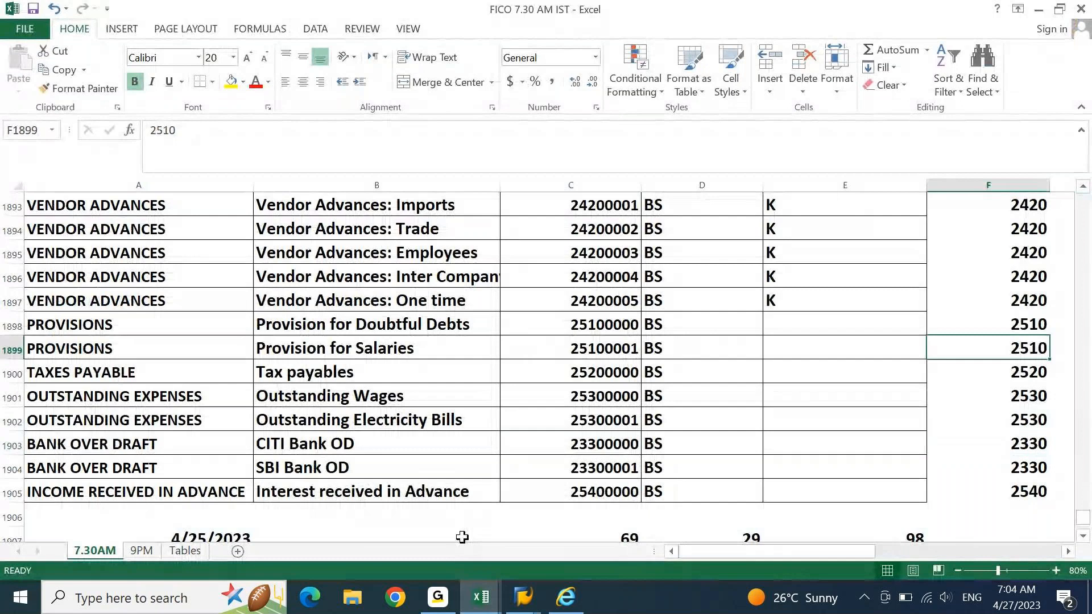
key("Up")
key("Up")
key("Up")
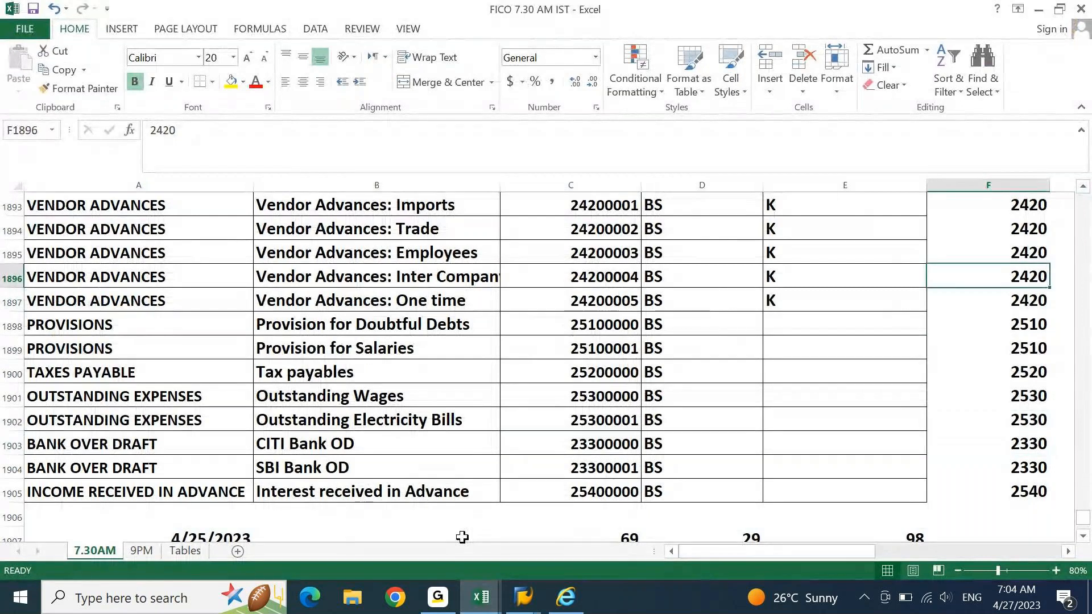
key("ctrl+Down")
key("Left")
key("Left")
key("Left")
key("Left")
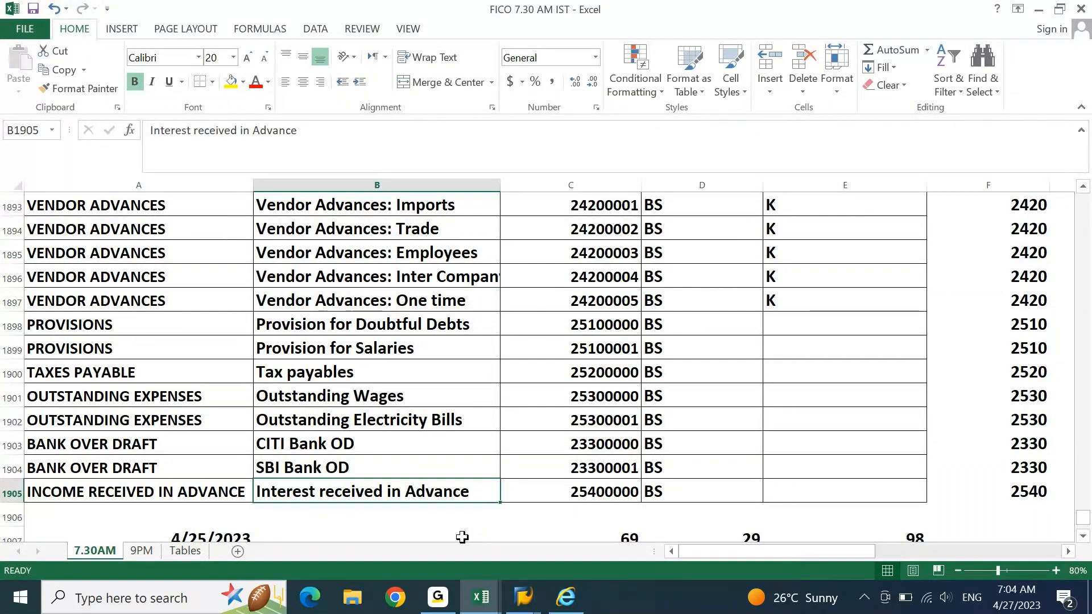
key("alt+Tab")
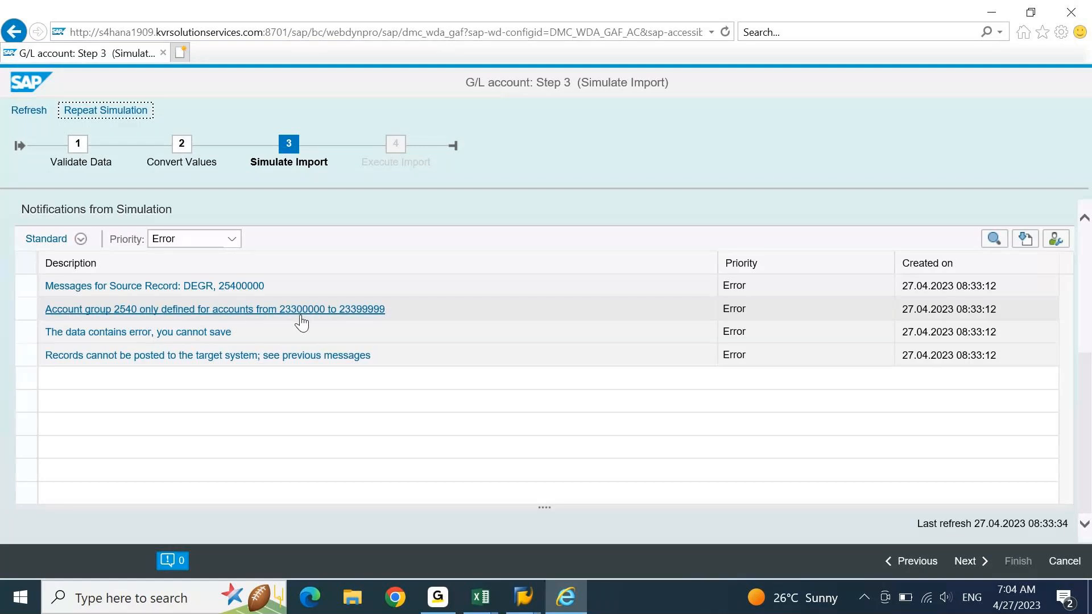
key("alt+Tab")
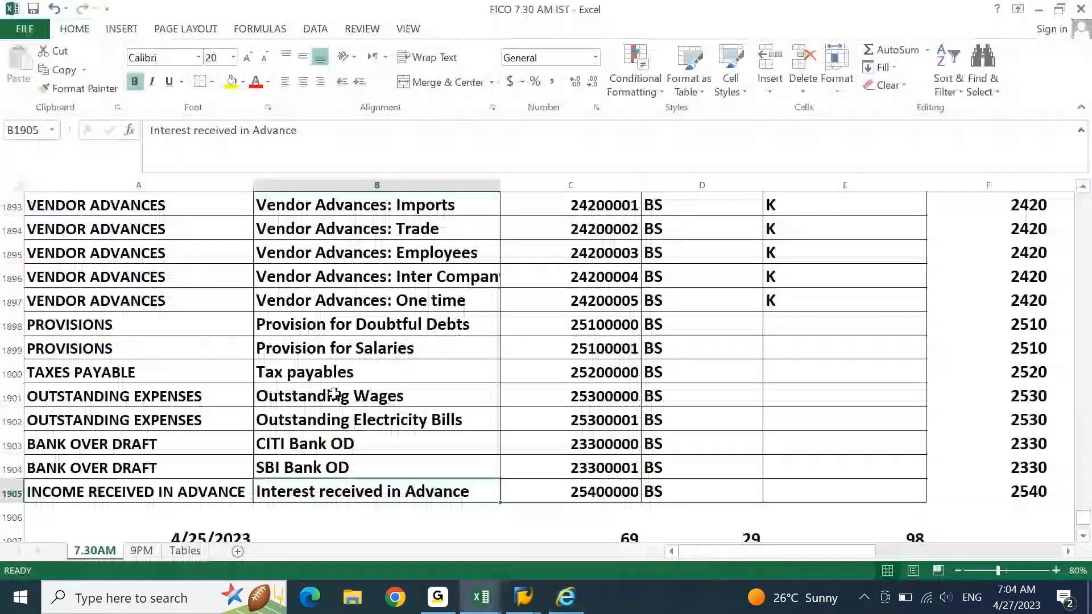
Step: In the SAP account groups overview, delete only the duplicate BANK OVER DRAFT group 2540 of chart DEGR and save
mouse_move(527, 603)
left_click(746, 524)
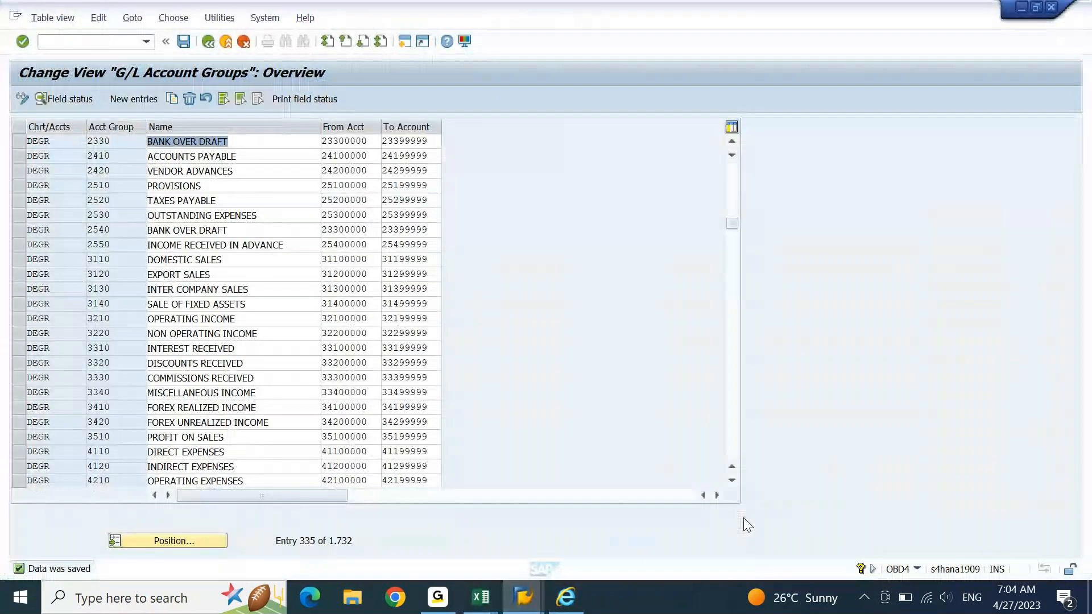
left_click(17, 233)
left_click(130, 234)
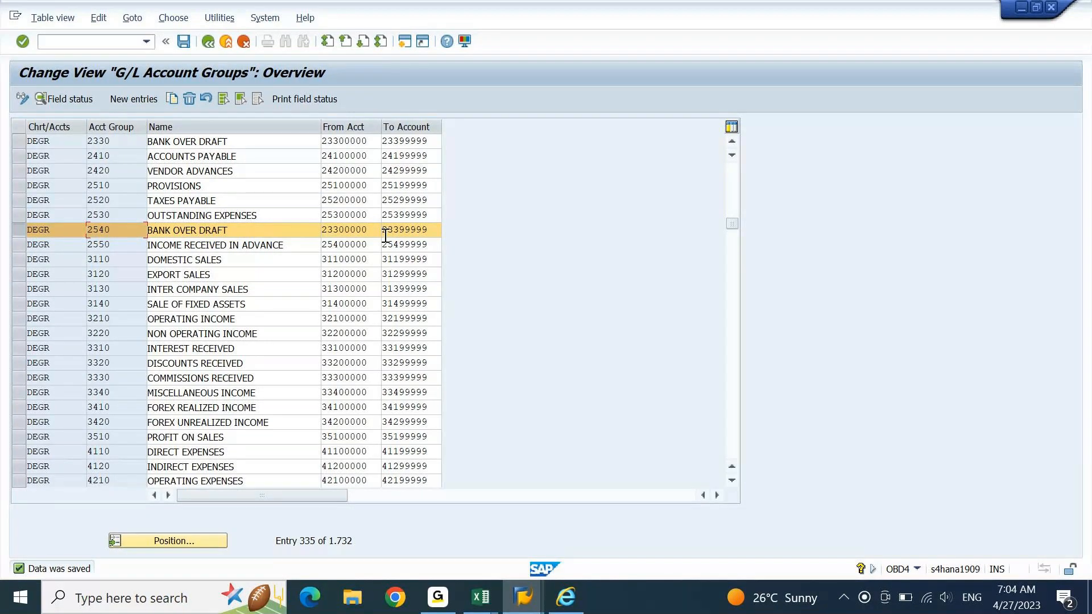
left_click(15, 145)
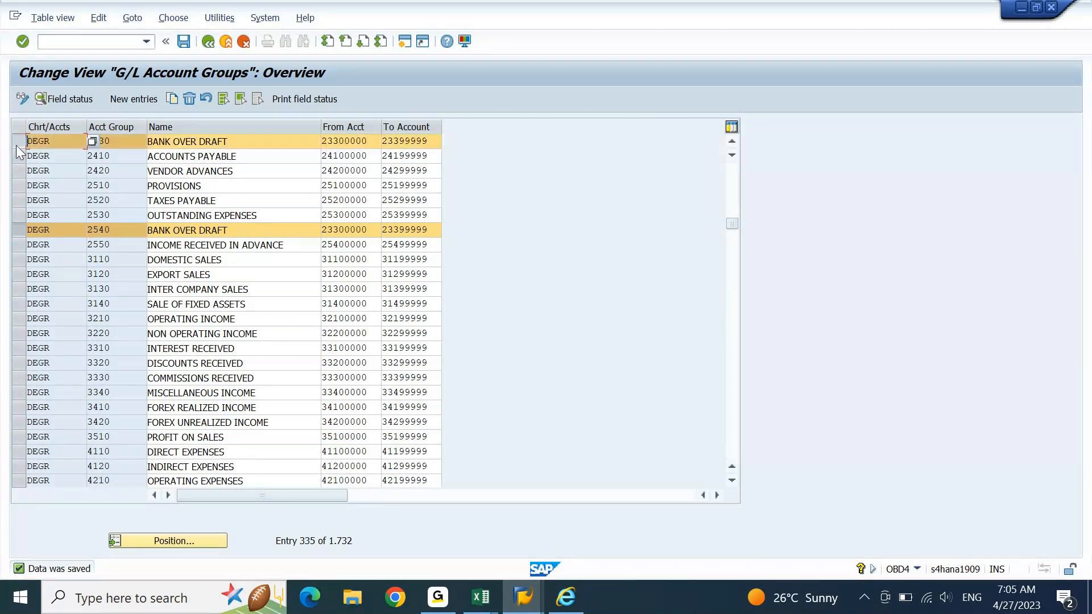
left_click(419, 213)
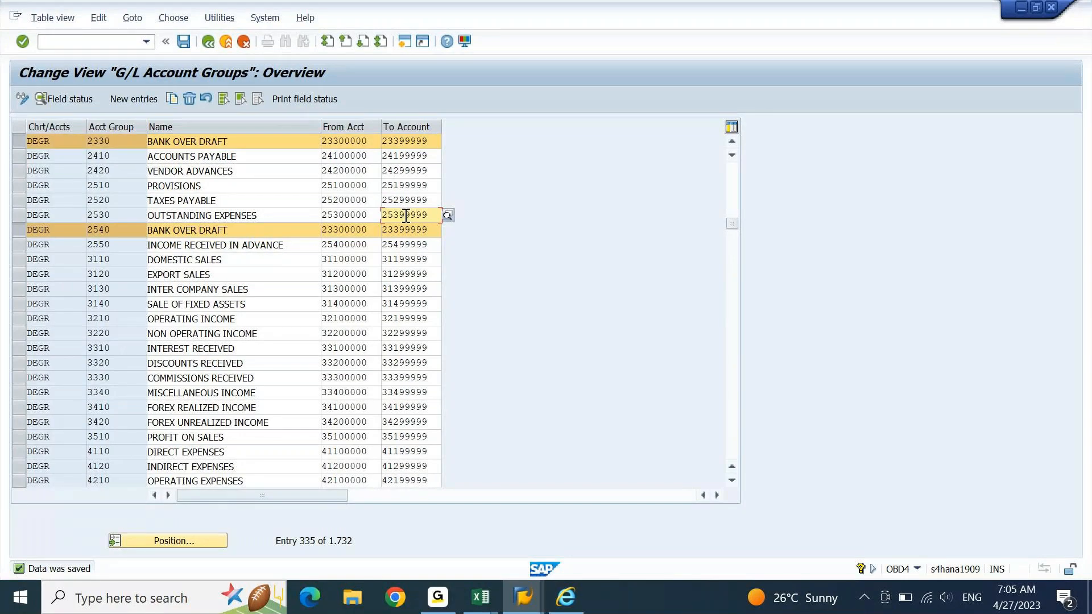
left_click(20, 141)
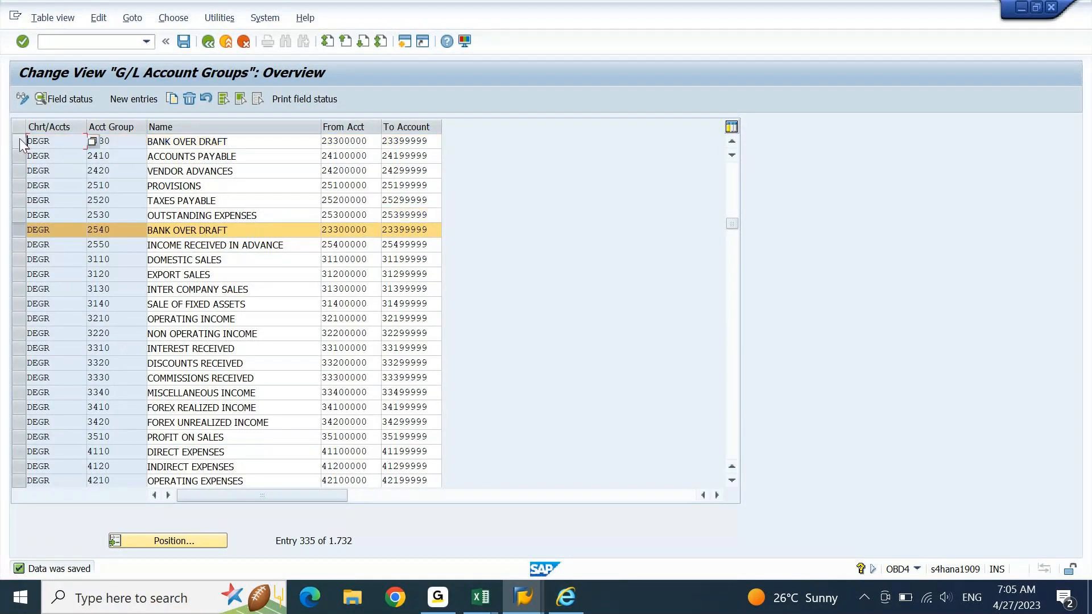
left_click(187, 97)
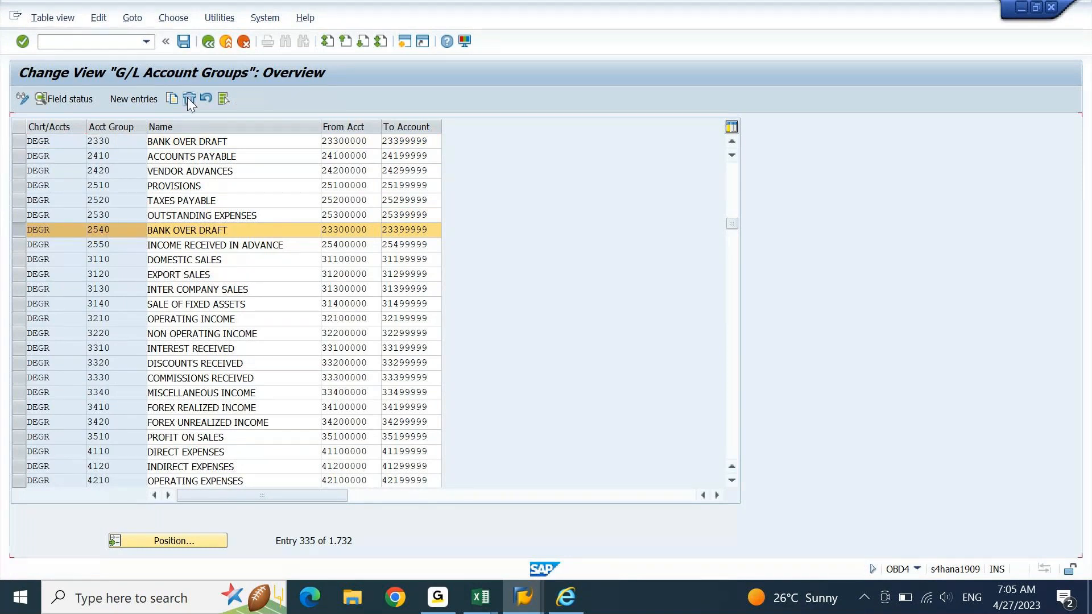
left_click(183, 42)
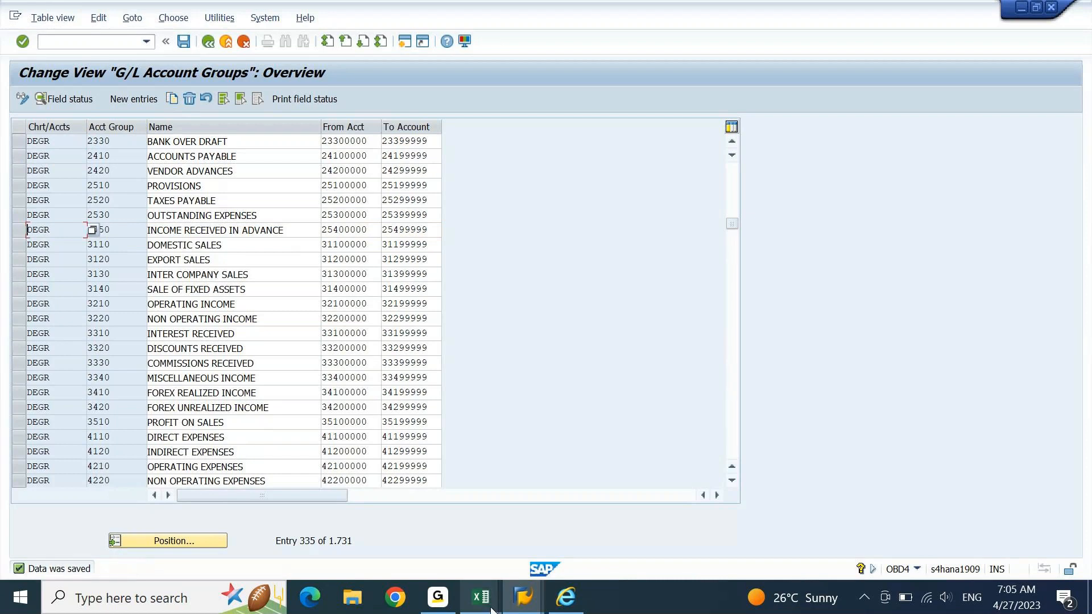
Step: Switch to the EN_GL account workbook and check the account groups of accounts 23300000, 23300001 and 25400000 in General data
mouse_move(491, 610)
left_click(561, 521)
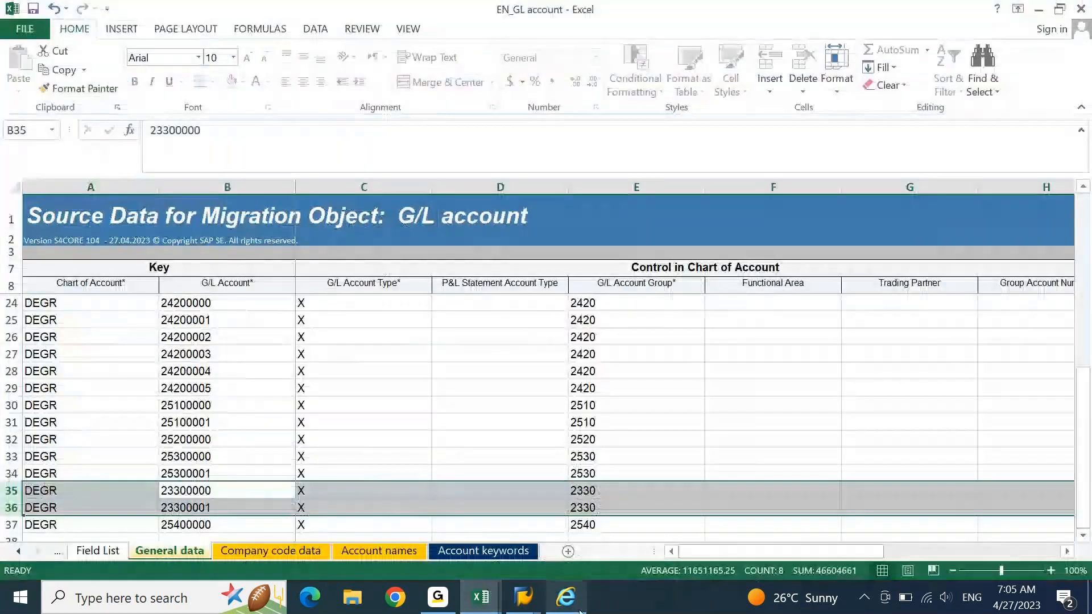
left_click(387, 457)
key("Down")
key("Down")
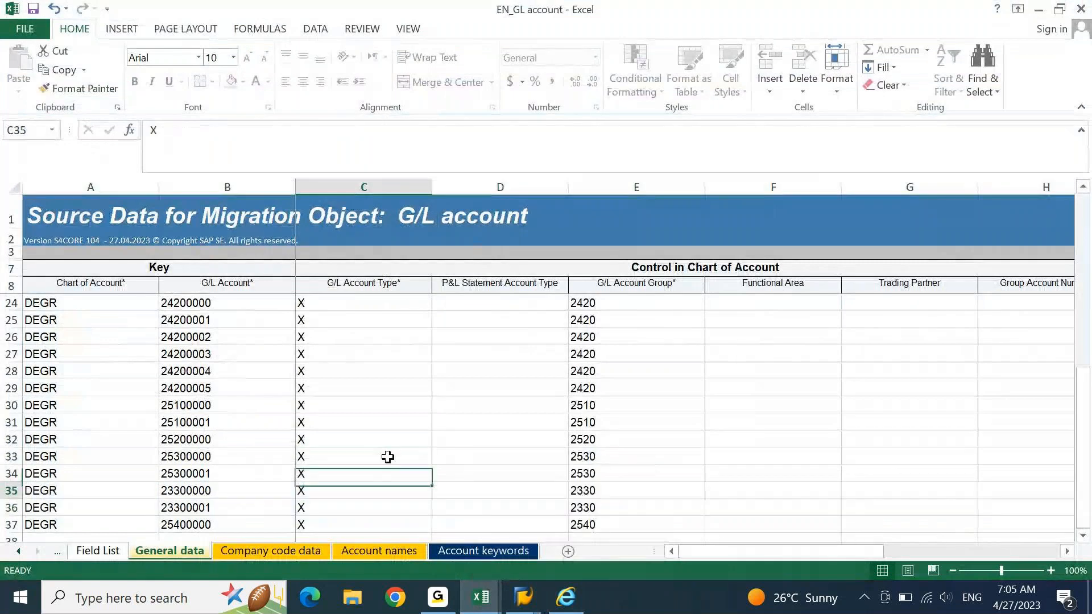
key("Down")
key("Down")
key("Down")
key("Home")
key("Up")
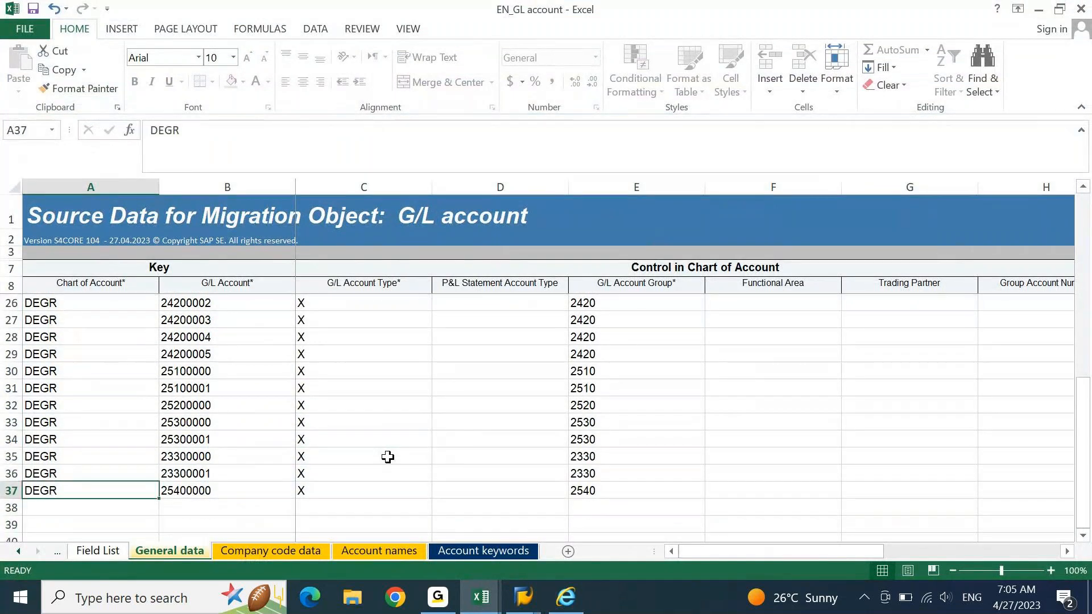
key("Right")
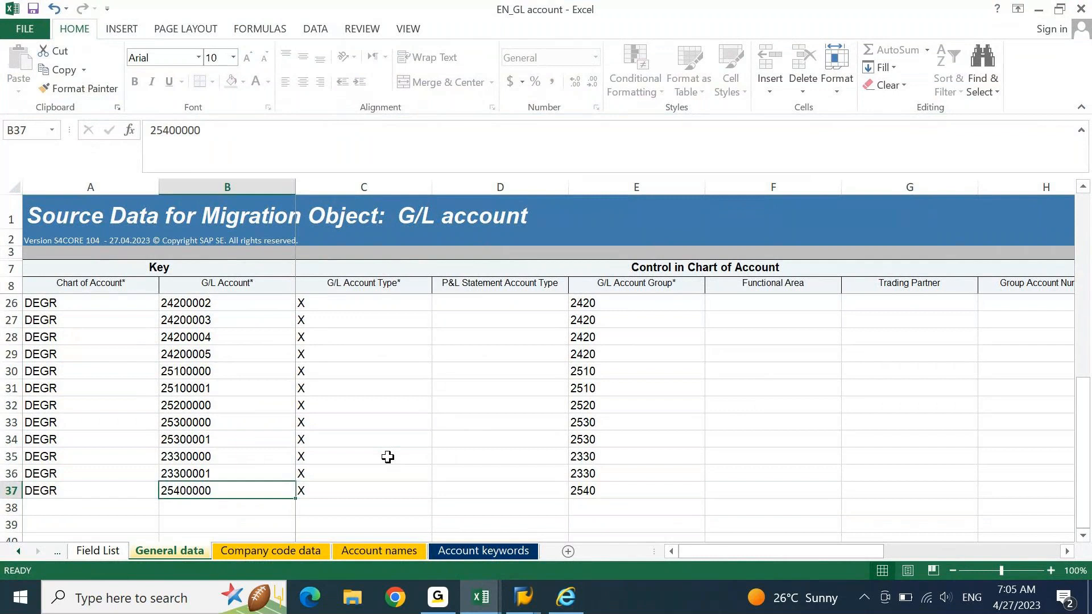
key("Up")
key("Up")
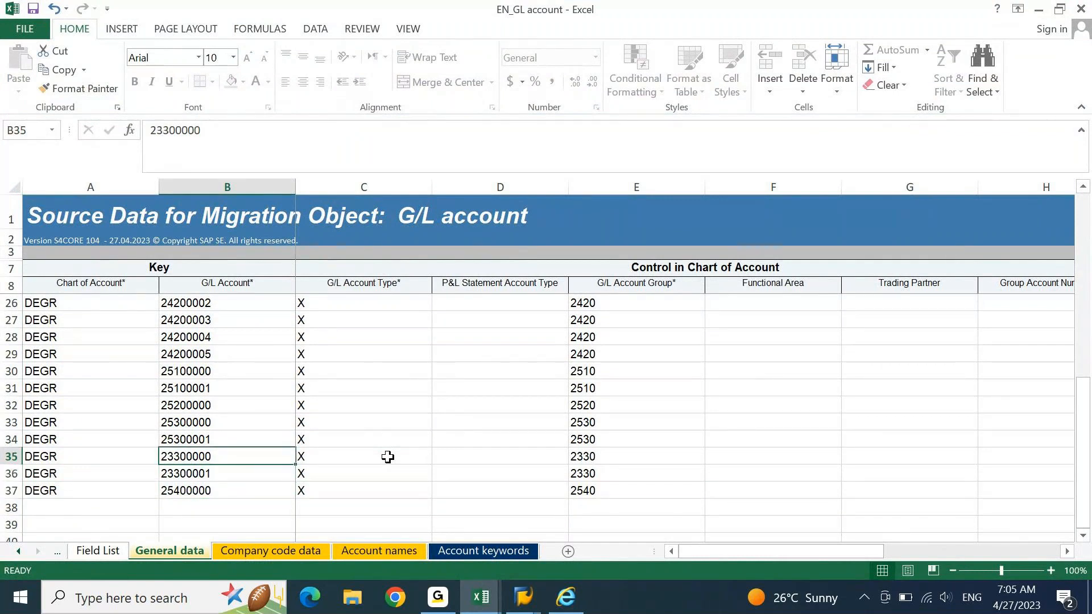
Step: Check the simulation error for account 25400000, then review the account group column for the liability accounts in the FICO 7.30 AM IST workbook
left_click(565, 597)
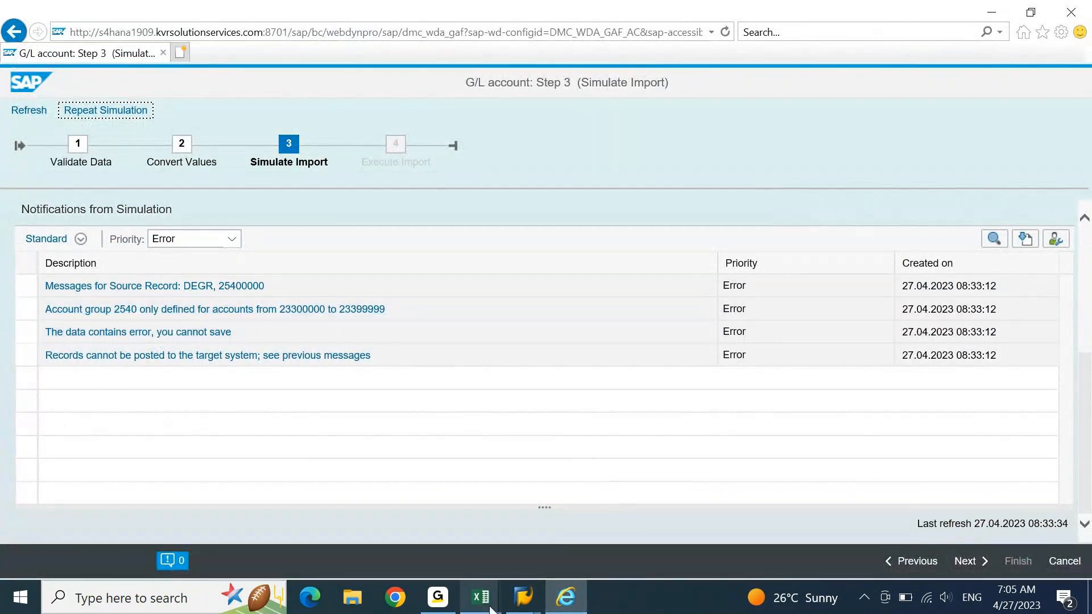
mouse_move(482, 600)
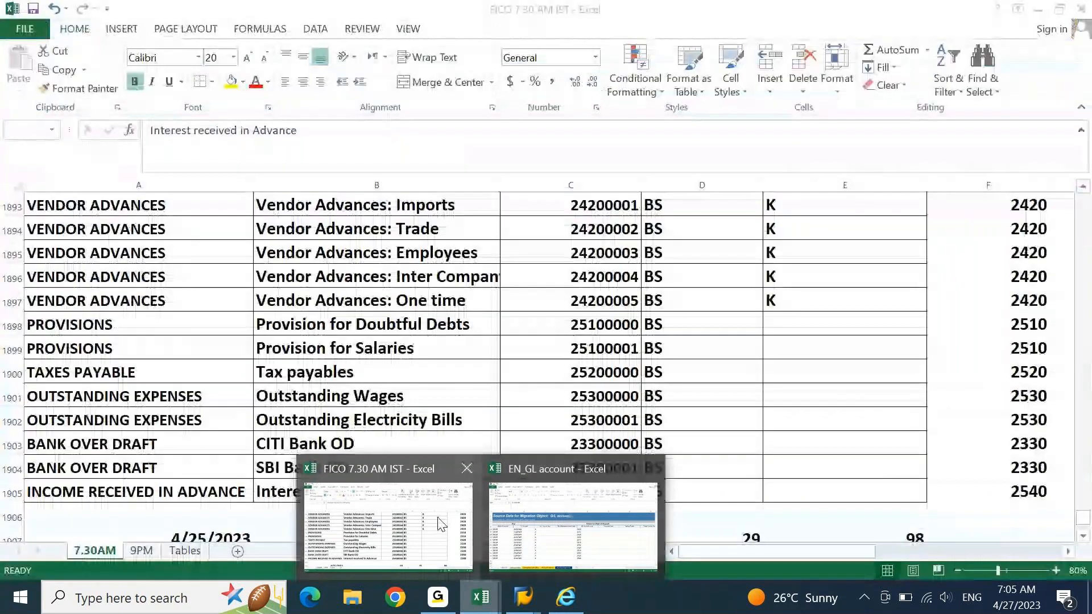
left_click(441, 523)
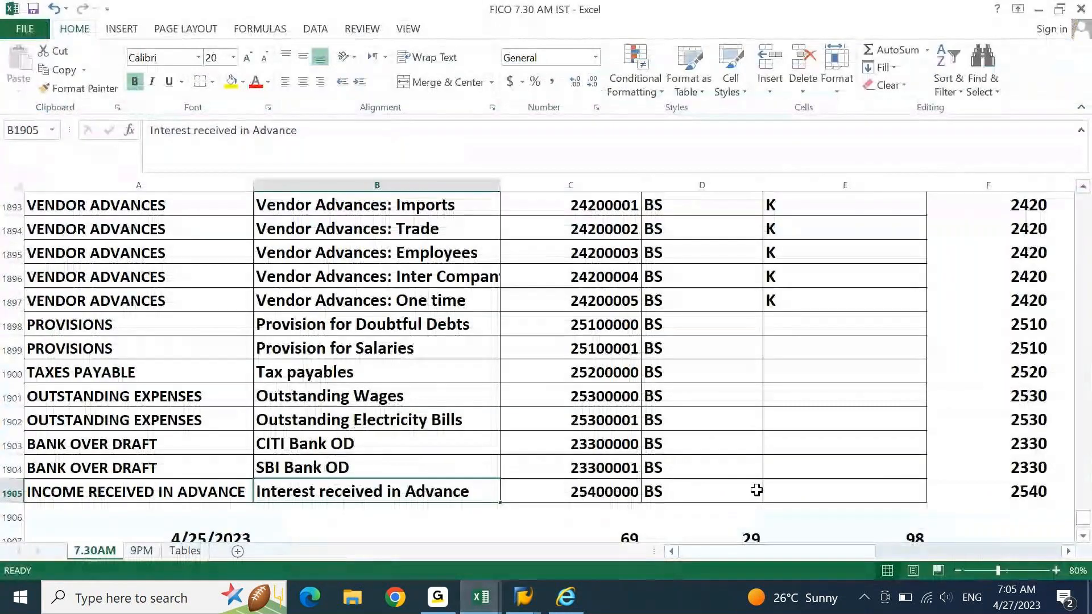
left_click(1024, 492)
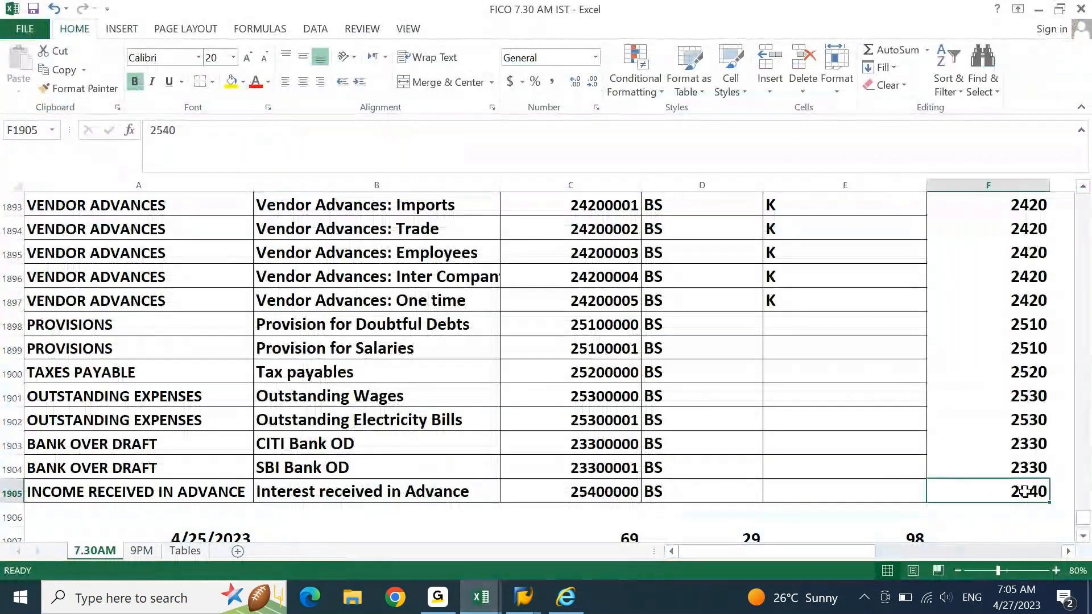
key("Up")
key("Up")
key("Up")
key("Up")
key("Up")
key("Up")
key("Up")
key("Up")
key("Up")
key("Up")
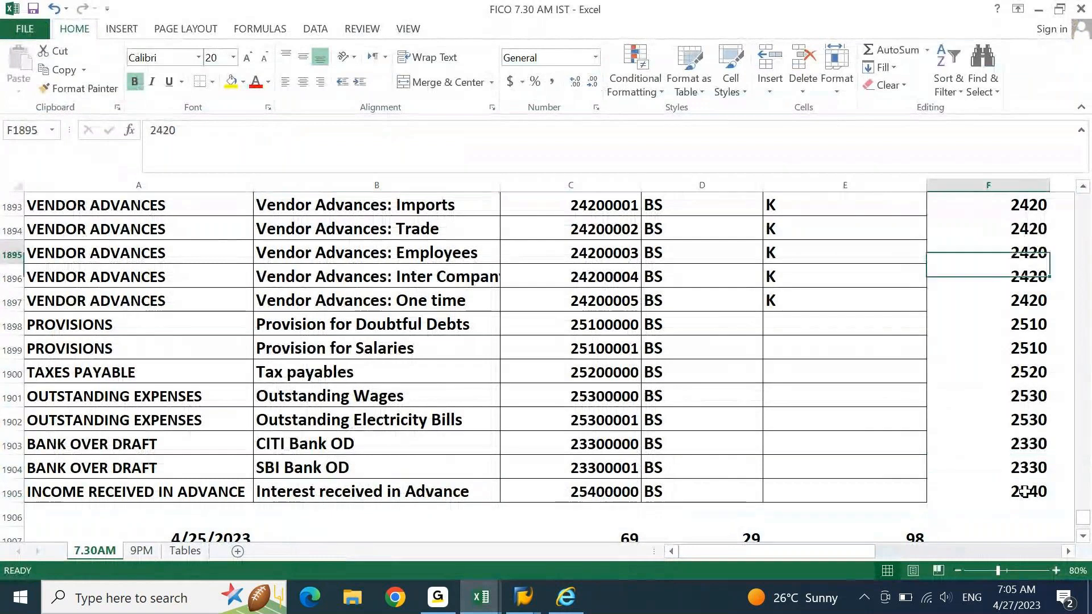
key("Up")
key("Up")
key("Up")
key("Up")
key("Up")
key("Up")
key("Up")
key("Up")
key("Up")
key("Up")
key("Up")
key("Up")
key("Up")
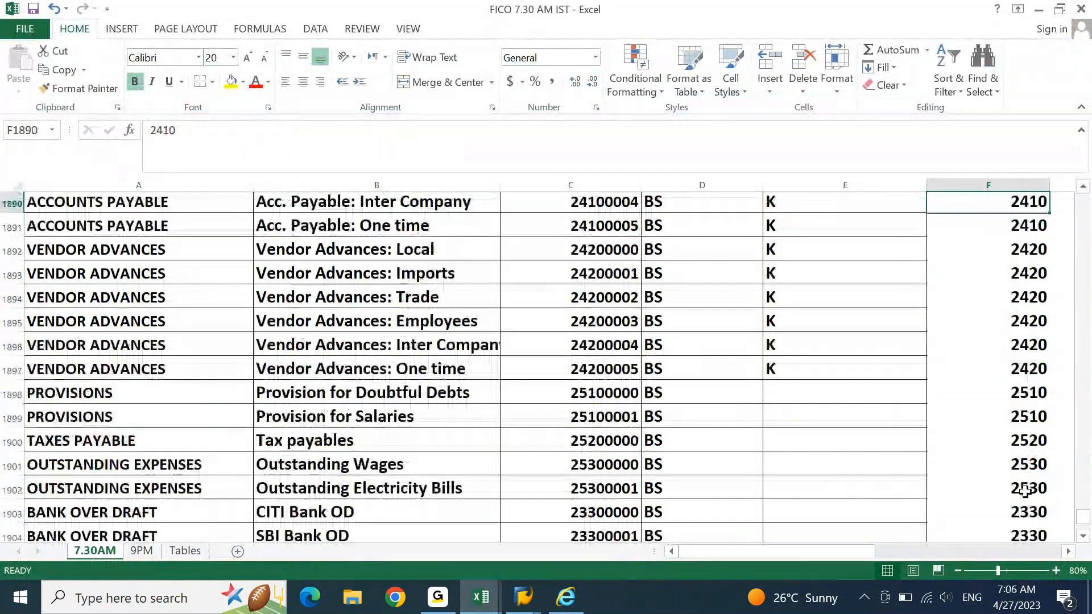
key("Up")
key("Up")
key("Up")
key("Up")
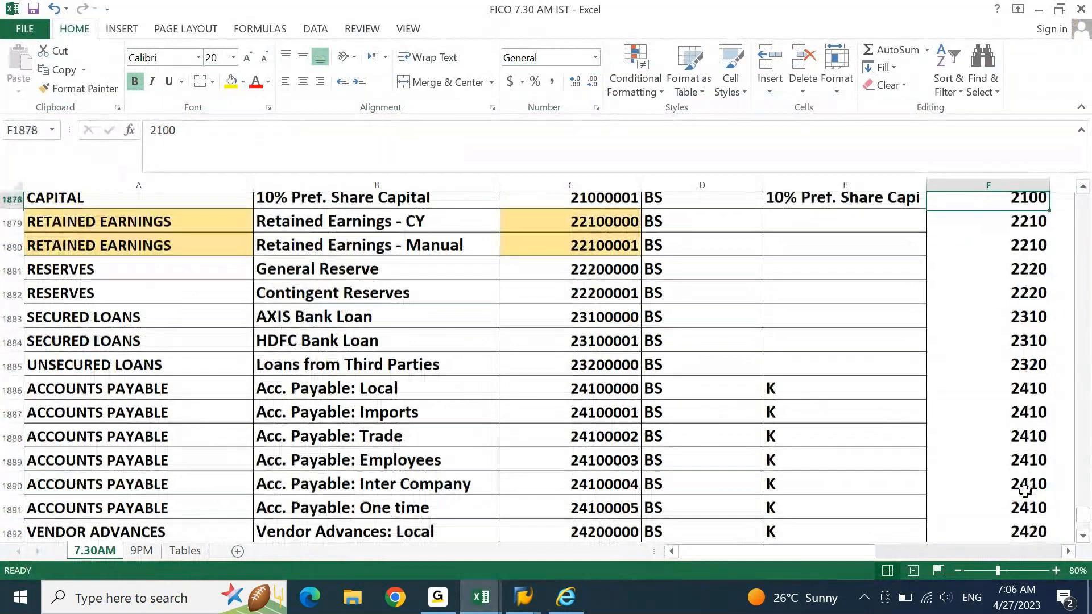
key("Up")
key("Up")
key("ctrl+Down")
key("ctrl+Down")
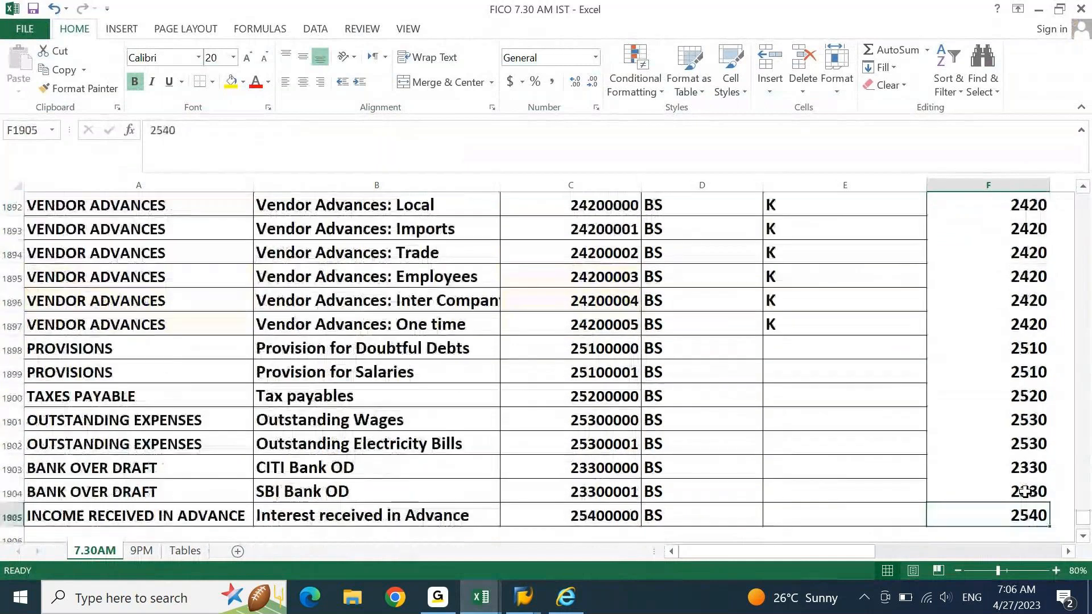
Step: Return to the G/L account migration in Internet Explorer, repeat the import simulation, close its progress dialog and leave the transfer wizard
key("alt+Tab")
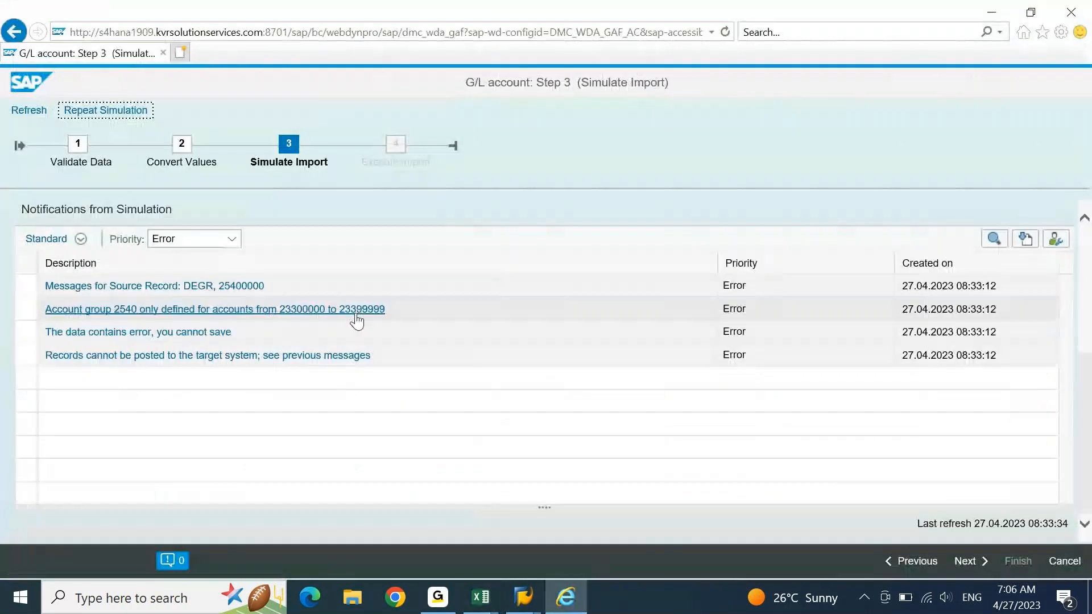
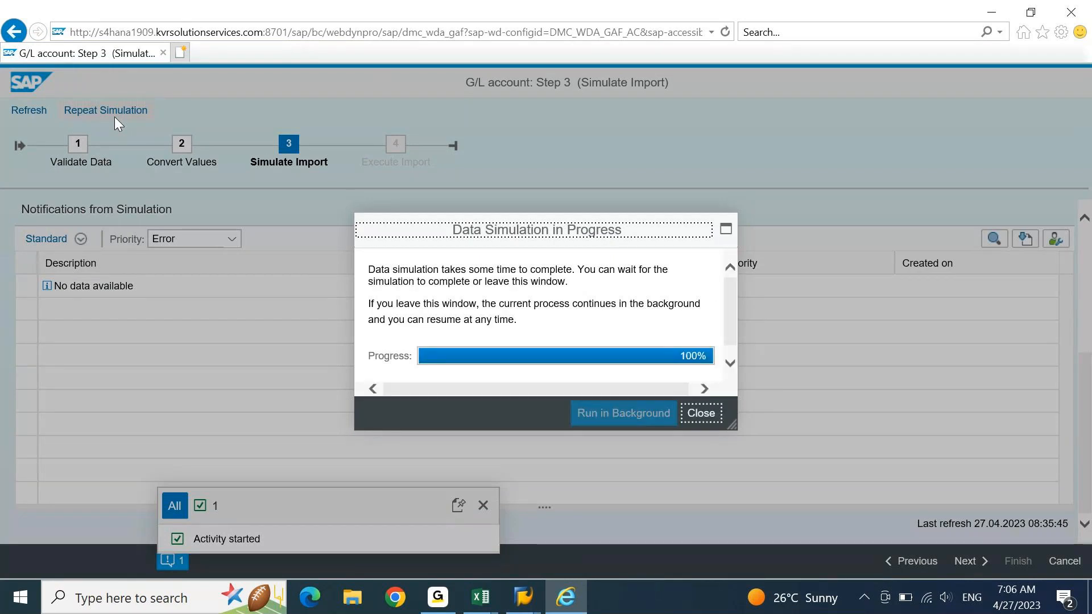
left_click(704, 415)
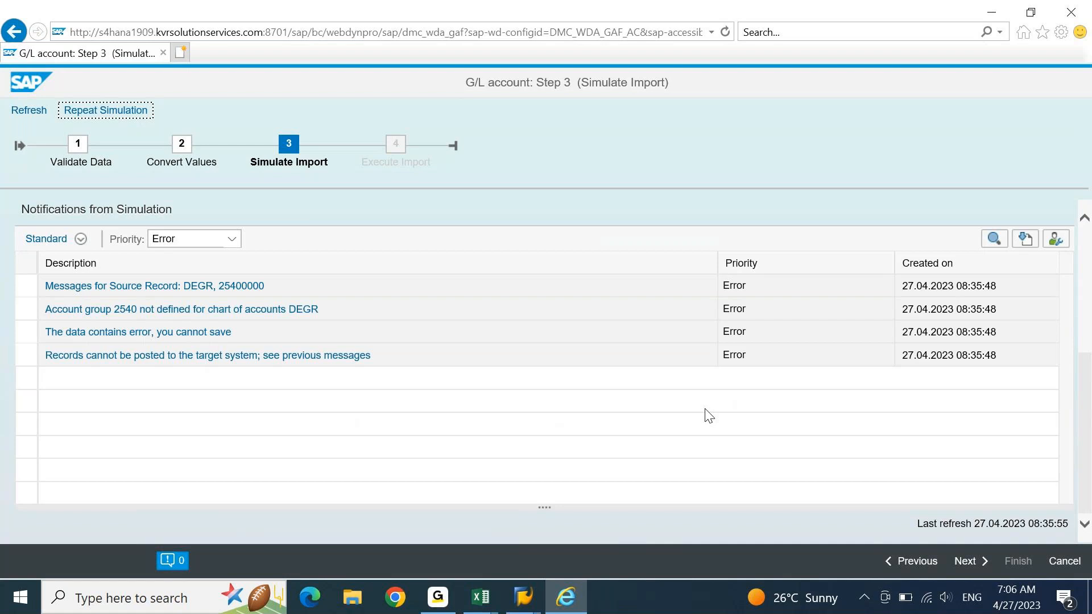
left_click(1063, 562)
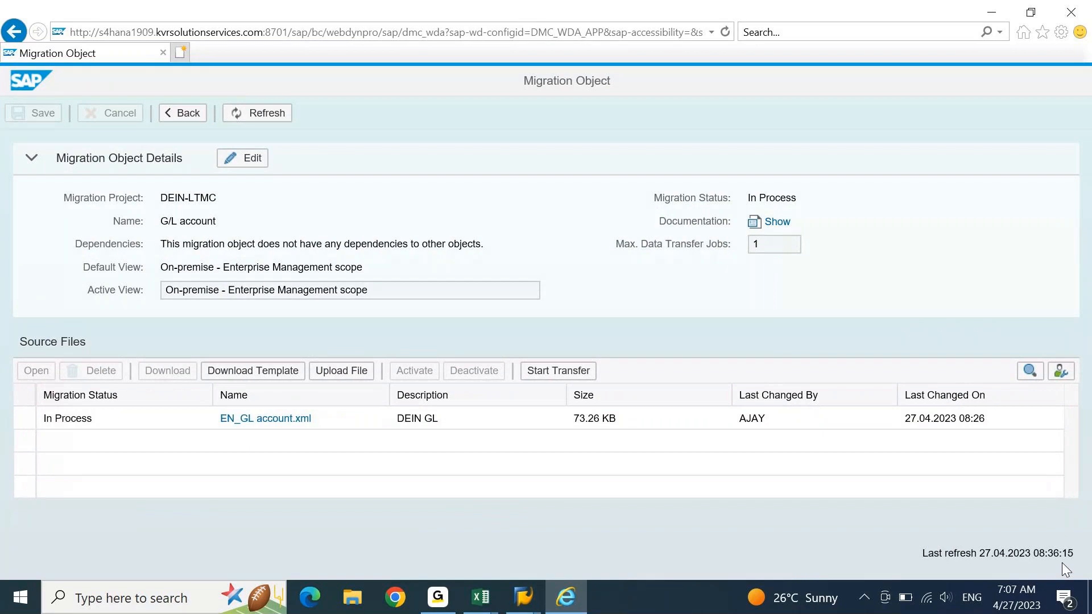
Step: Delete the source file EN_GL account.xml from the G/L account migration object and confirm the deletion
left_click(25, 418)
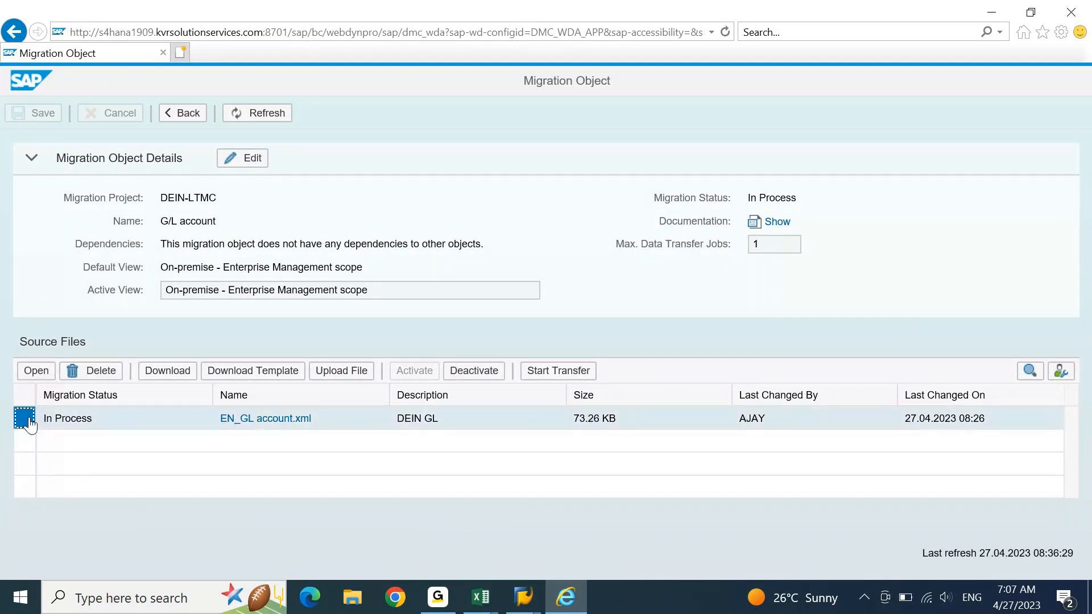
left_click(106, 377)
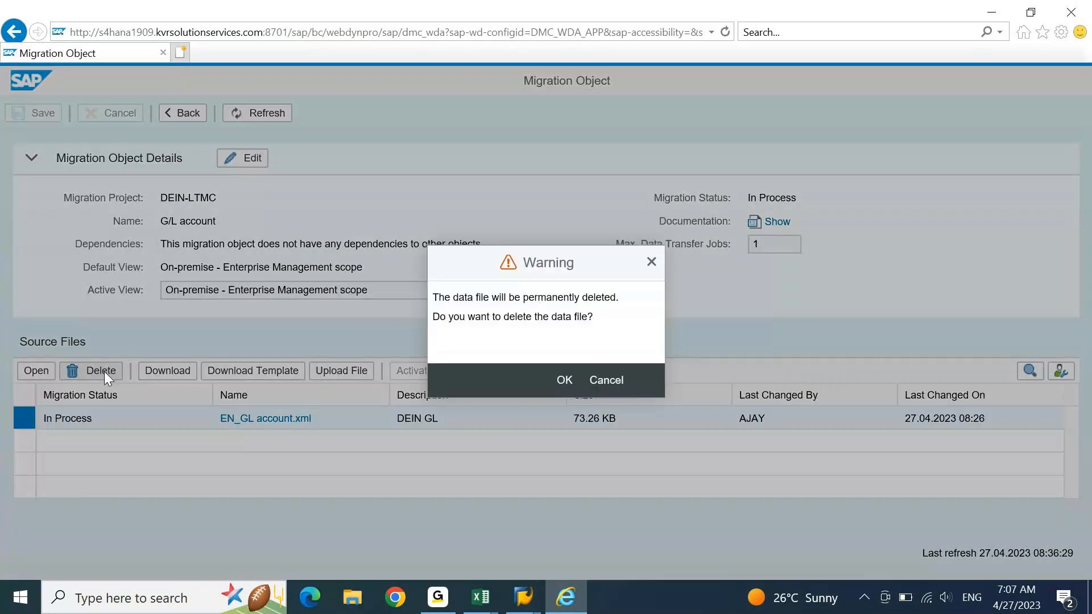
left_click(558, 385)
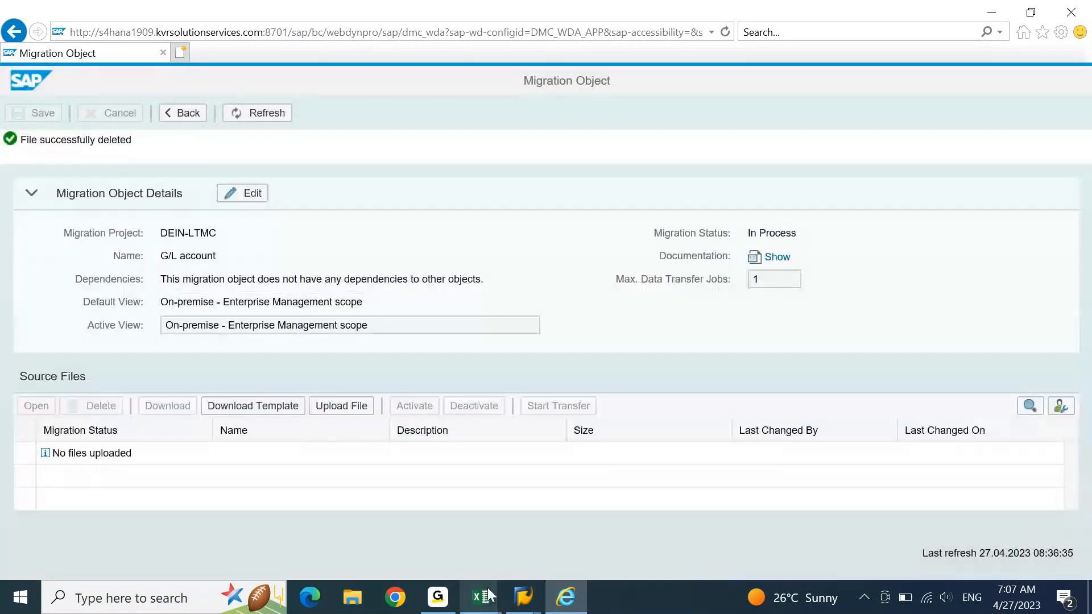
Step: Review the G/L accounts and their account groups throughout the General data sheet of the EN_GL account workbook, down to account 25400000
mouse_move(487, 597)
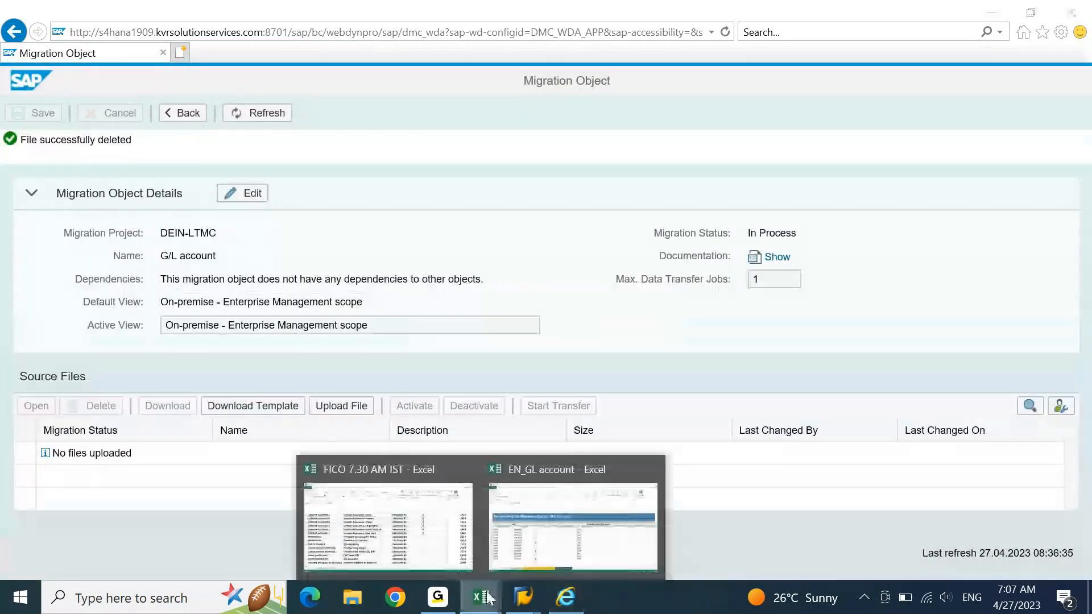
left_click(545, 540)
key("Up")
key("Up")
key("Up")
key("Up")
key("Up")
key("Up")
key("Up")
key("Up")
key("Up")
key("Up")
key("Up")
key("Up")
key("Up")
key("Up")
key("Up")
key("Up")
key("Up")
key("Up")
key("Up")
key("Up")
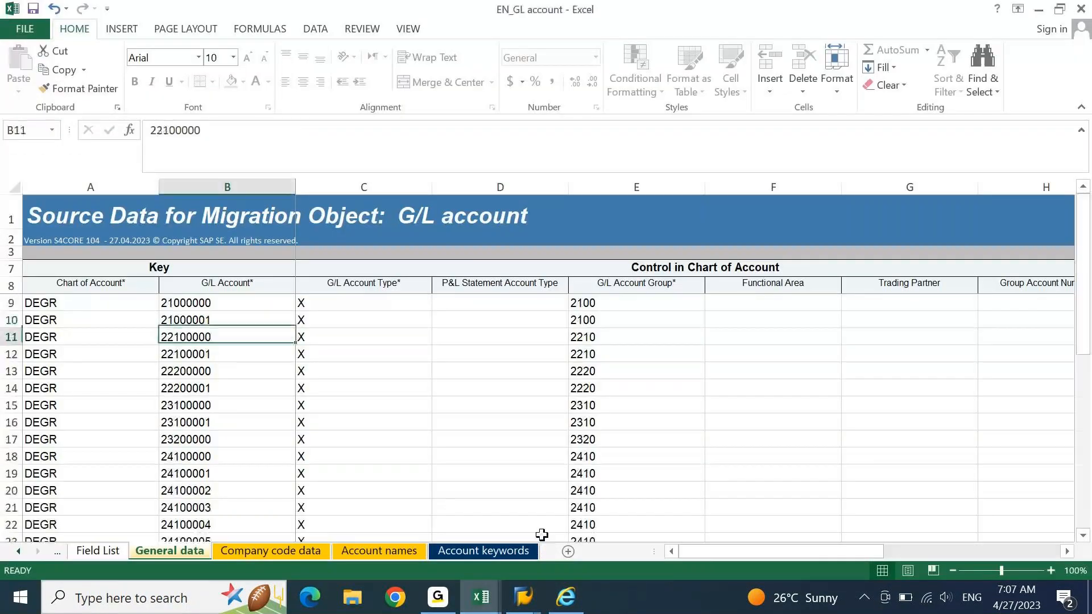
key("Up")
key("Up")
key("Up")
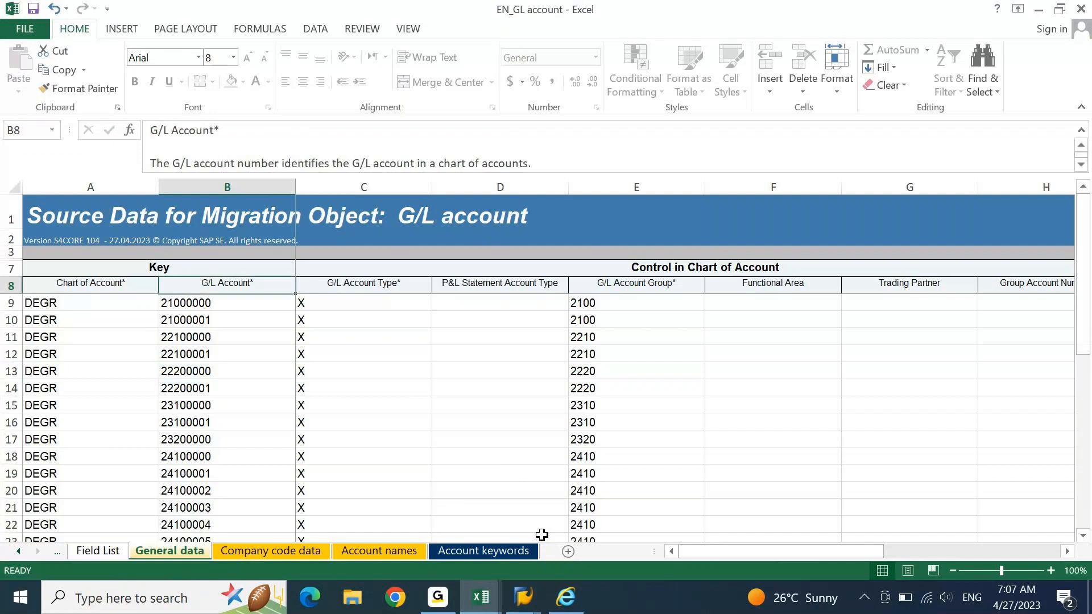
key("Down")
key("Down")
key("Down")
key("Down")
key("Down")
key("Down")
key("Down")
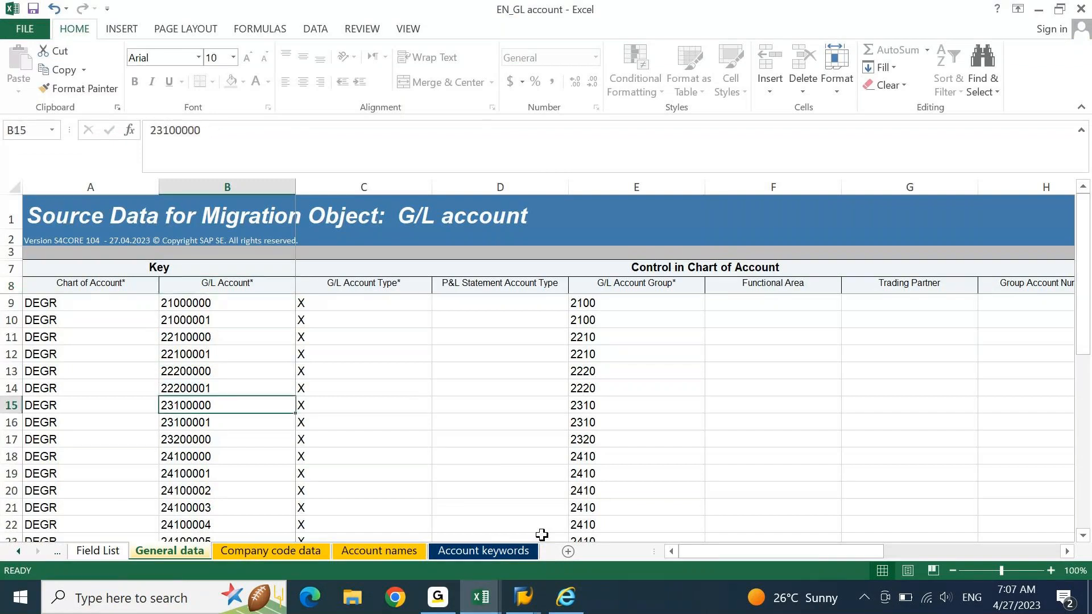
key("shift+space")
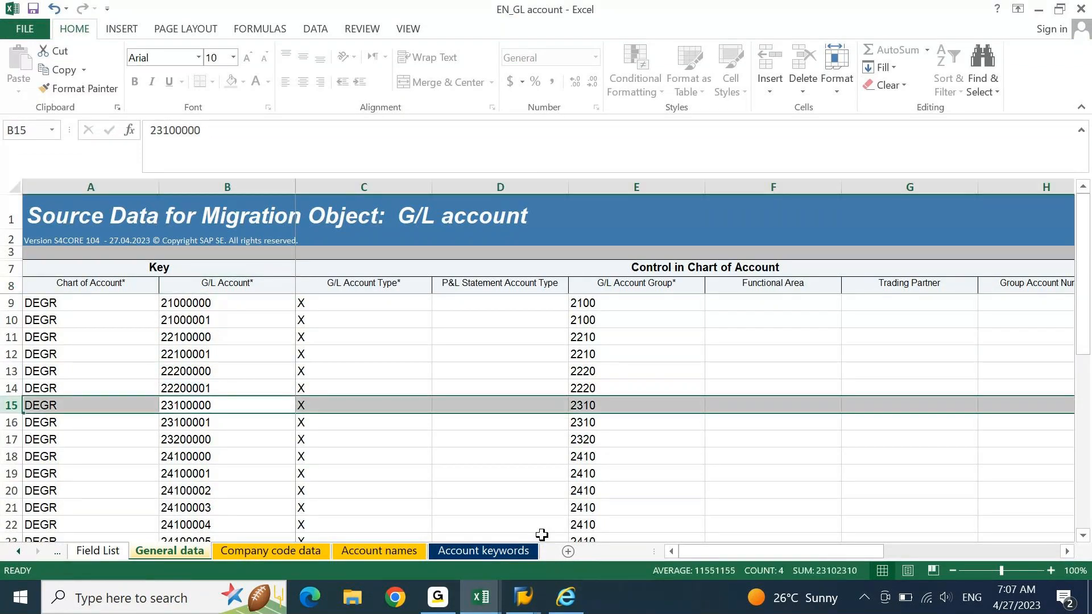
key("Down")
key("Down")
key("Down")
key("Down")
key("Down")
key("Down")
key("Down")
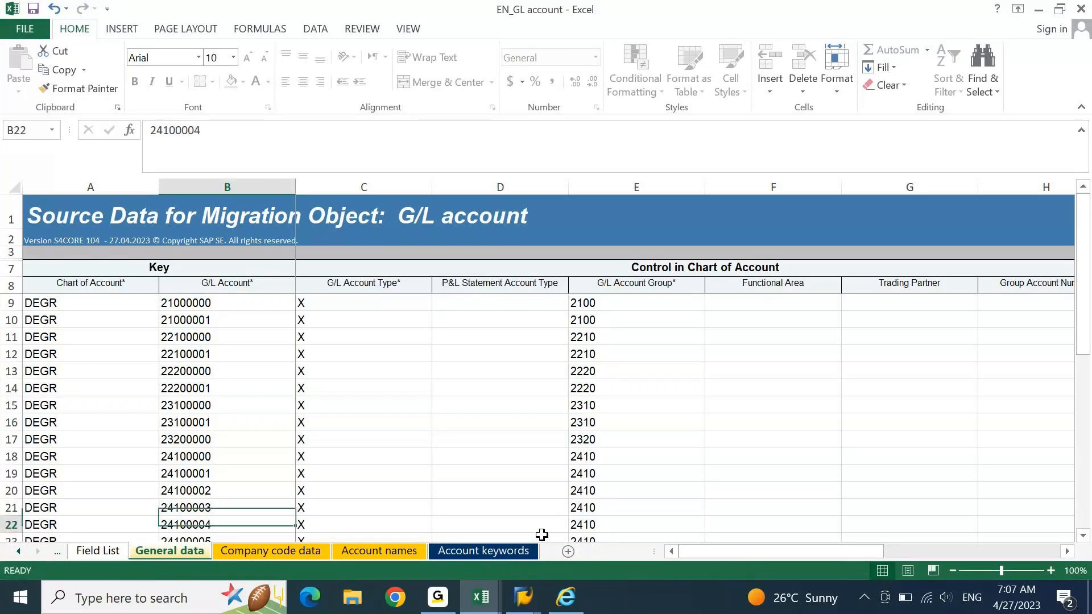
key("Down")
key("Down")
key("Down")
key("Down")
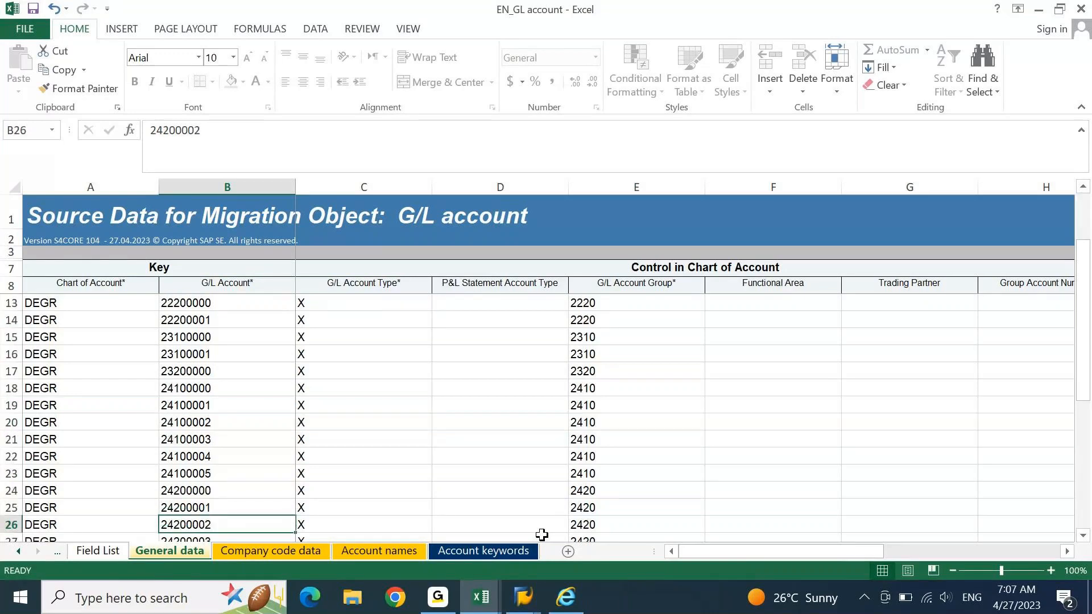
key("ctrl+Up")
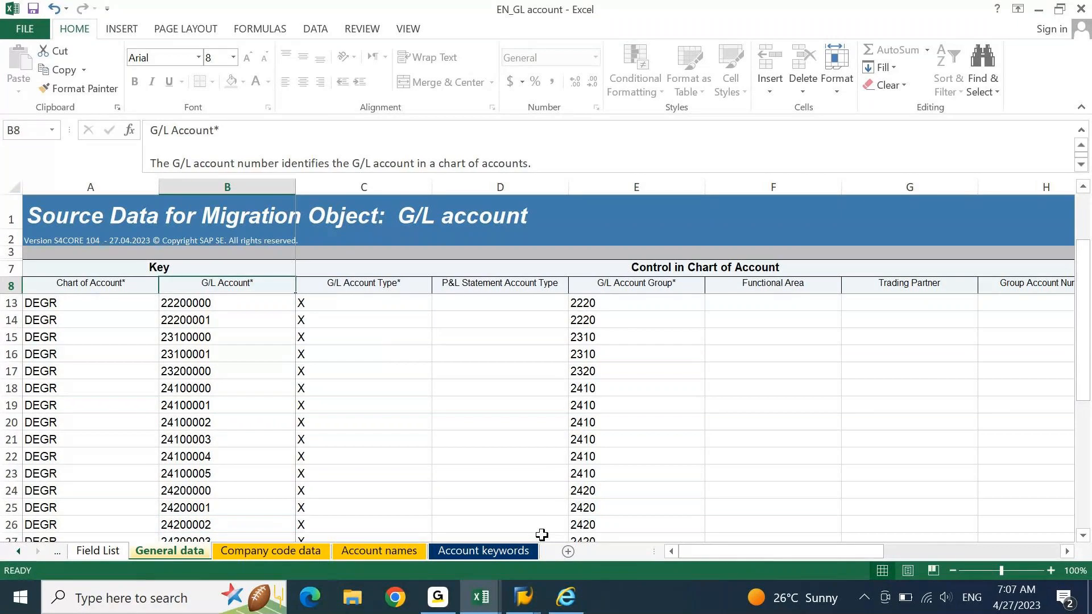
key("Down")
key("ctrl+Down")
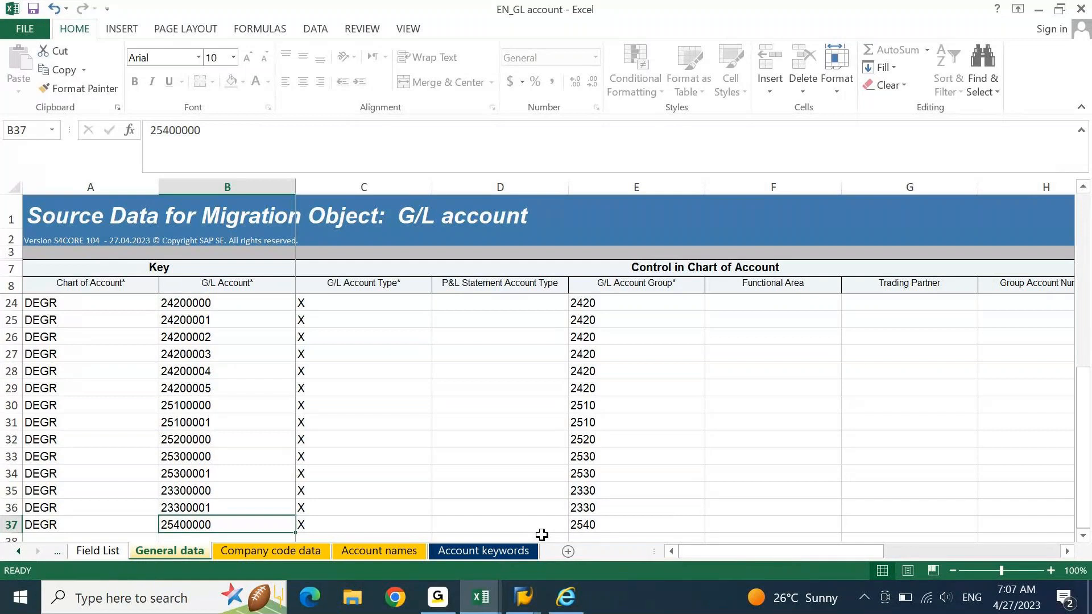
key("Up")
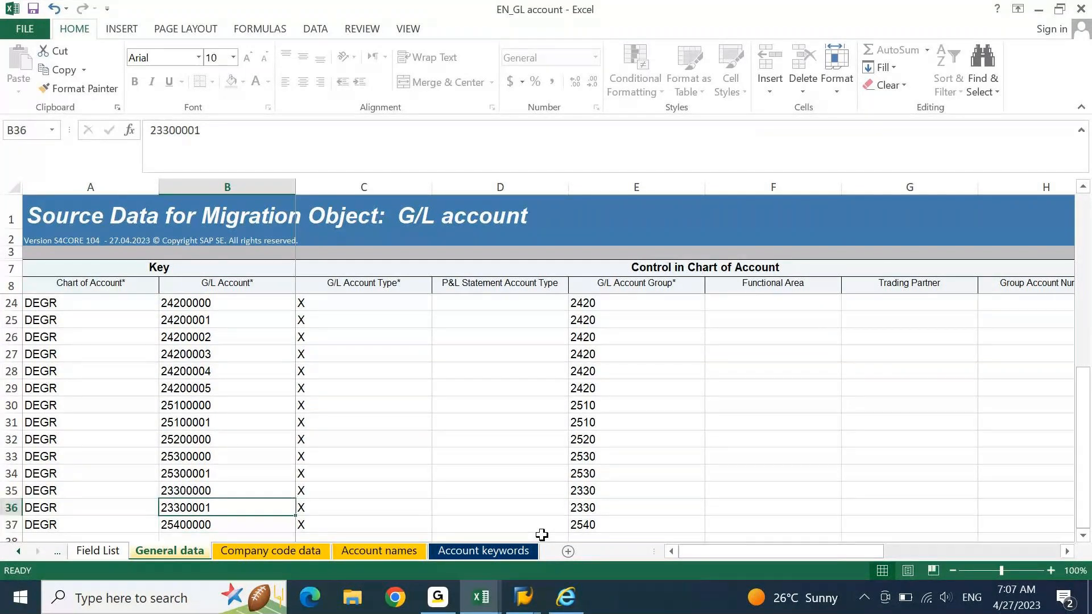
key("Down")
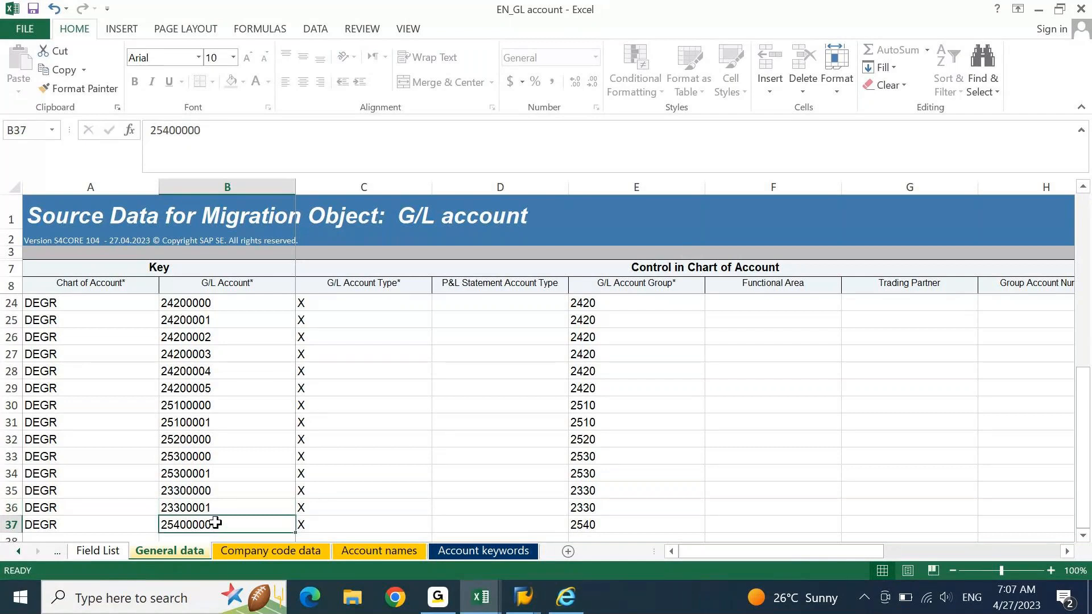
Step: Switch to the G/L Account Groups view in SAP and try to copy DEGR group 2530 Outstanding Expenses as group 2540
mouse_move(567, 609)
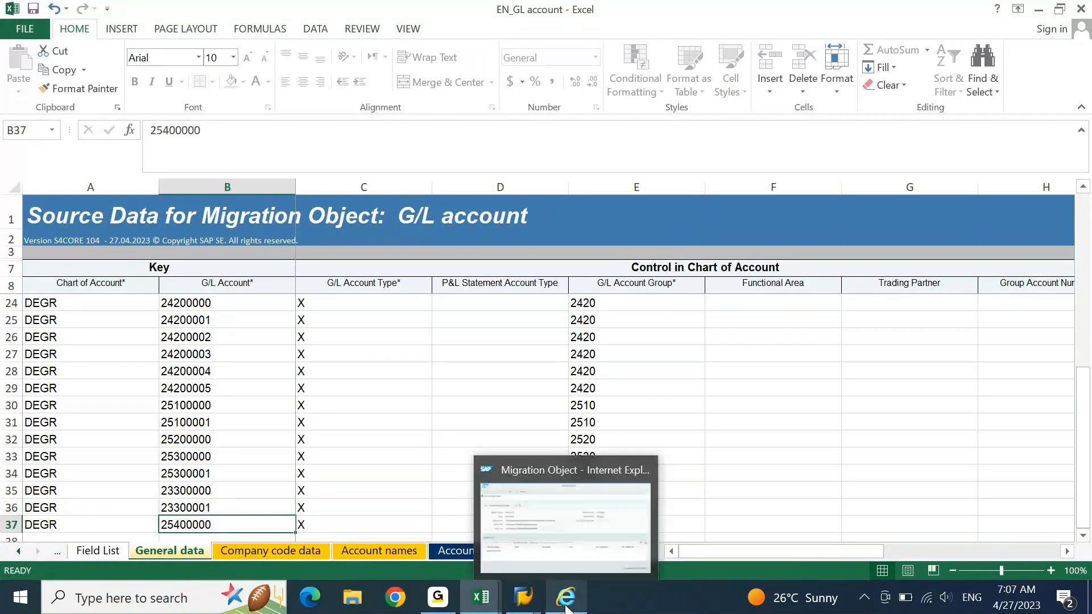
mouse_move(523, 597)
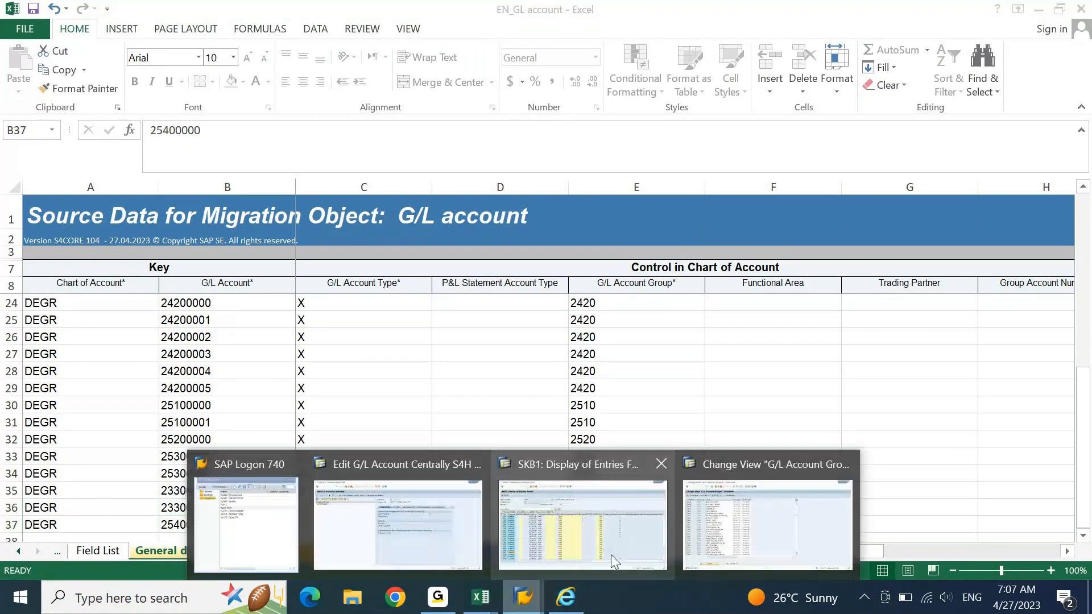
left_click(722, 537)
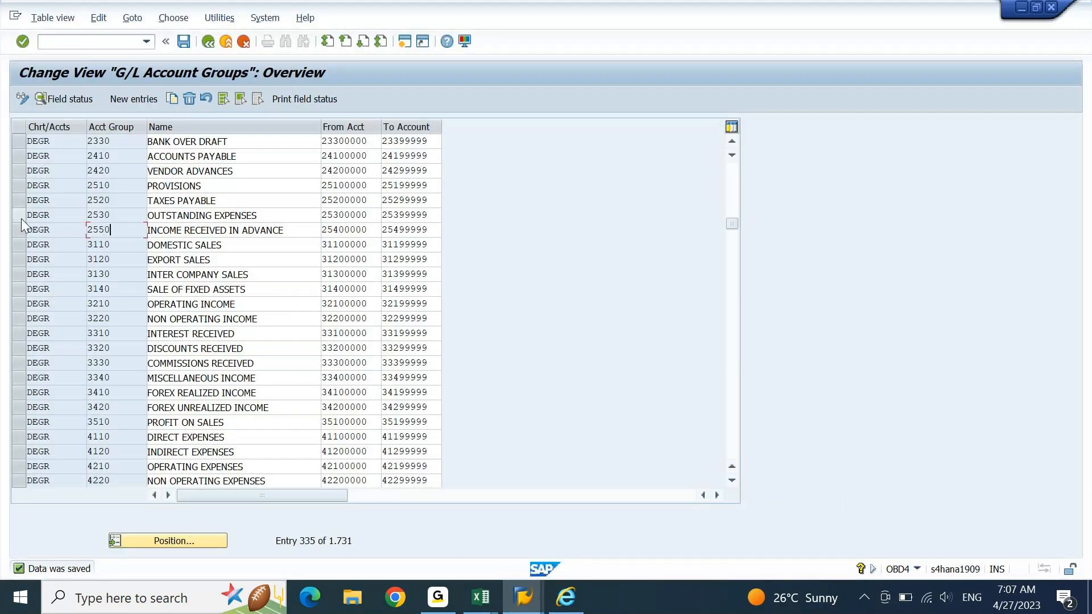
left_click(23, 218)
left_click(173, 96)
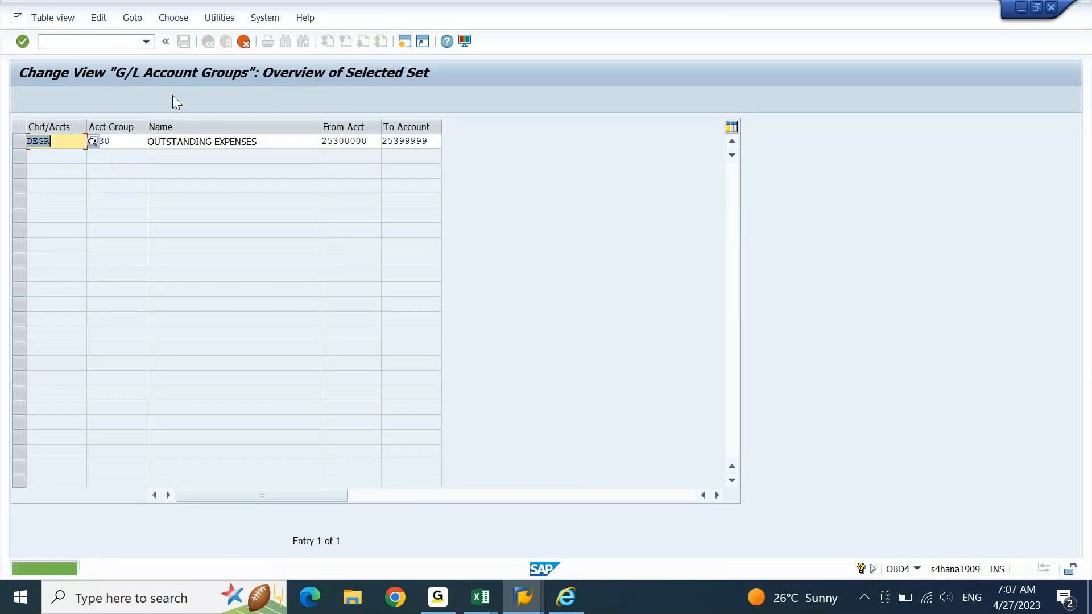
key("Tab")
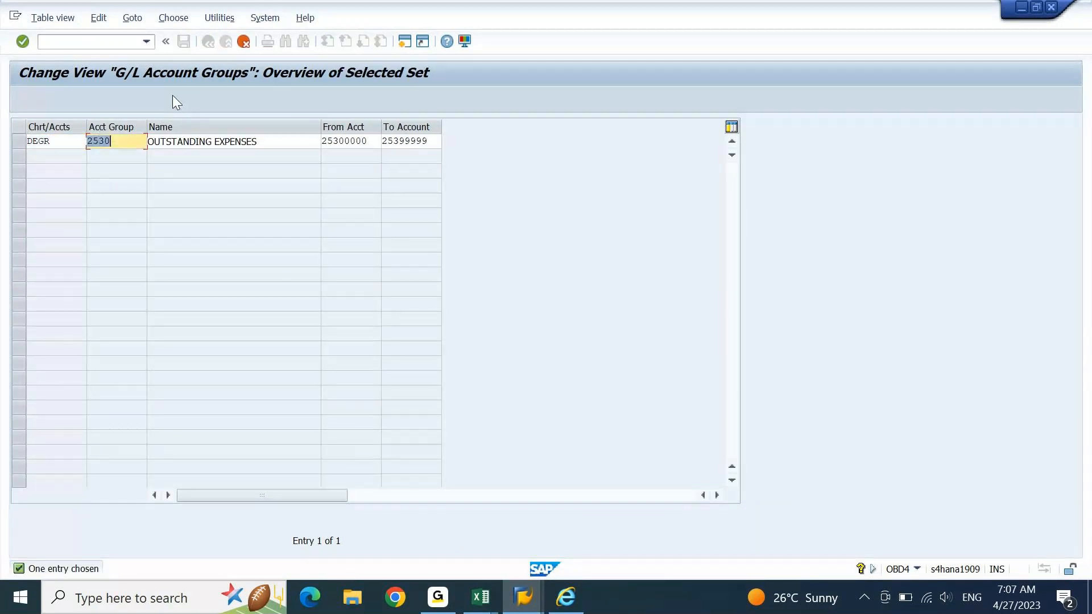
type("2540")
key("Tab")
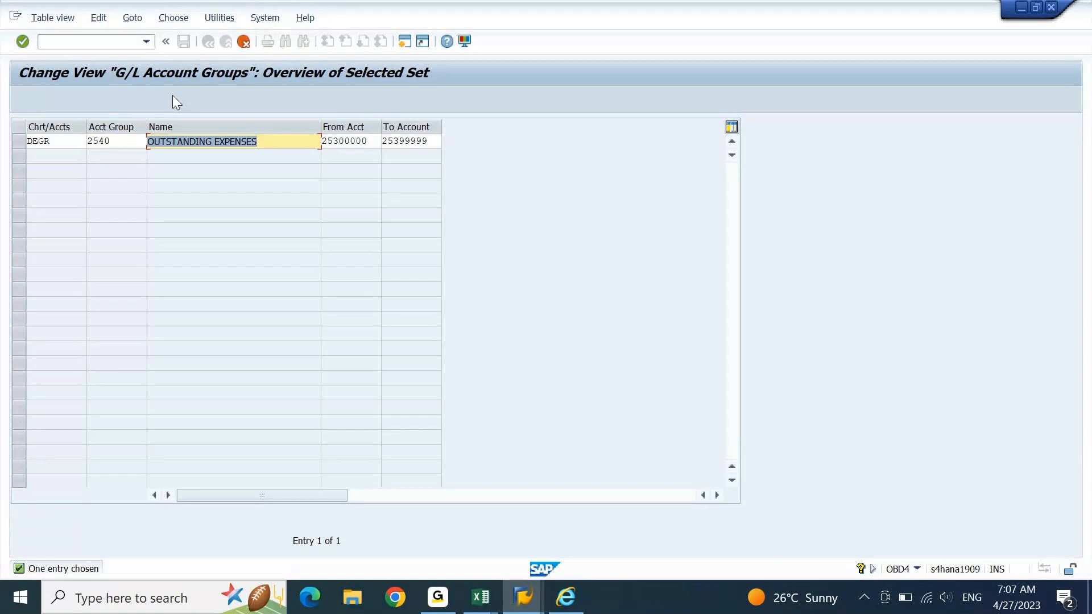
Step: Switch to the FICO 7.30 AM IST workbook and check the entry for account 25400000, Interest received in Advance
key("alt+Tab")
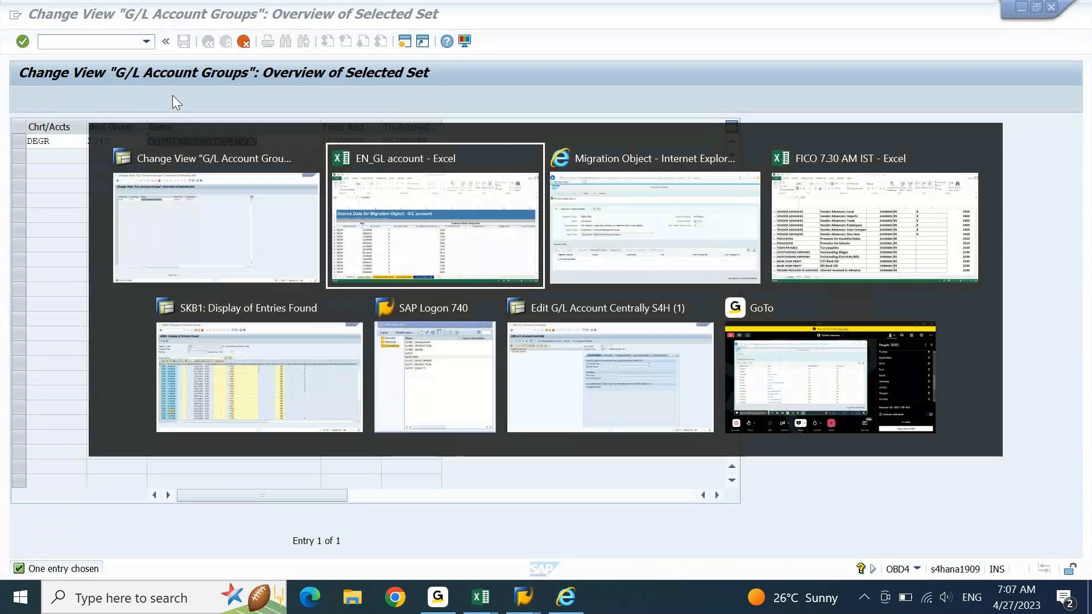
key("alt+Tab")
key("alt+Tab")
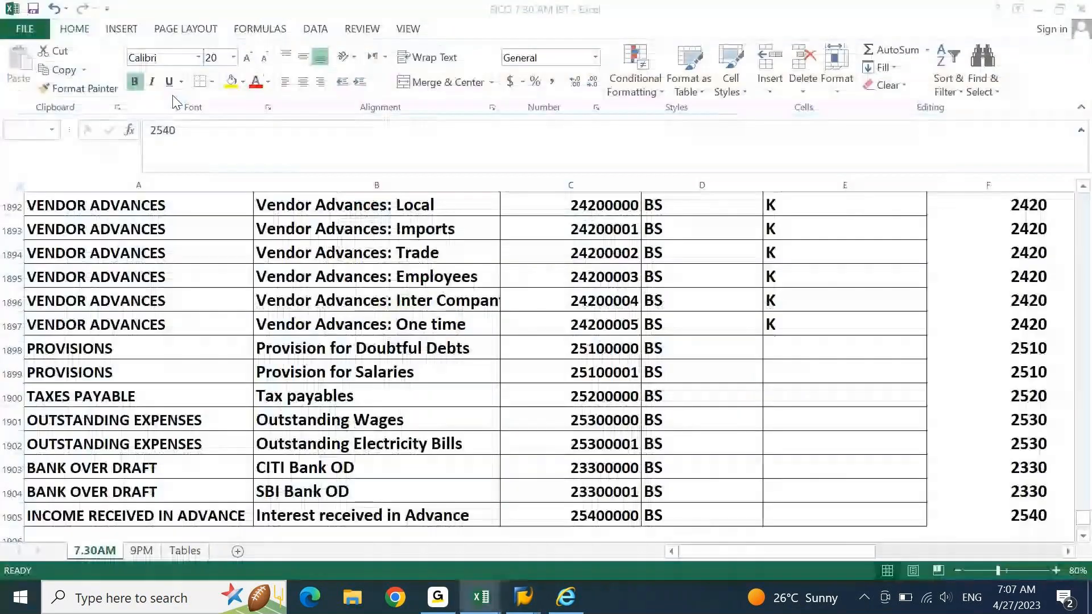
key("Left")
key("Left")
key("Left")
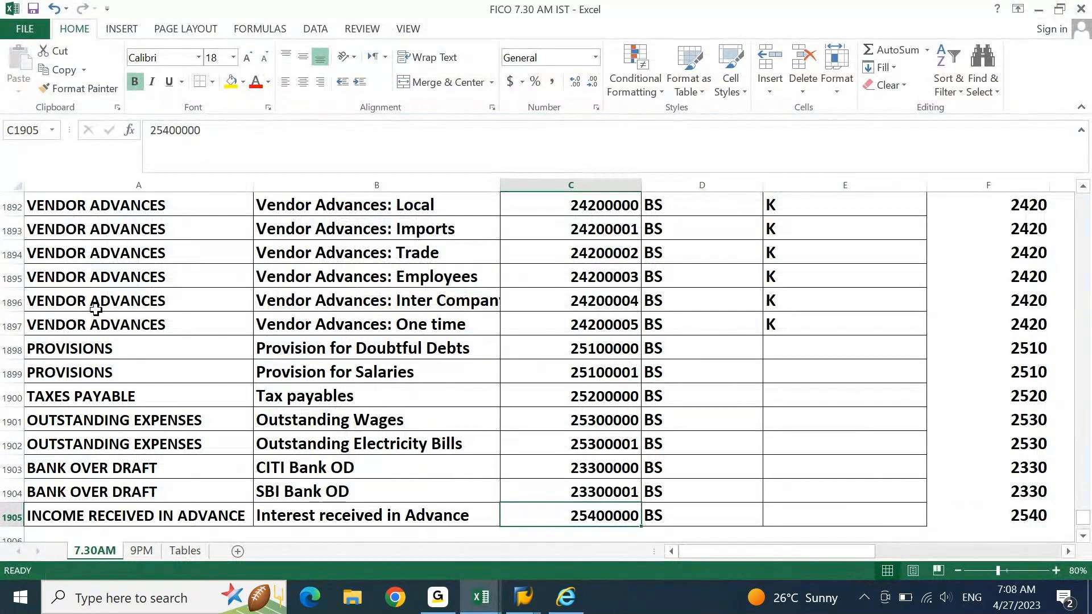
Step: Search the Tables sheet for account group 2540 and close the search
left_click(189, 553)
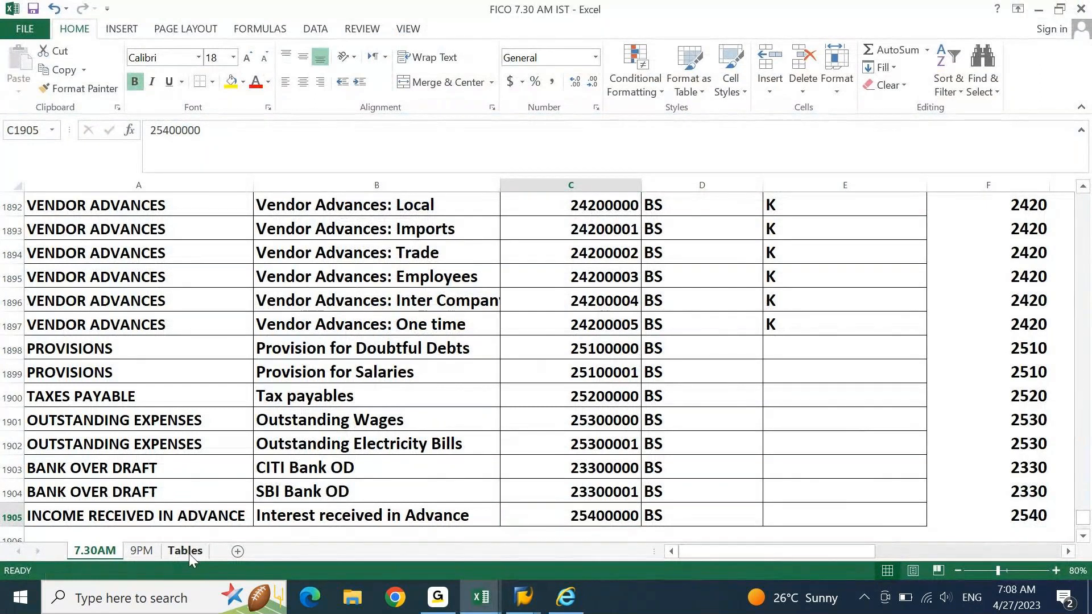
key("ctrl+f")
type("2540")
key("Return")
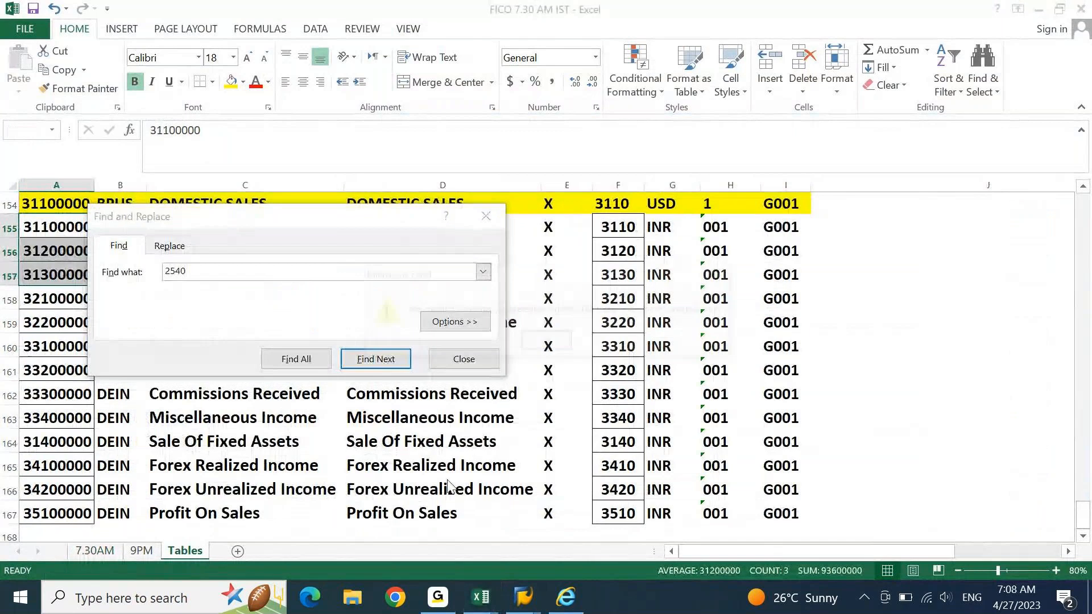
key("Return")
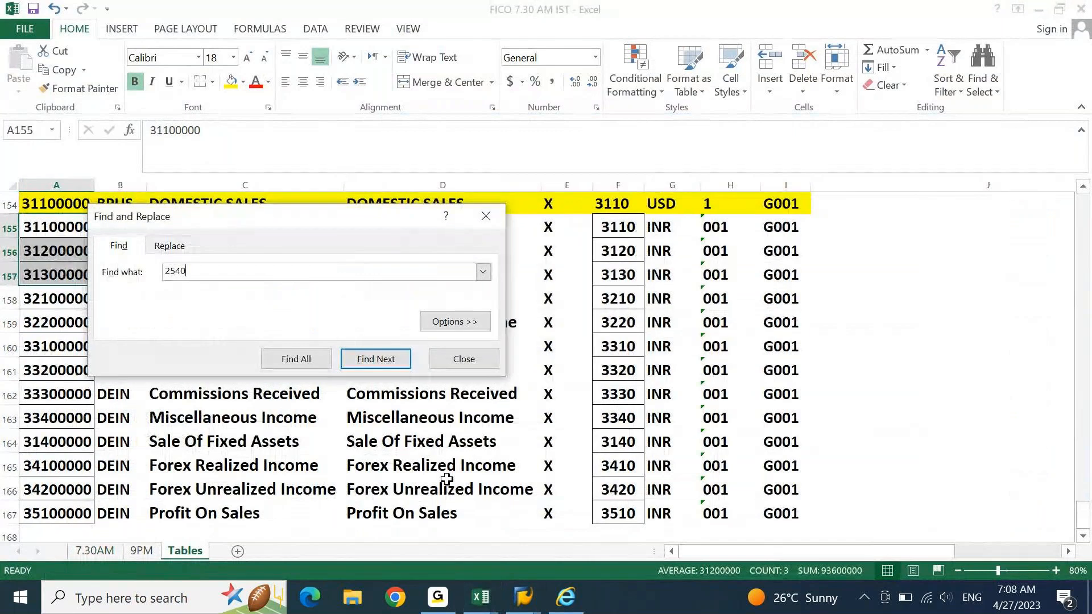
key("Escape")
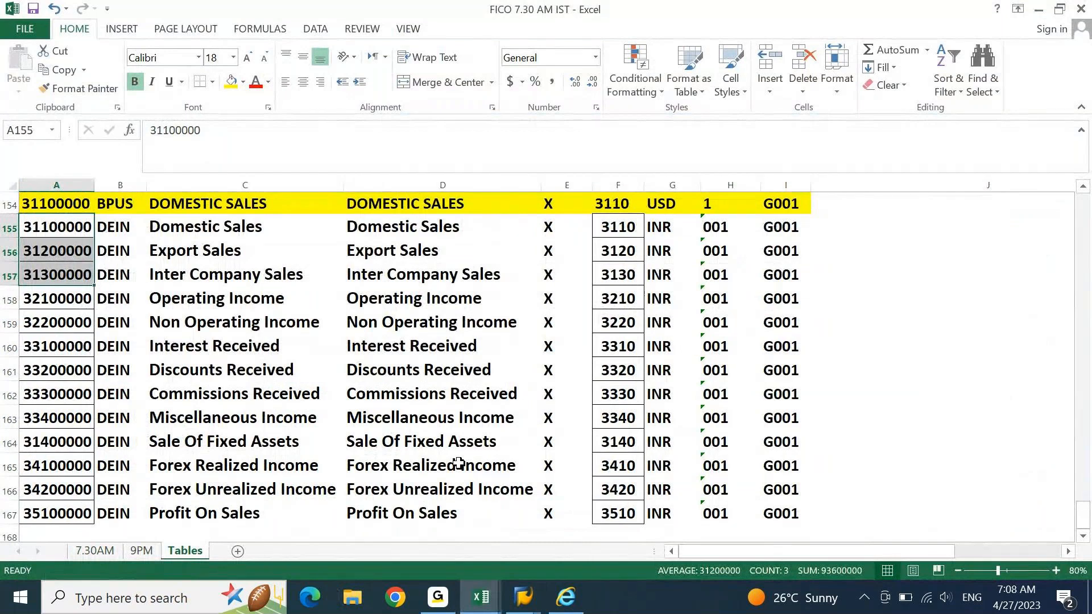
Step: Review the DEGR liability account groups and their account number ranges in the Tables sheet
key("ctrl+z")
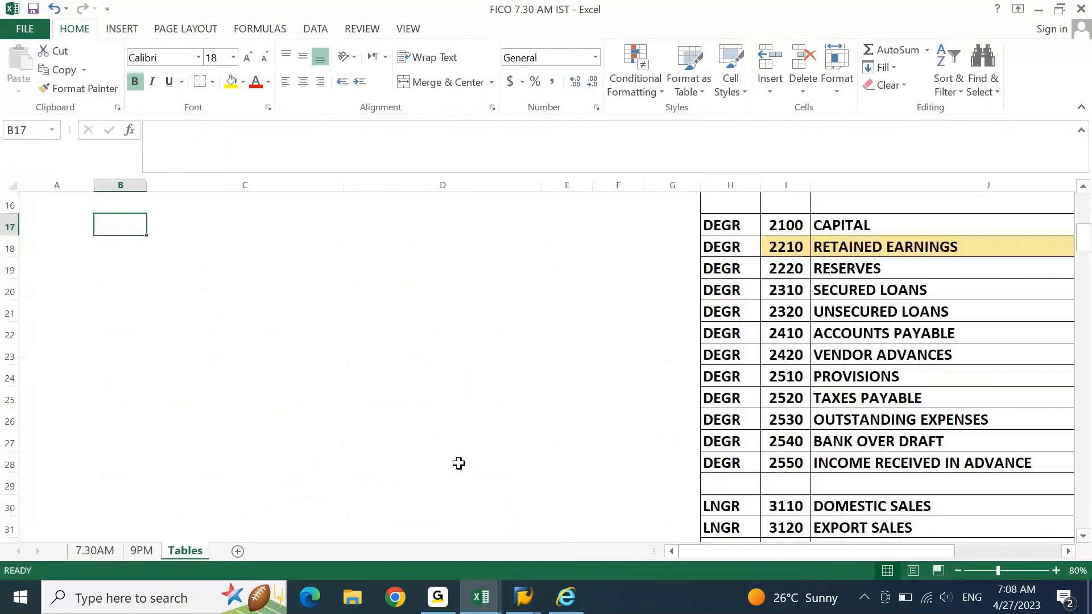
key("ctrl+Right")
key("Down")
key("Down")
key("Down")
key("Right")
key("Down")
key("Down")
key("Down")
key("Down")
key("Down")
key("Down")
key("Down")
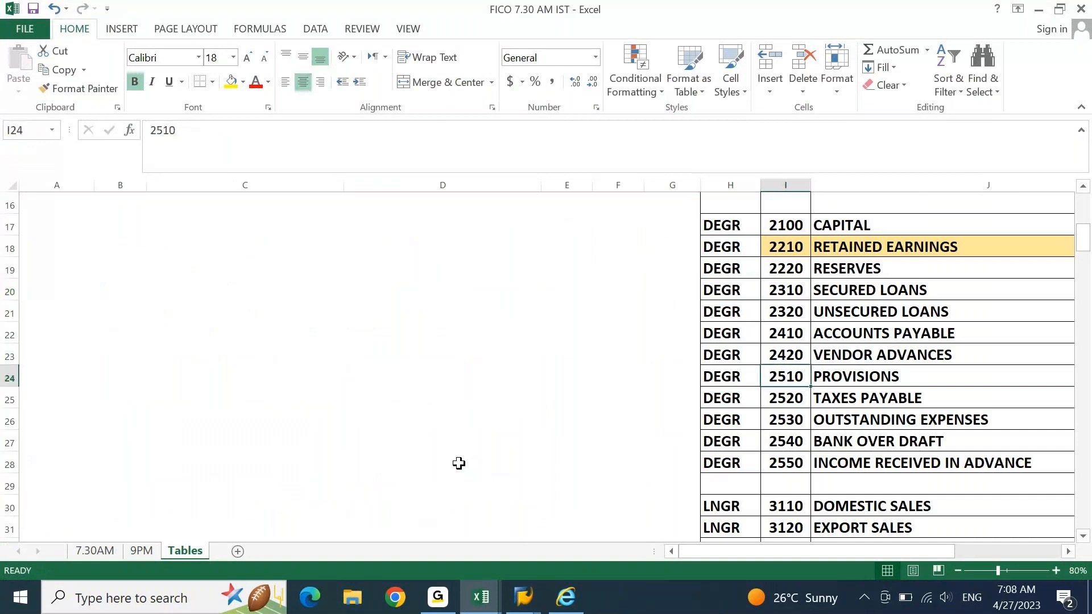
key("Right")
key("Right")
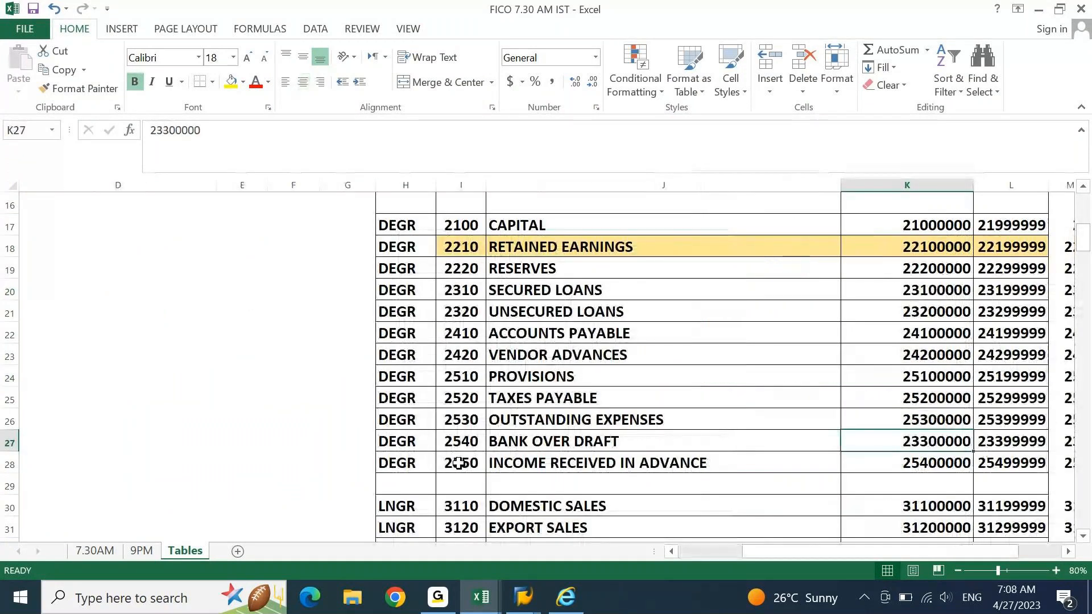
scroll(666, 517, "right", 1)
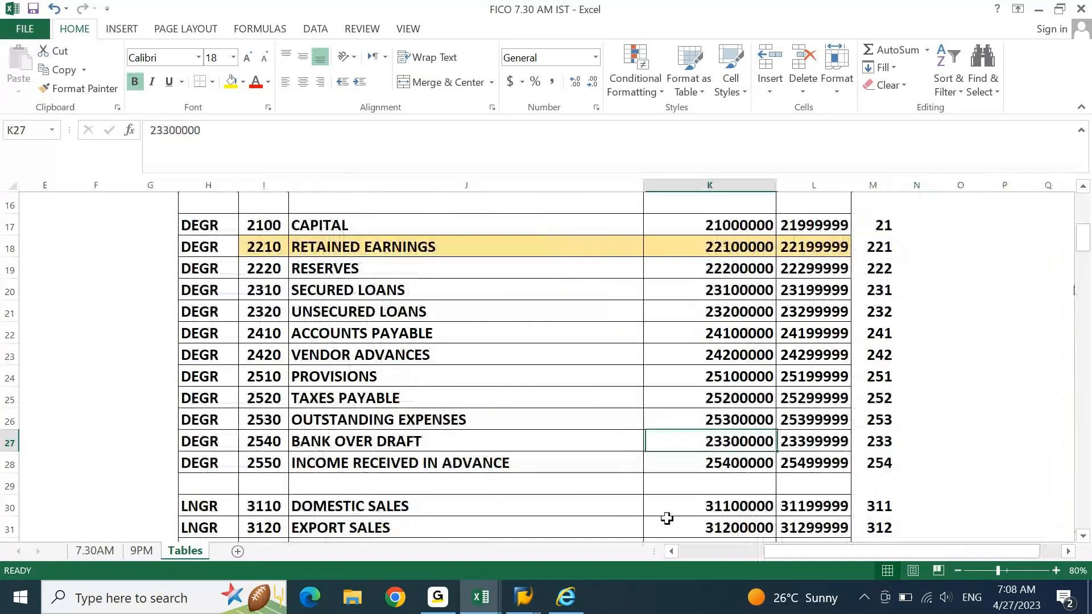
Step: Examine the rows for groups 2540 and 2550, then compare them with the open account group entry in SAP
key("Left")
key("Left")
key("Left")
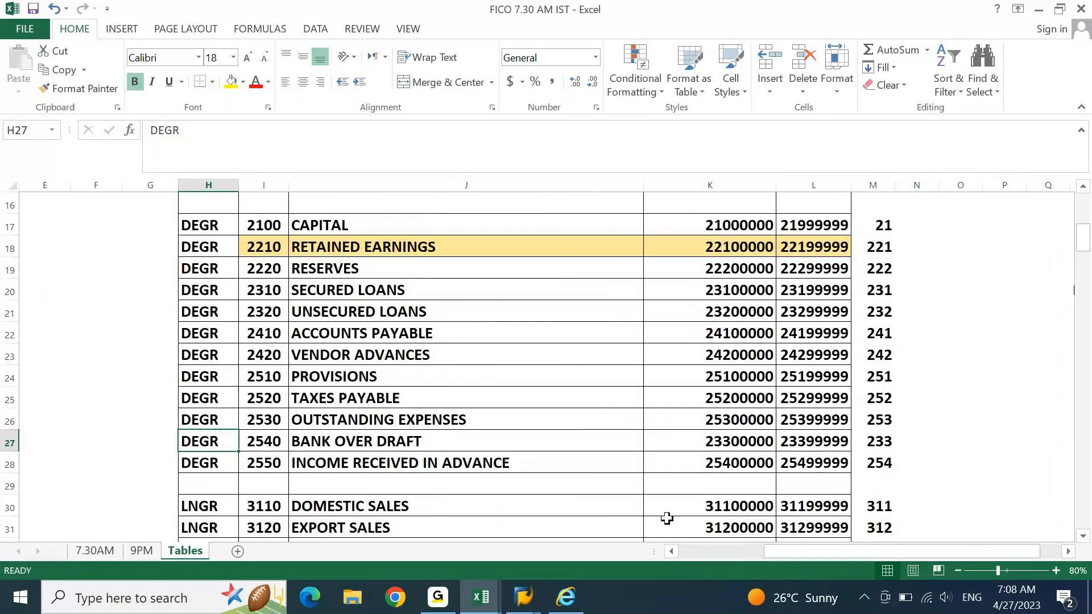
key("Right")
key("Down")
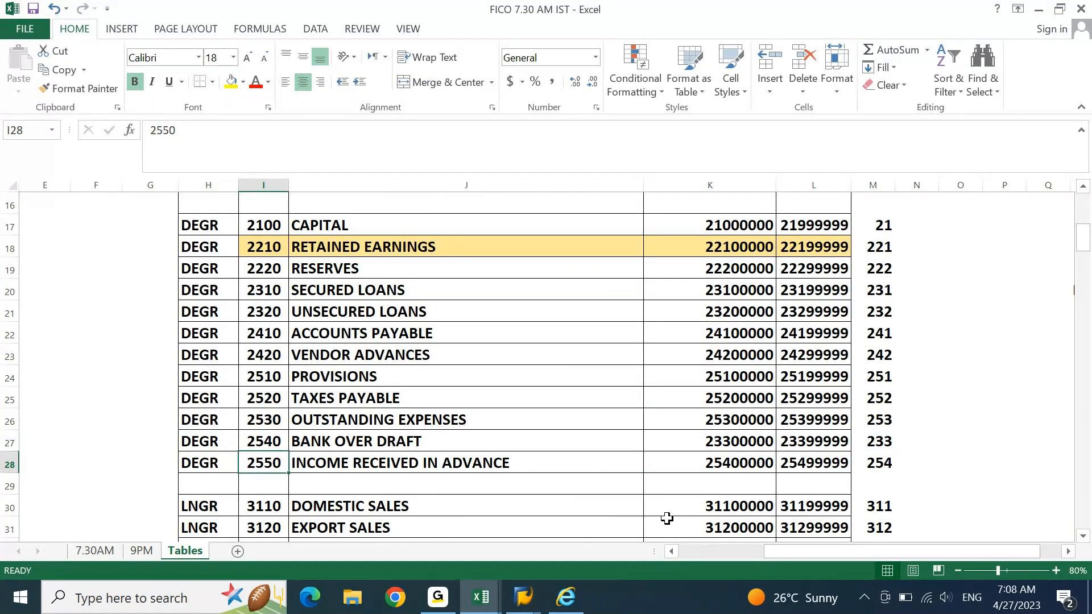
key("alt+Tab")
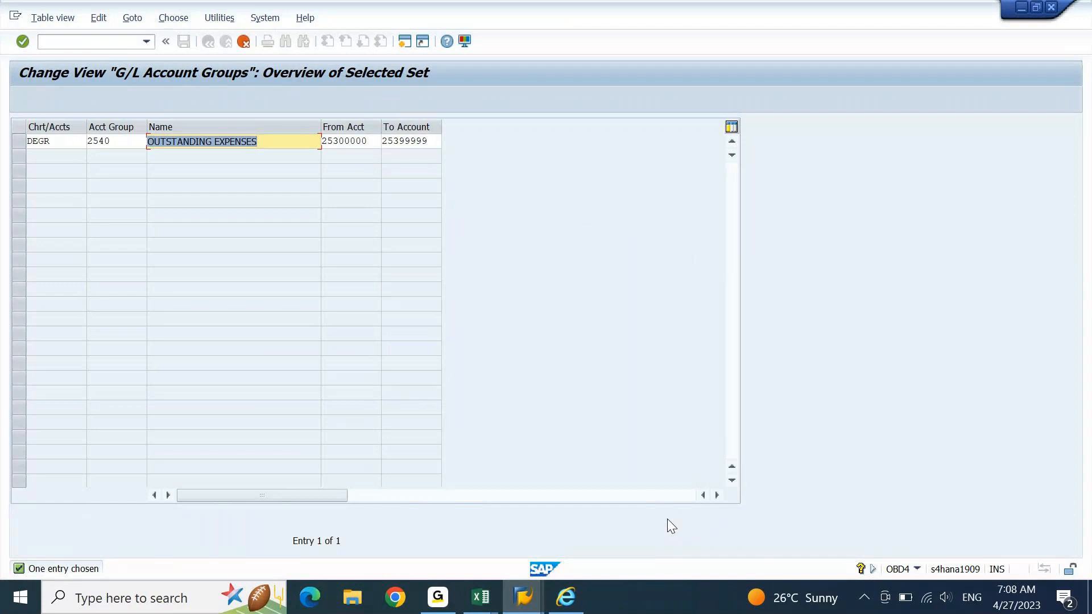
key("alt+Tab")
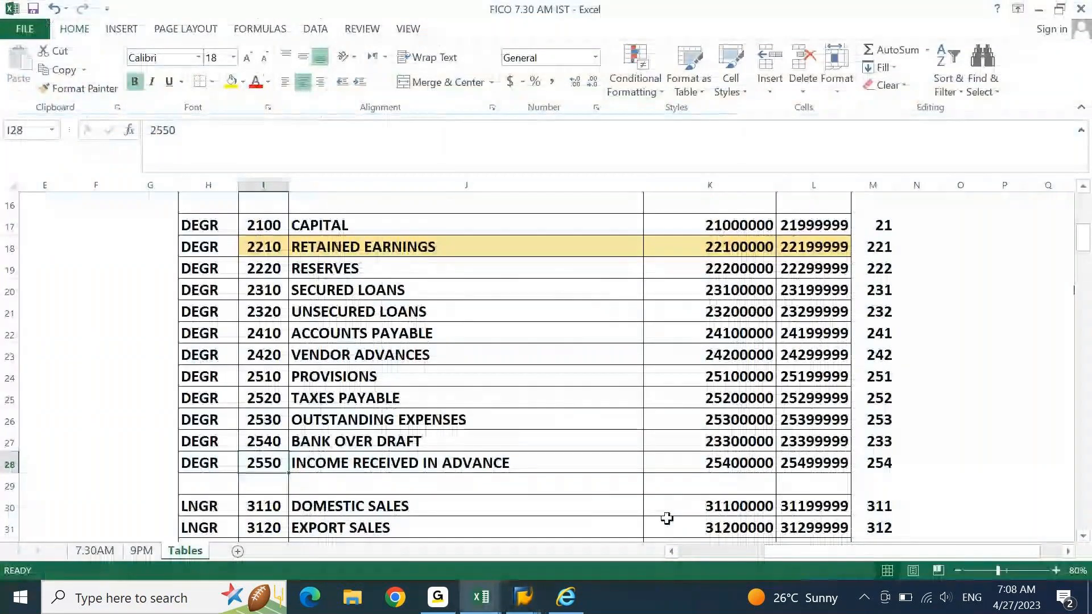
Step: Set the starting account of group 2540 Bank Over Draft to 25400000 in the Tables sheet
key("Up")
key("Right")
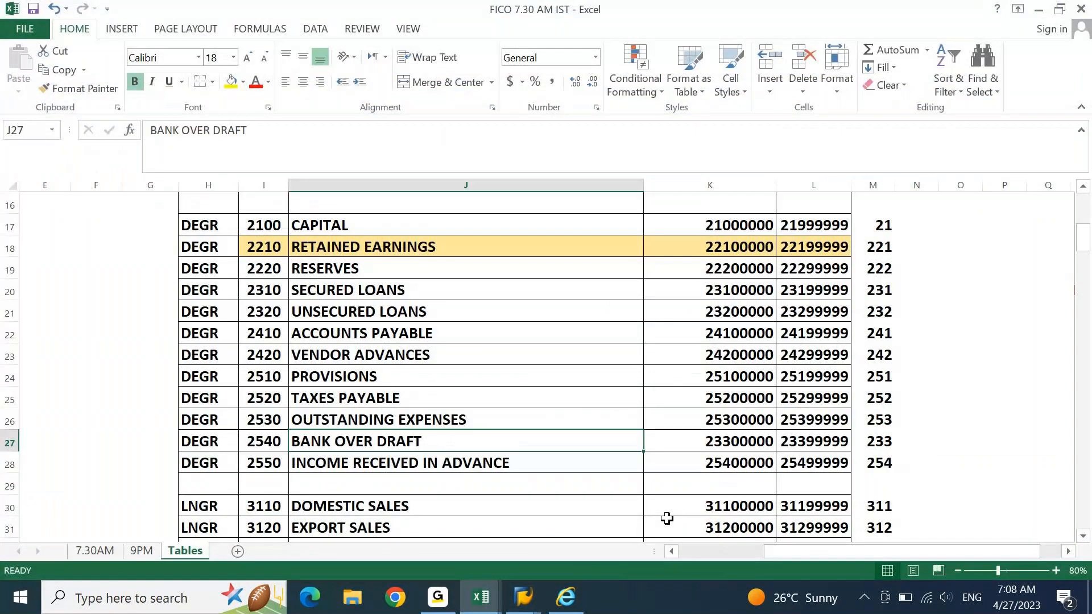
key("Right")
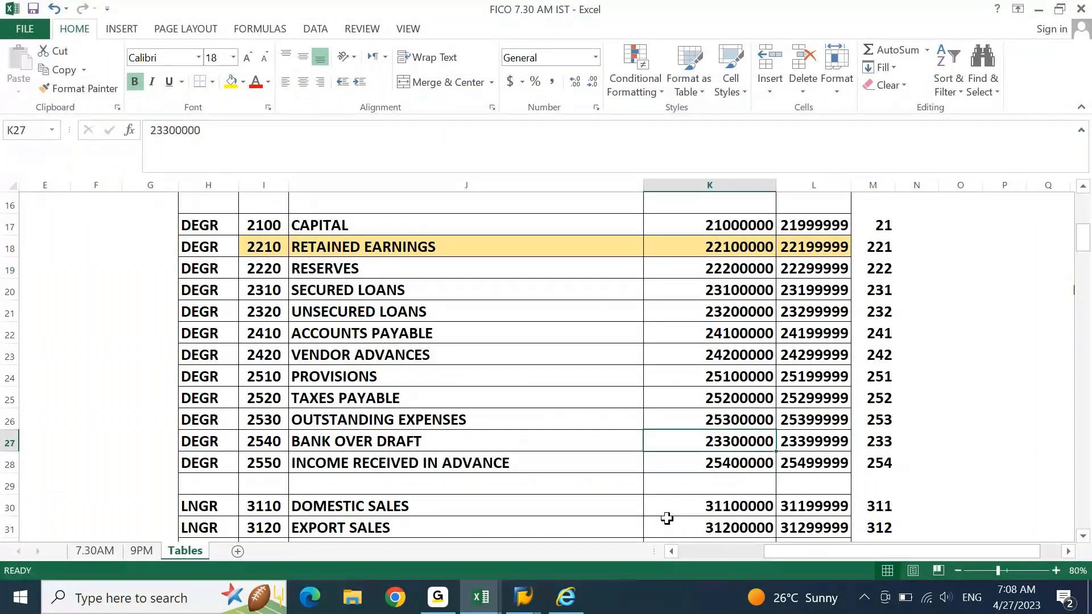
key("F2")
key("F1")
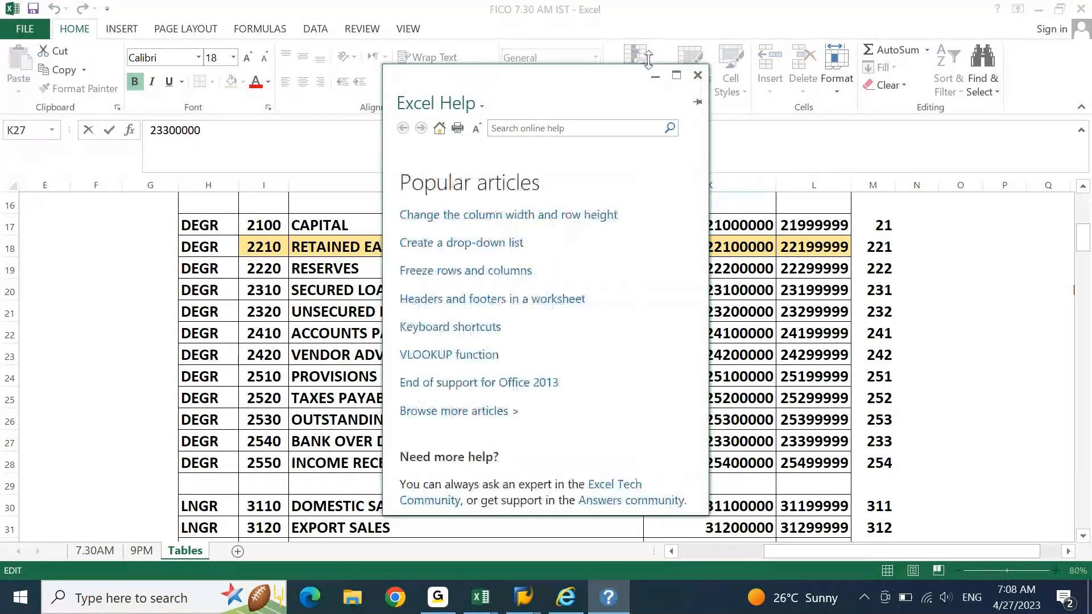
left_click(697, 76)
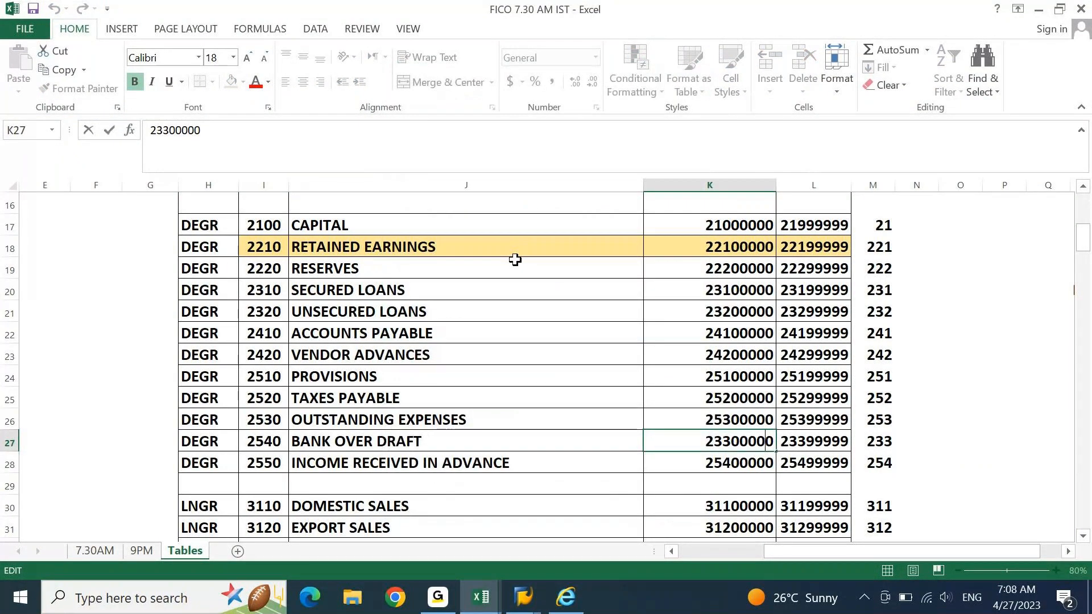
left_click_drag(169, 130, 156, 131)
type("54")
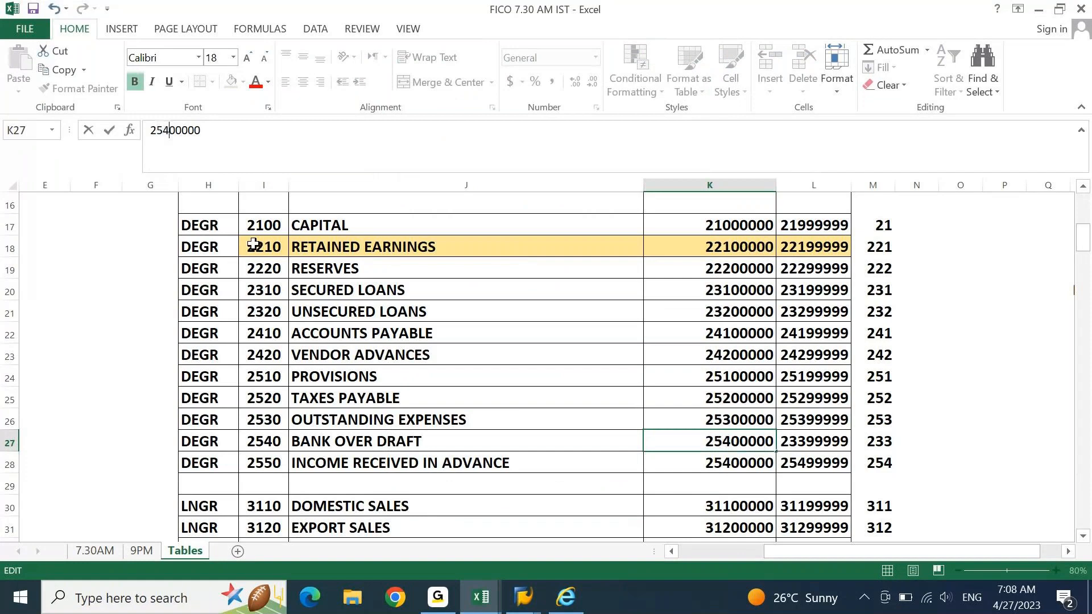
key("Return")
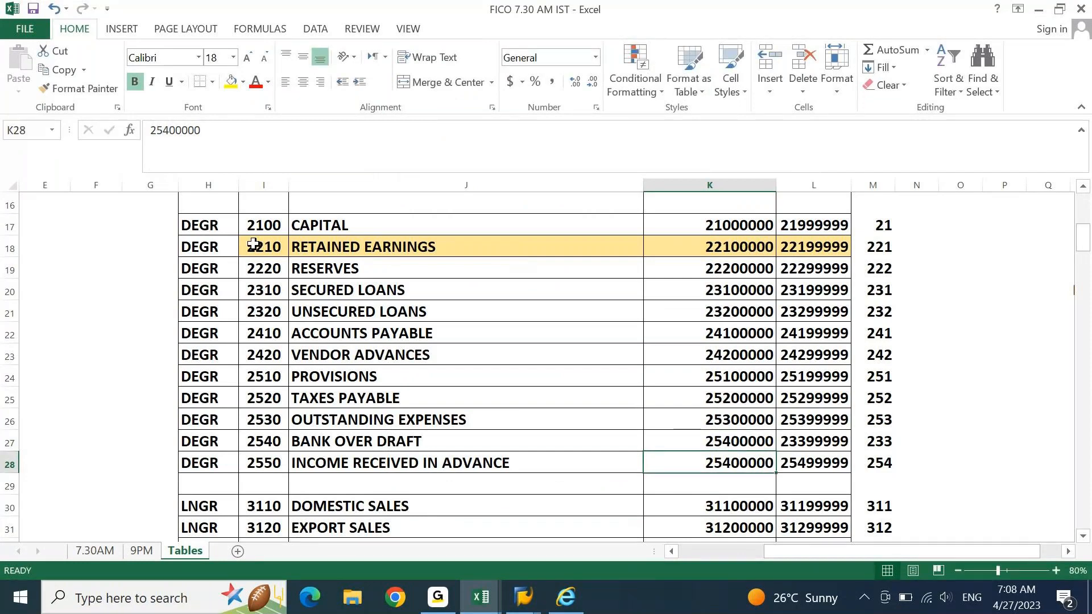
Step: Set the ending account of group 2540 Bank Over Draft to 25499999
key("Up")
key("Right")
key("F2")
key("Left")
key("Left")
key("Left")
key("Left")
key("Left")
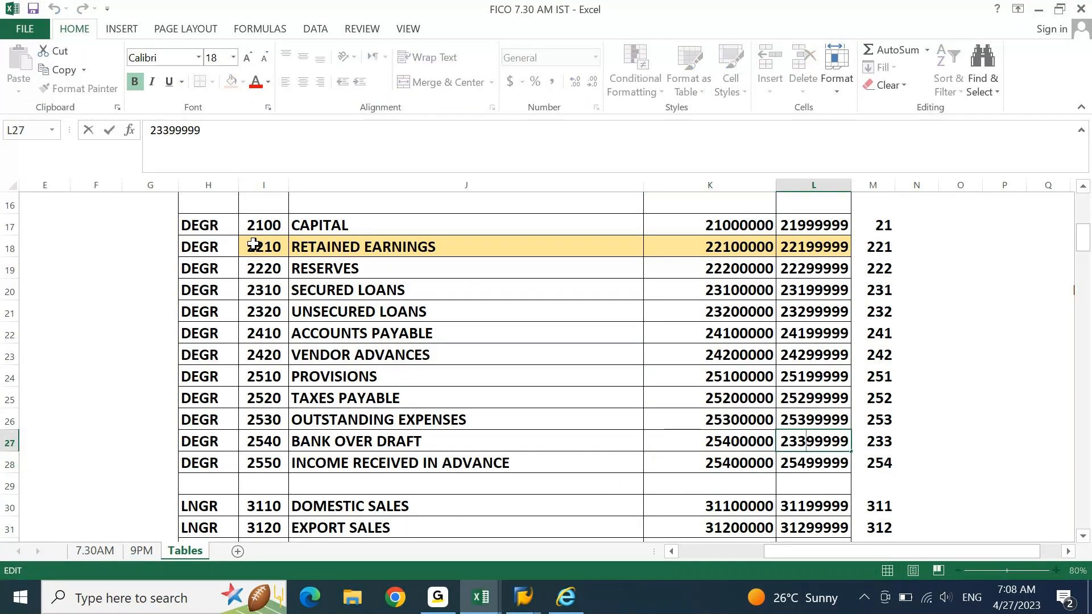
key("shift+Left")
key("shift+Left")
type("54")
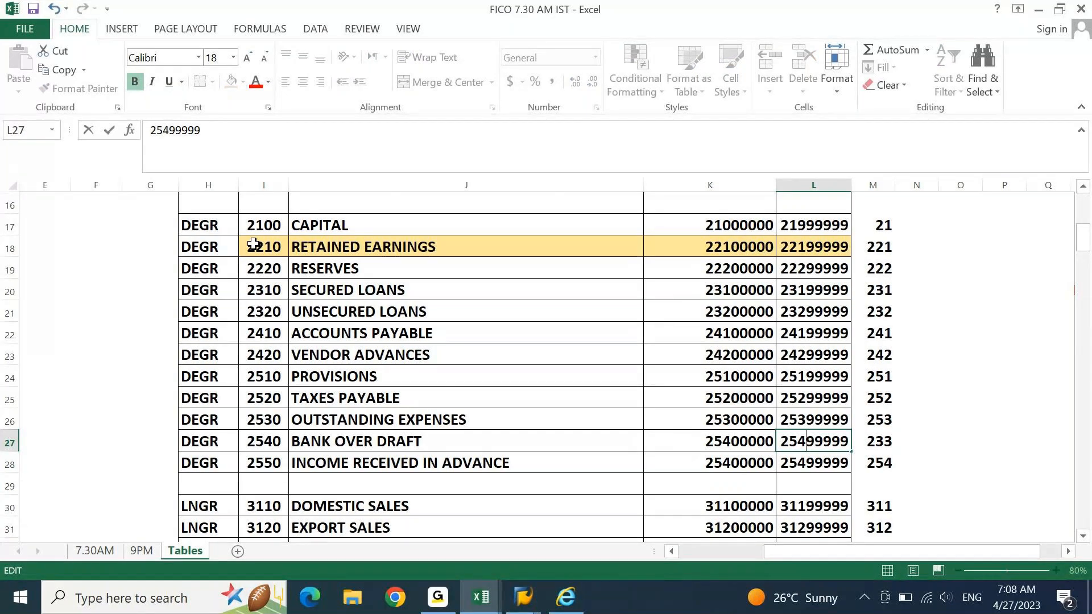
key("Return")
Step: Set the starting account of group 2550 Income Received in Advance to 25500000
key("Left")
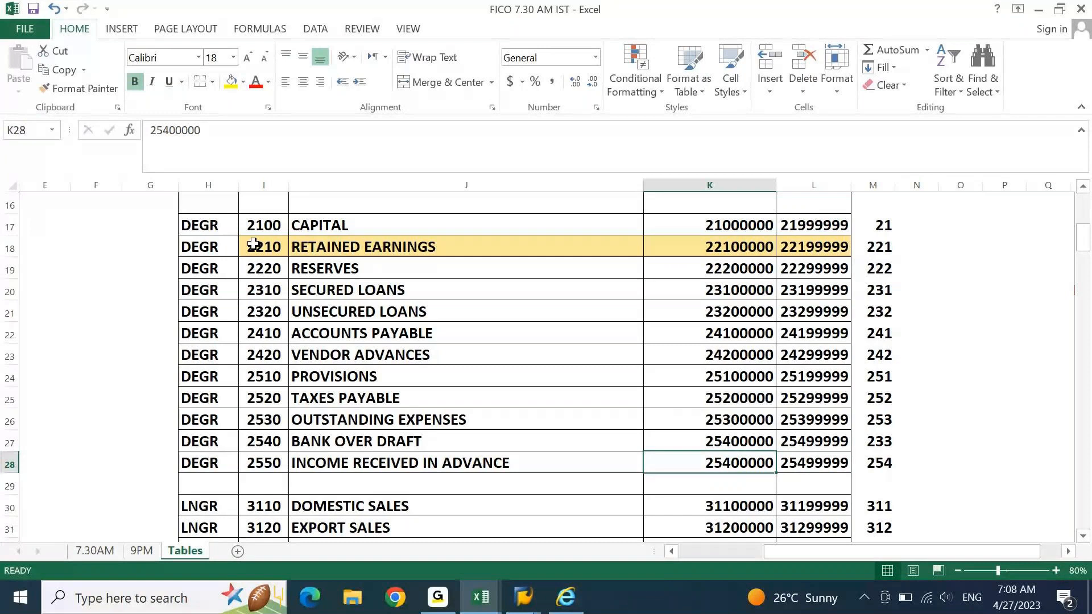
key("F2")
key("Left")
key("Left")
key("Left")
key("Left")
key("Left")
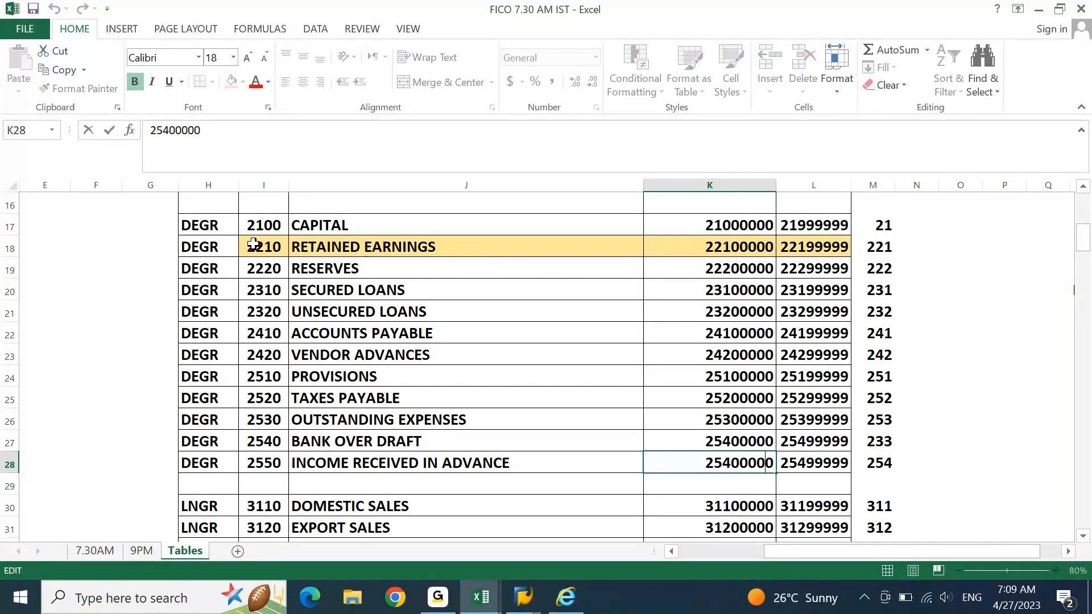
key("BackSpace")
type("5")
Step: Set the ending account of group 2550 Income Received in Advance to 25599999
key("Tab")
key("F2")
key("Left")
key("Left")
key("Left")
key("Left")
key("Left")
key("BackSpace")
type("5")
key("Return")
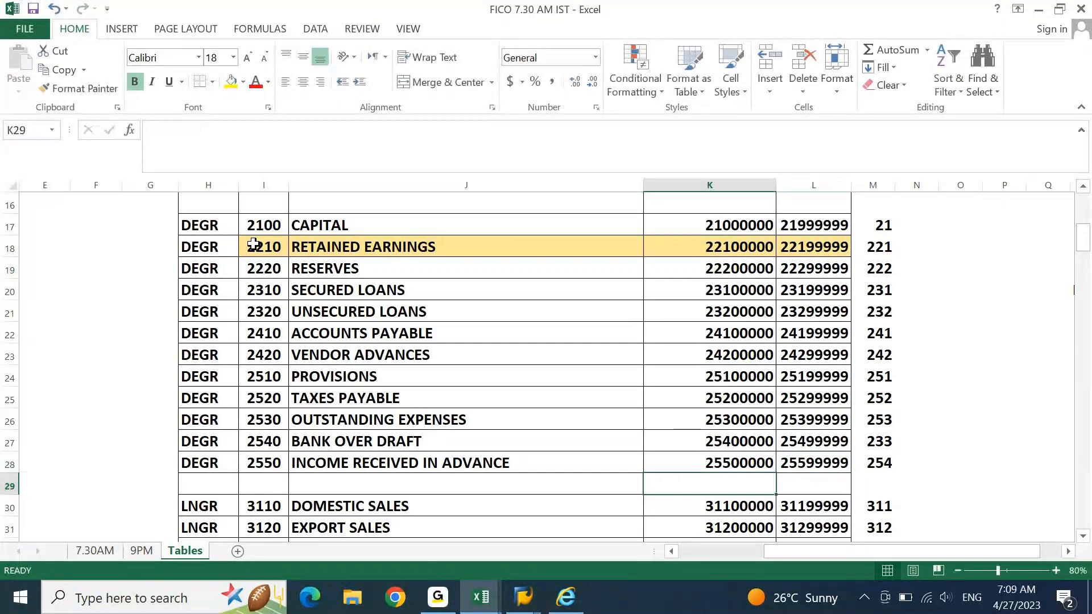
Step: Return to the G/L account groups in SAP, leave the pending copy and position the list at chart of accounts DEGR
key("Up")
key("Left")
key("Left")
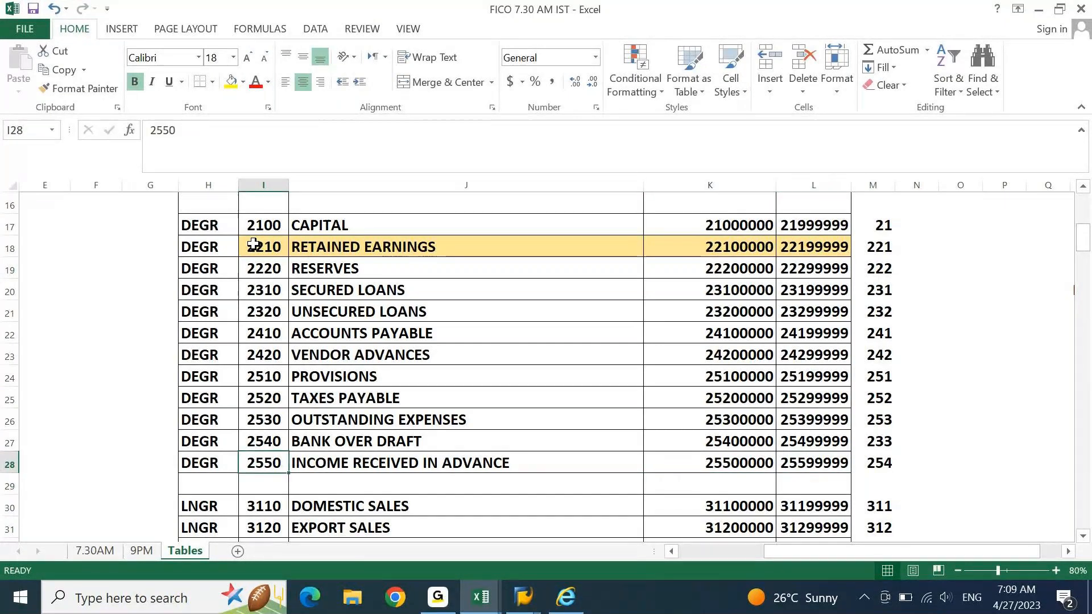
key("alt+Tab")
key("Return")
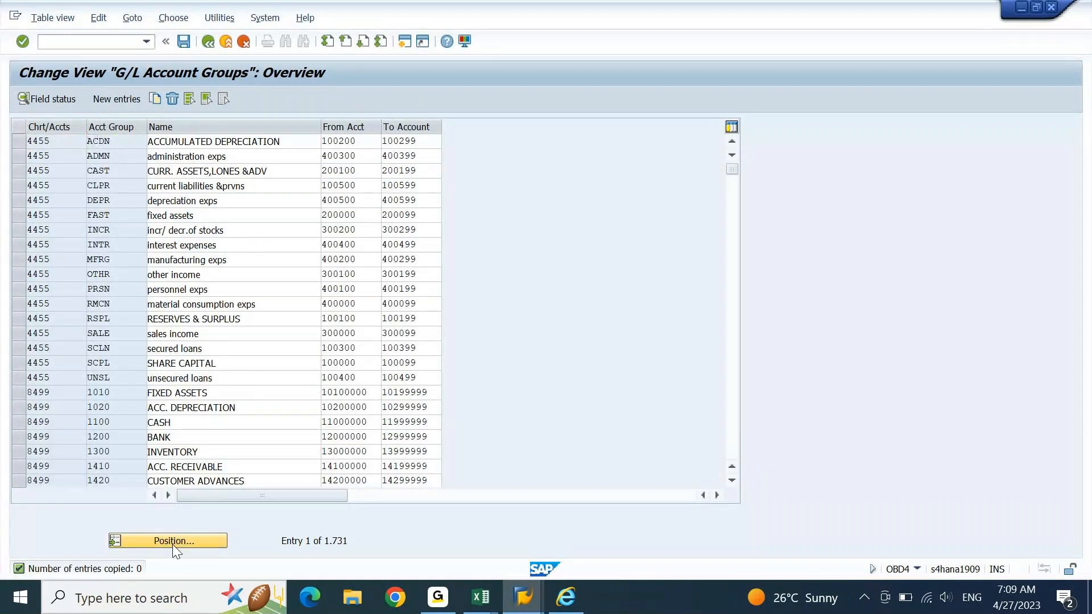
left_click(173, 543)
key("Return")
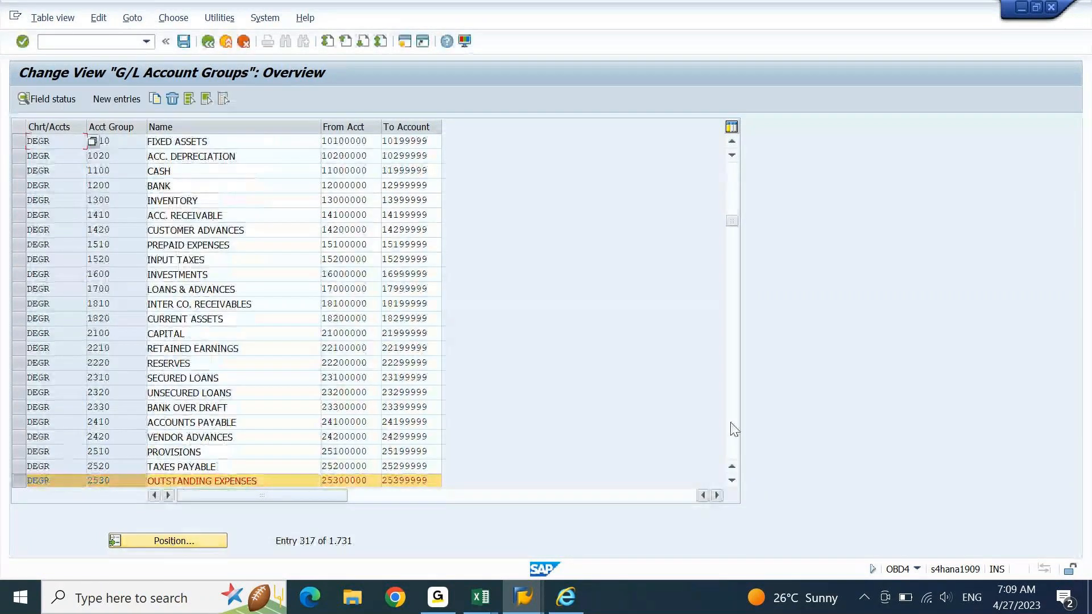
Step: Set the starting account of DEGR group 2550 Income Received in Advance to 25500000 in the G/L account groups
left_click(732, 481)
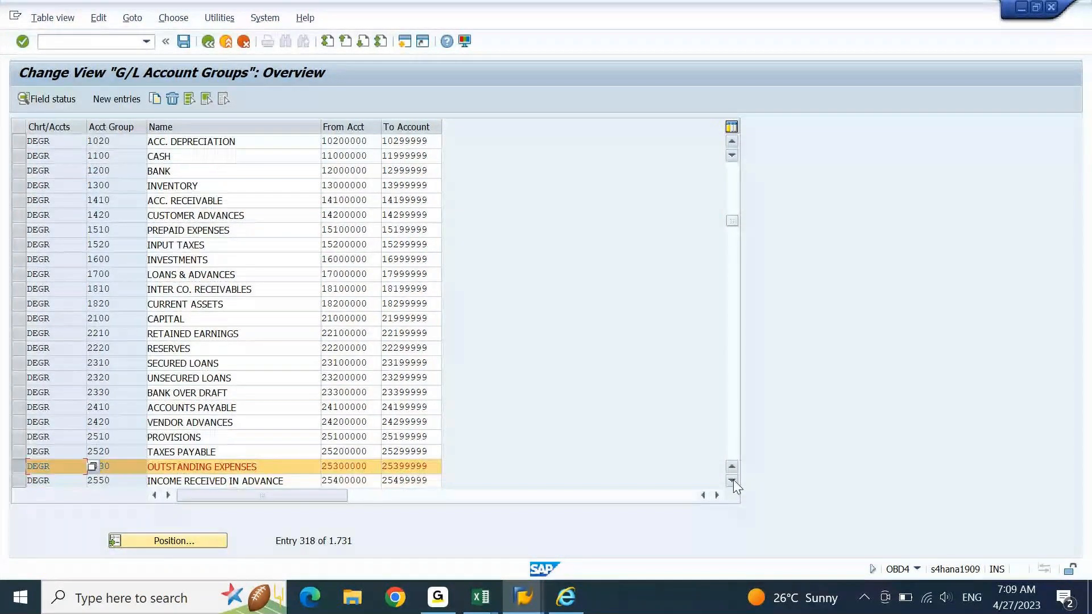
left_click(732, 481)
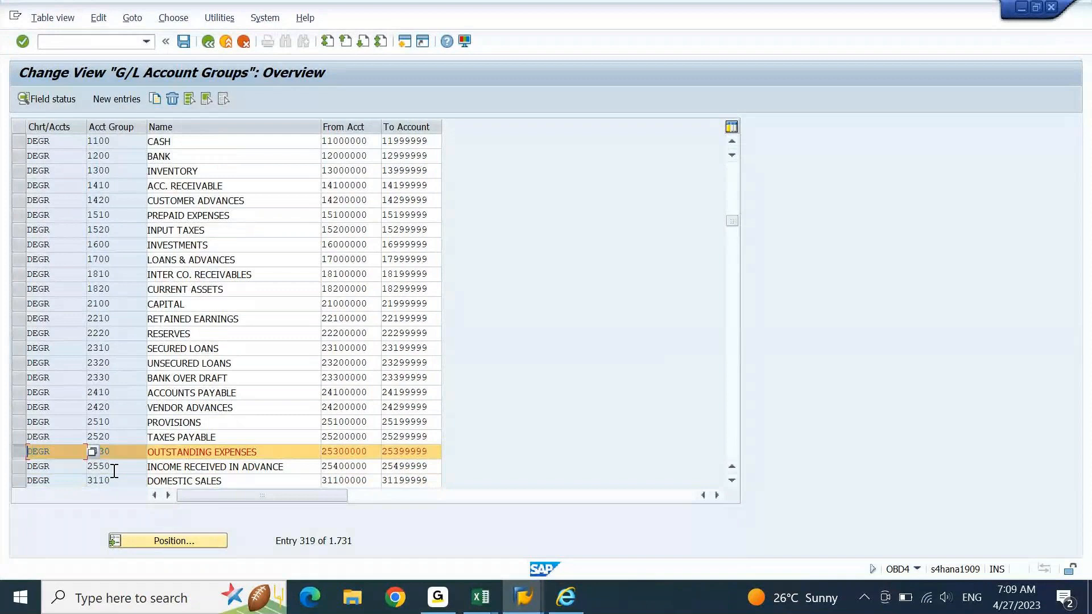
left_click(19, 470)
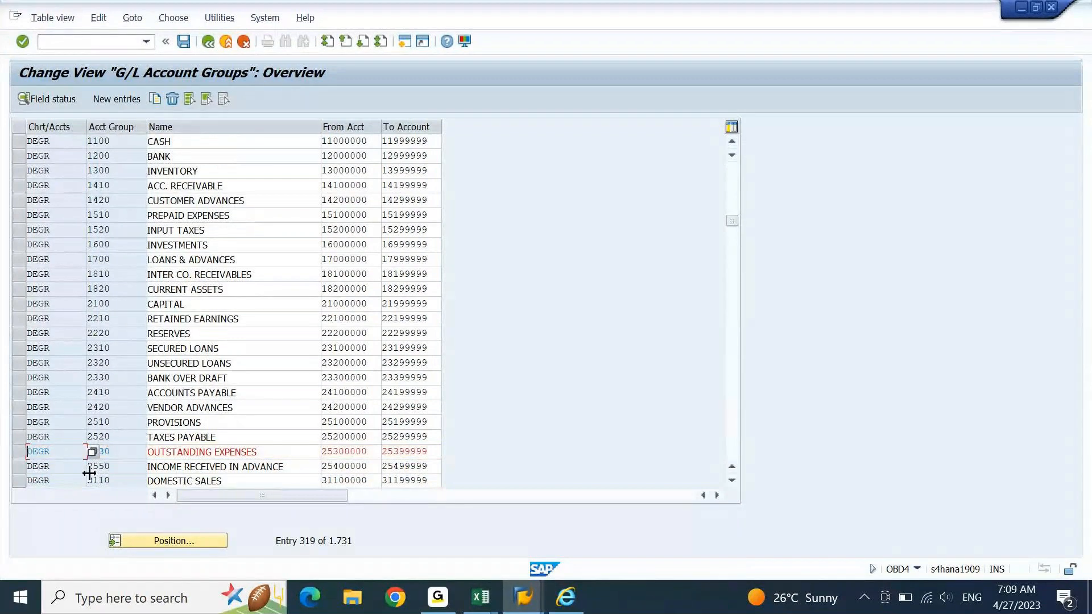
left_click(339, 466)
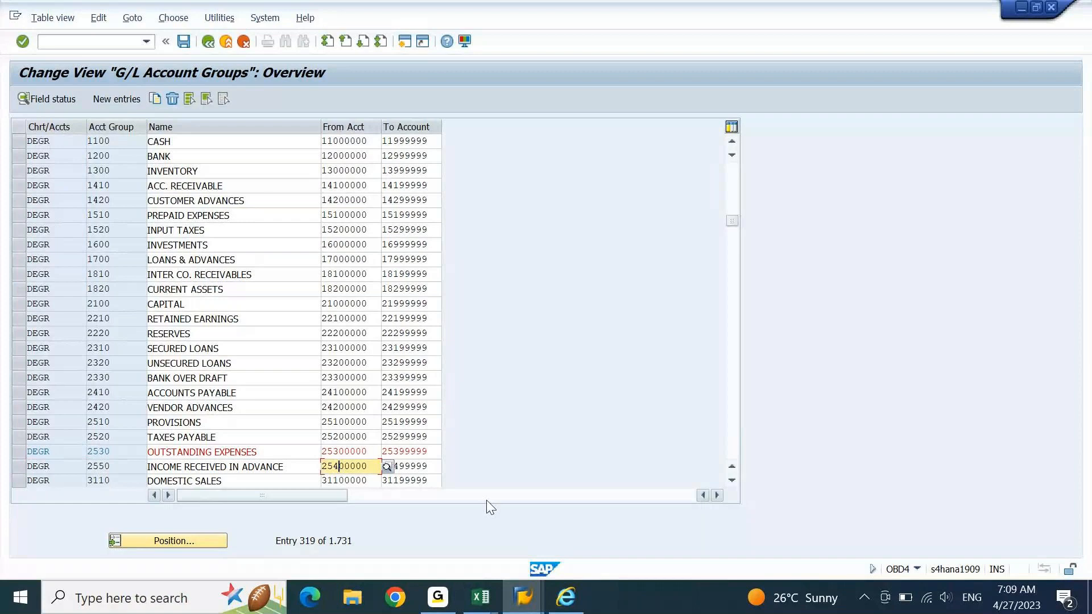
key("shift+Left")
type("5")
key("Tab")
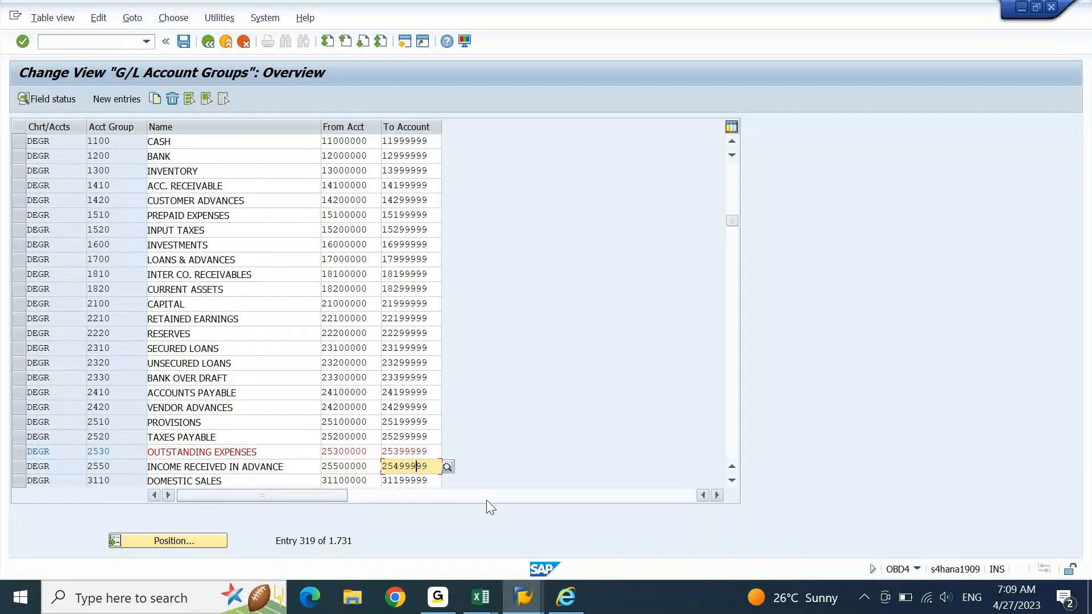
Step: Set the ending account of DEGR group 2550 to 25599999 and save the account groups
key("Left")
key("Left")
key("Left")
key("shift+Left")
type("5")
key("Return")
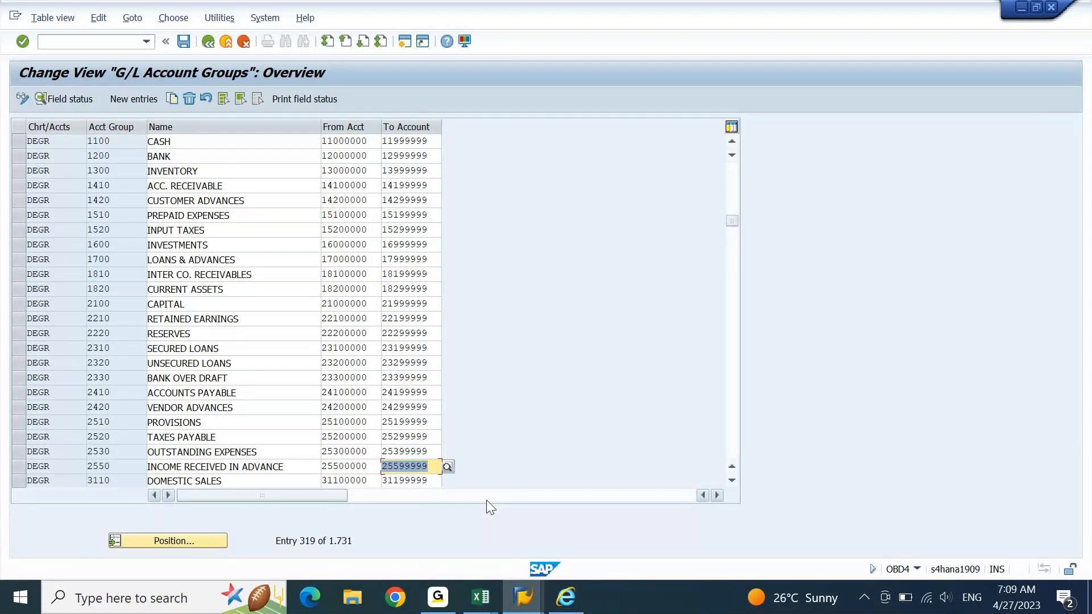
key("ctrl+s")
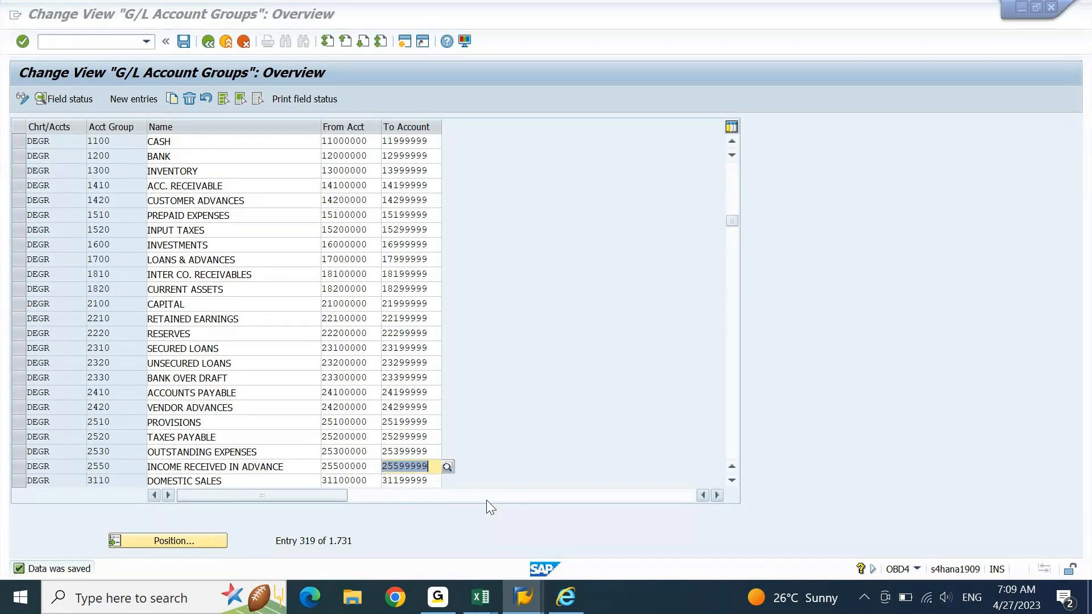
Step: Switch to the EN_GL account workbook in Excel and check the account rows on the General data, Company code data and Account names sheets
key("alt+Tab")
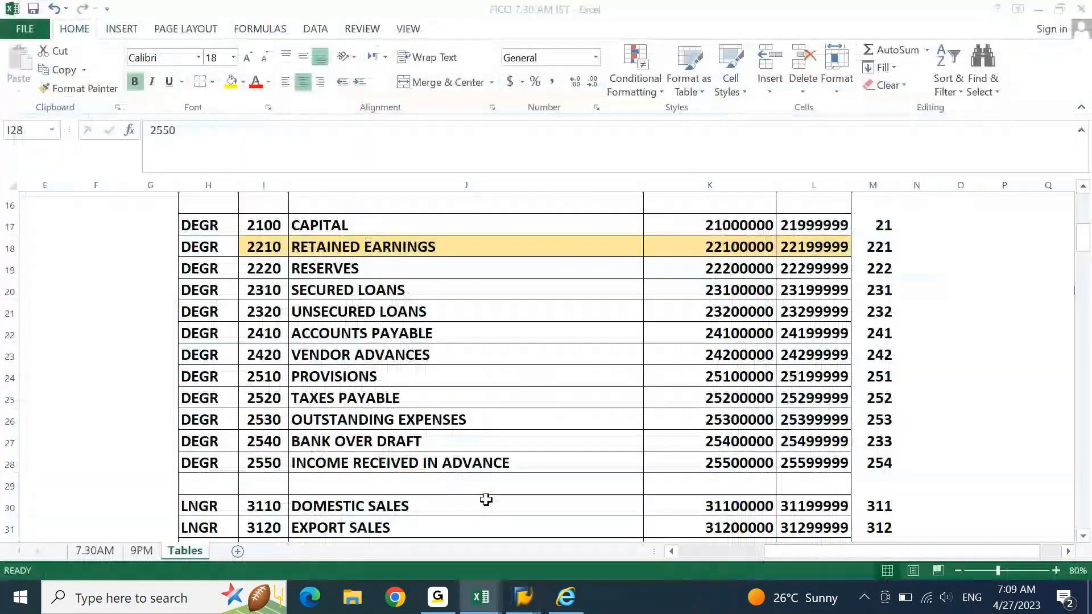
key("alt+Tab")
key("Left")
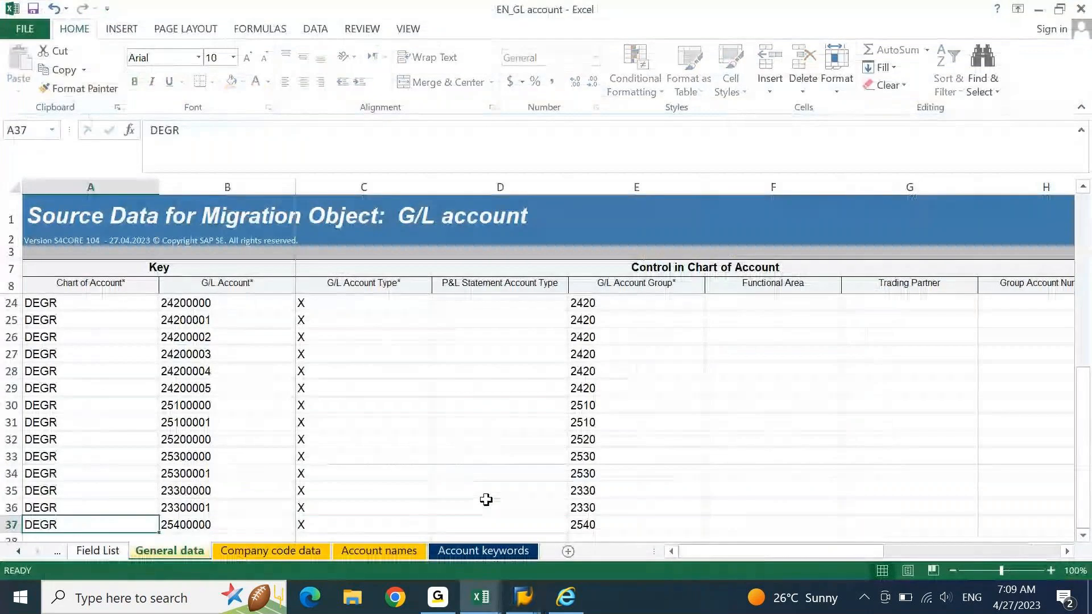
key("Right")
key("Right")
key("Right")
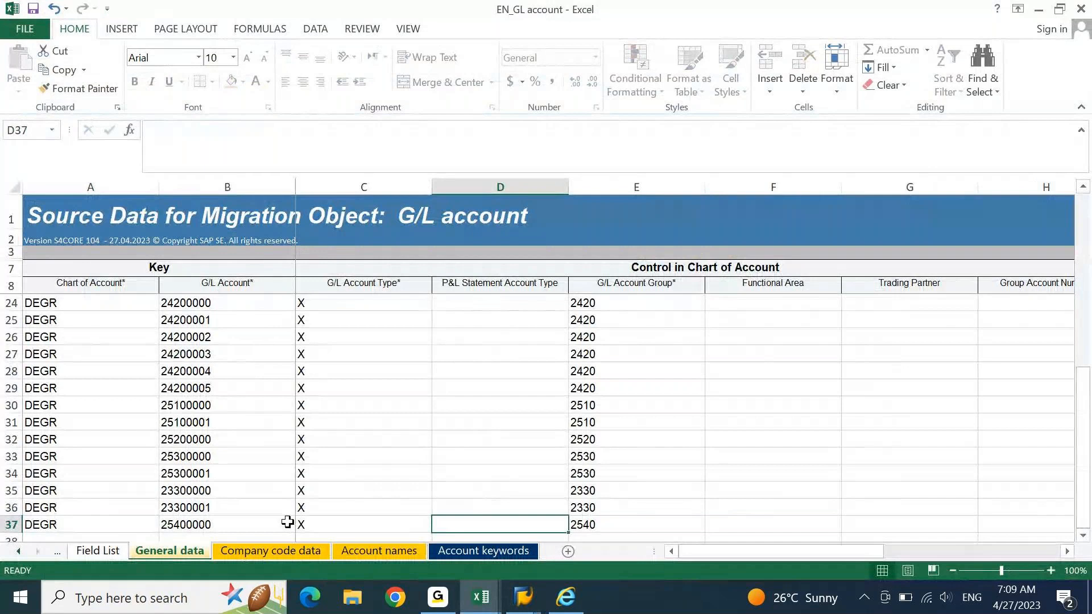
left_click(245, 551)
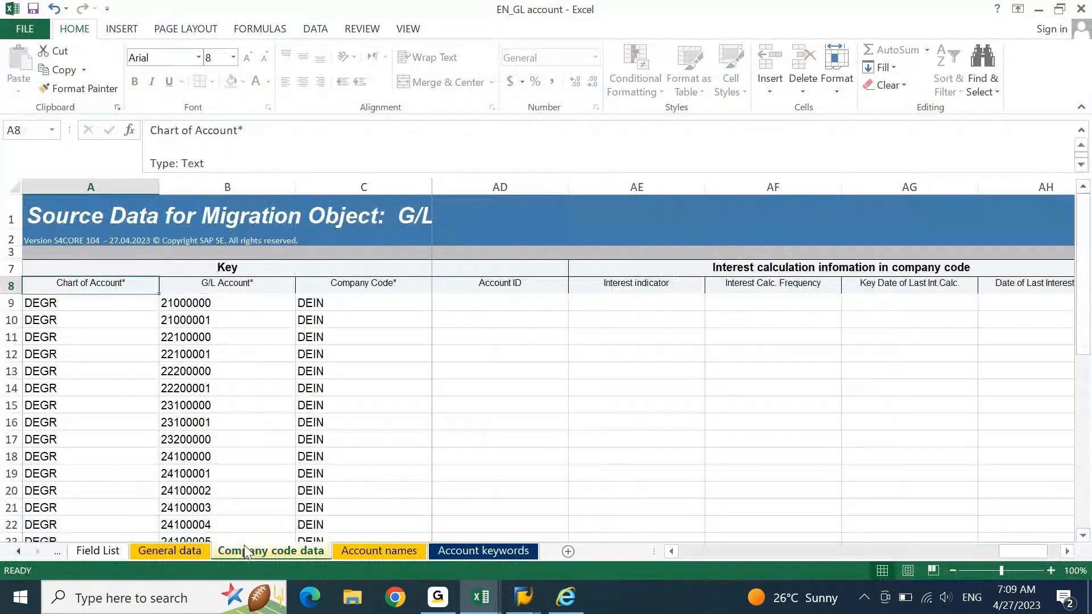
left_click(355, 551)
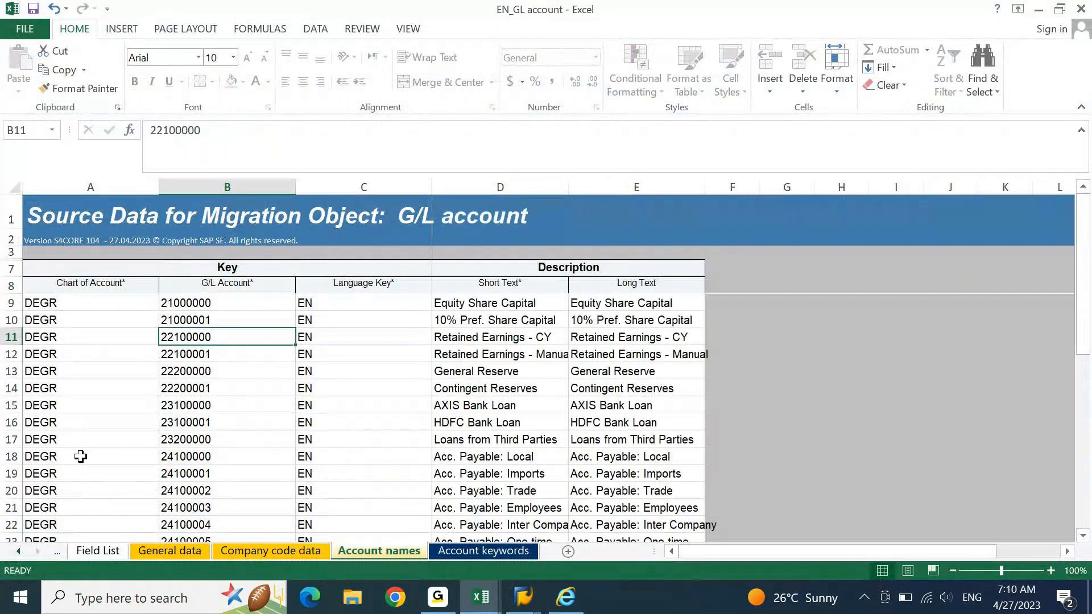
left_click(81, 457)
key("ctrl+Down")
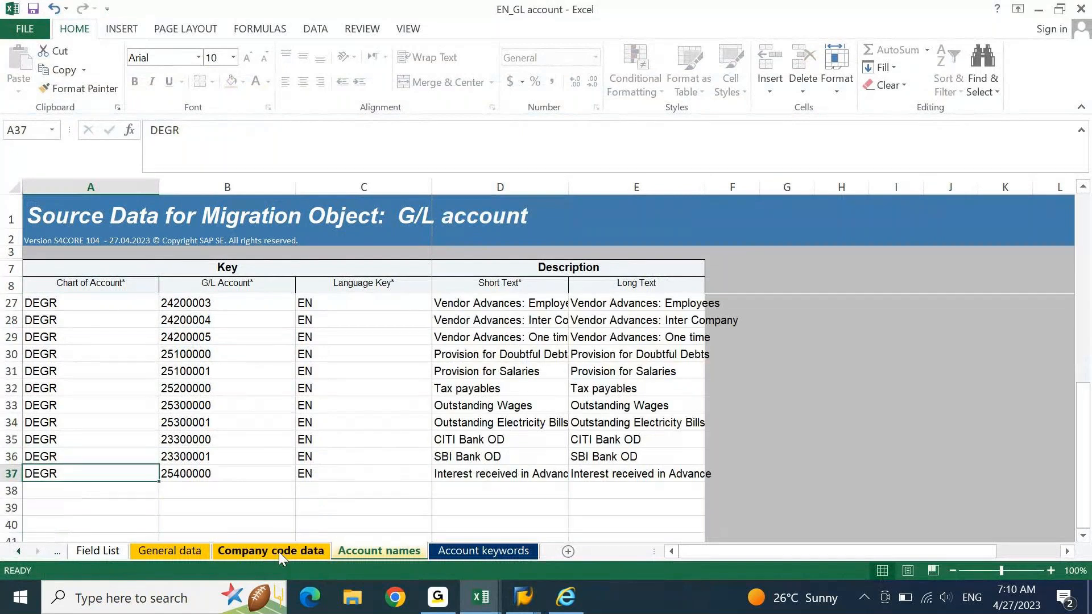
left_click(279, 551)
left_click(169, 551)
Step: Change the G/L account in row 37 of the General data sheet to 25500000
key("Down")
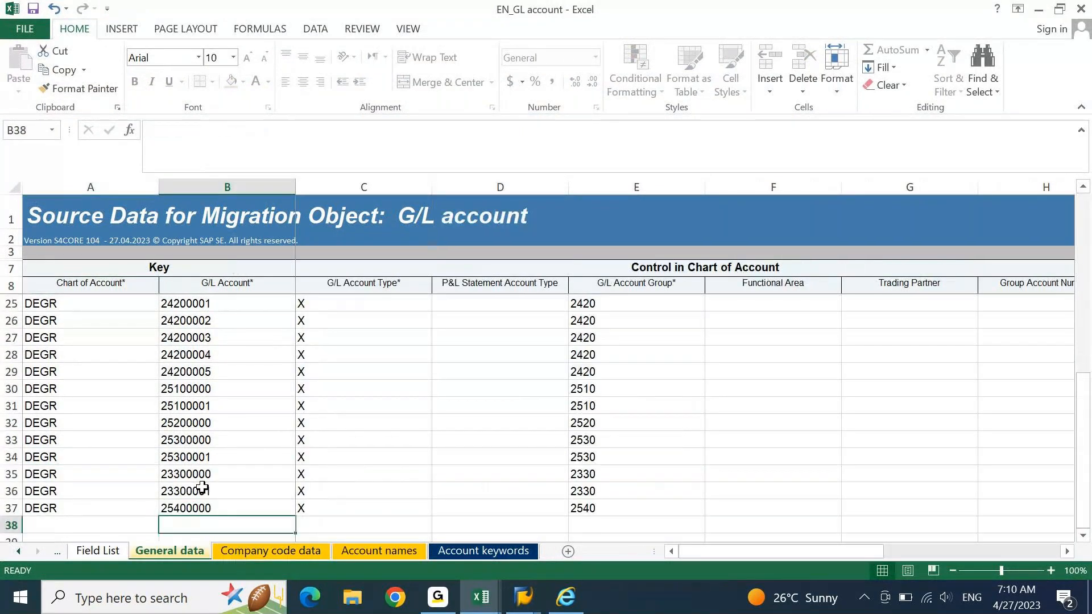
key("Down")
double_click(203, 487)
double_click(203, 487)
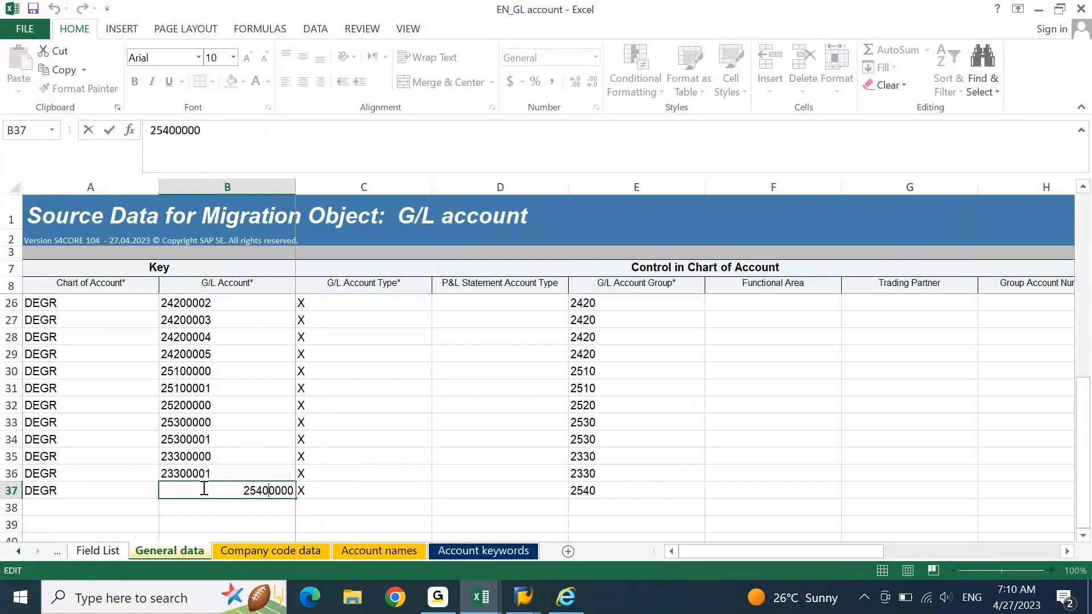
type("5")
key("Tab")
Step: Set the G/L account group in row 37 of the General data sheet to 2550
key("Tab")
key("Tab")
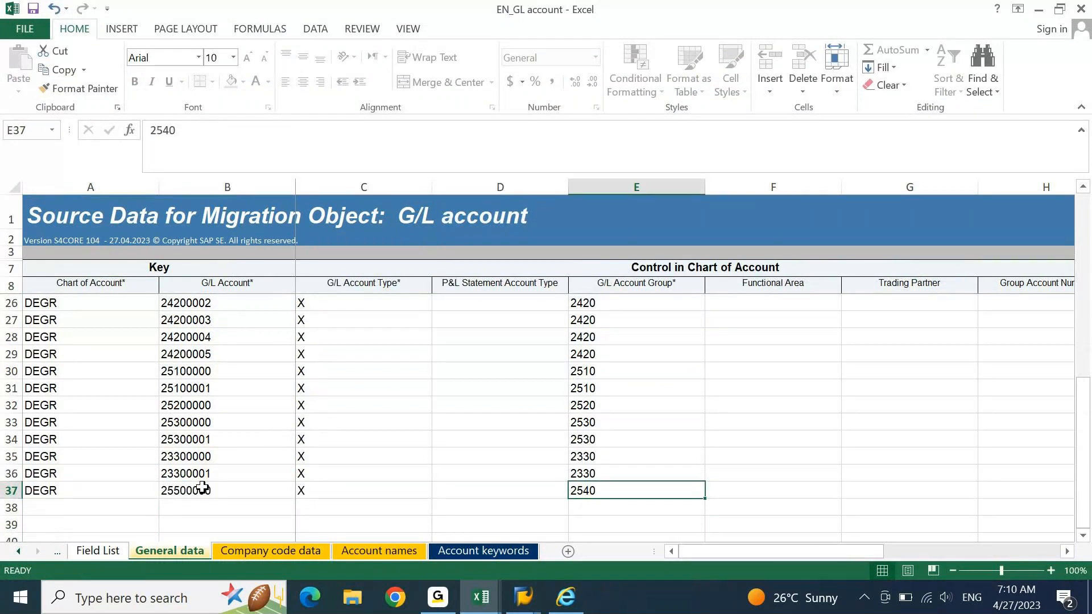
type("2550")
key("Return")
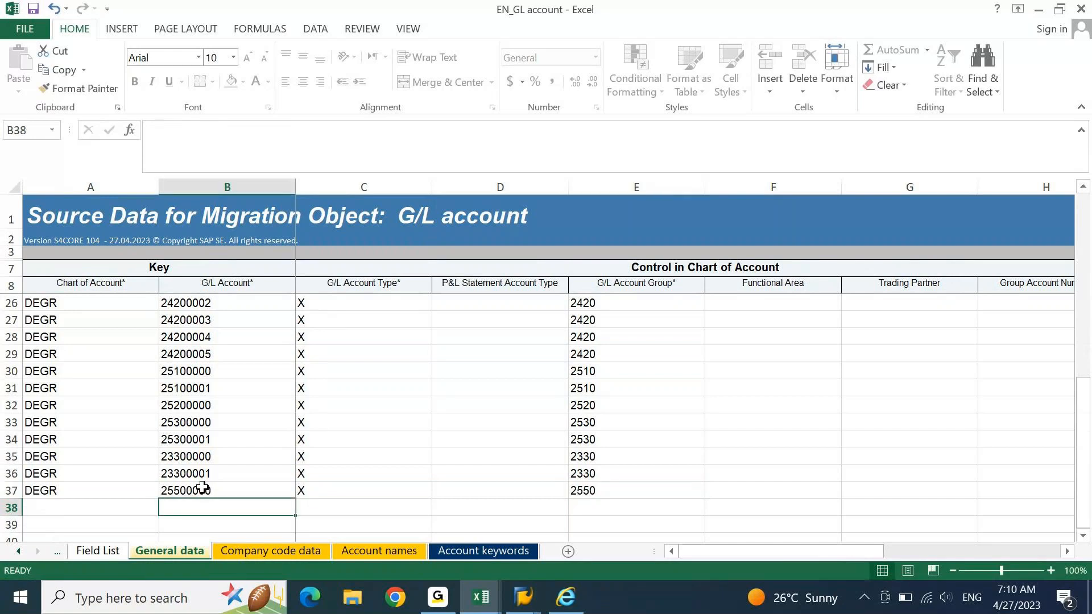
Step: Save the EN_GL account workbook, keeping the XML Spreadsheet 2003 format
key("ctrl+s")
key("ctrl+s")
key("Return")
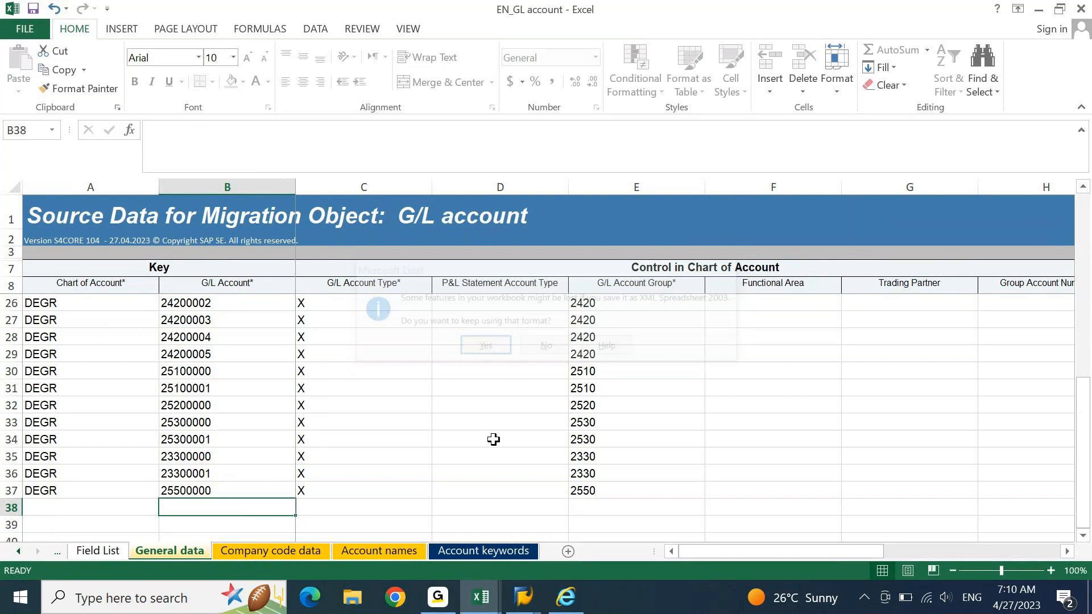
Step: Review rows 32 to 36 of the General data sheet, including bank overdraft accounts 23300000 and 23300001
key("Up")
key("Up")
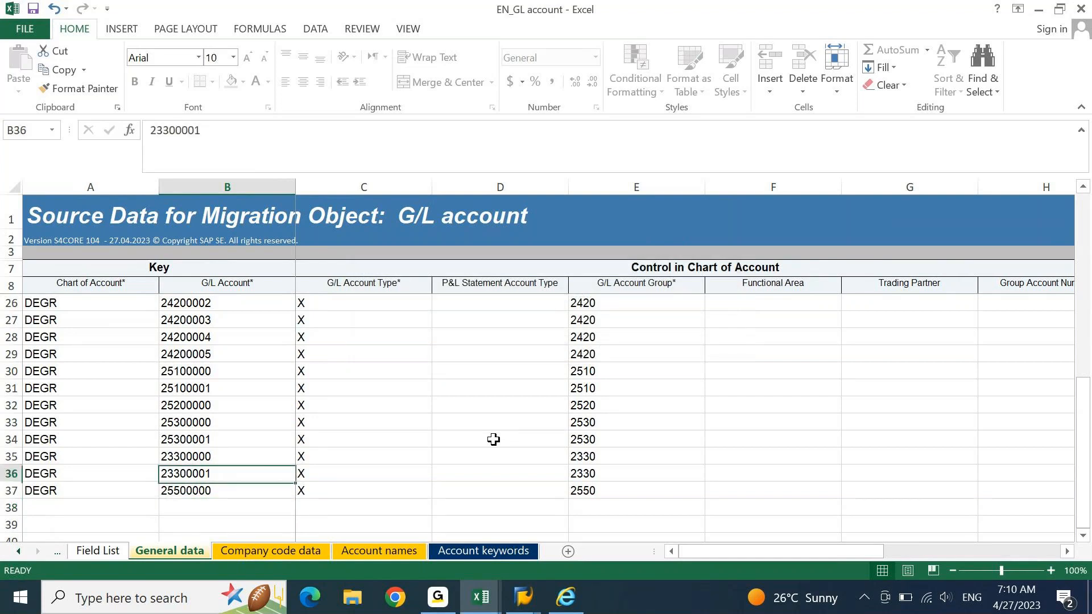
key("Up")
key("shift+space")
key("shift+Down")
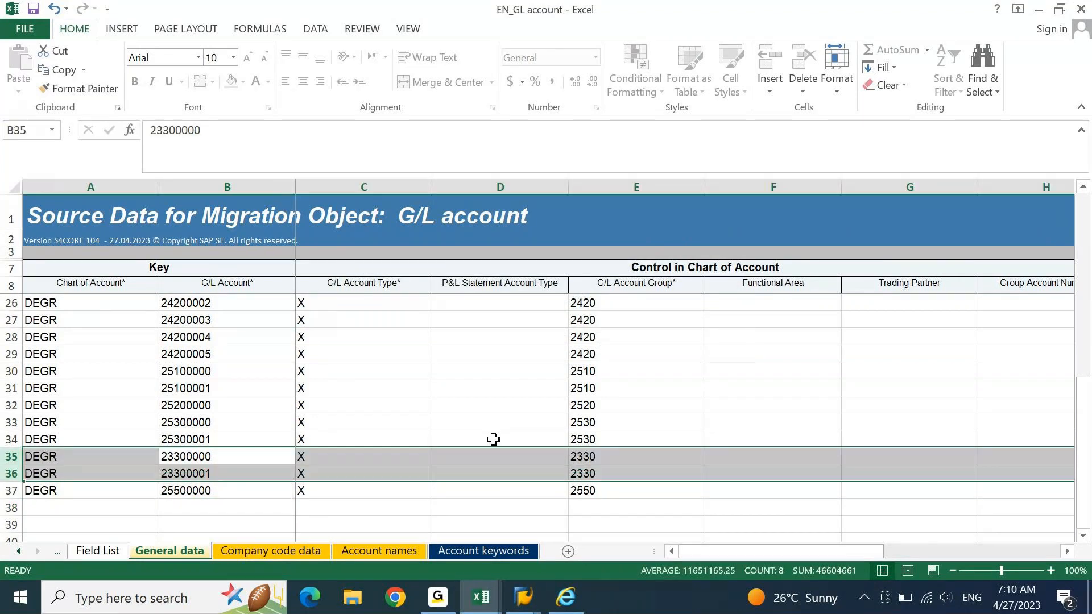
key("Up")
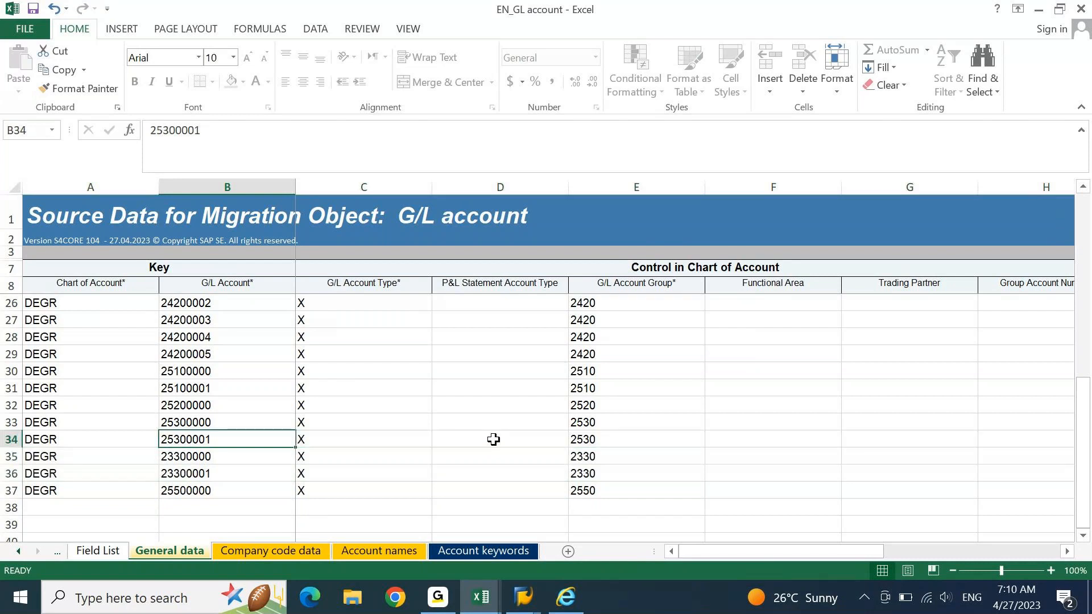
key("shift+space")
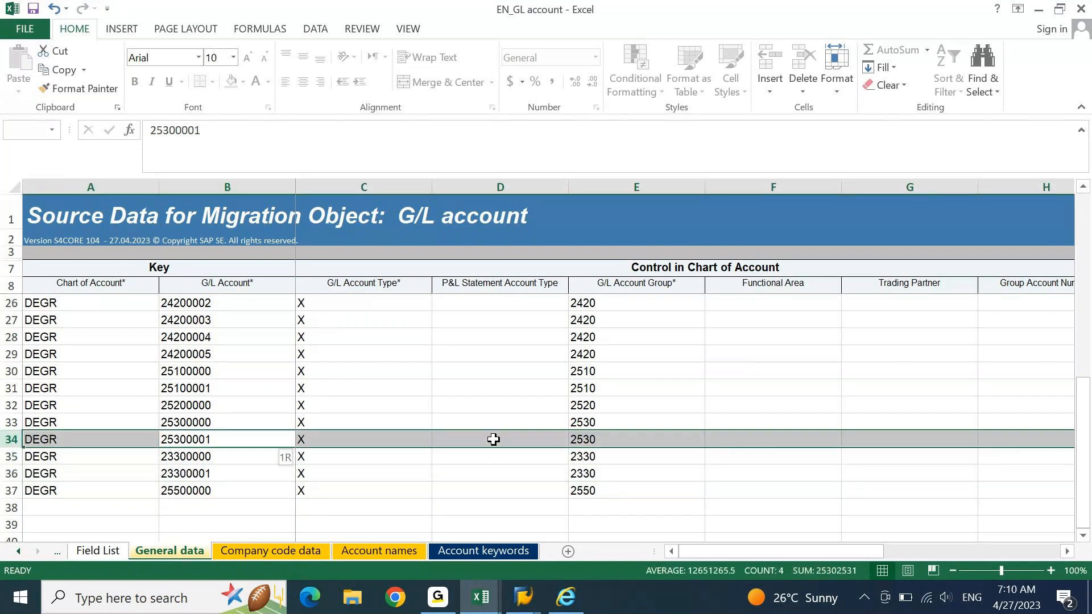
key("Up")
key("Up")
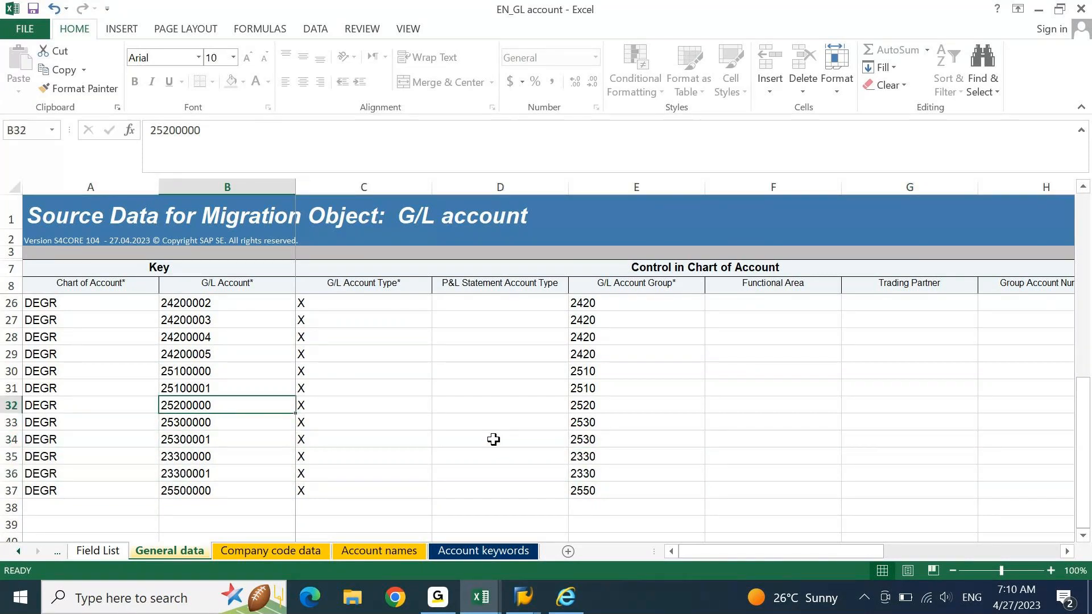
Step: Save the workbook once more and agree to keep the XML Spreadsheet 2003 format
key("ctrl+Down")
key("ctrl+s")
key("alt+space")
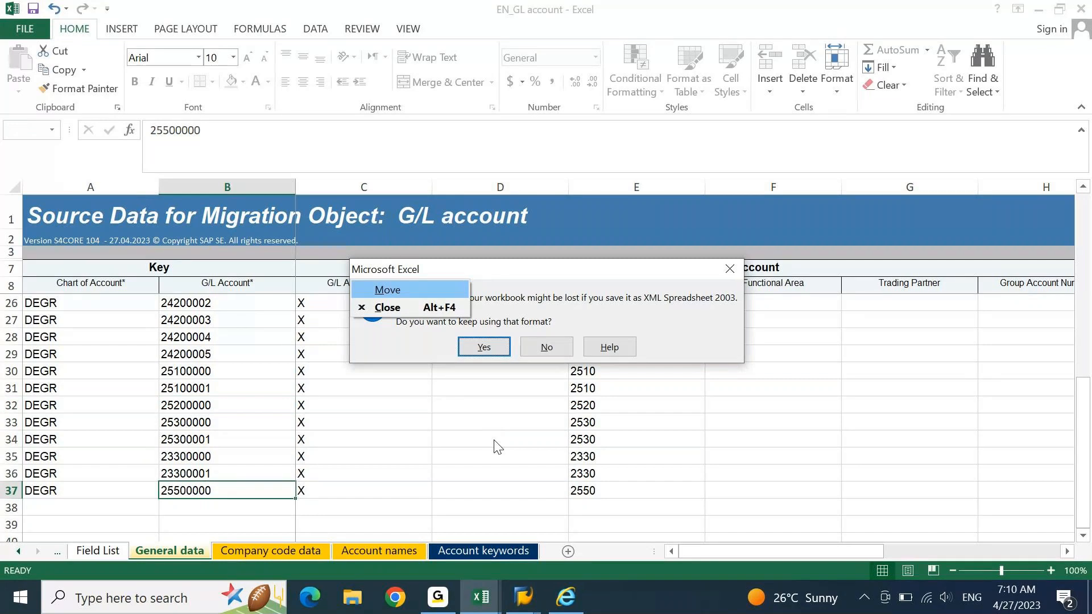
key("Escape")
left_click(481, 343)
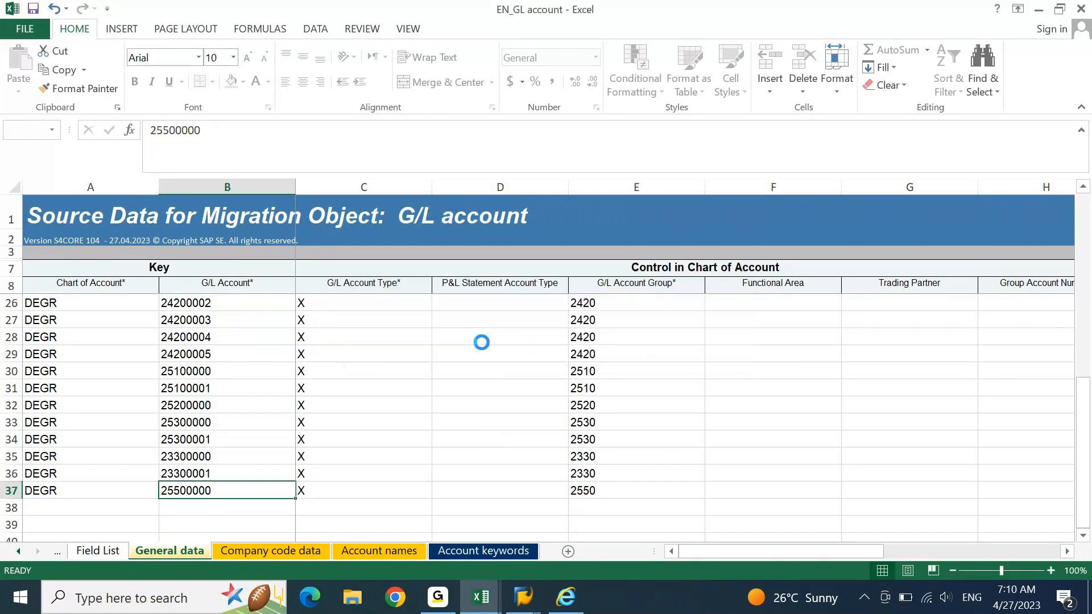
Step: Switch to Internet Explorer and upload EN_GL account from the Desktop to the G/L account migration object, with description DEIN GL
left_click(565, 597)
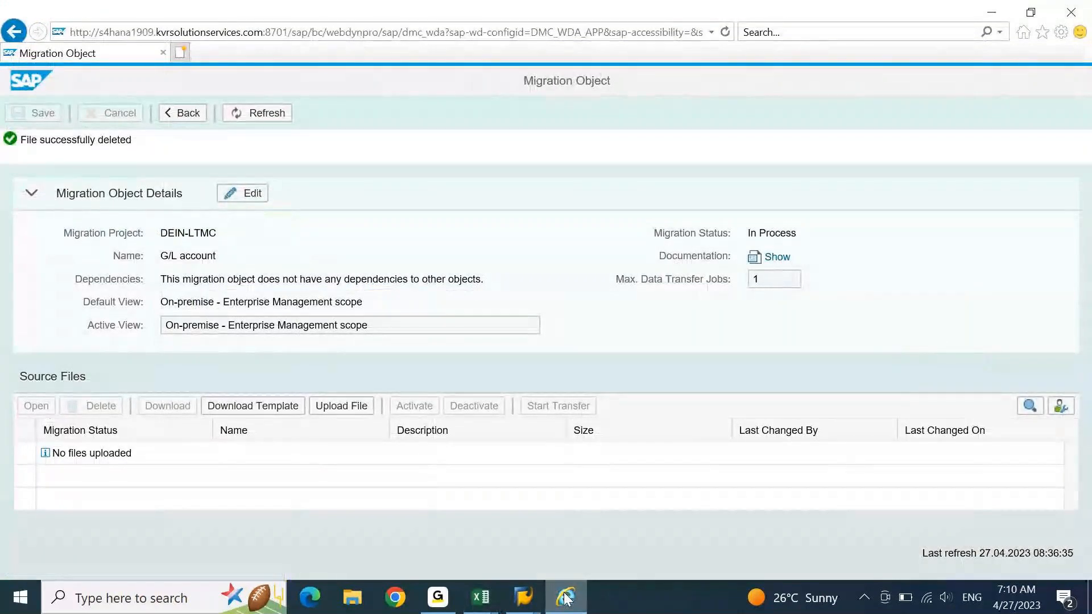
left_click(340, 413)
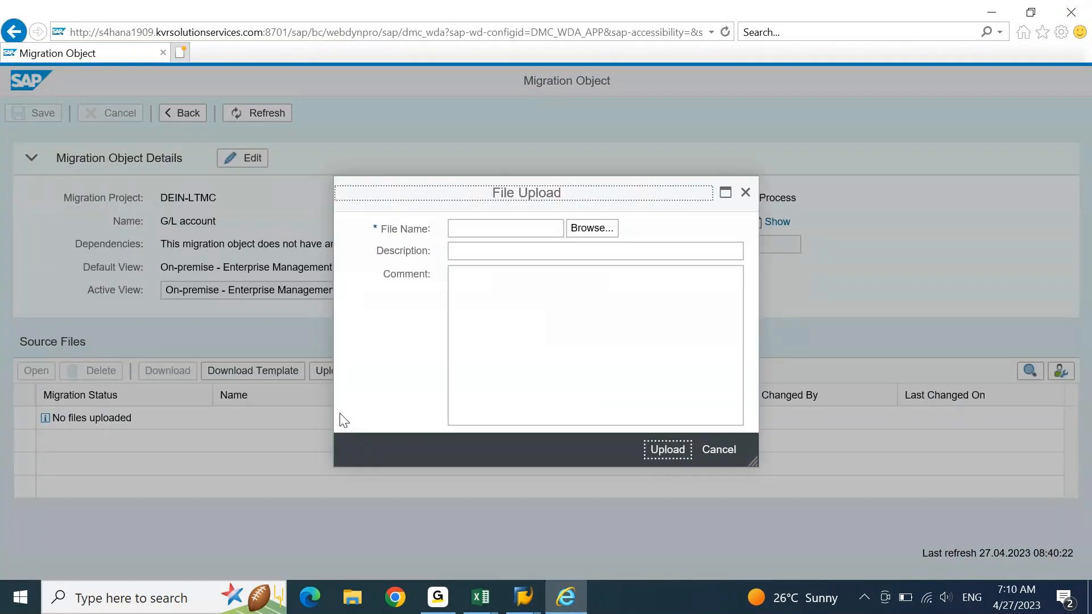
left_click(534, 227)
left_click(535, 230)
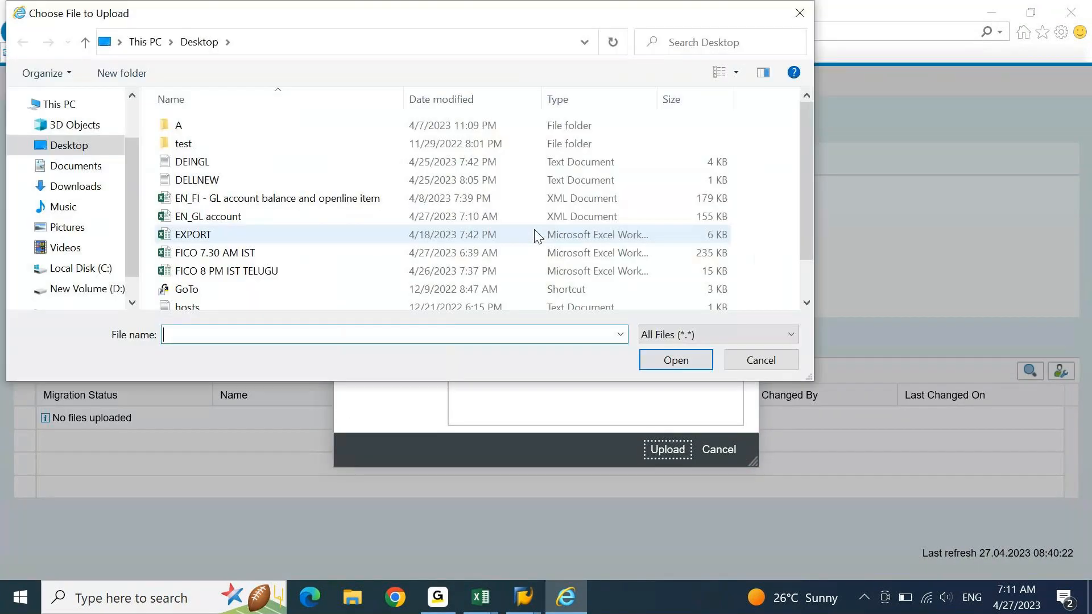
double_click(217, 220)
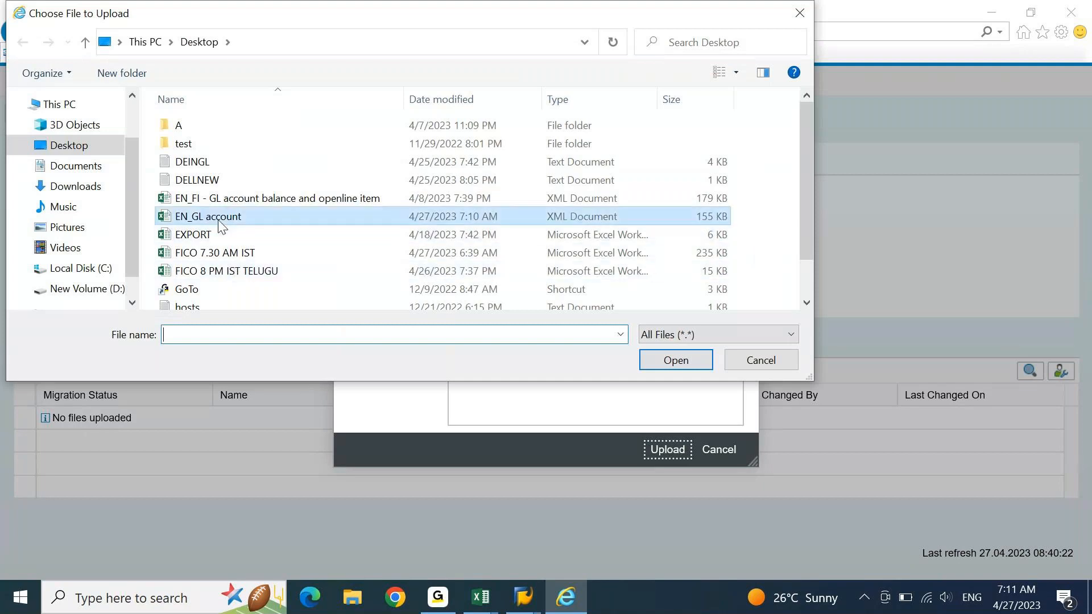
left_click(546, 253)
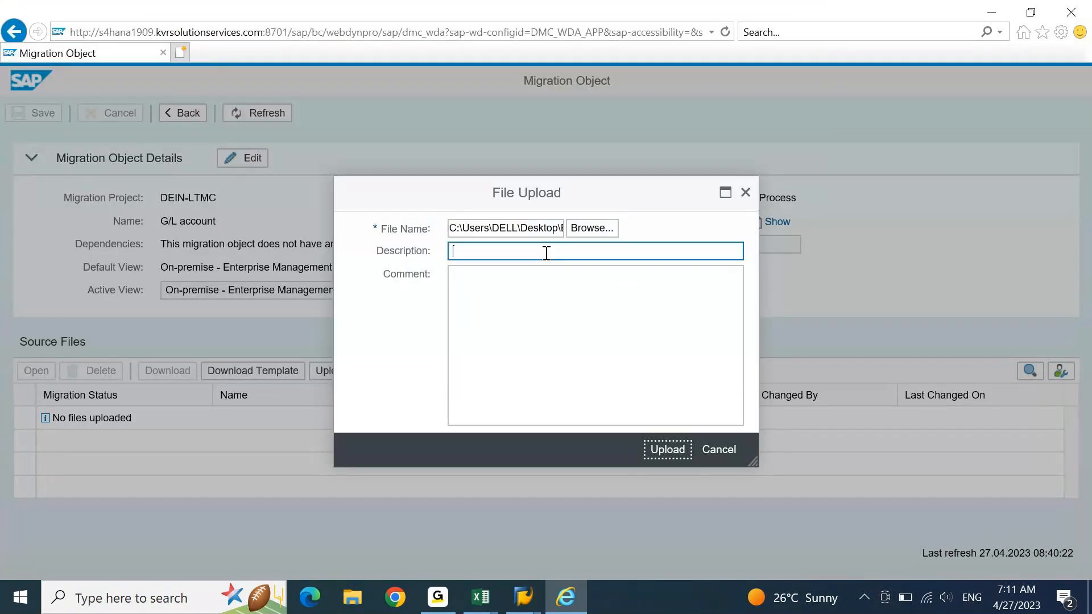
type("DEIN GL")
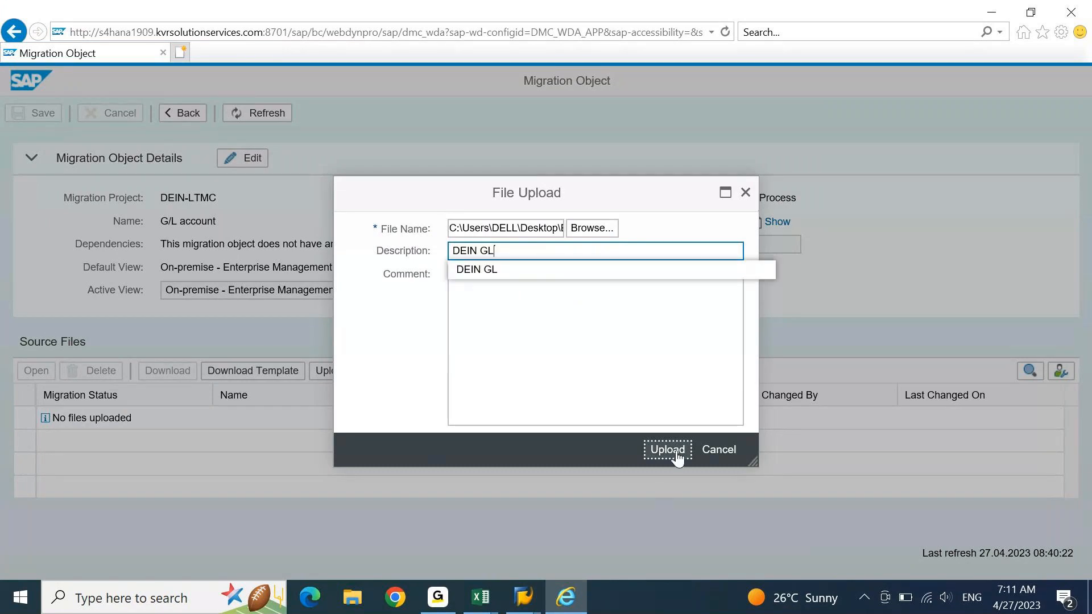
left_click(676, 453)
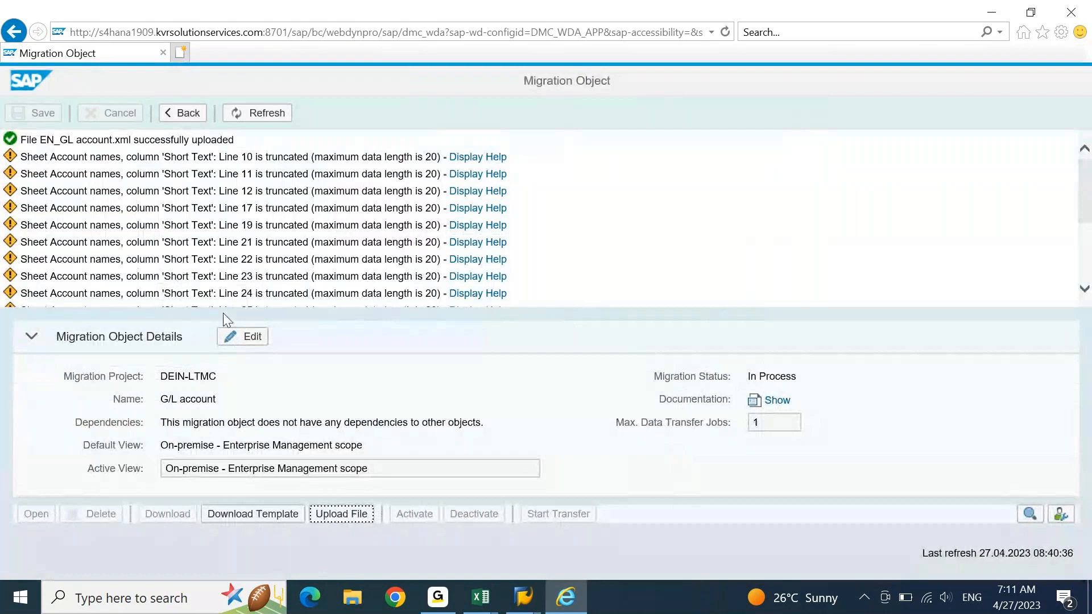
Step: Refresh the source files and activate the uploaded EN_GL account.xml
left_click(266, 116)
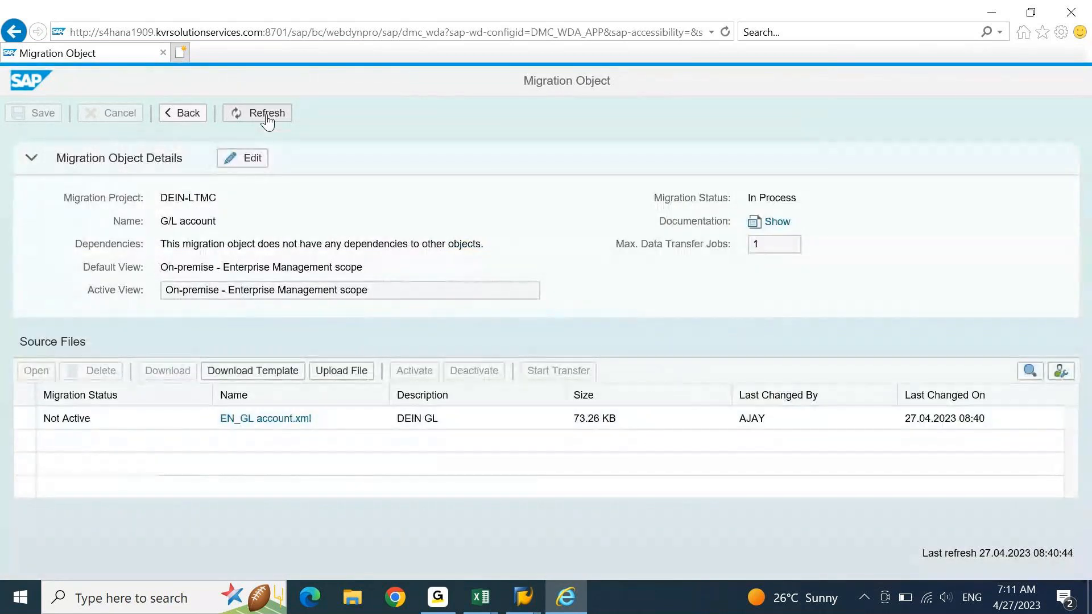
left_click(24, 421)
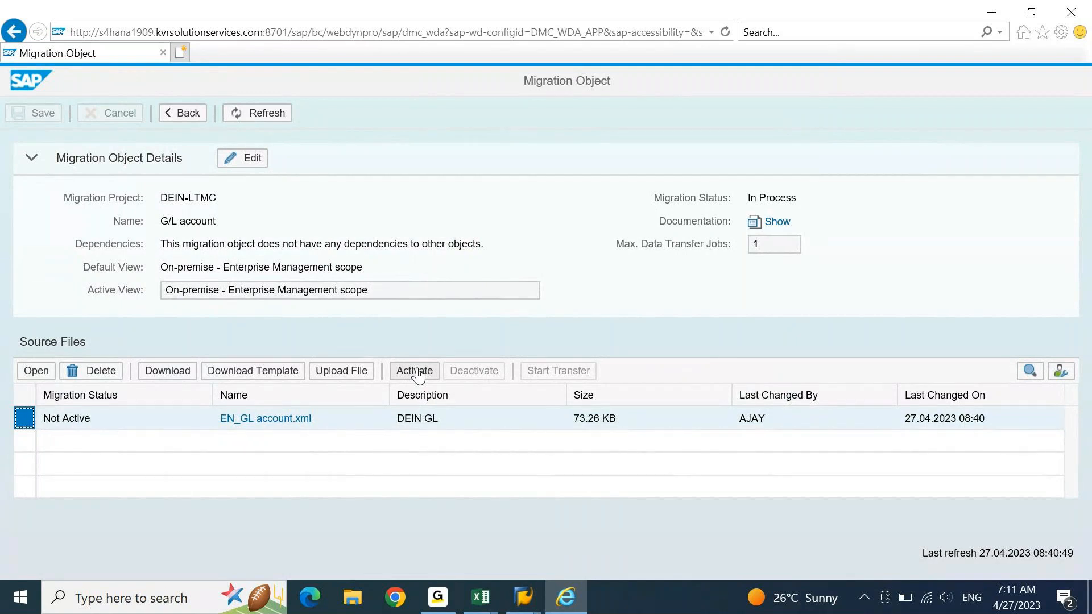
left_click(417, 375)
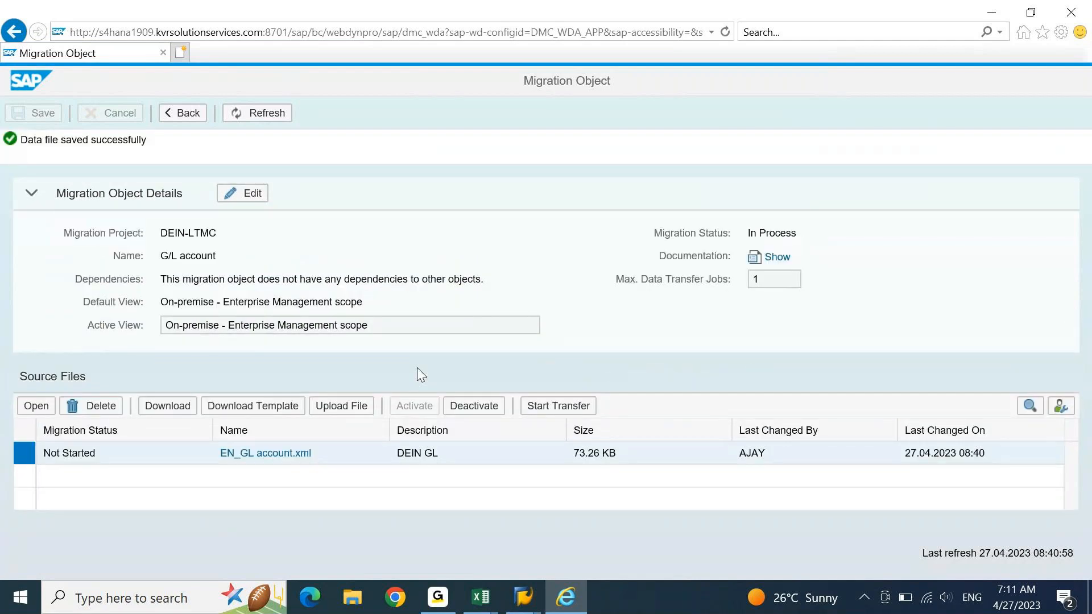
Step: Start the transfer of EN_GL account.xml, confirm the warning, close the validation progress window and review the error notifications
left_click(565, 407)
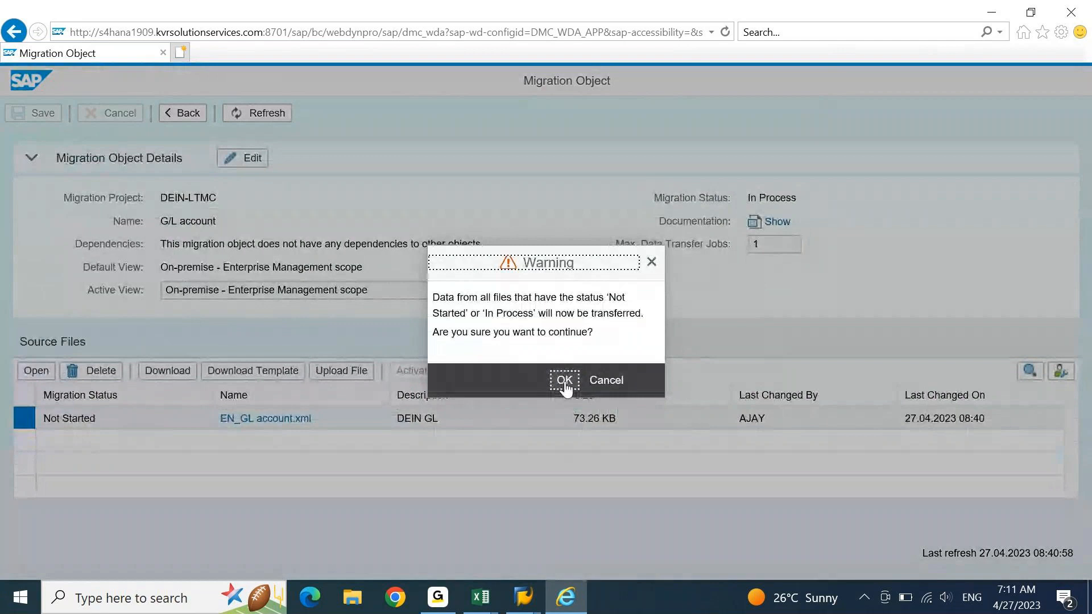
left_click(564, 381)
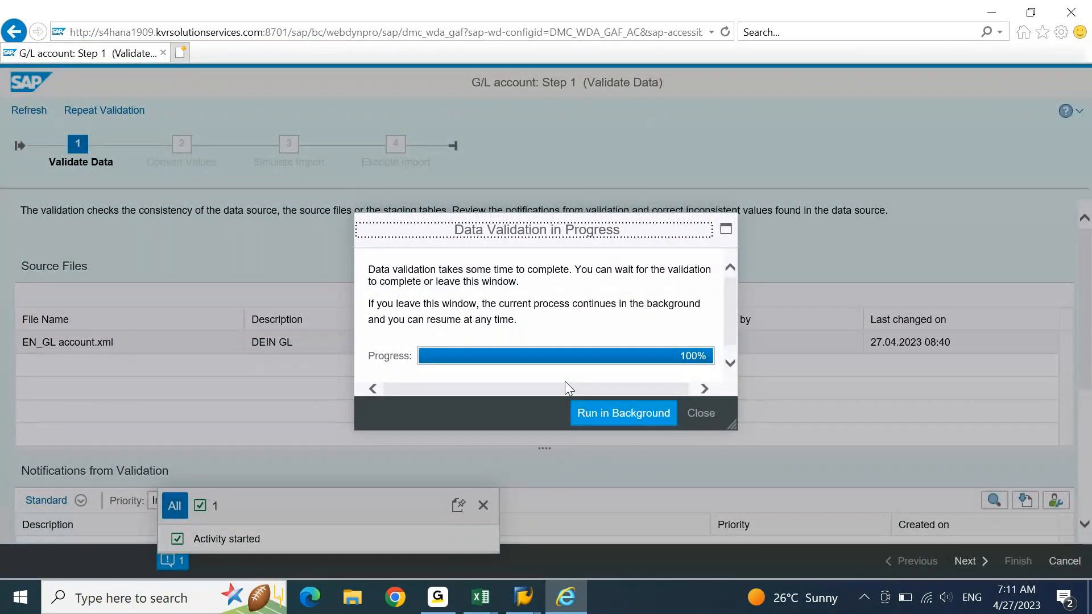
key("Tab")
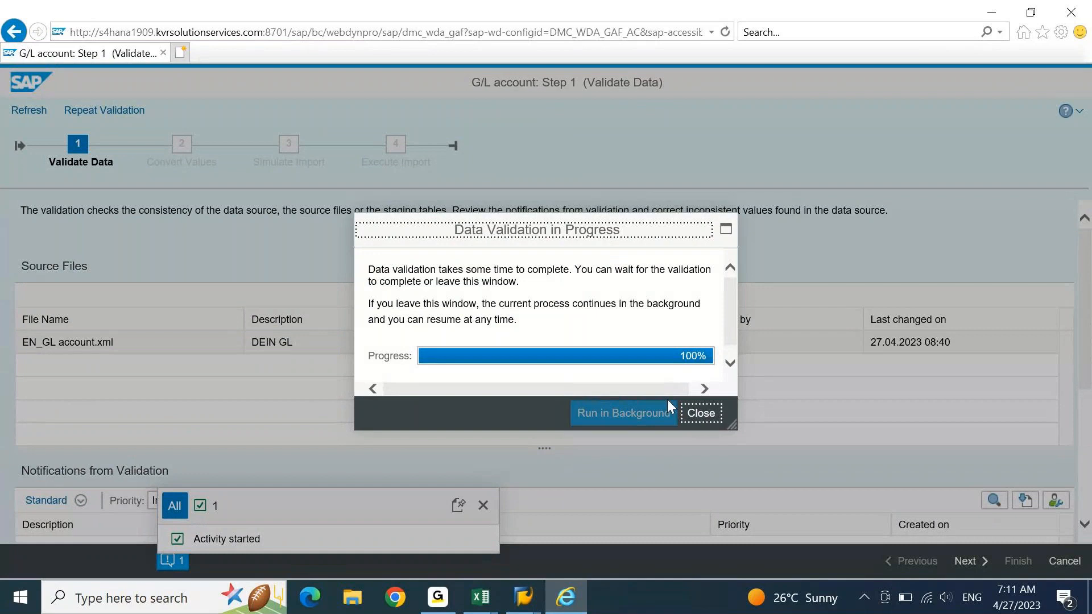
left_click(697, 421)
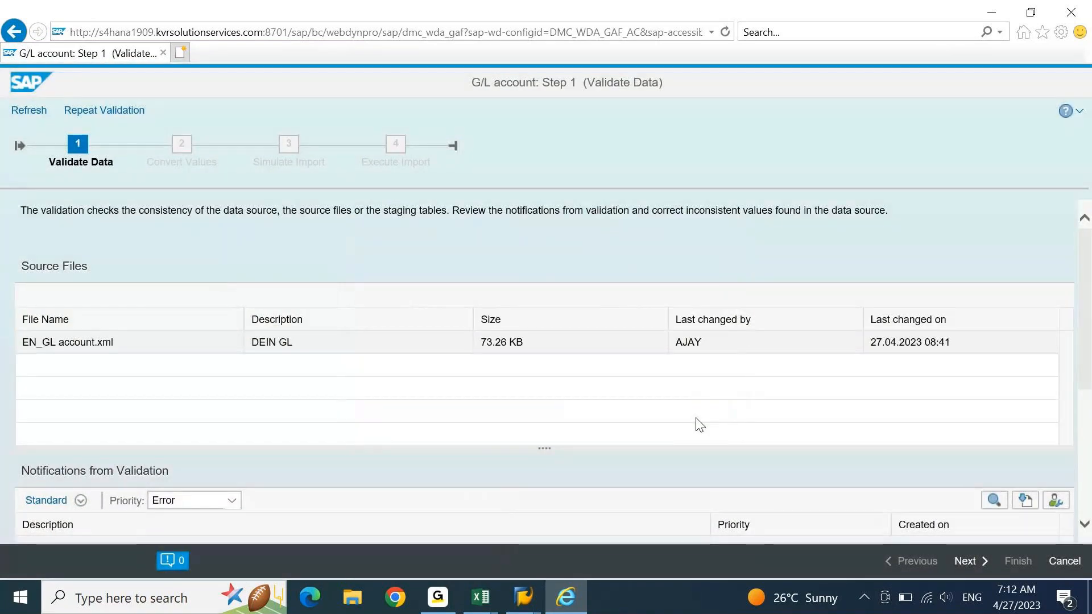
left_click_drag(1082, 258, 1079, 341)
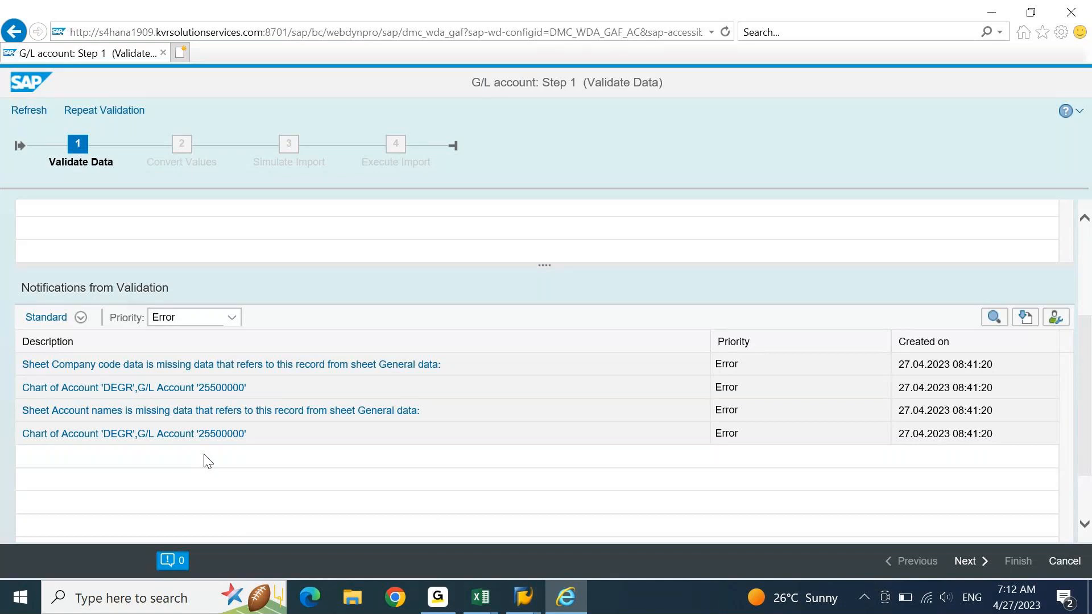
Step: Switch to the EN_GL account workbook in Excel and compare the row 37 G/L account across the General data, Company code data and Account names sheets
mouse_move(484, 596)
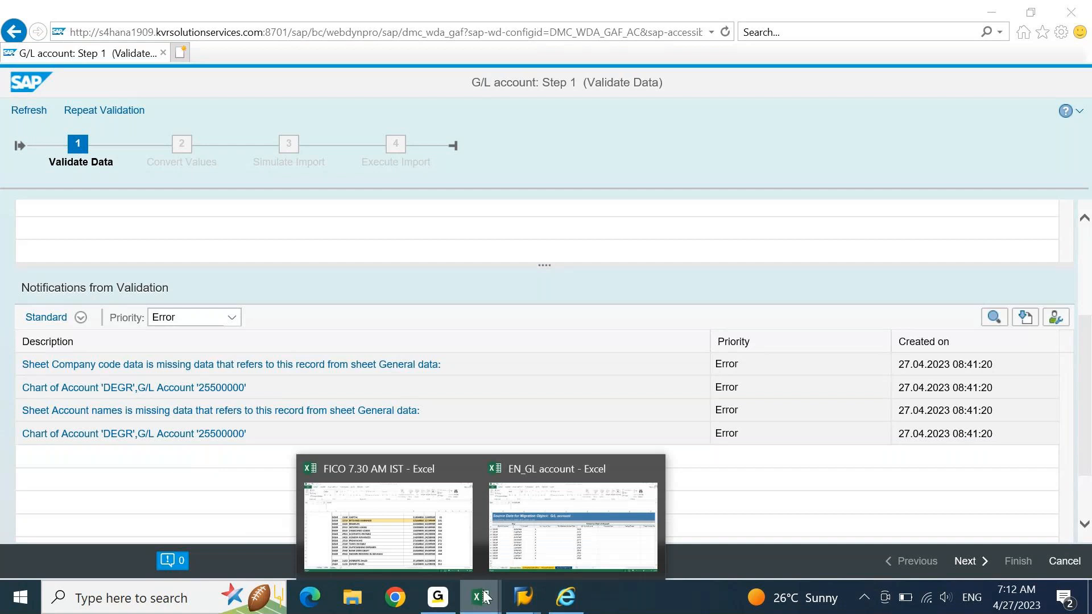
left_click(557, 546)
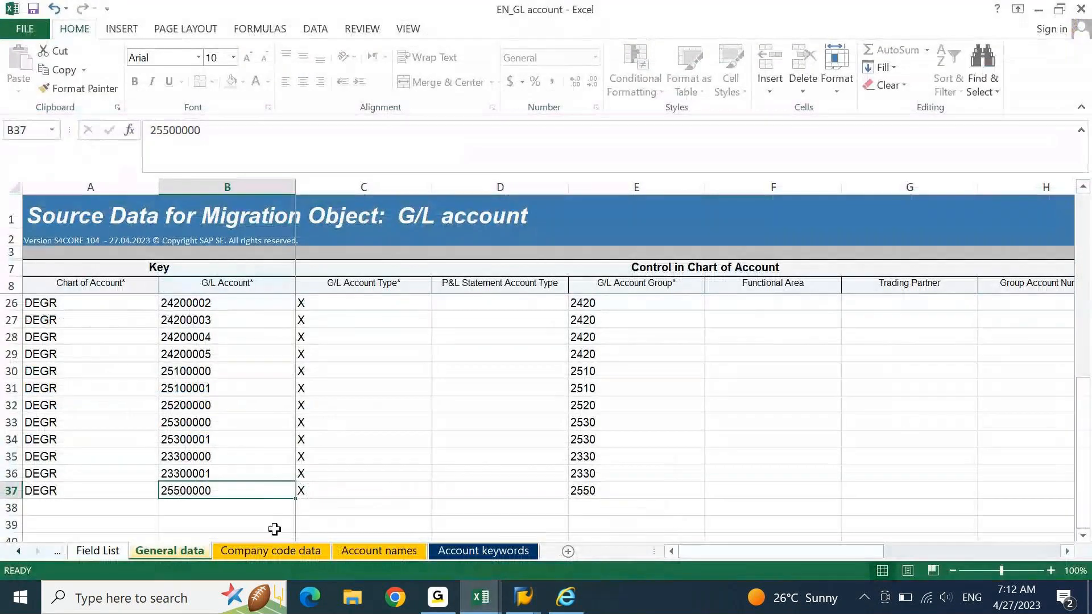
left_click(415, 552)
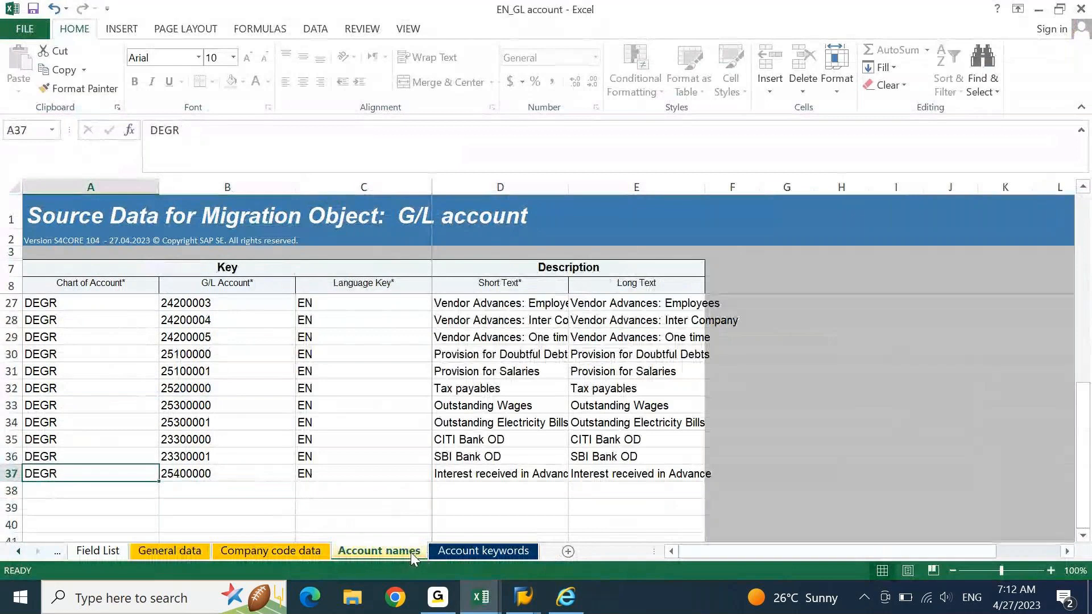
key("Right")
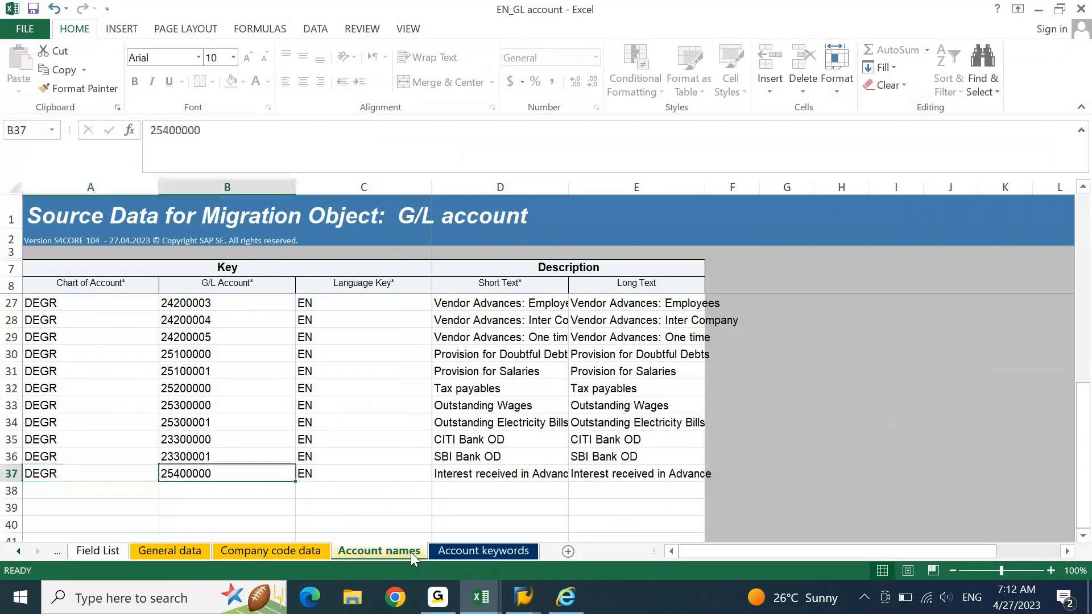
left_click(178, 552)
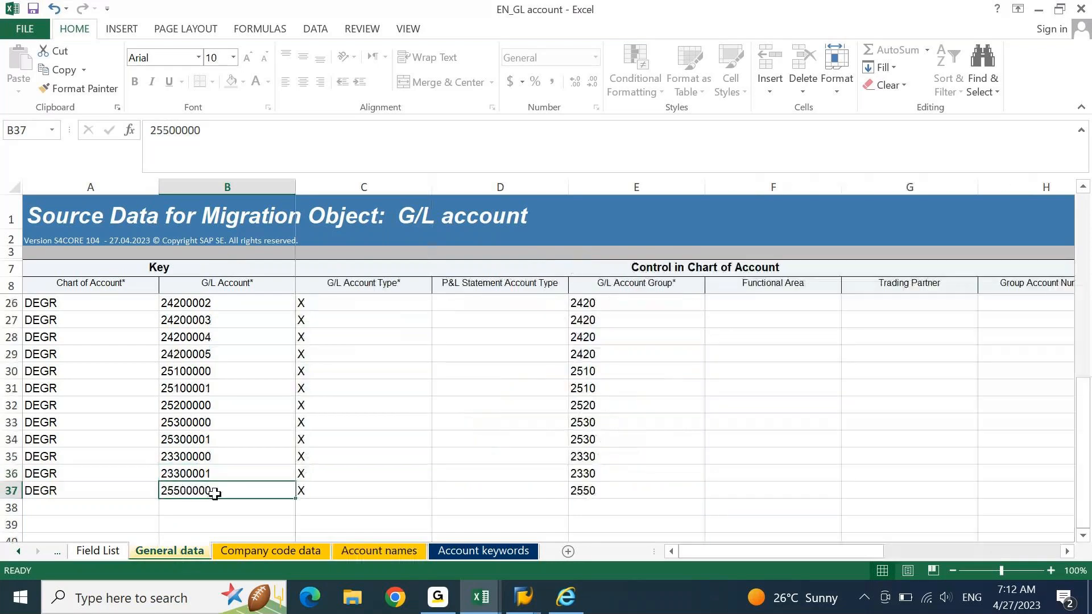
left_click(264, 550)
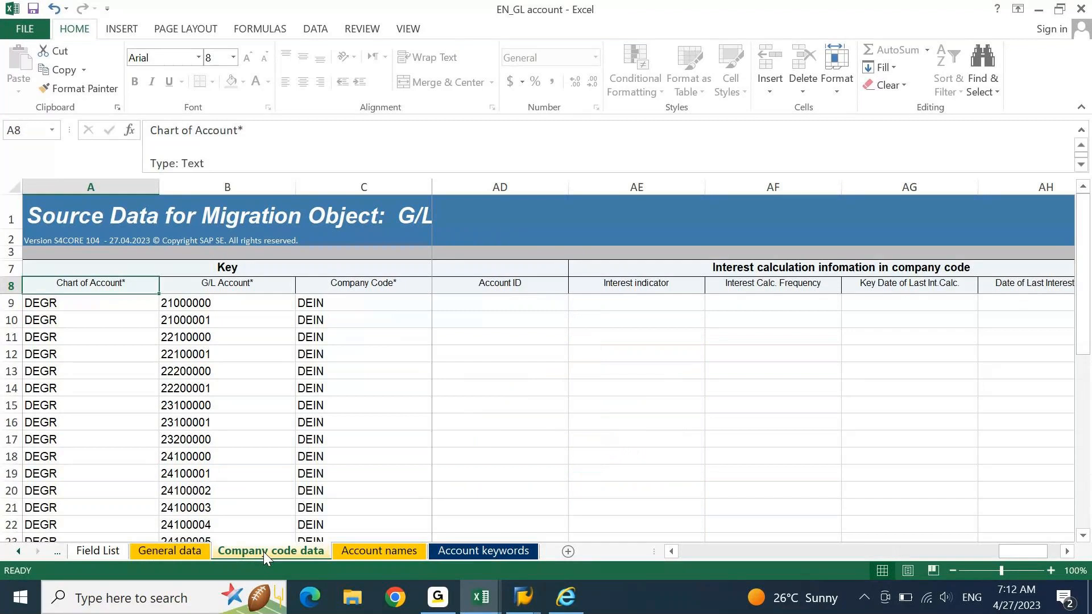
left_click(358, 550)
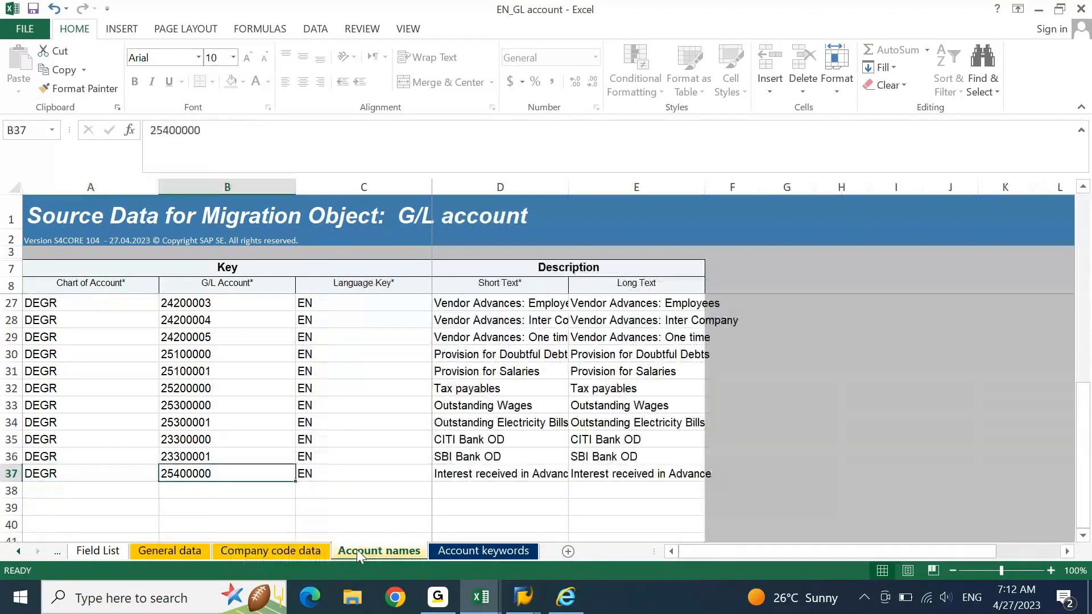
left_click(196, 555)
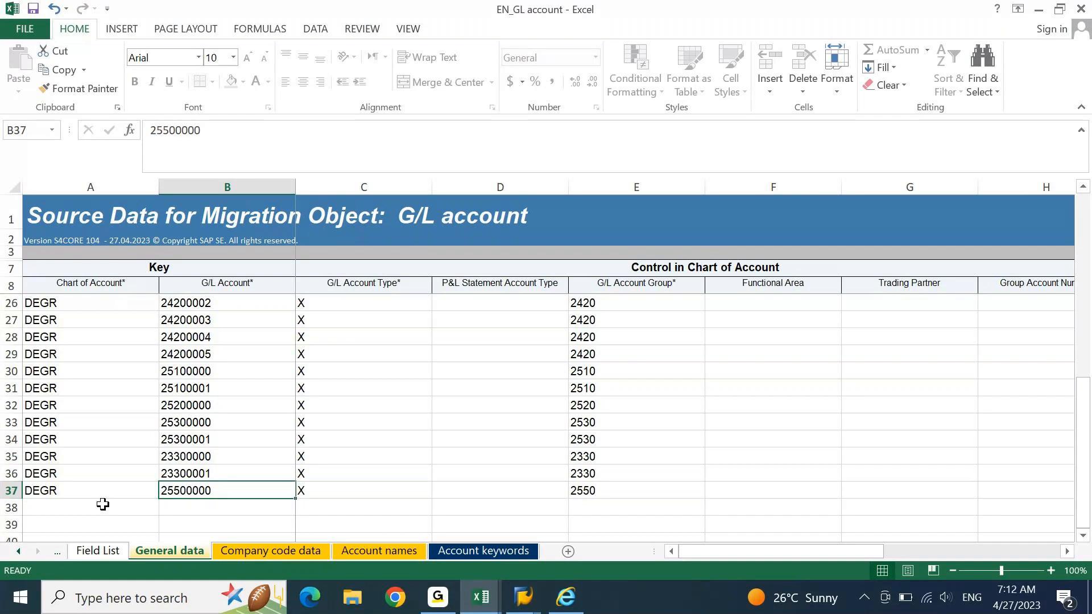
key("ctrl+Page_Down")
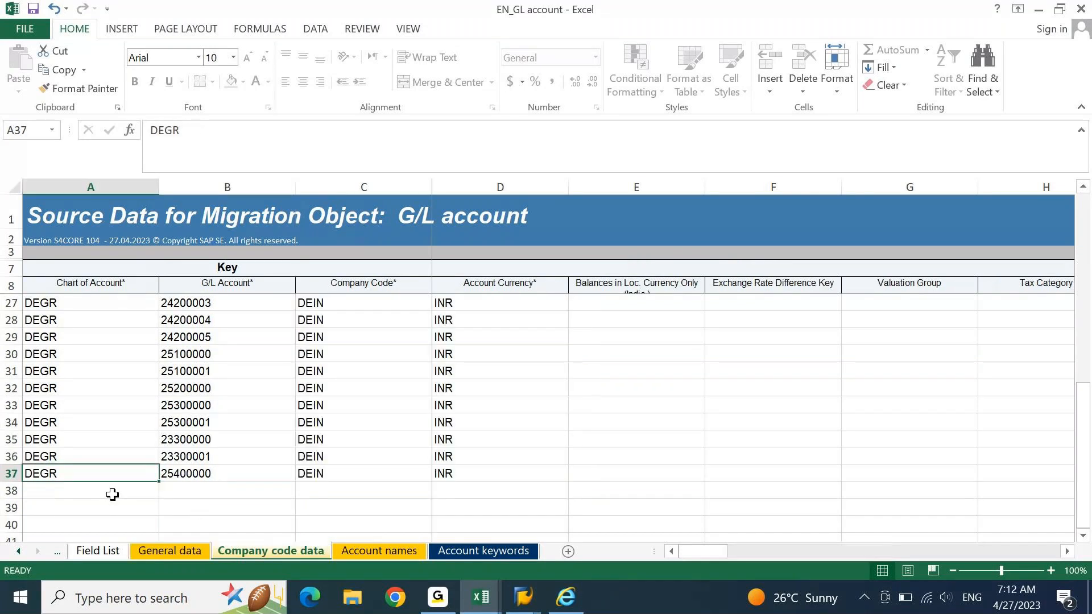
left_click(6, 473)
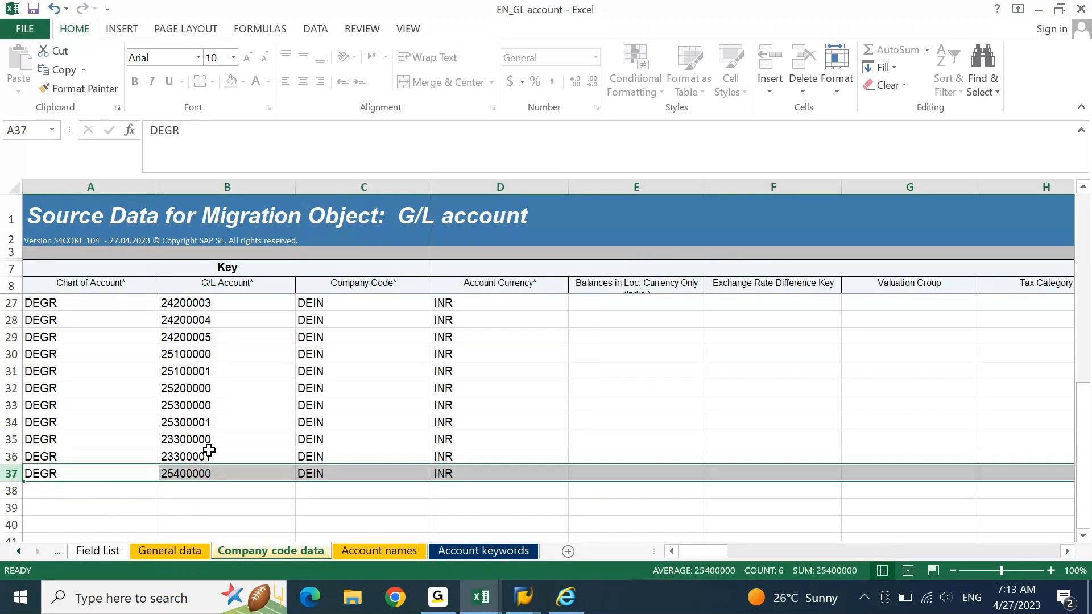
left_click(376, 550)
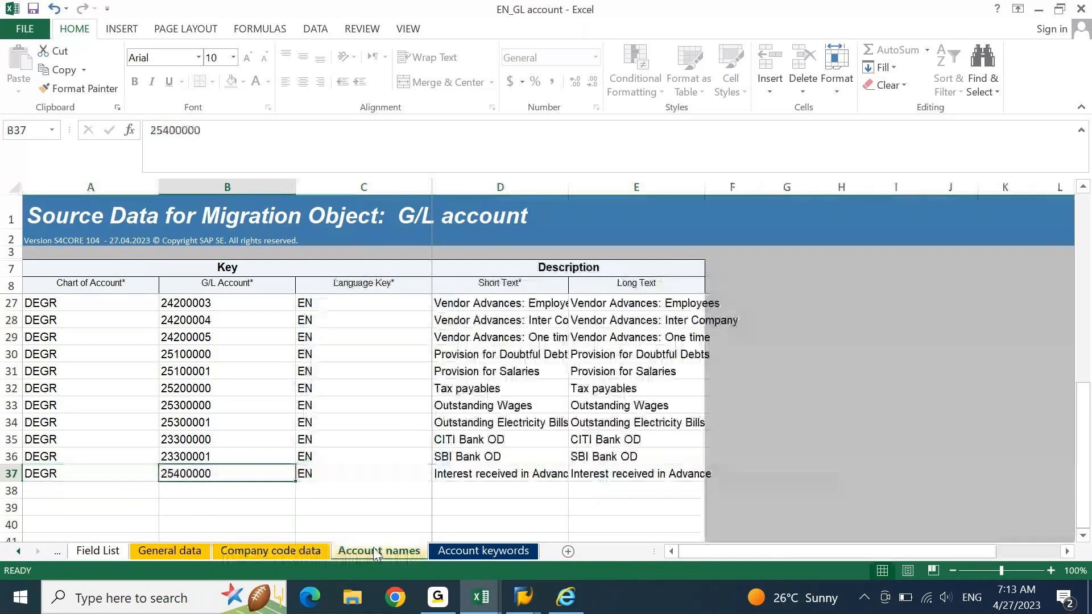
left_click(7, 473)
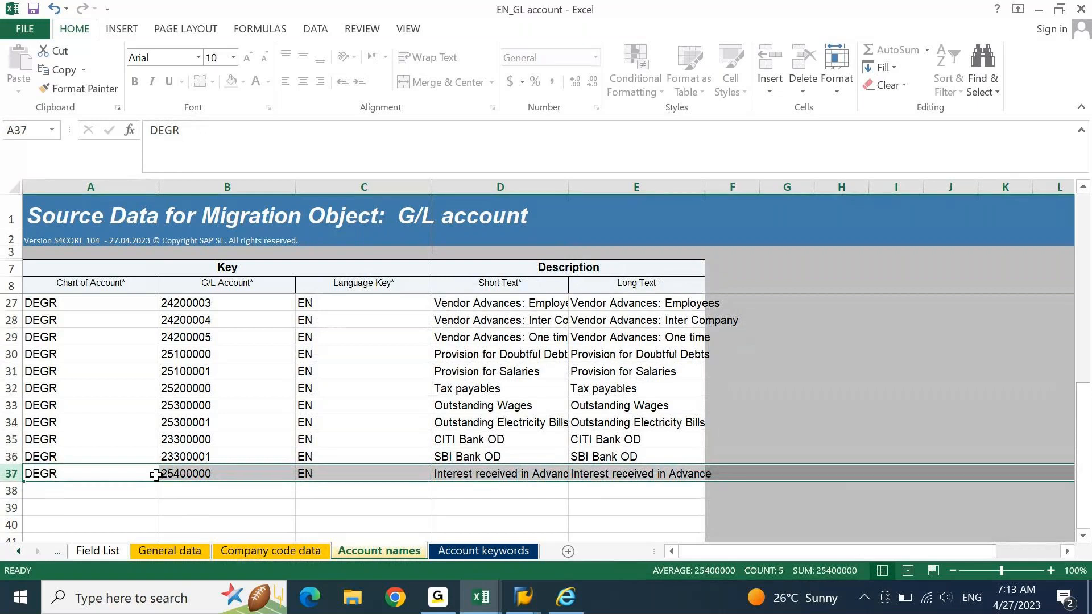
Step: Check the account group and number range for Income Received in Advance in the Tables sheet of the FICO 7.30 AM IST workbook
key("ctrl+Tab")
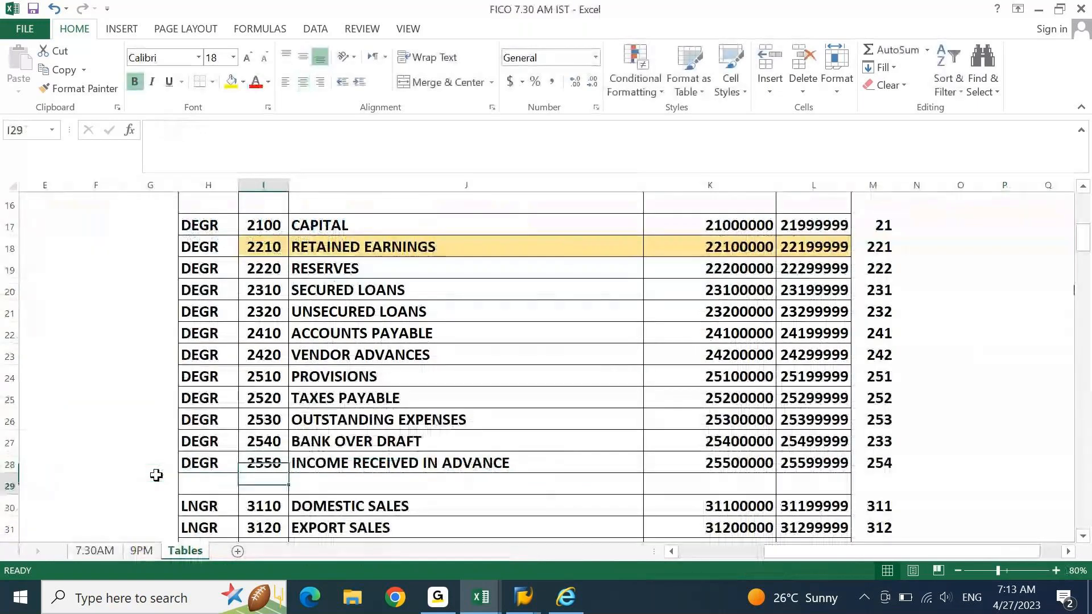
key("Up")
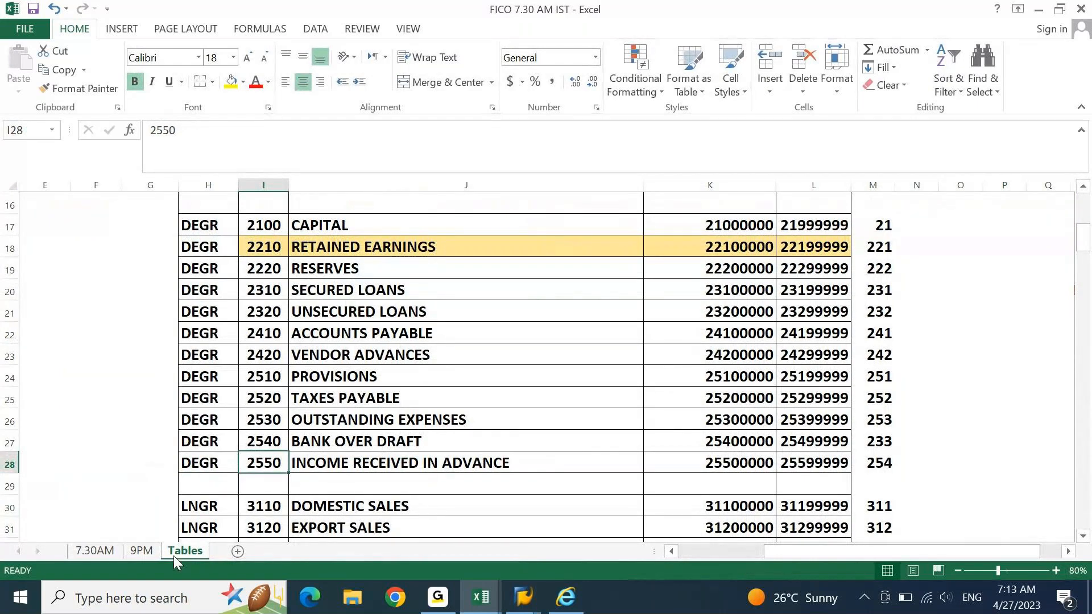
key("alt+Tab")
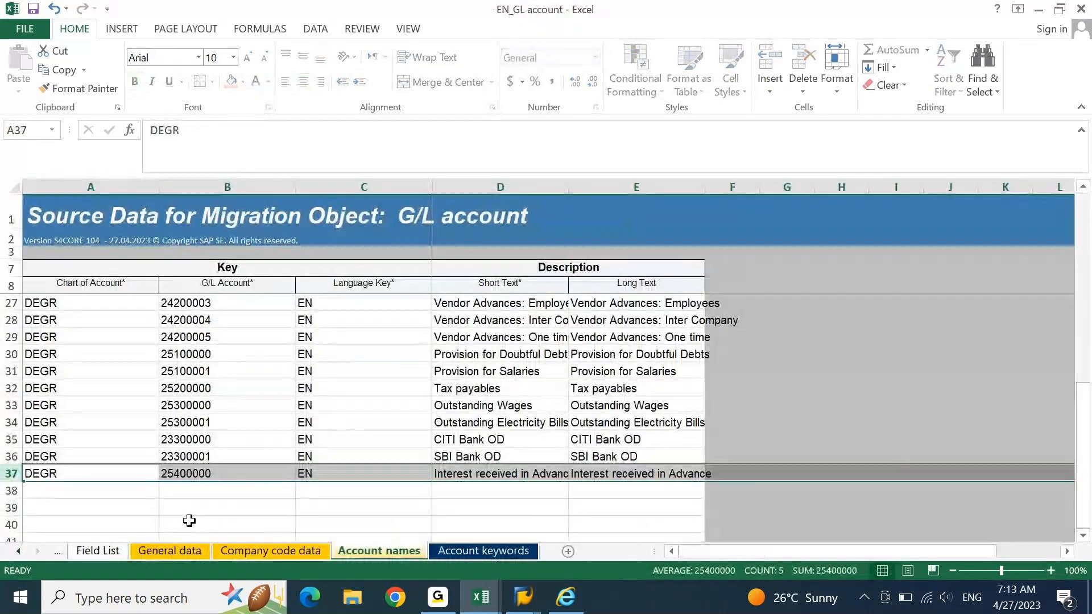
Step: Set the G/L account in row 37 of the Company code data sheet to 25500000
left_click(265, 555)
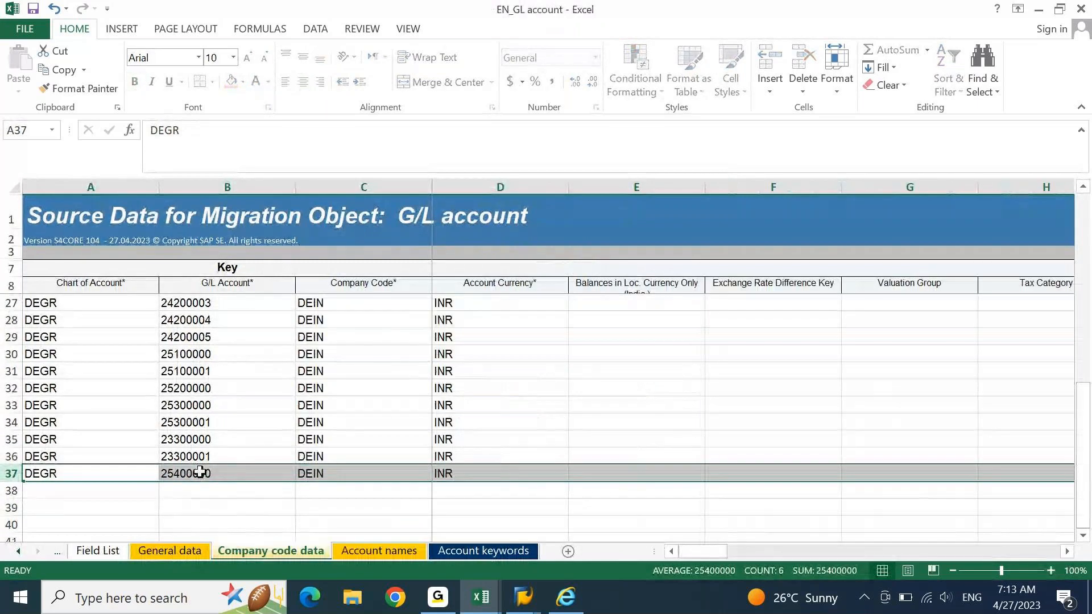
left_click(200, 471)
left_click(171, 133)
key("BackSpace")
type("5")
key("Return")
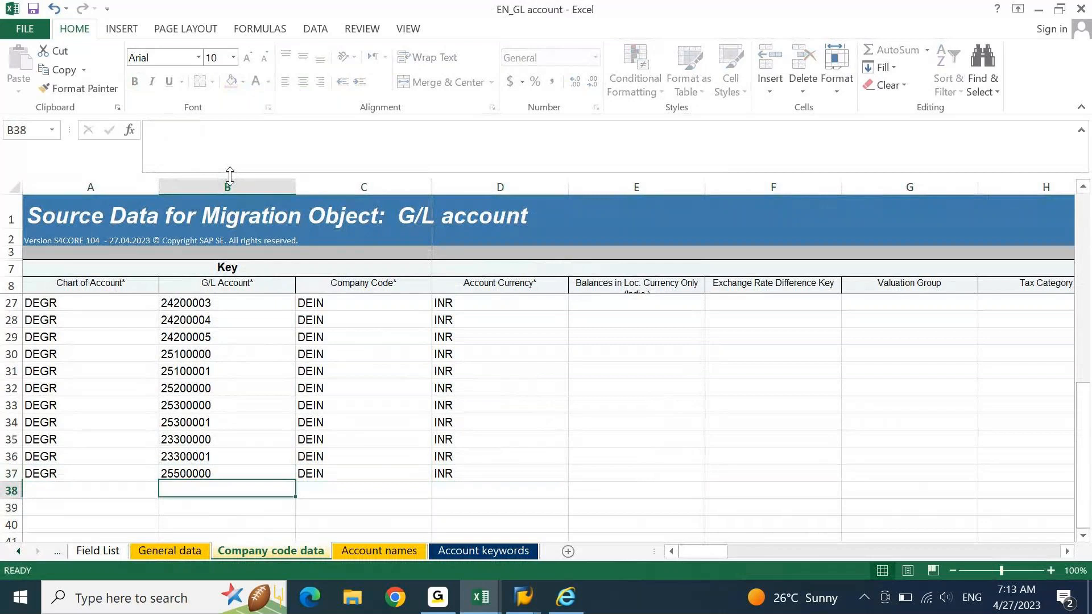
Step: Set the G/L account in row 37 of the Account names sheet to 25500000 and save the workbook in XML Spreadsheet 2003 format
left_click(354, 554)
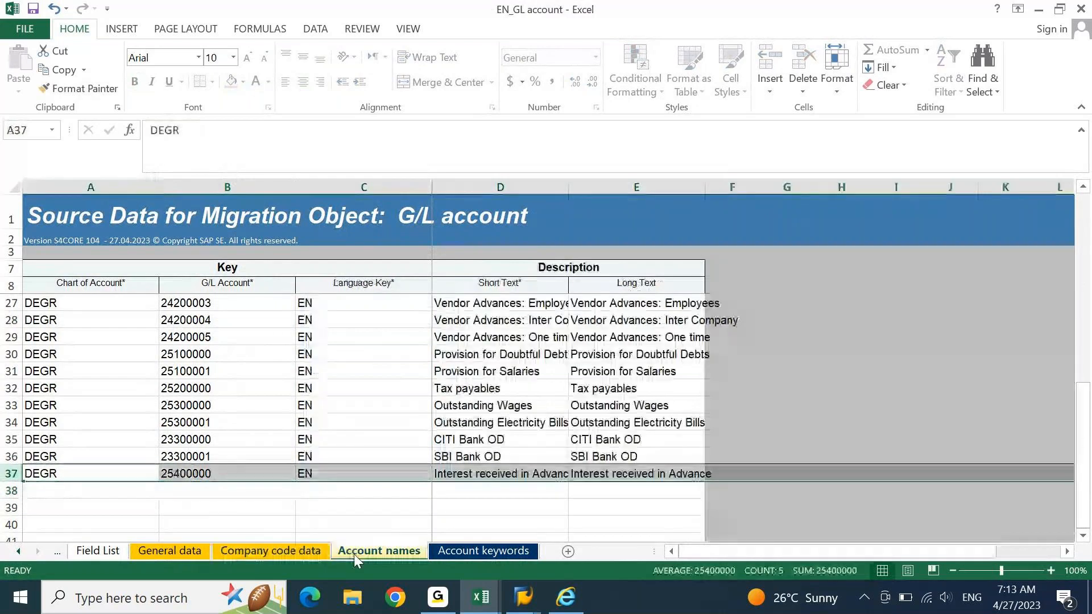
left_click(188, 473)
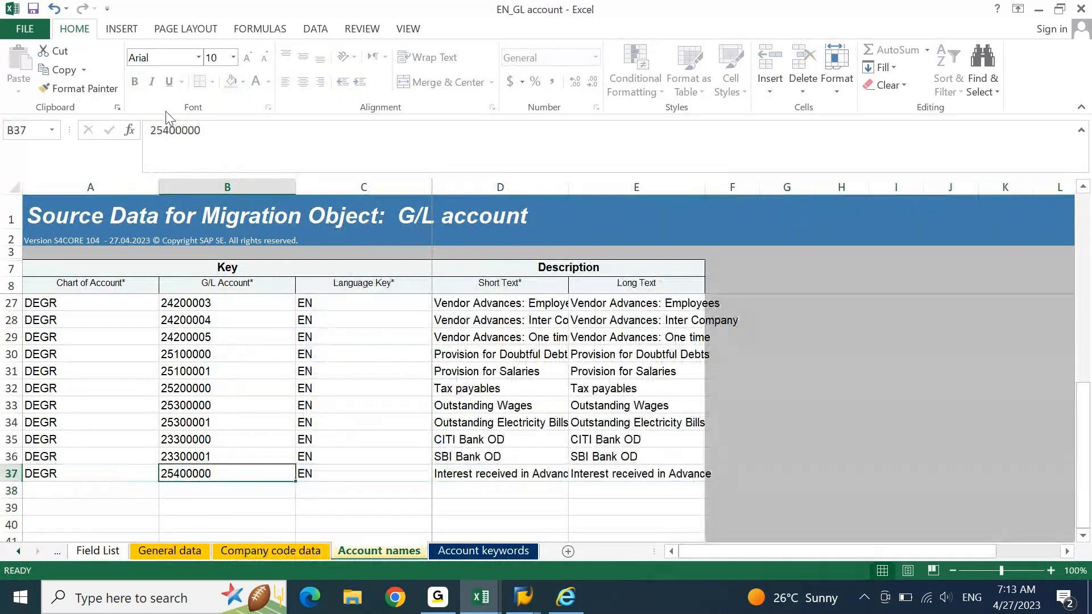
left_click(169, 130)
key("BackSpace")
type("5")
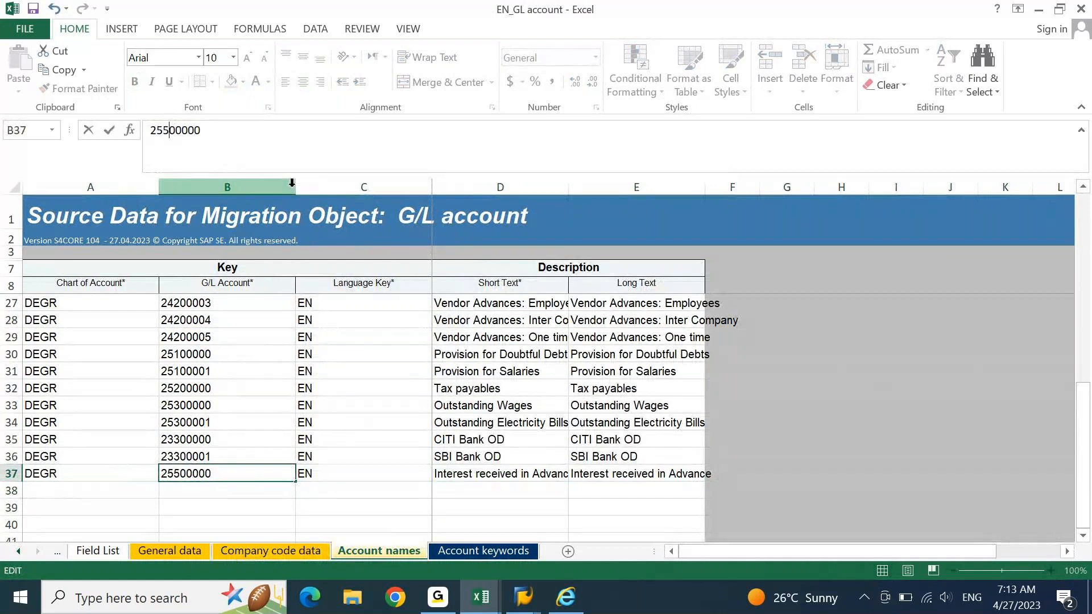
key("Return")
key("ctrl+s")
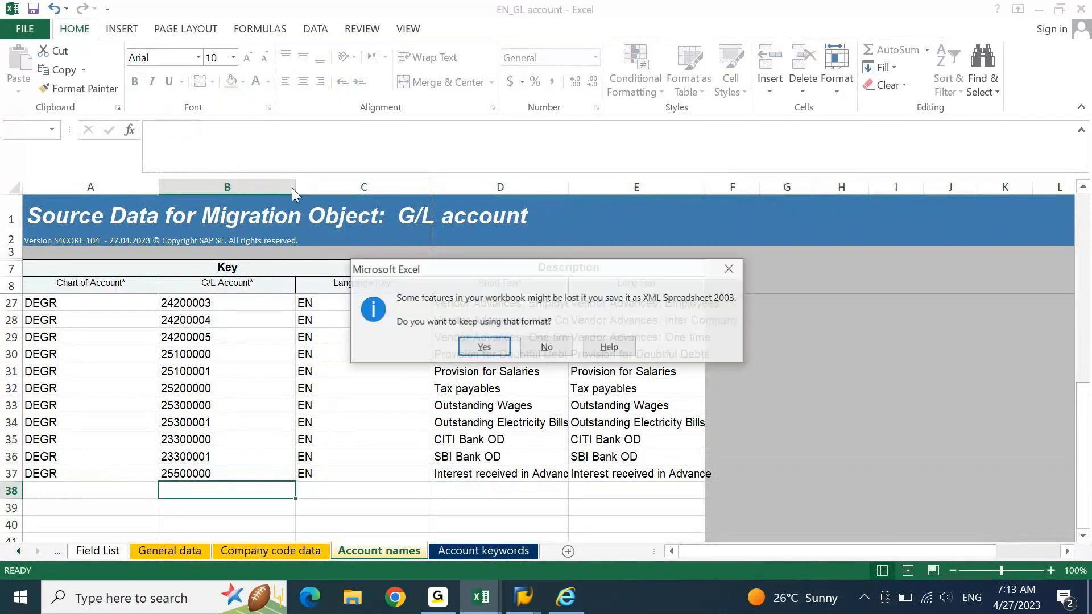
key("Return")
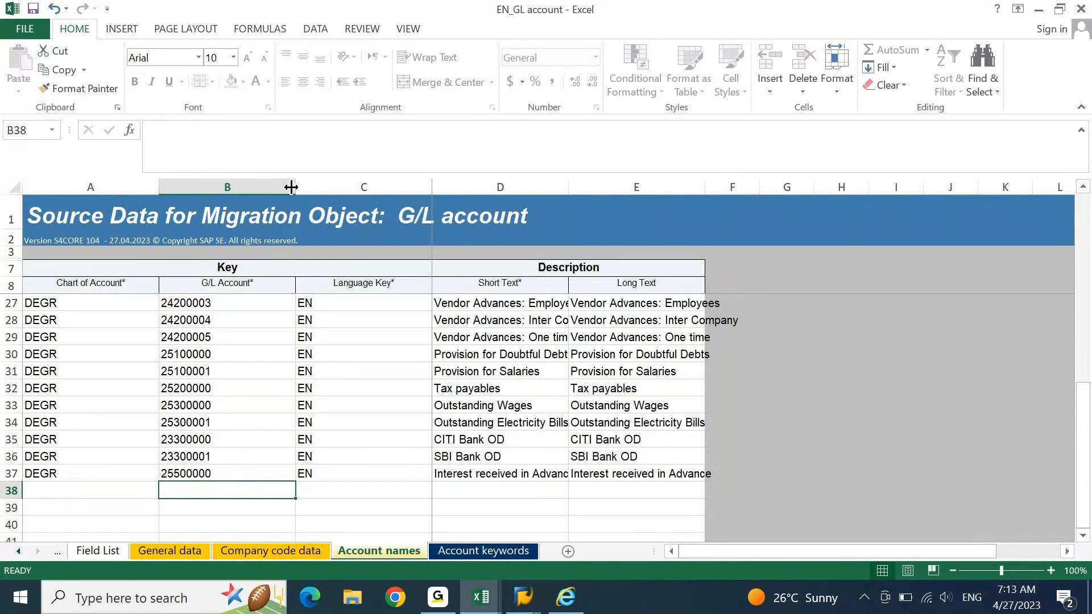
Step: Review the validation errors in Internet Explorer, the SKB1 entries in SAP GUI and the DEGR account groups' number ranges
left_click(565, 597)
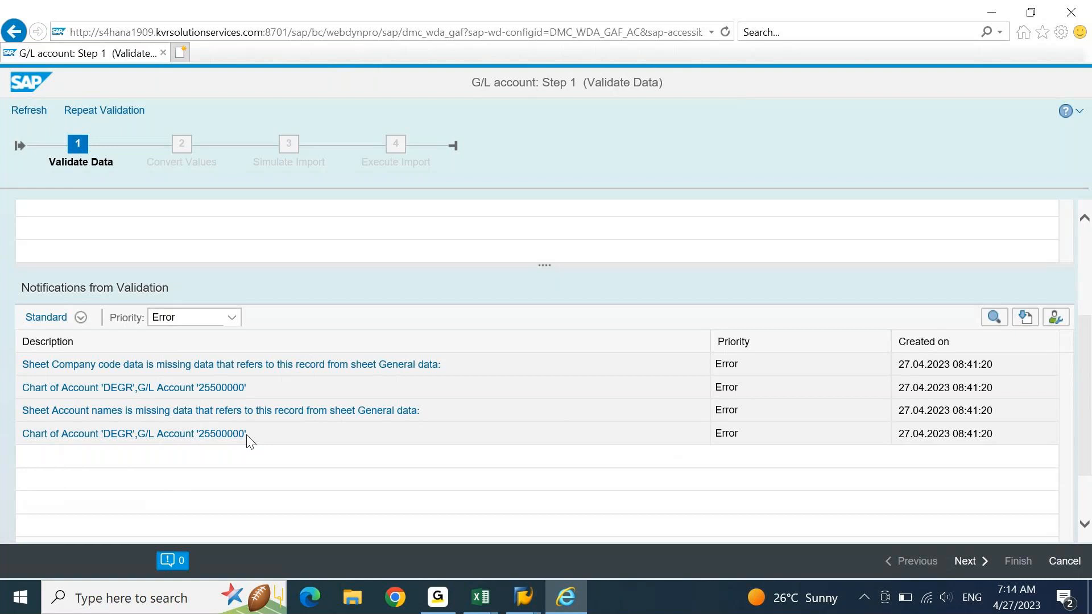
left_click(531, 604)
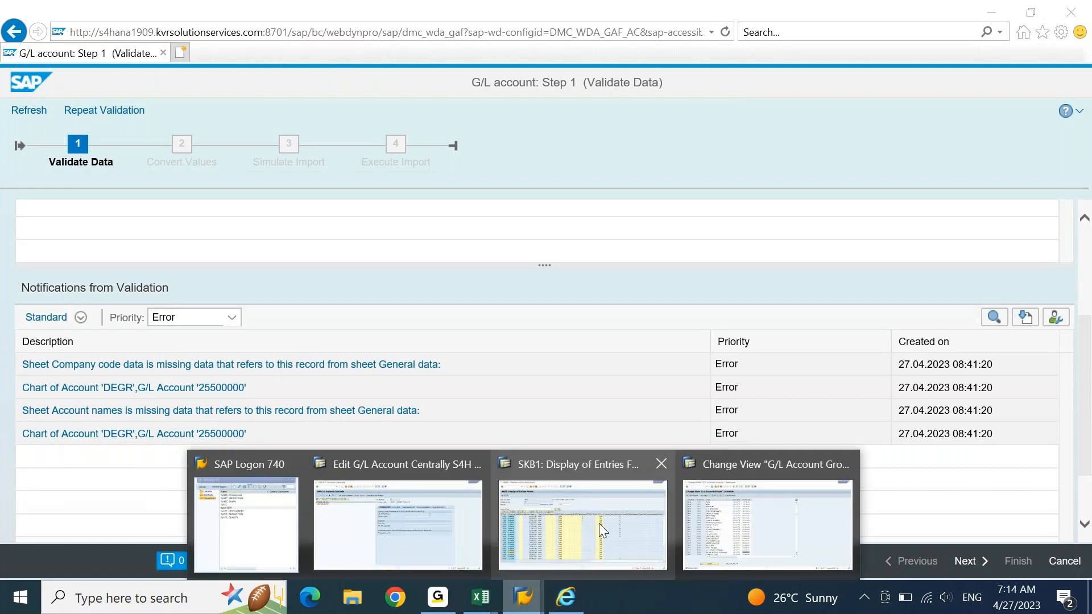
left_click(599, 523)
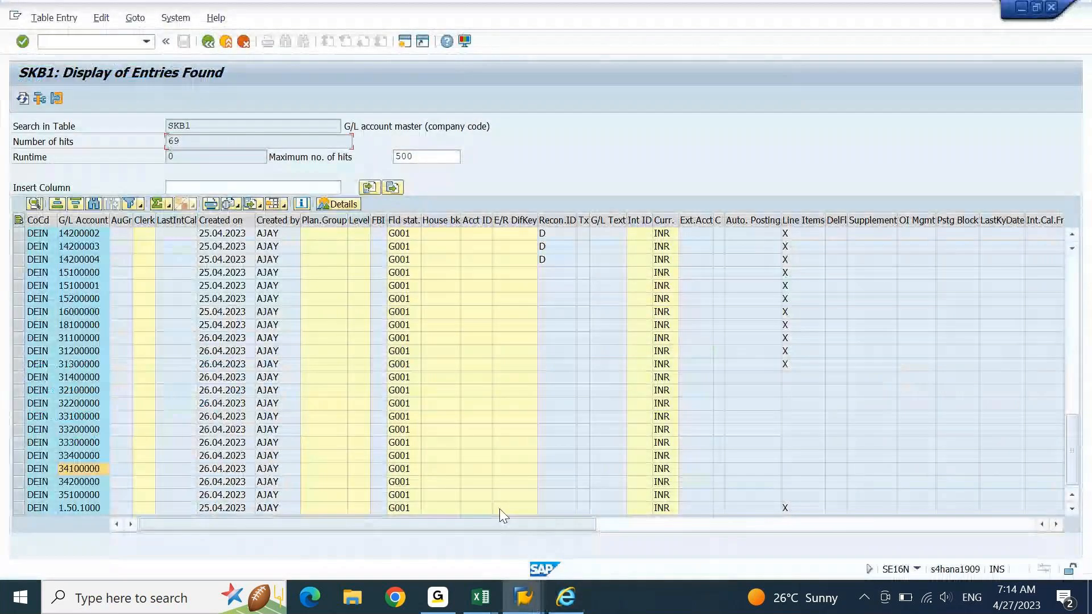
left_click(523, 597)
left_click(755, 524)
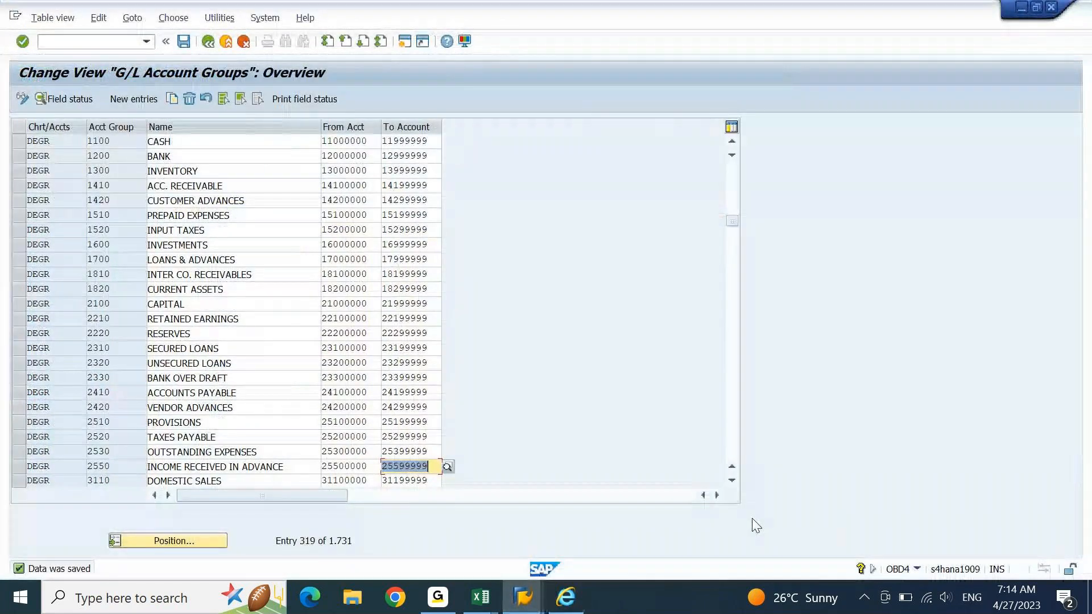
Step: Leave the G/L account validation in Internet Explorer and permanently delete the source file EN_GL account.xml from the migration object
left_click(565, 598)
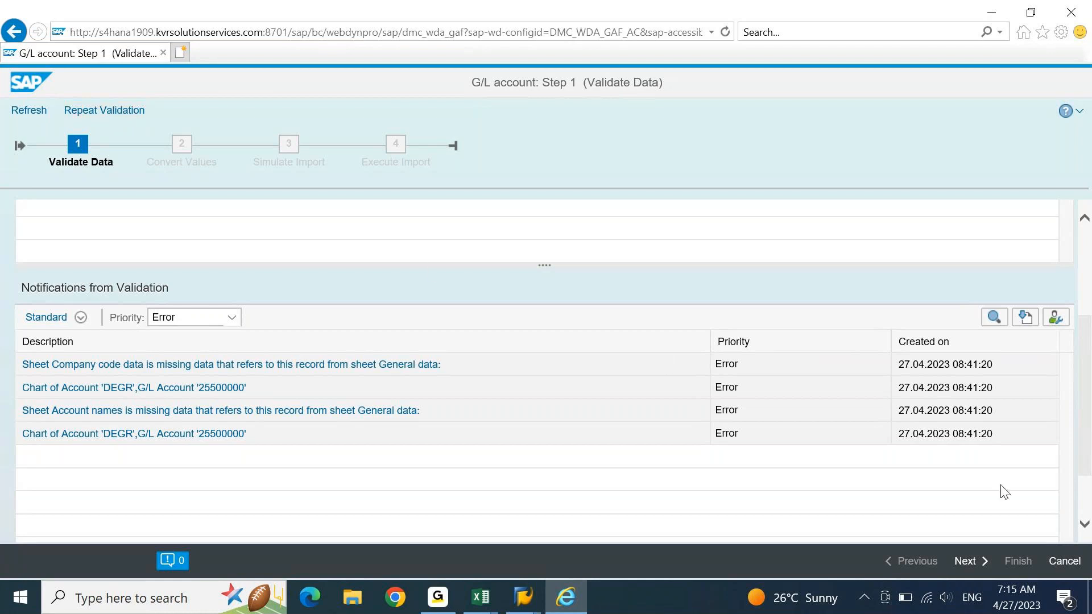
left_click(1059, 562)
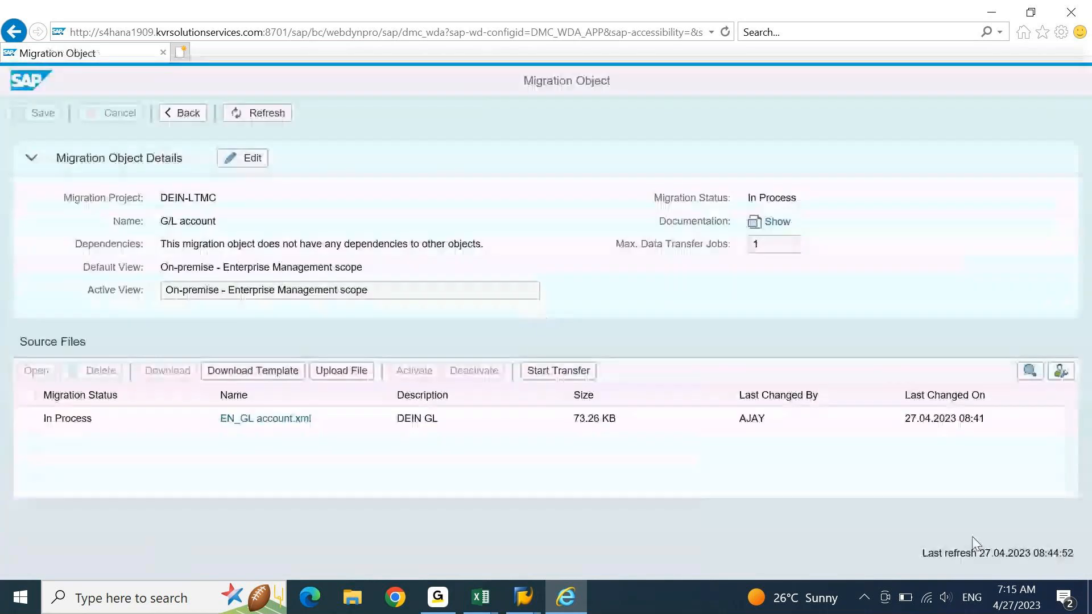
left_click(25, 419)
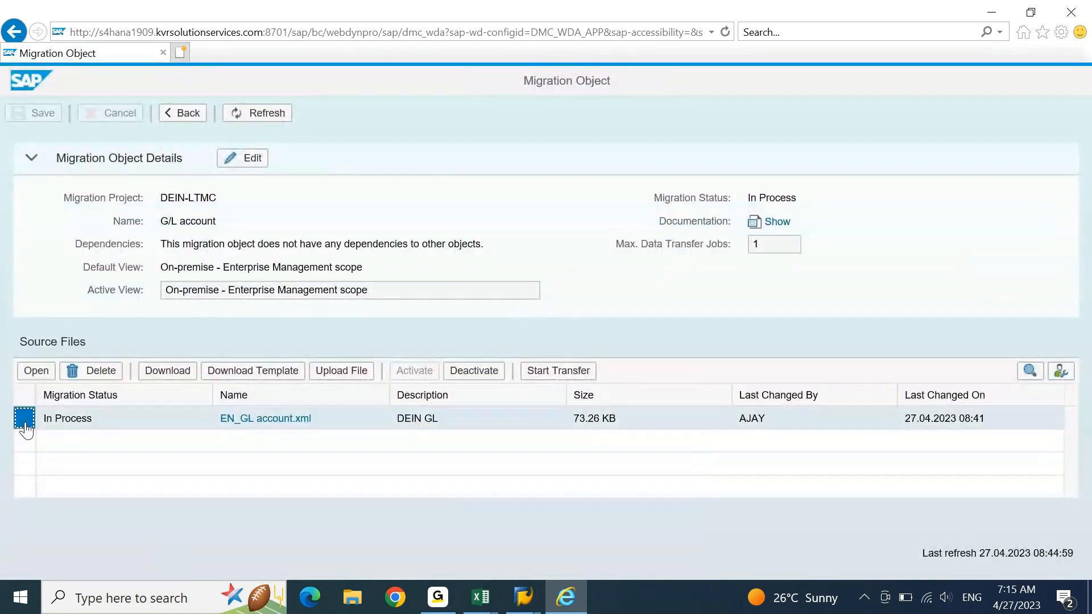
left_click(97, 370)
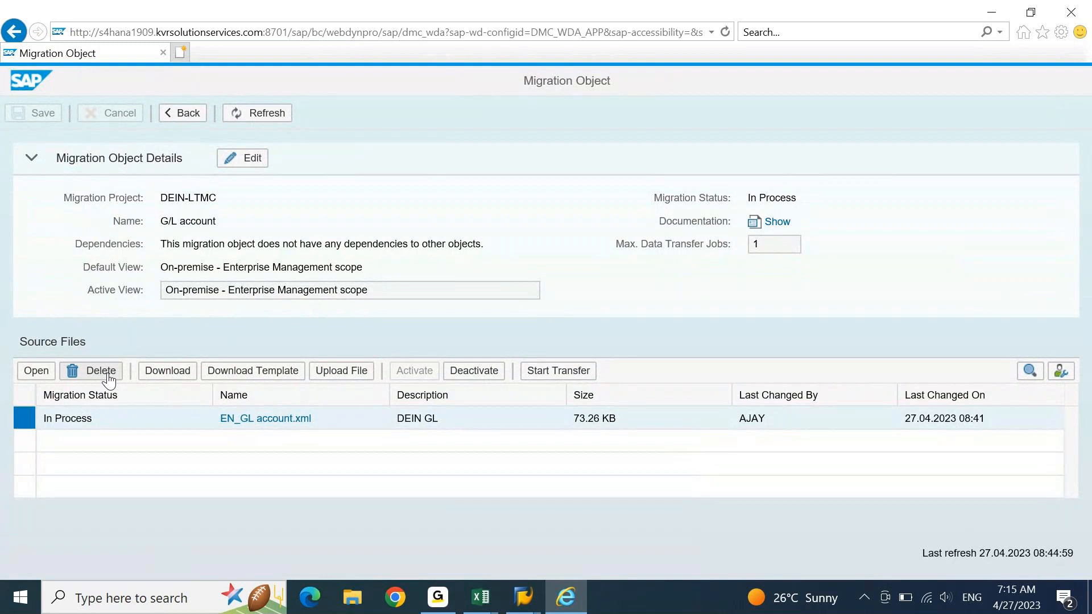
left_click(565, 380)
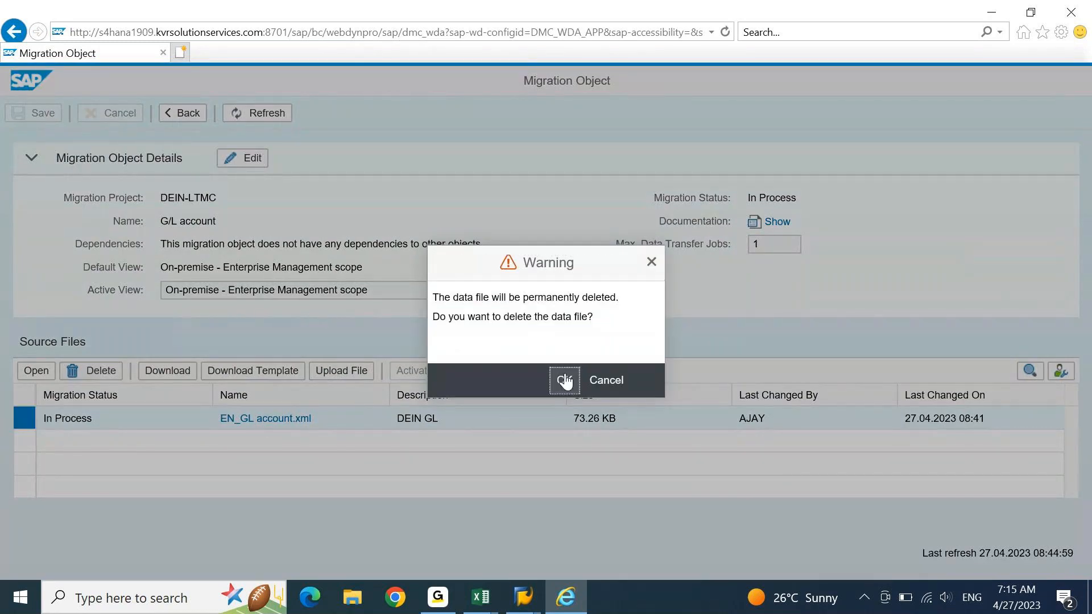
left_click(565, 379)
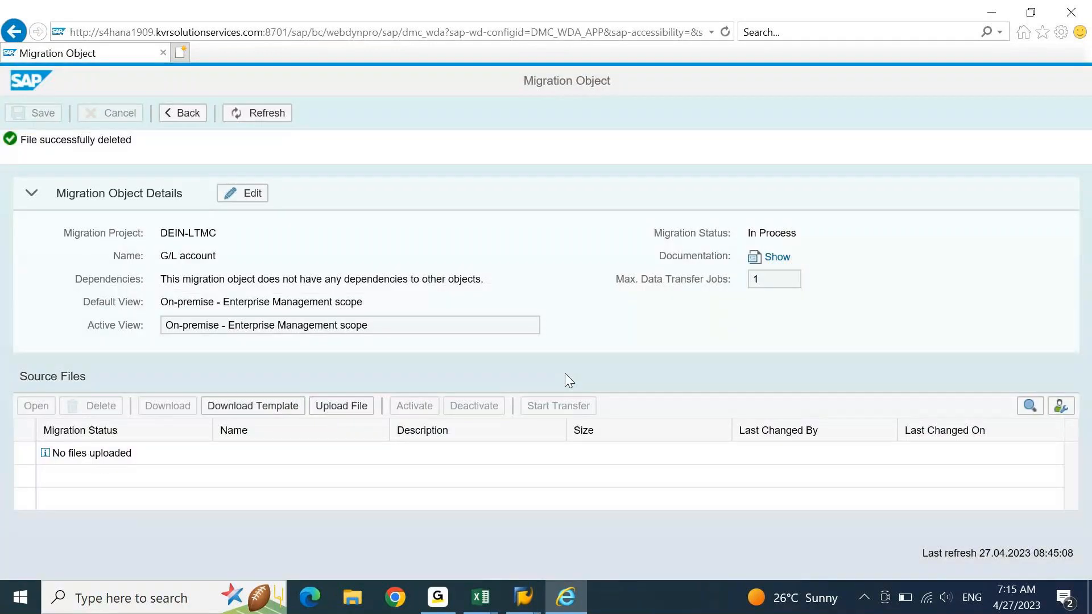
Step: Check row 37 in the EN_GL account workbook's three data sheets in Excel and save the file in XML Spreadsheet 2003 format
key("alt+Tab")
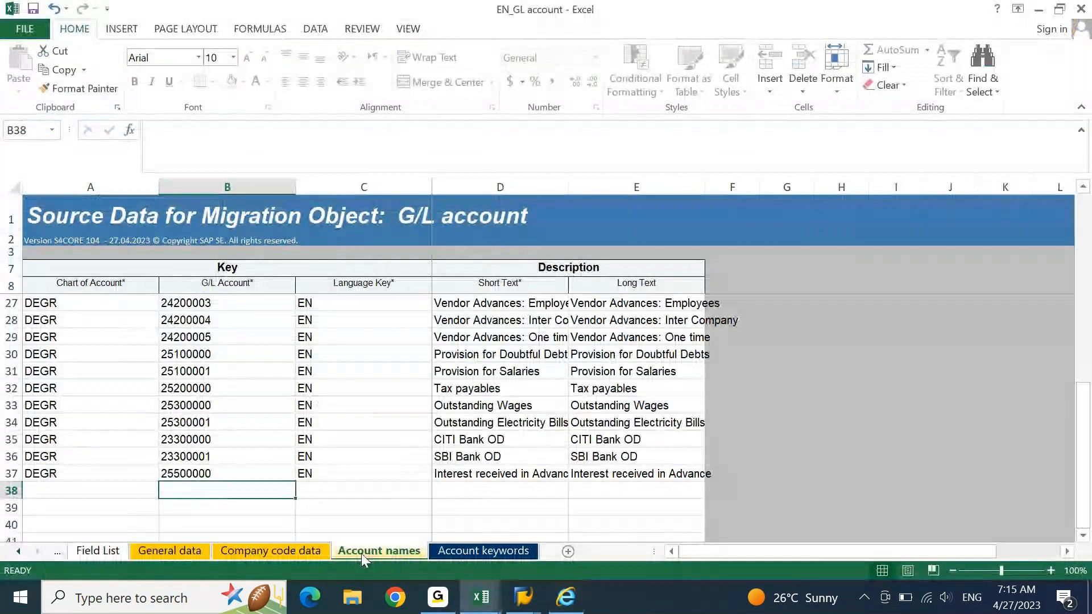
left_click(316, 554)
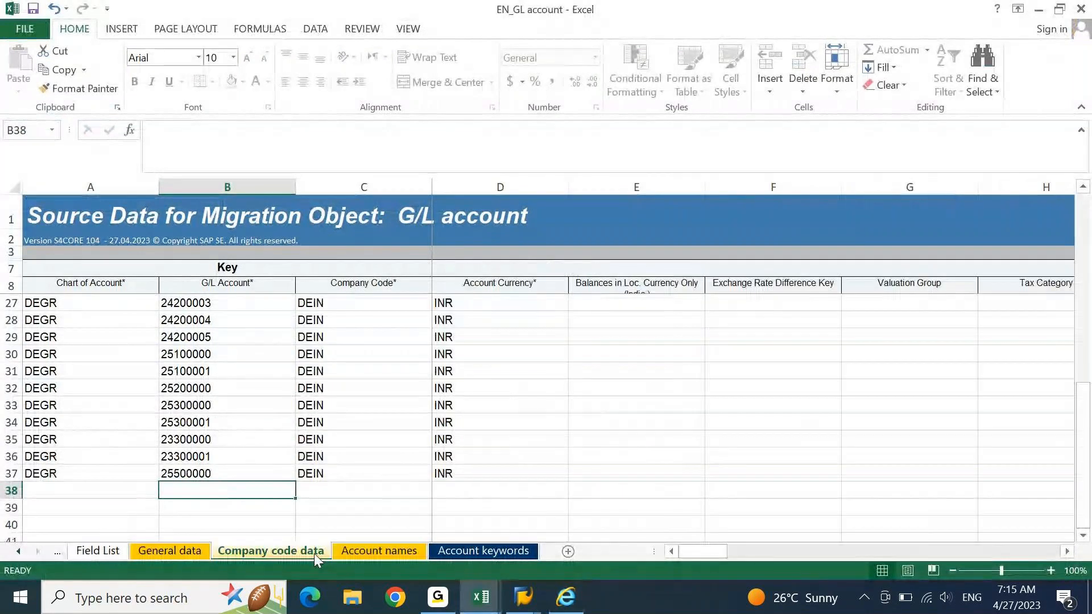
left_click(203, 549)
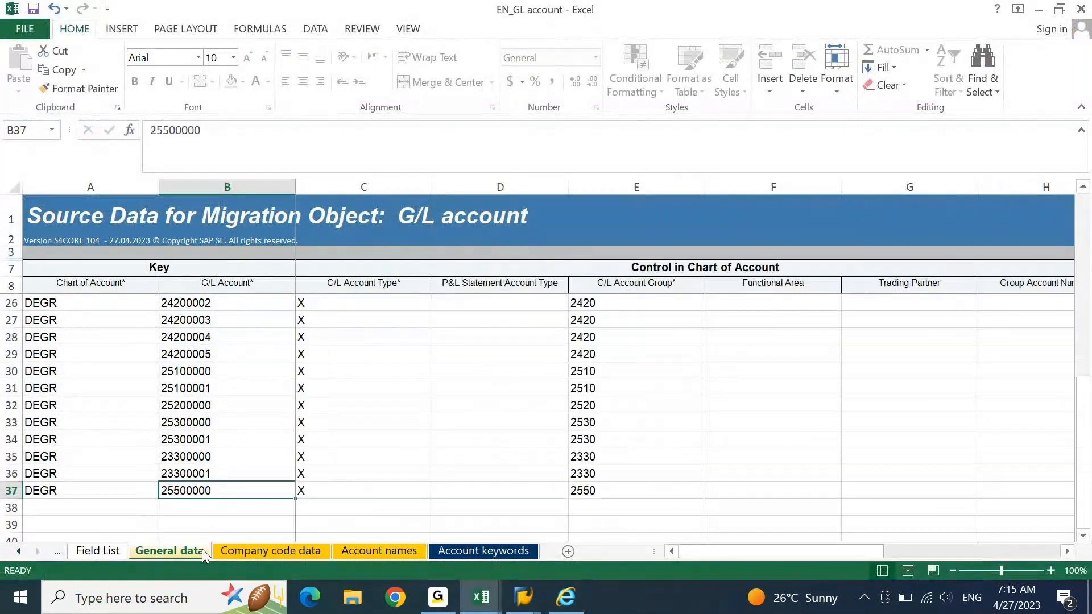
key("ctrl+s")
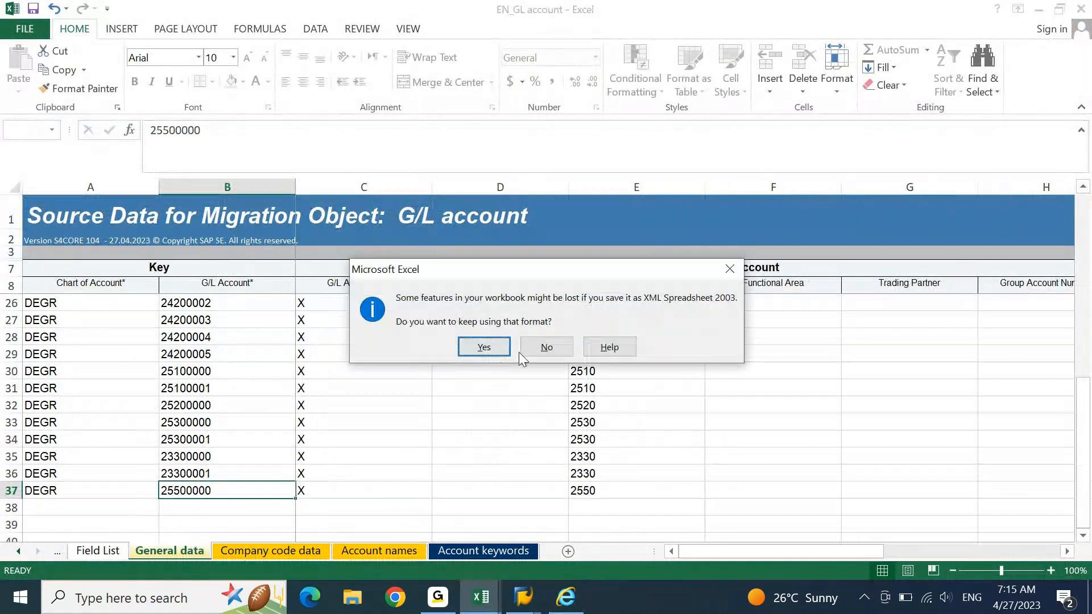
left_click(496, 352)
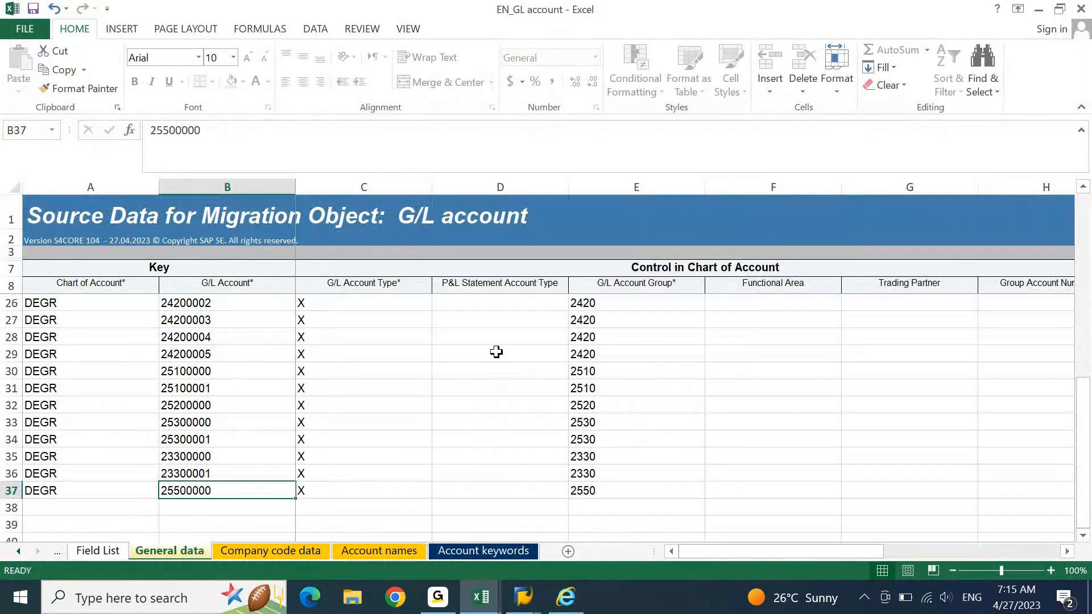
Step: In Internet Explorer, upload EN_GL account from the Desktop to the migration object with description DEIN GL and refresh the source files
left_click(565, 598)
left_click(342, 407)
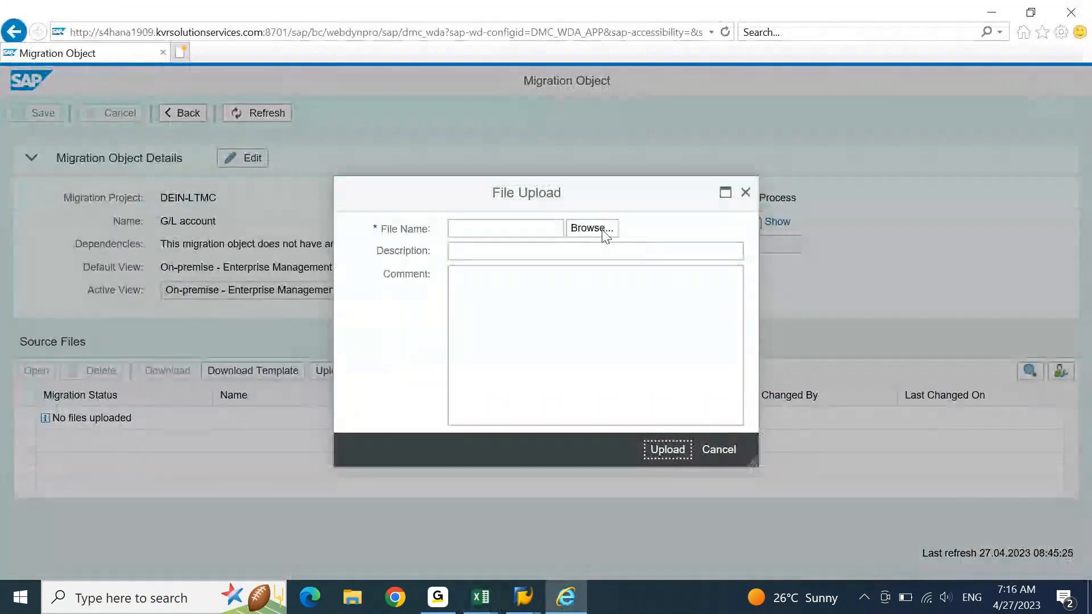
left_click(591, 228)
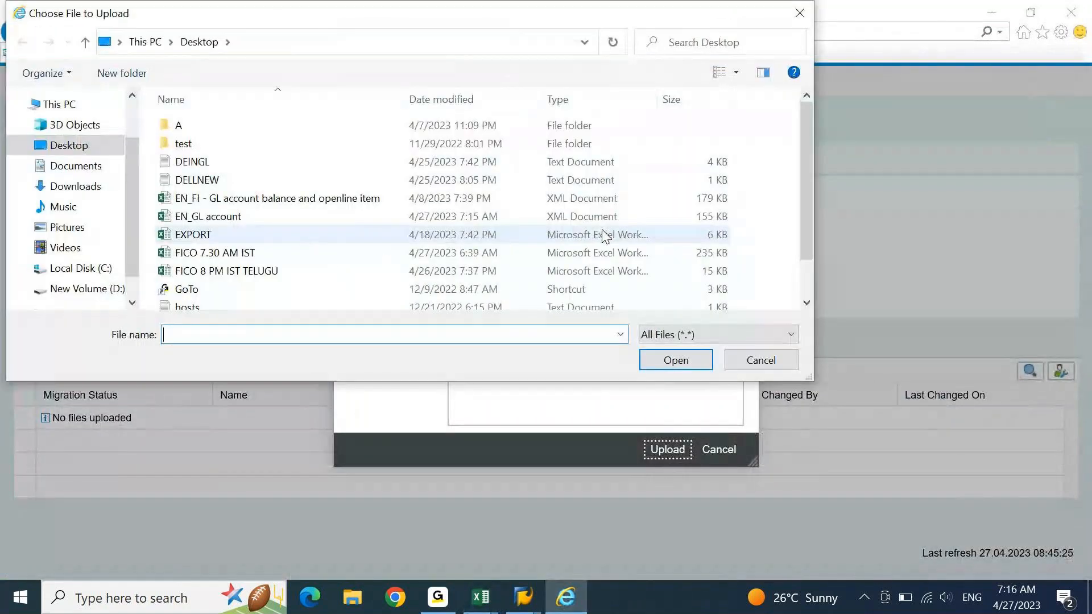
double_click(214, 221)
left_click(482, 251)
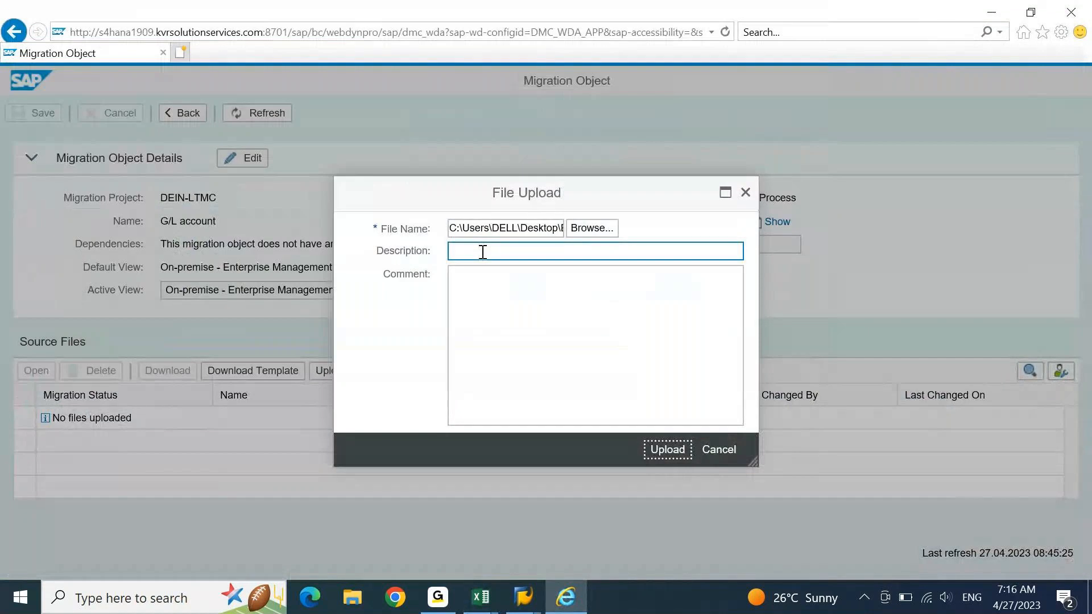
type("DEIN GL")
left_click(663, 453)
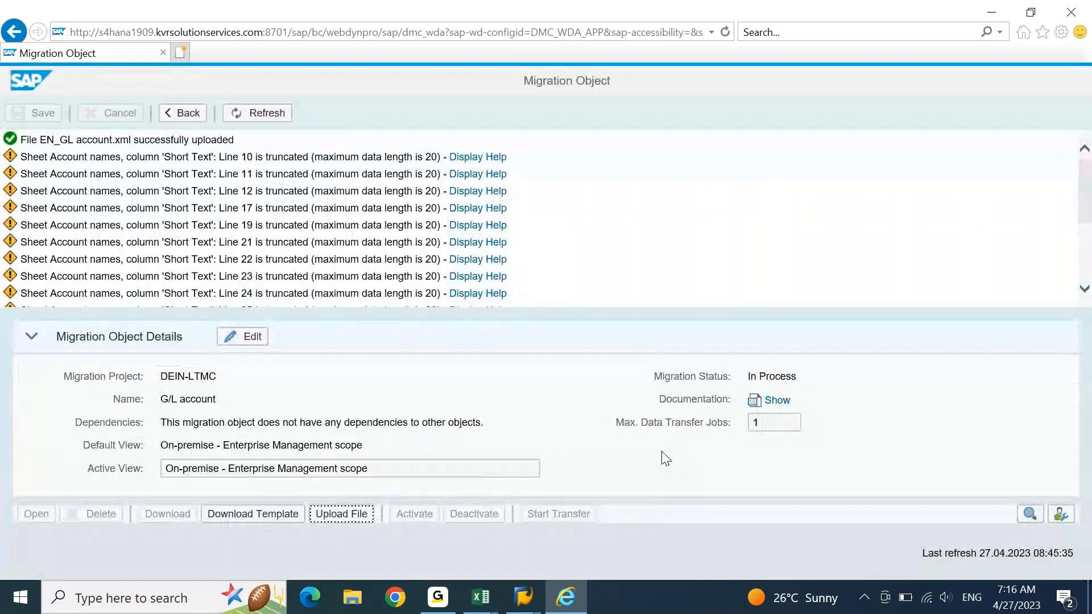
left_click(262, 121)
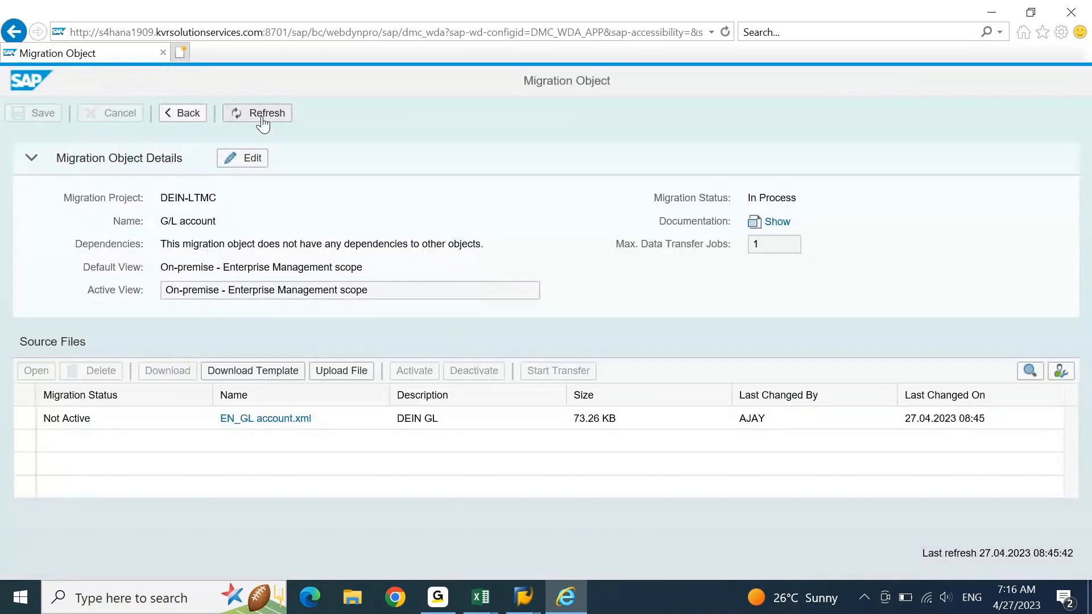
Step: Activate EN_GL account.xml and start its transfer, completing data validation and checking the validation notifications
left_click(33, 419)
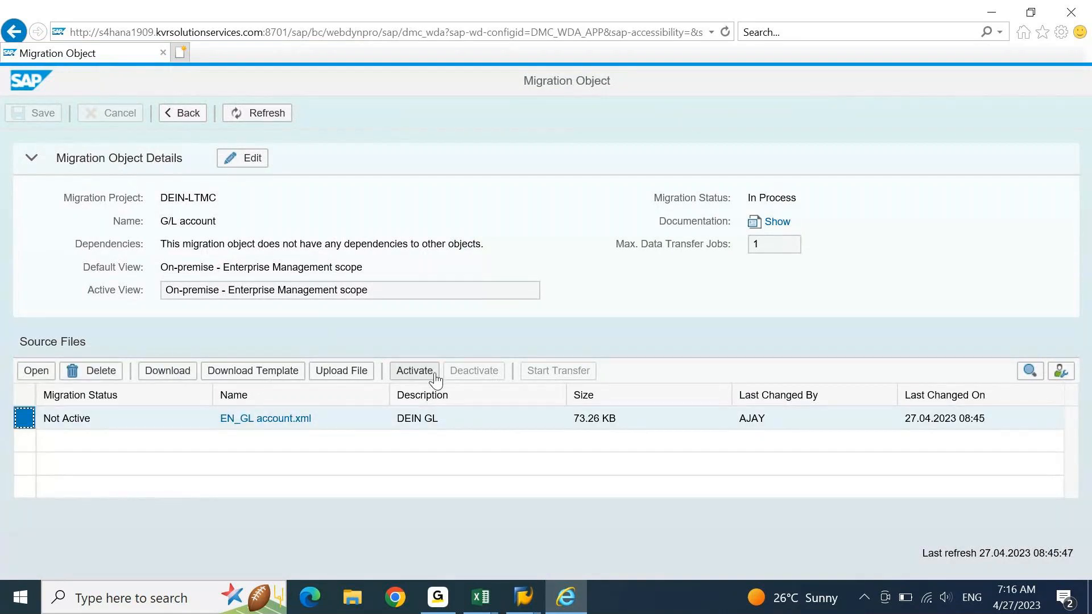
left_click(435, 378)
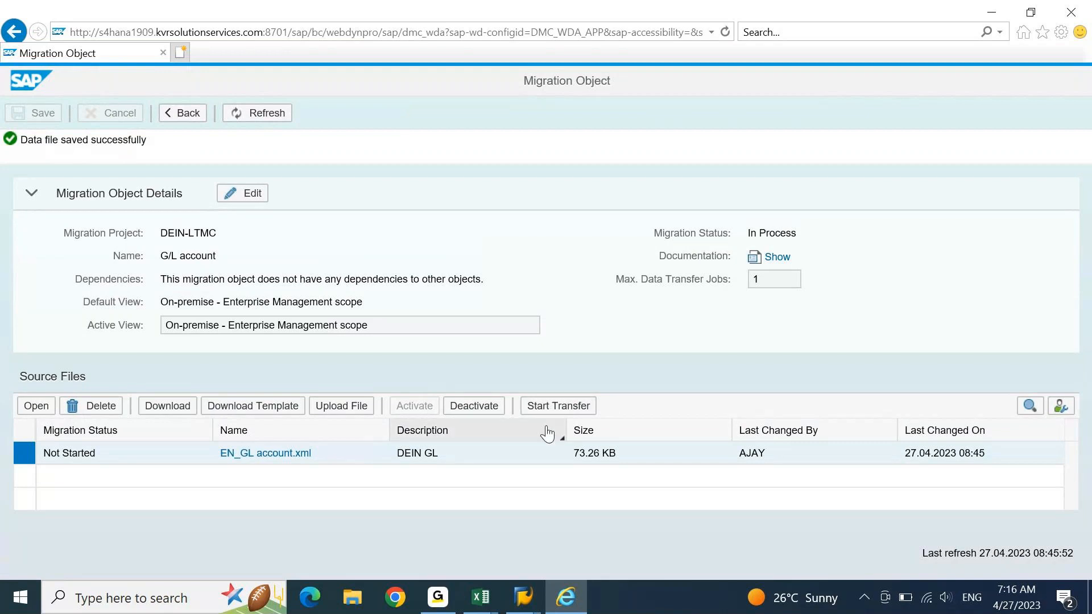
left_click(569, 407)
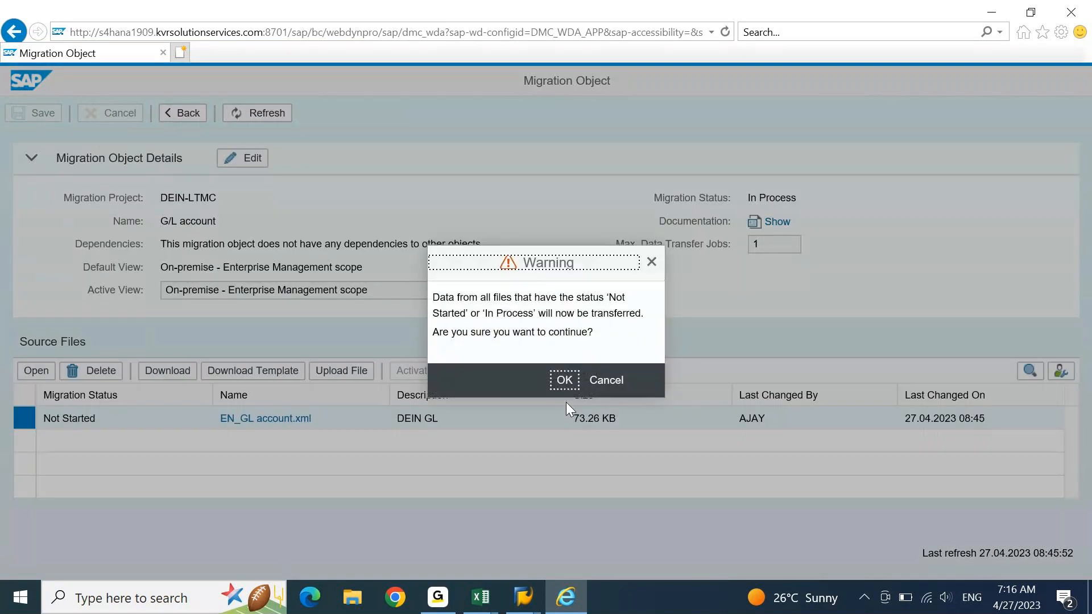
left_click(566, 382)
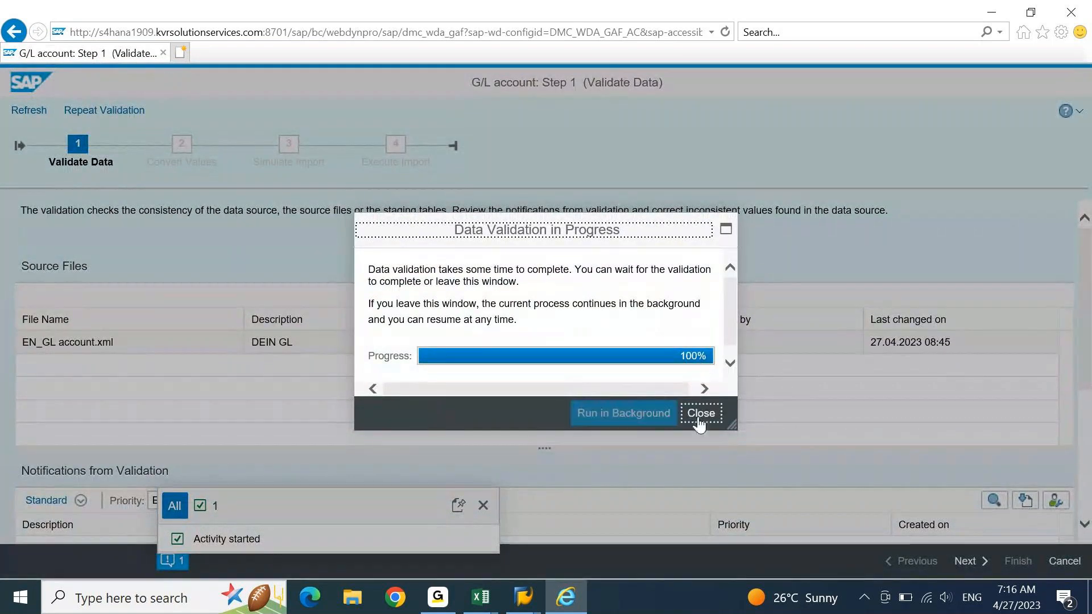
left_click(701, 419)
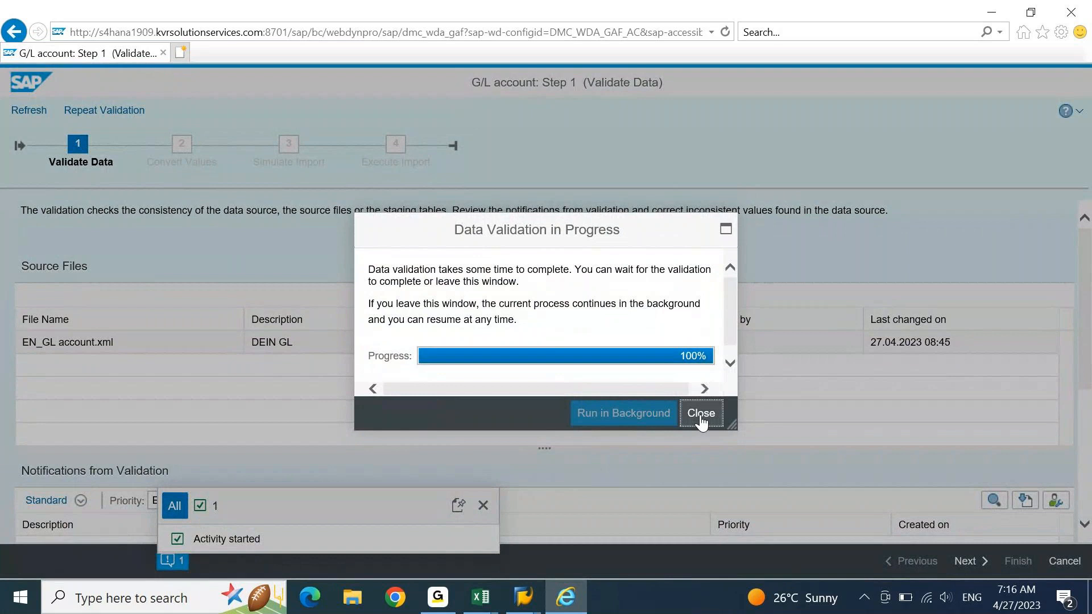
left_click(700, 414)
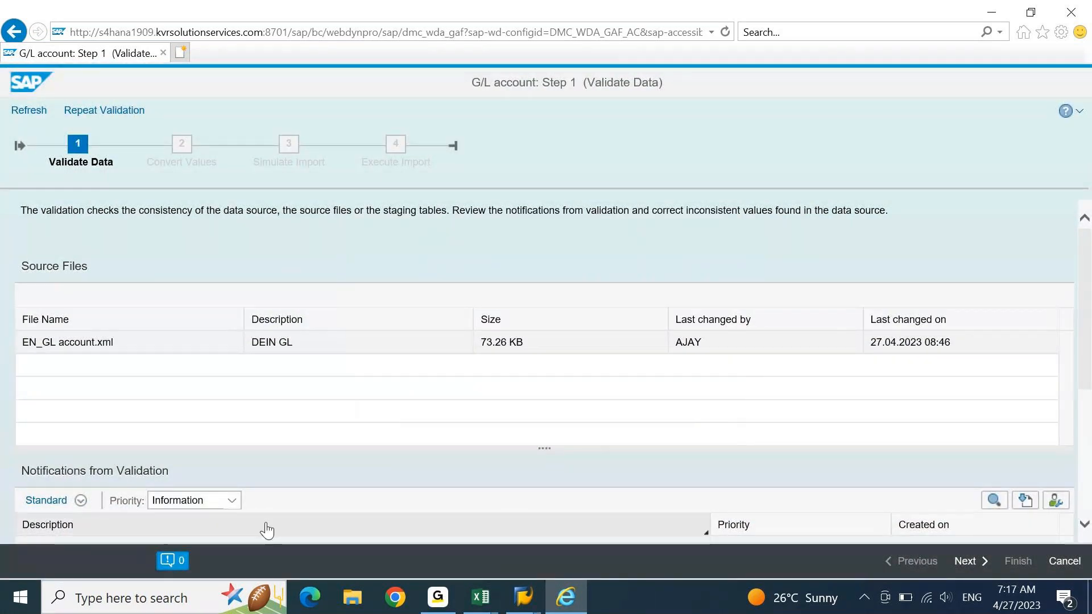
left_click(233, 502)
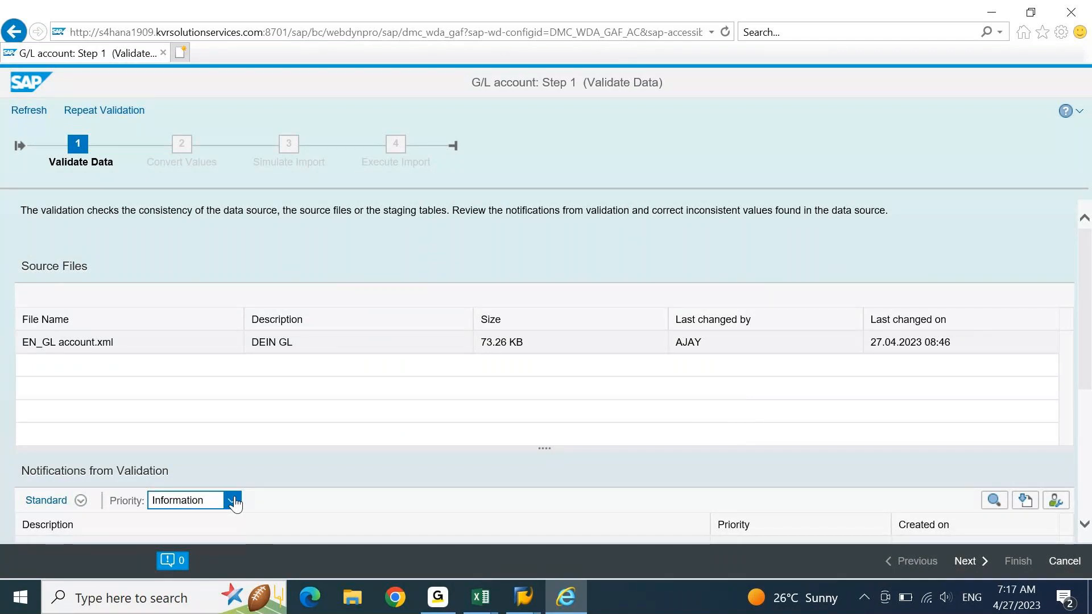
Step: Confirm the mapping values for the G/L account group and (G/L) Accounts tasks and run the import simulation
left_click(971, 565)
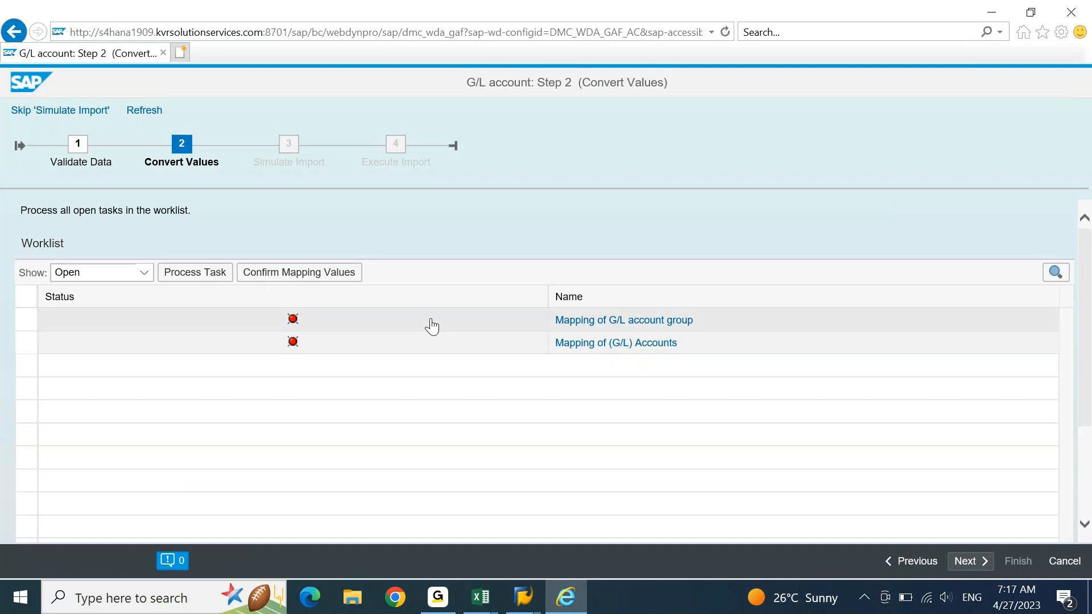
left_click(26, 299)
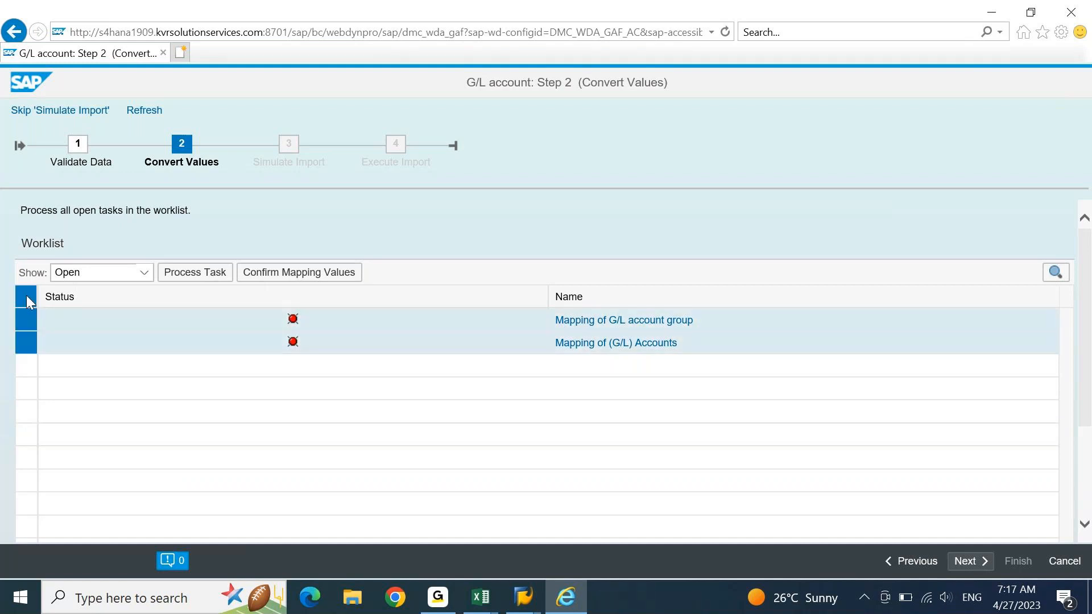
left_click(339, 273)
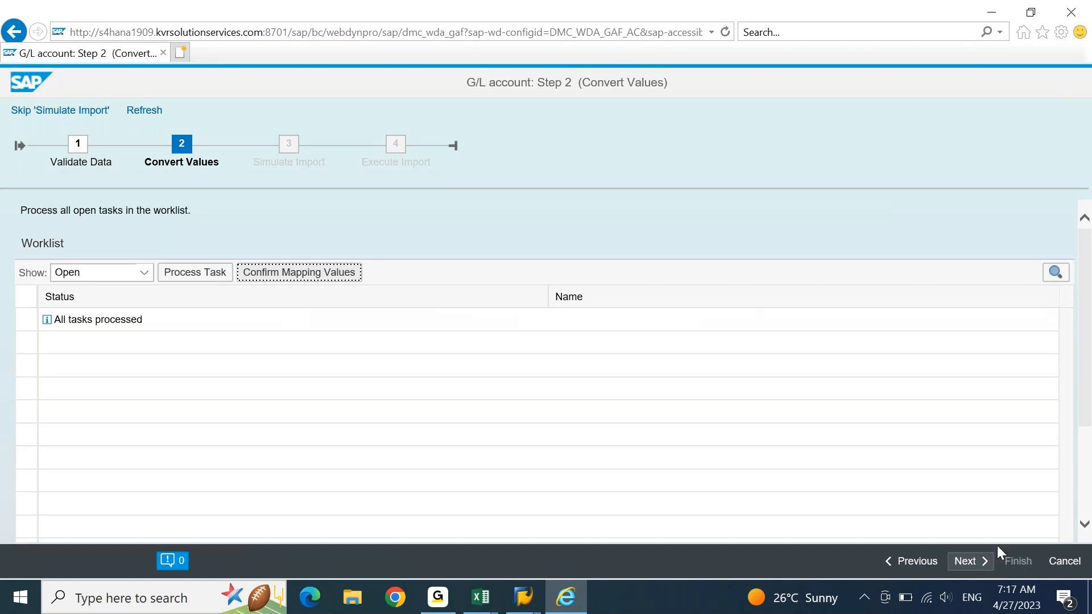
left_click(976, 562)
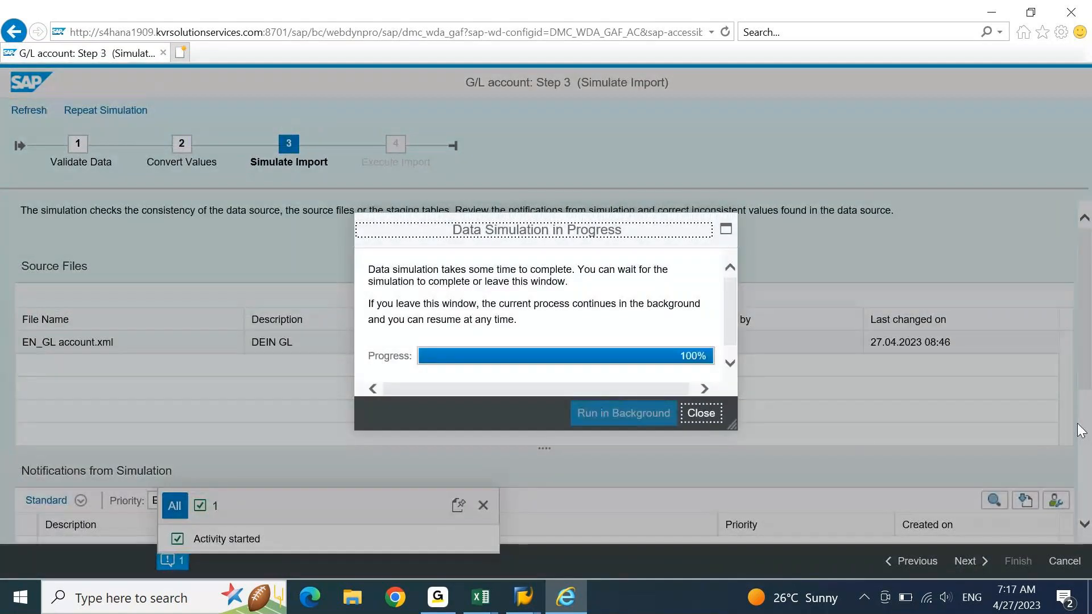
left_click(700, 414)
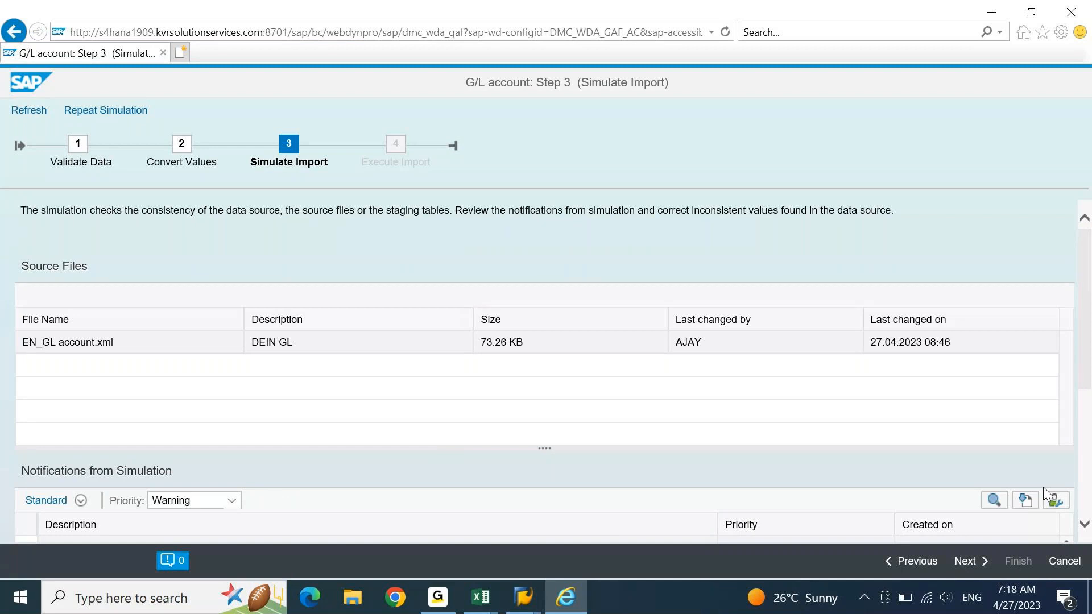
Step: Execute the G/L account import, finish the transfer and check the migration status of EN_GL account.xml
left_click(965, 561)
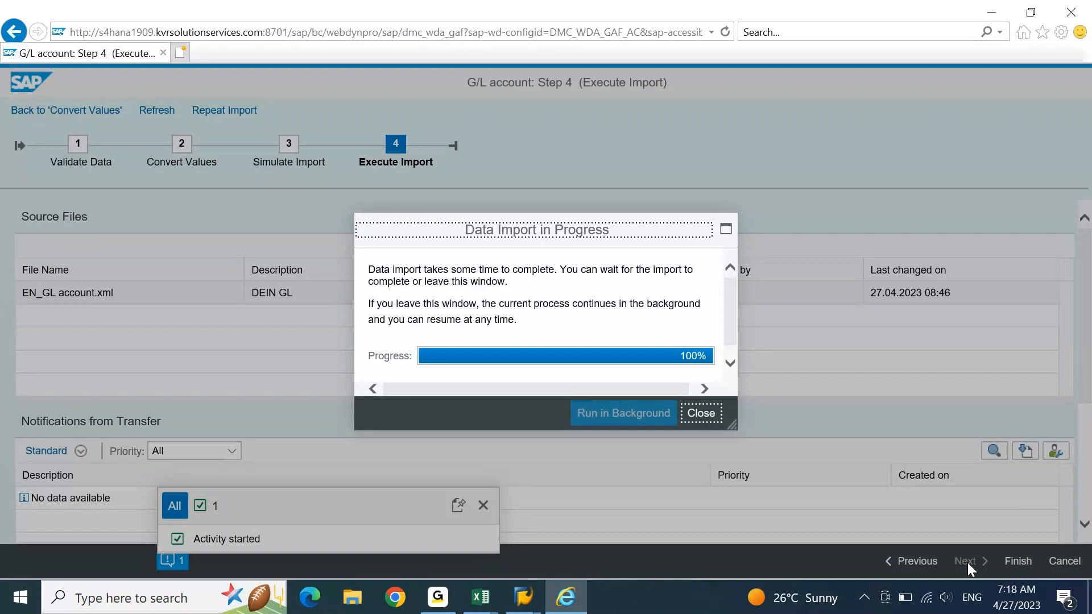
left_click(702, 414)
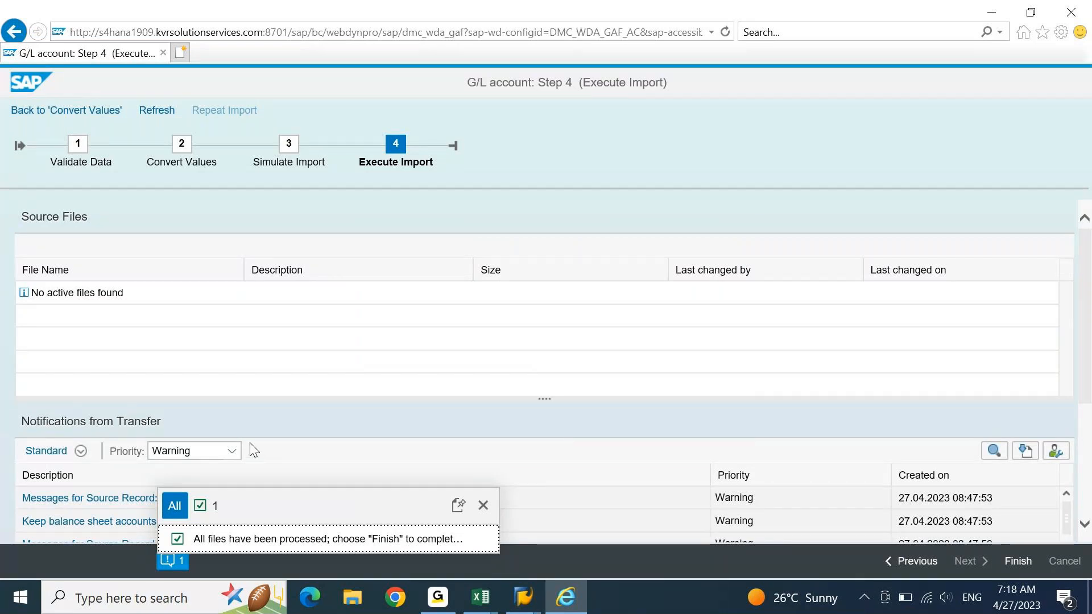
left_click(1025, 570)
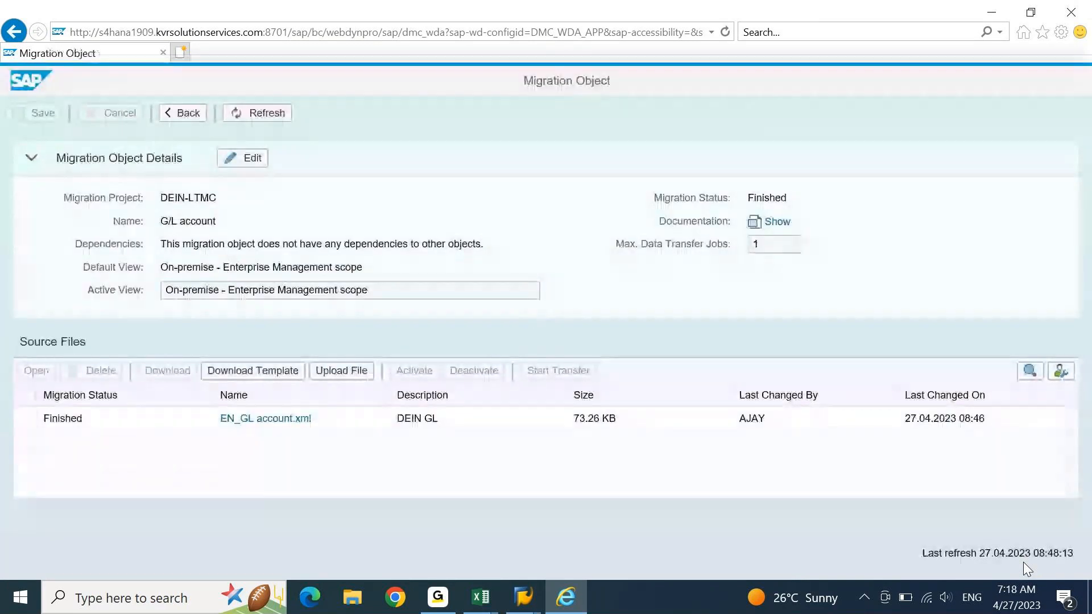
left_click(24, 419)
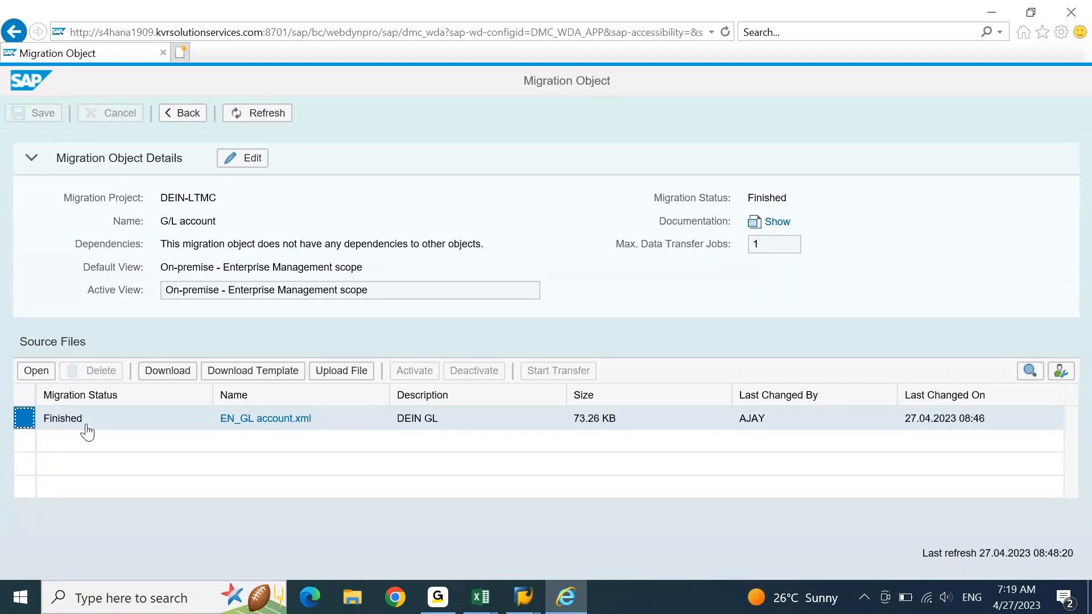
Step: Switch to the FICO 7.30 AM IST workbook in Excel and check the G/L account counts in row 1907 of the 7.30AM sheet
left_click(484, 598)
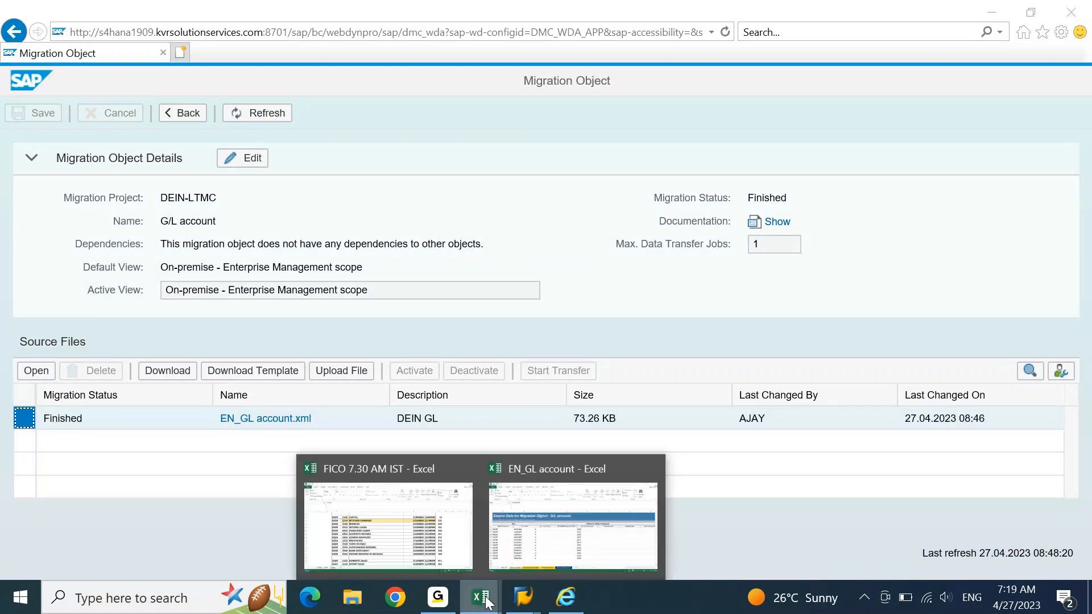
left_click(425, 530)
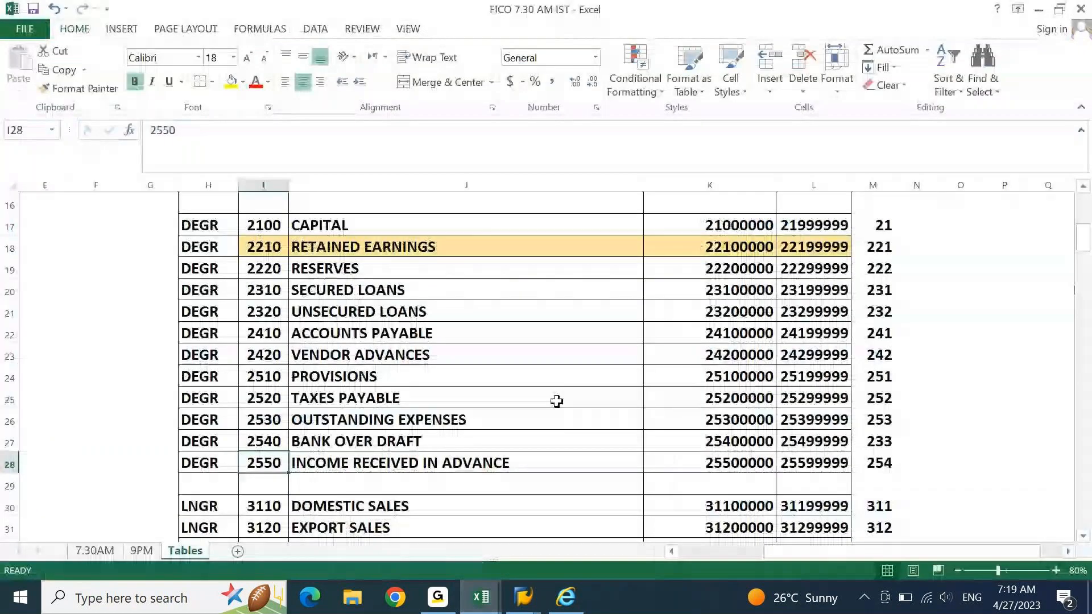
left_click(94, 551)
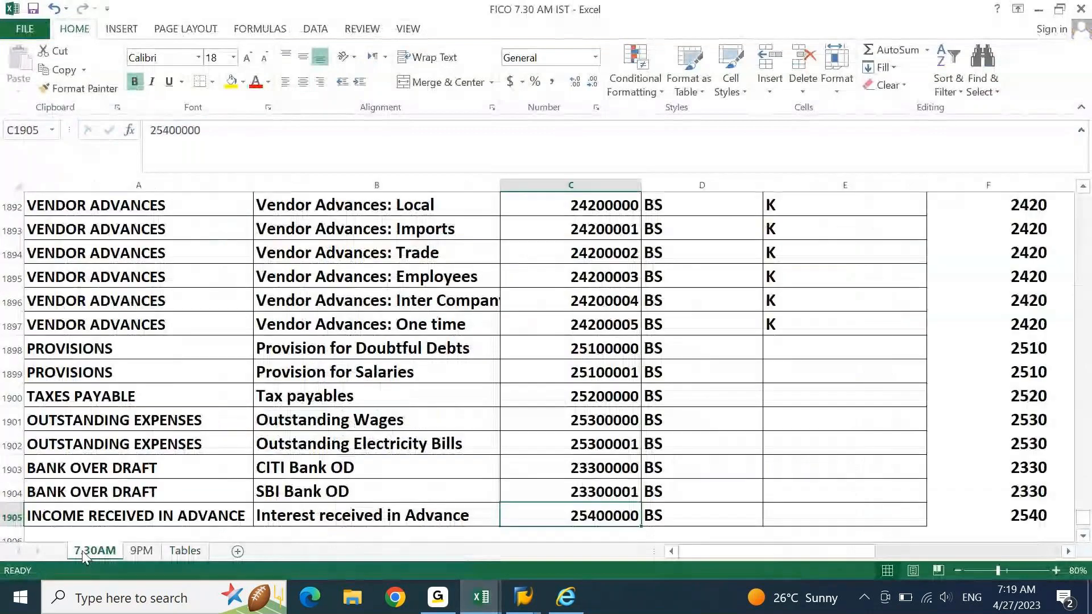
key("Down")
key("Down")
key("Right")
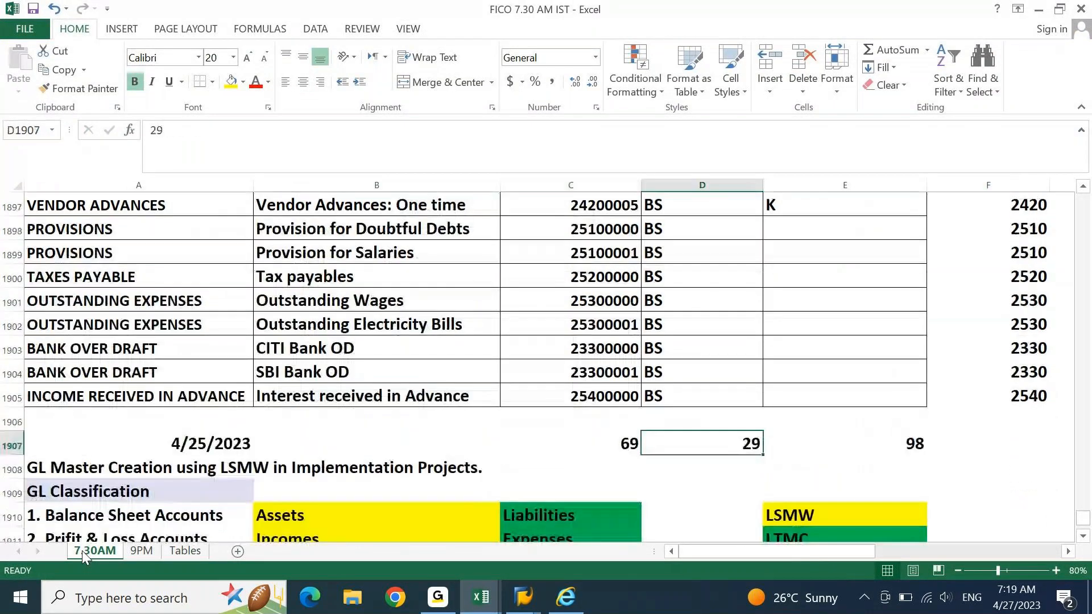
key("Right")
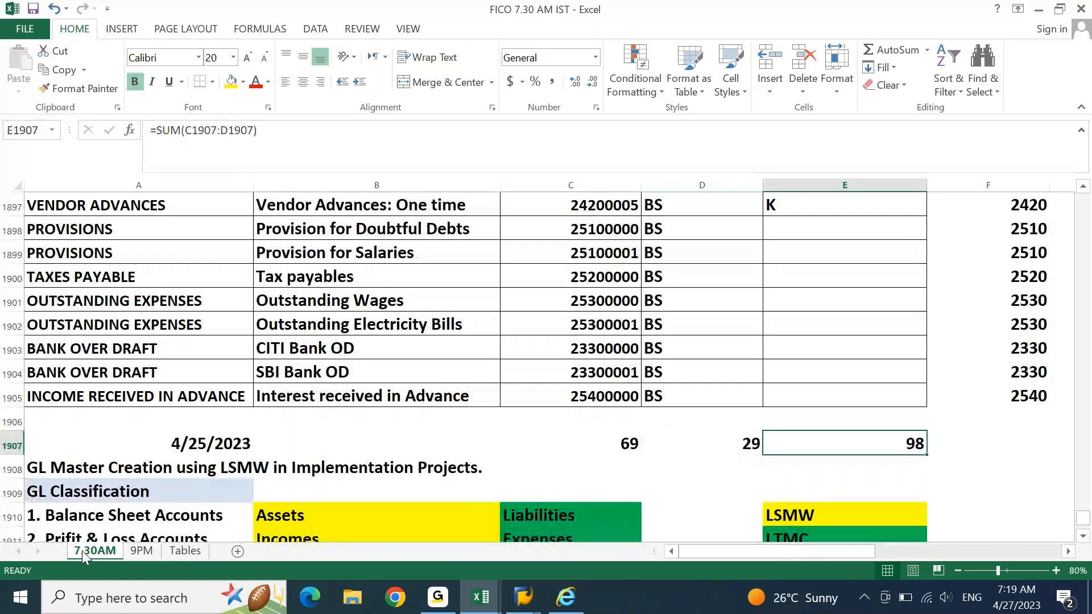
key("Left")
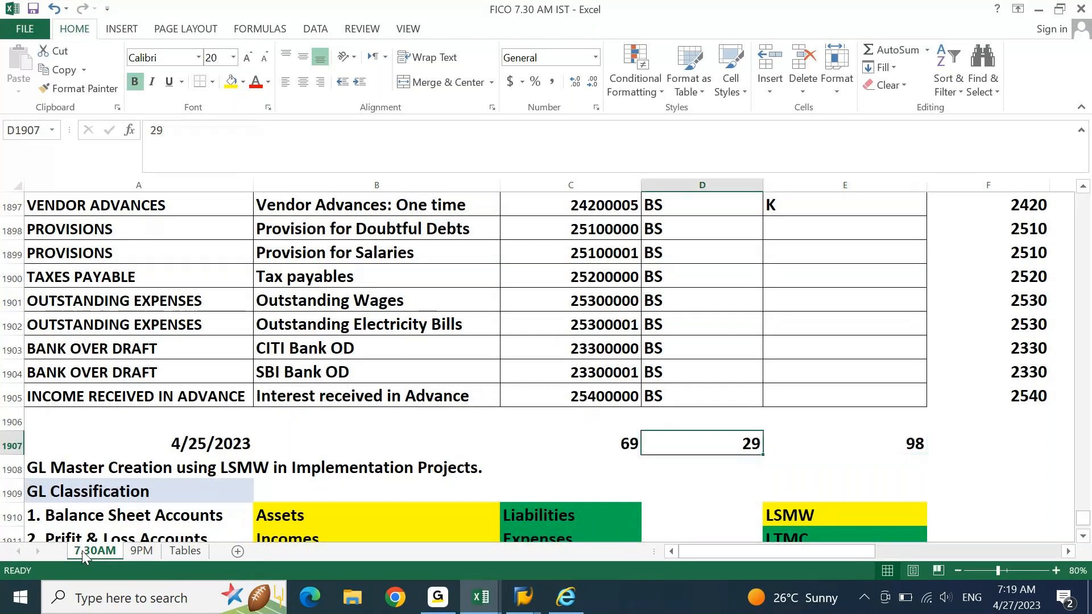
key("Right")
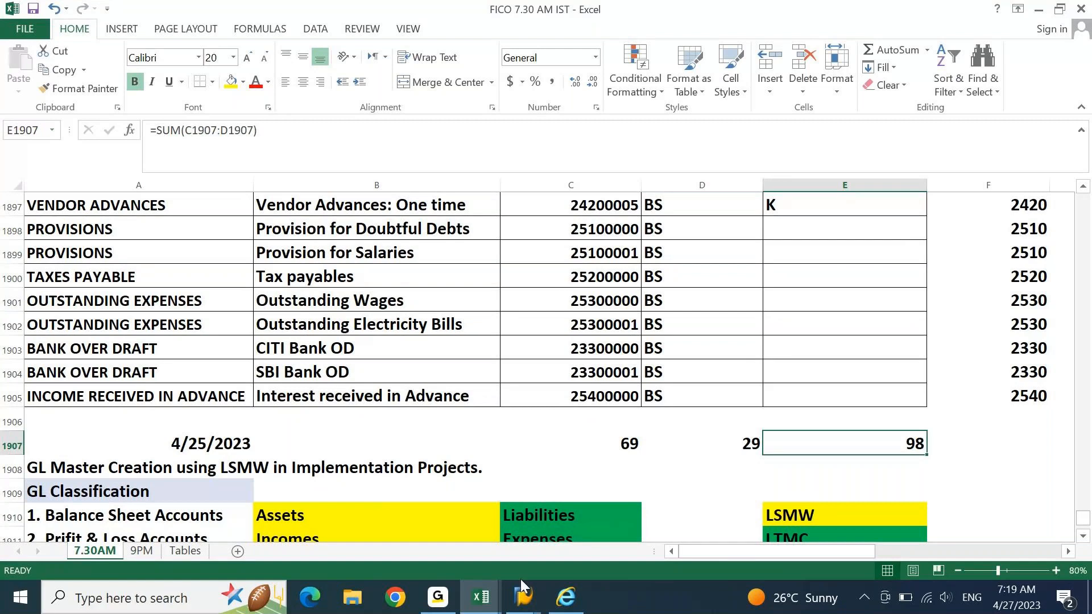
Step: Switch to SAP, refresh the SKB1 table entries, and check the number of hits and the newly migrated G/L accounts
mouse_move(521, 586)
left_click(568, 532)
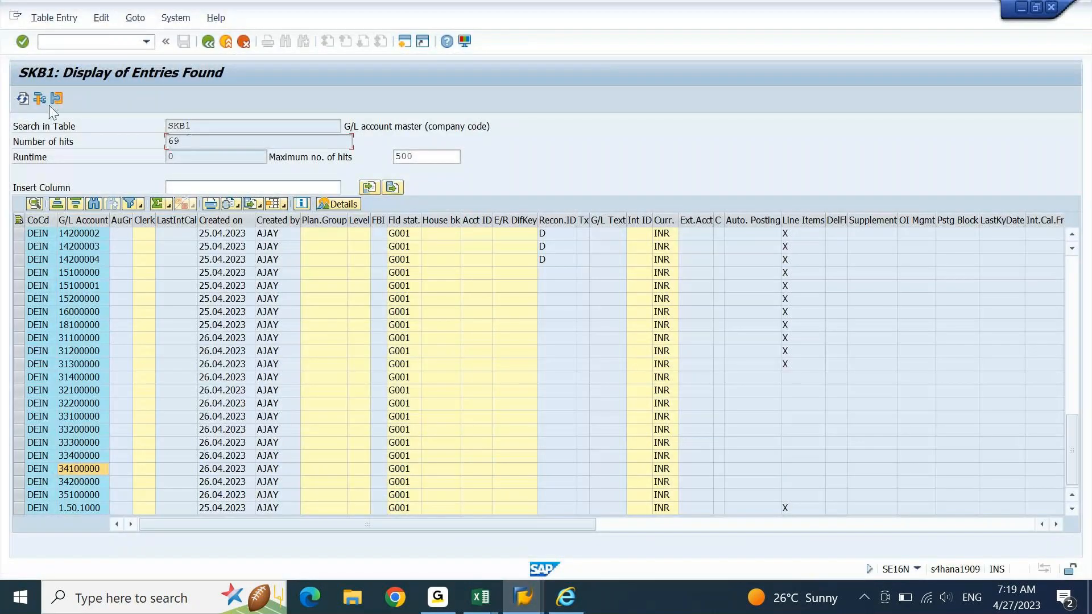
left_click_drag(185, 145, 155, 153)
left_click(25, 97)
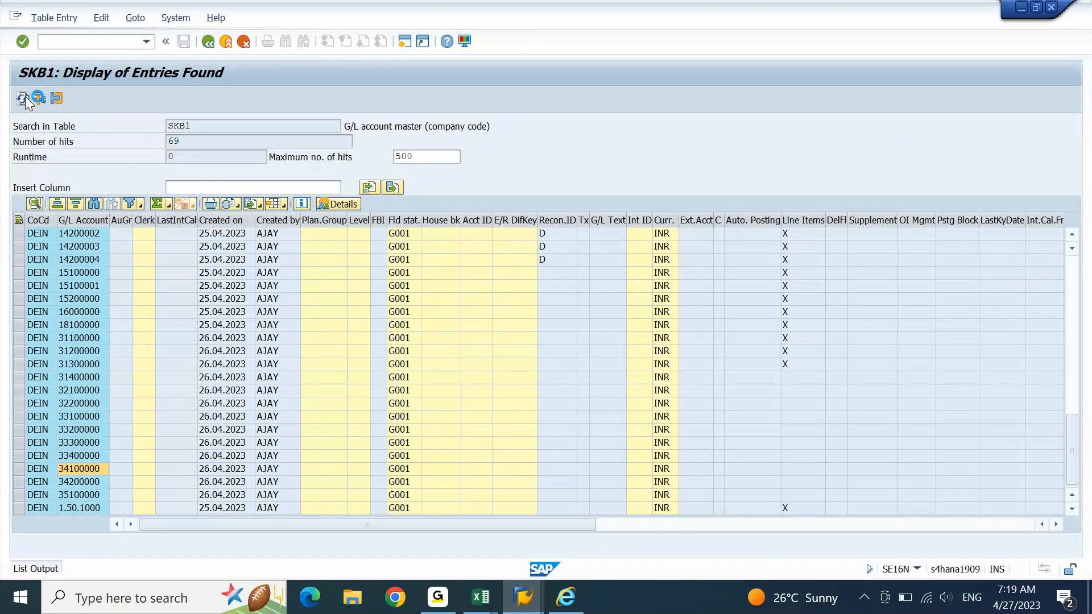
left_click_drag(180, 141, 141, 148)
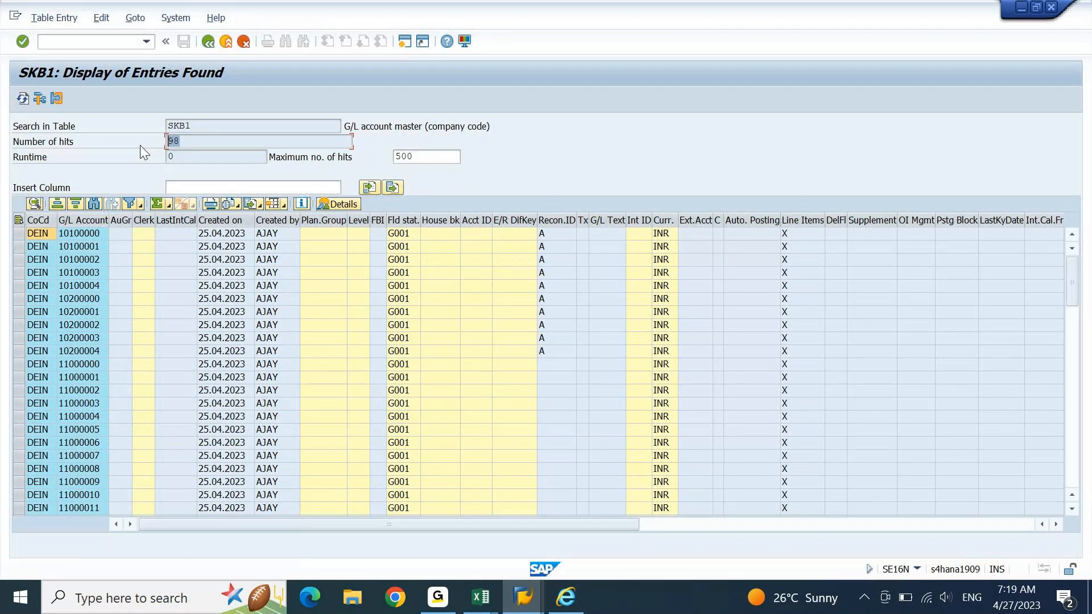
left_click(75, 485)
scroll(75, 486, "down", 10)
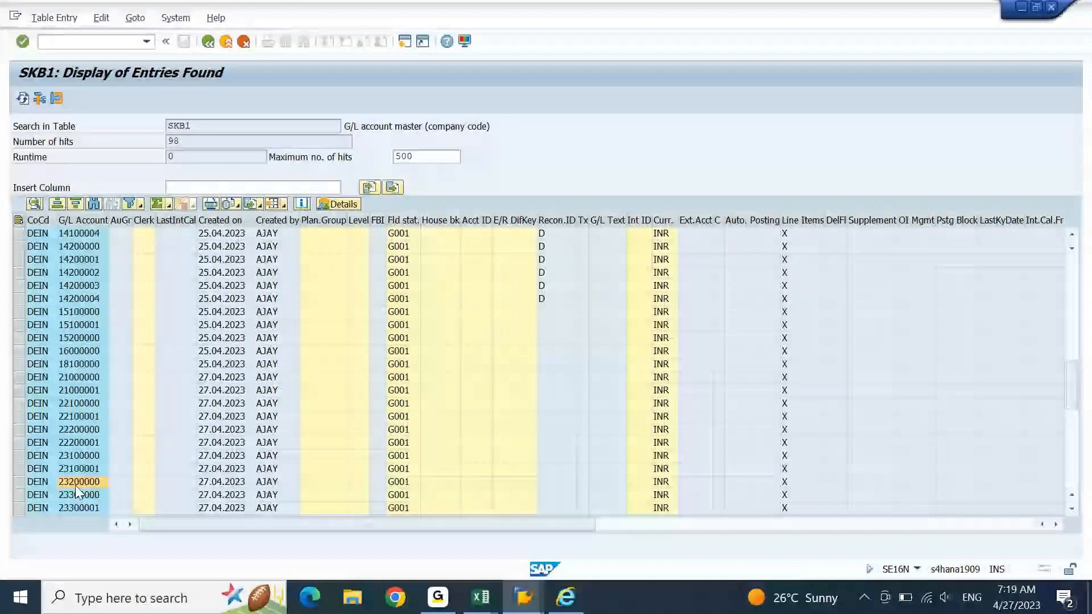
left_click_drag(79, 403, 80, 498)
scroll(80, 498, "down", 1)
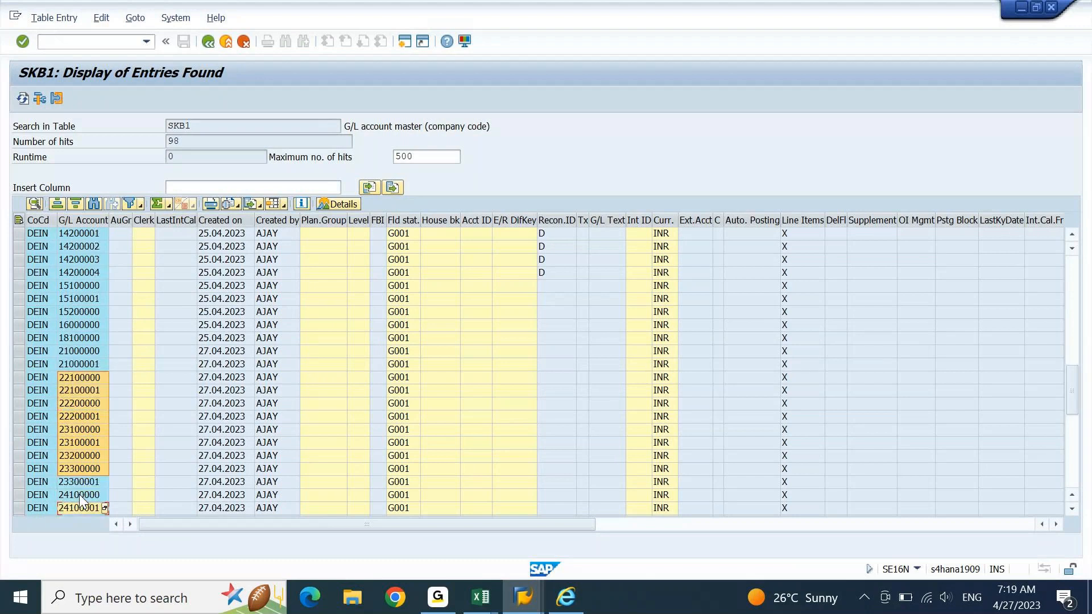
Step: In the FS00 session, change the company code to DEIN and open the 10% Pref. Share Capital account under CAPITAL
key("alt+Tab")
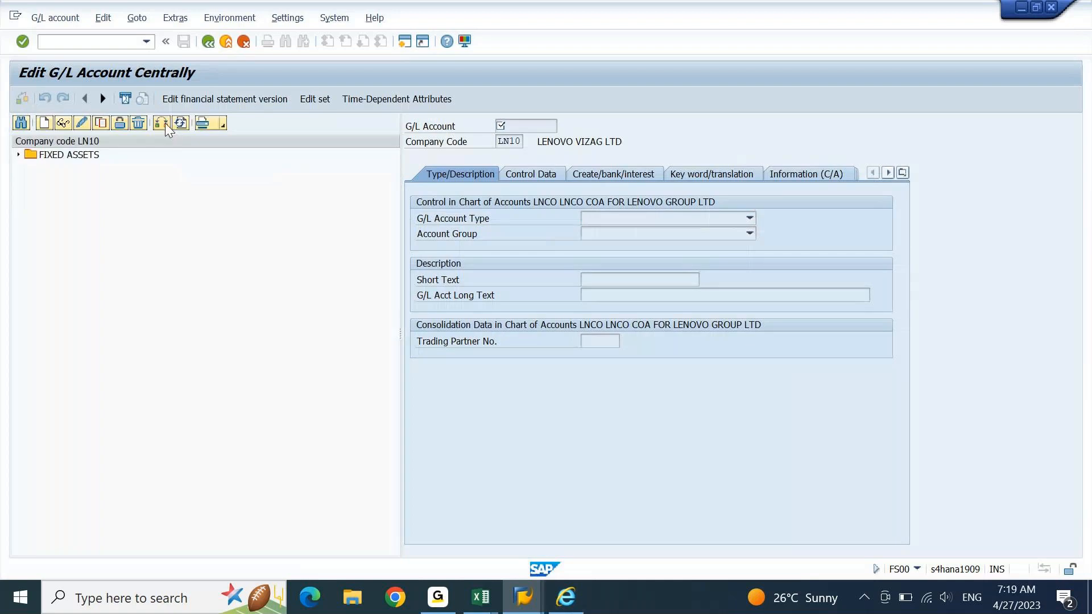
left_click(165, 123)
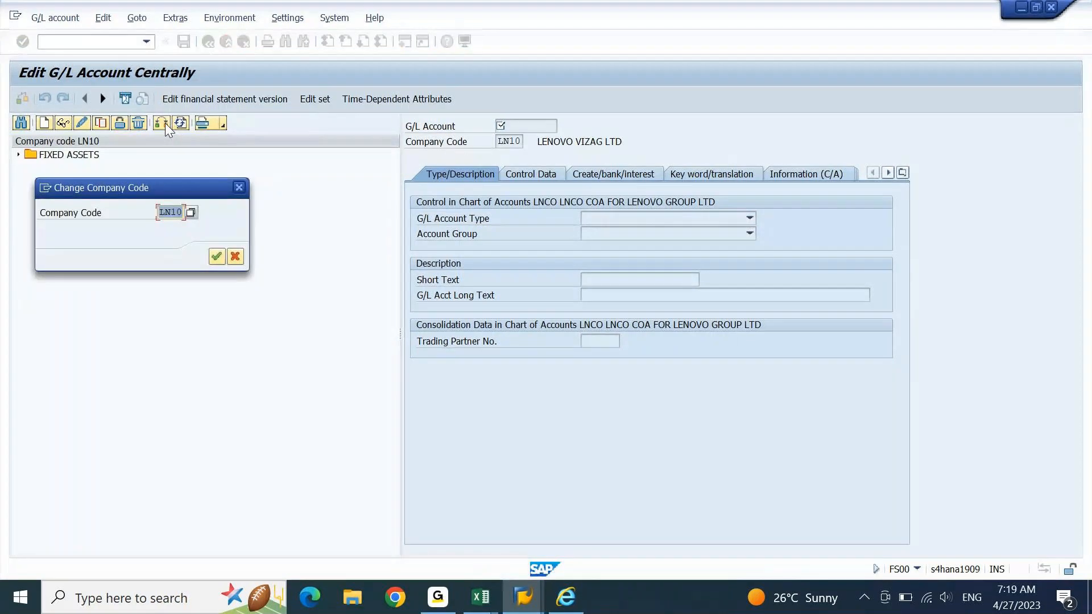
key("Return")
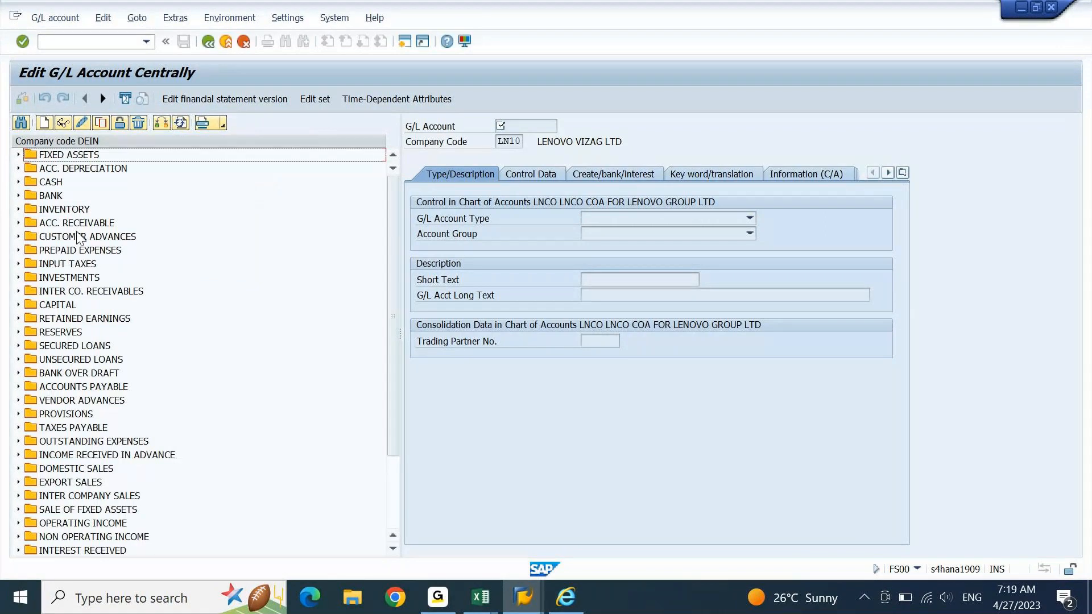
double_click(57, 305)
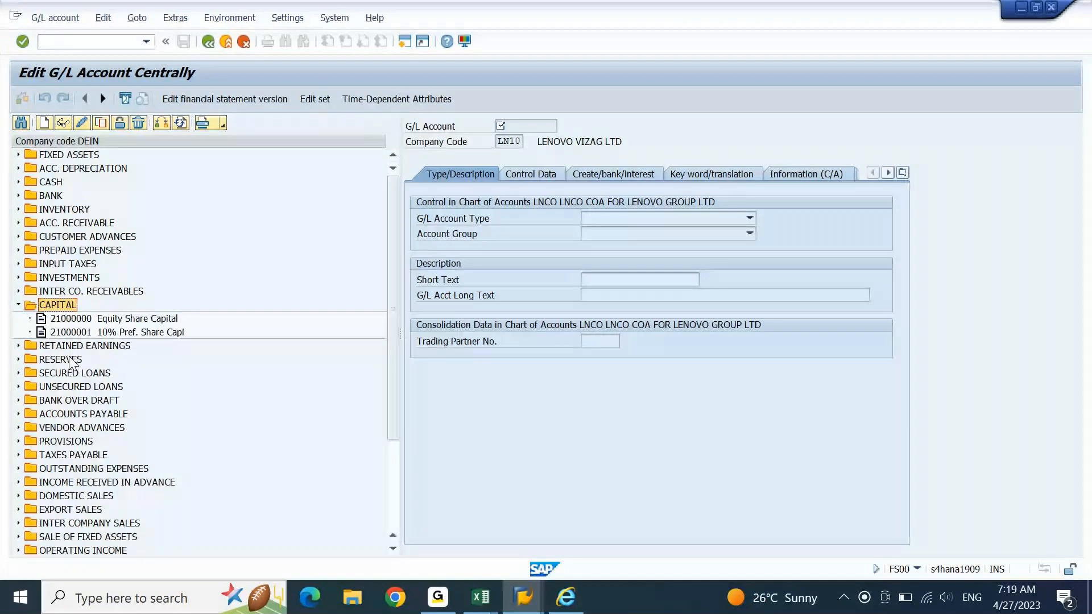
left_click(124, 335)
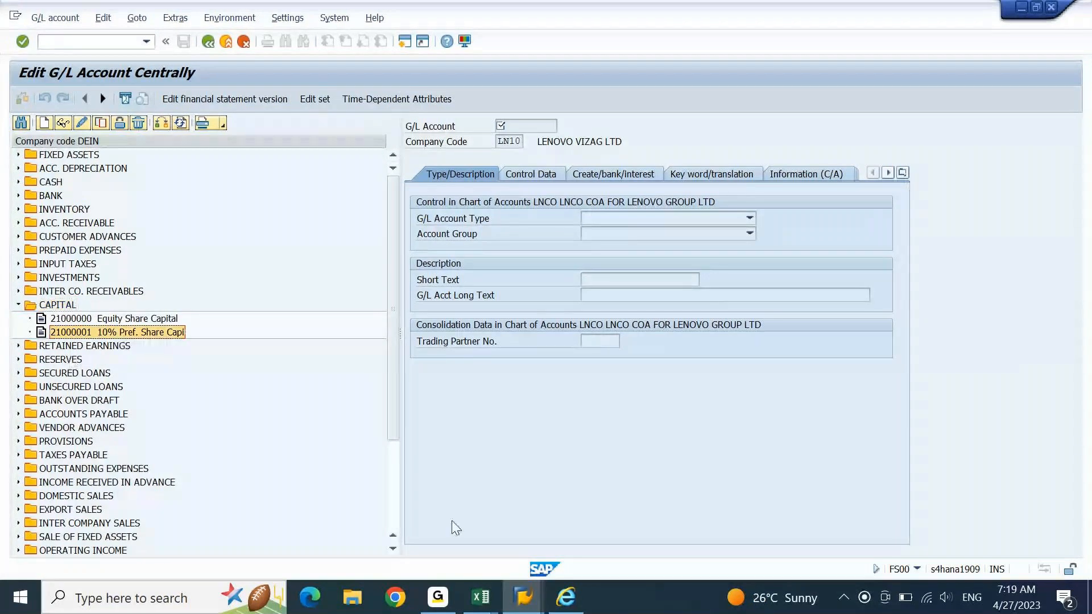
Step: In the FICO 7.30 AM IST workbook, examine the LEFT formula in E1878 and its character limit for the preference share capital name
left_click(485, 598)
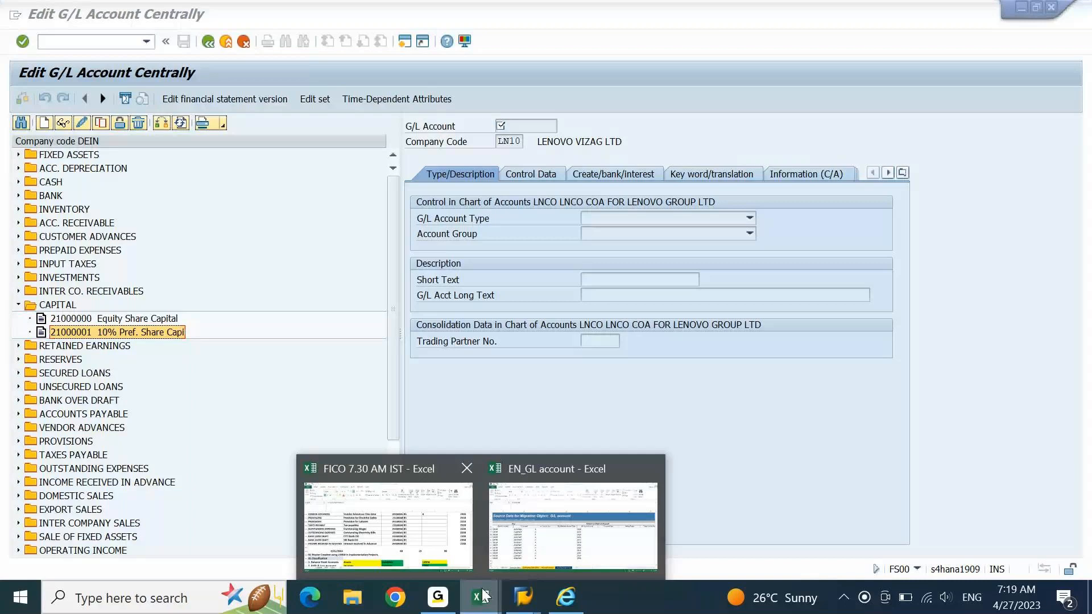
left_click(414, 528)
key("Up")
key("Up")
key("Up")
key("Up")
key("Up")
key("Up")
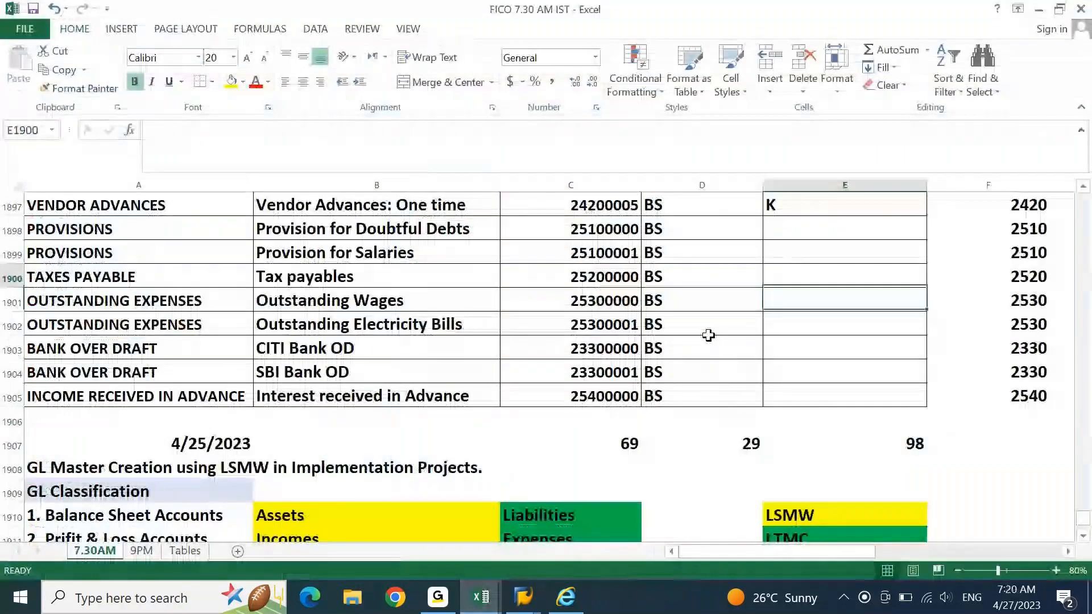
key("Page_Up")
key("Page_Up")
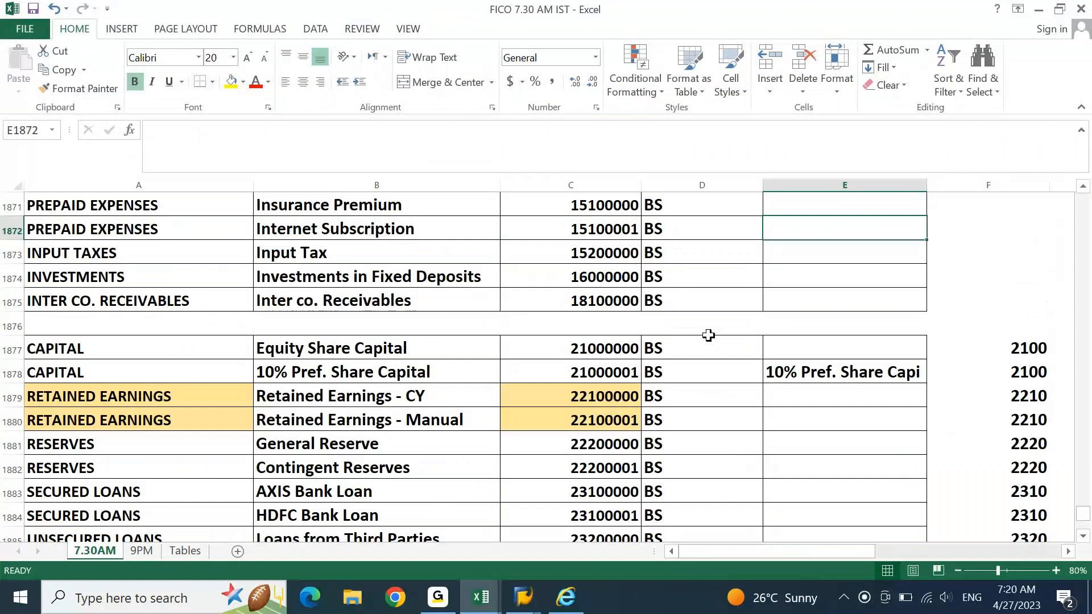
key("Down")
key("Down")
key("Down")
key("Down")
key("Down")
key("Down")
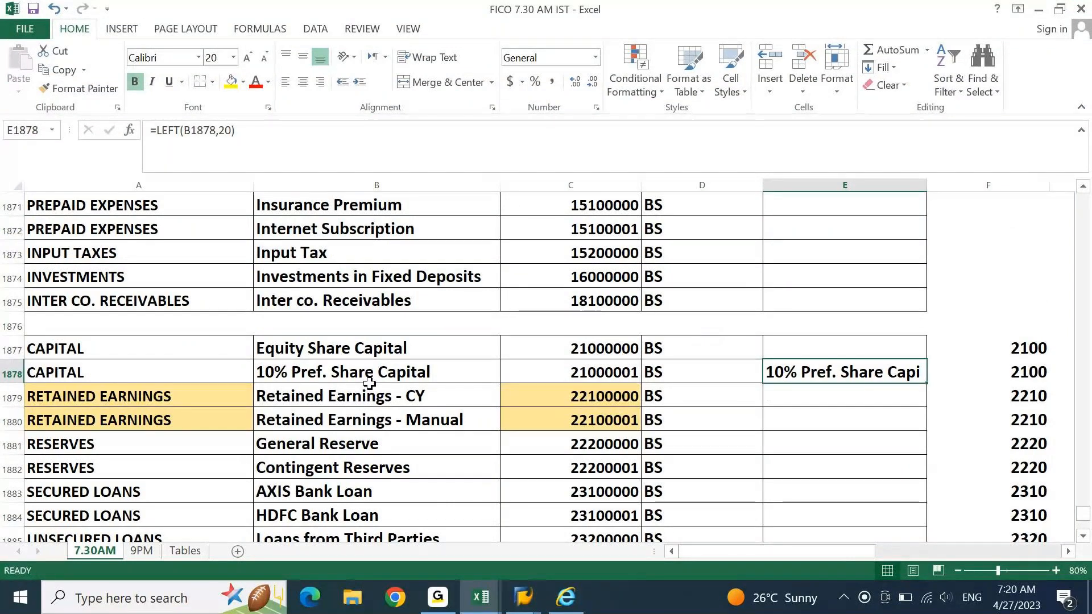
double_click(233, 130)
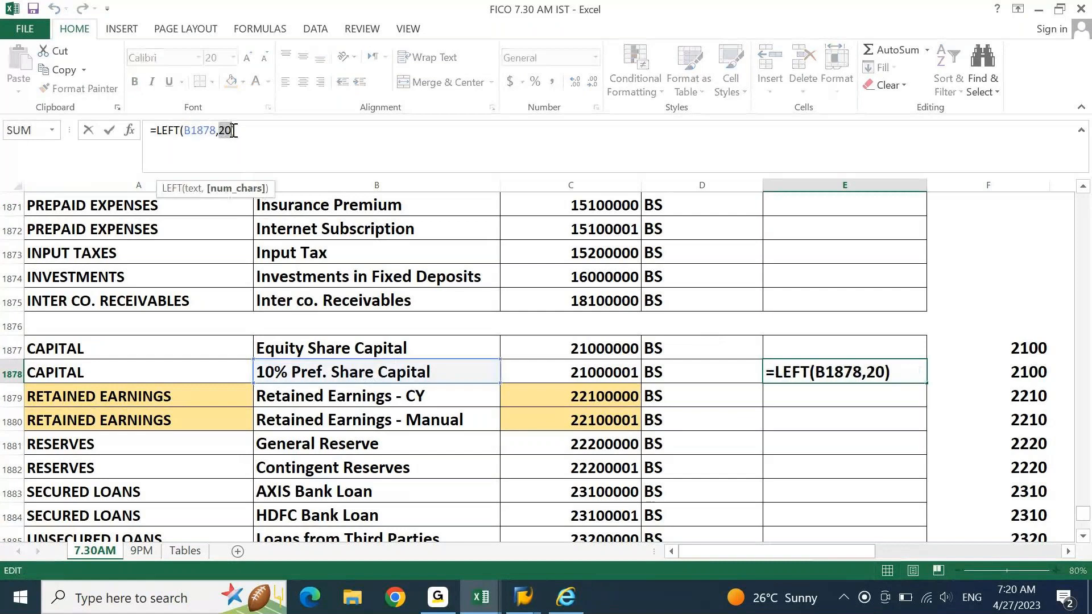
left_click(843, 442)
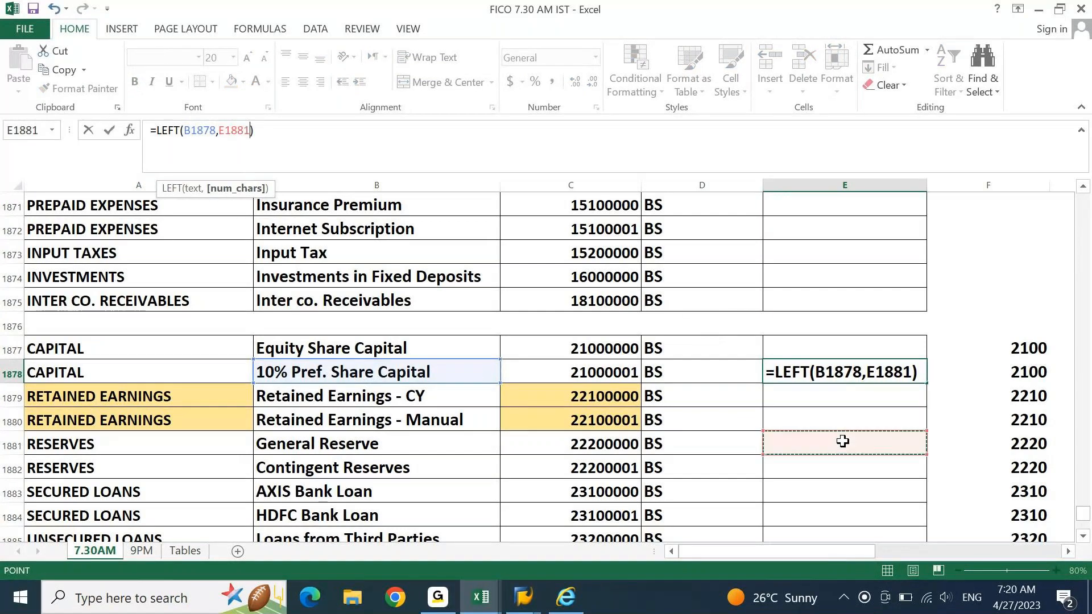
key("Escape")
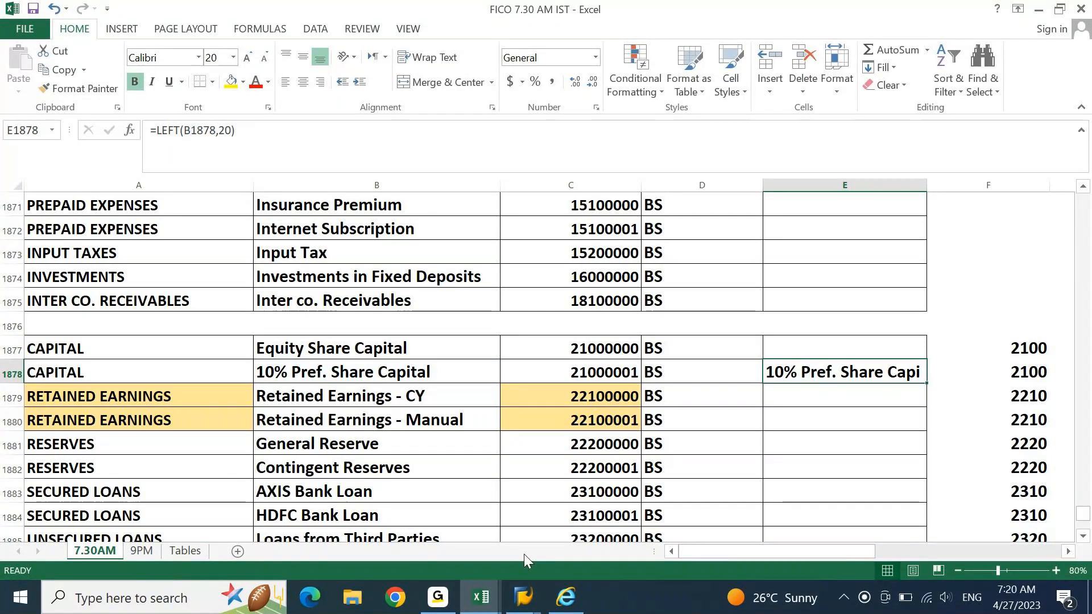
Step: Return to SAP and review the preference share capital account's short text, control data, and create/bank/interest settings
key("alt+Tab")
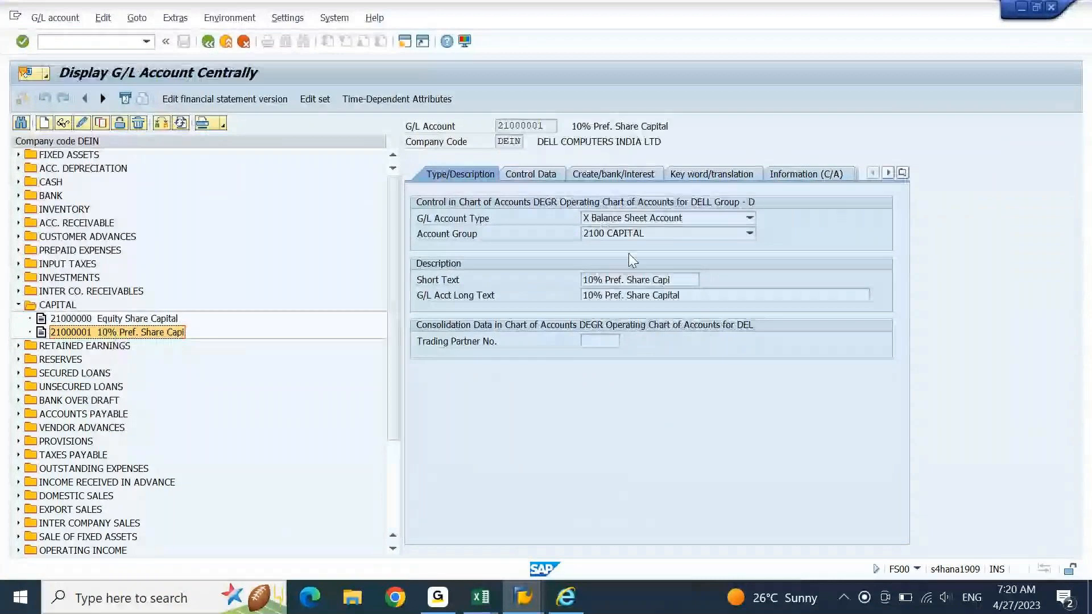
left_click_drag(680, 278, 490, 286)
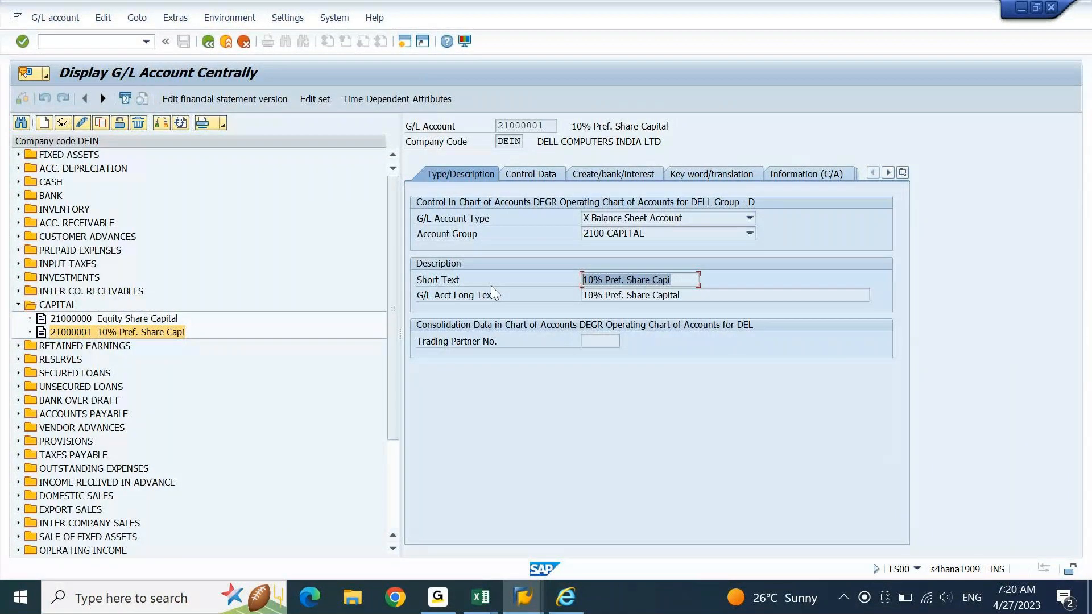
left_click(693, 281)
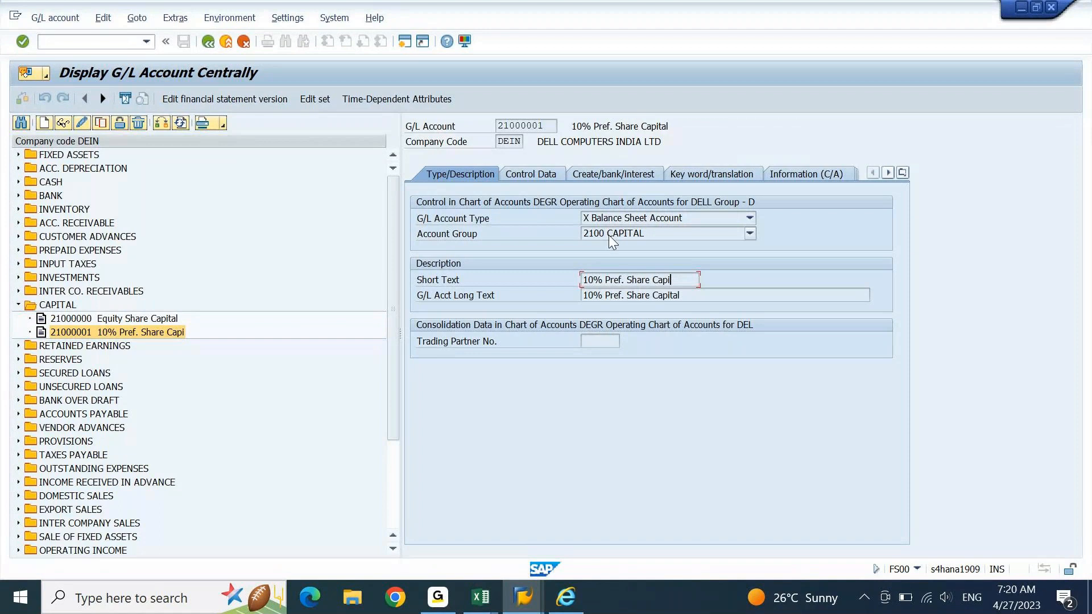
left_click(541, 173)
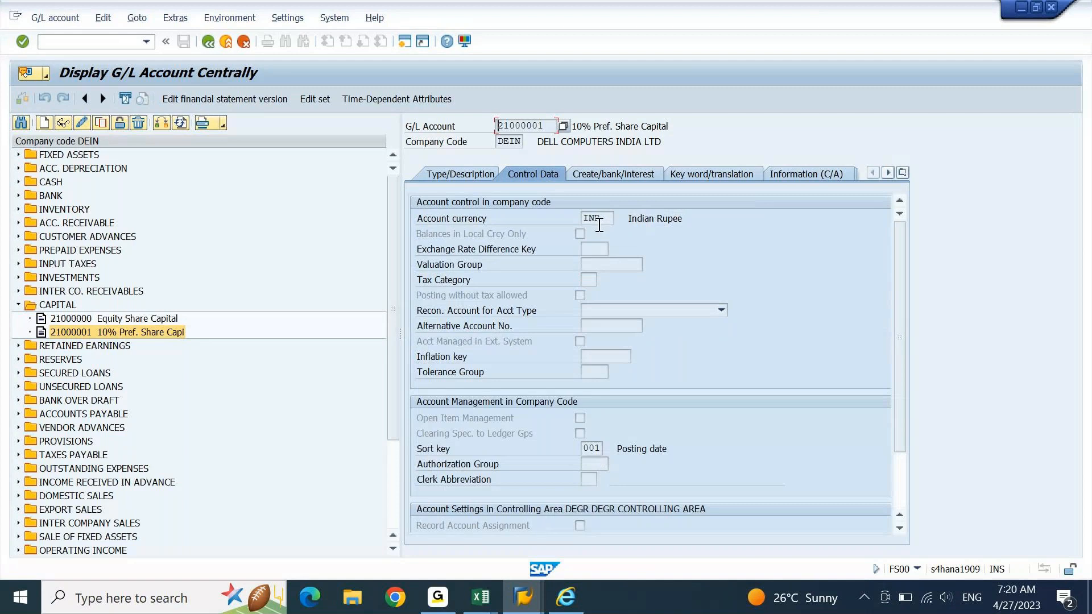
left_click(619, 177)
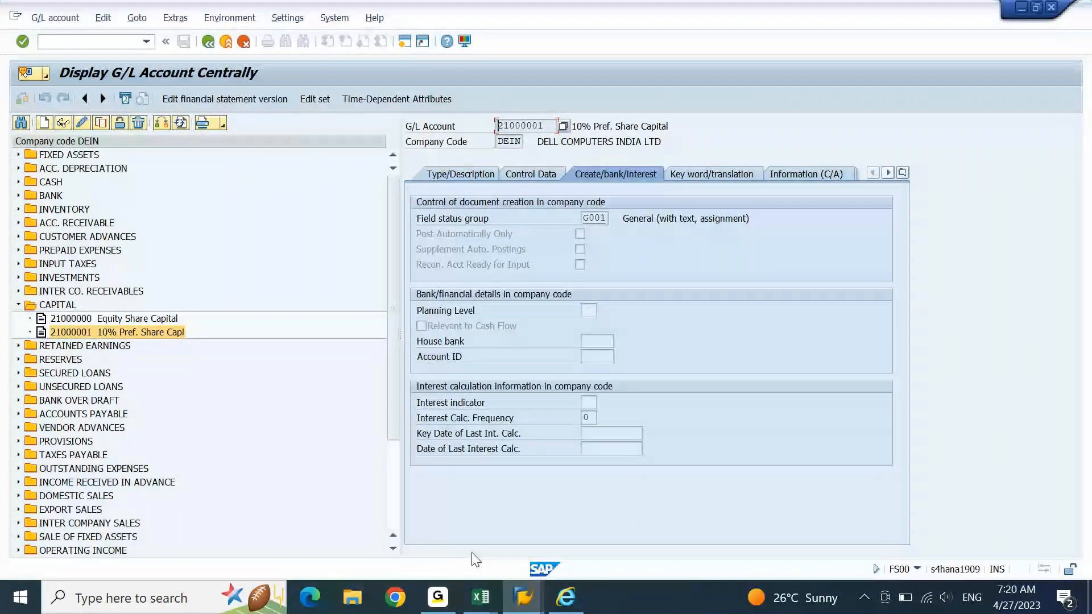
Step: Switch to the EN_GL account workbook in Excel and bring up the GoTo meeting window
mouse_move(479, 597)
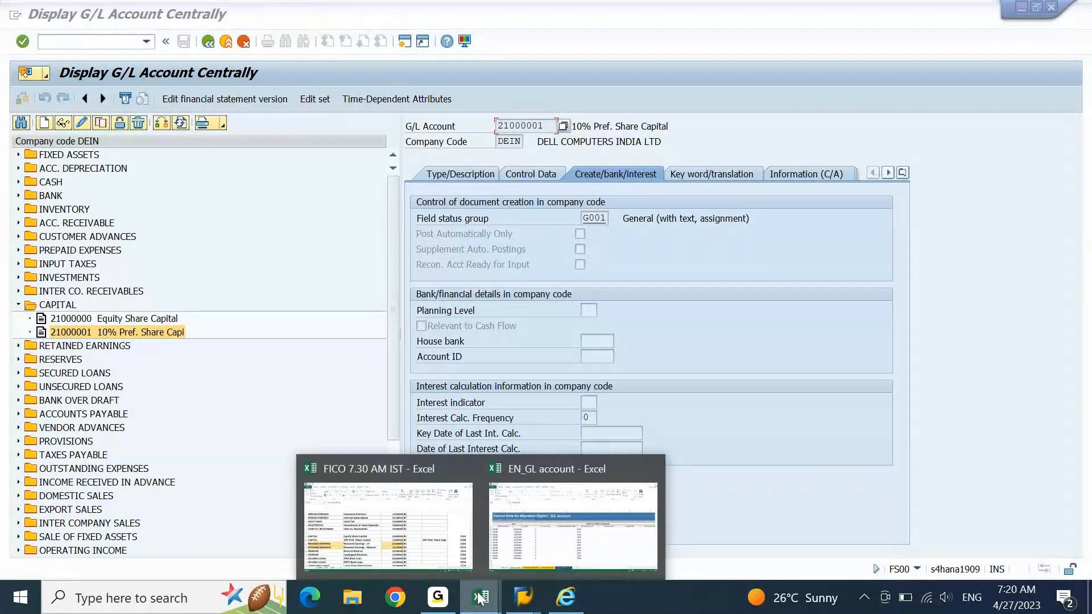
left_click(509, 534)
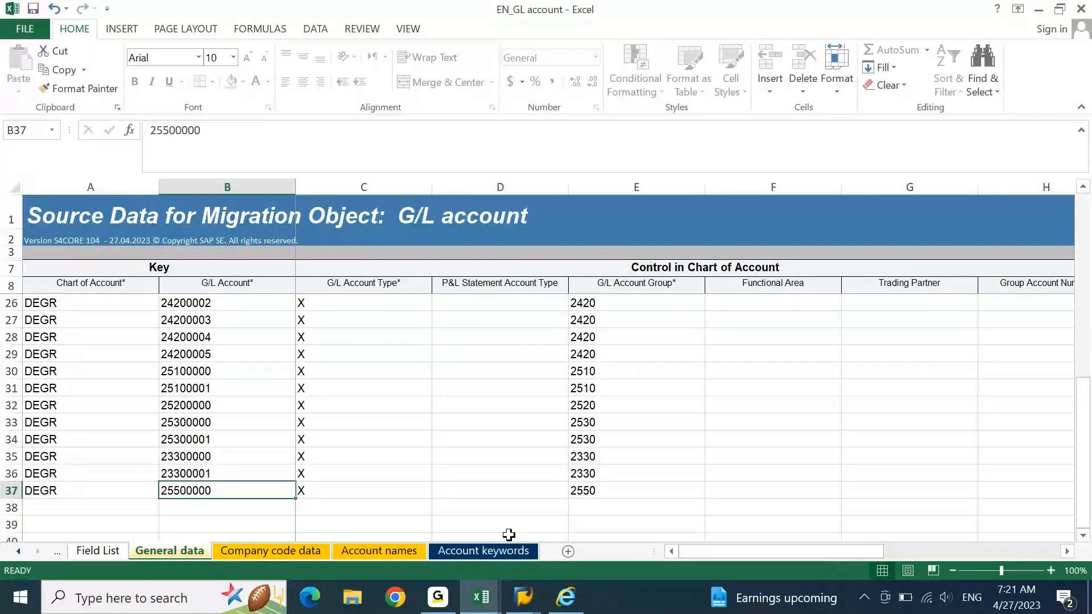
mouse_move(437, 597)
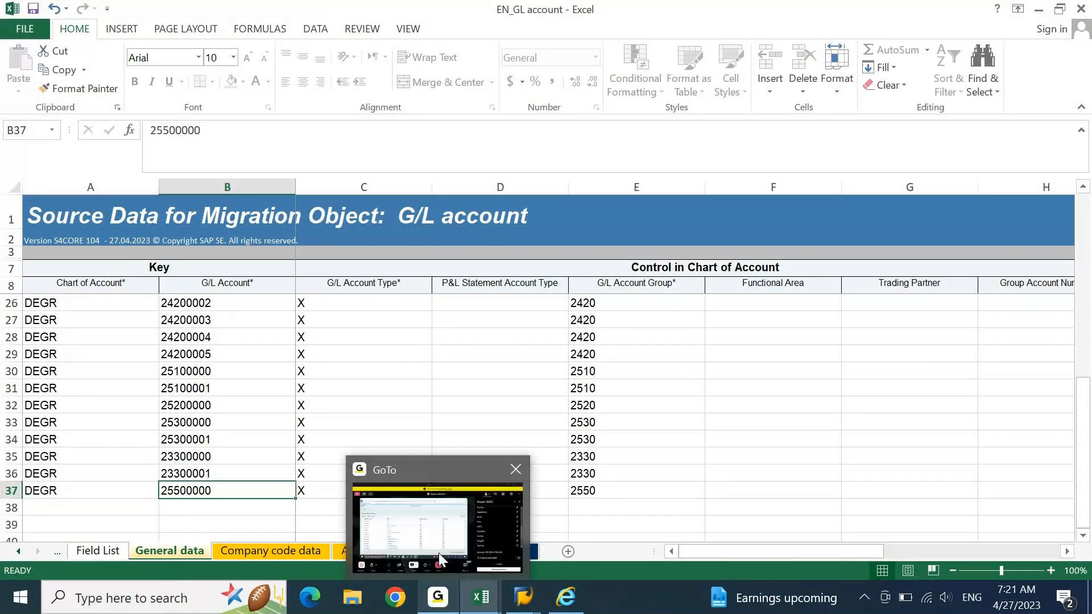
left_click(462, 515)
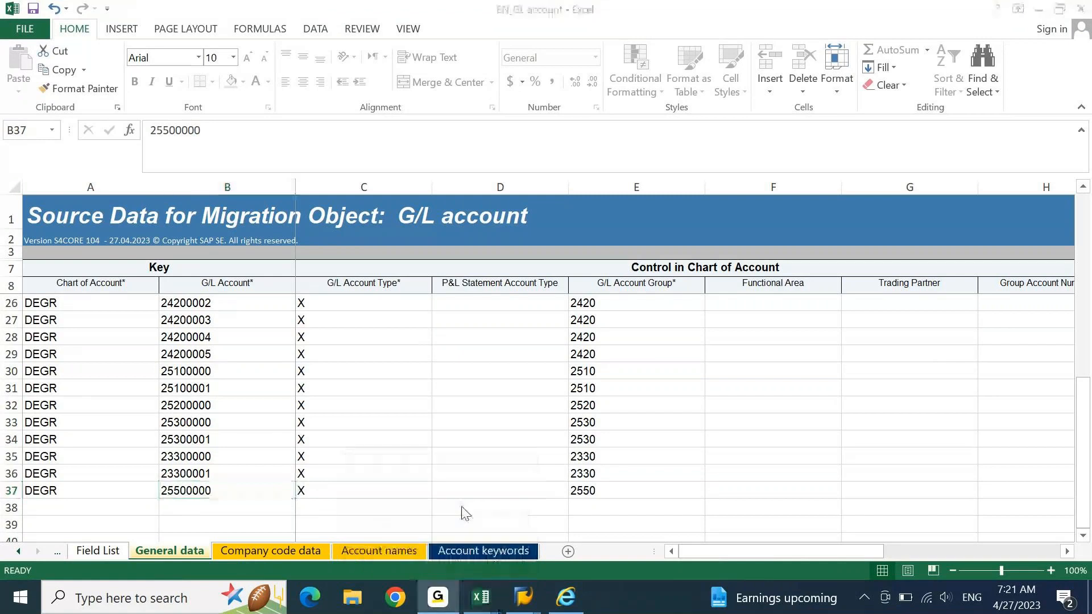